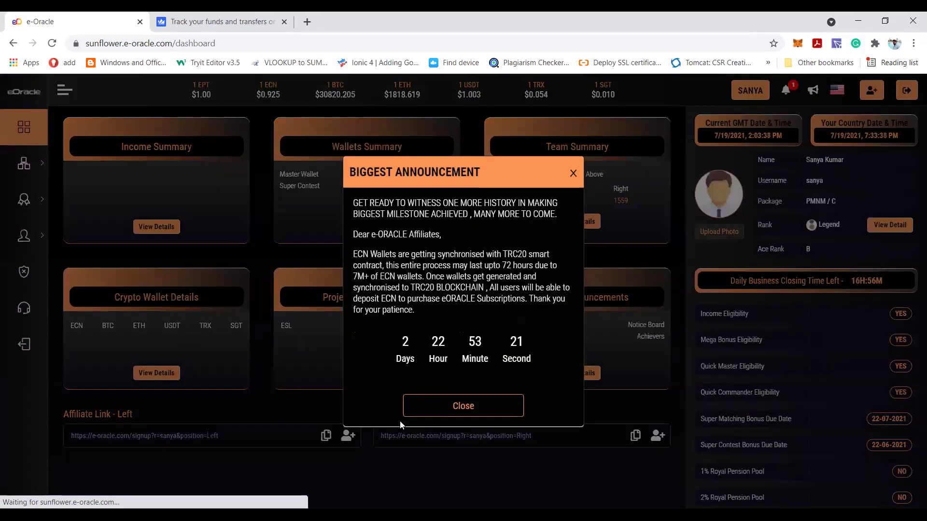
Step: Close the Biggest Announcement popup on the e-Oracle dashboard
click(474, 410)
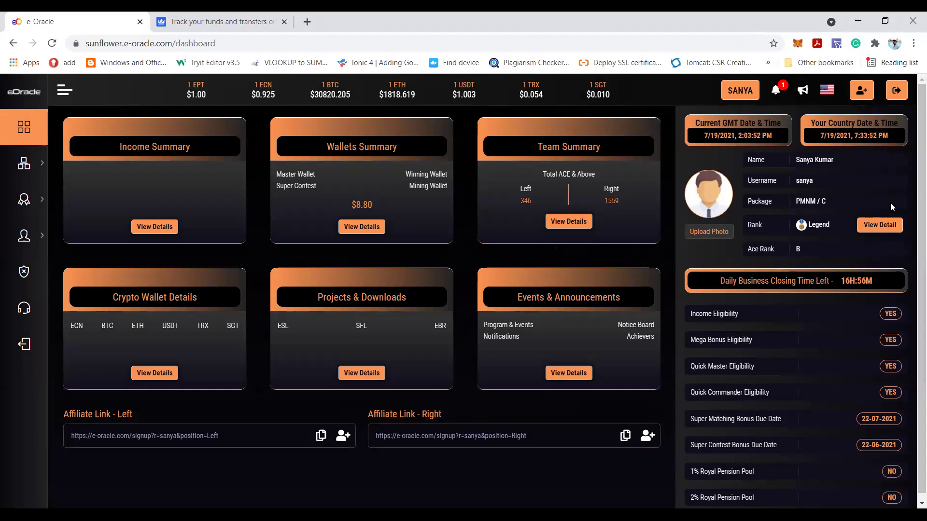
Step: Open the Wallets Summary details and the Master Wallet withdrawal form
click(358, 227)
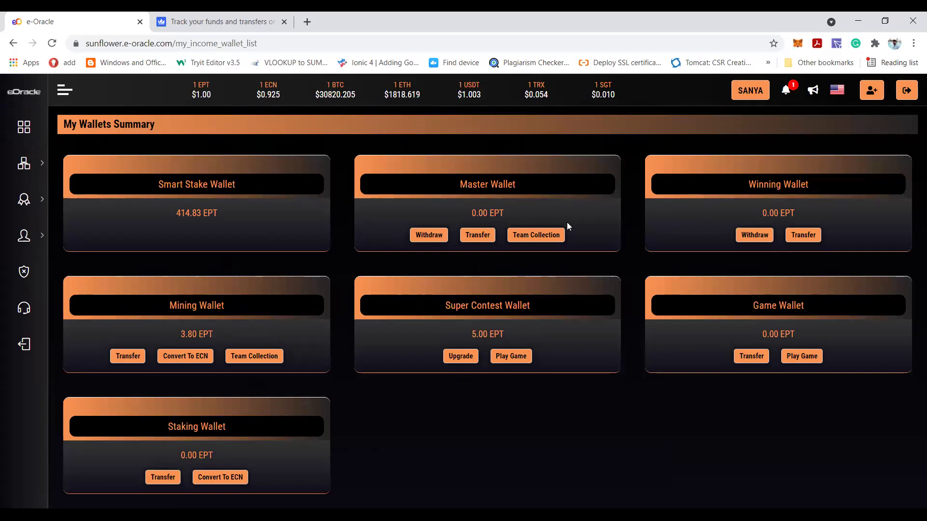
click(427, 236)
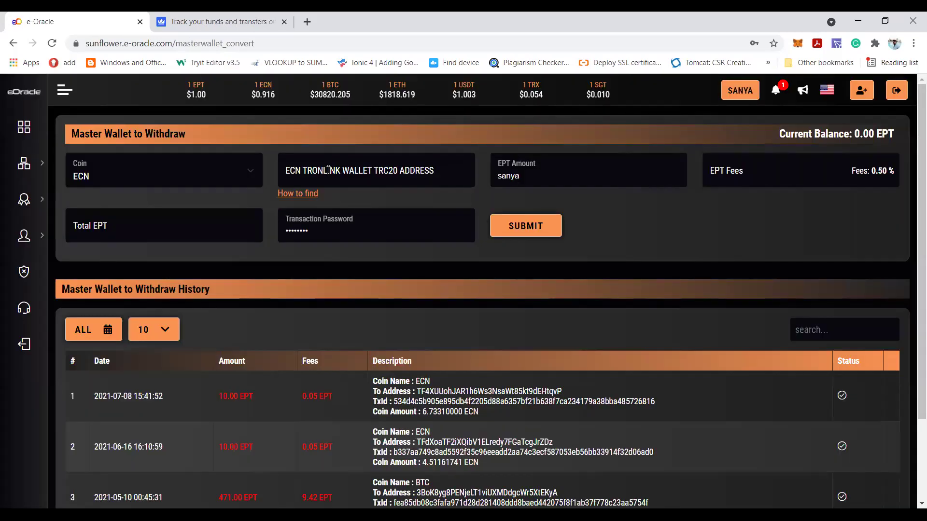
Step: Unlock the TronLink wallet with its password and dismiss the update notice
click(346, 172)
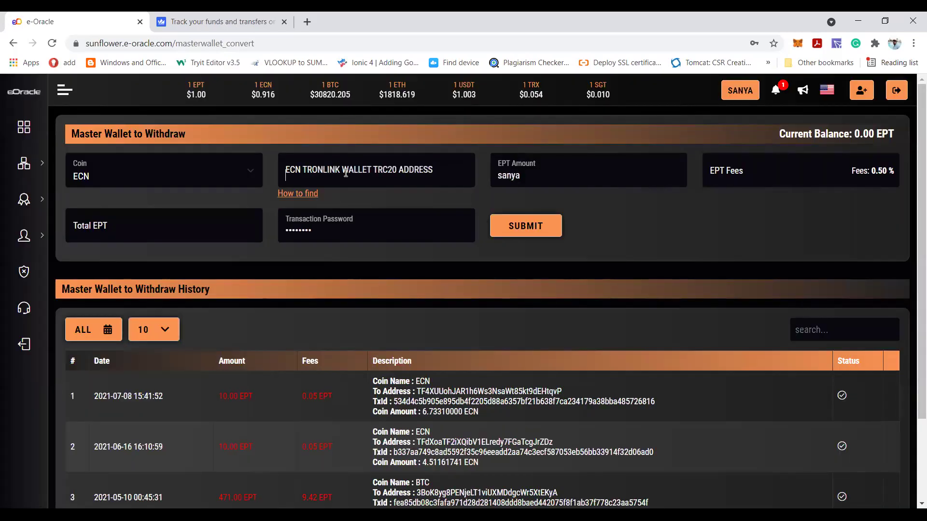
key(Escape)
click(836, 44)
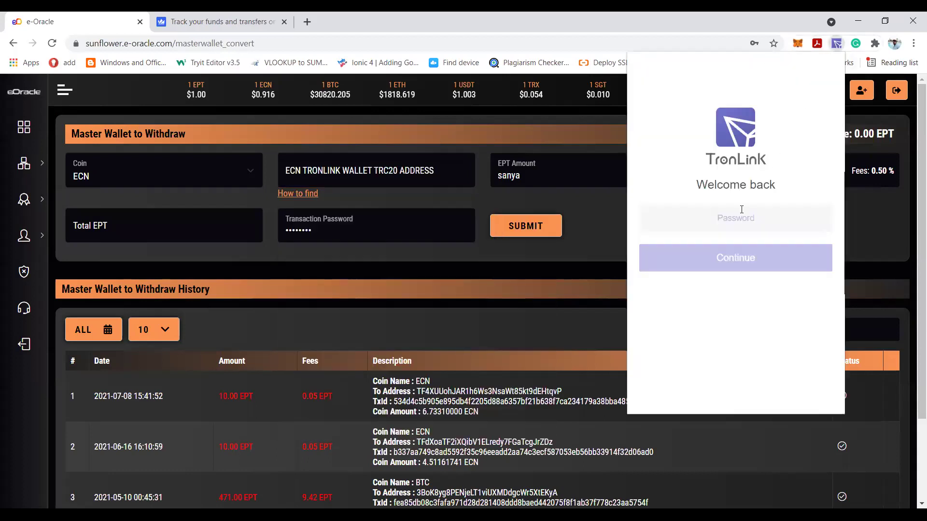
text(•••••••)
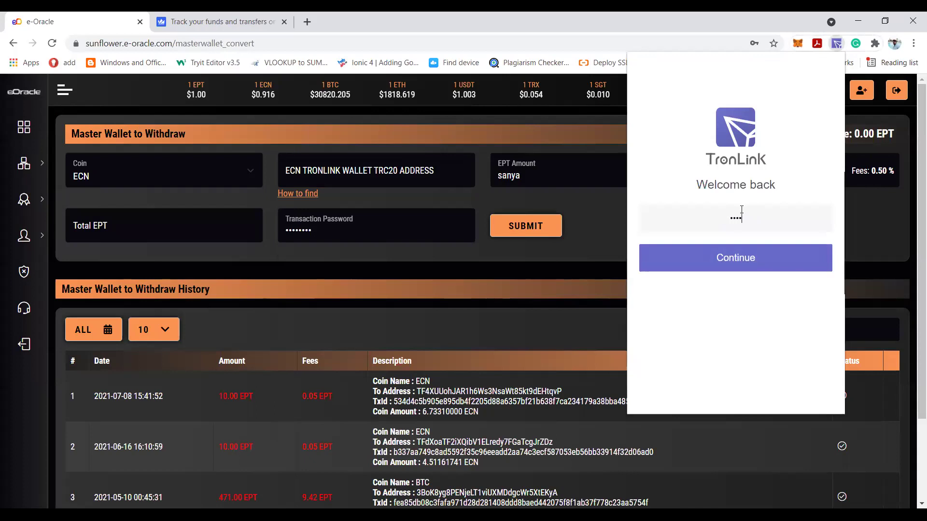
text(••)
key(Return)
key(BackSpace)
key(BackSpace)
key(BackSpace)
key(BackSpace)
key(BackSpace)
key(BackSpace)
key(BackSpace)
key(BackSpace)
key(BackSpace)
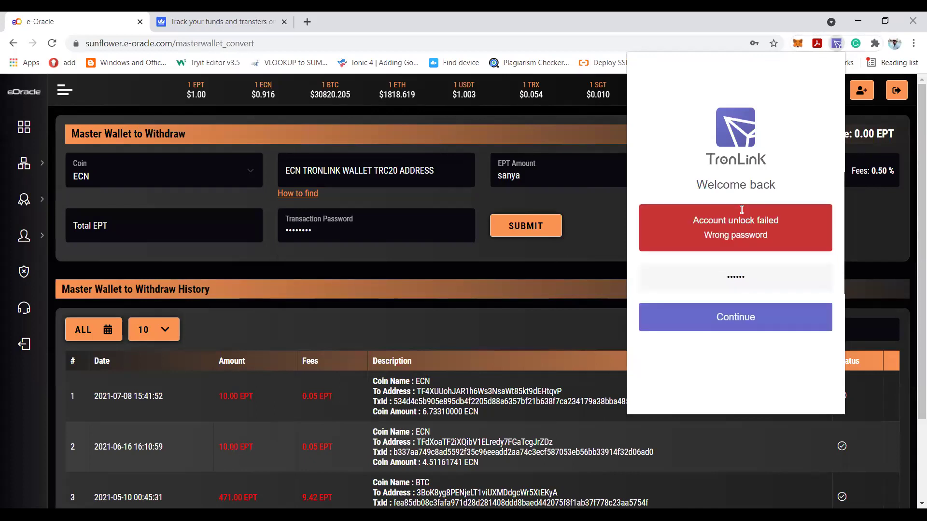
text(•••••••••)
key(Return)
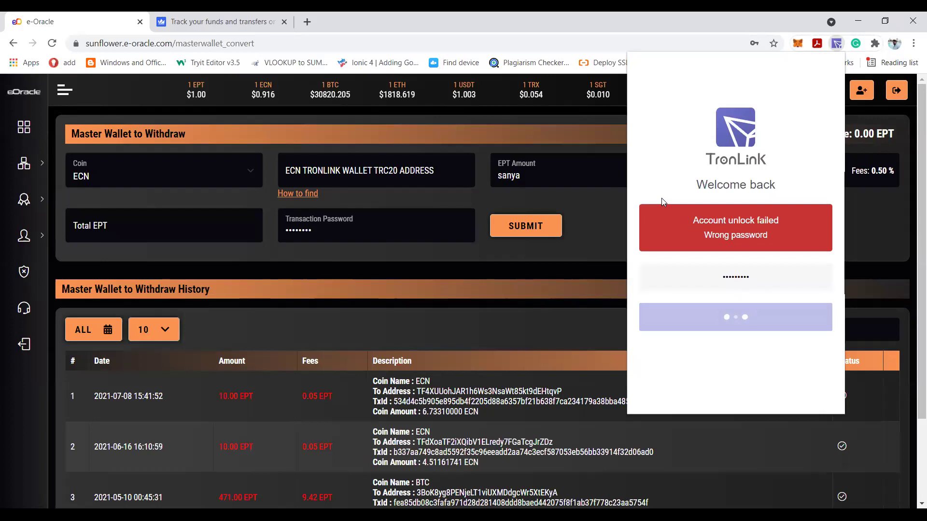
click(727, 316)
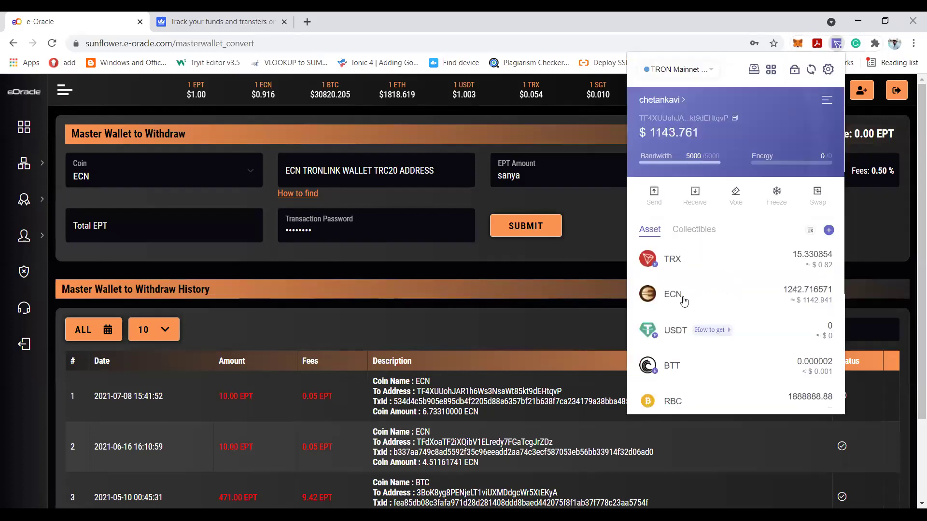
Step: Copy the wallet's account address from the ECN token's Receive page
click(684, 300)
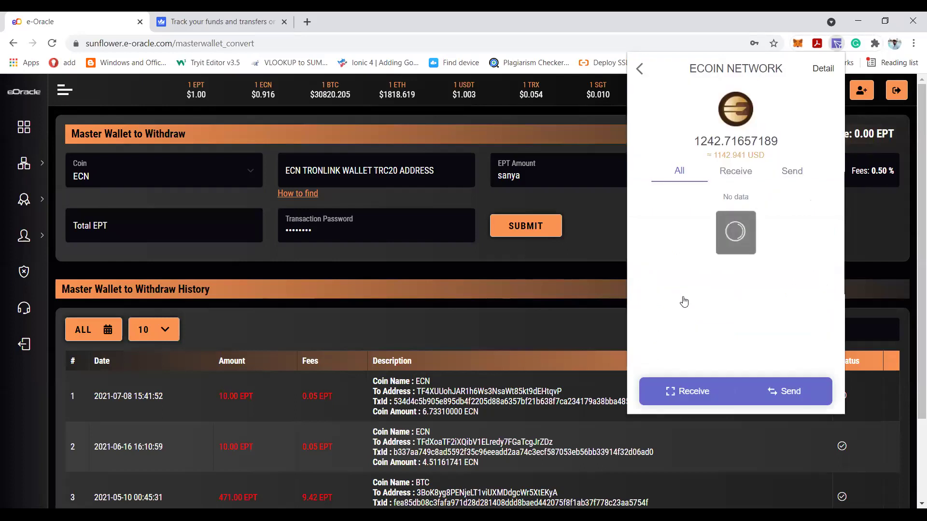
click(679, 392)
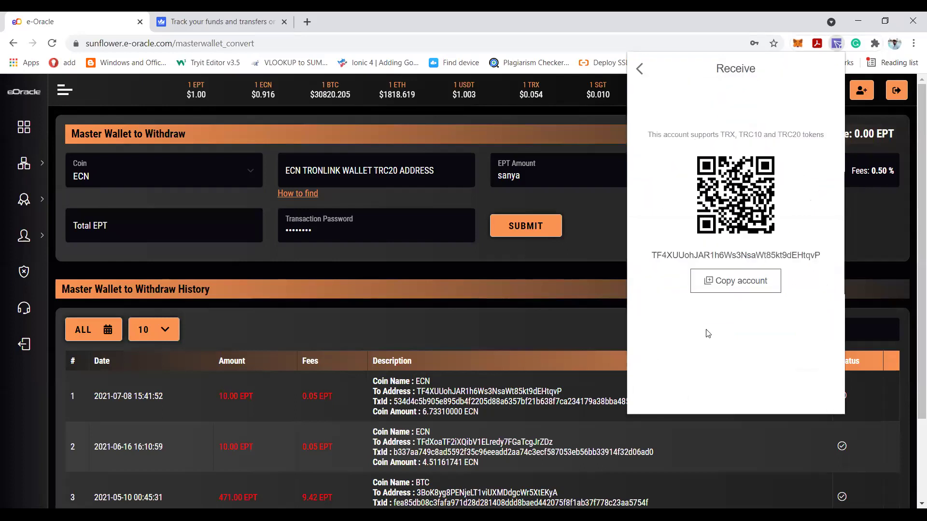
click(738, 289)
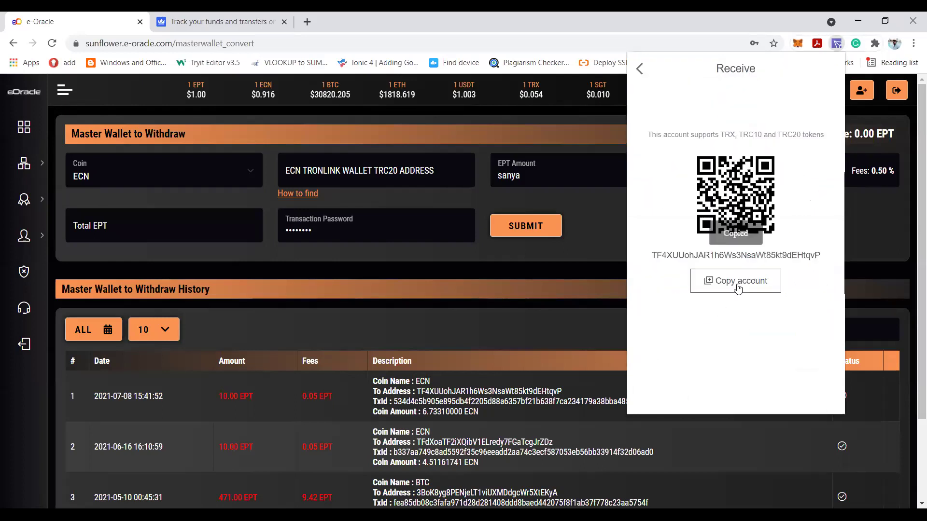
click(390, 174)
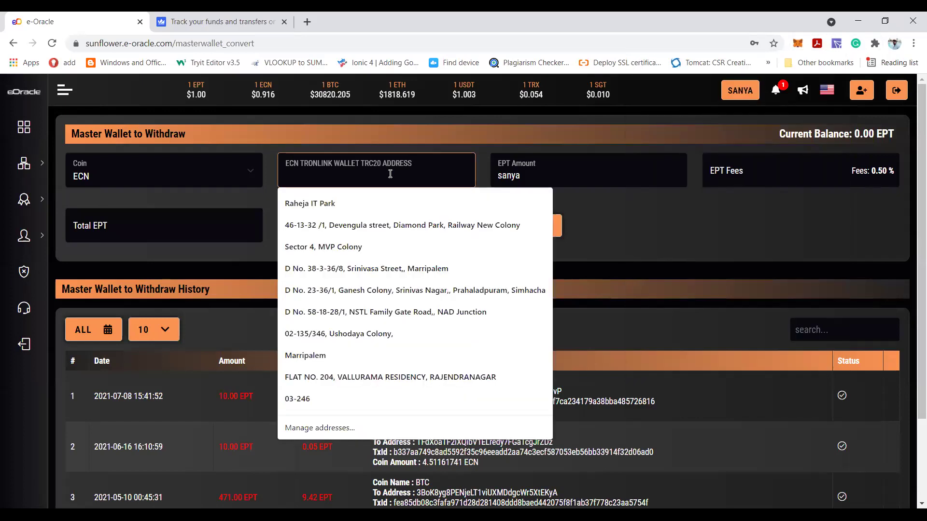
Step: Fill in the pasted TronLink address, an EPT amount of 10, and the transaction password
key(ctrl+v)
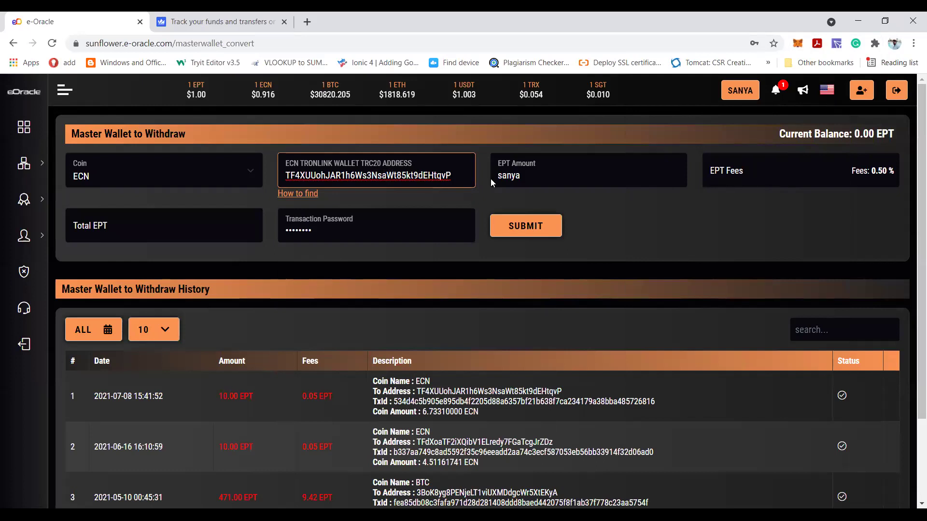
double_click(525, 181)
key(BackSpace)
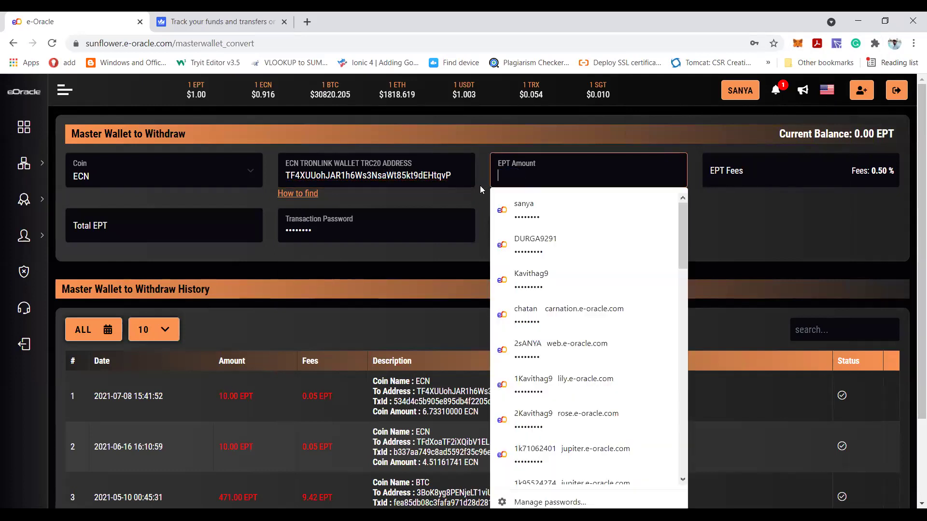
text(12241)
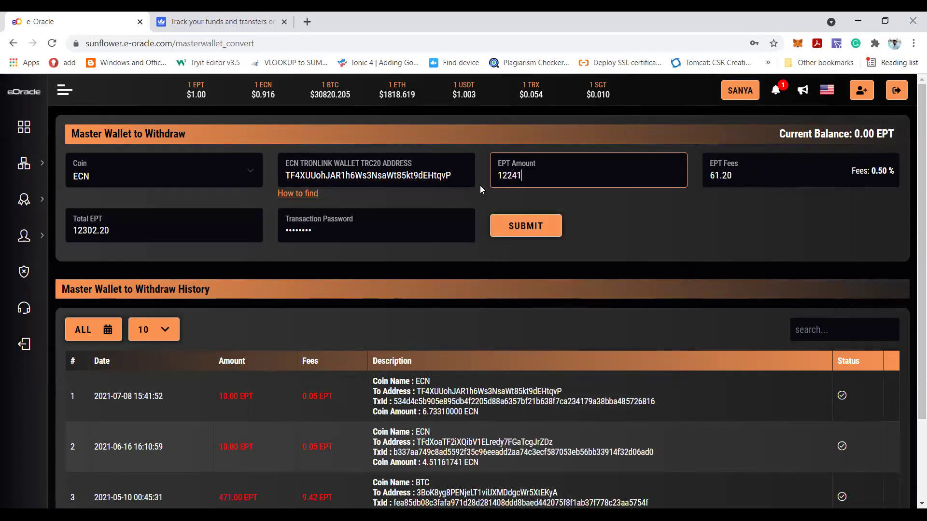
key(BackSpace)
key(BackSpace)
key(BackSpace)
key(BackSpace)
key(BackSpace)
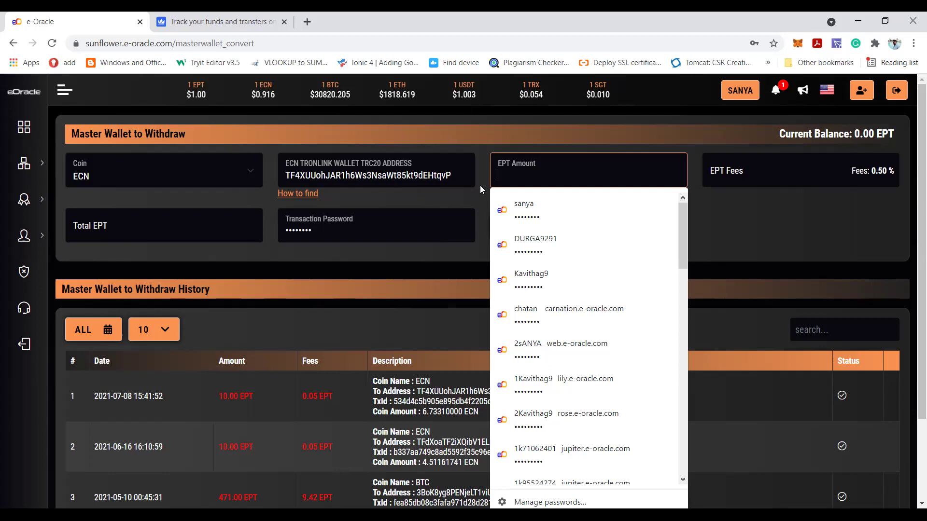
text(10)
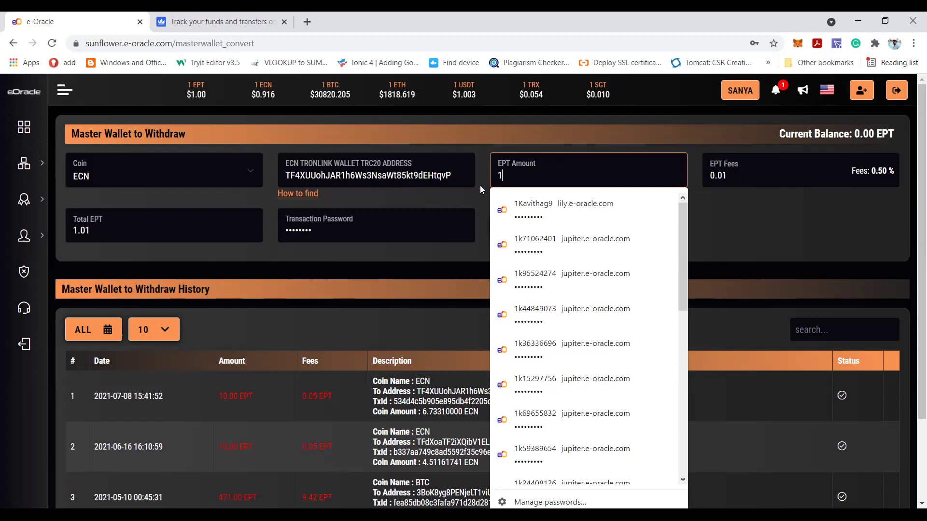
double_click(331, 228)
text(•••••••••)
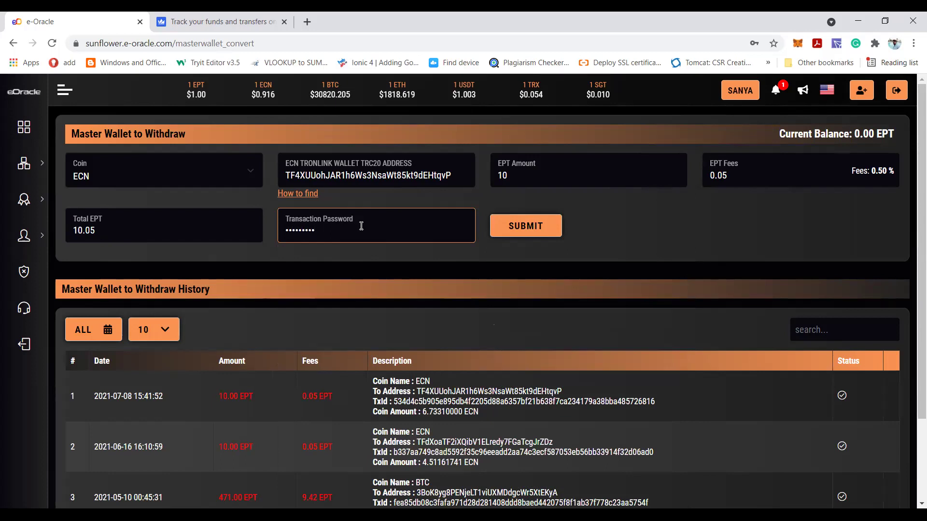
Step: Submit the 10 EPT withdrawal, note the 0.00 EPT balance, and clear the amount field
click(518, 228)
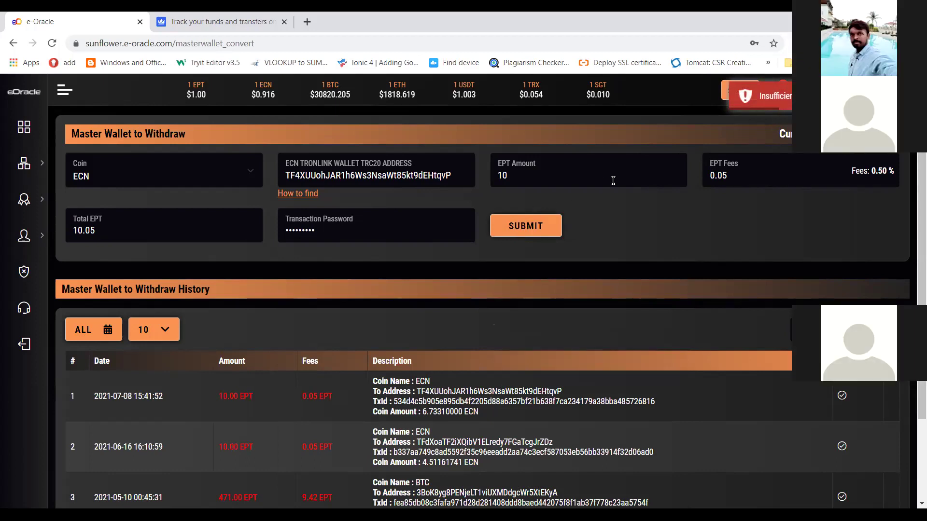
drag(516, 176, 492, 179)
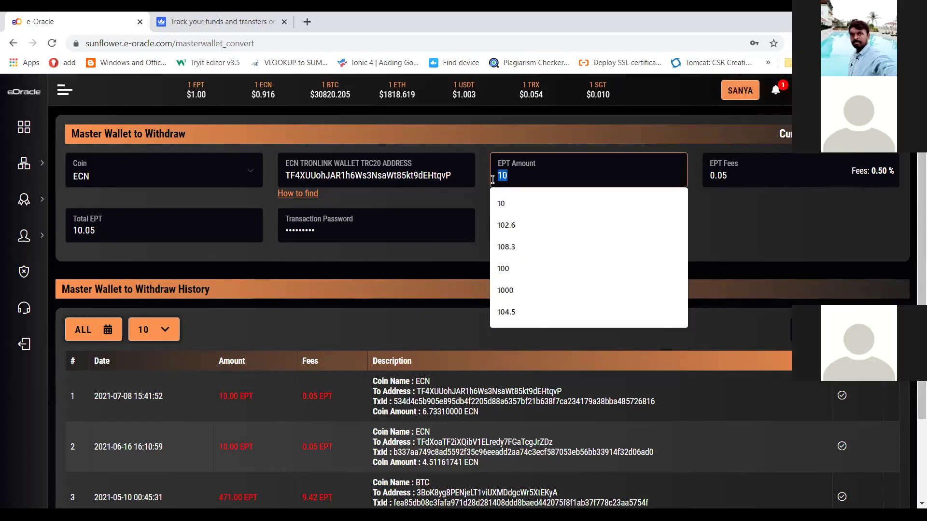
key(BackSpace)
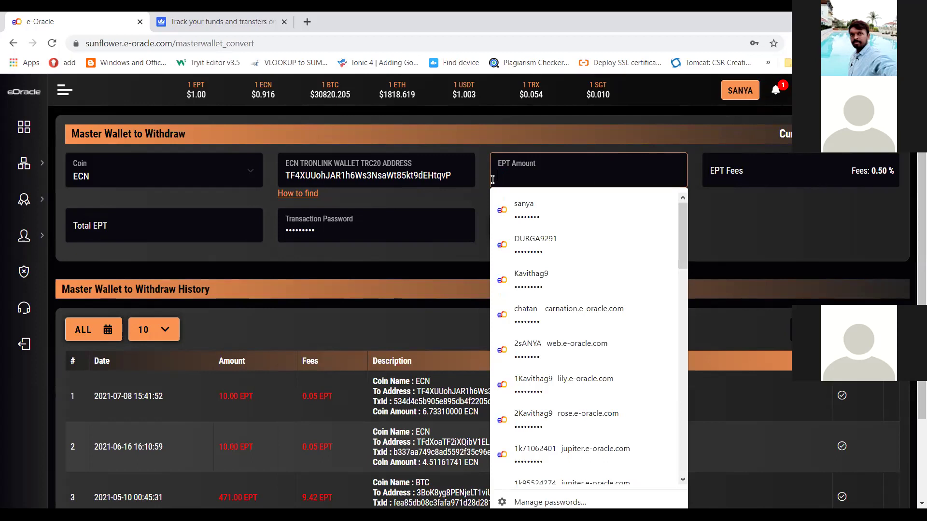
click(757, 251)
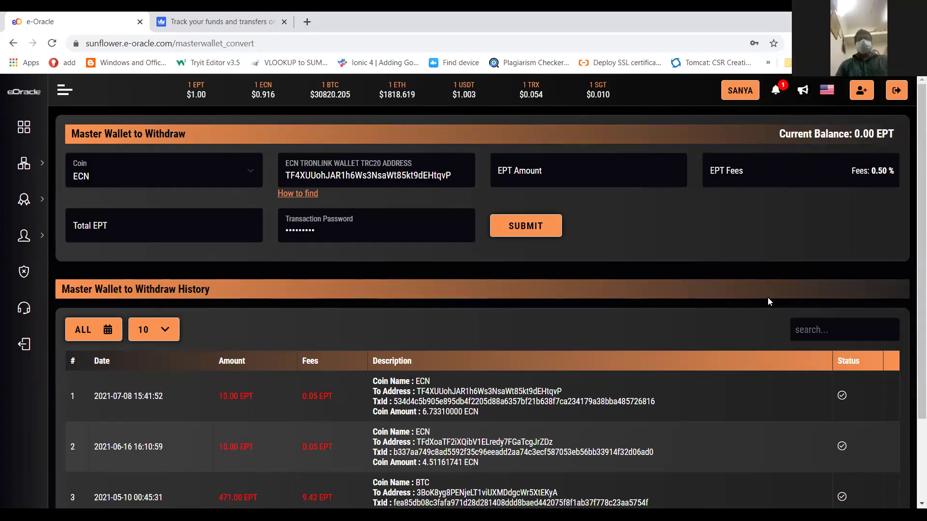
double_click(864, 130)
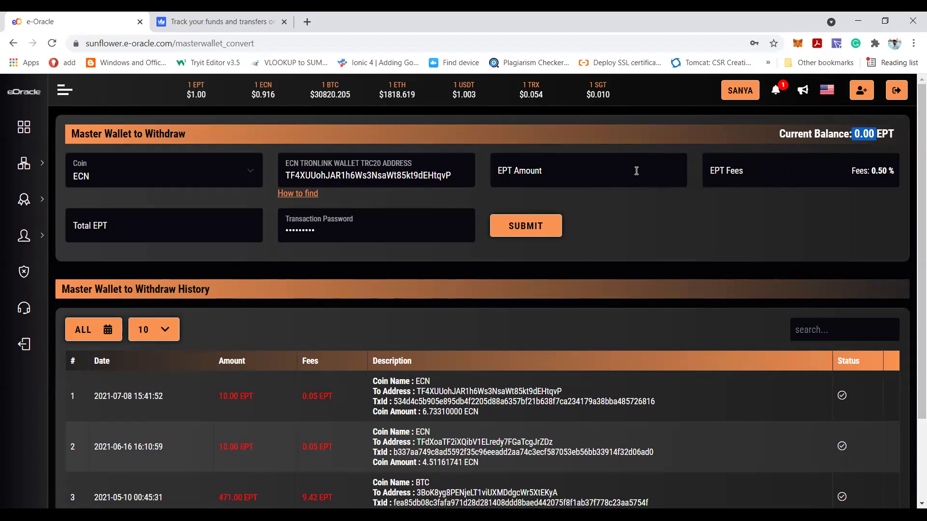
click(549, 170)
click(341, 229)
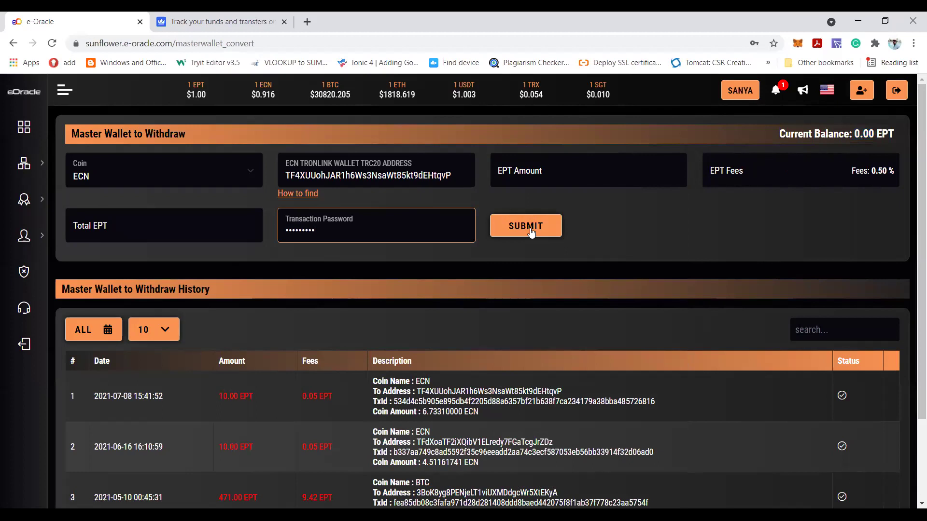
Step: Return TronLink to its asset list (ECN 1242.716571) and launch Swap in JustSwap
click(836, 42)
click(638, 70)
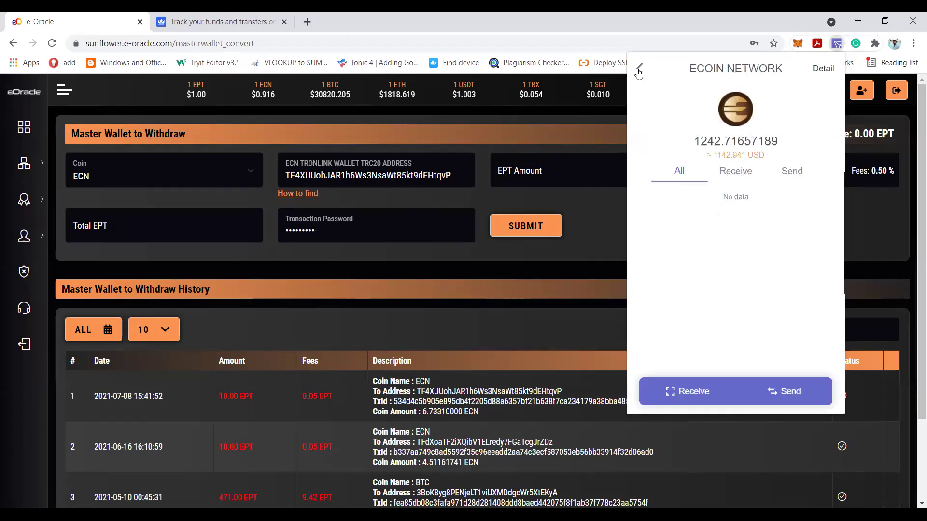
click(639, 70)
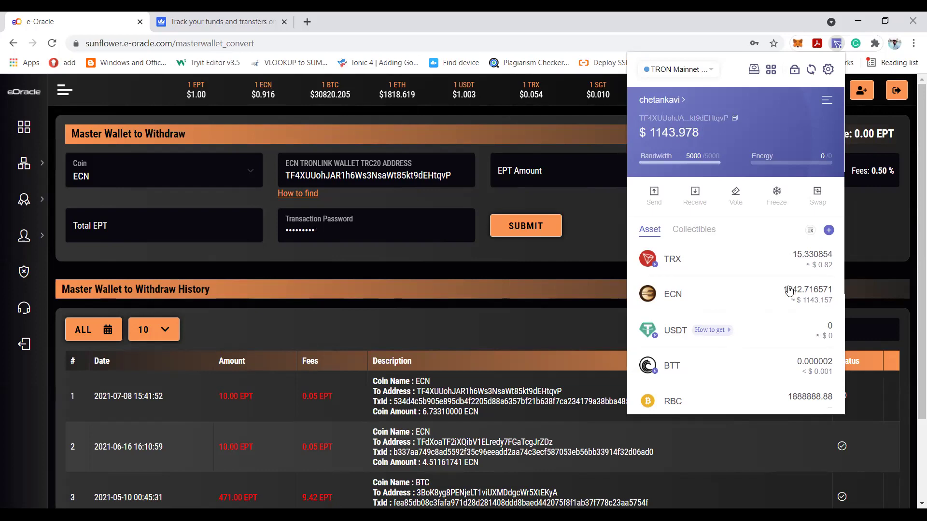
click(817, 195)
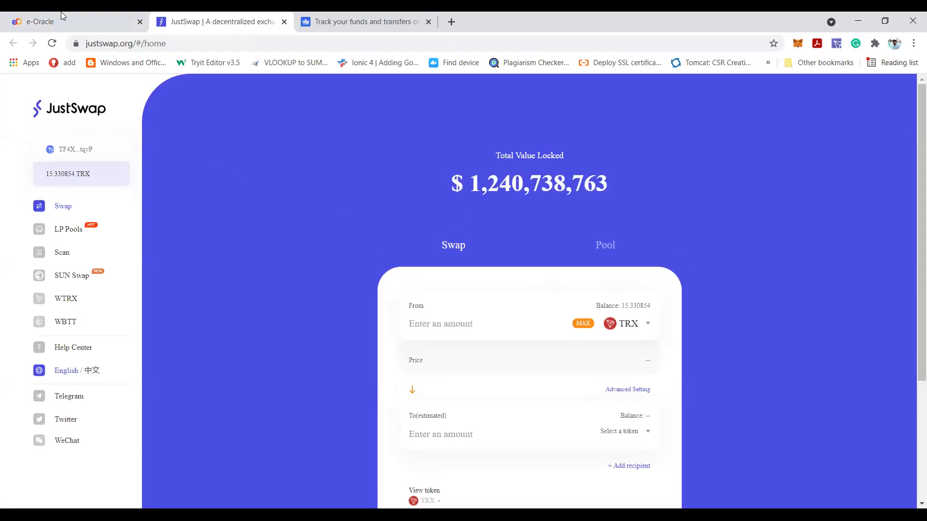
Step: Choose ECN as the From token and TRX as the To token
triple_click(65, 149)
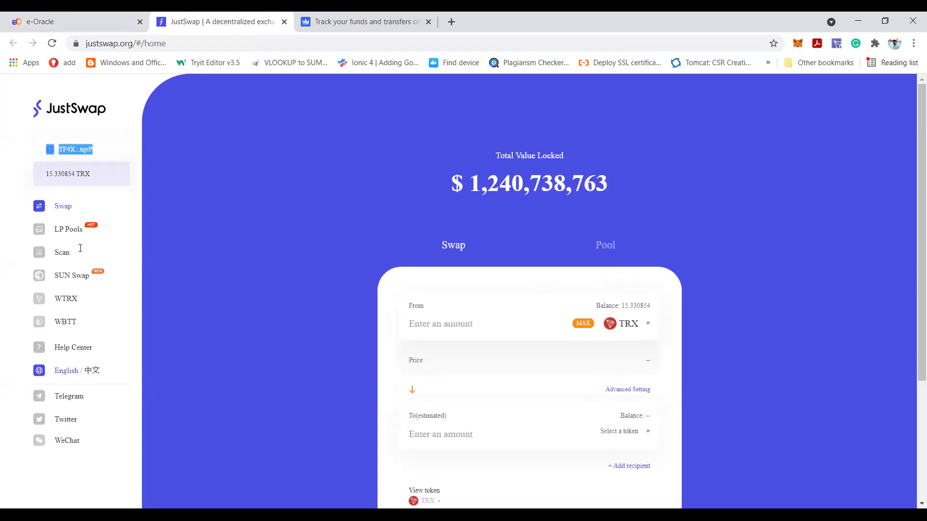
shift+click(111, 414)
click(412, 318)
drag(413, 318, 548, 325)
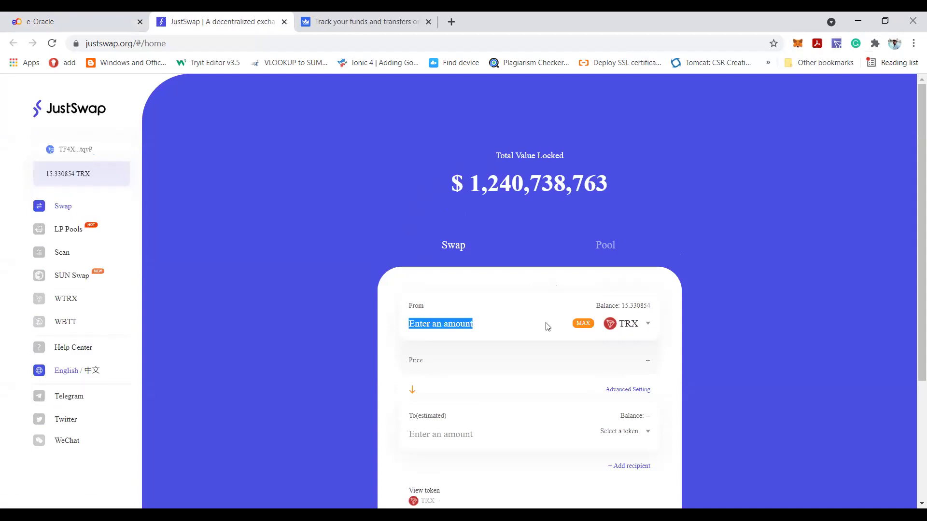
click(649, 327)
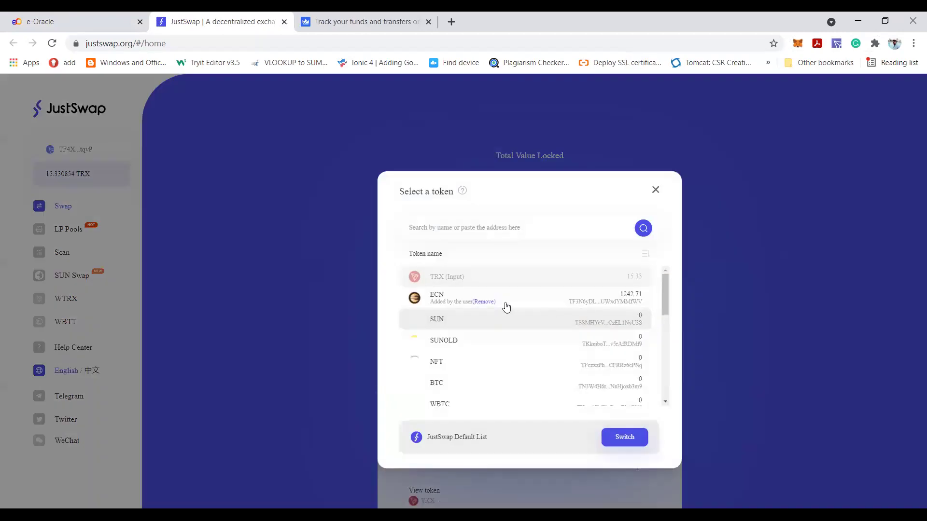
scroll(443, 300, down, 1)
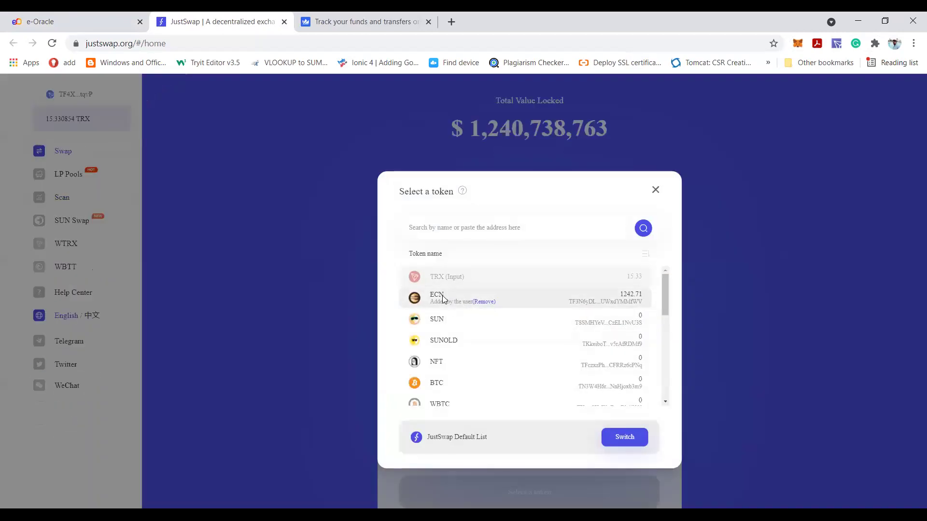
click(442, 297)
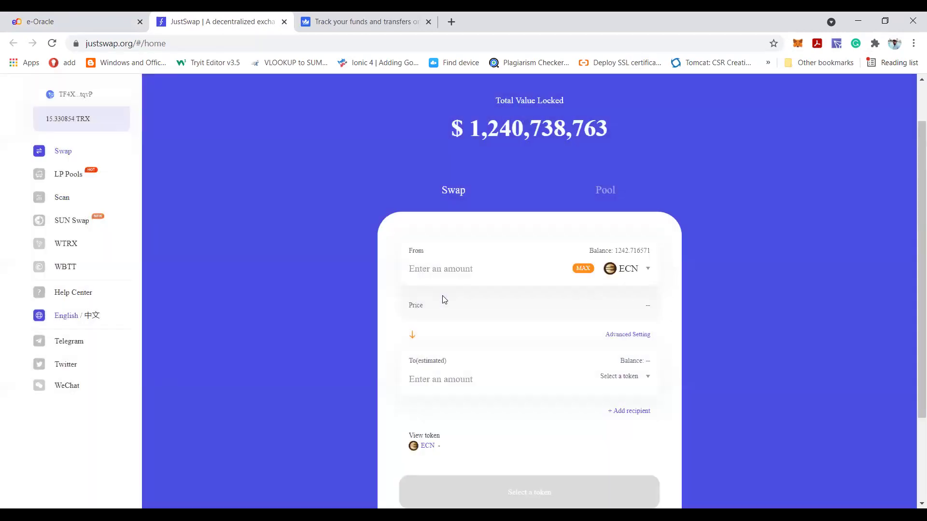
click(634, 380)
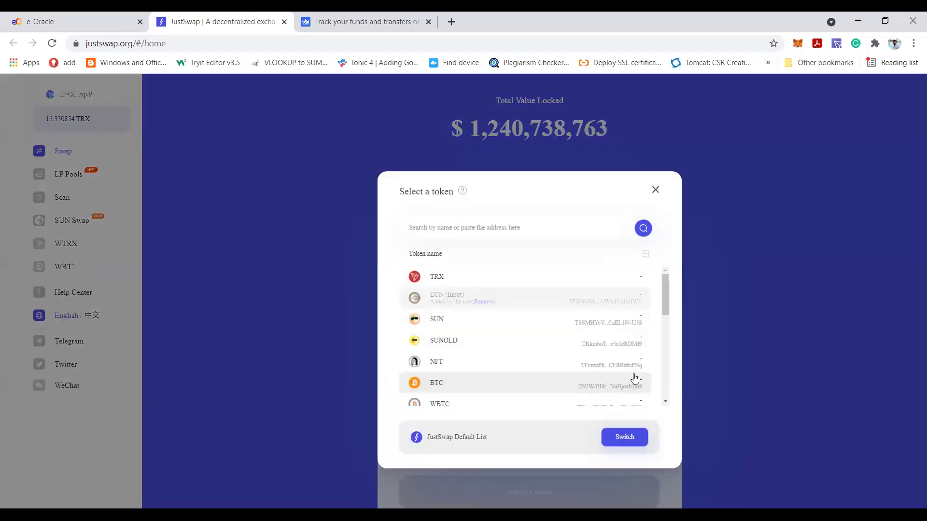
click(426, 279)
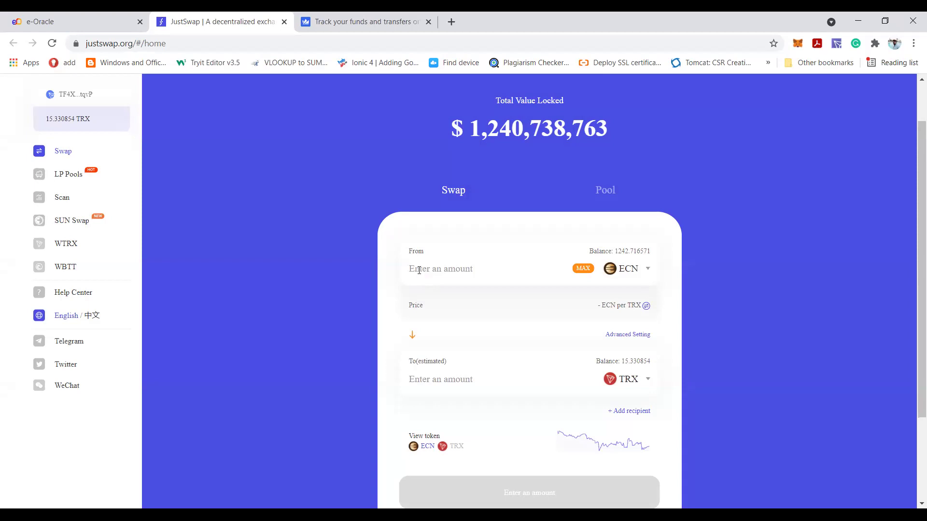
Step: Enter 12 ECN and bring up the swap confirmation for about 205.89 TRX
triple_click(627, 251)
click(425, 268)
text(12)
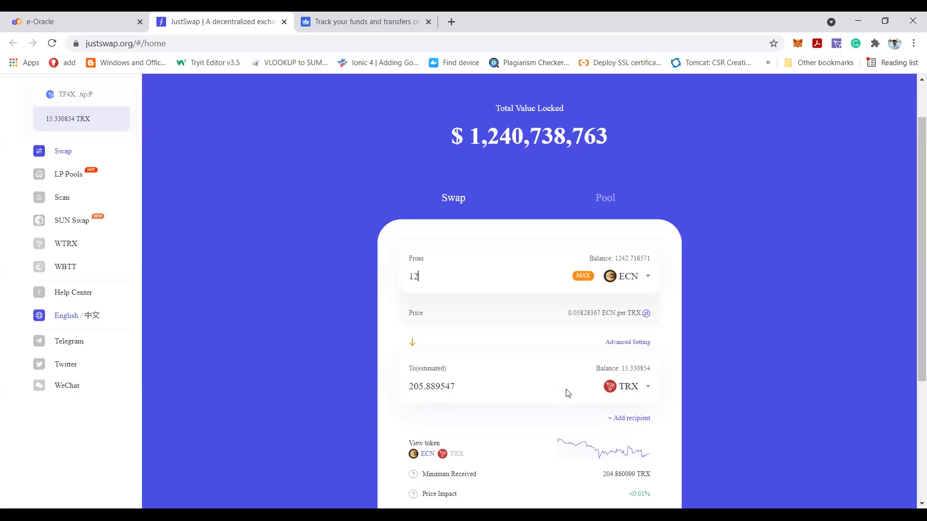
scroll(575, 397, down, 4)
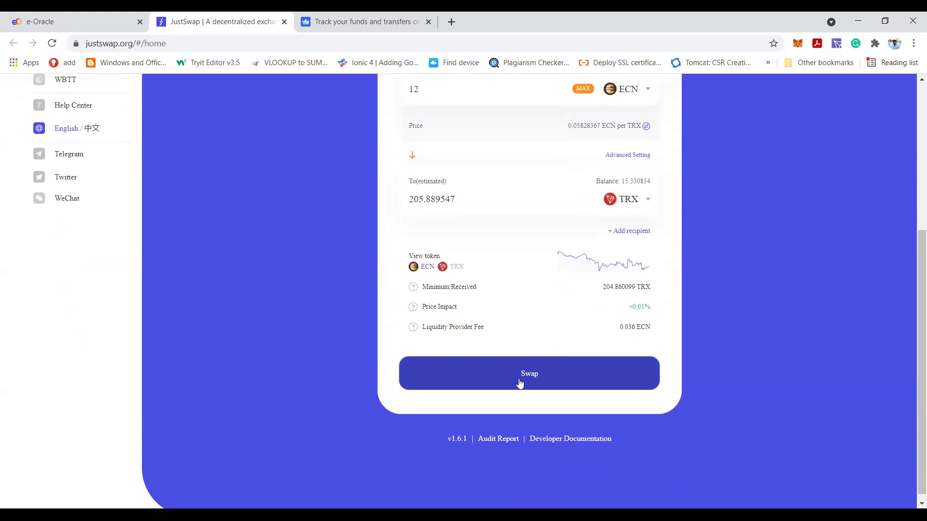
click(529, 377)
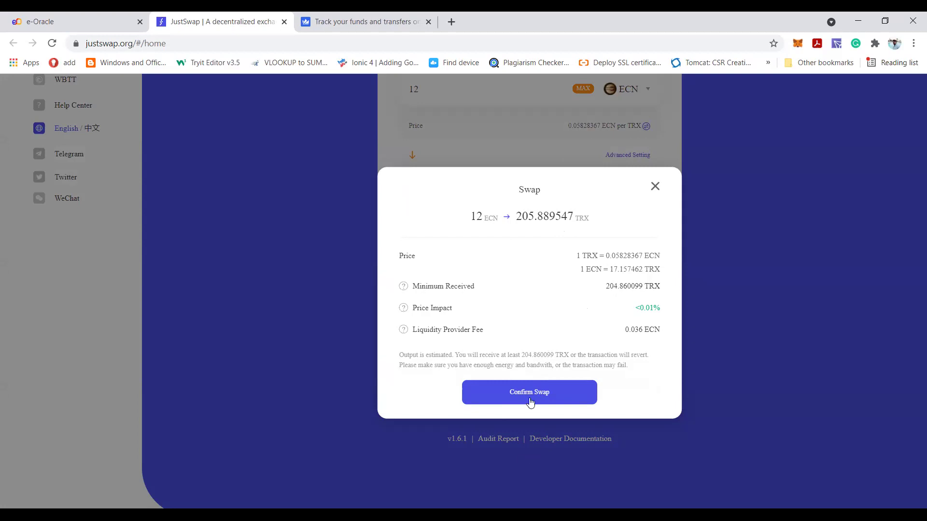
Step: Review the TronLink TRX balance (15.330854) and transactions, then switch to the WazirX funds tab
click(836, 46)
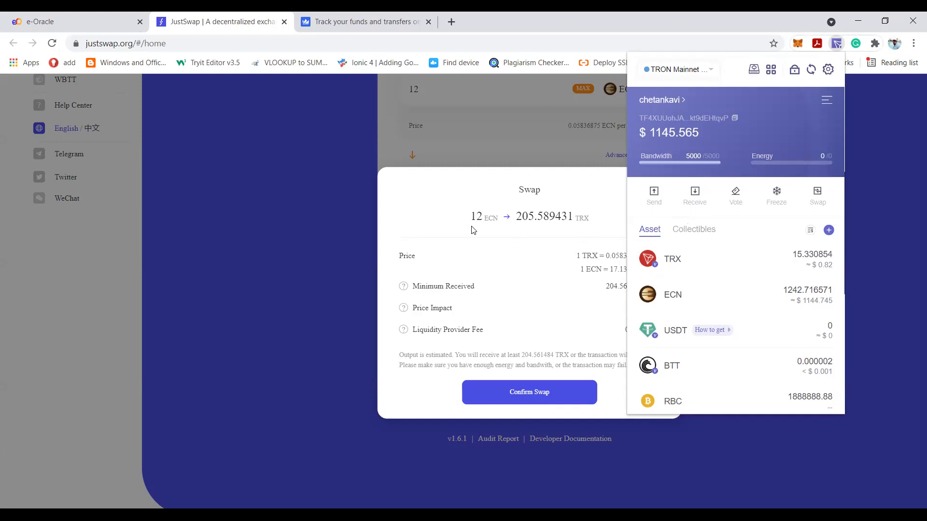
click(787, 258)
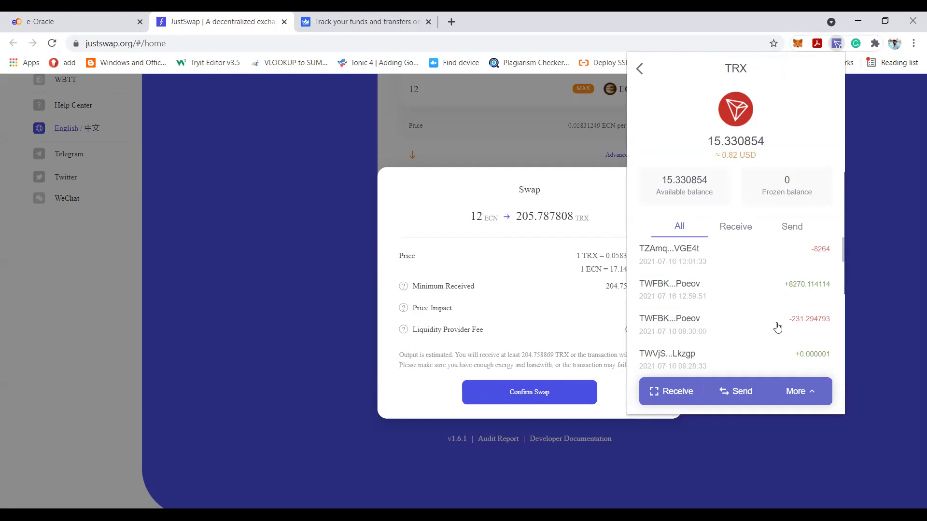
scroll(777, 326, down, 5)
scroll(777, 325, up, 5)
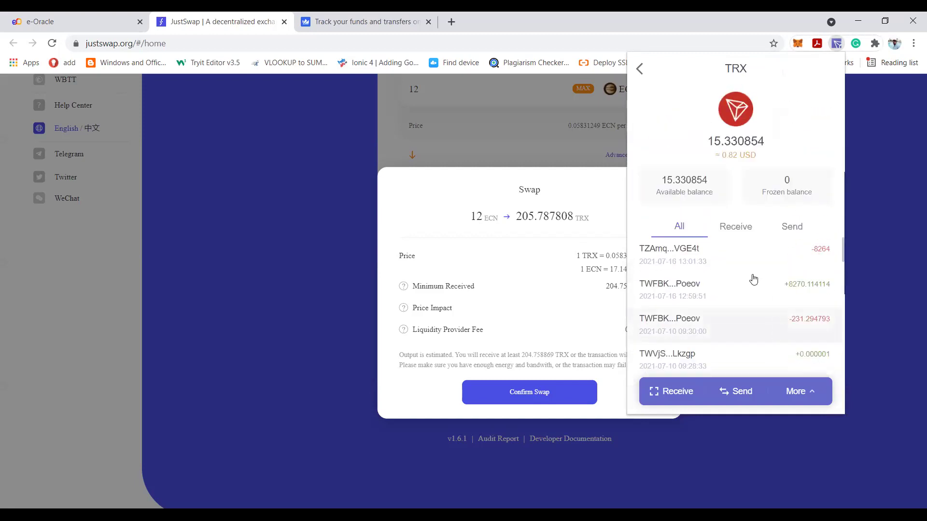
click(638, 70)
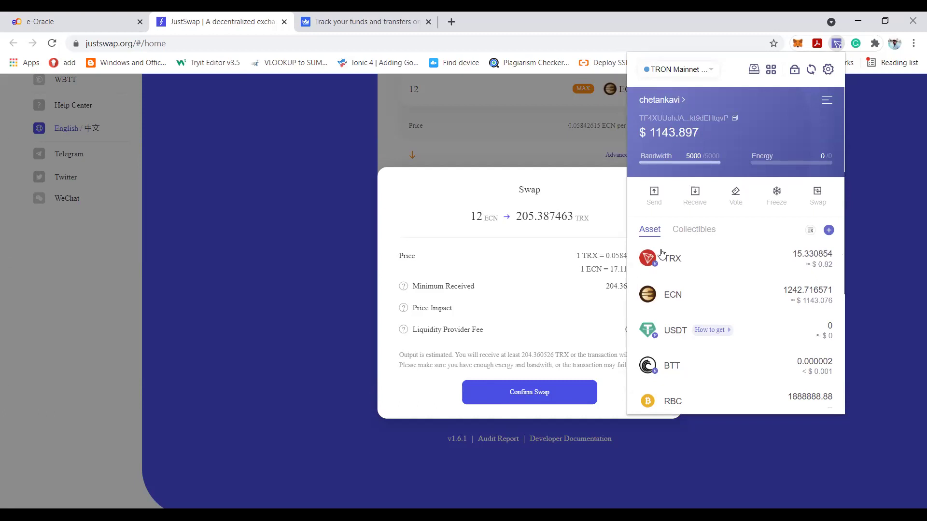
click(311, 29)
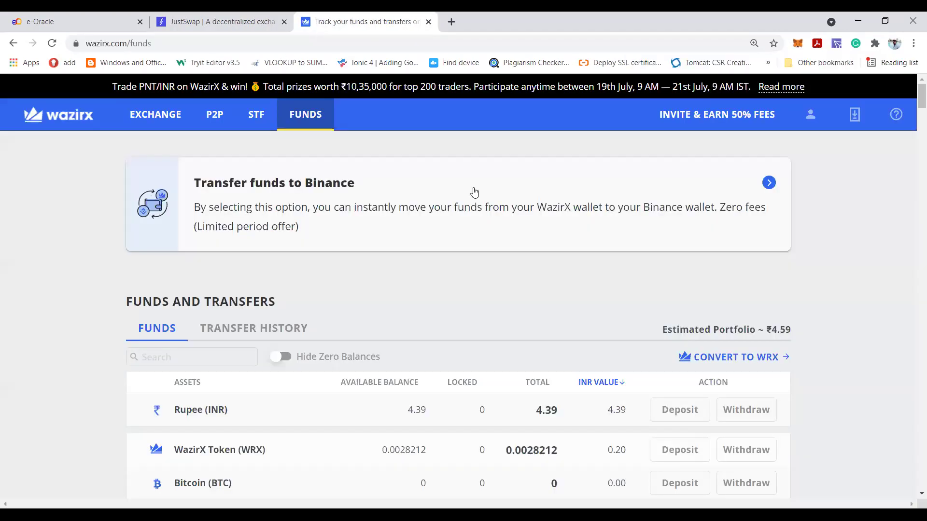
Step: Start an instant UPI rupee deposit, entering the account holder's name as alias and their UPI ID
click(665, 411)
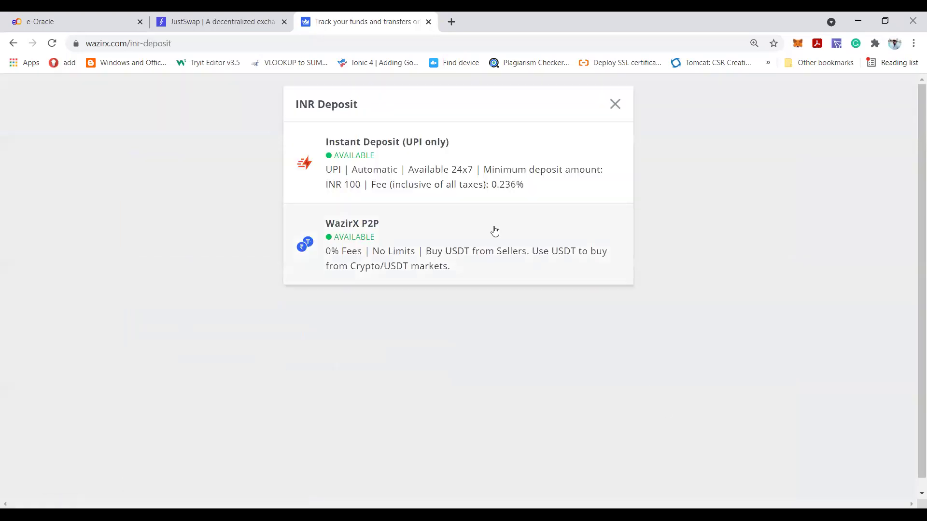
click(424, 191)
click(315, 259)
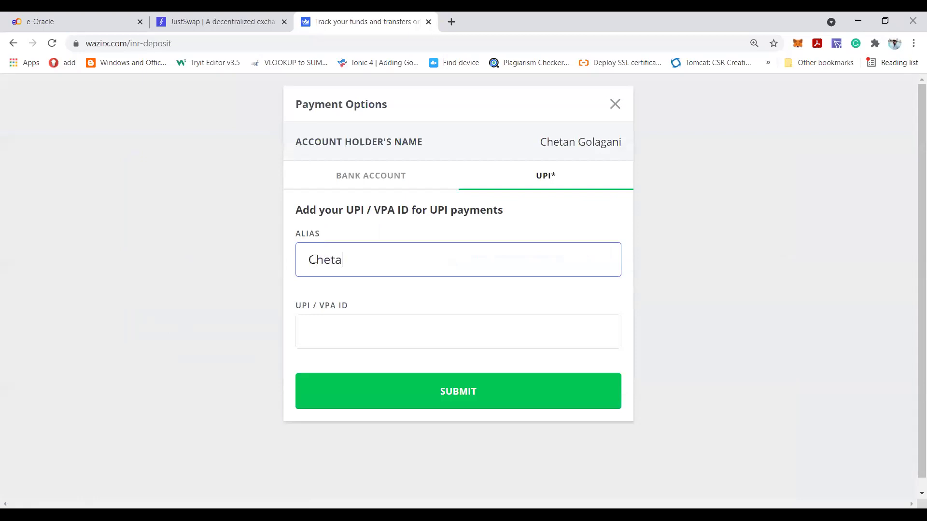
key(Tab)
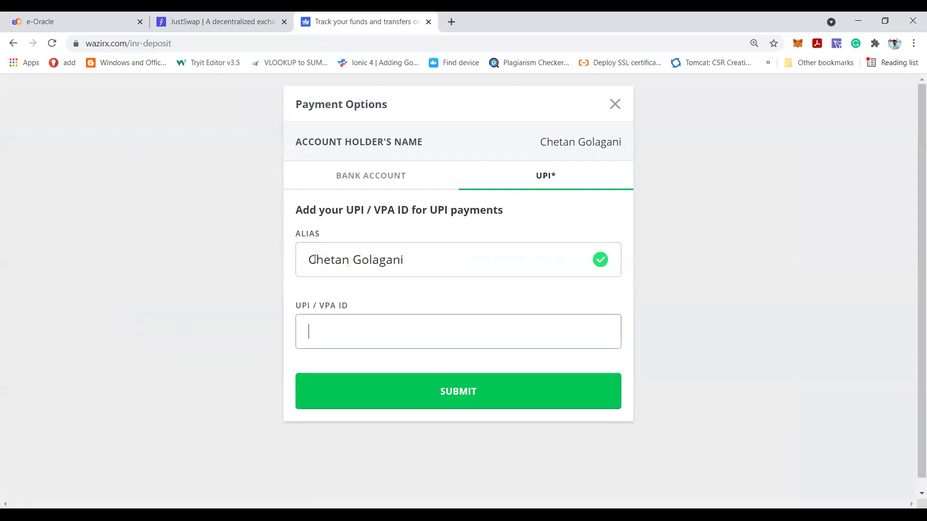
text(Chetan)
key(BackSpace)
key(BackSpace)
key(BackSpace)
key(BackSpace)
key(BackSpace)
key(BackSpace)
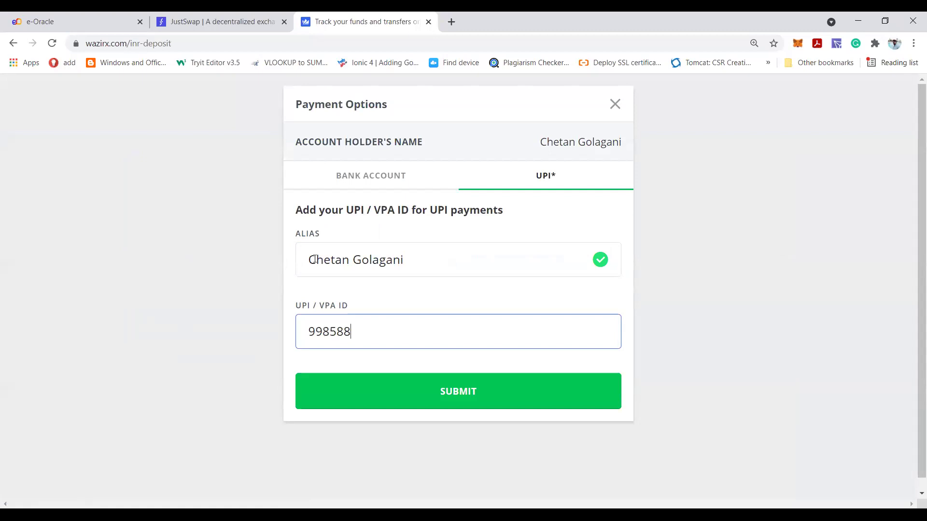
Step: Save the UPI option, close the verification prompt, and view the verified bank account
click(367, 389)
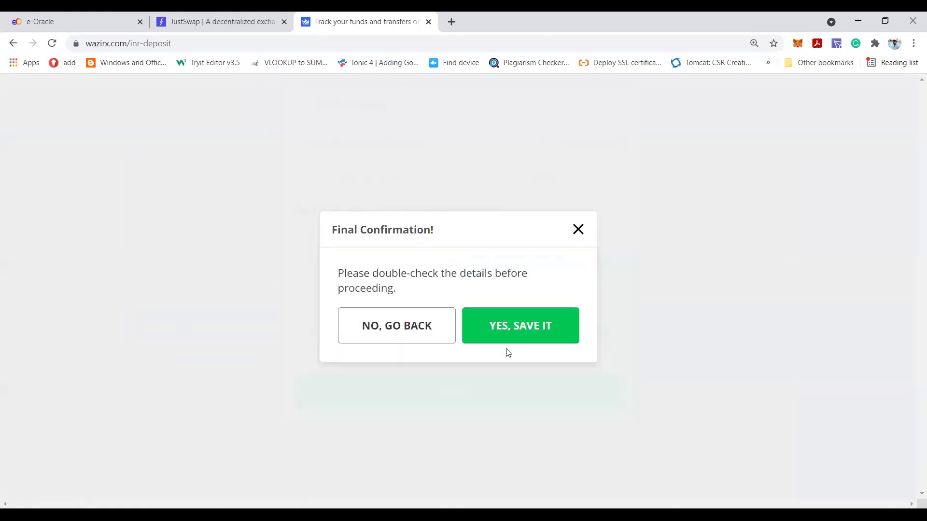
click(526, 325)
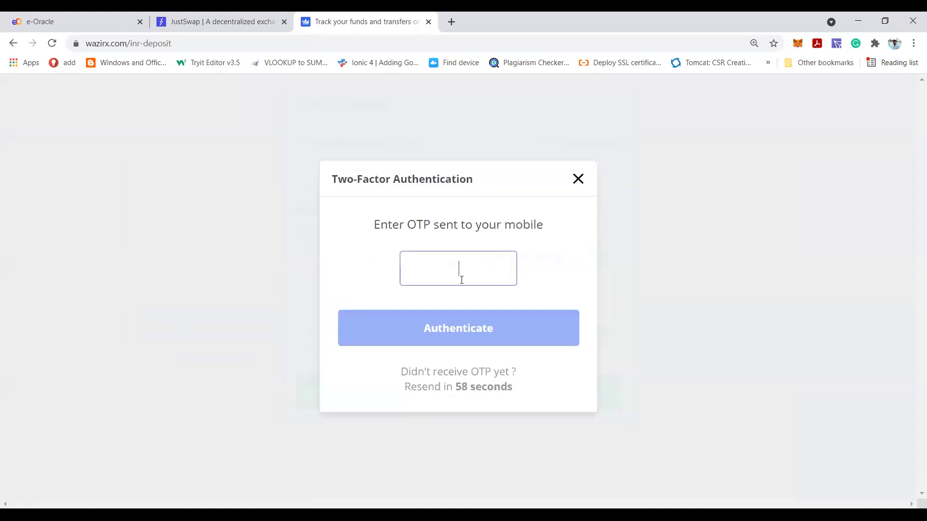
click(578, 179)
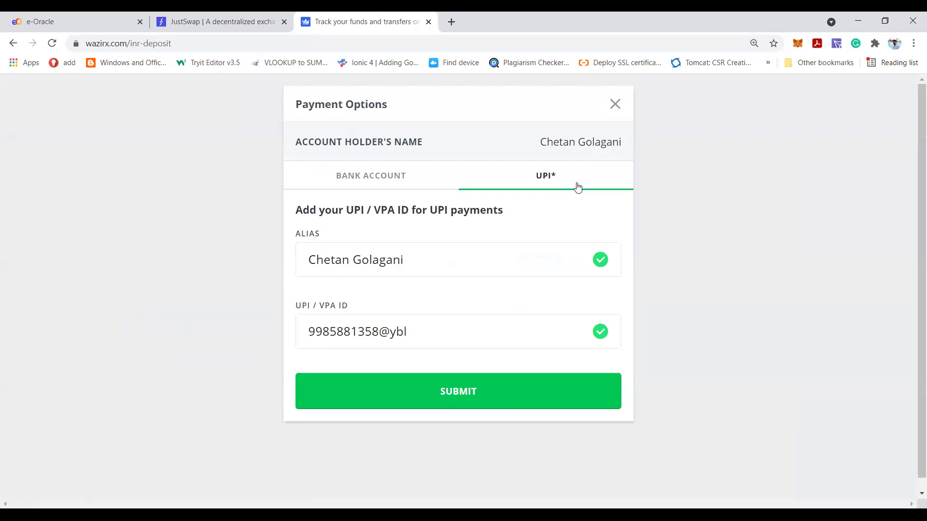
click(384, 178)
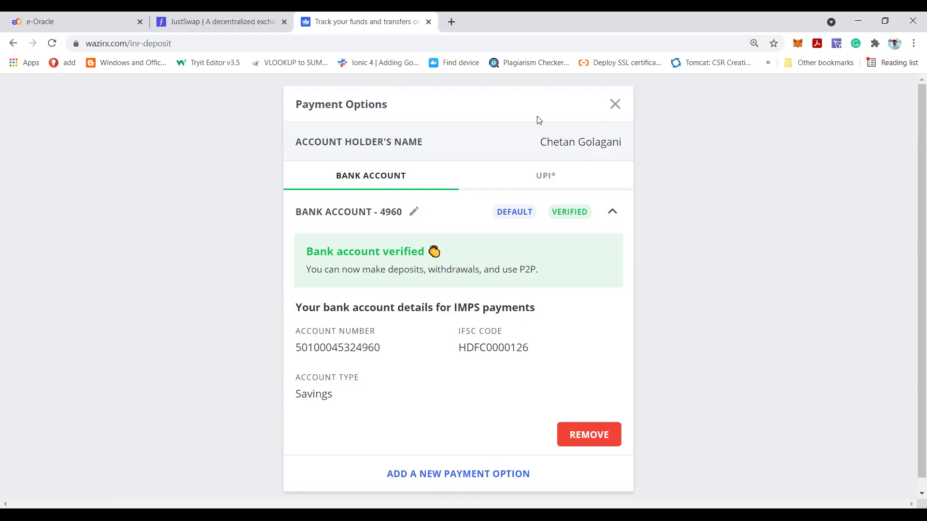
Step: On the UPI tab, enter the payment alias and the account's UPI/VPA ID
click(544, 179)
click(313, 259)
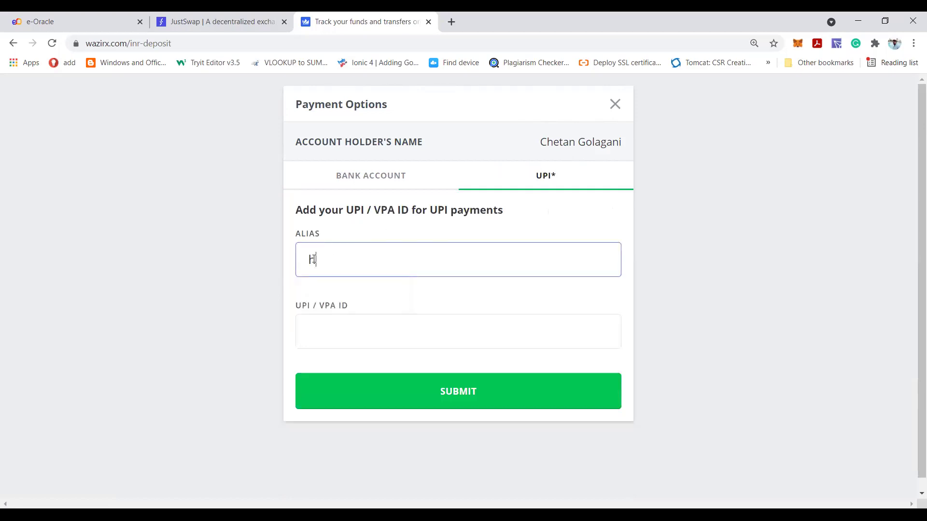
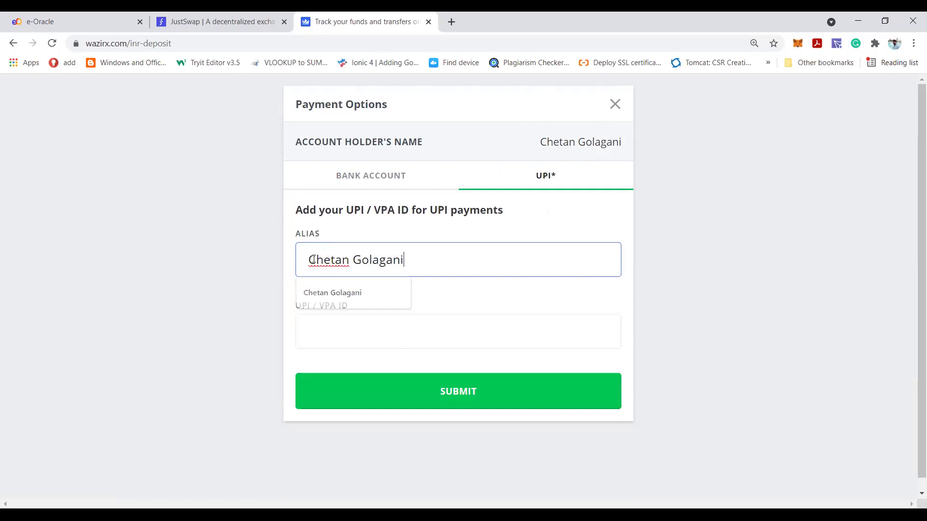
key(Tab)
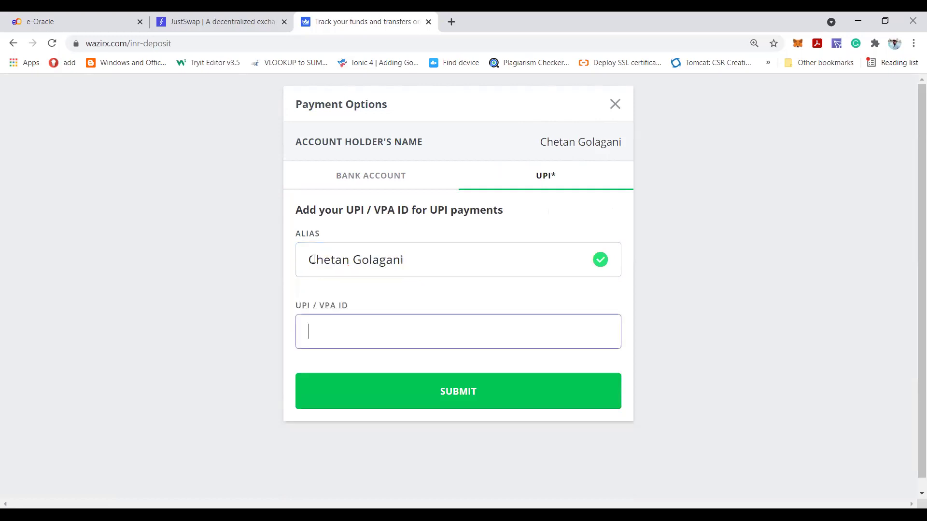
text(9984)
key(BackSpace)
text(588)
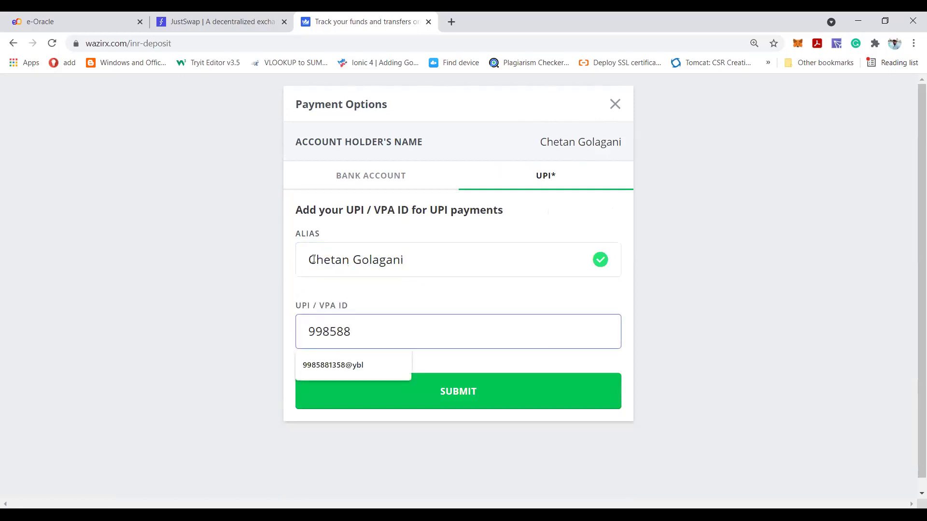
key(Down)
key(Return)
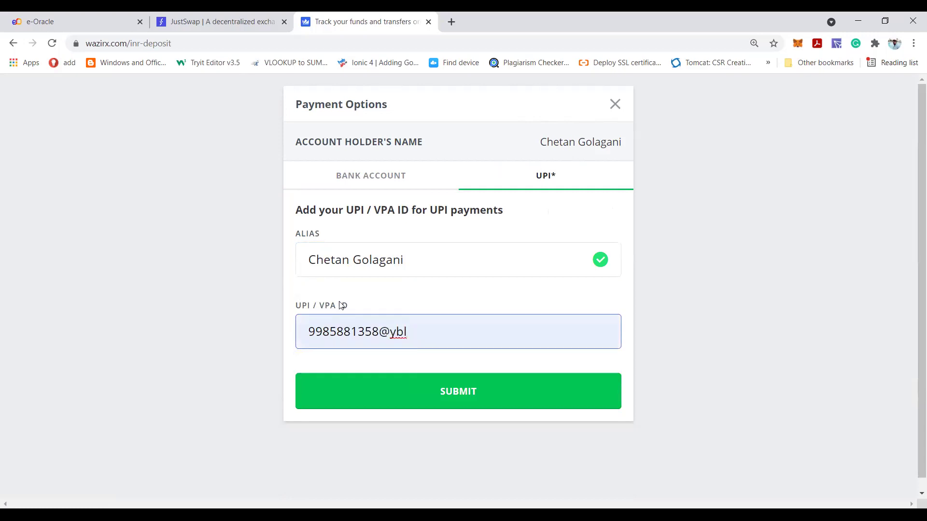
Step: Submit and save the UPI option, then authenticate it with the one-time code
click(379, 398)
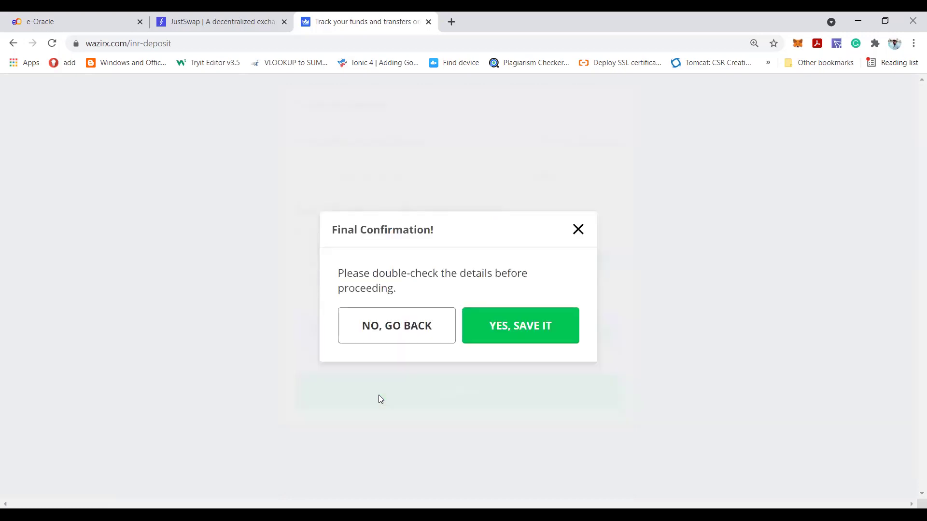
click(523, 323)
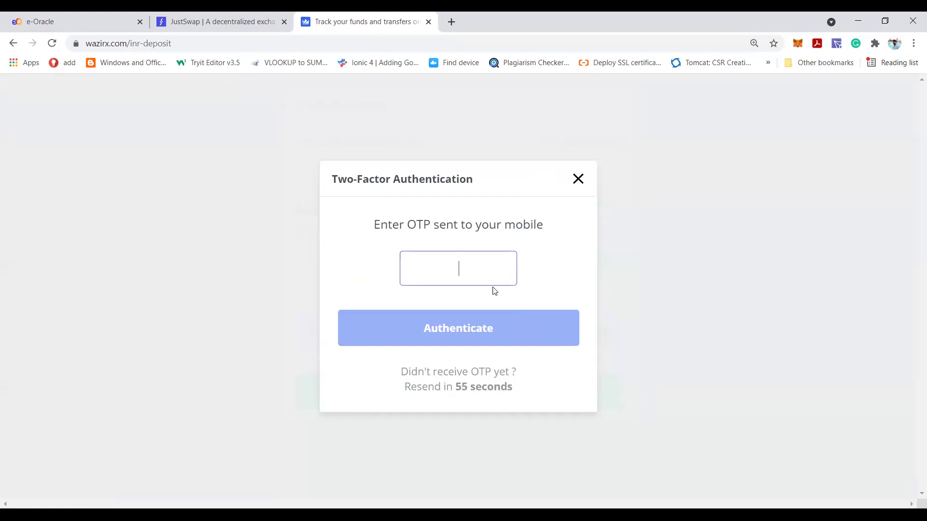
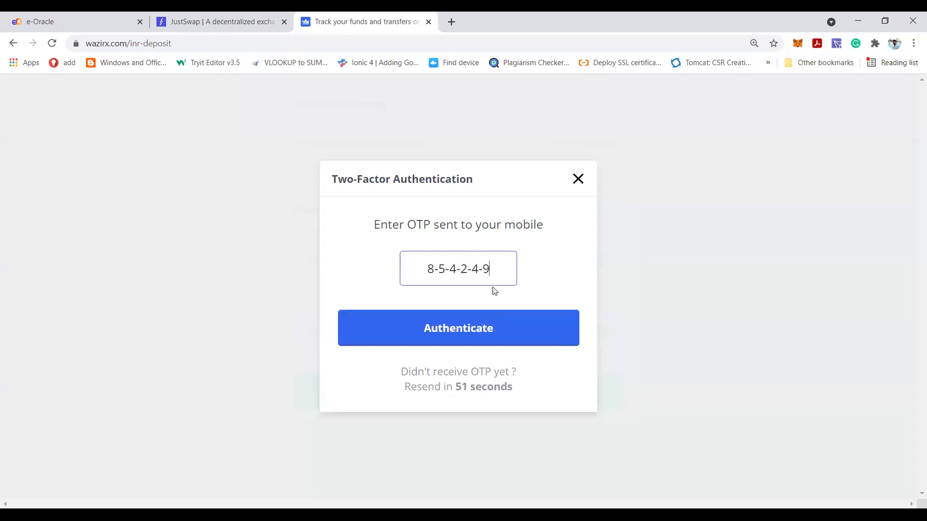
click(457, 322)
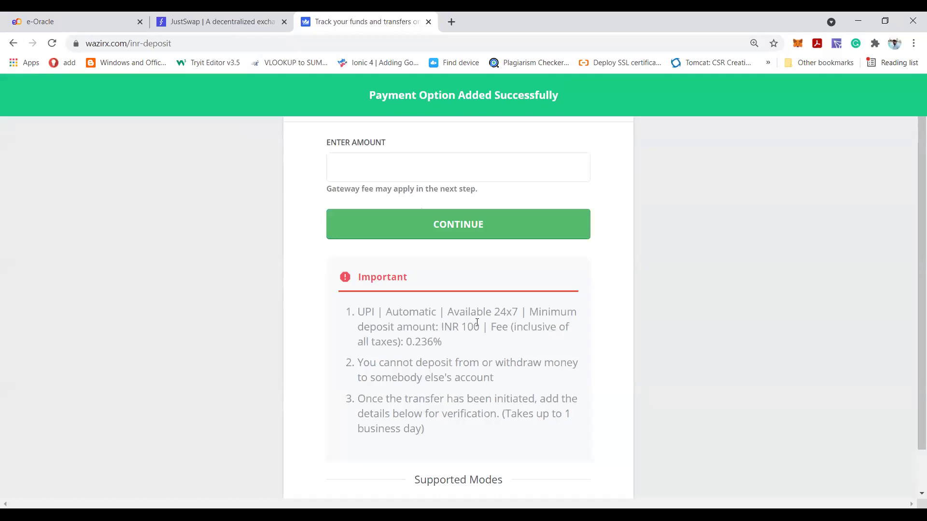
Step: Enter 100 as the deposit amount, then close the Instant Deposit and INR Deposit dialogs
click(358, 174)
text(1)
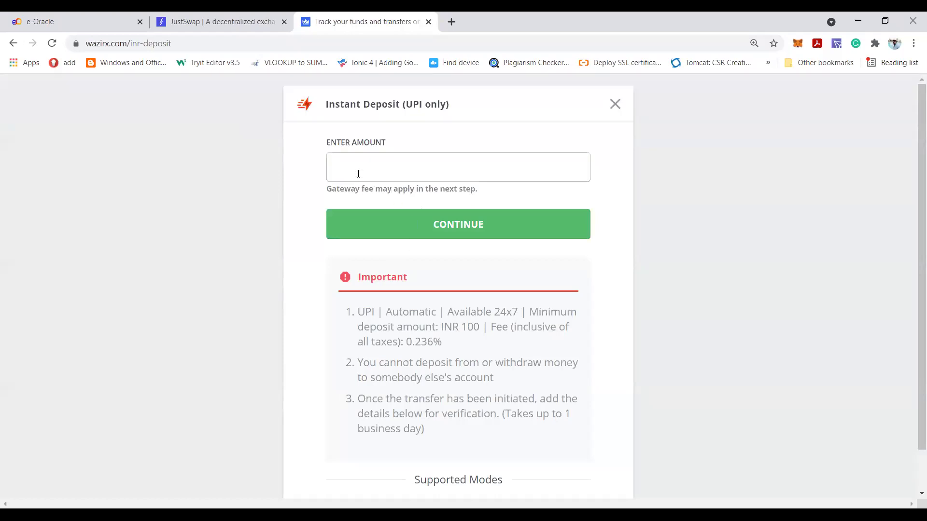
text(00)
click(420, 234)
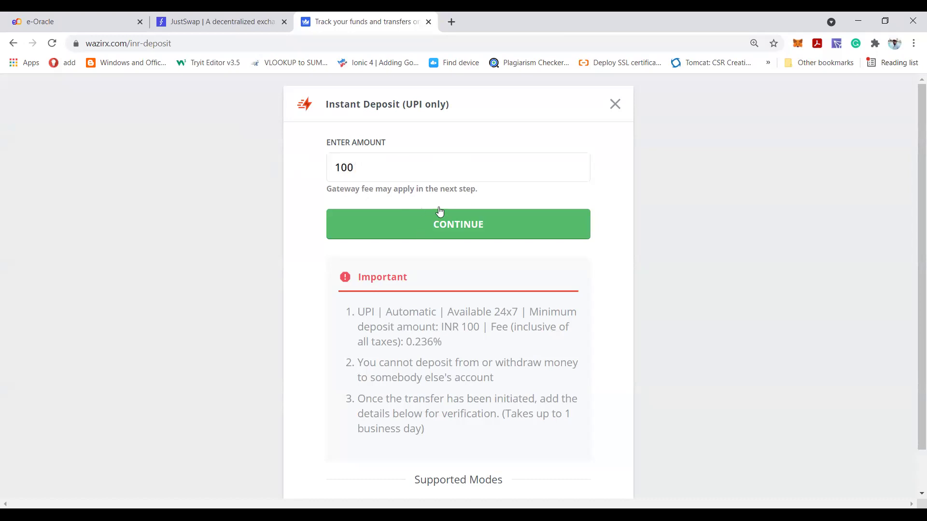
click(616, 105)
click(615, 105)
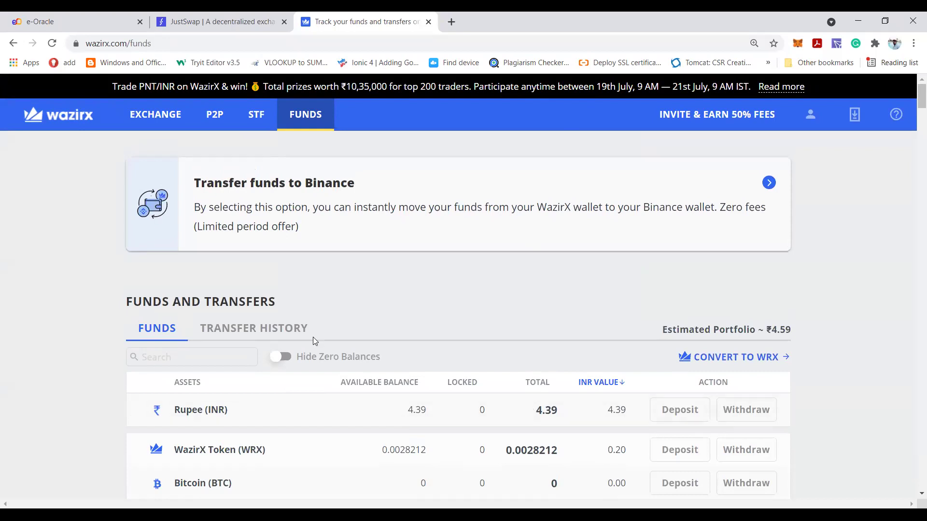
Step: Search 'trx' on the exchange, open the TRX/INR pair, and scroll down to its buy form
click(155, 112)
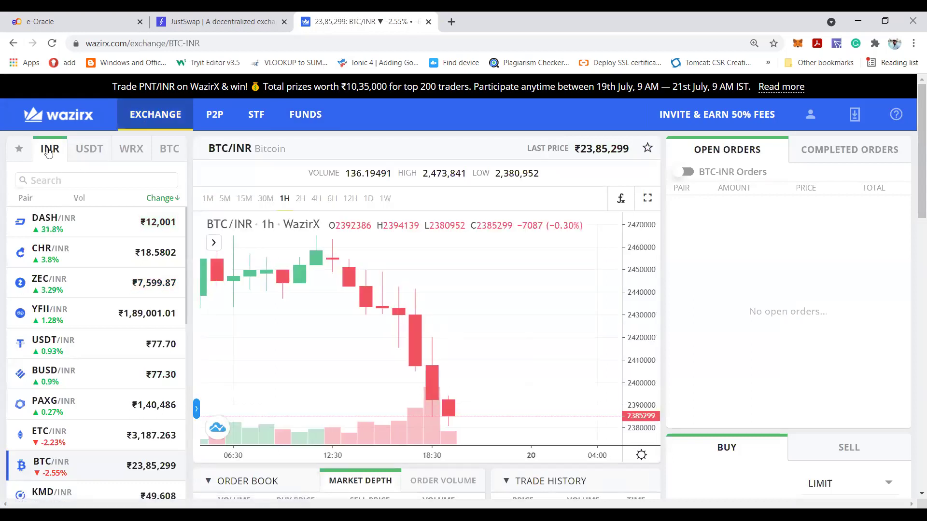
click(41, 180)
text(t)
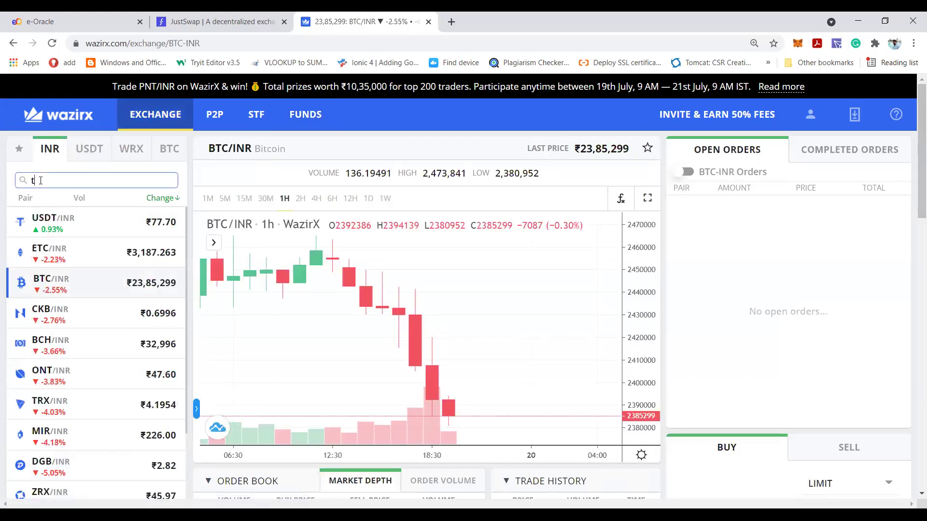
text(rx)
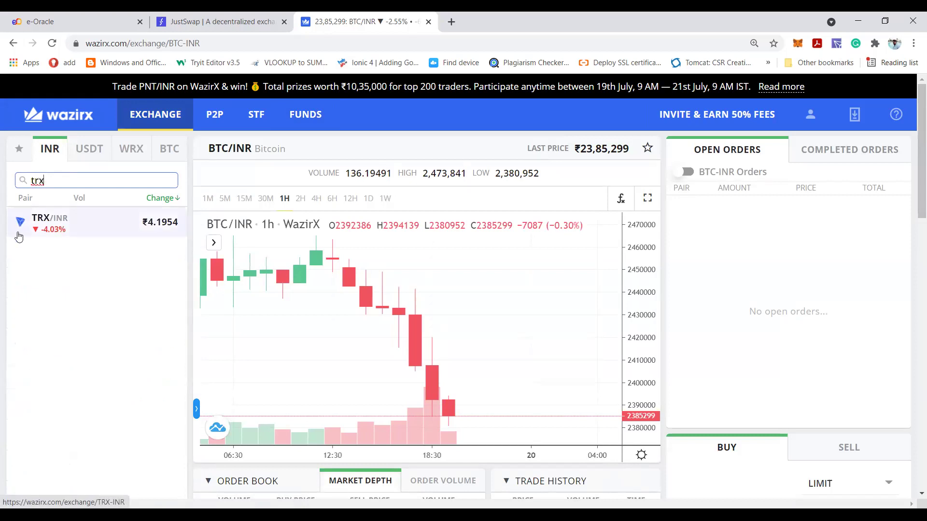
click(69, 223)
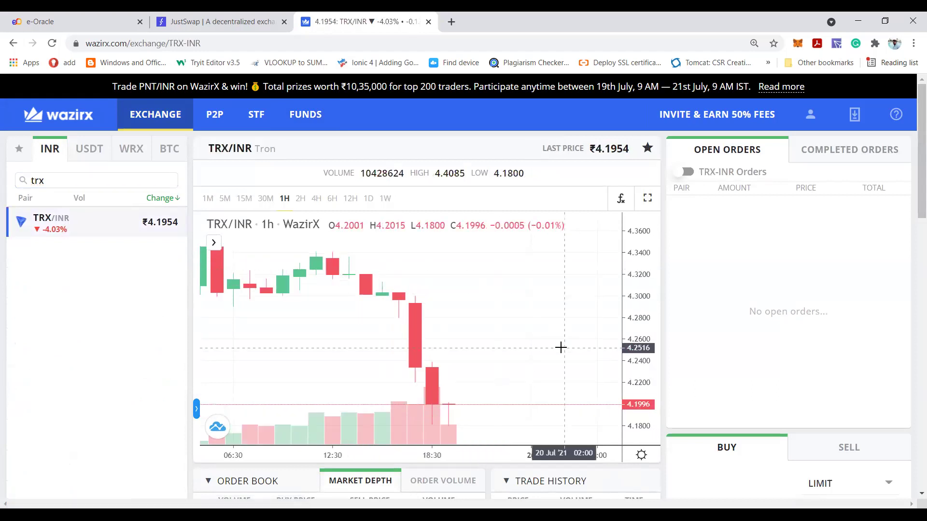
scroll(788, 454, down, 2)
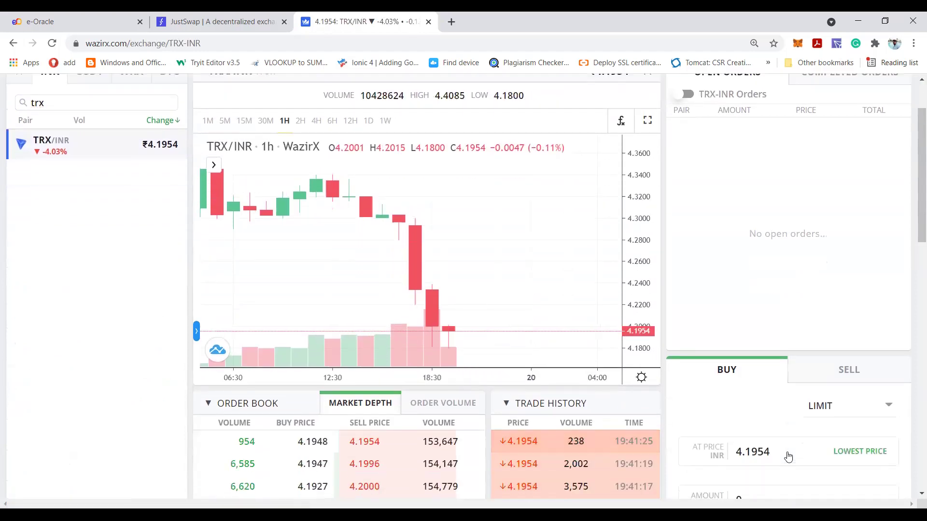
scroll(788, 457, down, 4)
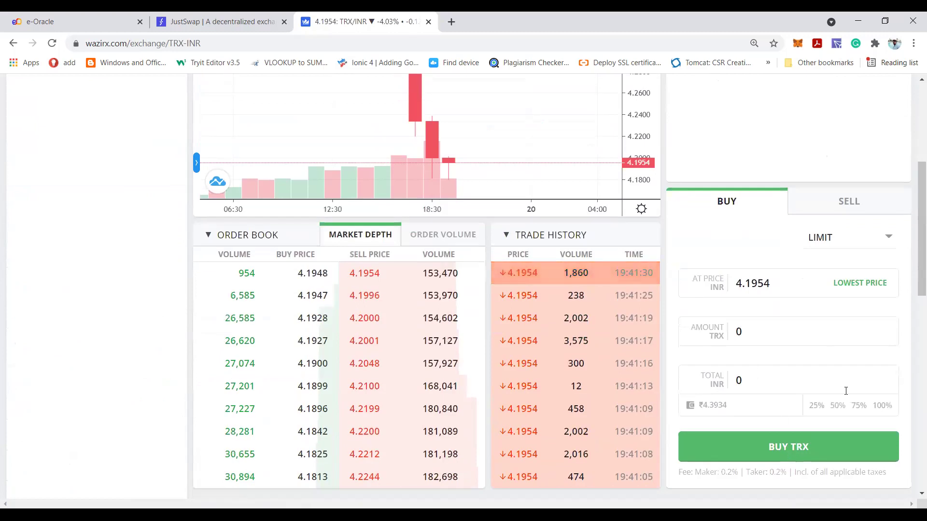
Step: Try to buy 1 TRX at the lowest price, ₹4.1954, which is rejected under the 50 INR minimum
click(884, 406)
drag(773, 380, 735, 381)
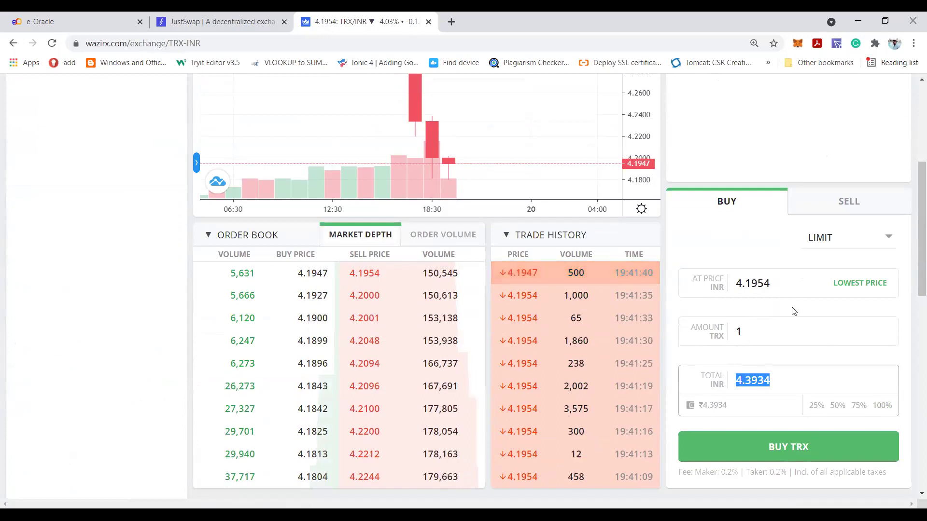
click(855, 284)
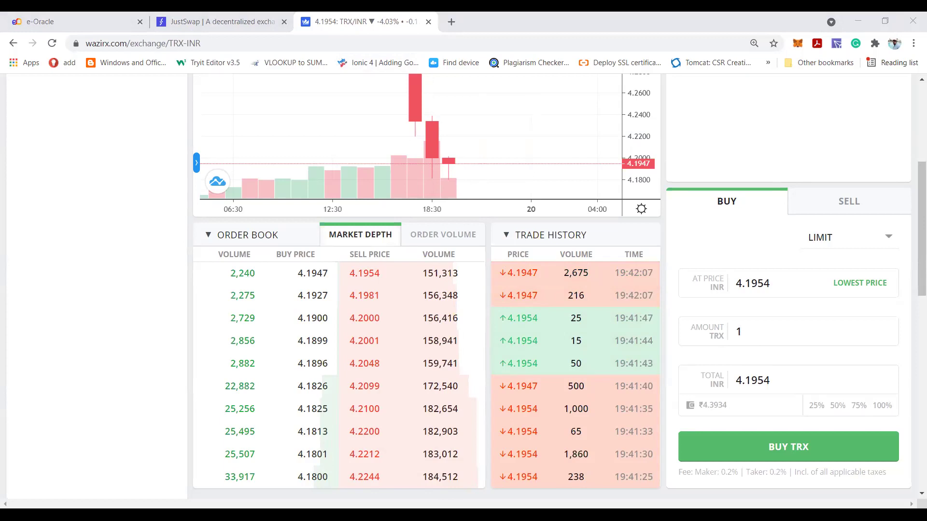
key(alt+Tab)
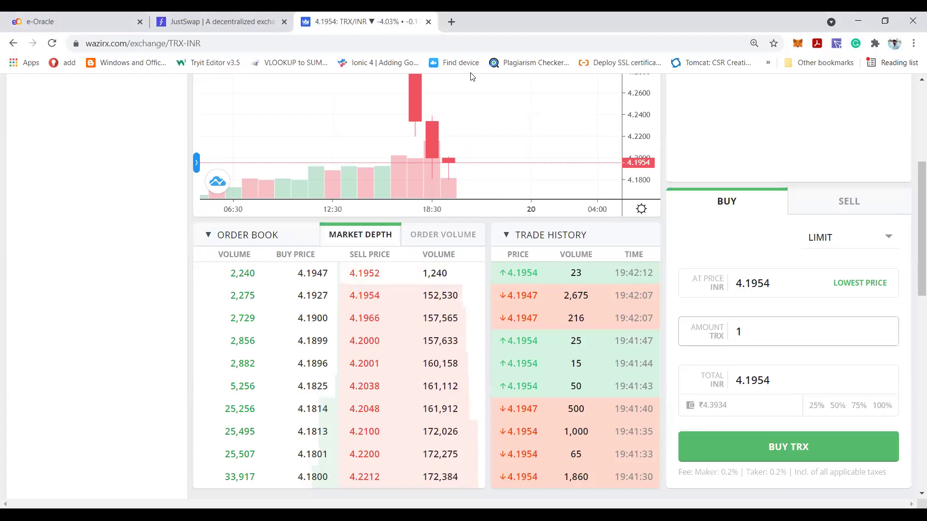
key(alt+Tab)
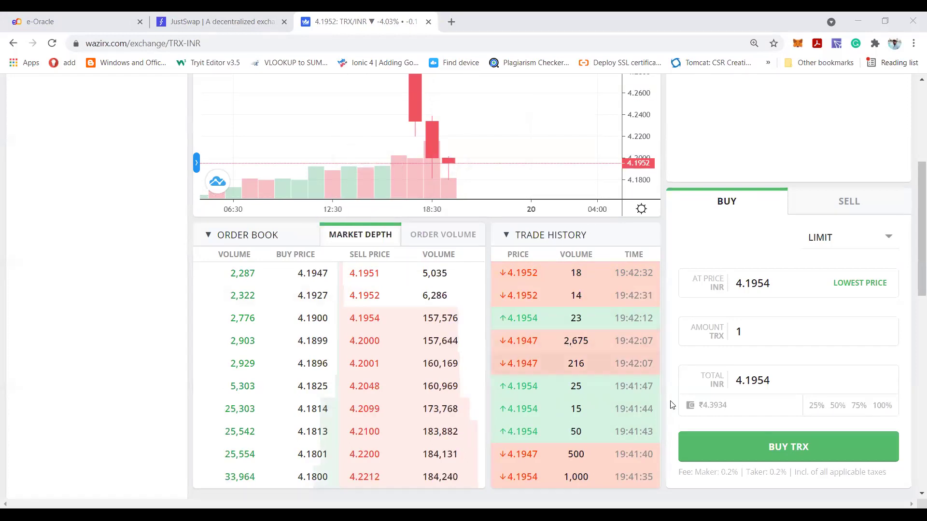
click(809, 451)
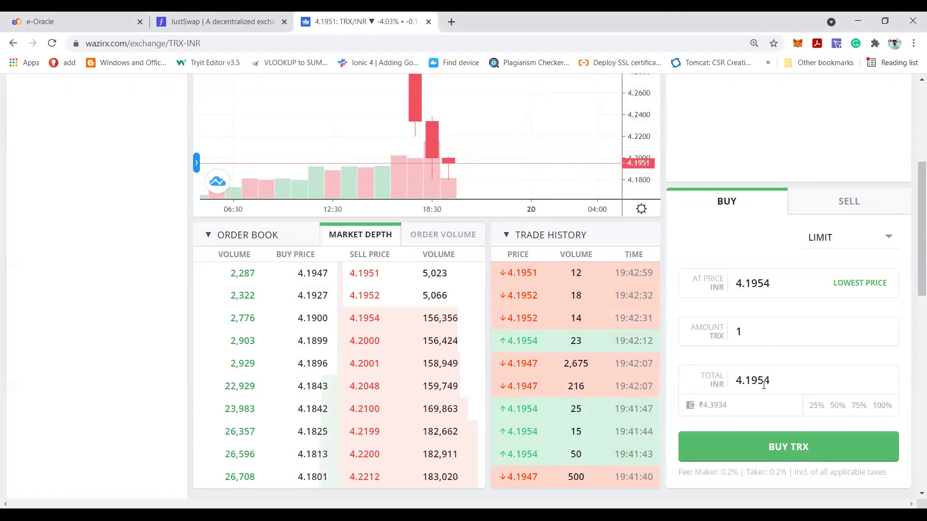
drag(773, 380, 720, 383)
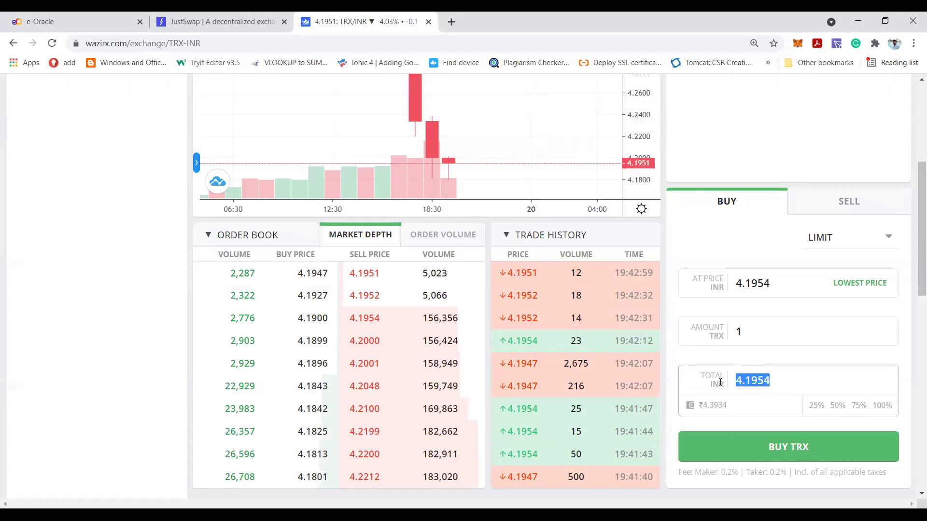
scroll(687, 314, up, 5)
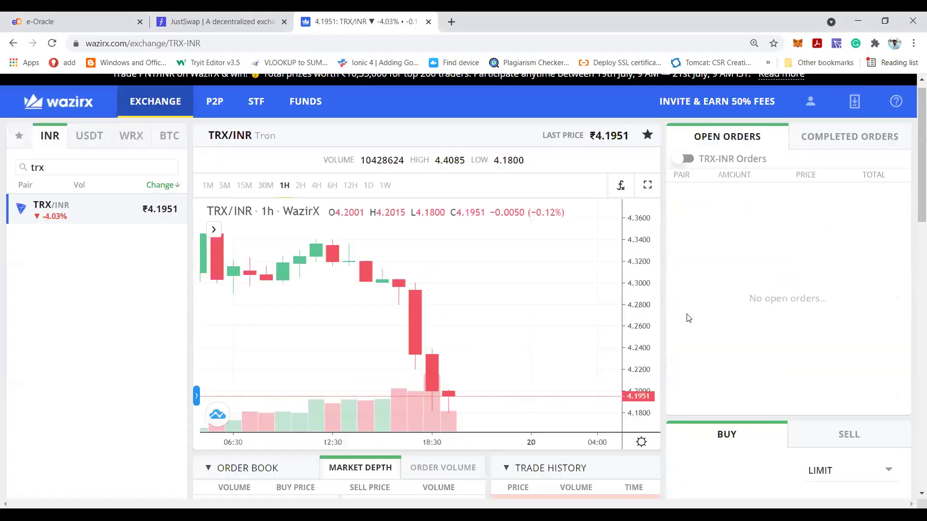
Step: Log out from this device, then enter the account e-mail on the Login page
click(813, 116)
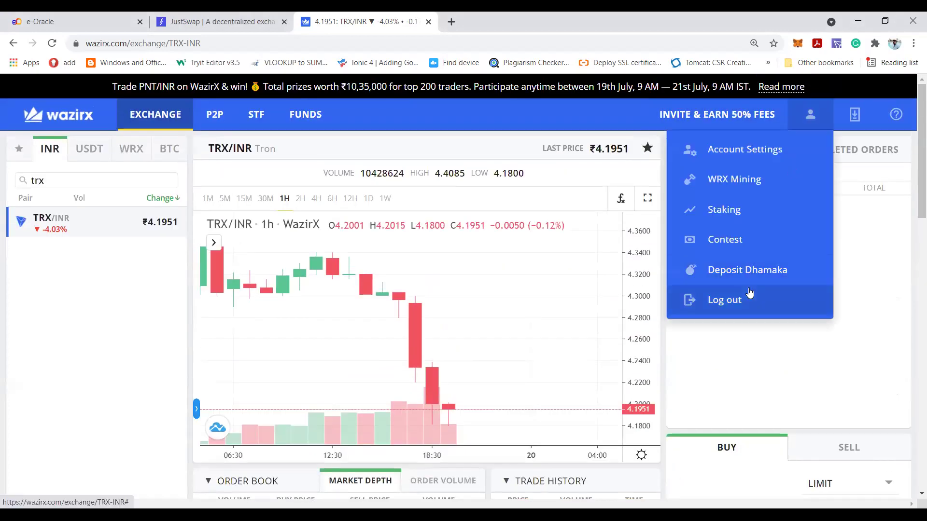
click(724, 300)
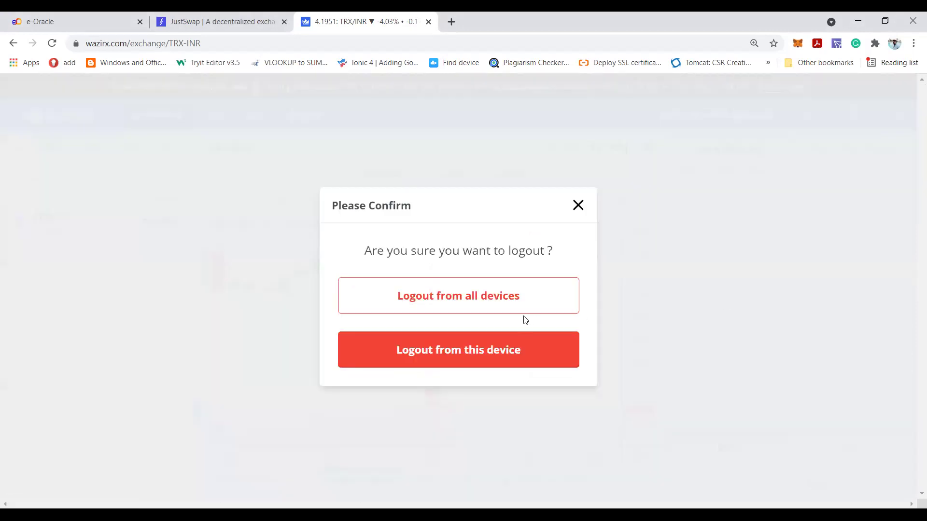
click(462, 356)
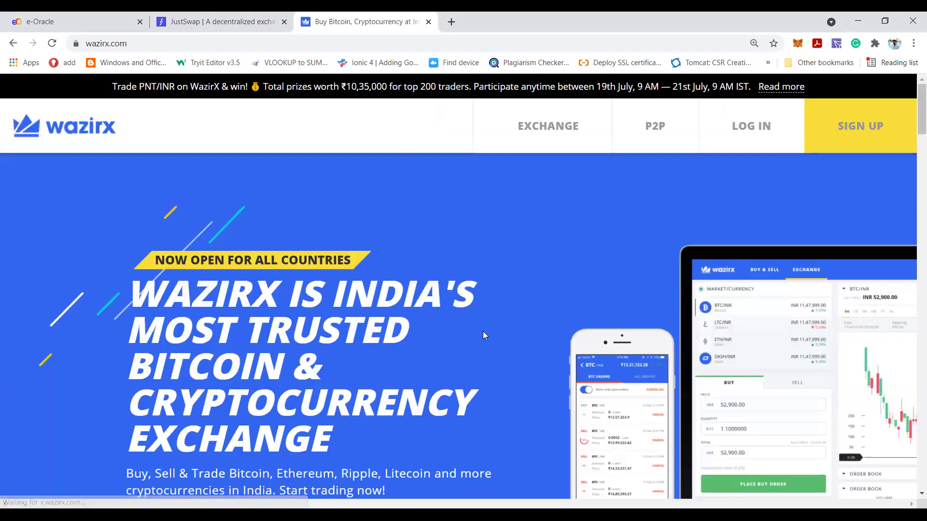
click(754, 131)
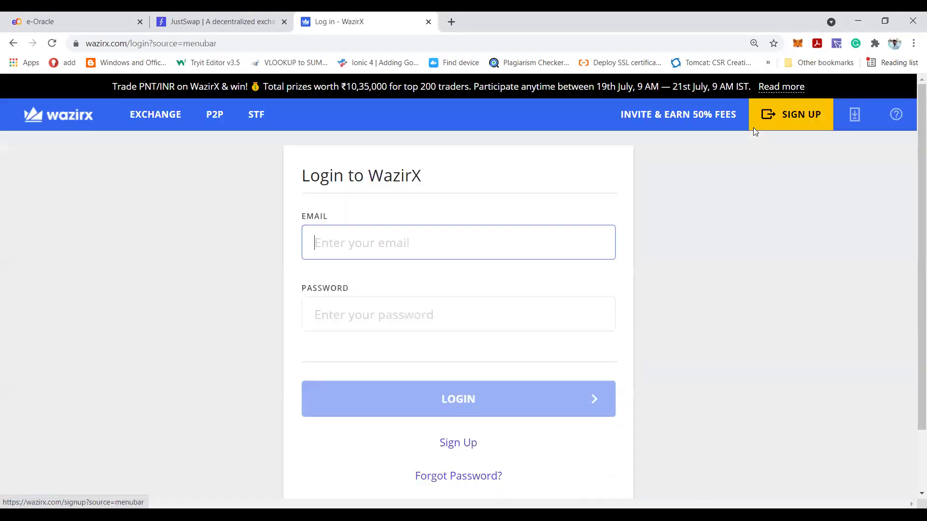
click(404, 246)
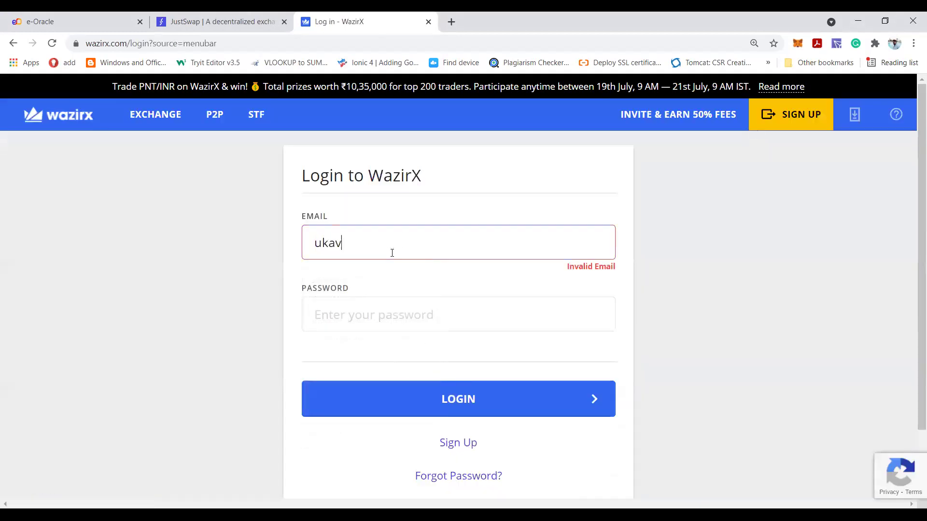
Step: Enter the account password and mobile verification code, then dismiss Chrome's password warning
key(Tab)
text(•••••••••)
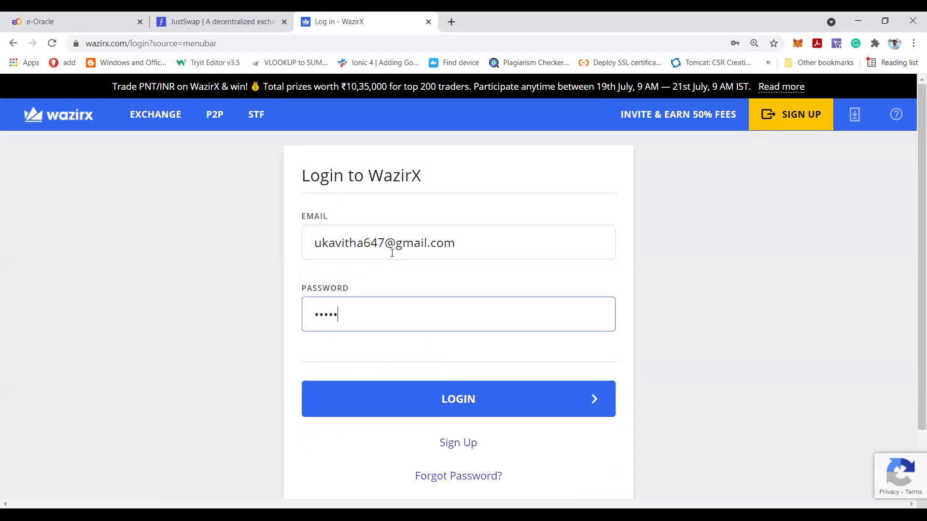
key(Return)
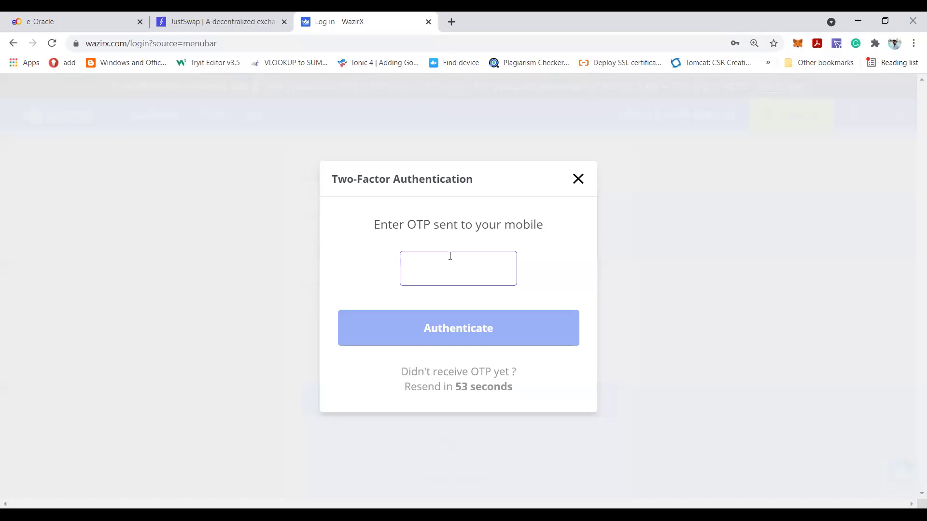
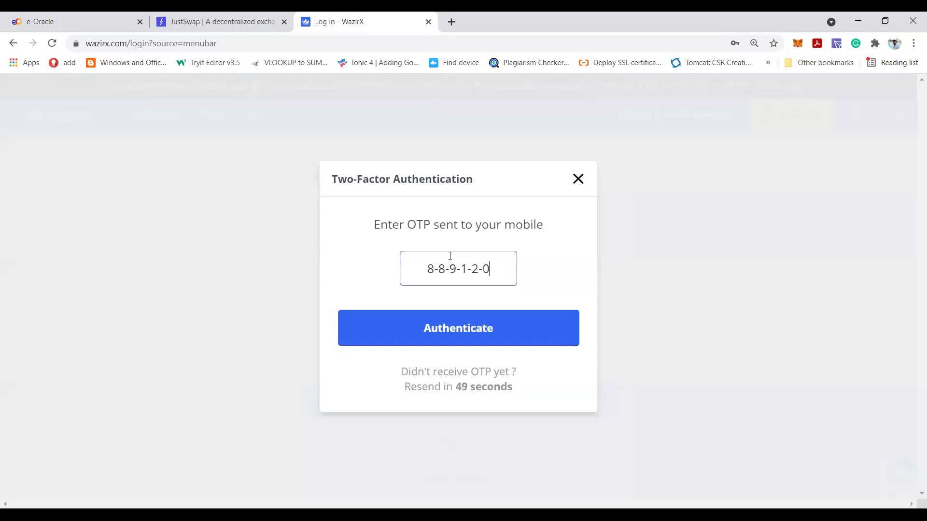
click(457, 337)
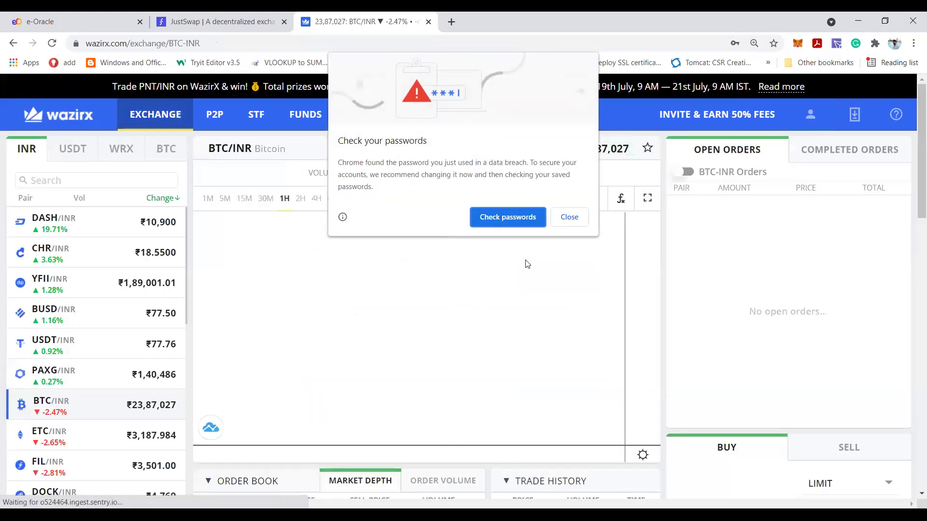
click(568, 217)
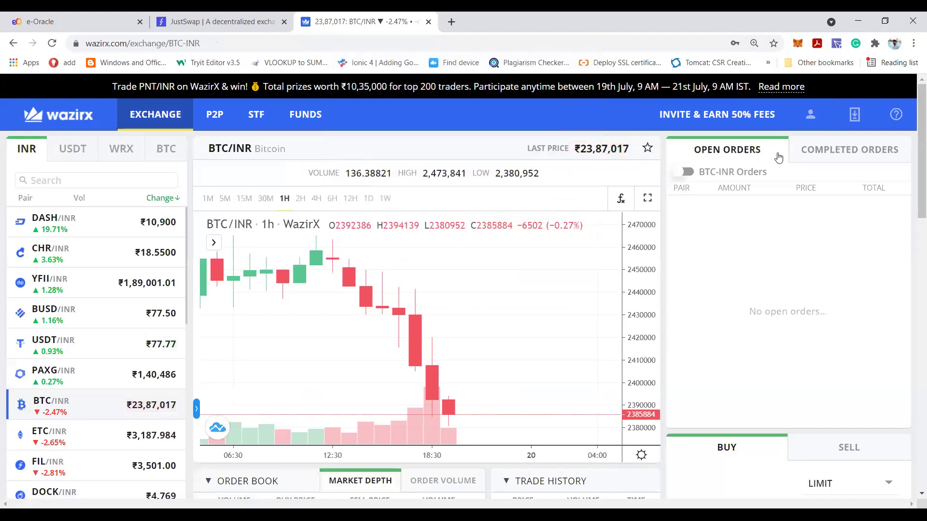
Step: From Funds, start a 200 INR Instant Deposit (UPI only) on the Rupee row
click(298, 116)
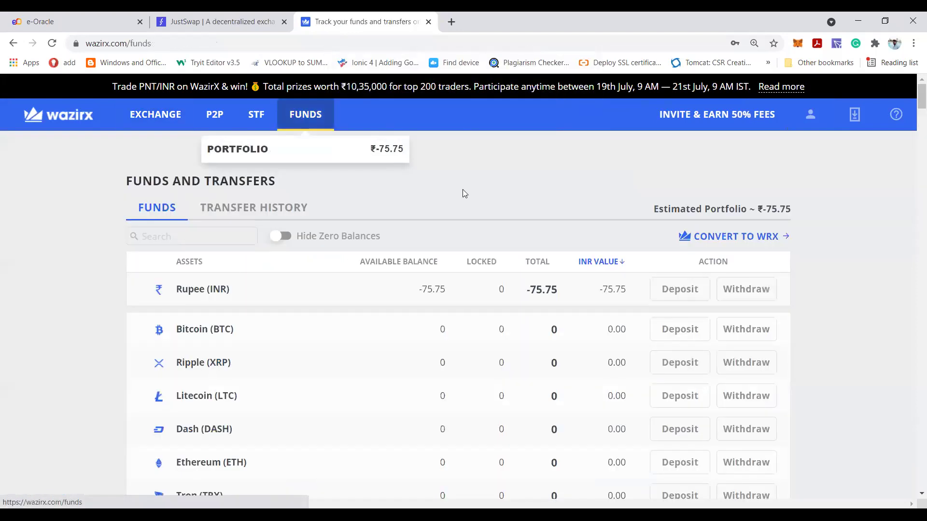
click(682, 293)
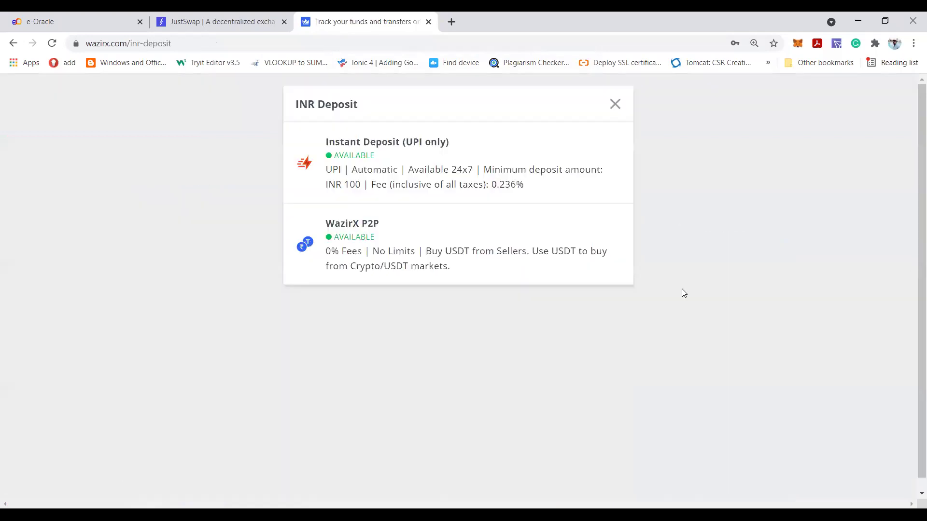
click(455, 163)
click(362, 222)
text(200)
click(476, 276)
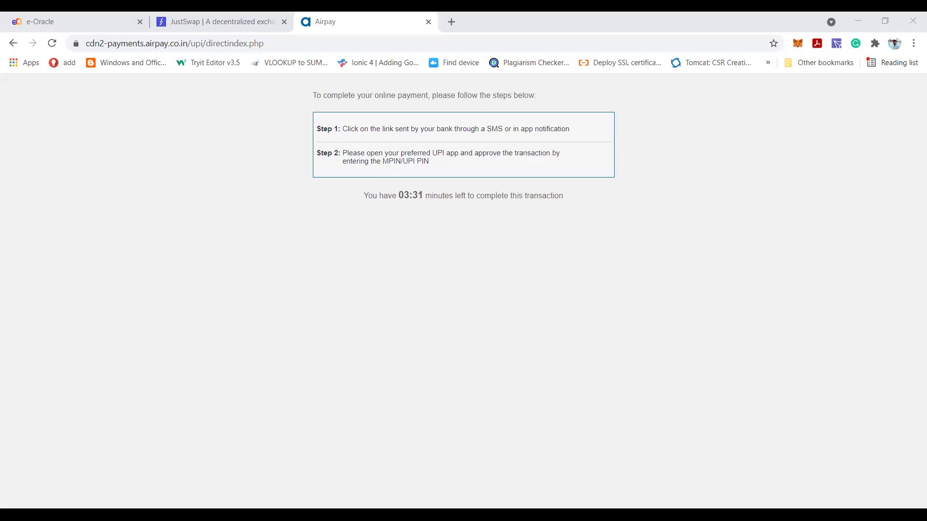
Step: Approve the Airpay UPI payment and close the ₹200.48 Deposit Successful confirmation
click(447, 170)
key(alt+Tab)
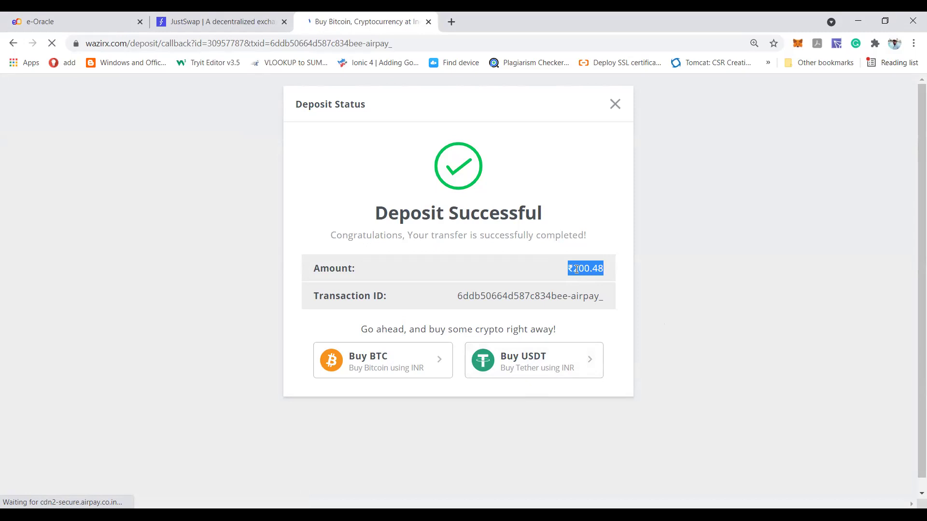
click(612, 110)
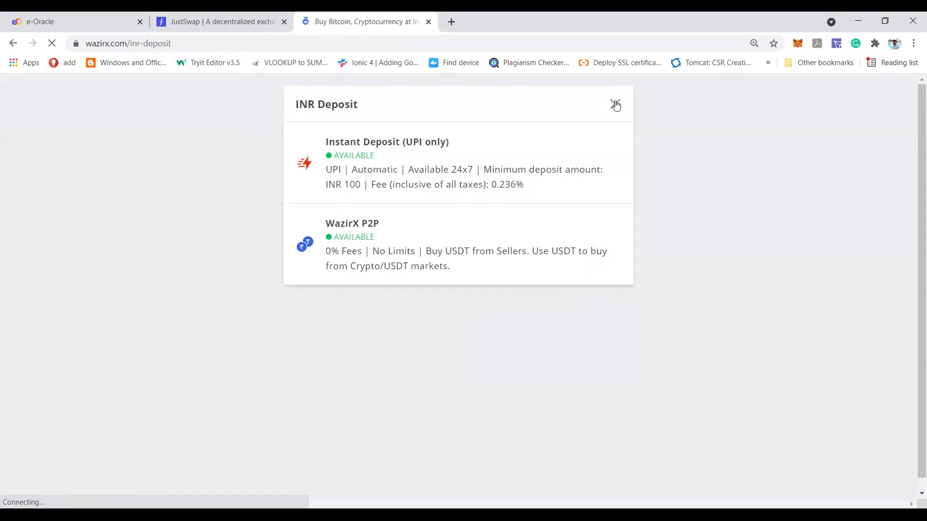
Step: Close the deposit options and open the TRX/INR pair from the exchange search
click(615, 105)
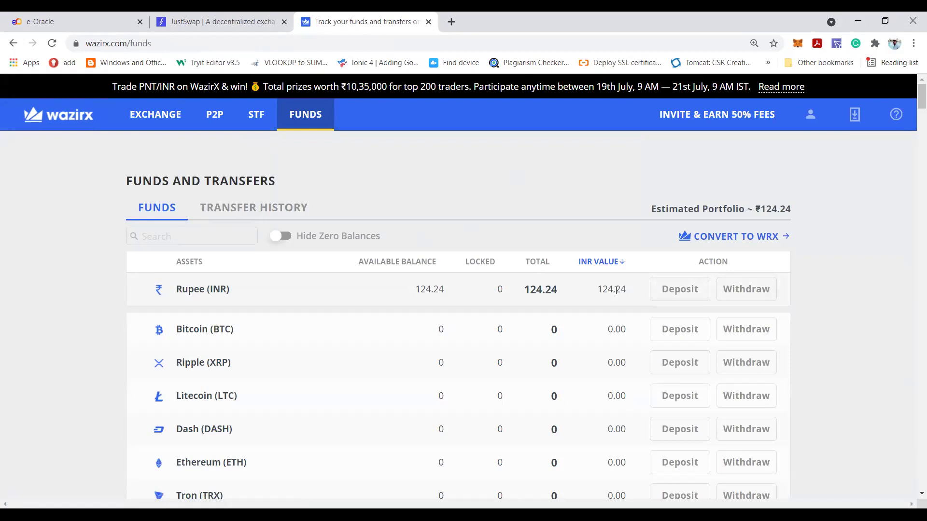
click(161, 117)
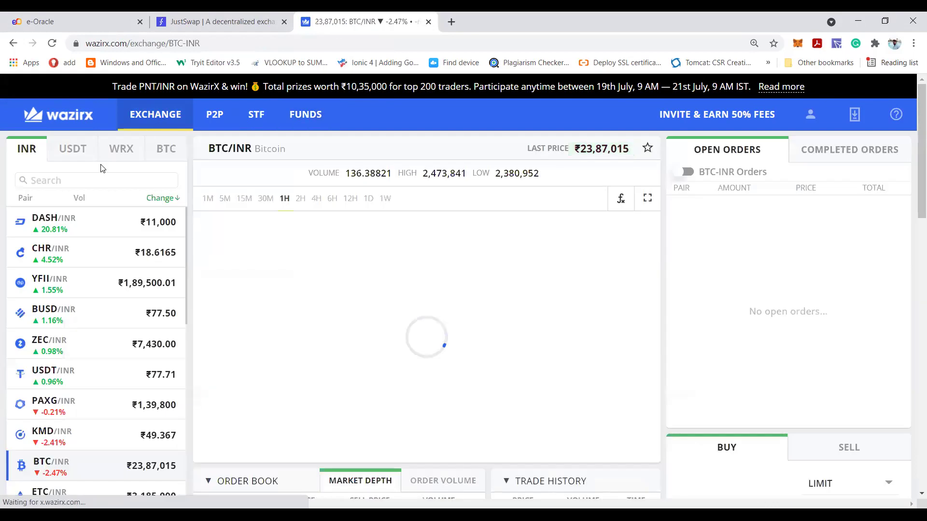
click(75, 179)
text(trx)
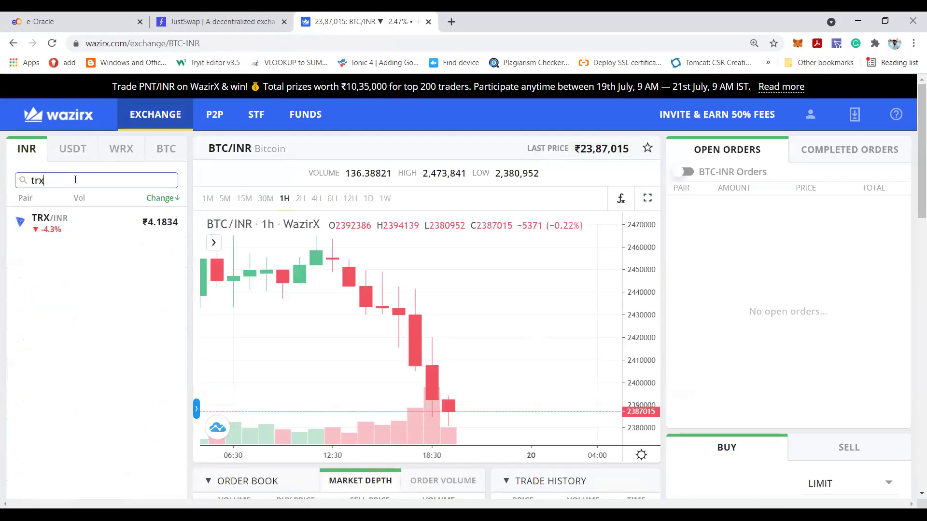
click(65, 218)
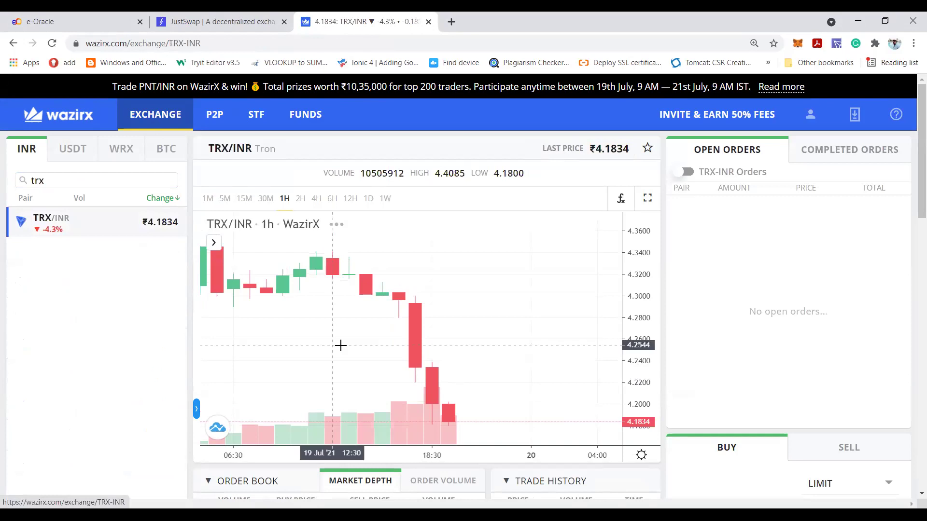
scroll(767, 458, down, 3)
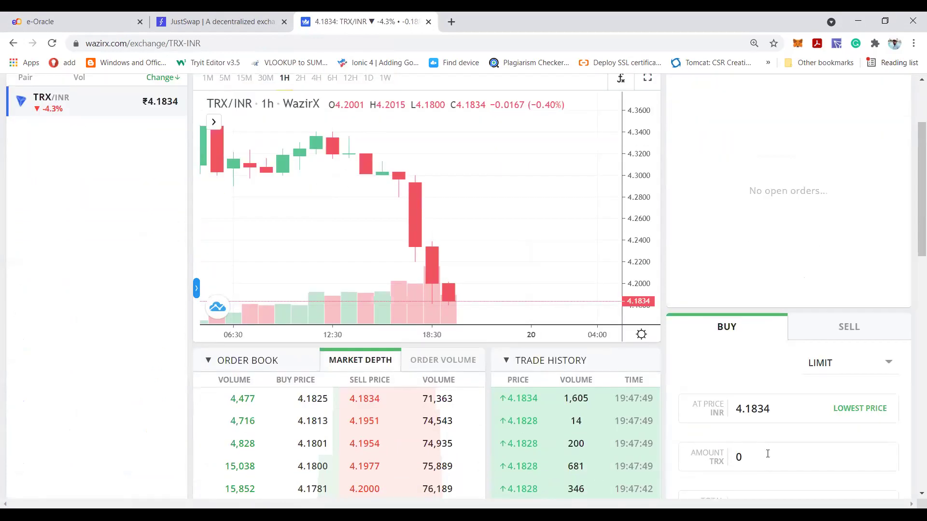
scroll(608, 383, up, 3)
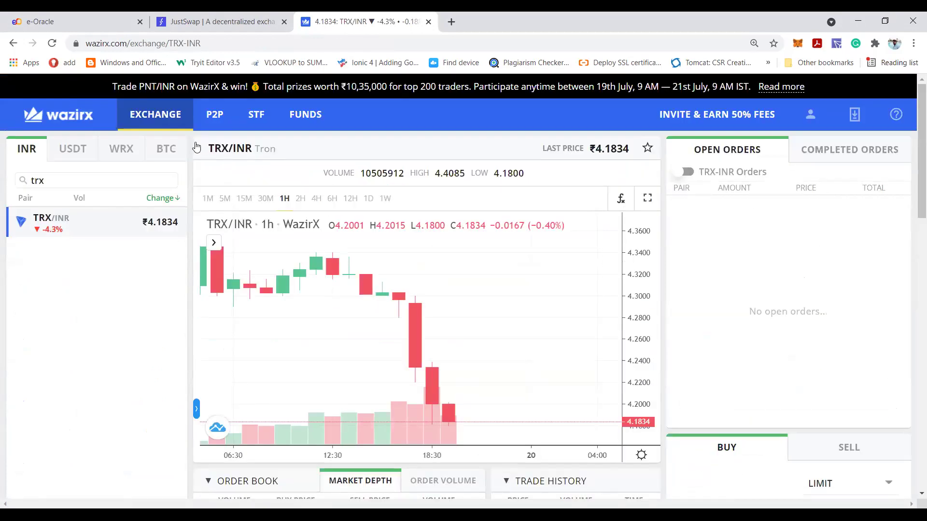
drag(195, 153, 265, 150)
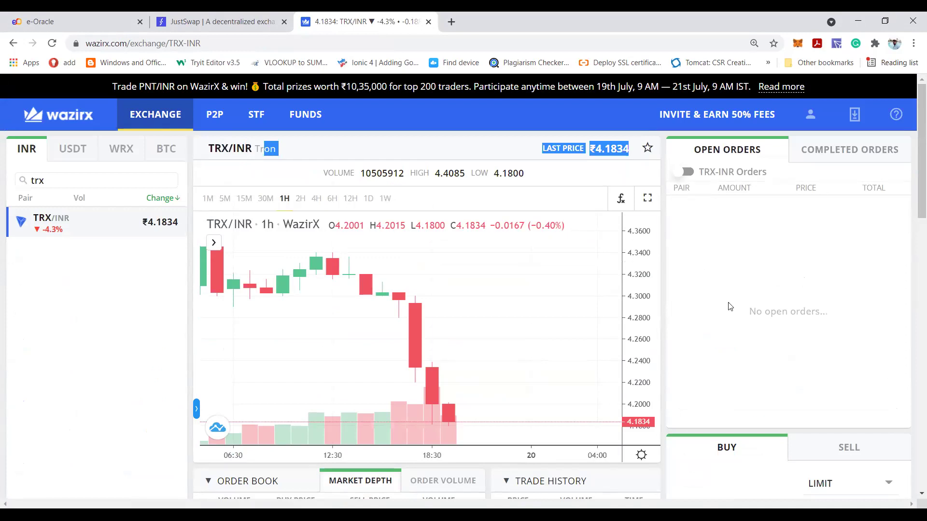
scroll(820, 357, down, 5)
Step: Buy 29 TRX at ₹4.1834 with 100% of the rupee balance, verify Completed Orders, and view Funds
click(883, 367)
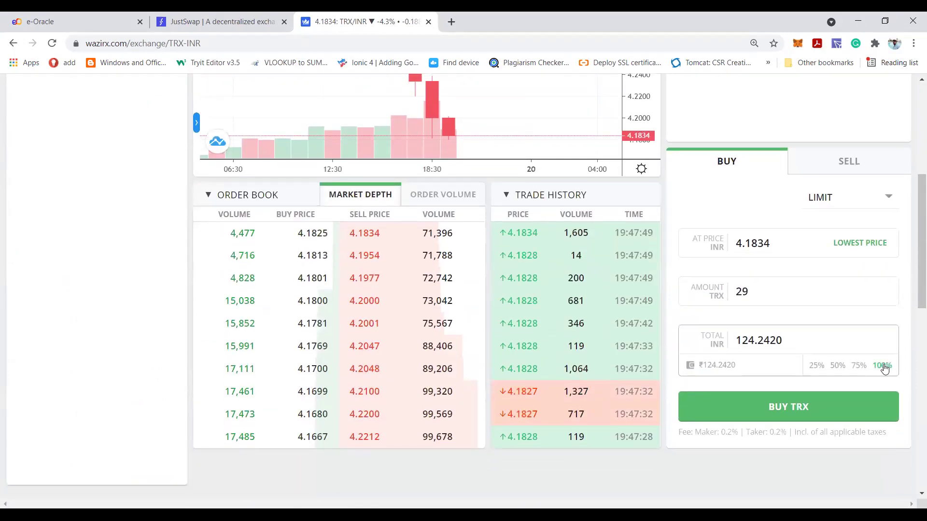
click(775, 408)
scroll(707, 258, up, 5)
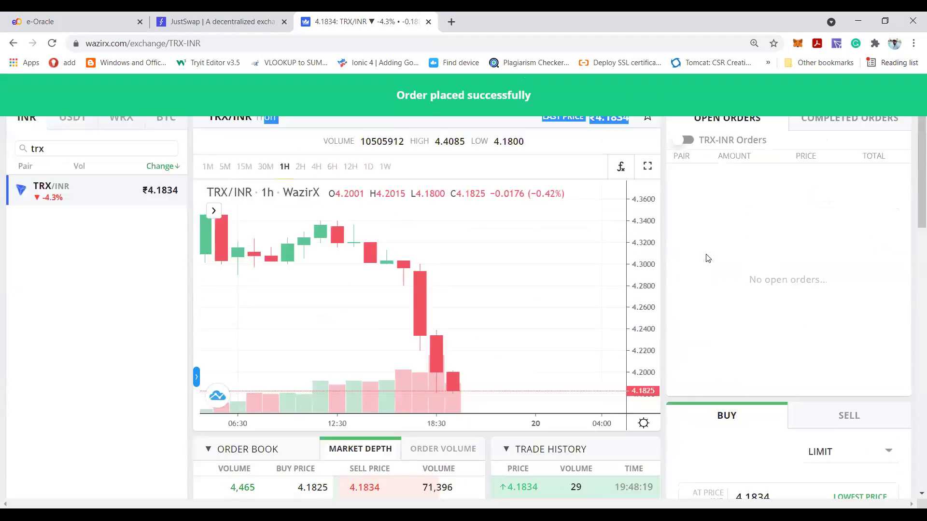
scroll(707, 258, up, 1)
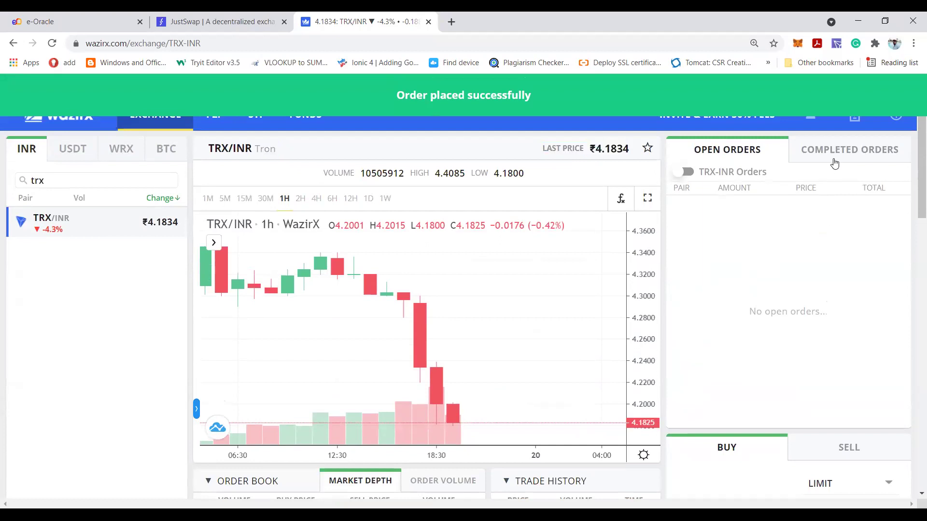
click(835, 162)
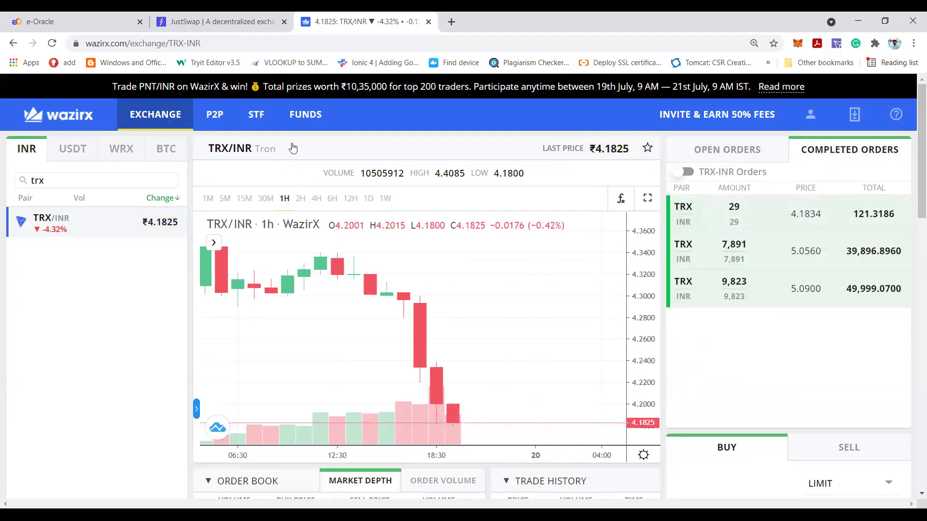
click(305, 114)
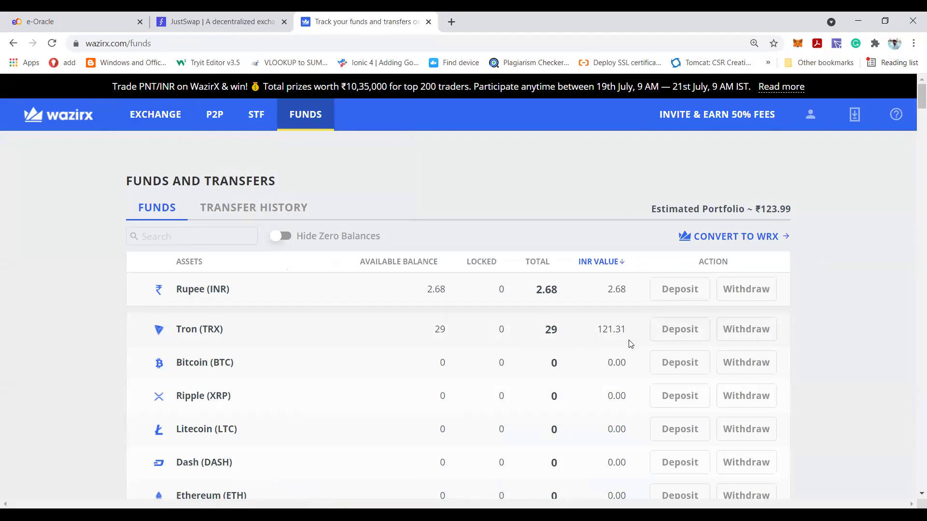
Step: Fill the Tron withdrawal form with all 29 TRX and open TronLink for a receiving address
click(743, 334)
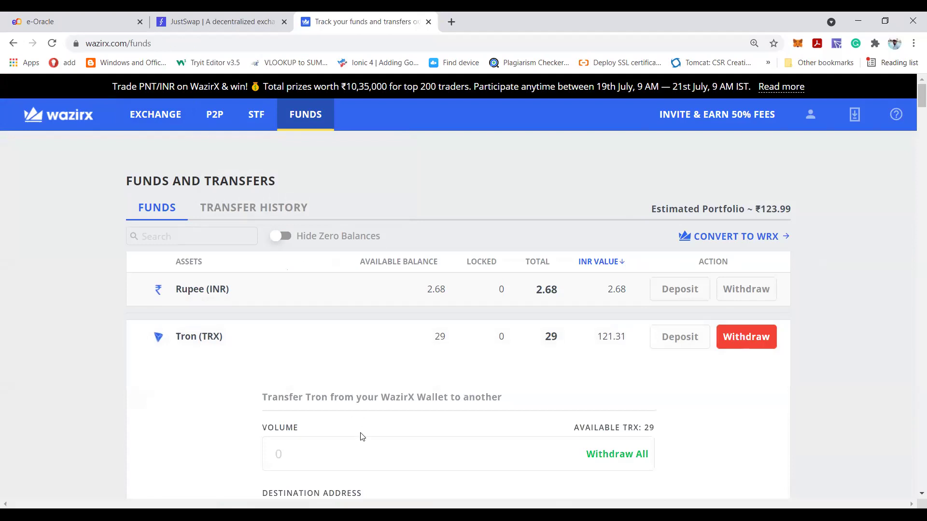
click(615, 462)
scroll(418, 387, down, 3)
click(318, 376)
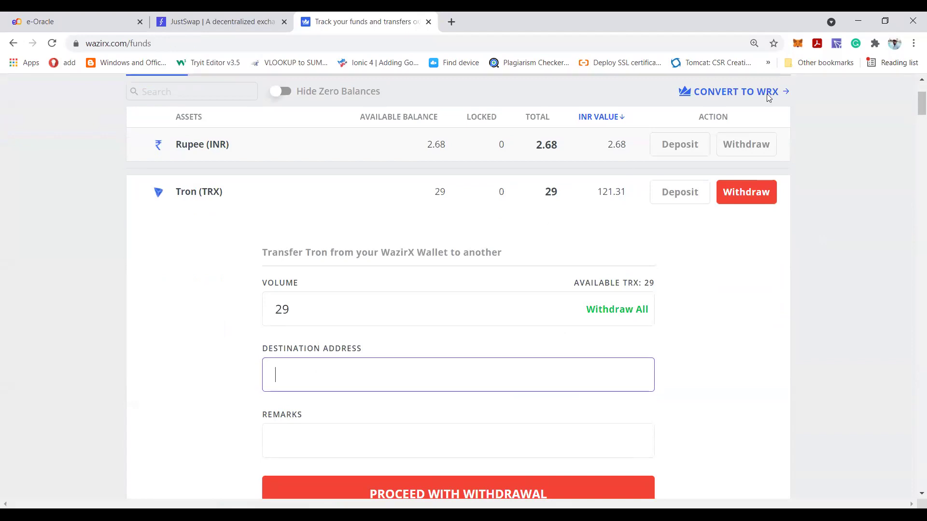
click(836, 43)
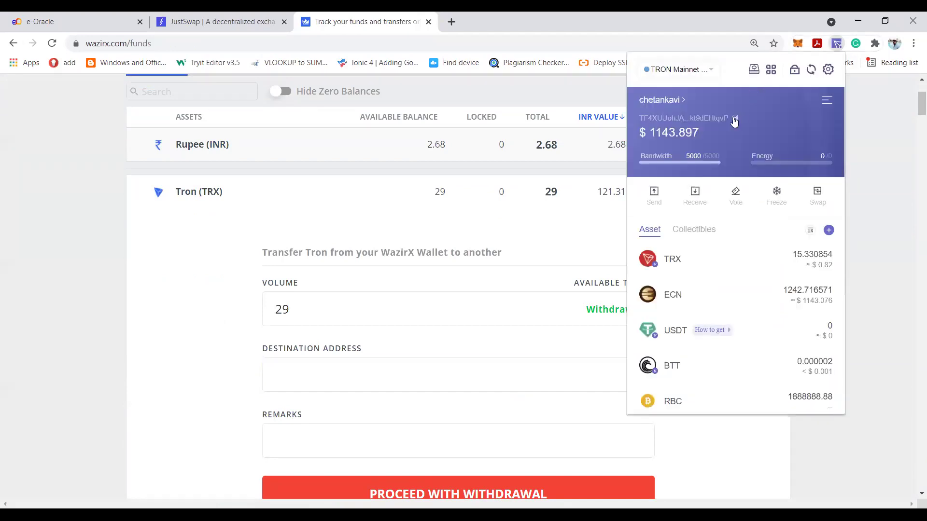
Step: Paste the TronLink wallet's TRX receiving address into the withdrawal's Destination Address
click(670, 259)
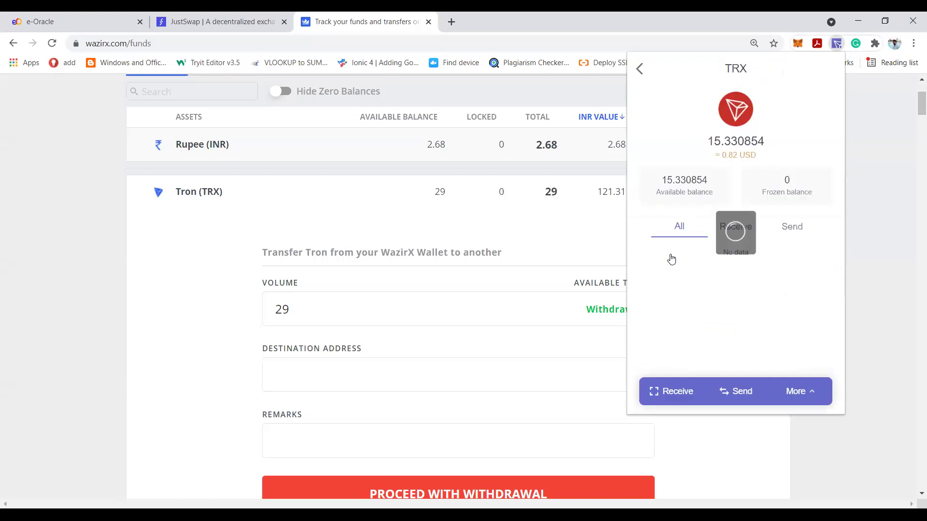
click(666, 395)
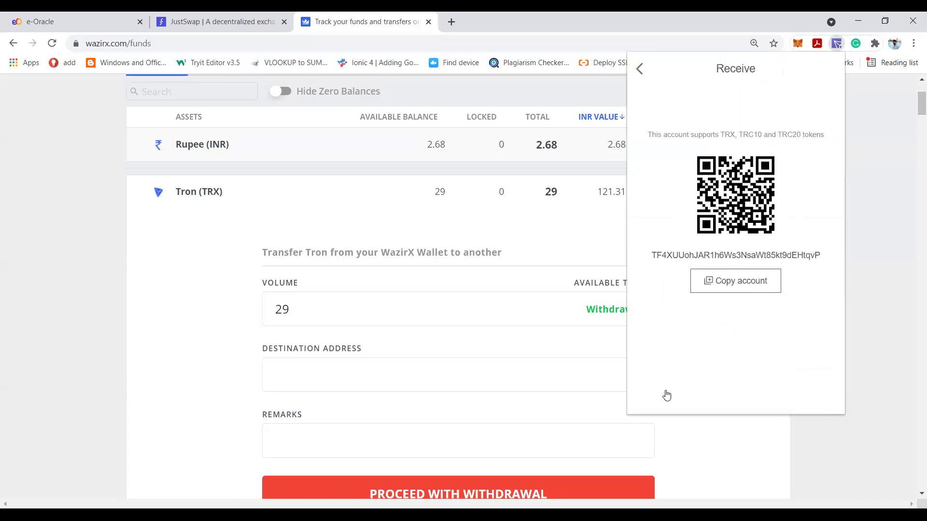
click(731, 281)
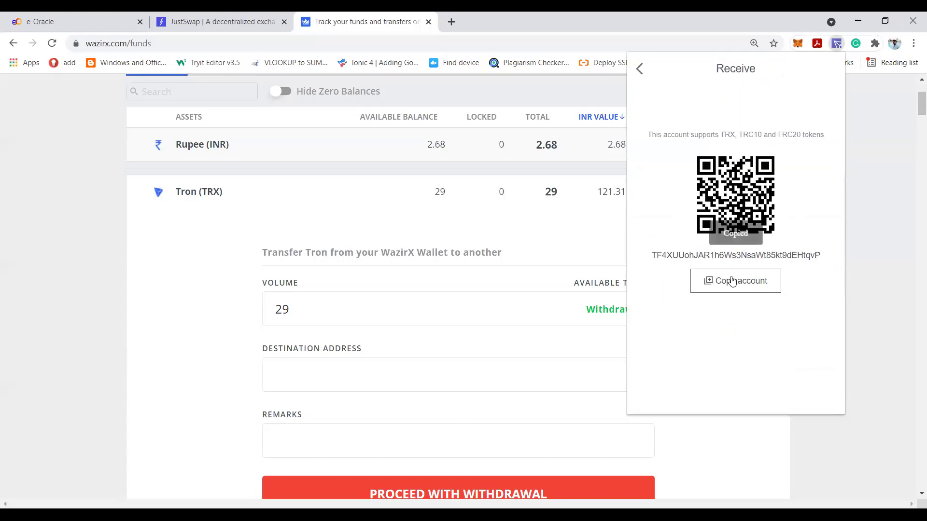
click(290, 370)
key(ctrl+v)
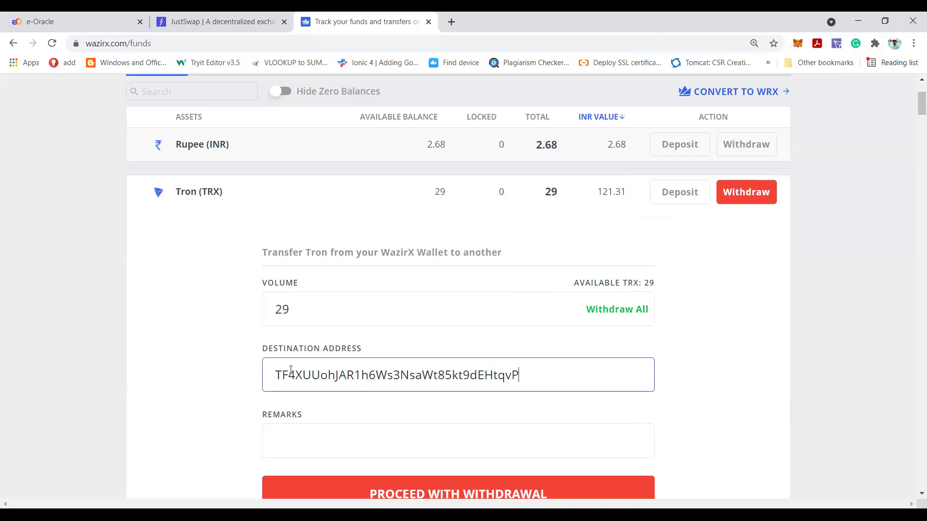
Step: Add the remark 'Transfer', check the address, and submit the 29 TRX withdrawal
click(297, 443)
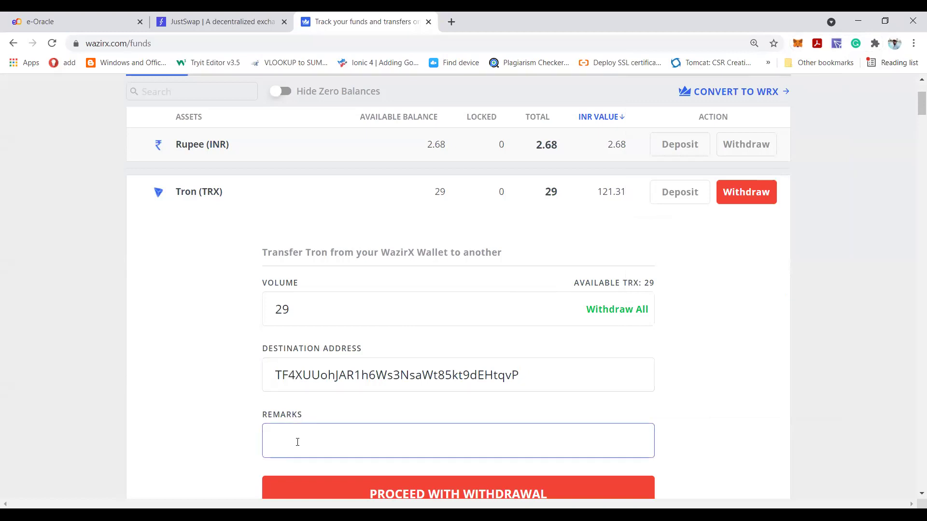
text(Transfer)
click(522, 374)
drag(522, 374, 515, 374)
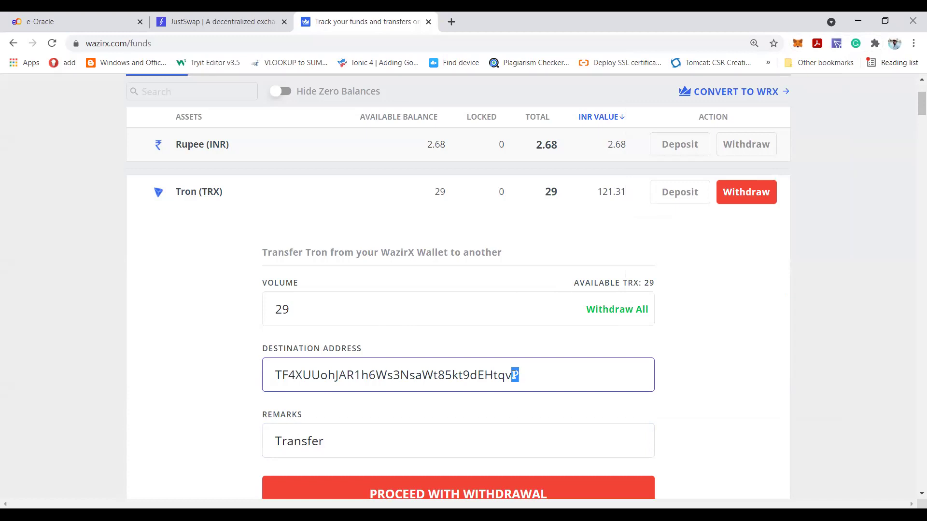
click(483, 412)
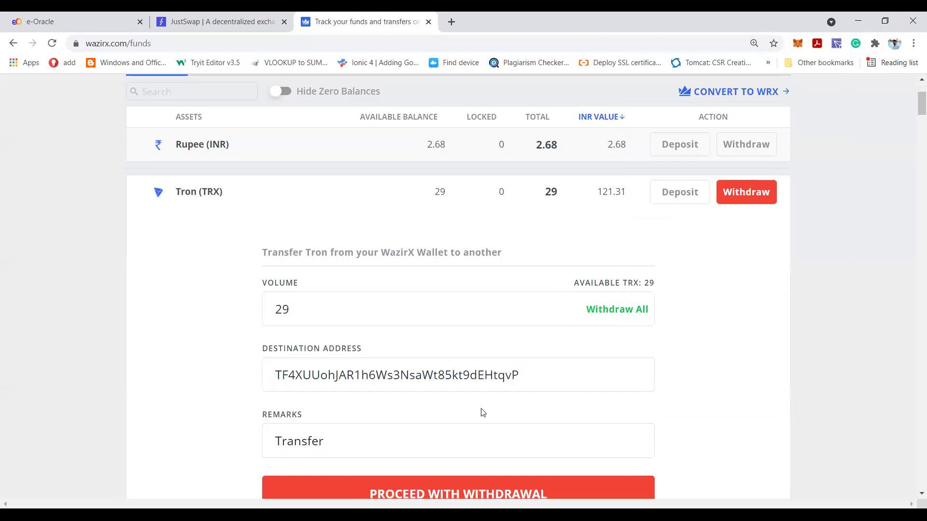
click(432, 494)
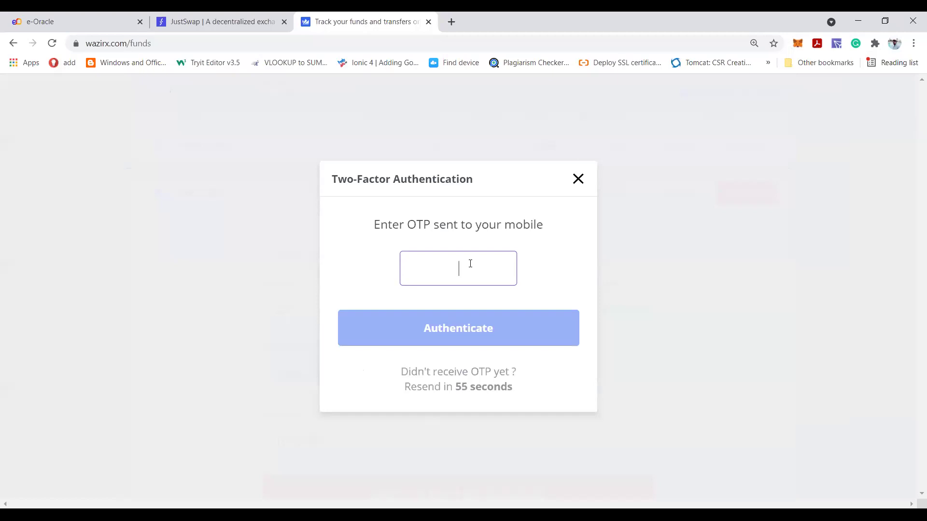
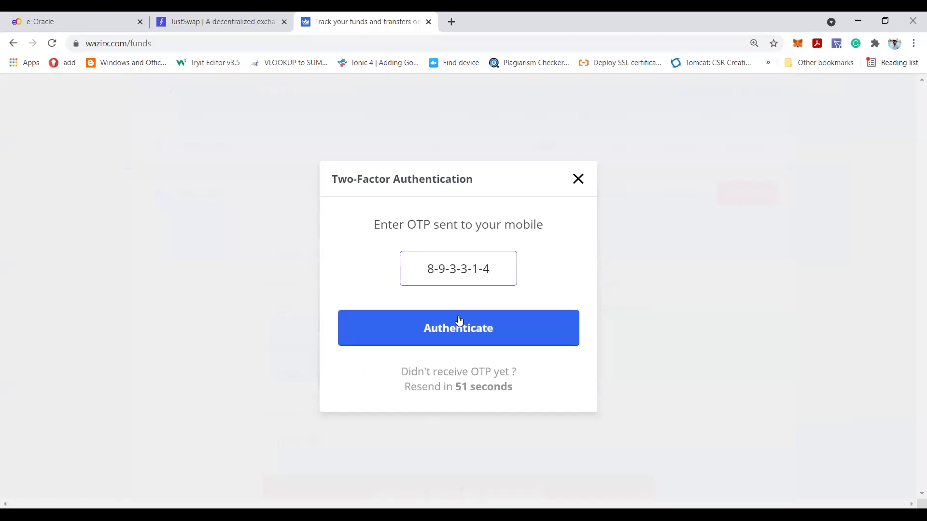
Step: Authenticate the withdrawal with the two-factor code, then open a new browser tab
click(454, 331)
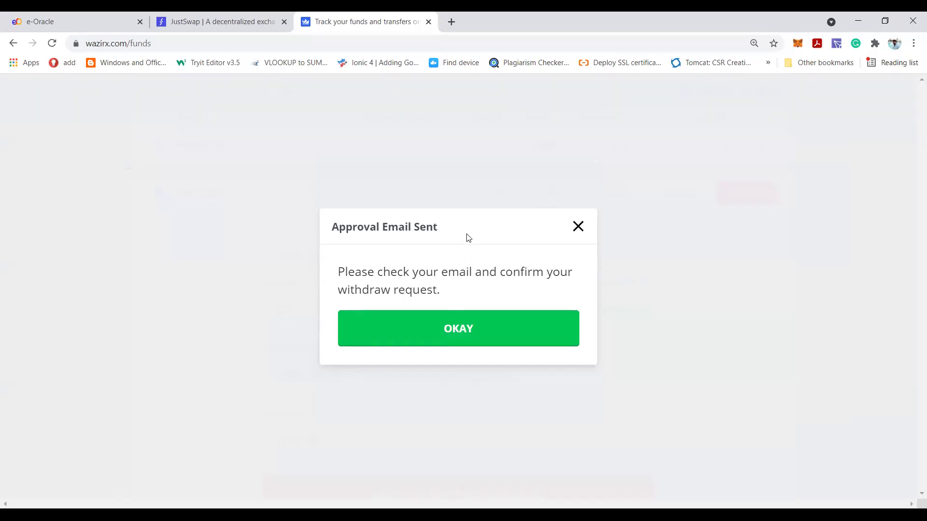
key(ctrl+t)
Step: Load Gmail and switch to the other Google account's mailbox
text(gm)
key(Return)
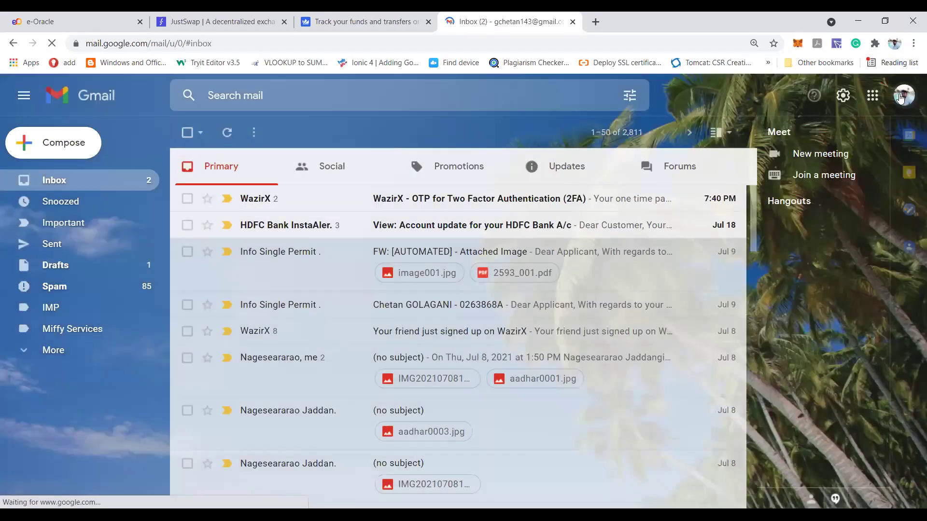
click(902, 94)
click(781, 375)
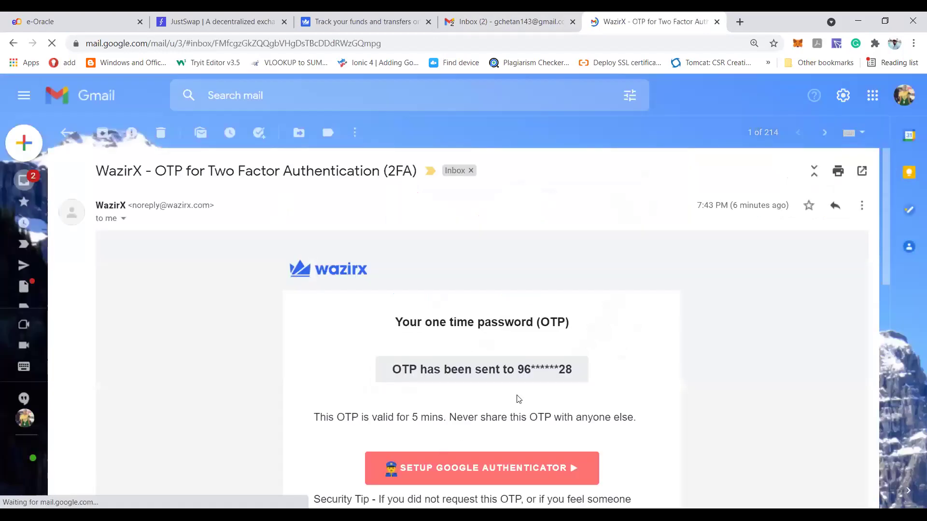
Step: Open the withdrawal confirmation email under Updates and approve the 29 TRX withdrawal
click(68, 134)
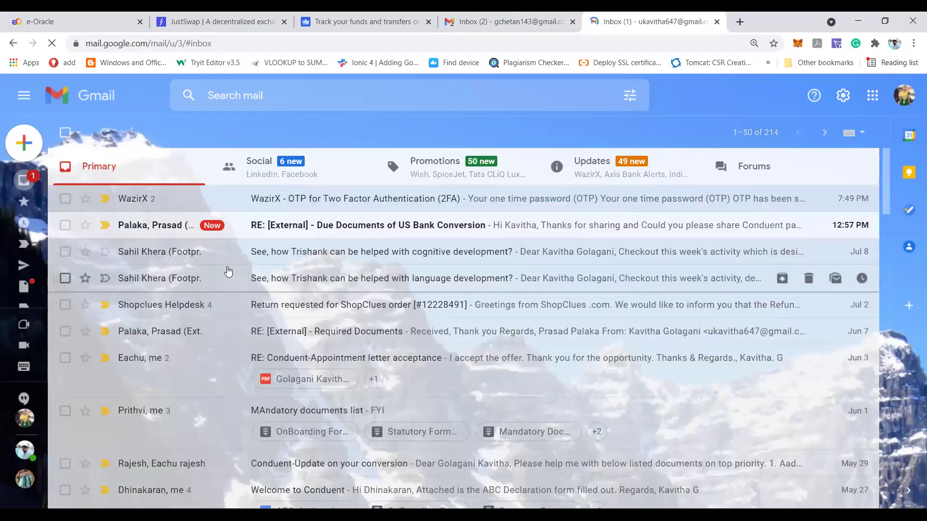
click(569, 182)
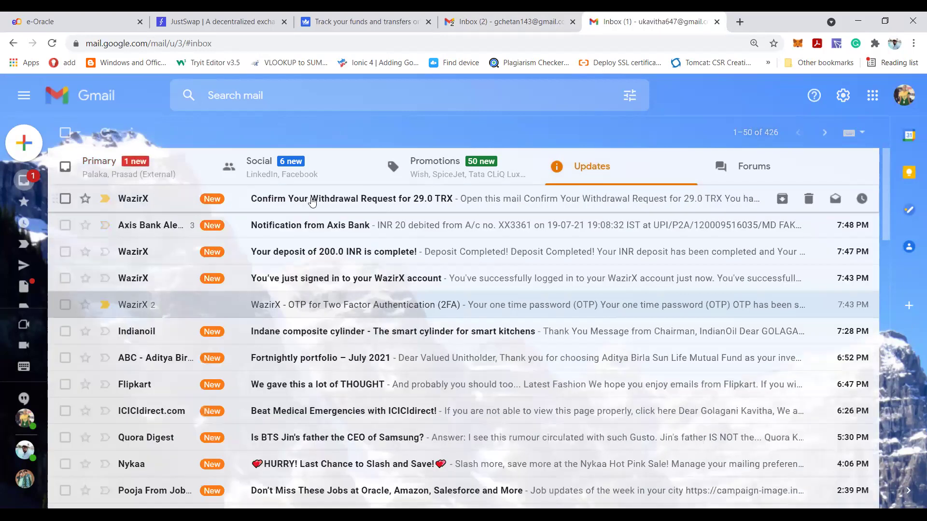
click(311, 202)
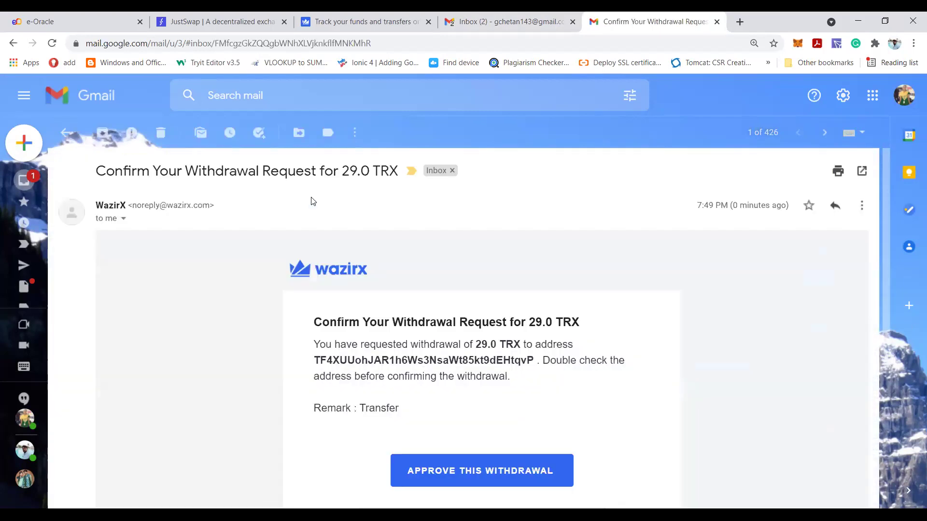
click(477, 471)
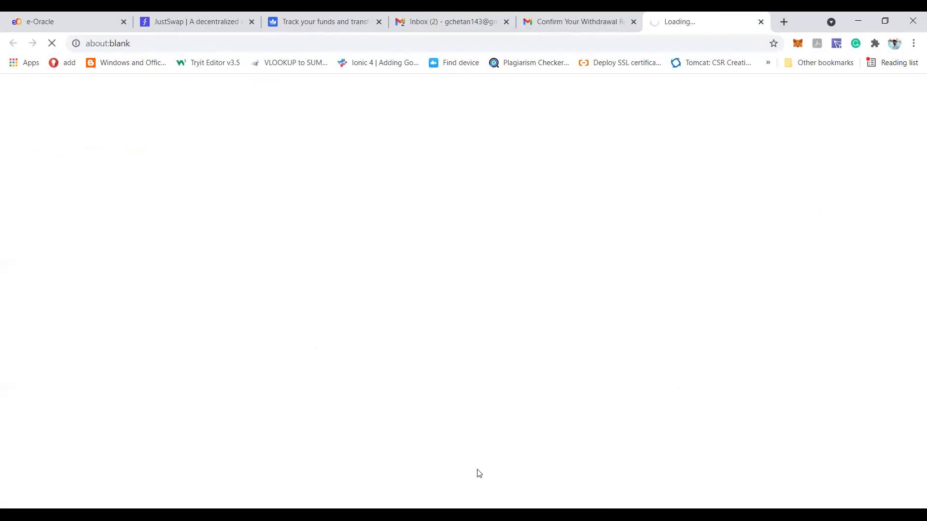
Step: Return to the WazirX funds page and dismiss the Approval Email Sent notice
click(319, 21)
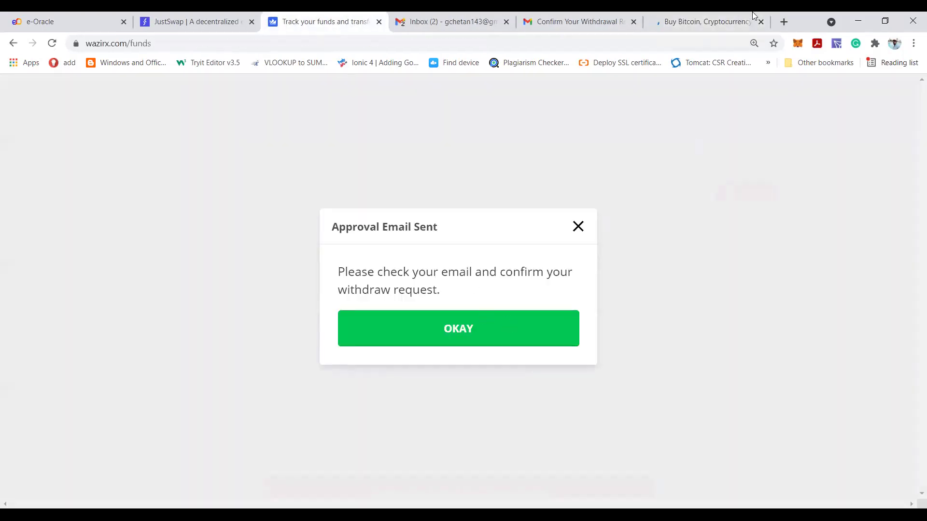
click(700, 22)
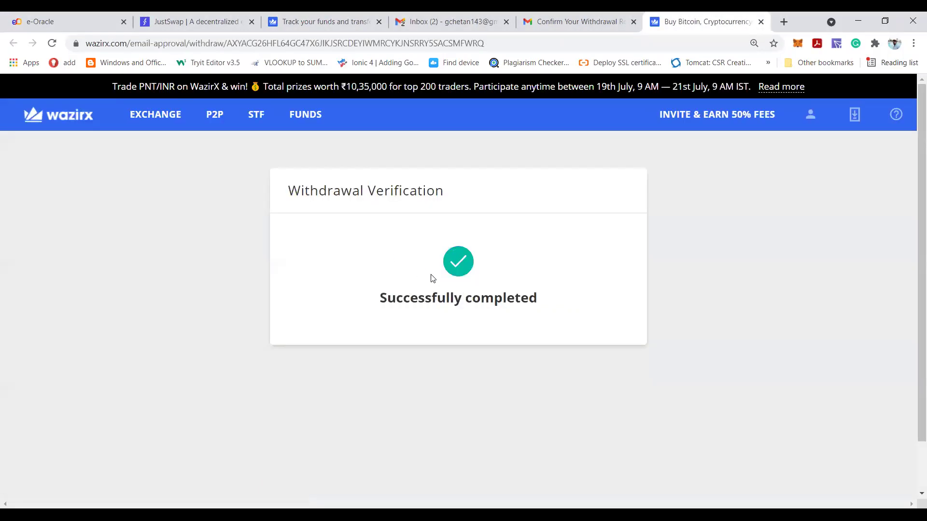
click(296, 35)
click(438, 322)
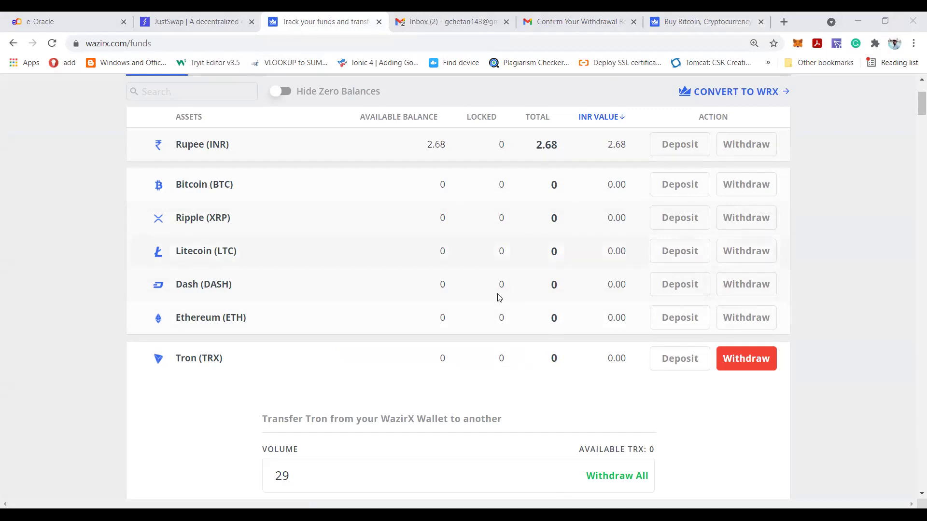
Step: Check in TronLink that the TRX balance has risen to 39.330855
double_click(588, 372)
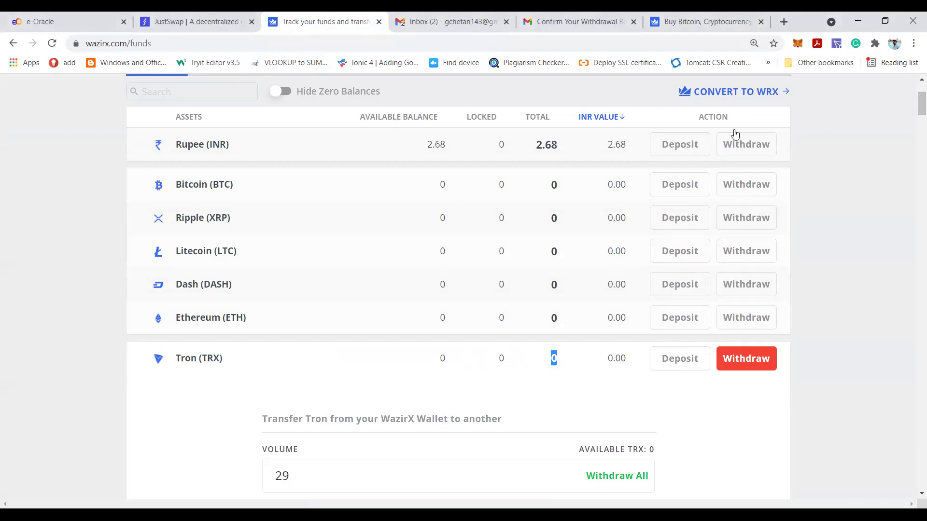
click(836, 45)
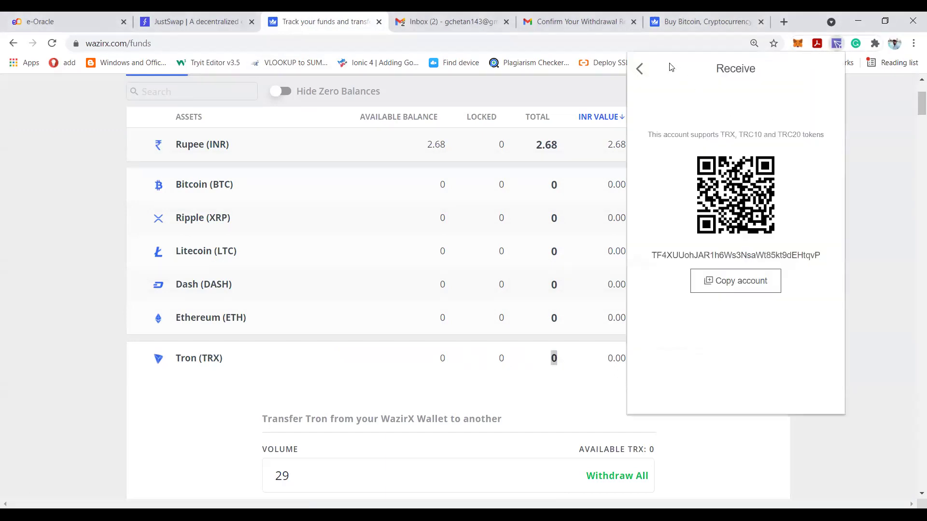
click(642, 69)
click(646, 69)
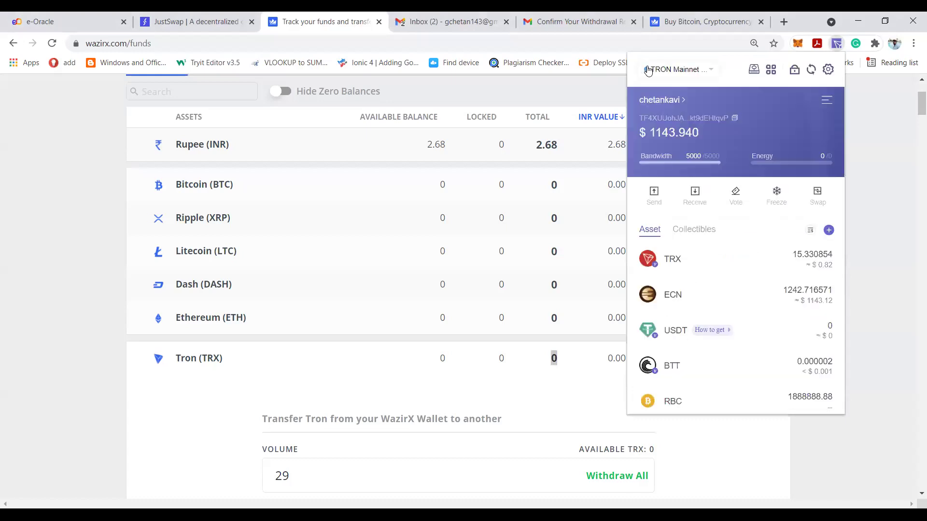
click(714, 258)
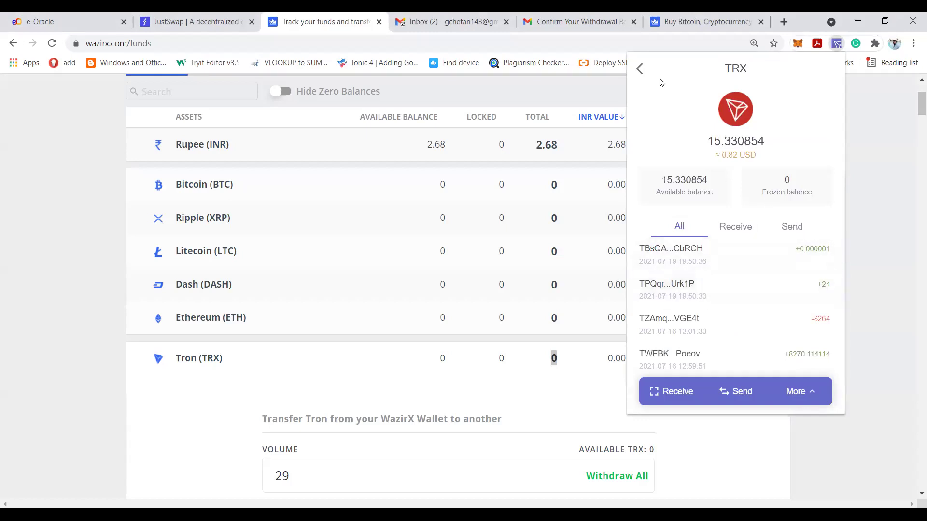
click(639, 68)
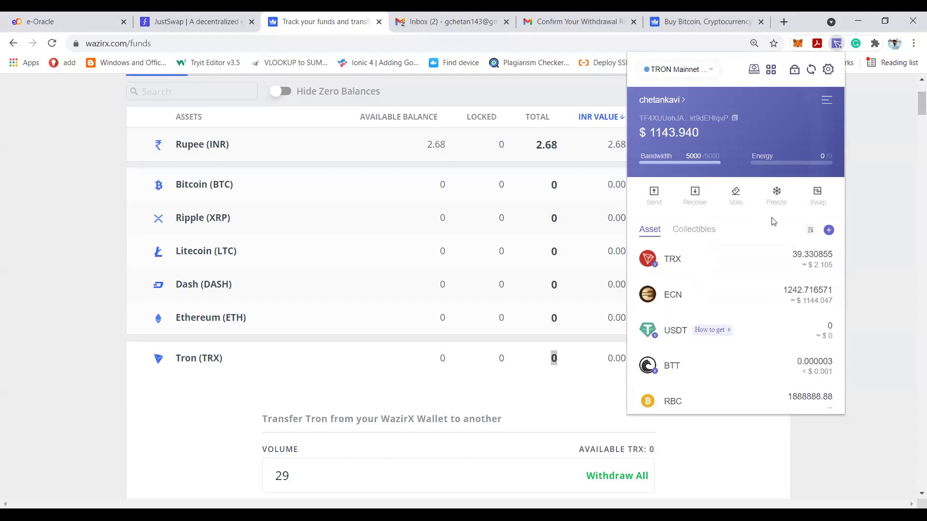
click(723, 263)
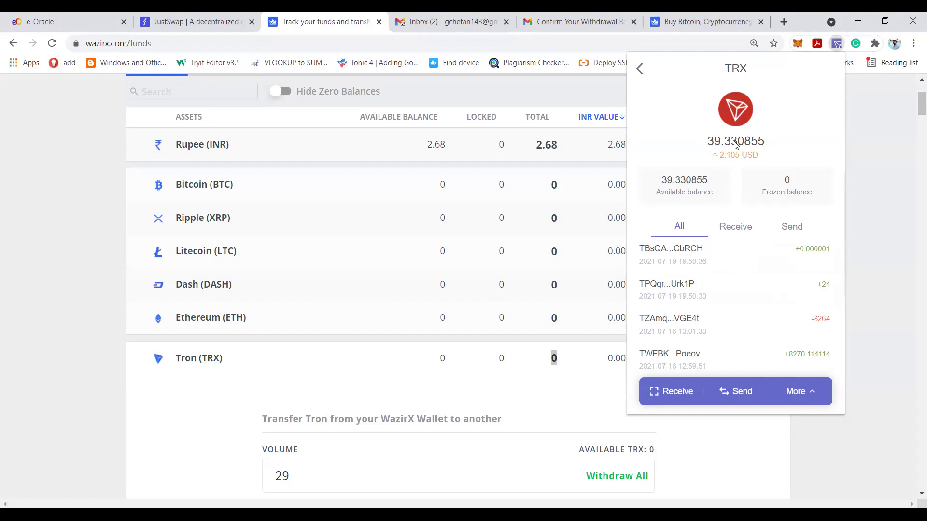
click(640, 70)
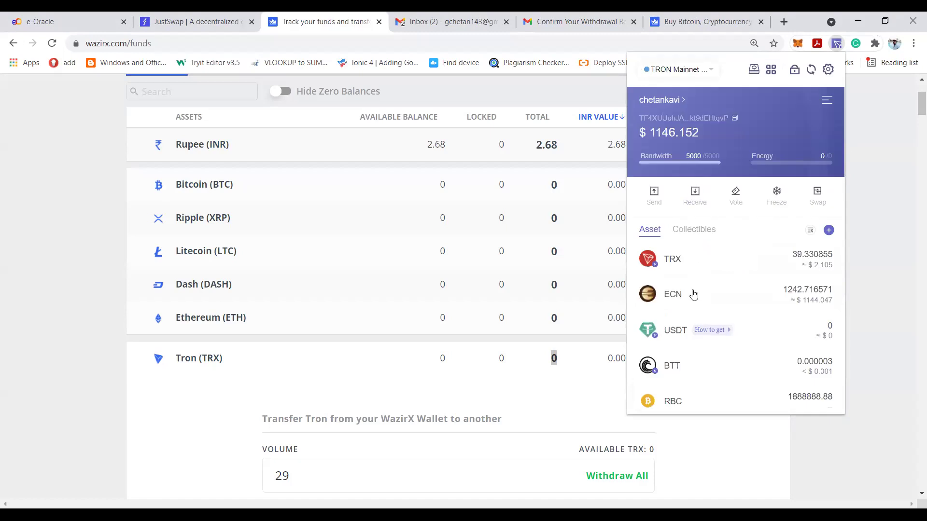
Step: Review the ECN balance and history, then open the JustSwap swap site
click(693, 294)
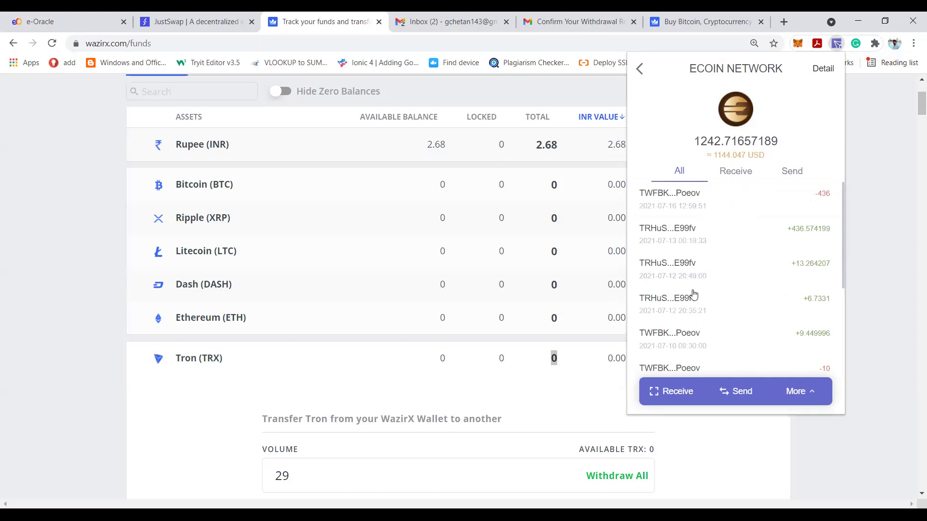
click(639, 69)
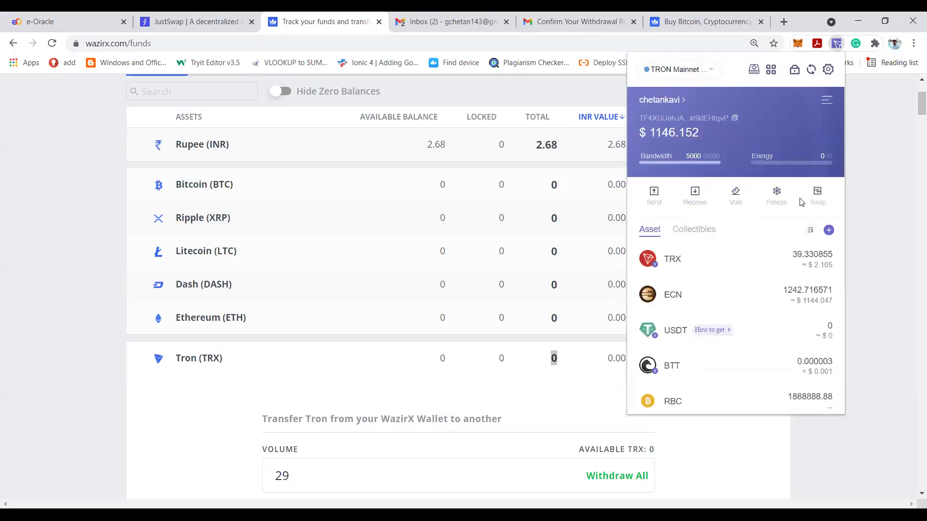
click(817, 193)
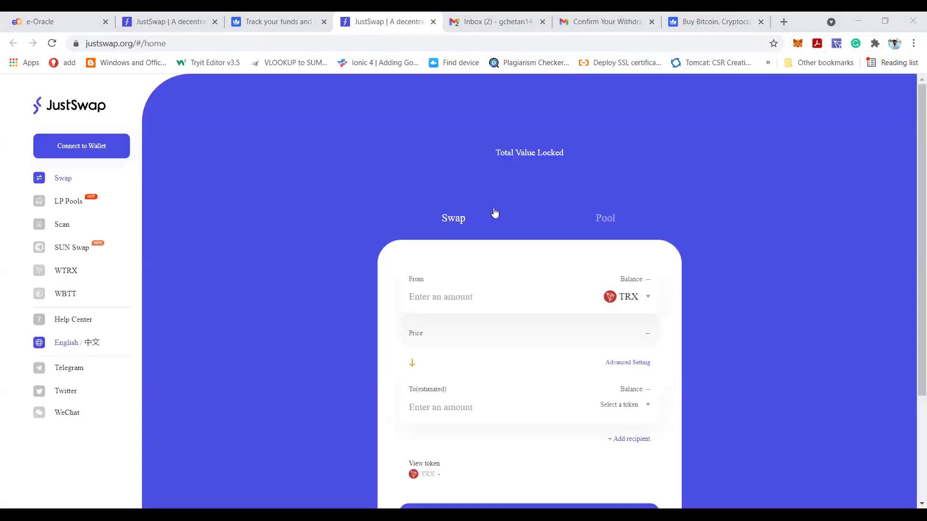
Step: Set up a JustSwap quote swapping 50 ECN into TRX
click(646, 298)
click(440, 300)
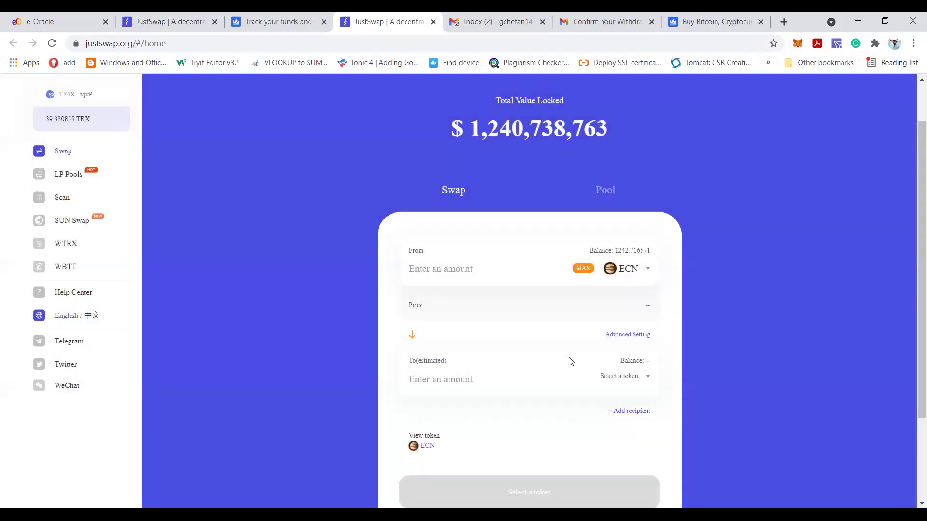
click(626, 382)
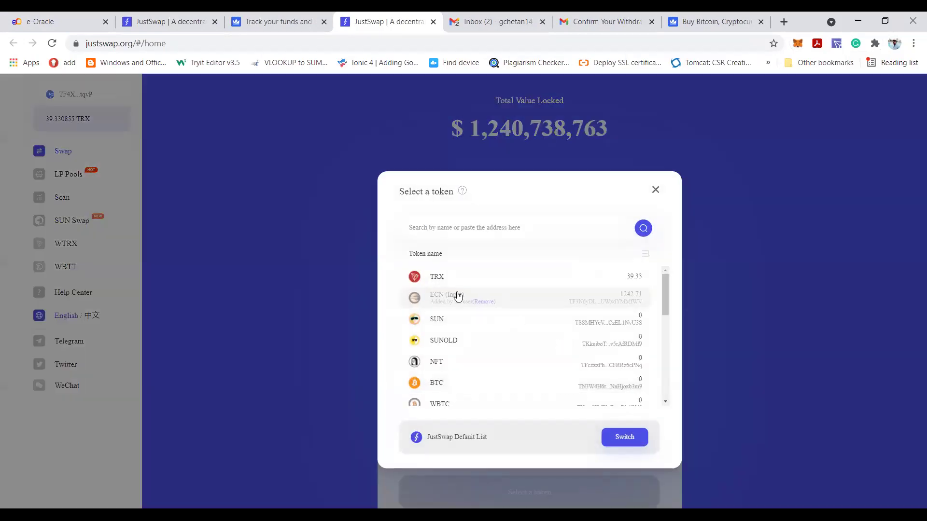
click(438, 282)
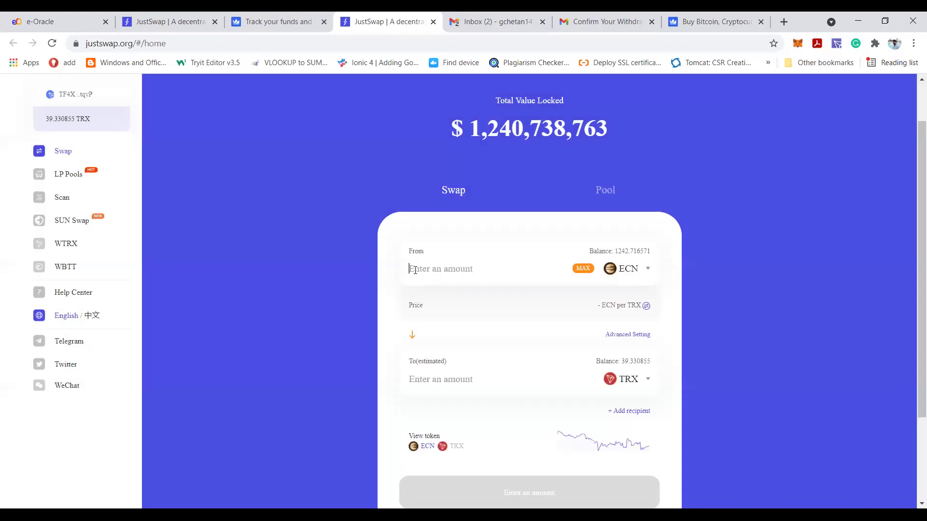
click(415, 270)
text(50)
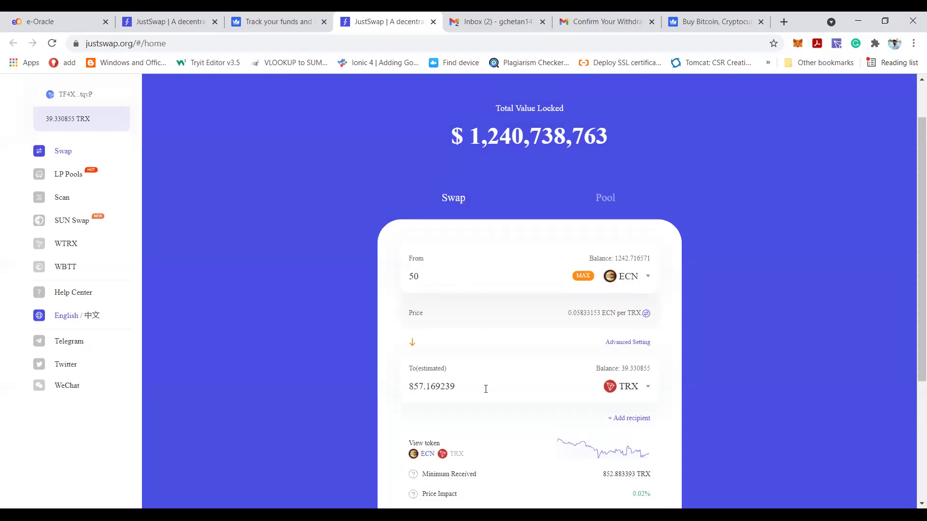
Step: Inspect the estimated TRX amount and toggle the price between TRX per ECN and ECN per TRX
scroll(486, 389, down, 2)
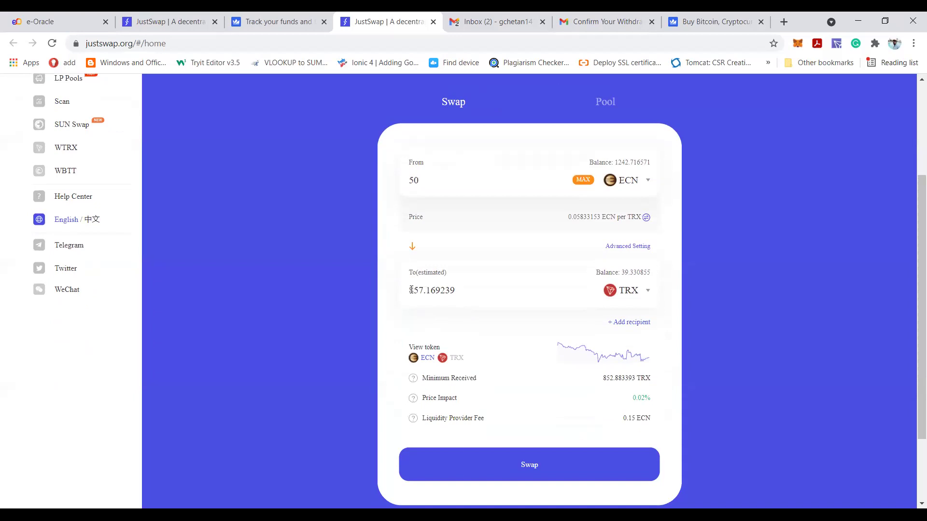
drag(409, 290, 425, 288)
click(646, 218)
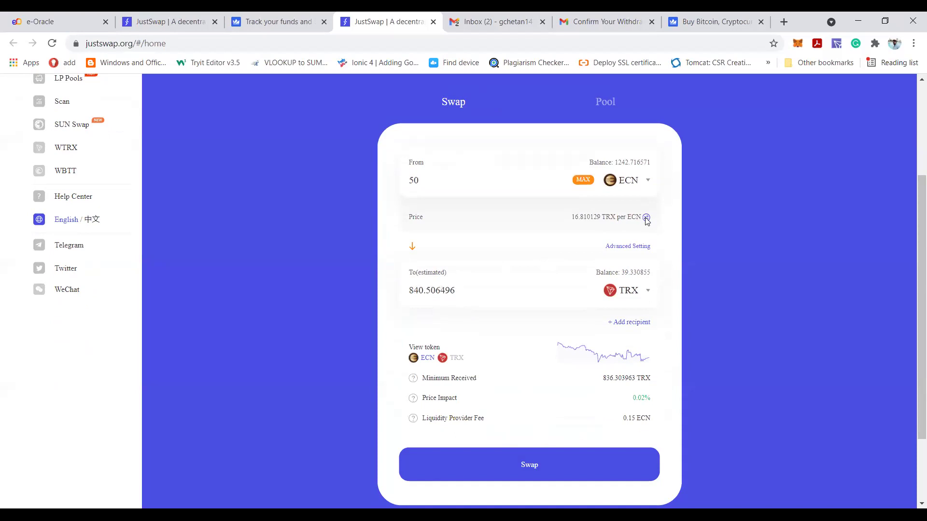
click(646, 219)
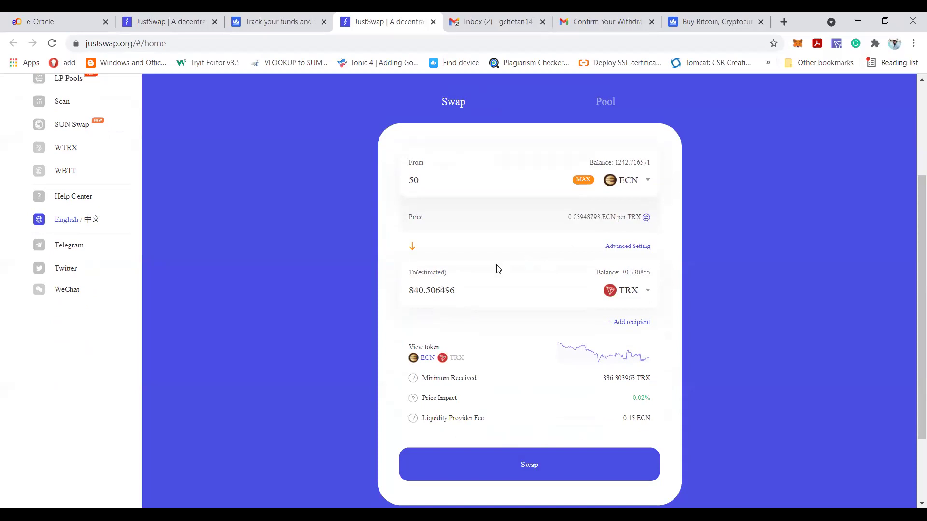
drag(409, 290, 441, 292)
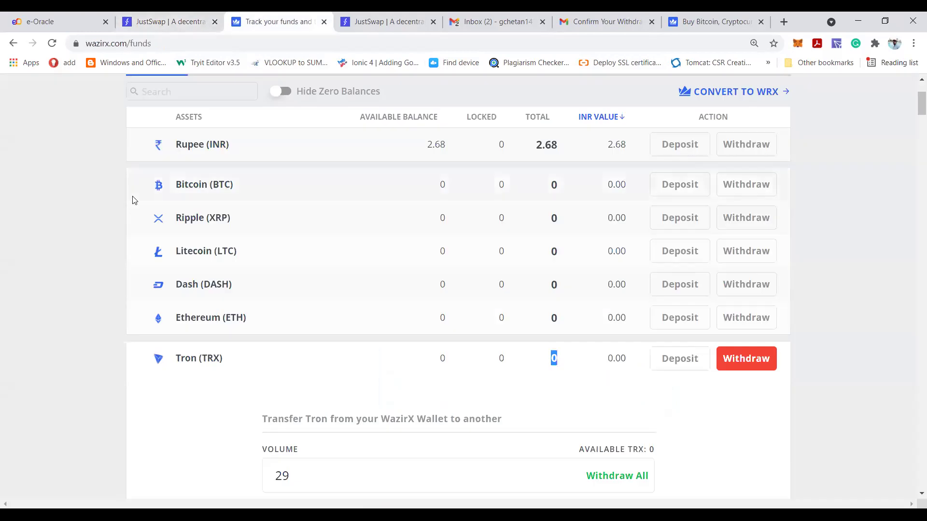
Step: Search the WazirX exchange for 'trx' and open the TRX/INR market
scroll(140, 188, up, 3)
click(147, 111)
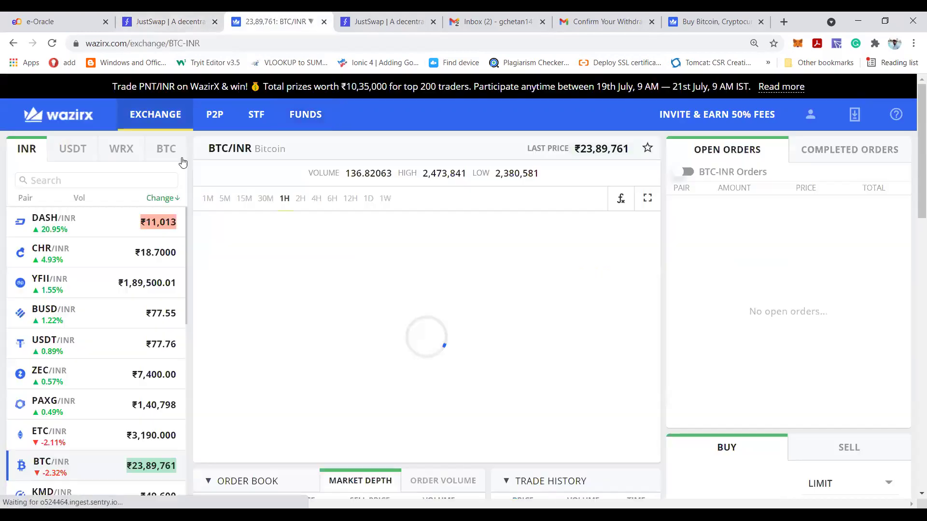
click(51, 175)
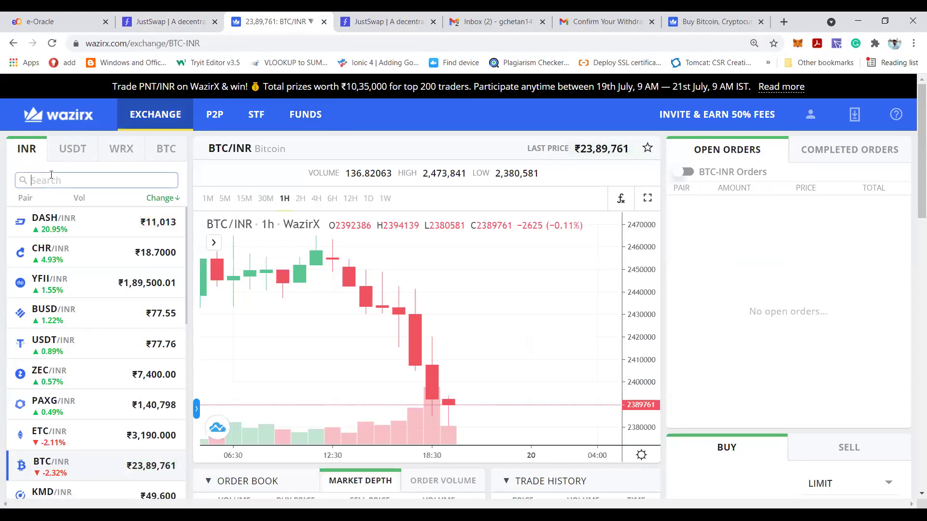
text(s)
key(BackSpace)
text(r)
key(BackSpace)
text(trx)
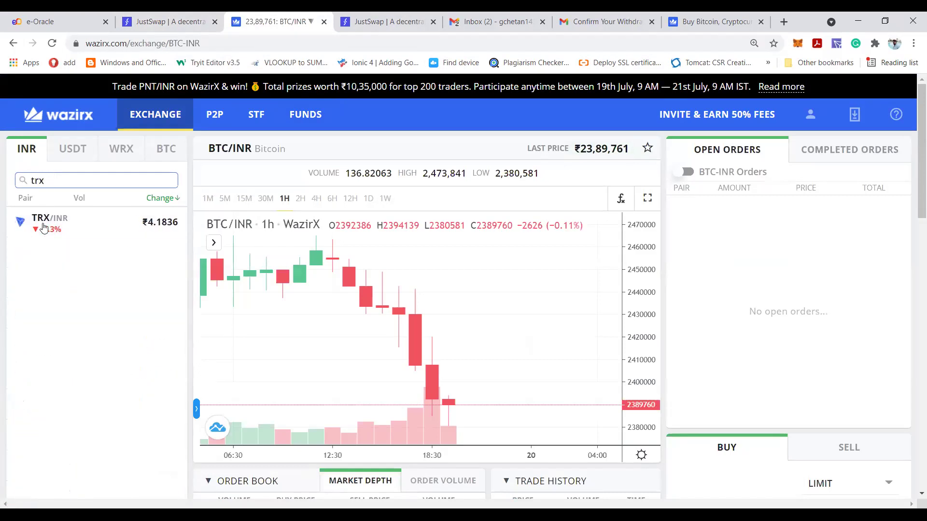
click(42, 231)
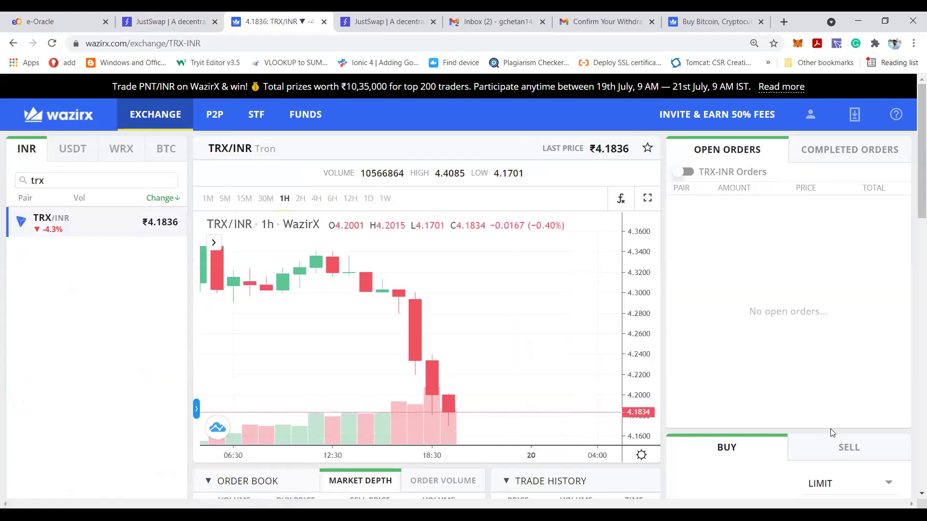
Step: Switch to the SELL form and select its TRX amount field
click(840, 448)
scroll(840, 448, down, 4)
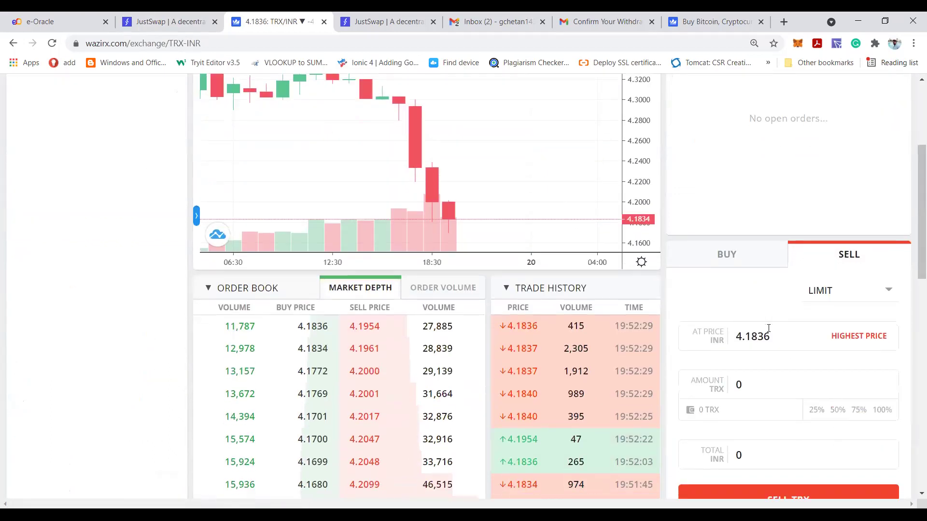
click(739, 384)
double_click(739, 384)
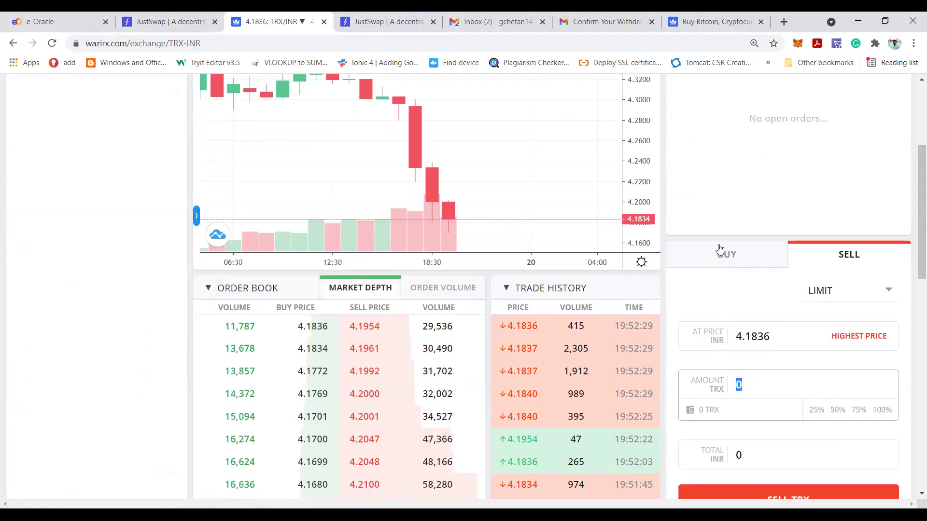
click(183, 22)
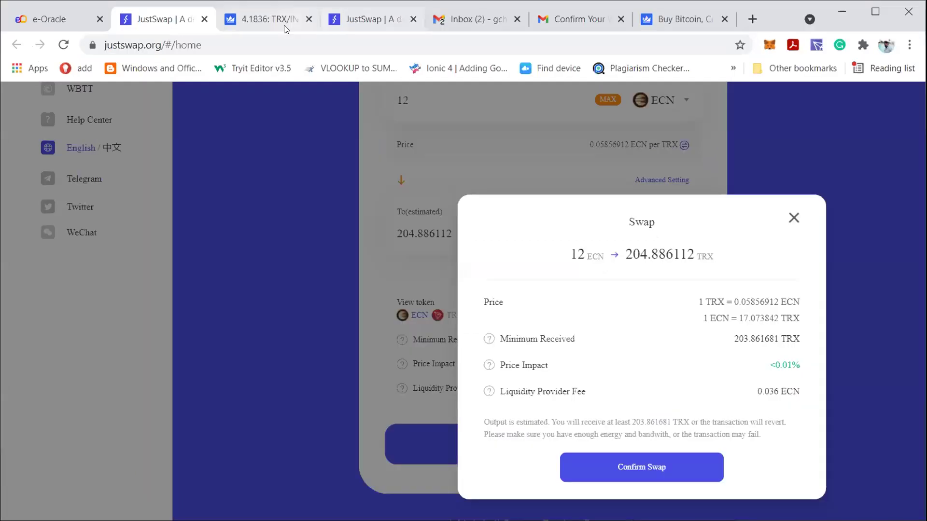
Step: Close the pending swap tab and reload the other JustSwap page in a maximised window
click(204, 21)
click(253, 15)
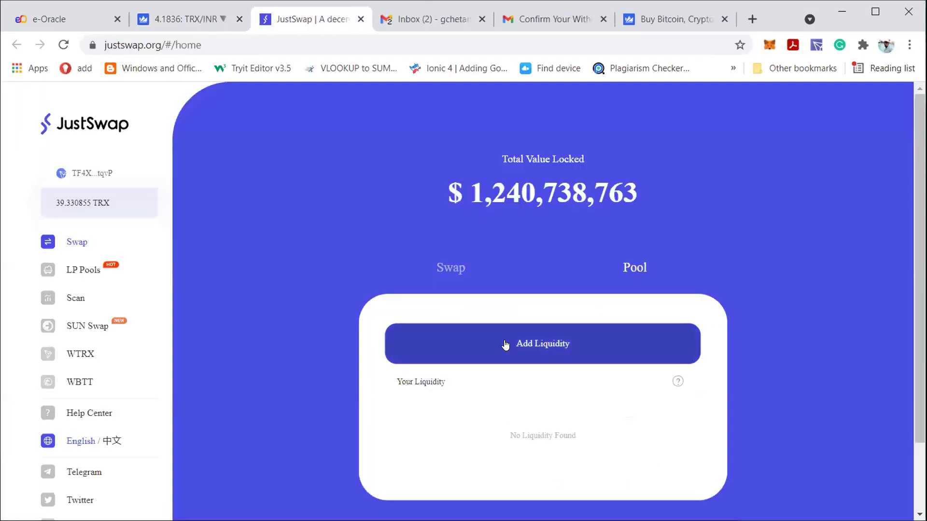
scroll(504, 344, down, 2)
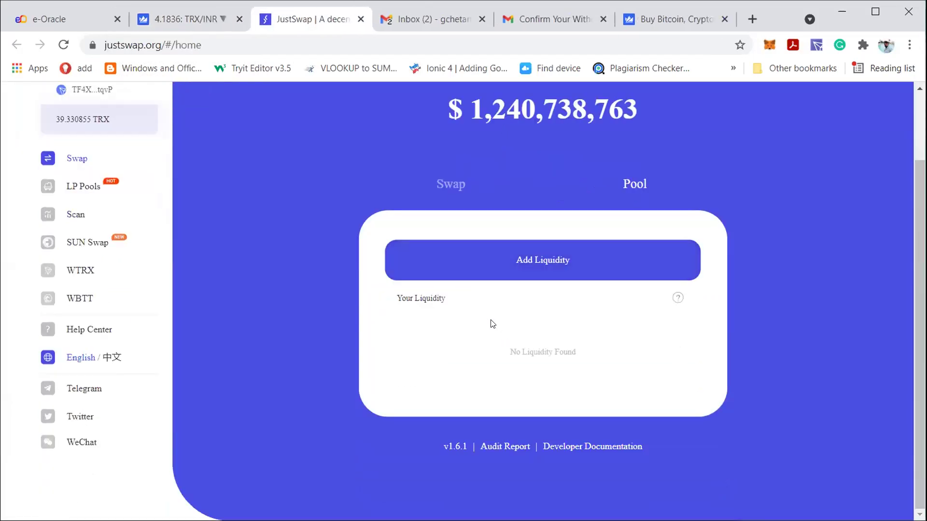
scroll(492, 322, up, 2)
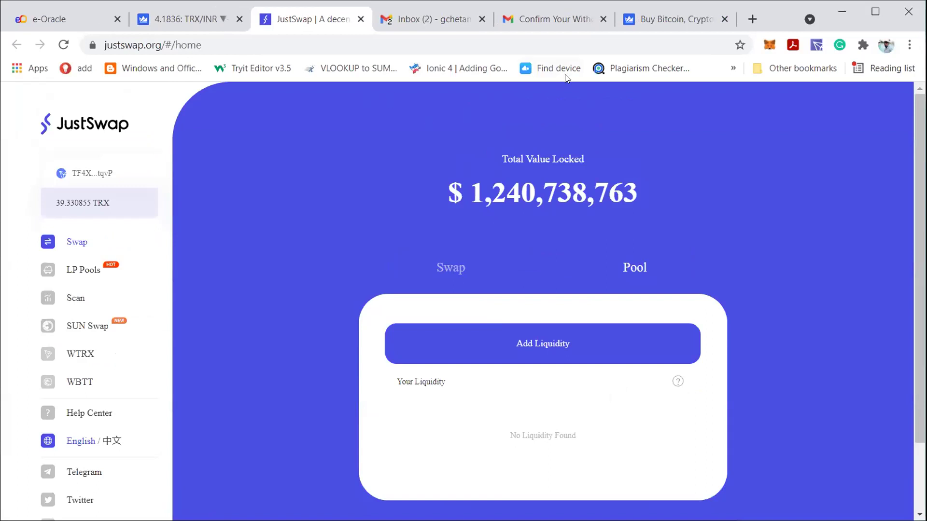
click(874, 14)
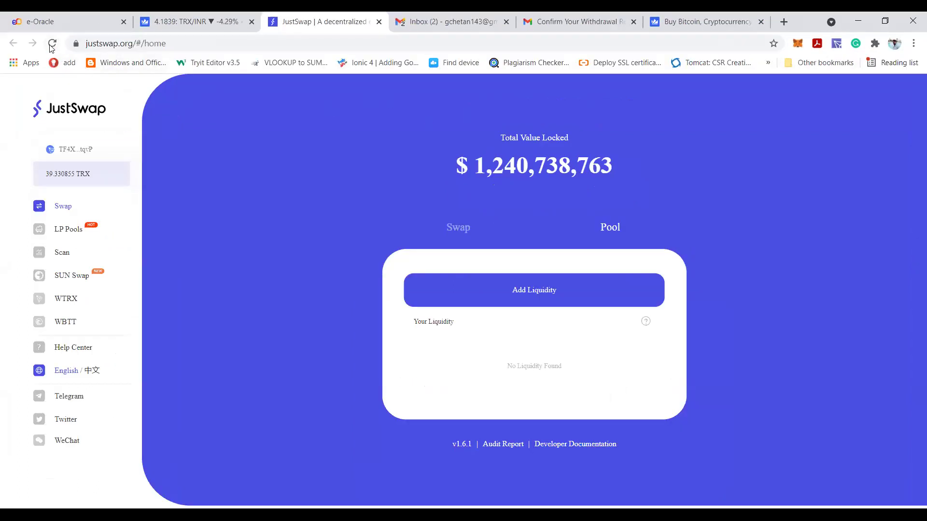
click(51, 45)
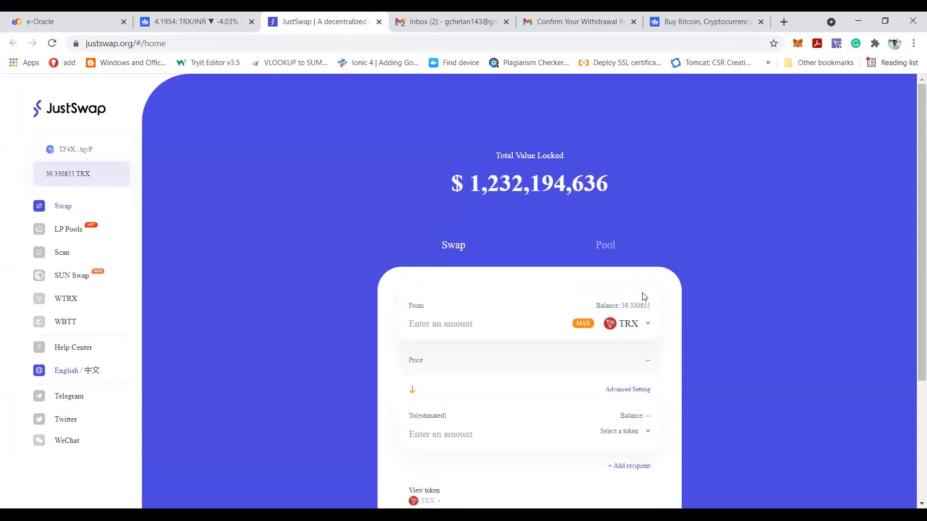
Step: Set the swap to 50 ECN into TRX, estimated at 853.512379 TRX
click(636, 328)
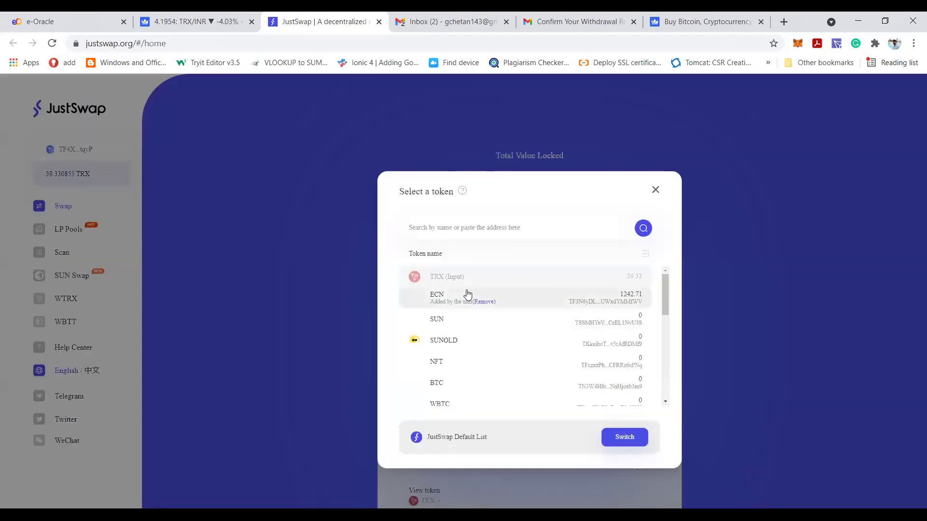
click(440, 302)
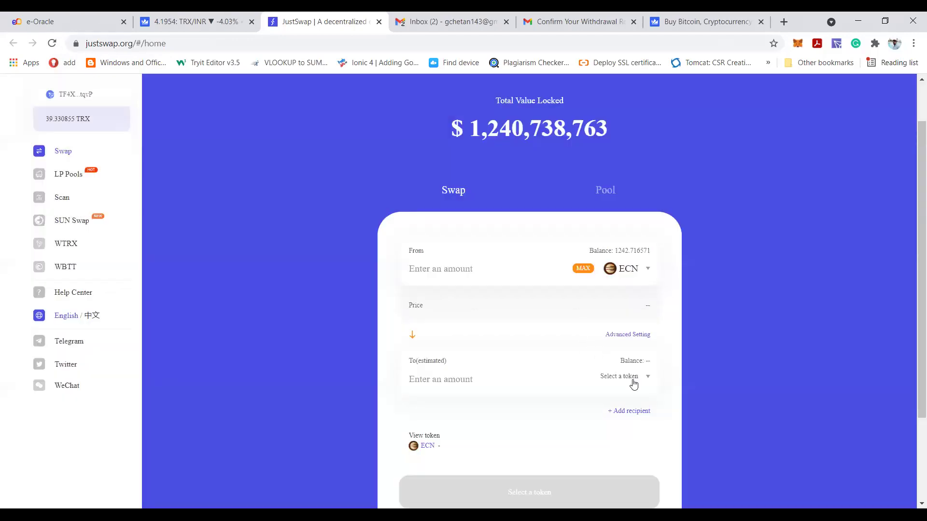
click(634, 384)
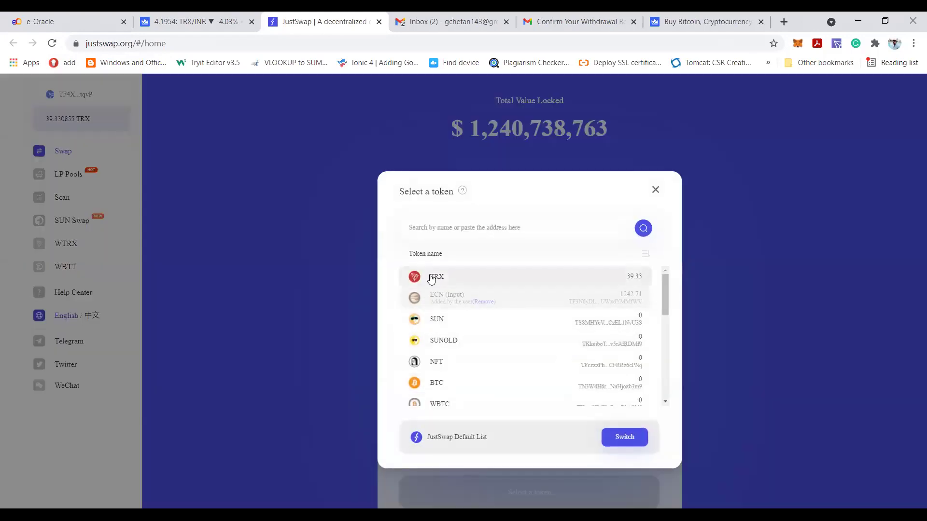
click(413, 274)
text(50)
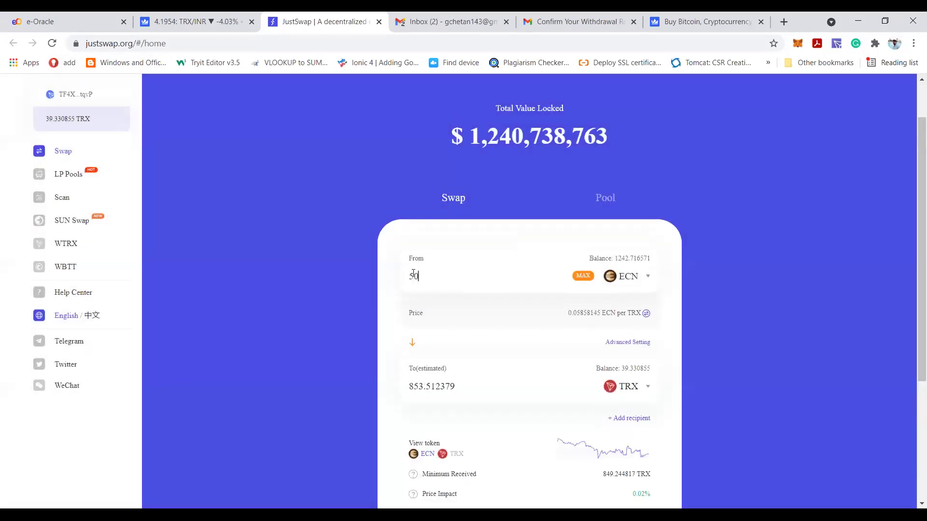
triple_click(416, 387)
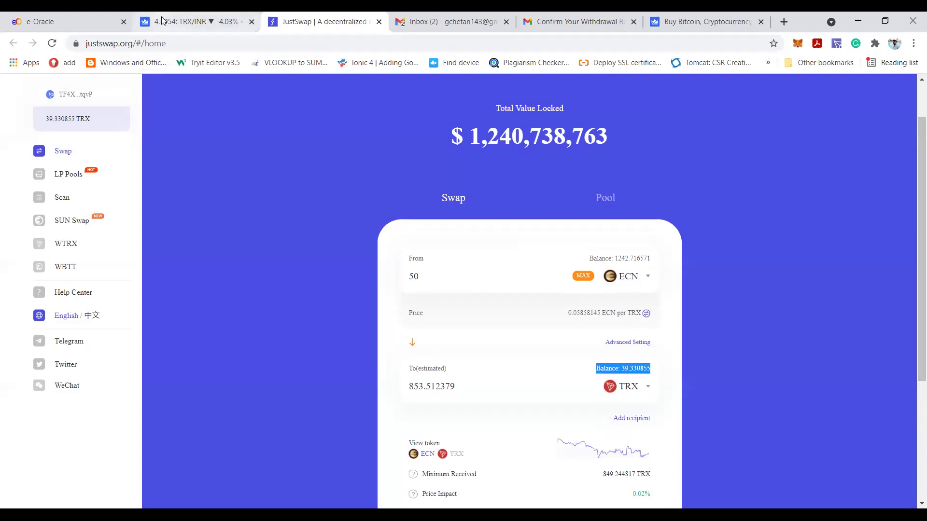
click(196, 21)
Step: Enter 853 TRX in the sell amount, giving a 3568.6108 INR total at 4.1836 INR
text(853)
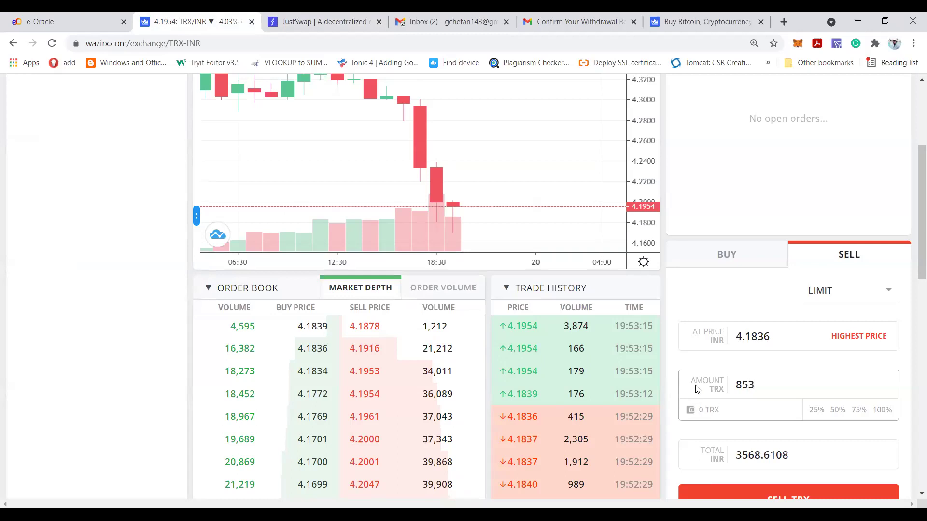
double_click(715, 389)
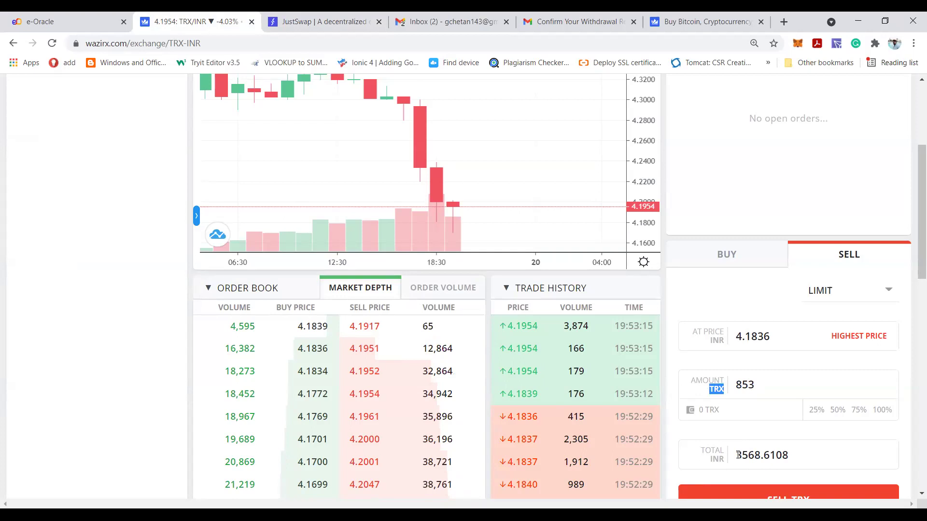
drag(738, 455, 800, 459)
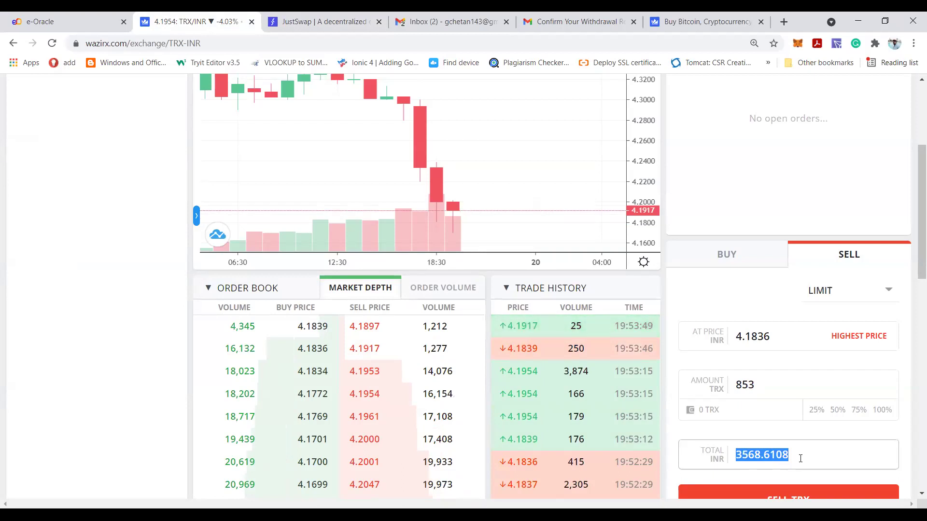
key(ctrl+Tab)
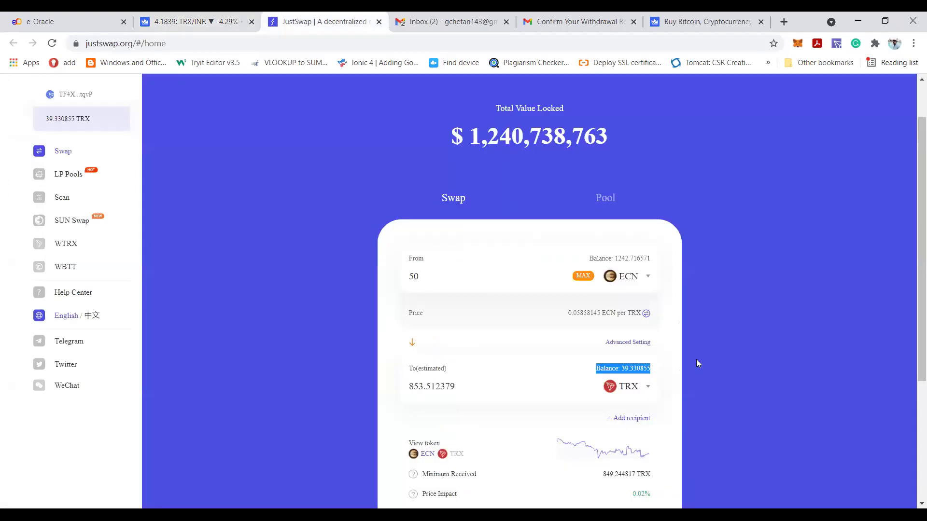
Step: Confirm and sign the 50 ECN swap for 853.512379 TRX, leaving 1192.716571 ECN
scroll(696, 388, down, 3)
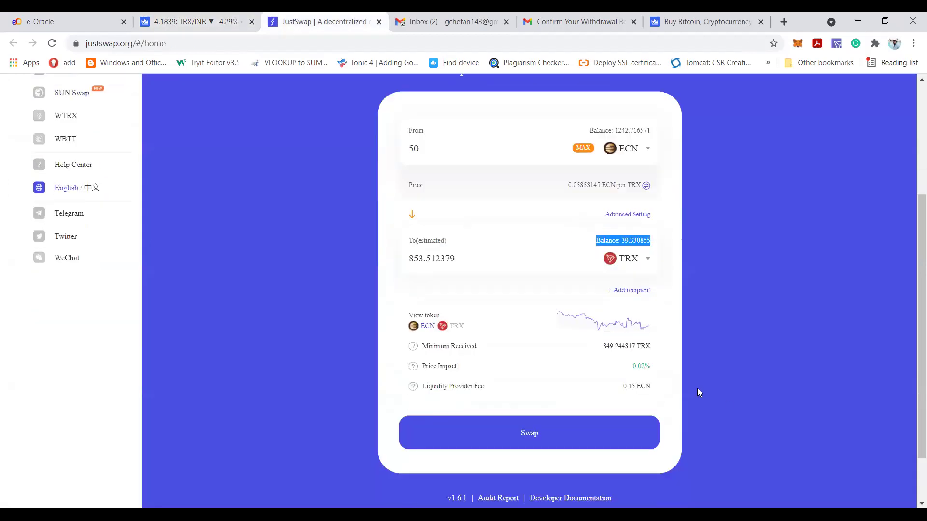
click(532, 434)
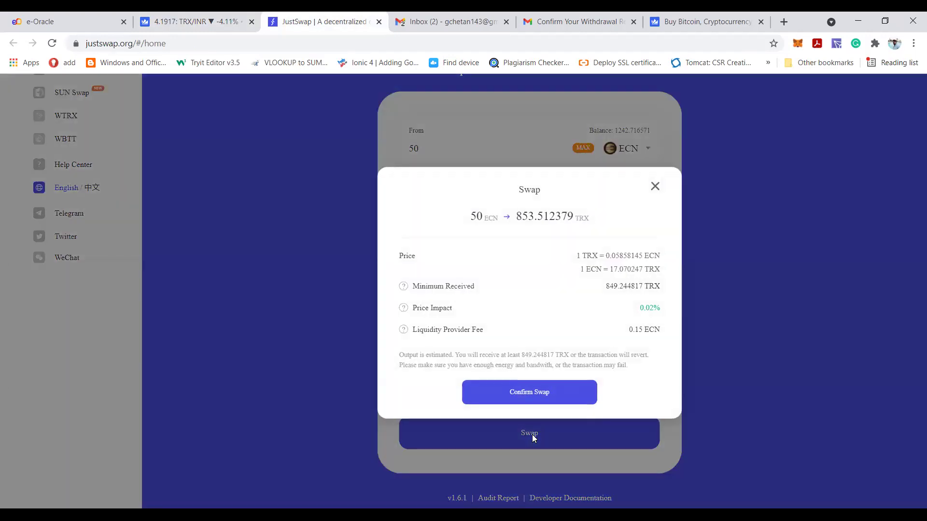
click(535, 394)
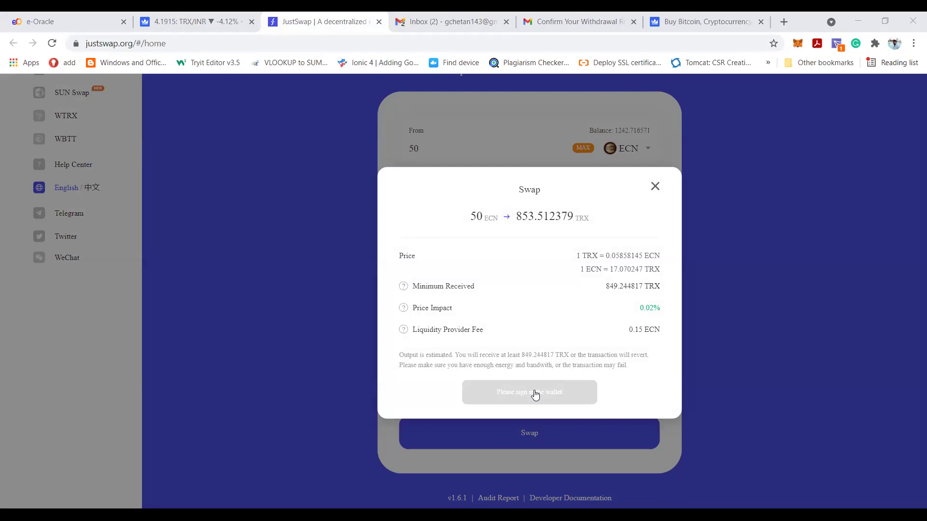
click(178, 384)
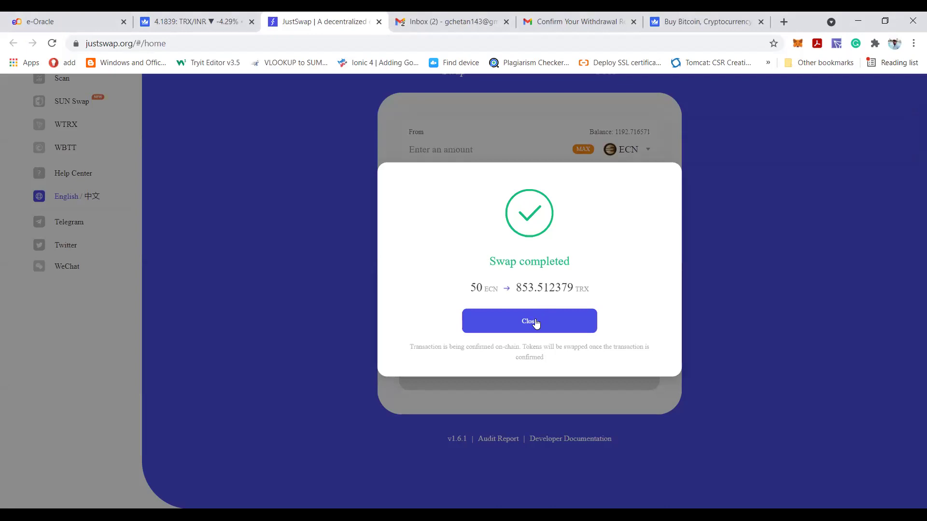
click(535, 320)
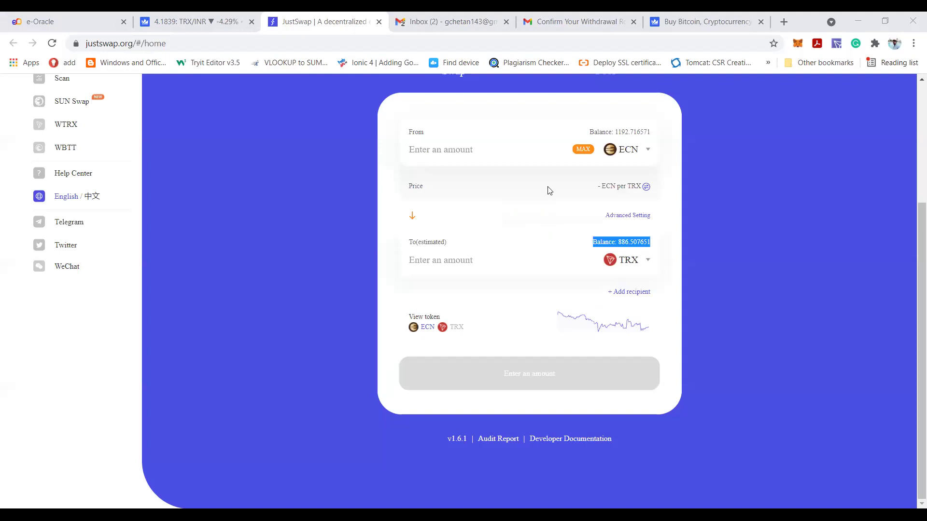
Step: Confirm TronLink shows 886.507651 TRX, then list JustSwap's recent account transactions
click(838, 43)
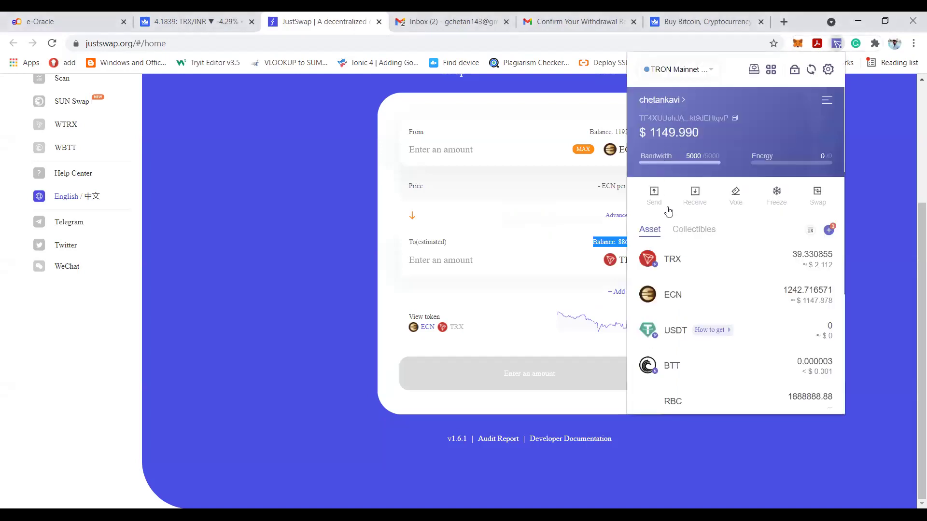
click(715, 261)
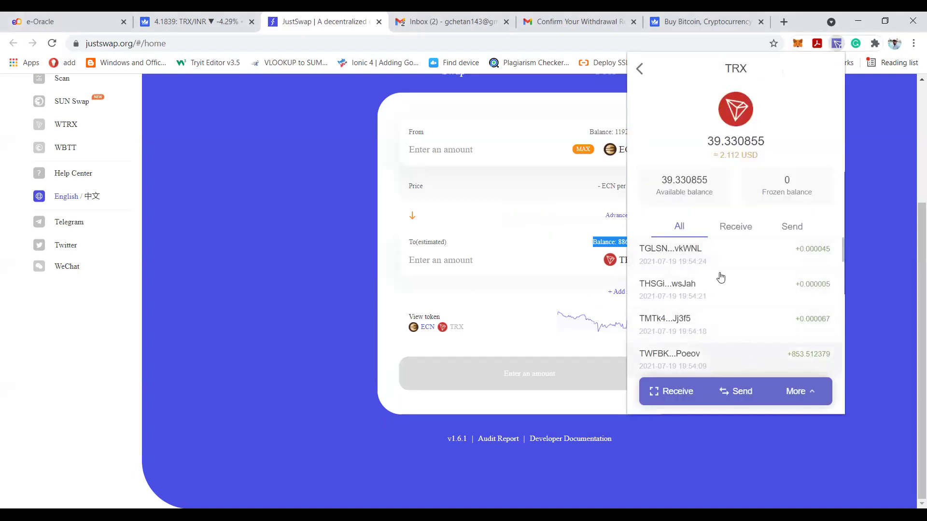
click(640, 70)
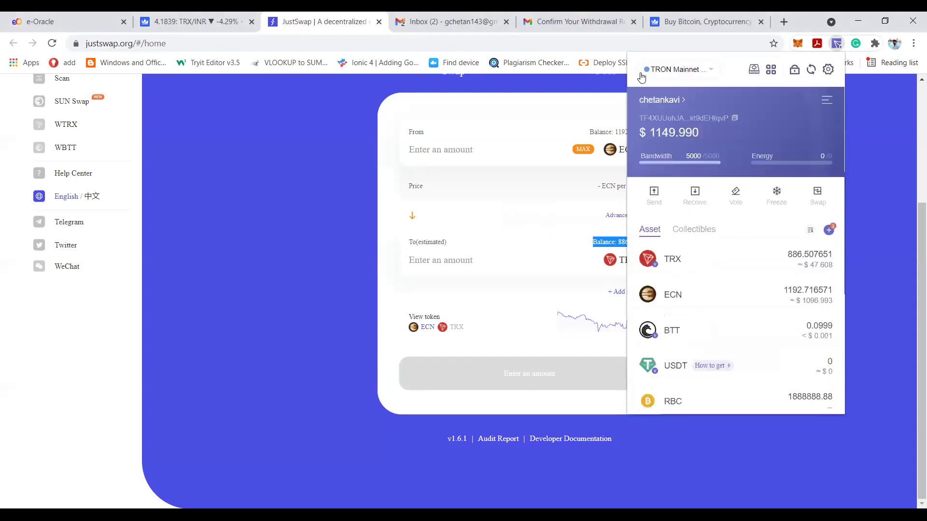
click(741, 259)
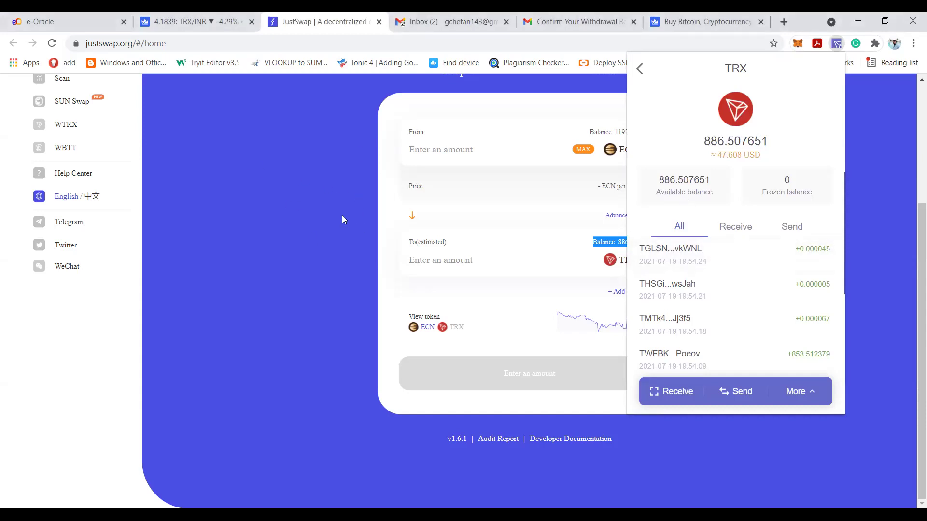
scroll(290, 213, up, 4)
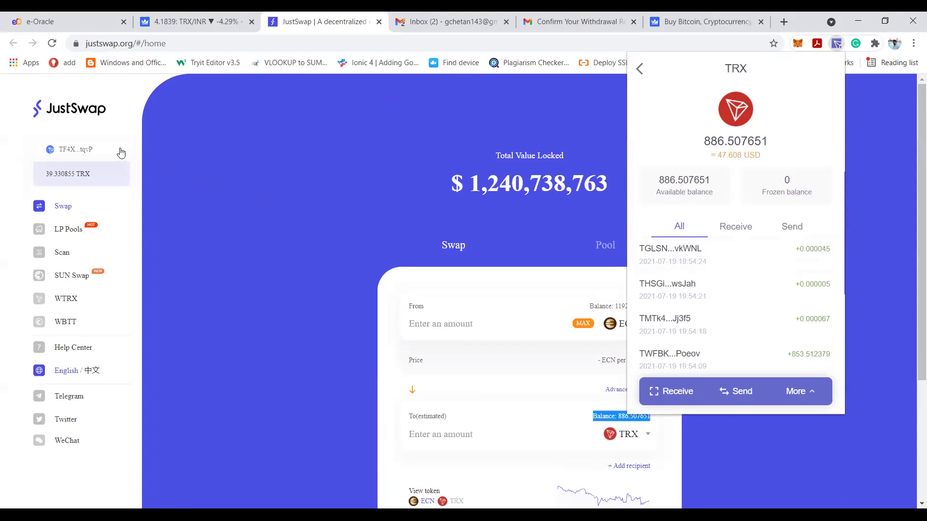
click(76, 149)
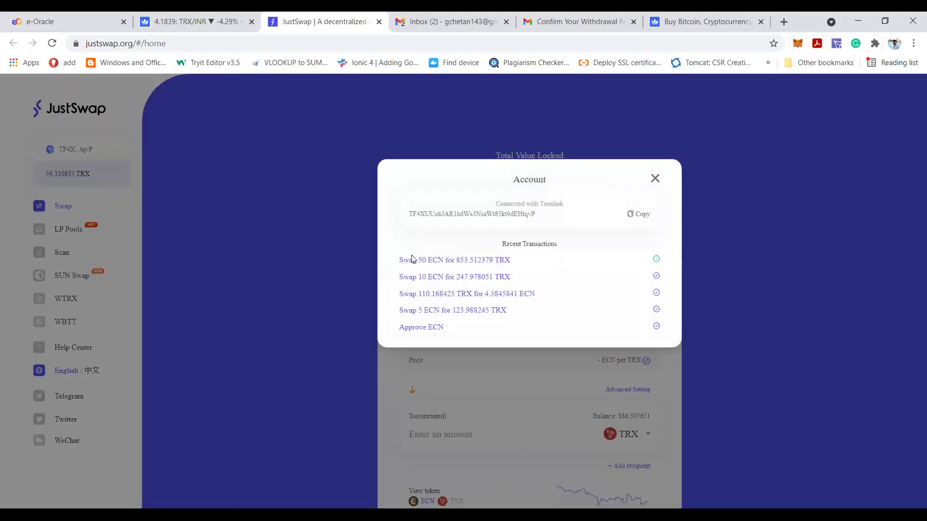
Step: Open the 50 ECN swap on Tronscan and check it is confirmed by 20 blocks and 19 super representatives
click(428, 264)
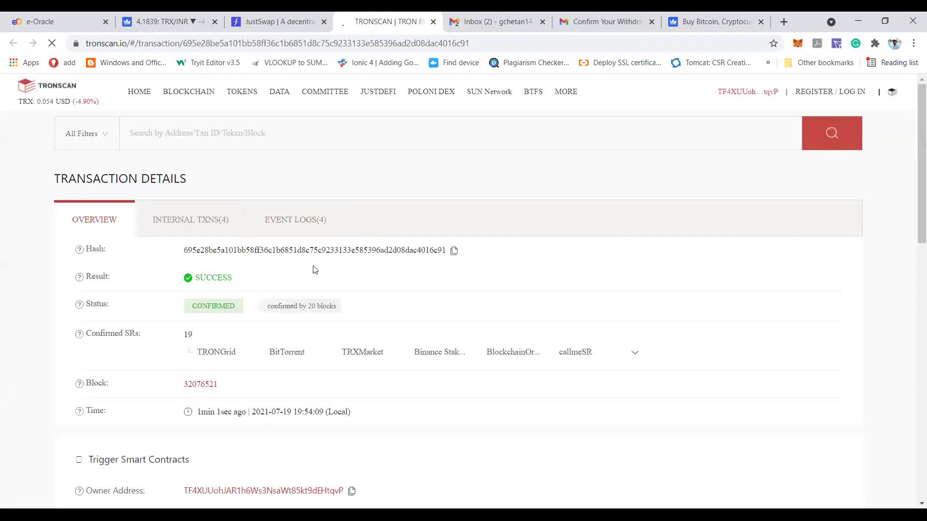
scroll(315, 269, down, 1)
scroll(315, 269, down, 1)
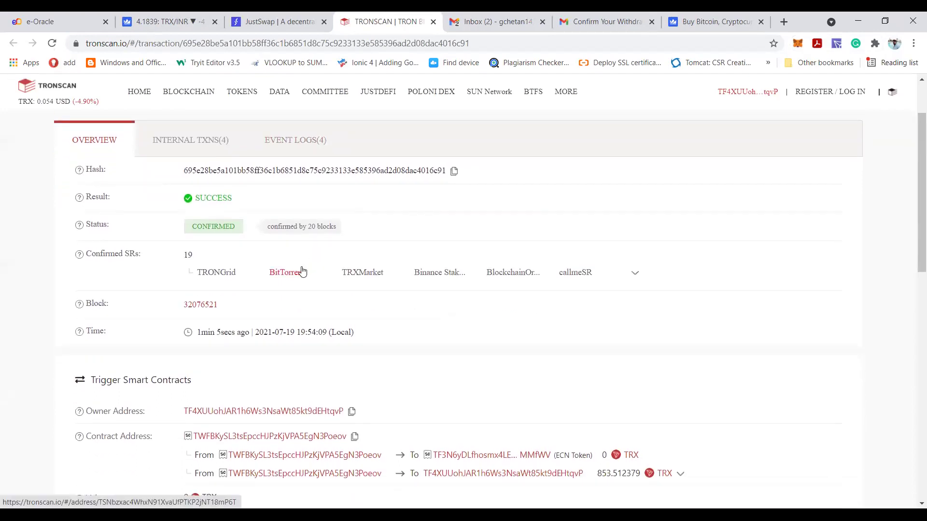
drag(172, 259, 212, 261)
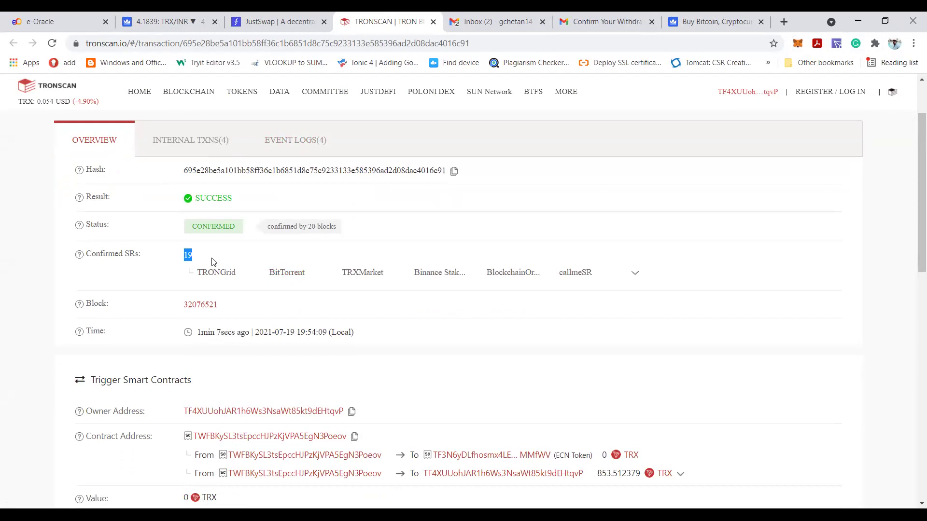
drag(267, 227, 350, 230)
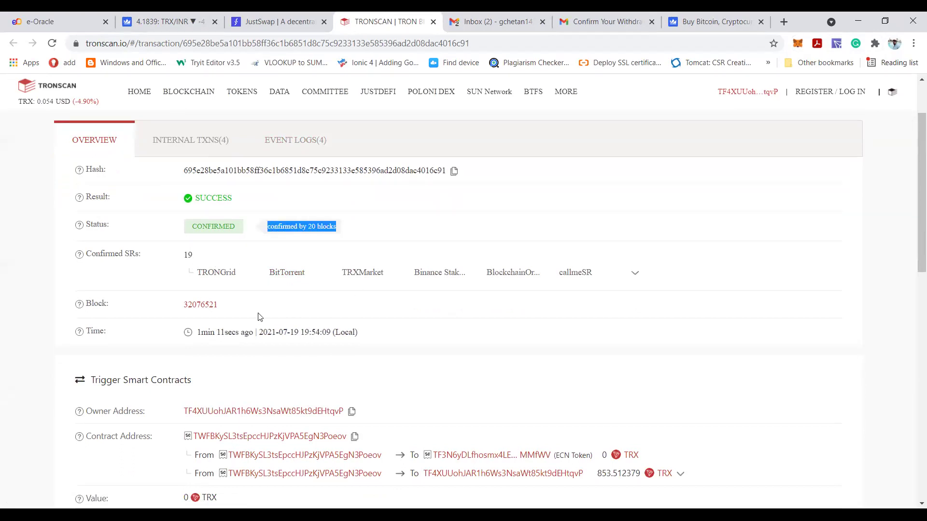
Step: Review the approve and swap actions and the 6.3357 TRX energy cost, then return to WazirX
scroll(259, 317, down, 2)
drag(228, 231, 261, 233)
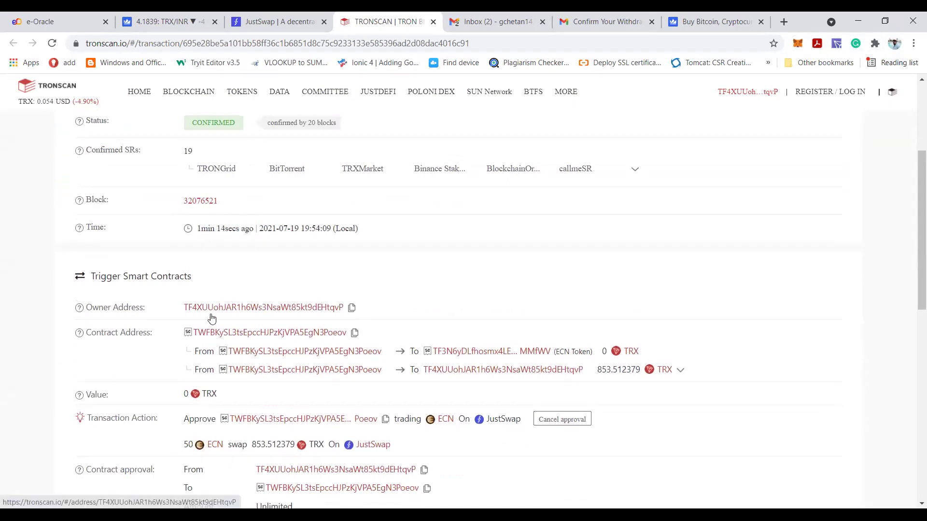
scroll(209, 317, down, 2)
drag(170, 369, 191, 361)
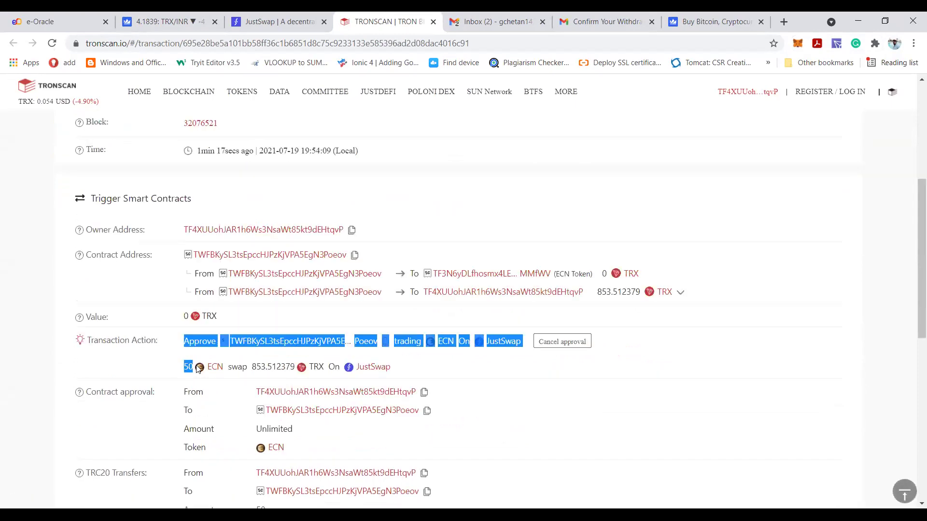
scroll(245, 425, down, 5)
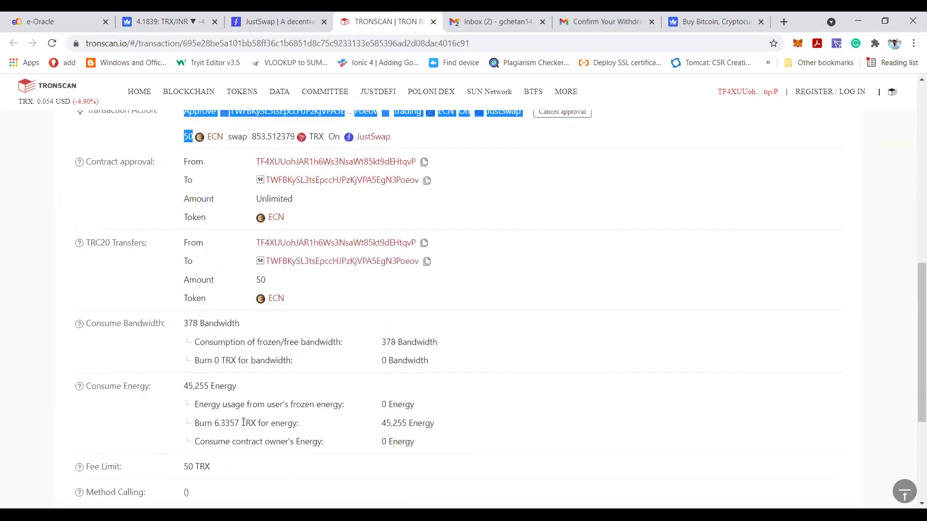
drag(215, 423, 242, 424)
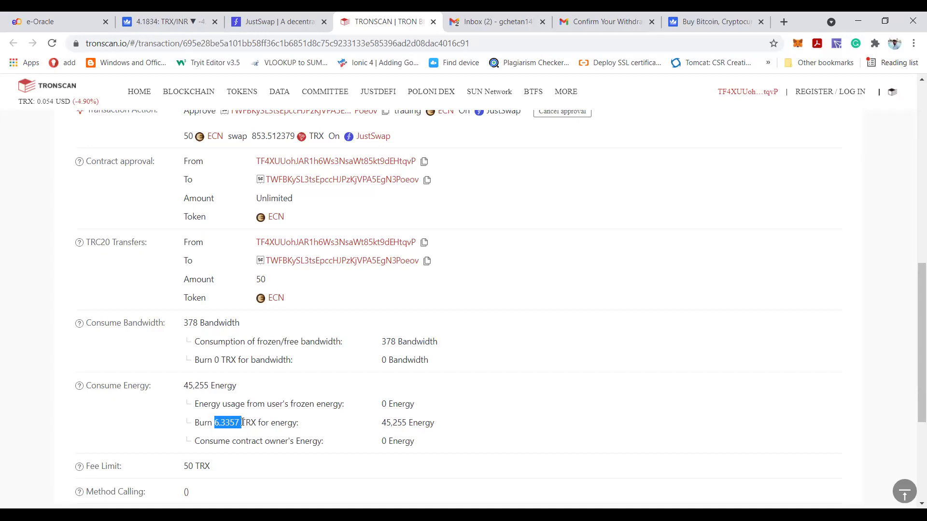
drag(214, 422, 245, 425)
click(171, 23)
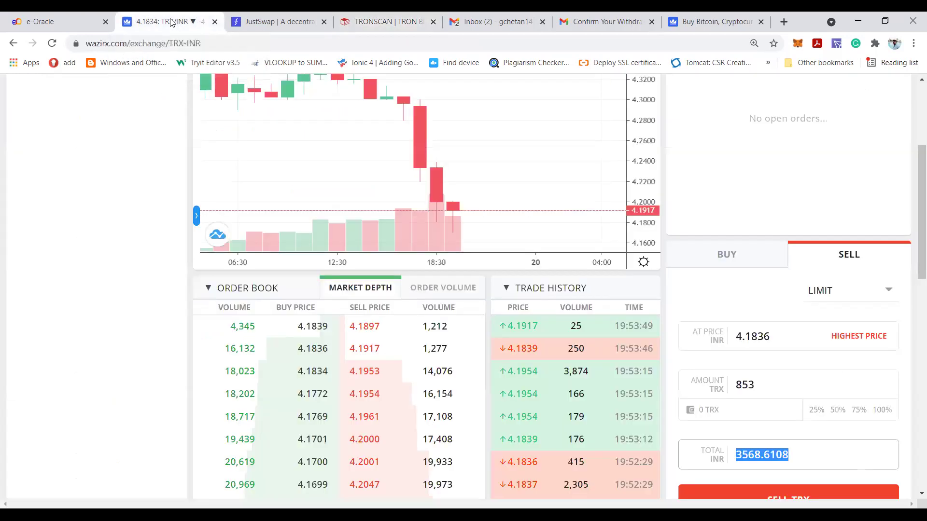
Step: Look over the TRX balance and transaction list in the TronLink wallet
click(837, 44)
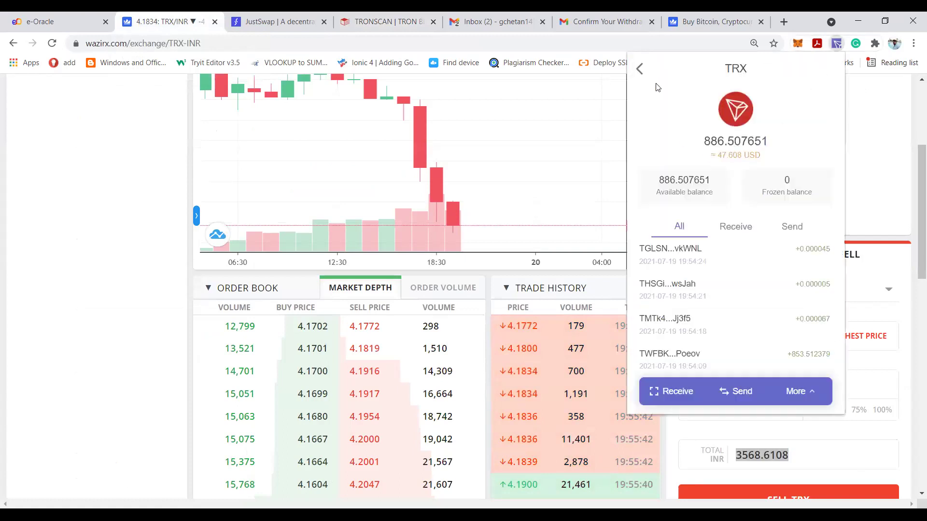
click(639, 72)
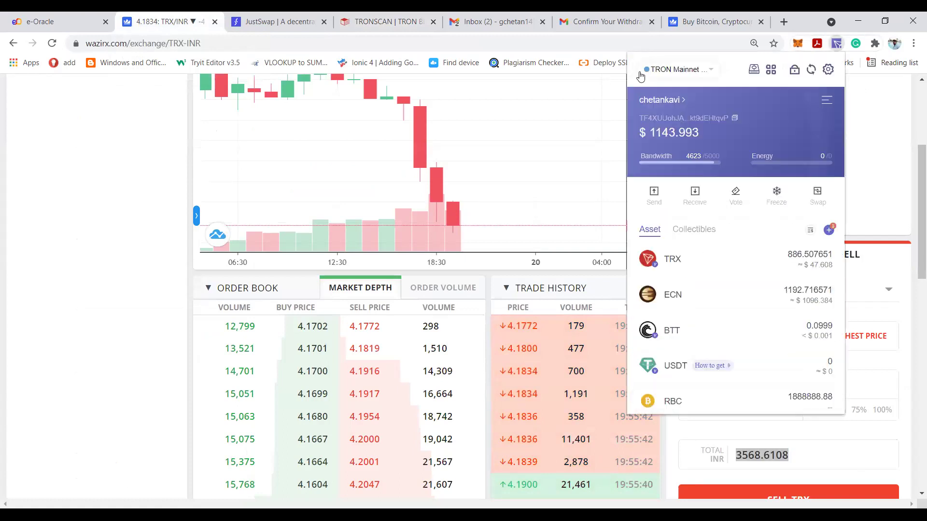
click(740, 268)
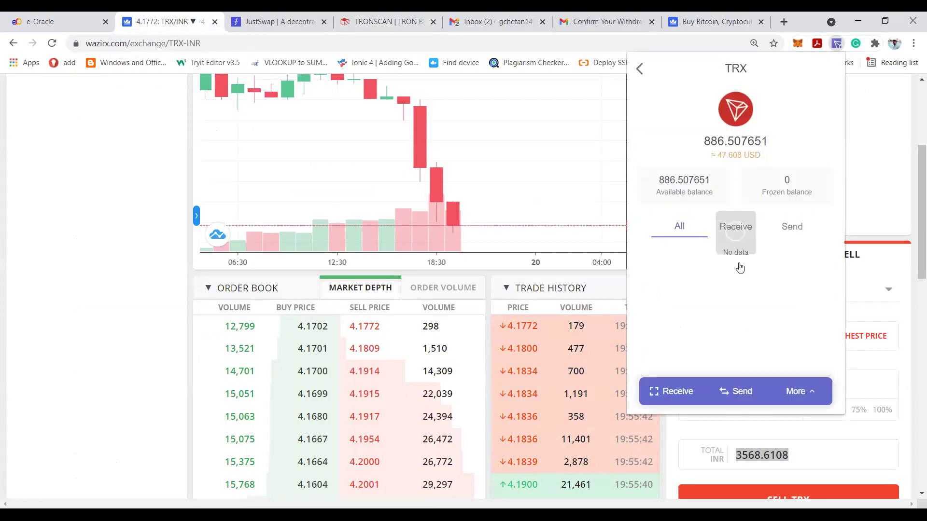
click(731, 396)
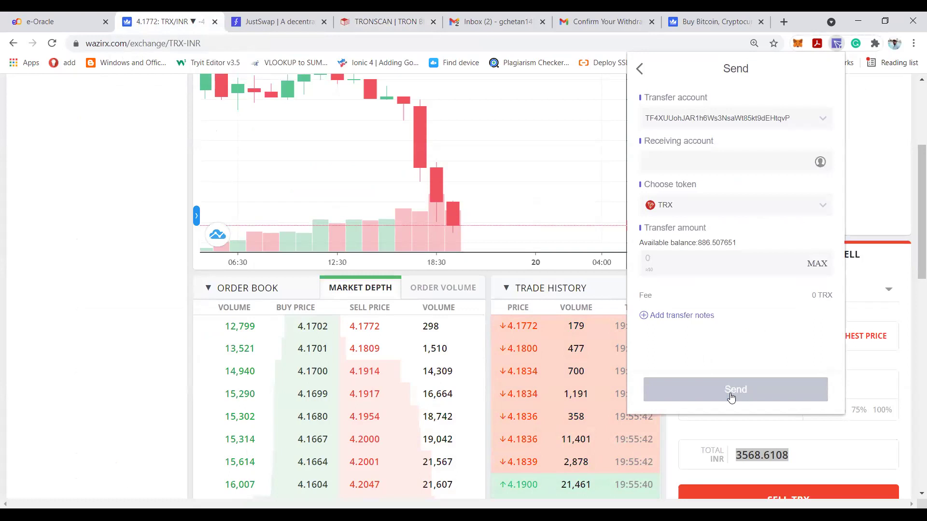
scroll(269, 220, up, 3)
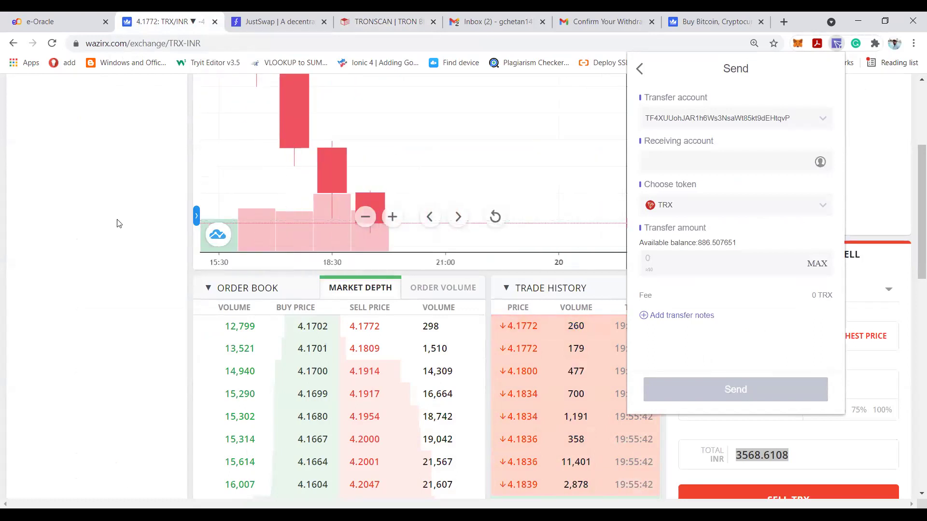
scroll(119, 223, up, 4)
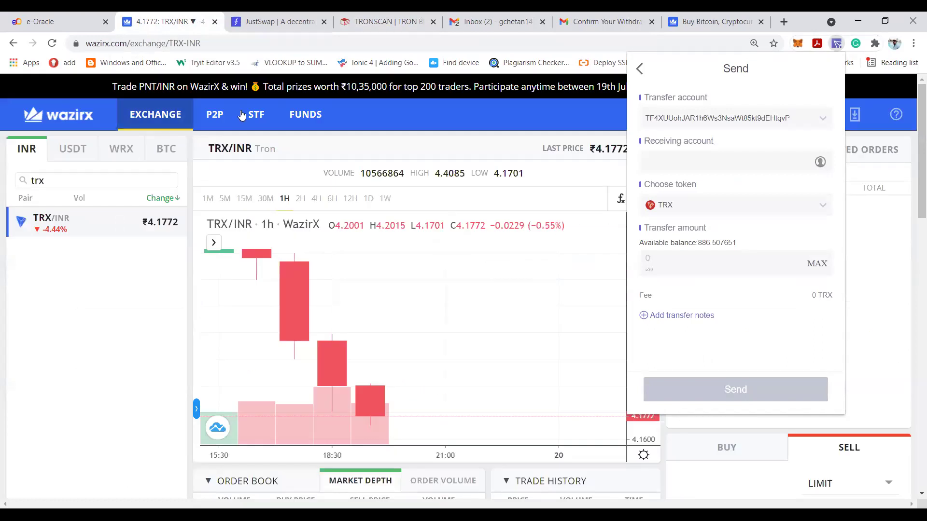
Step: Search 'tr' on the WazirX Funds page and copy the Tron (TRX) deposit address
click(291, 116)
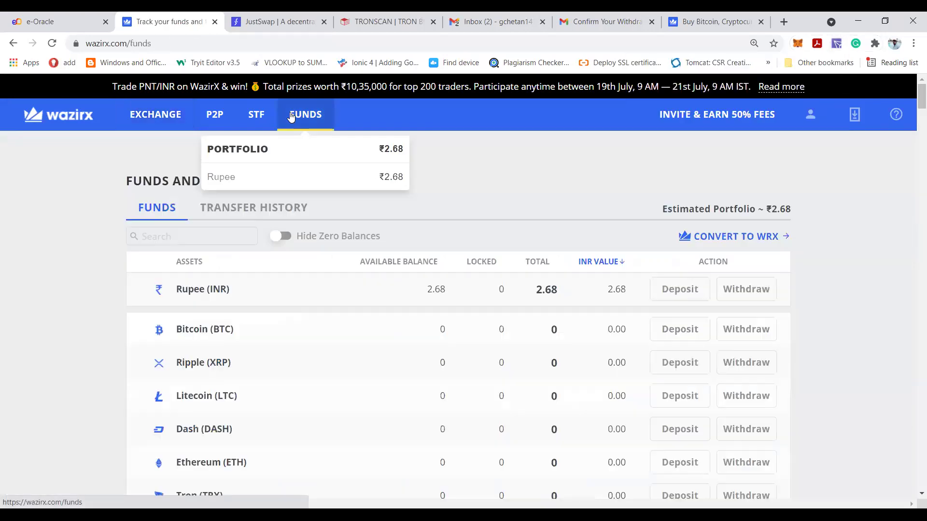
click(207, 236)
text(6)
key(BackSpace)
text(tr)
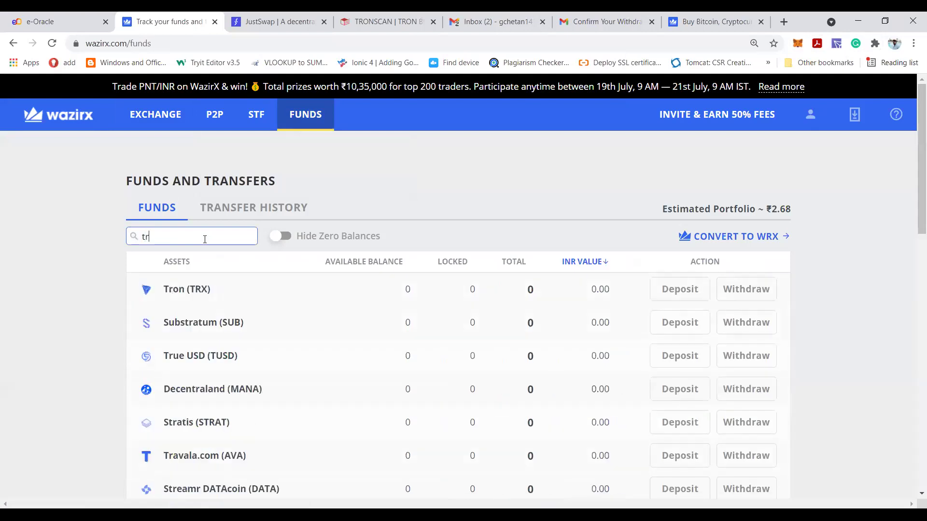
click(674, 291)
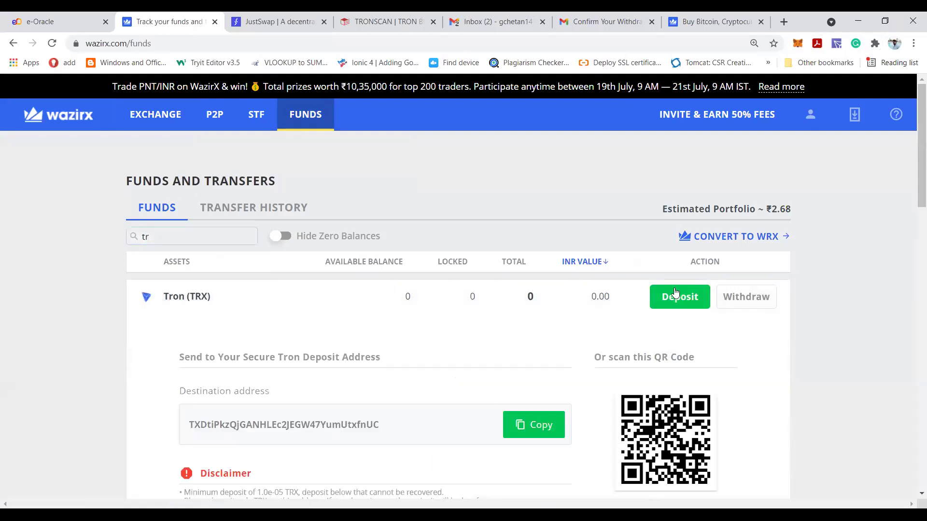
click(534, 425)
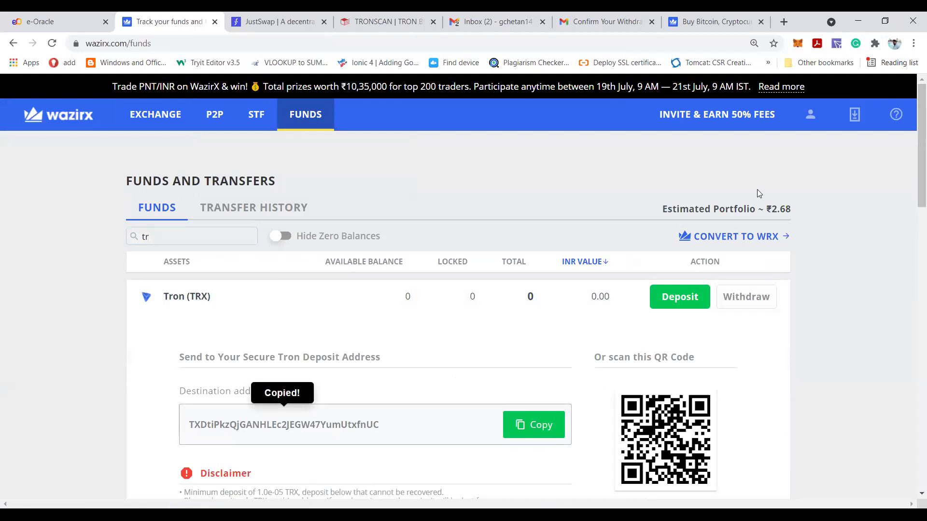
Step: Send 853 TRX from TronLink to the pasted WazirX deposit address and accept the transfer
click(838, 43)
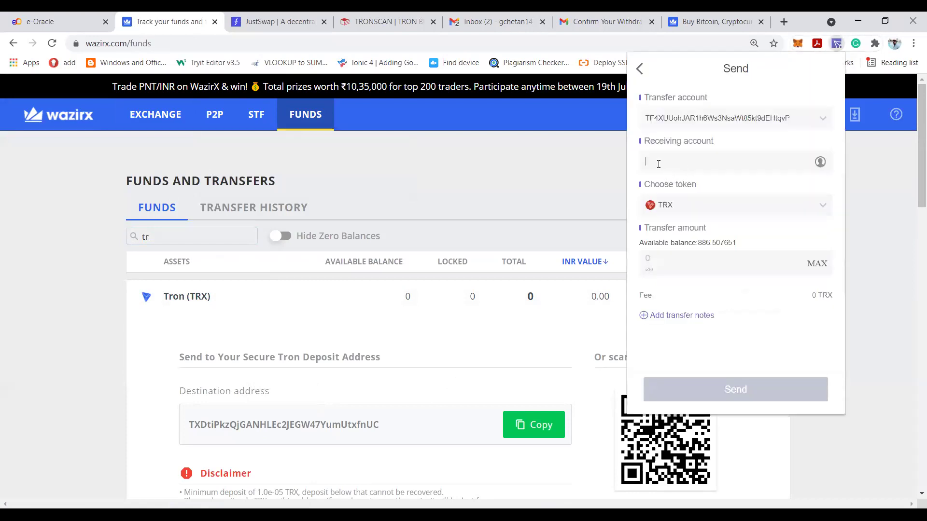
click(658, 163)
key(ctrl+v)
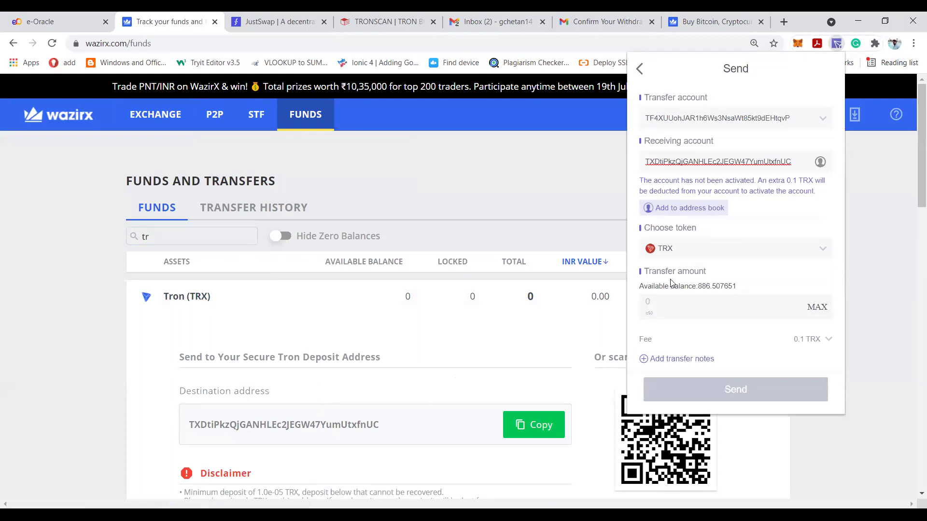
click(671, 309)
text(85)
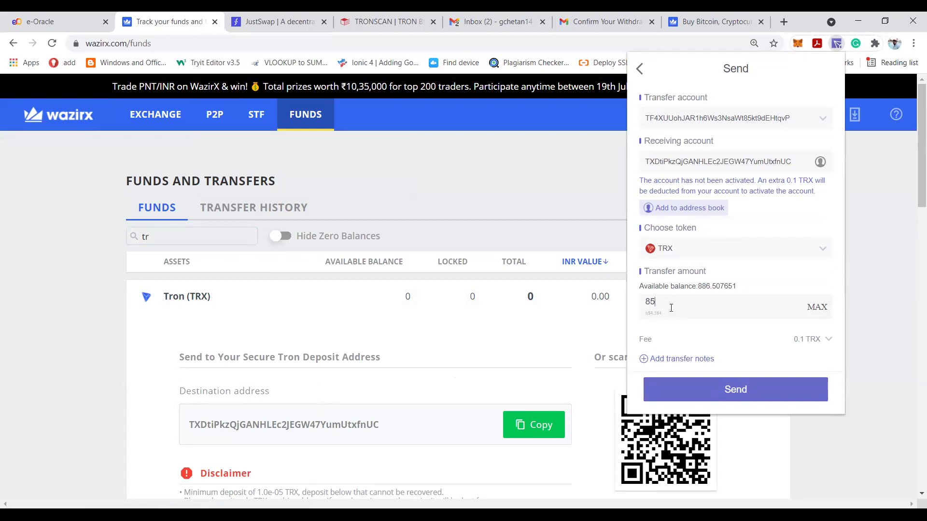
text(3)
click(738, 391)
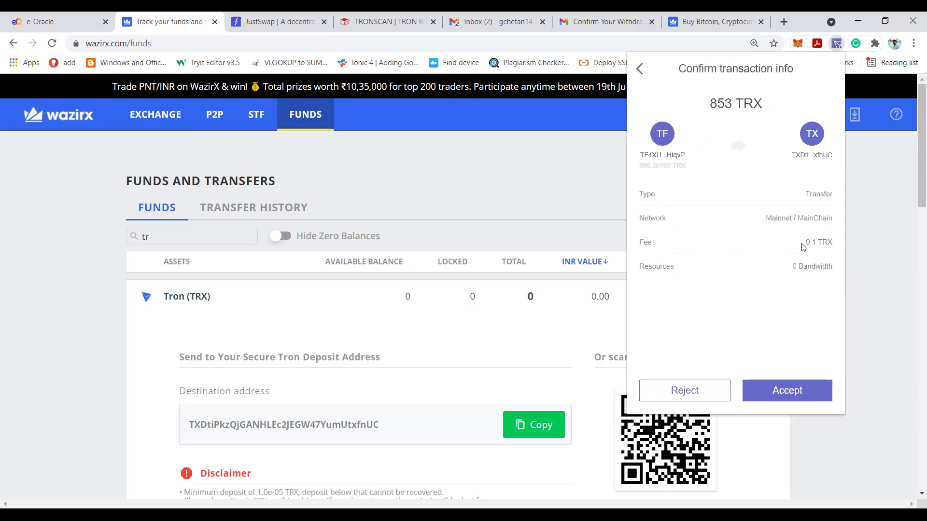
click(779, 394)
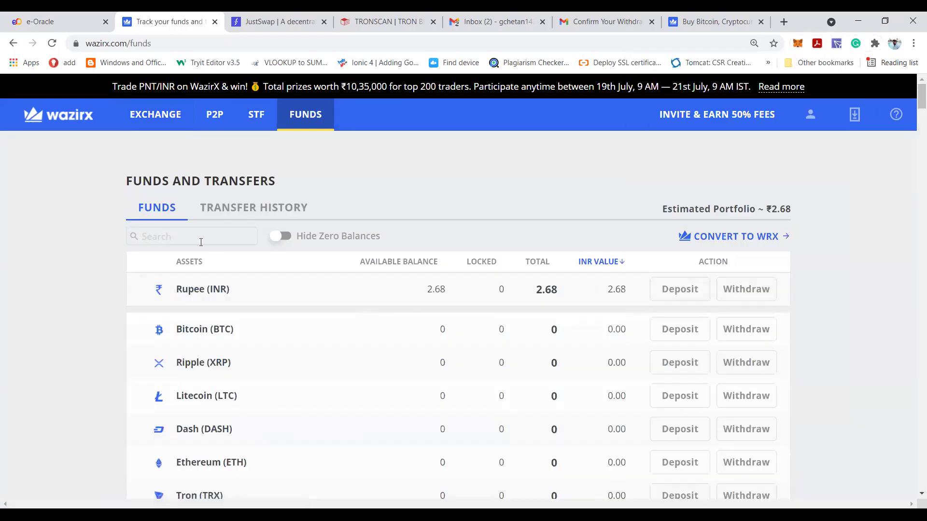
click(201, 239)
text(tr)
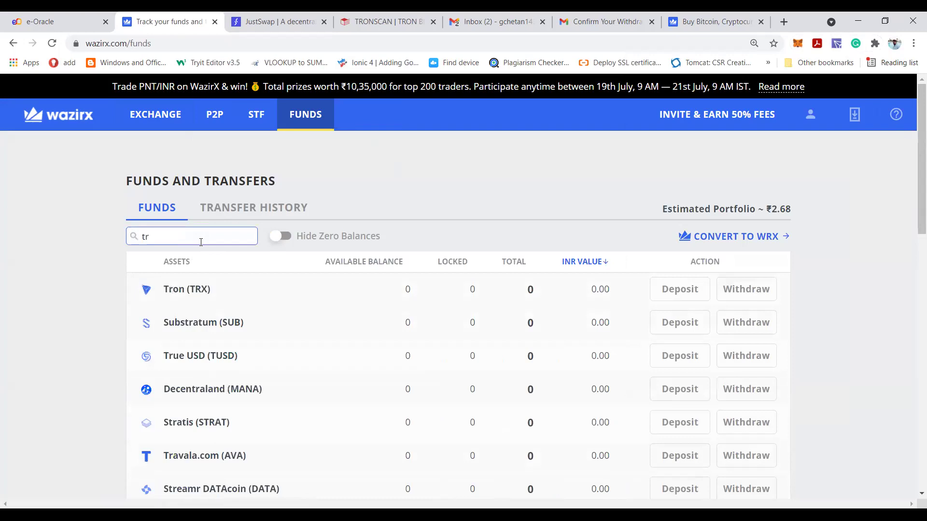
text(x)
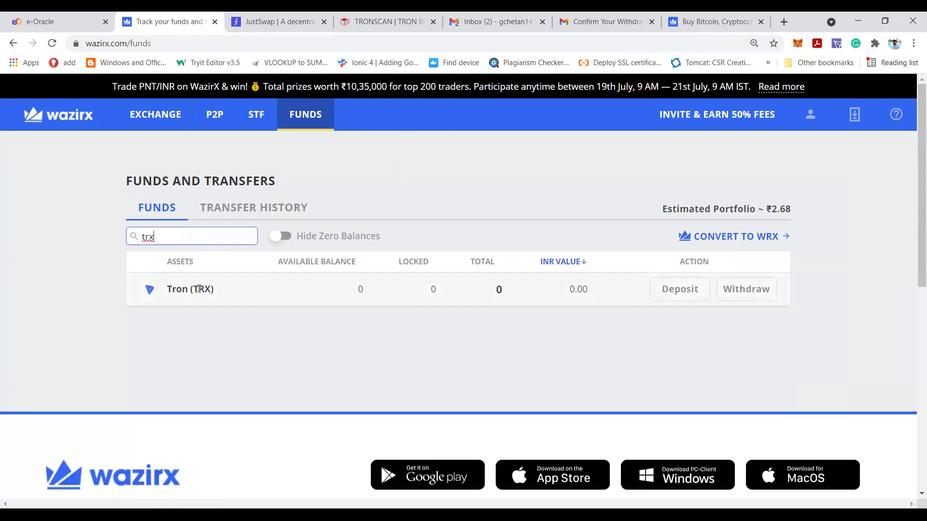
click(200, 288)
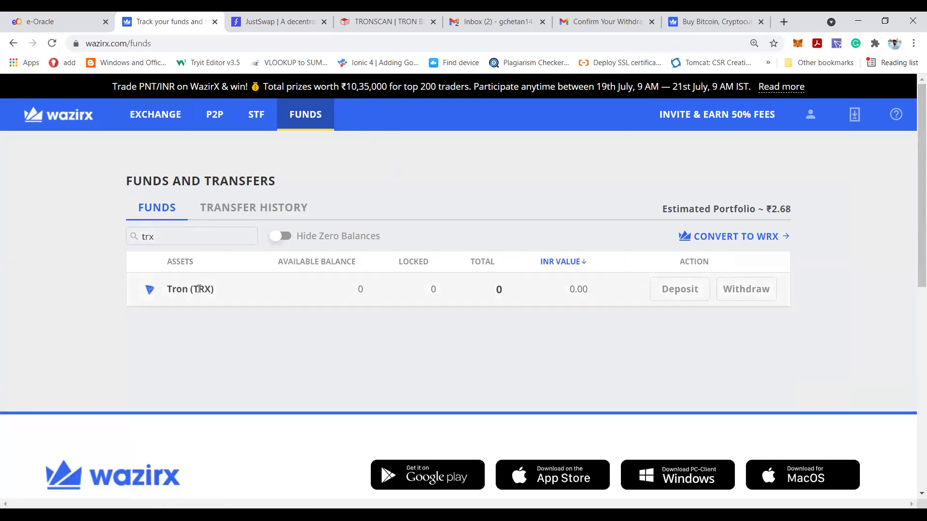
click(229, 208)
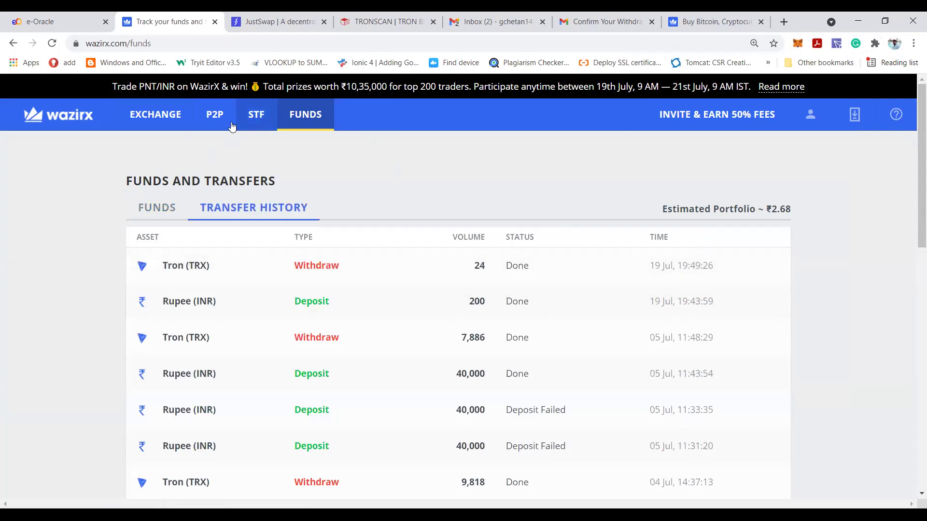
click(155, 212)
click(51, 43)
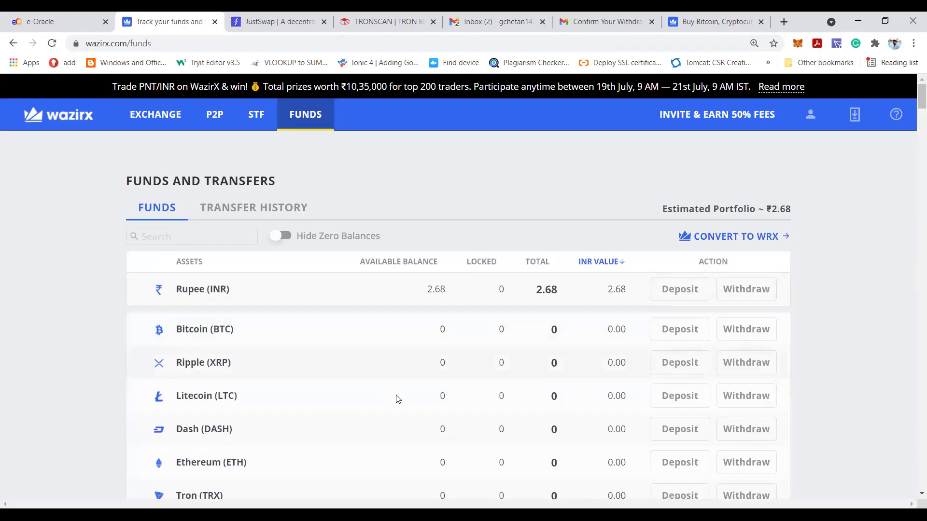
click(52, 43)
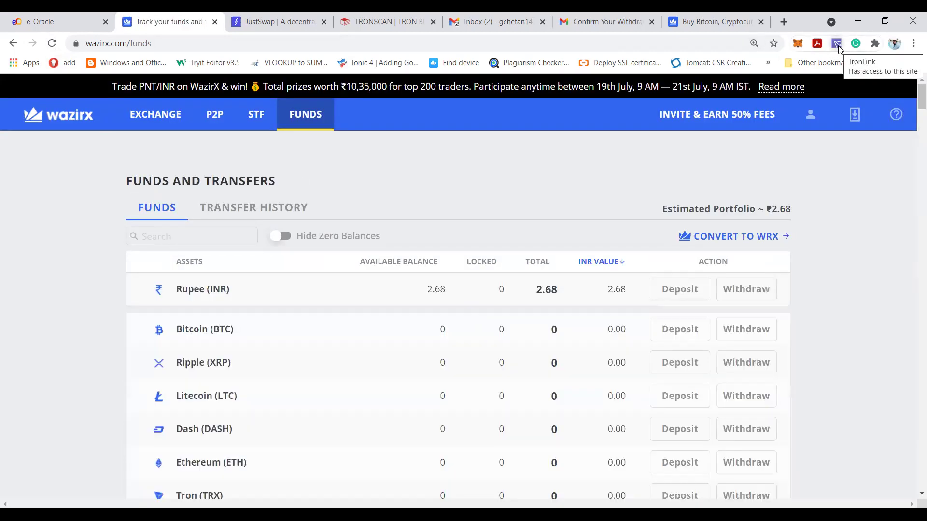
click(837, 45)
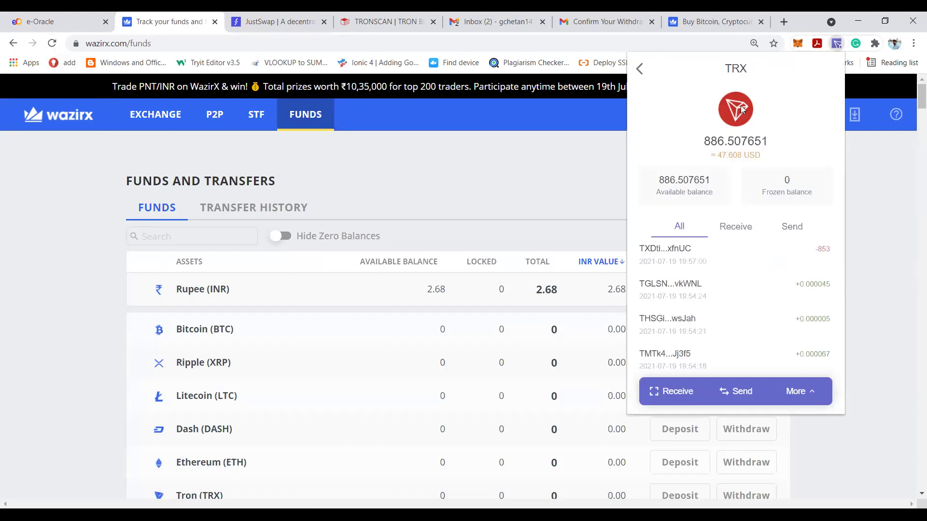
click(640, 72)
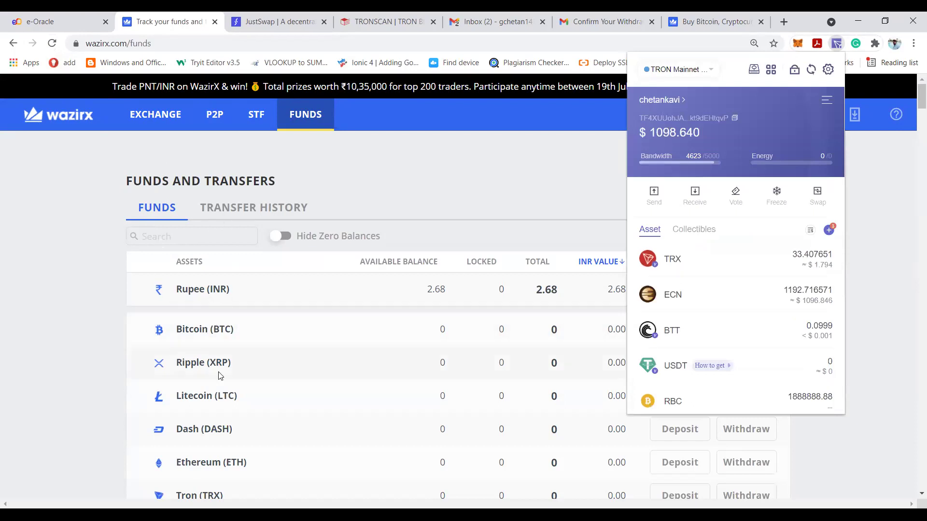
click(190, 234)
text(trx)
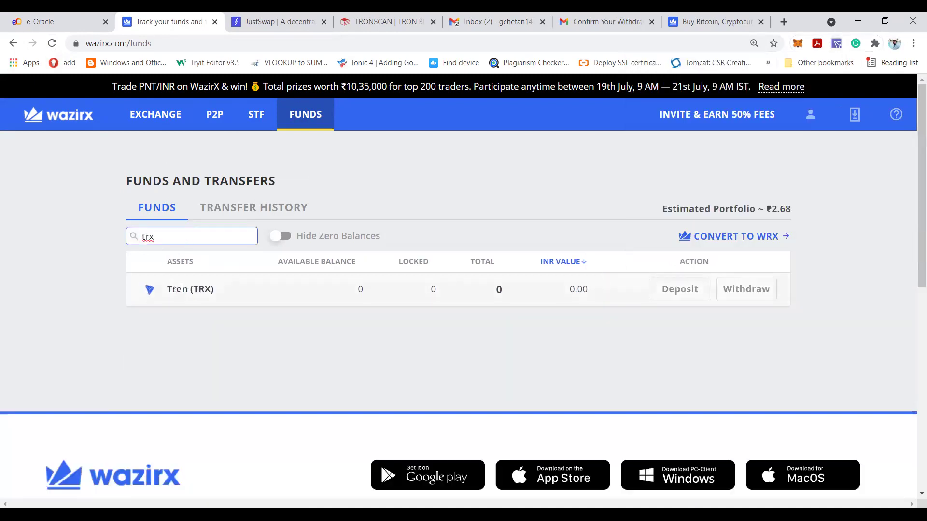
click(182, 289)
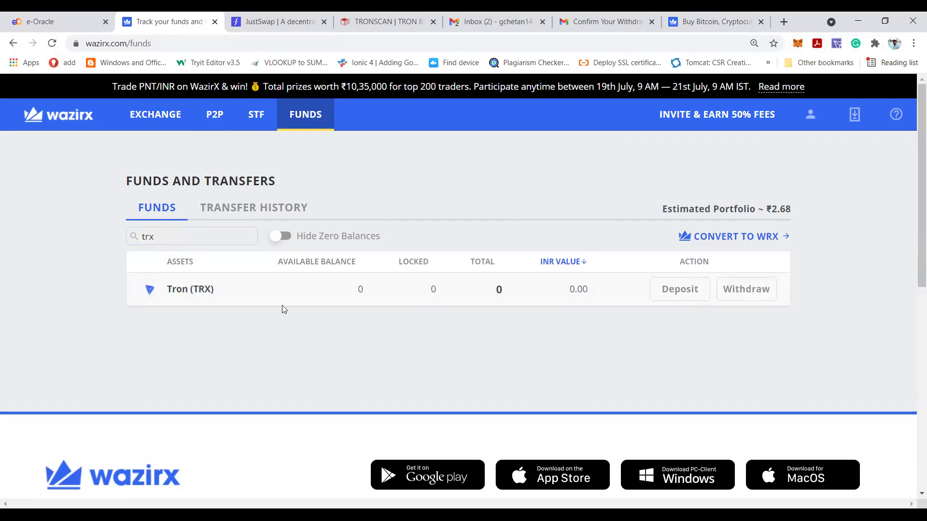
click(52, 44)
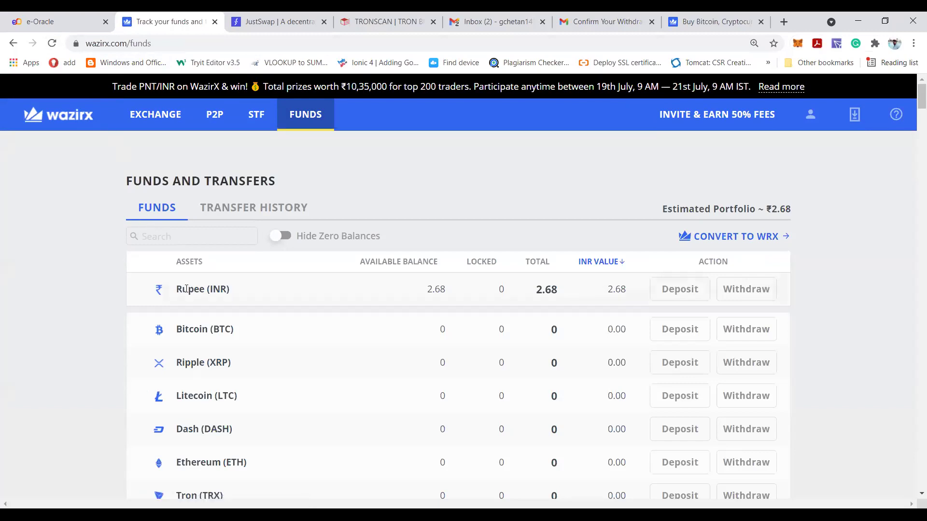
Step: Open the -853 TRX transfer in TronLink's TRX history and view it on Tronscan
click(836, 44)
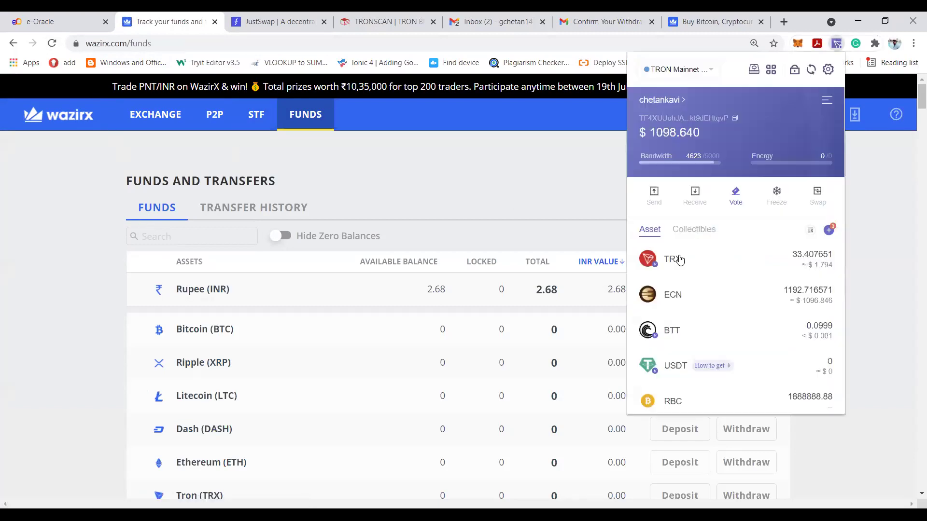
click(666, 266)
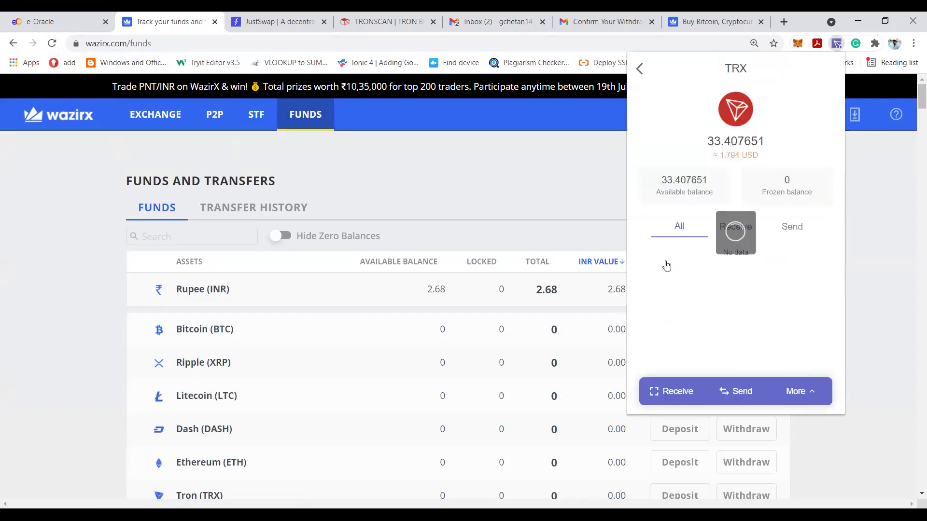
click(678, 262)
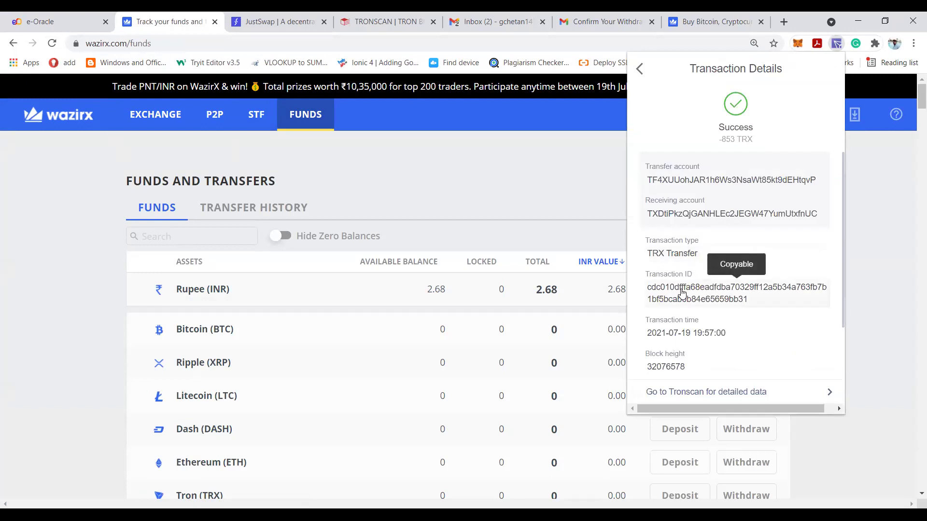
scroll(682, 293, down, 2)
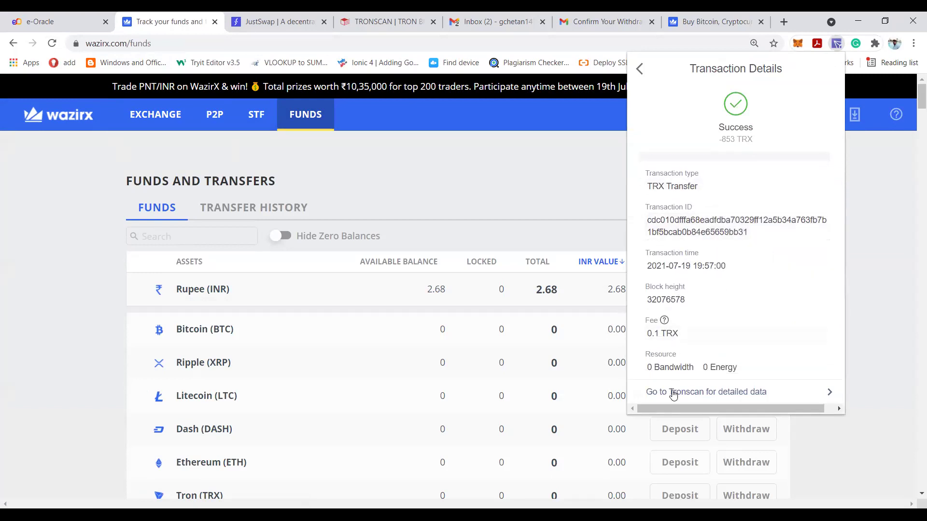
click(673, 392)
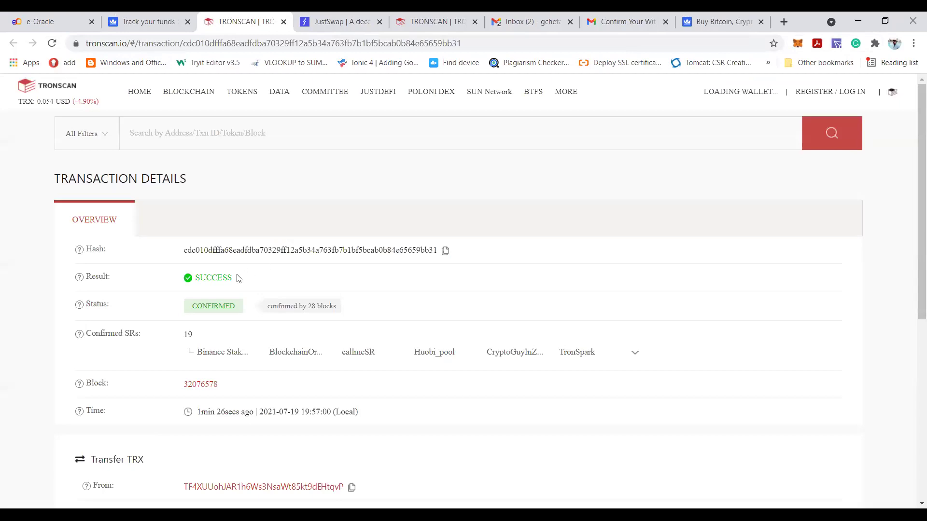
Step: Check the Transfer TRX section shows success, then go back to WazirX Funds
scroll(237, 278, down, 5)
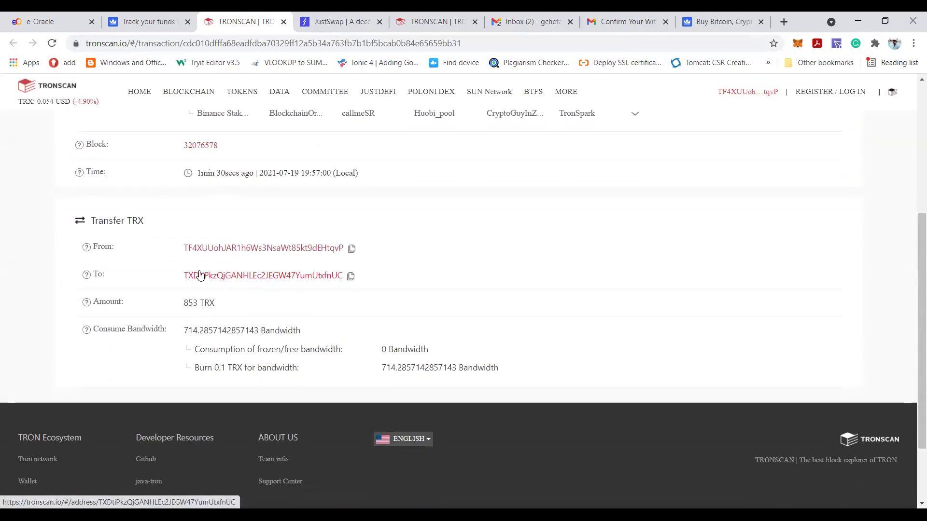
click(164, 20)
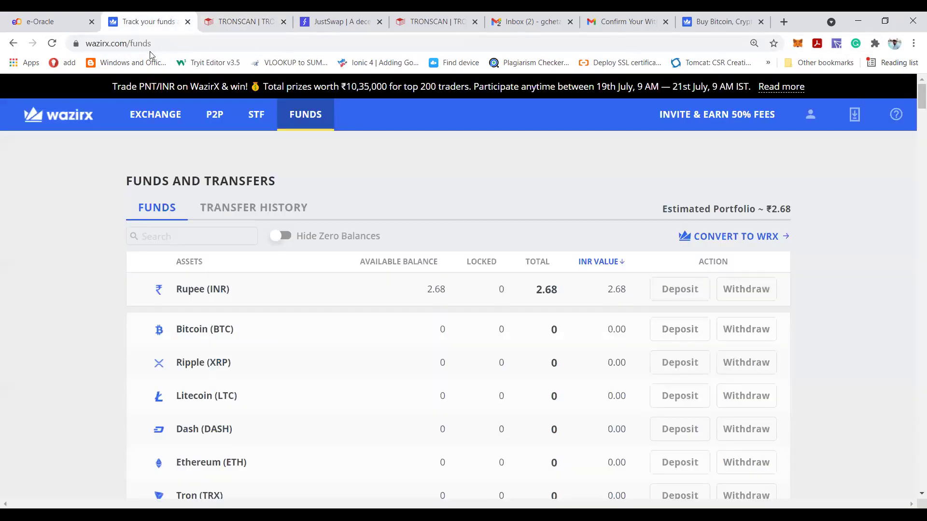
Step: Reload the WazirX Funds page so Tron (TRX) shows 853, worth ₹3,566.90
click(52, 44)
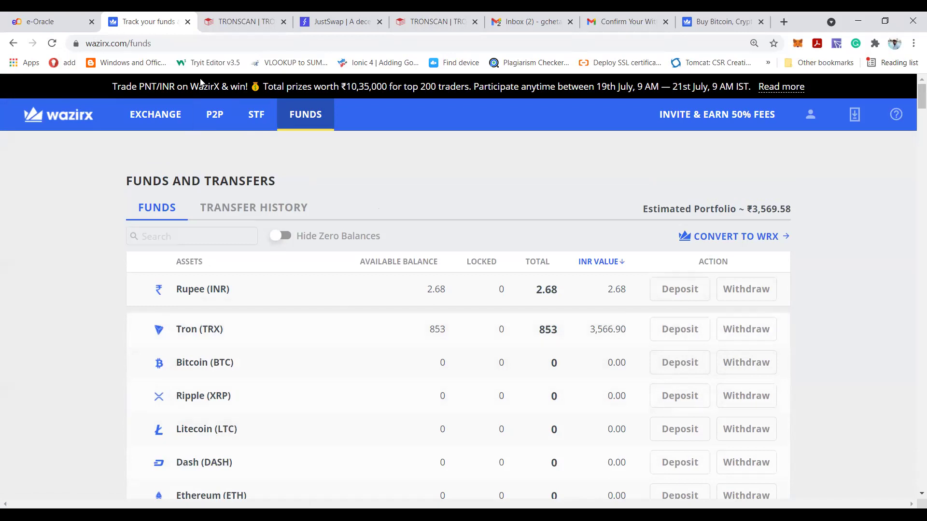
Step: Open the TRX/INR market by searching 'trx' on the Exchange page
click(147, 115)
click(88, 179)
text(t)
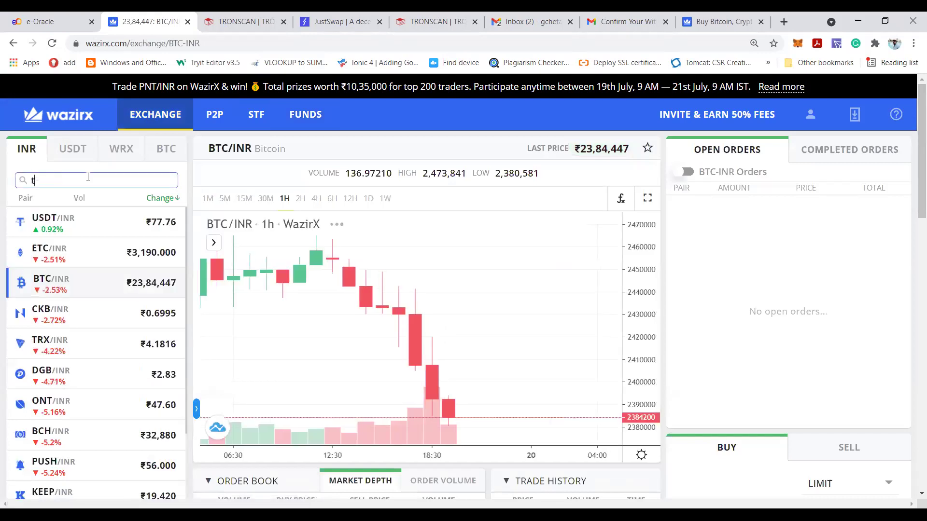
text(rx)
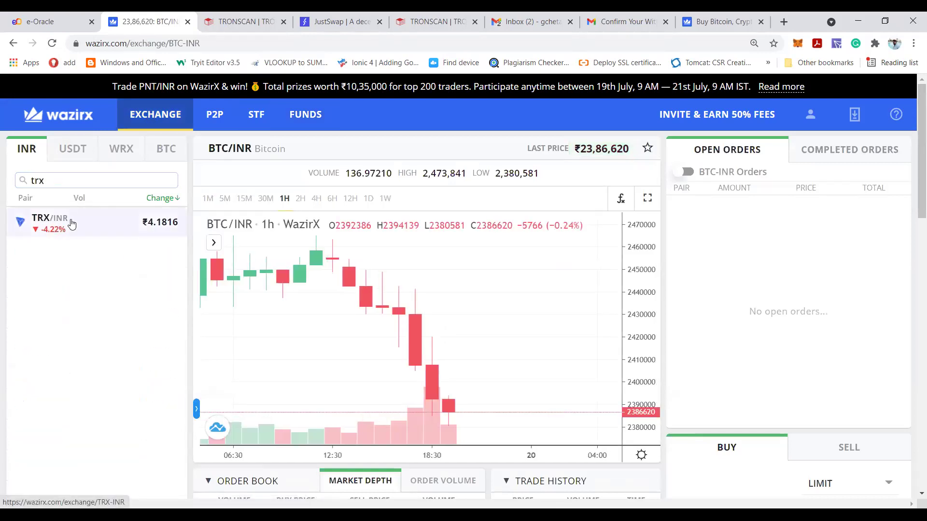
click(71, 223)
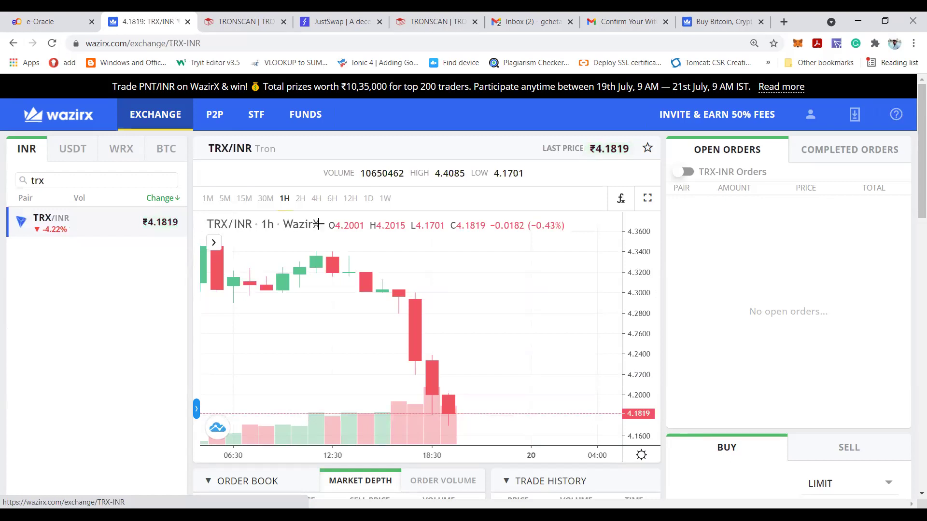
Step: Place a sell order for 100% (853 TRX) at ₹4.1816, totalling 3566.9048 INR
scroll(711, 310, down, 3)
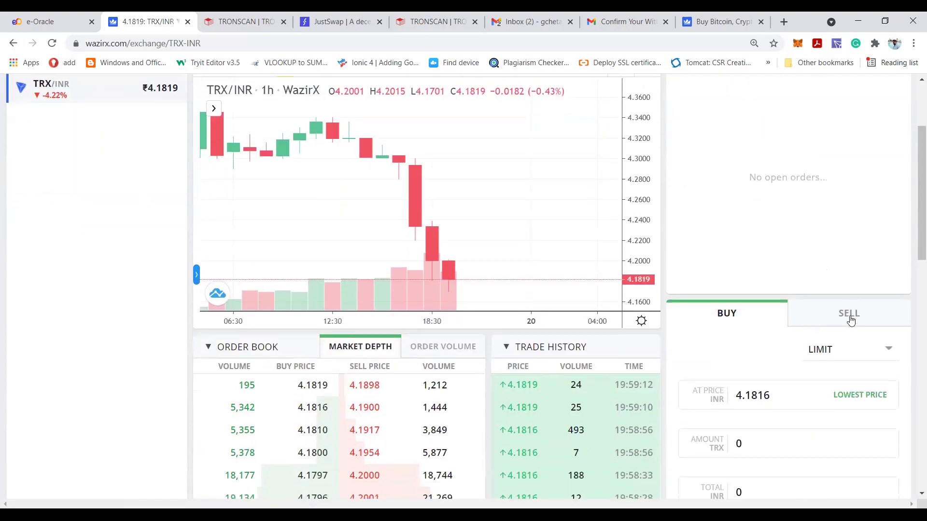
click(849, 315)
scroll(864, 313, down, 3)
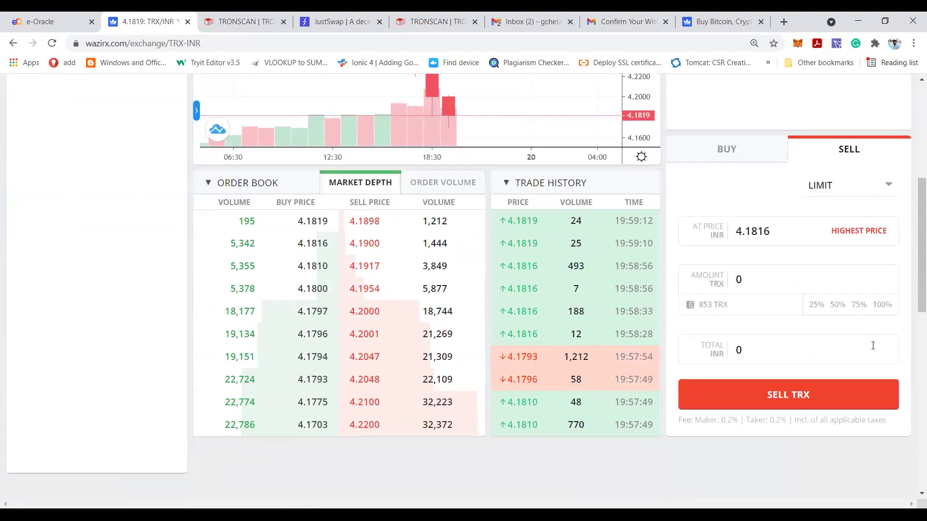
click(881, 309)
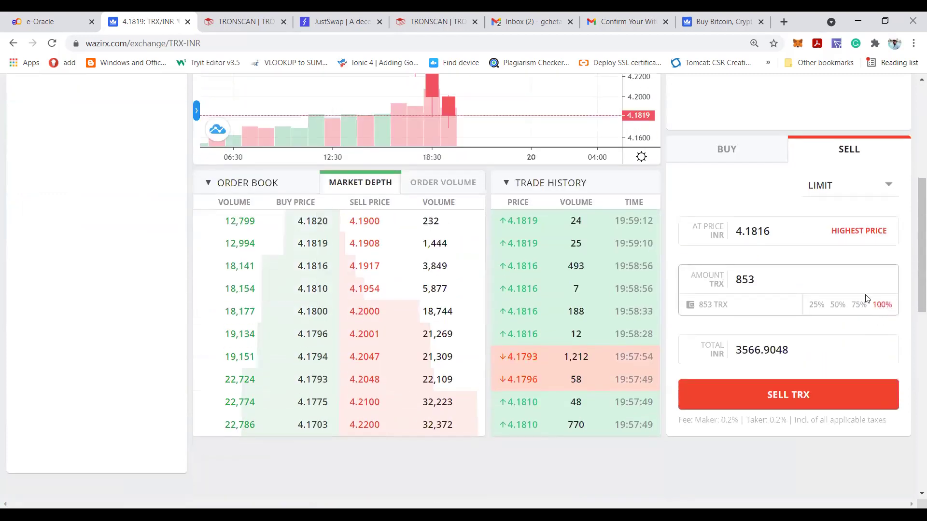
drag(763, 280, 736, 279)
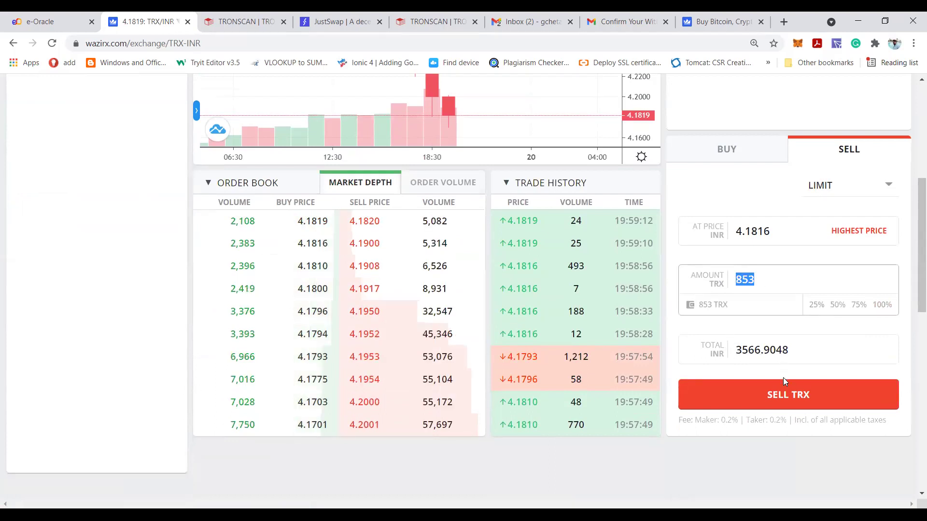
click(785, 402)
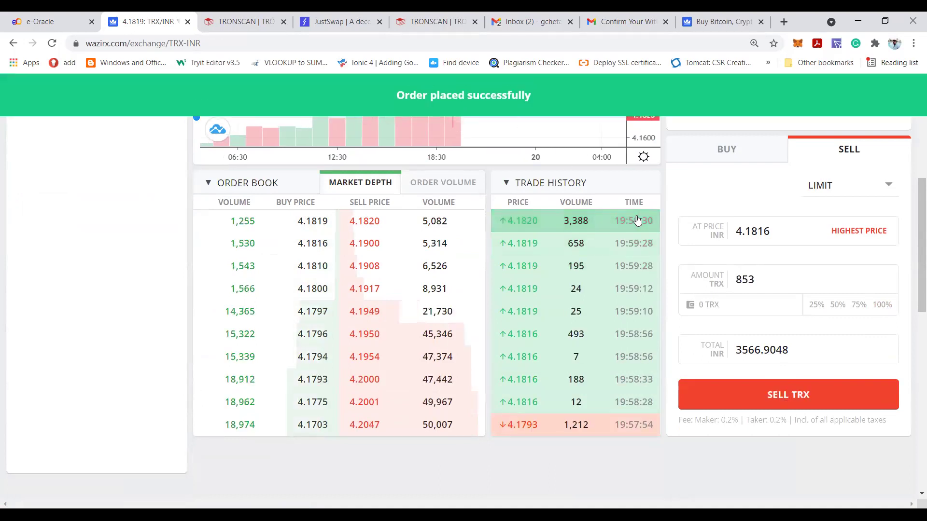
scroll(743, 251, up, 6)
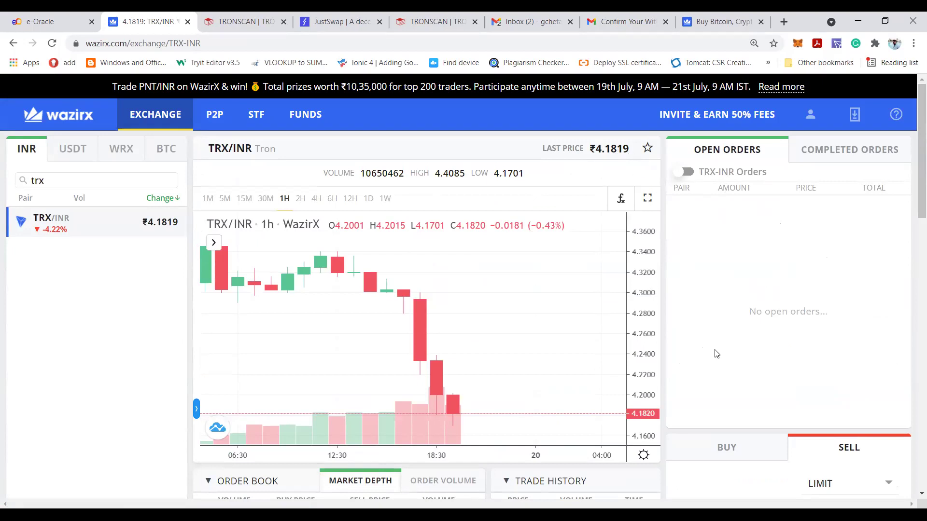
Step: Check the filled 853 TRX sell order and return to Funds, now showing Rupee 3,562.7
scroll(713, 352, down, 2)
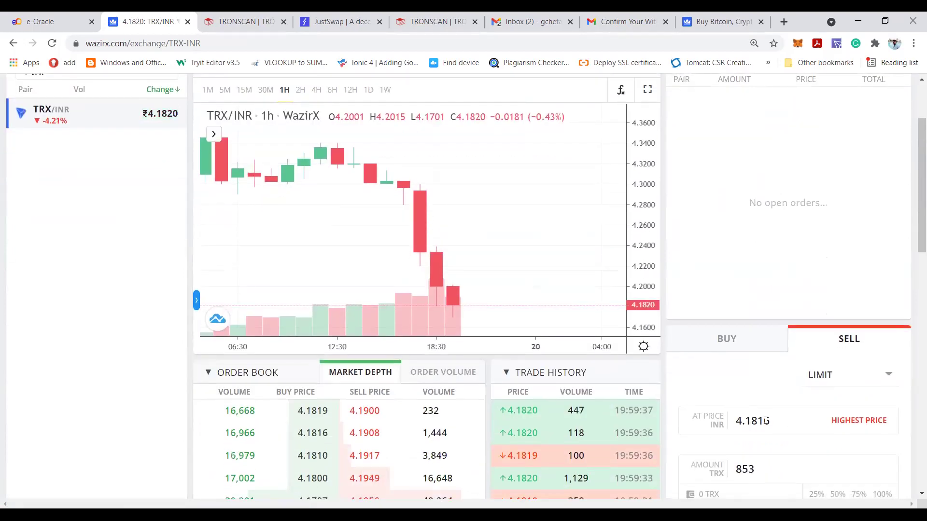
scroll(766, 421, up, 1)
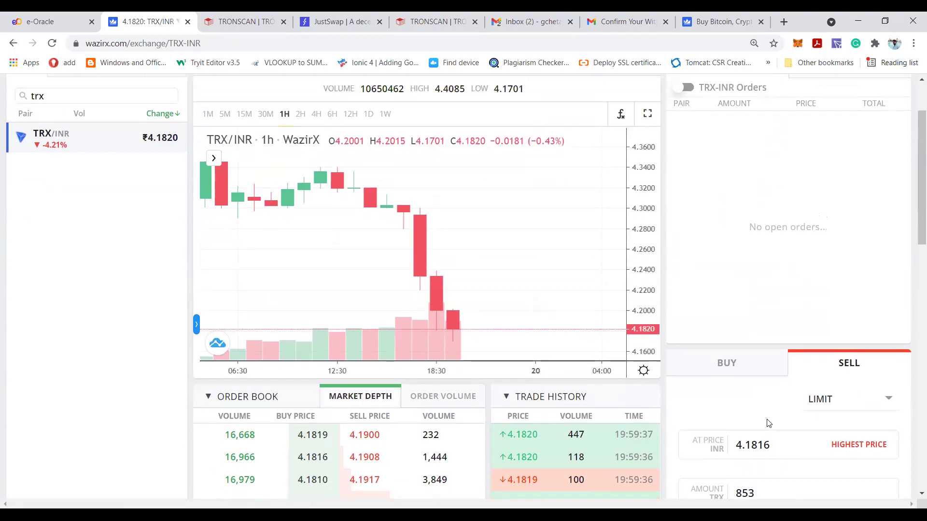
drag(768, 452, 743, 448)
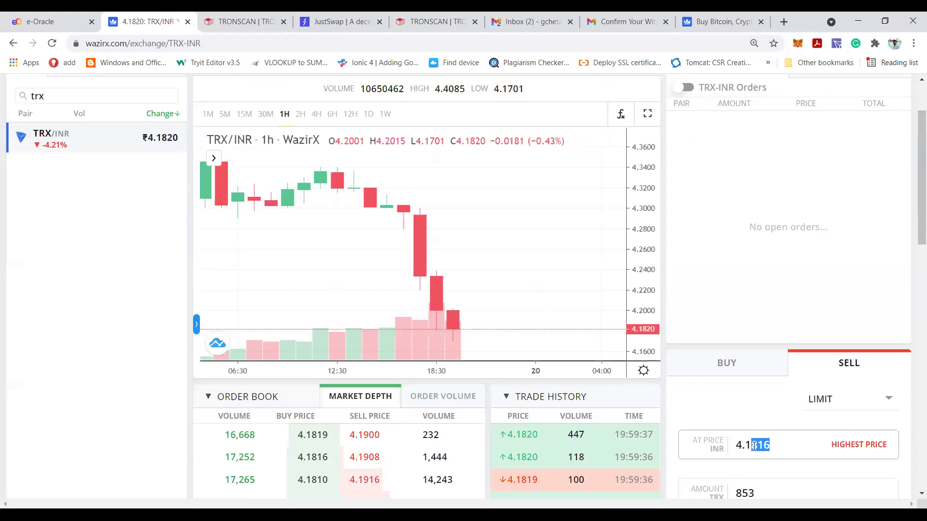
scroll(532, 216, up, 2)
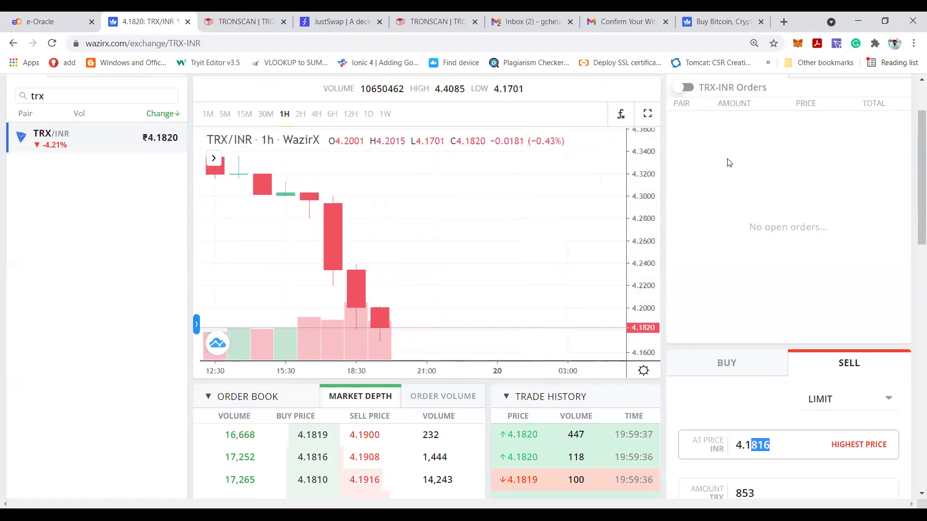
scroll(729, 163, up, 3)
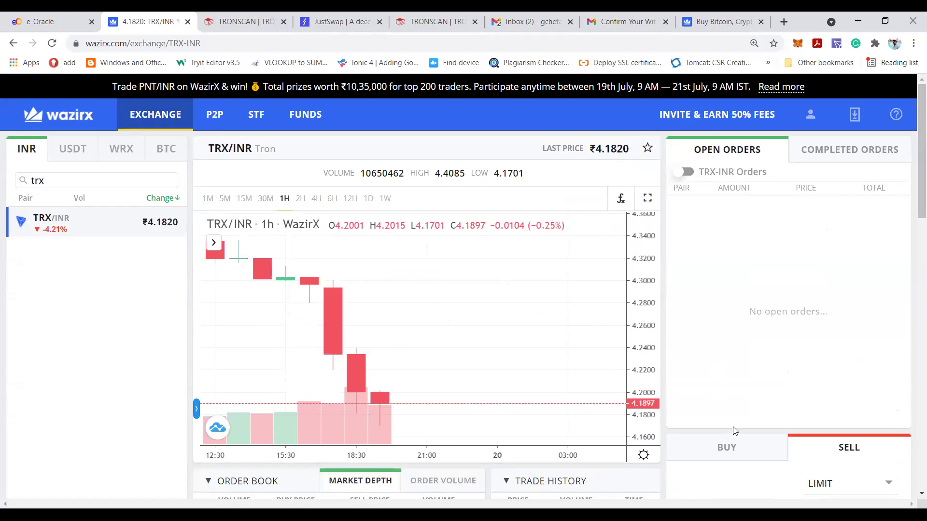
scroll(734, 442, down, 2)
scroll(736, 445, up, 2)
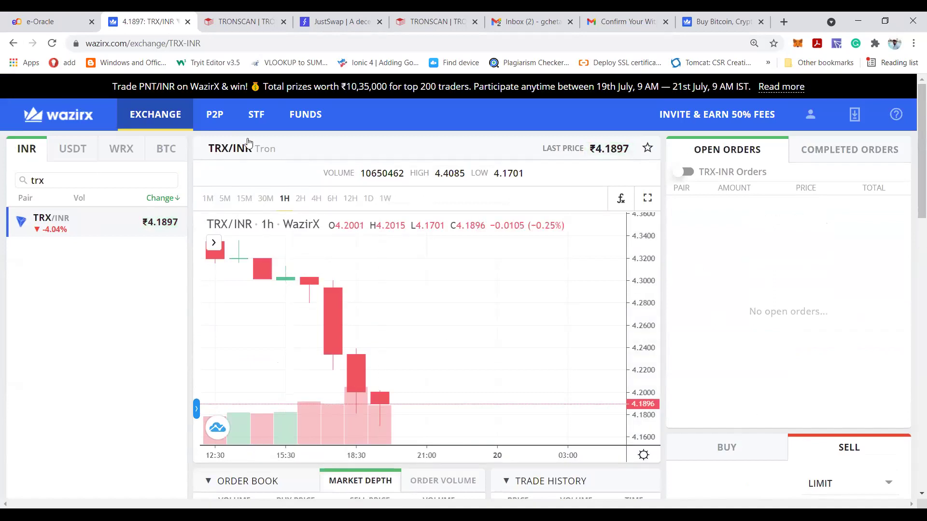
click(292, 118)
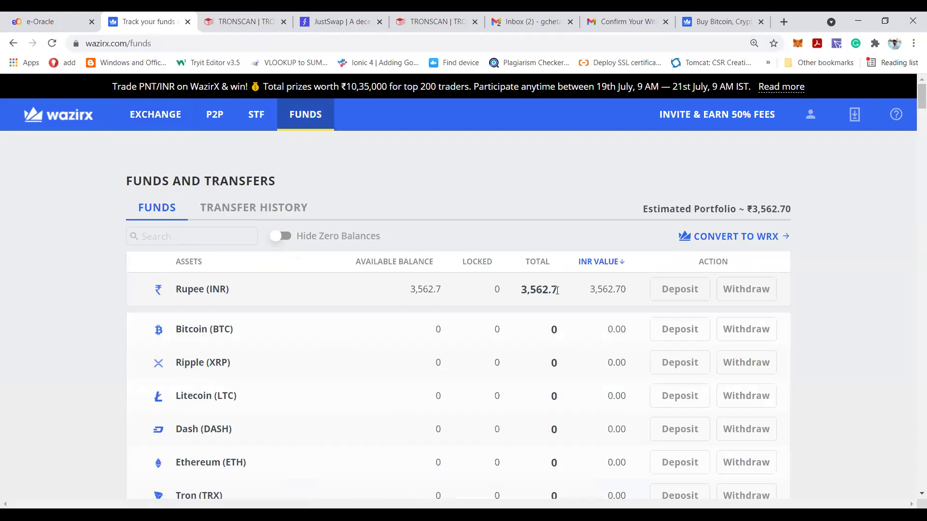
Step: Open the INR Withdrawal dialog from the Rupee (INR) row
click(748, 292)
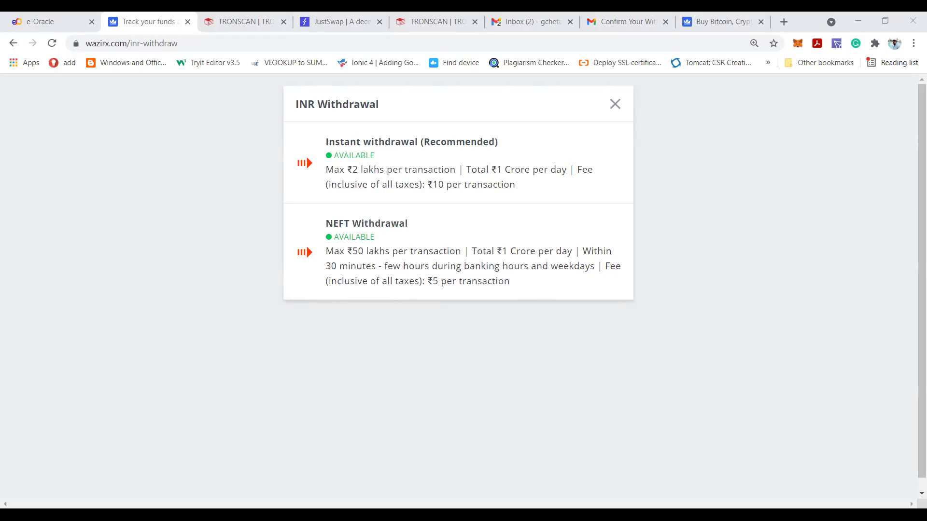
Step: Instantly withdraw all ₹3562 with remark 'withdraw', confirming the ₹10 fee
click(392, 177)
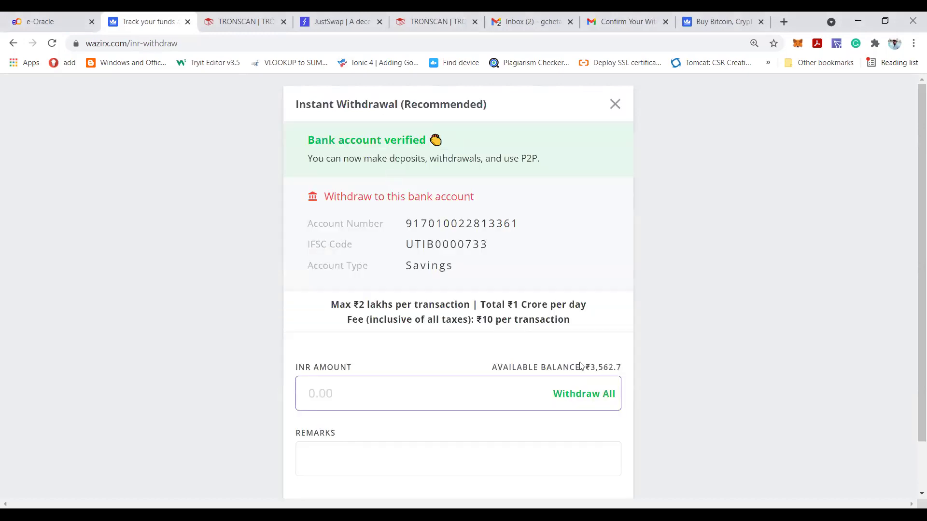
click(575, 395)
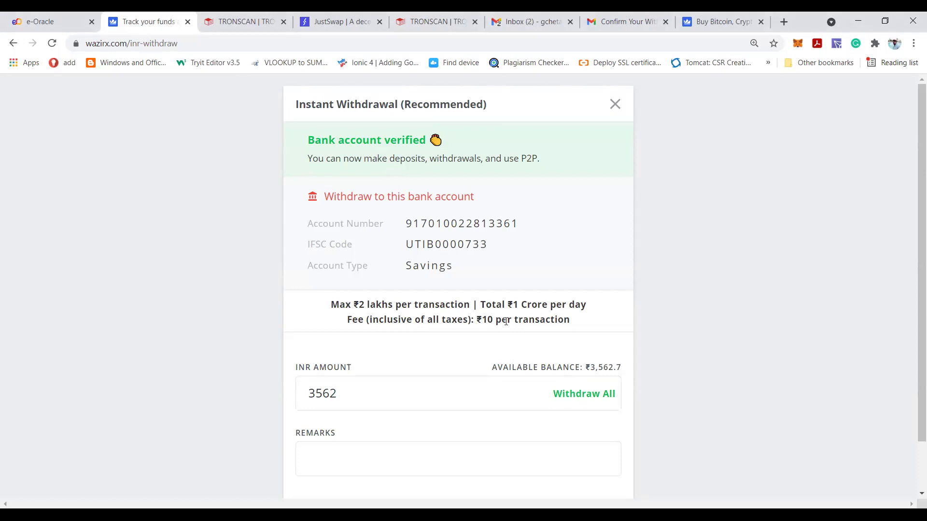
scroll(447, 372, down, 2)
click(392, 405)
text(withd)
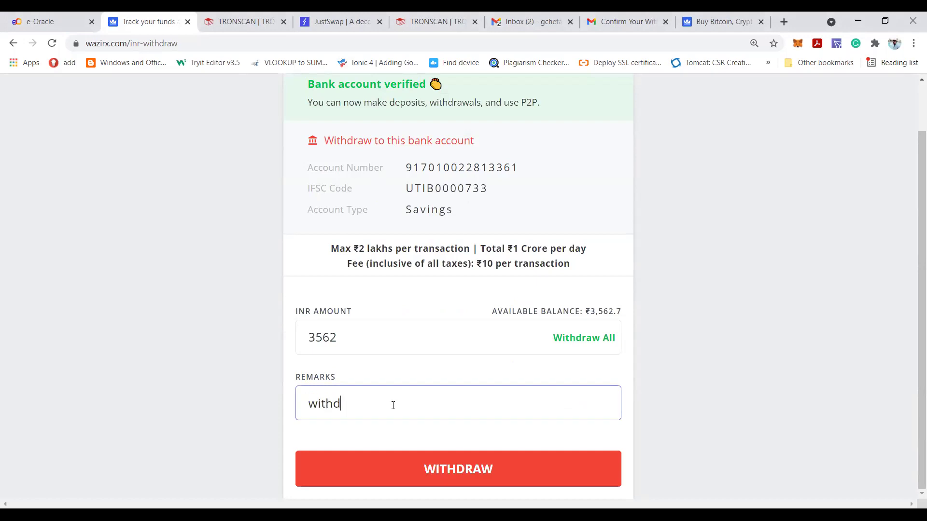
text(raw)
click(425, 477)
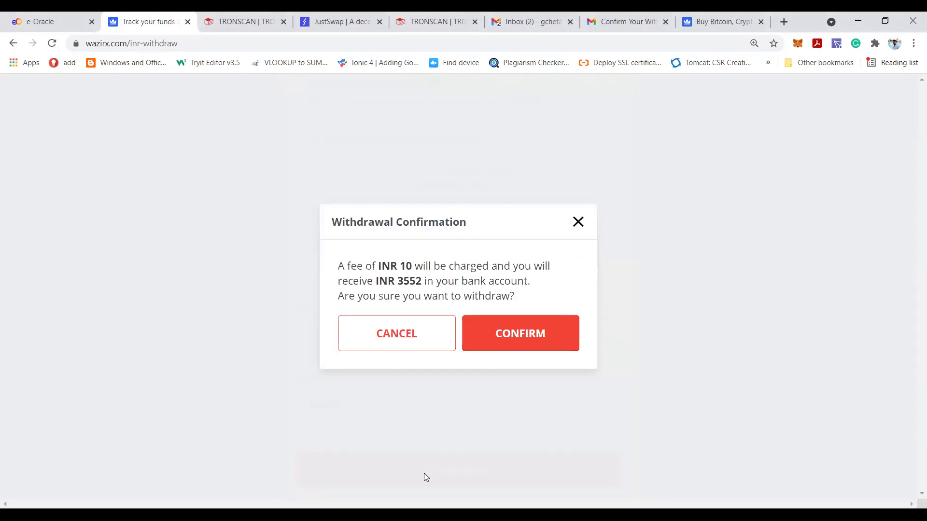
click(512, 338)
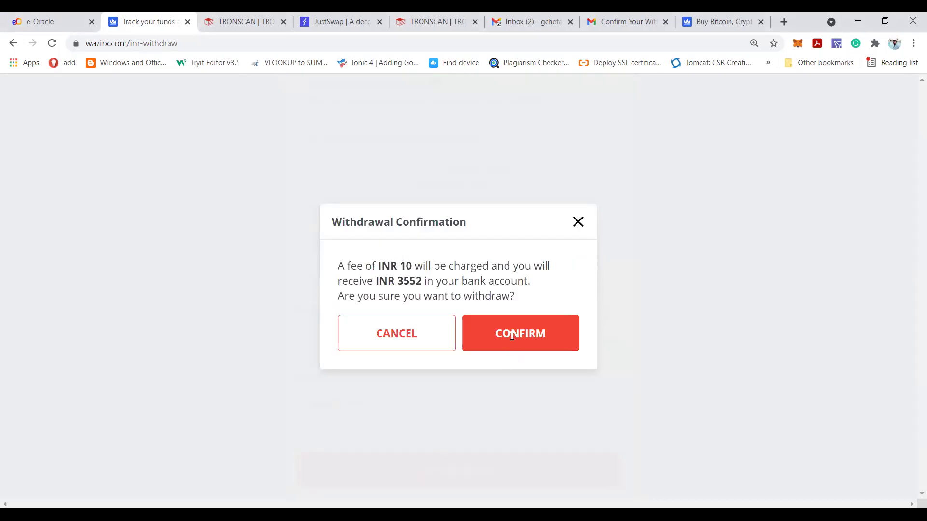
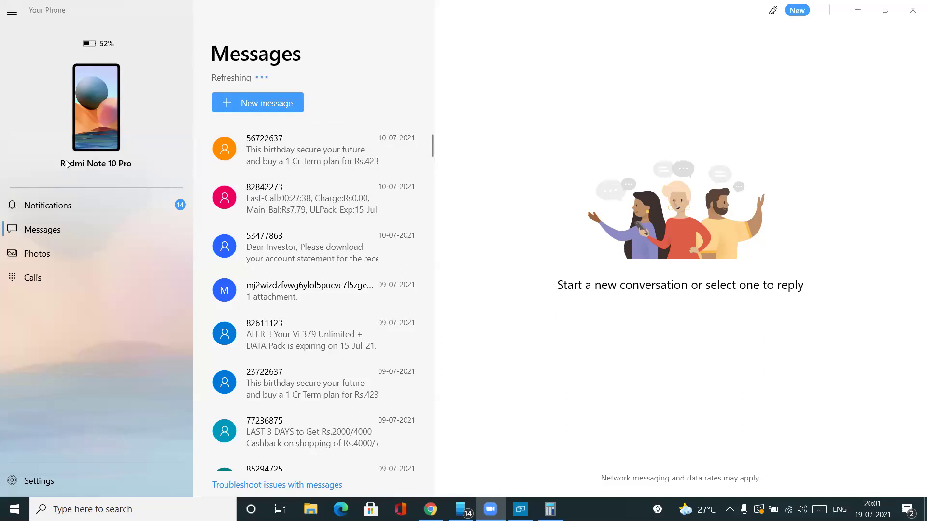
Step: Copy the newest WazirX one-time code from the Your Phone messages thread and return to Chrome
click(42, 207)
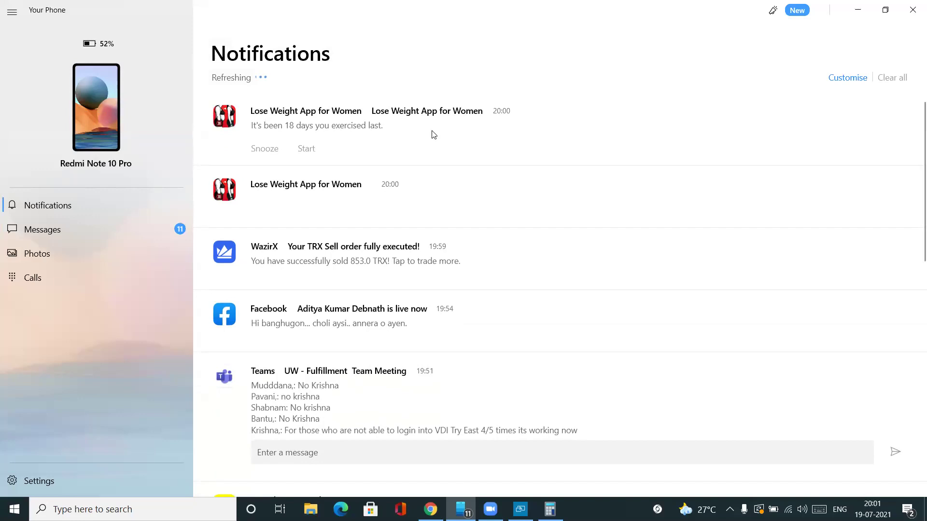
click(91, 233)
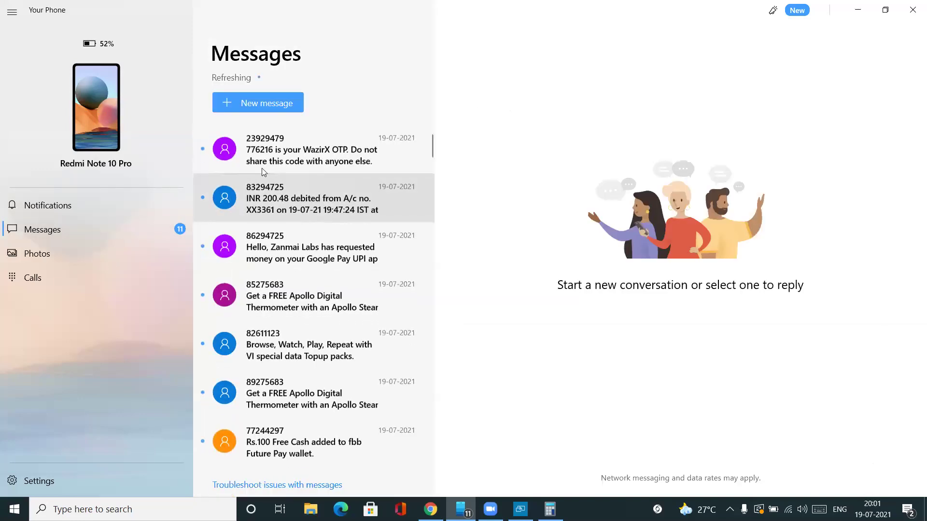
click(293, 145)
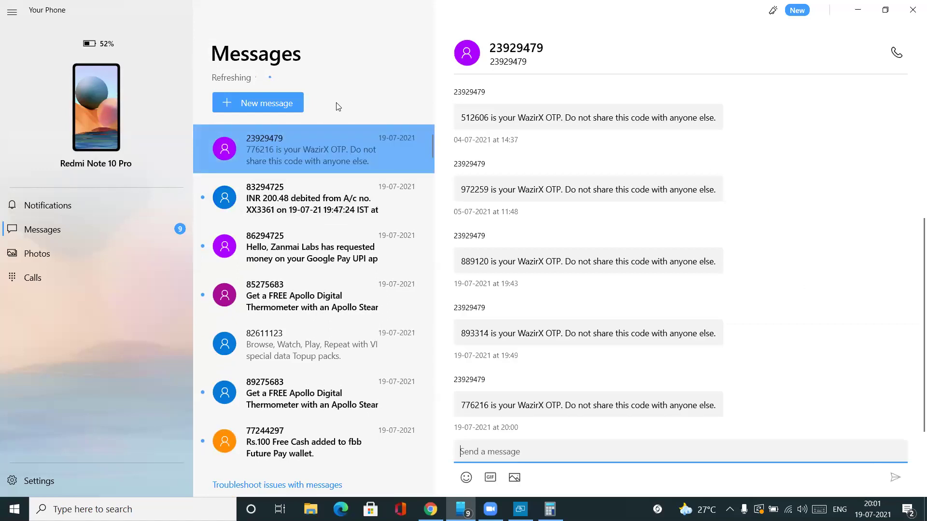
drag(461, 405, 488, 405)
key(ctrl+c)
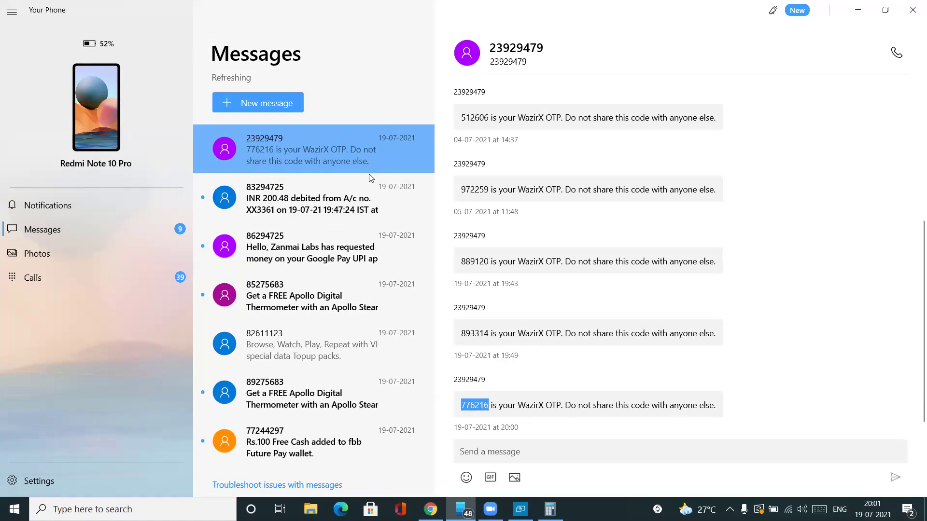
key(alt+Tab)
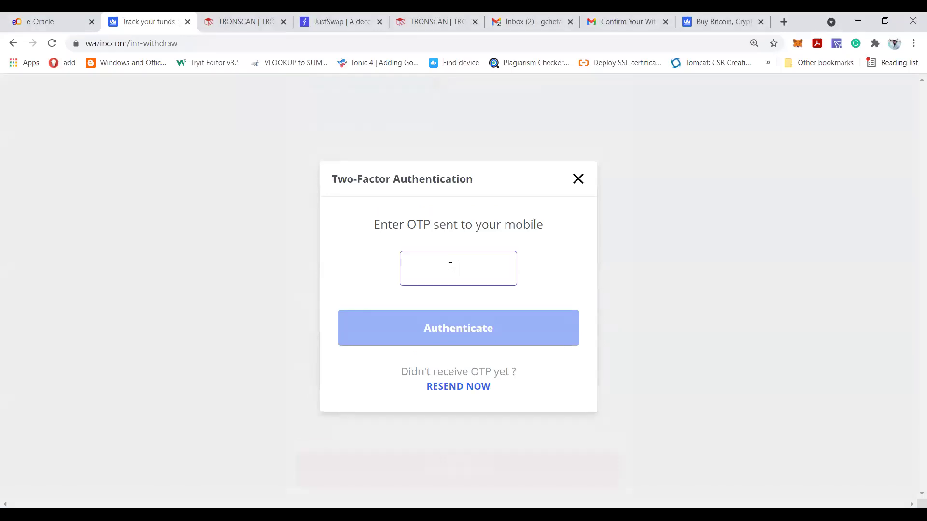
Step: Paste the one-time code into WazirX, authenticate the withdrawal, and switch to the Gmail tab
key(ctrl+v)
click(438, 331)
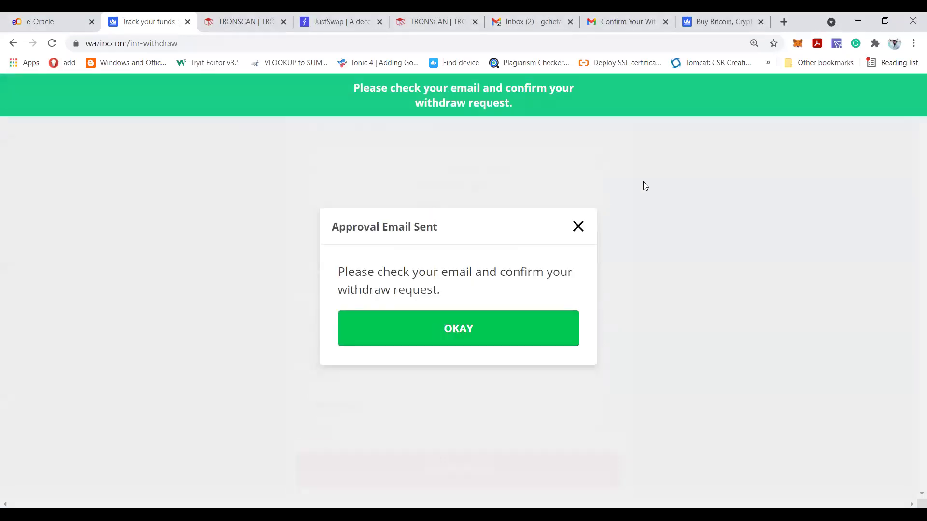
click(718, 63)
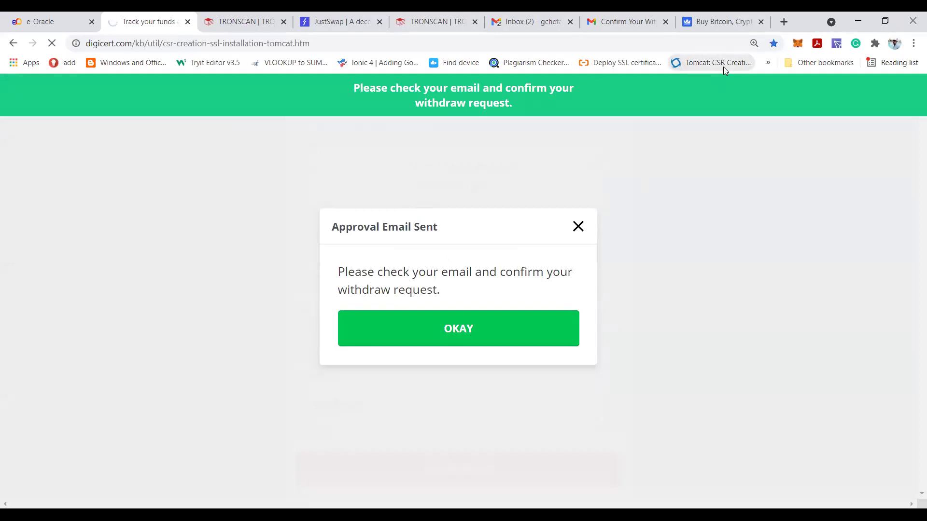
key(ctrl+Tab)
key(ctrl+Tab)
key(ctrl+Tab)
key(ctrl+Tab)
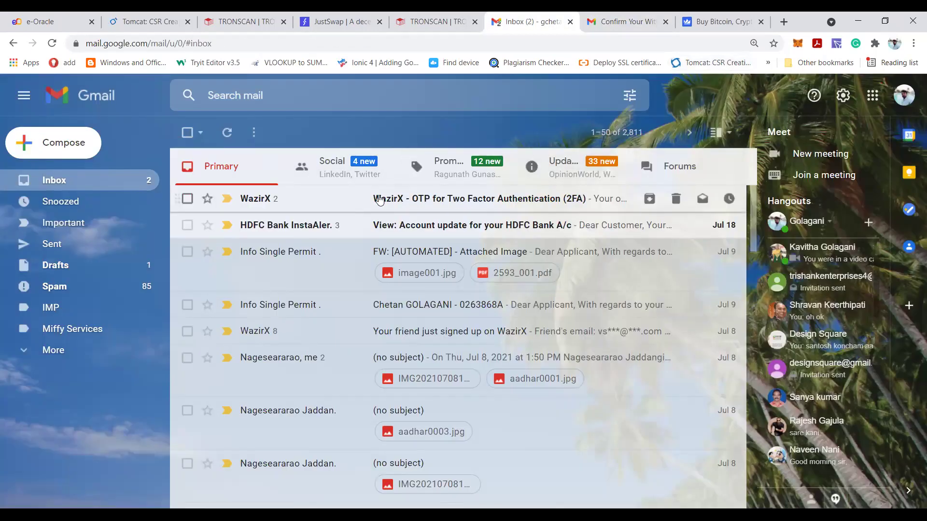
Step: Check the WazirX two-factor email, then return to the inbox and reload it for new mail
click(377, 198)
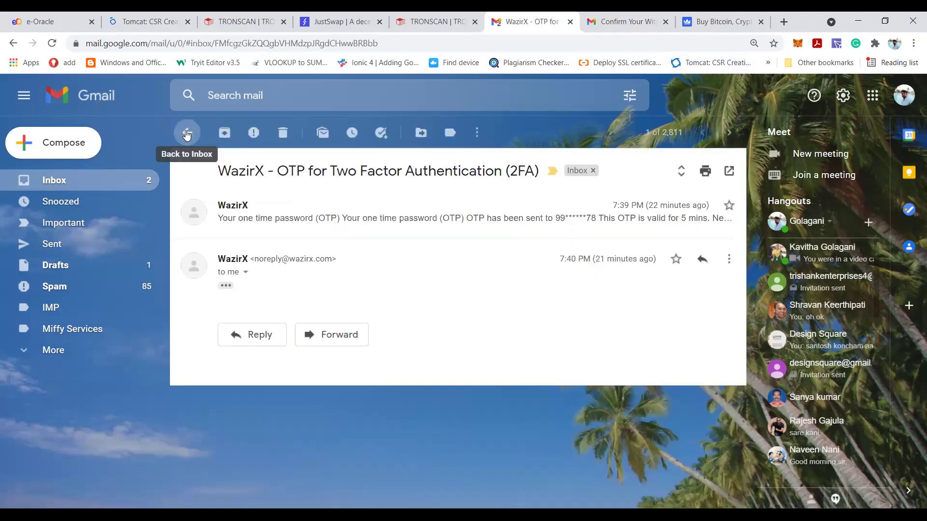
click(186, 138)
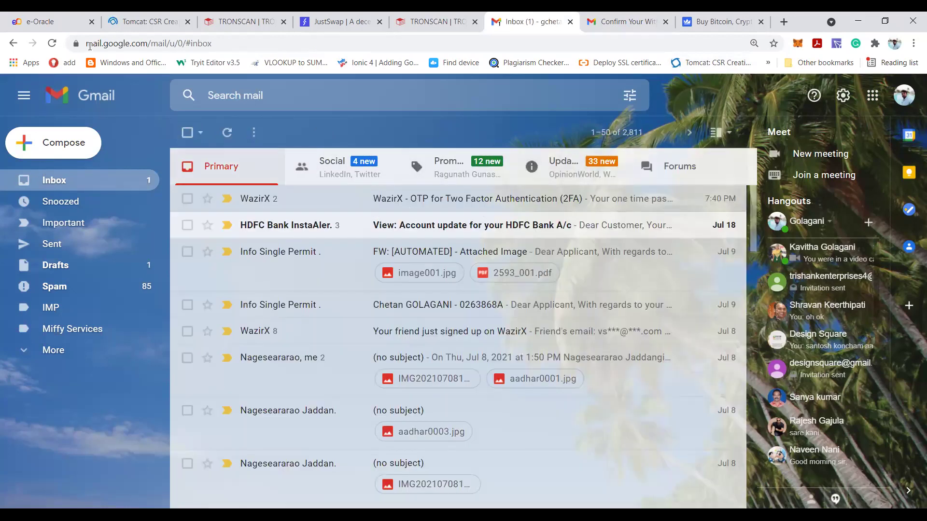
click(52, 44)
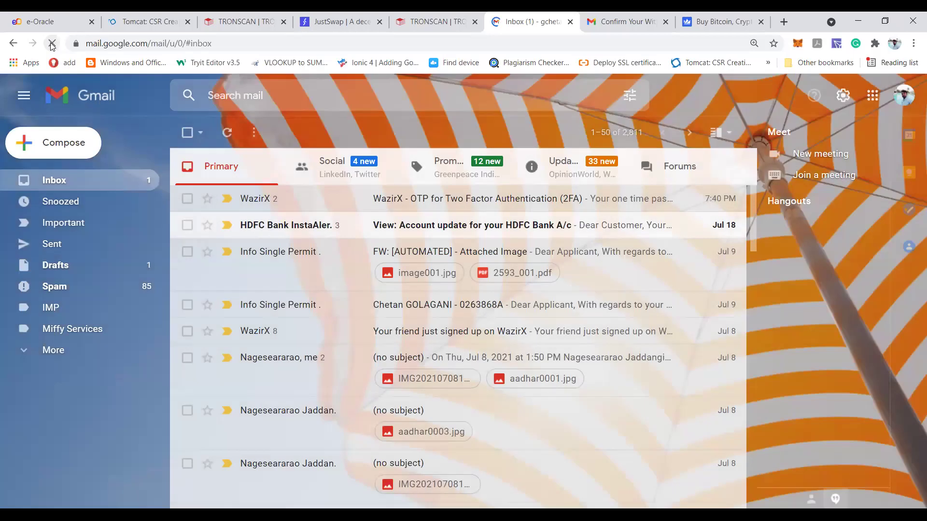
Step: In the Updates category, open the 3562.0 INR withdrawal confirmation email and approve the withdrawal
click(538, 175)
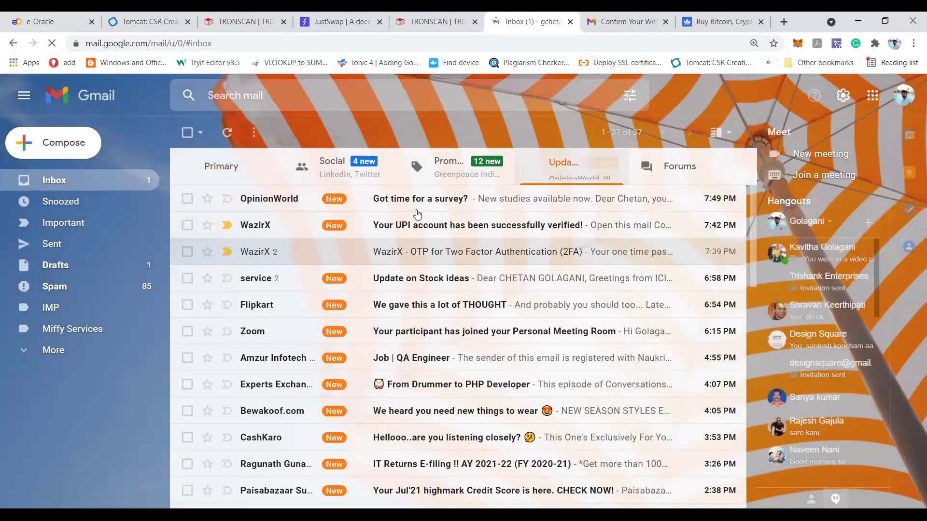
click(387, 226)
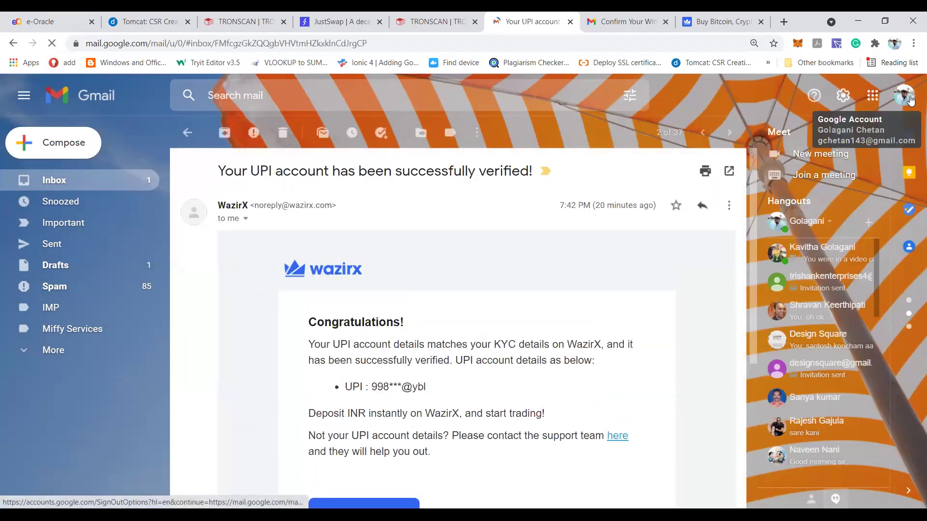
key(ctrl+Tab)
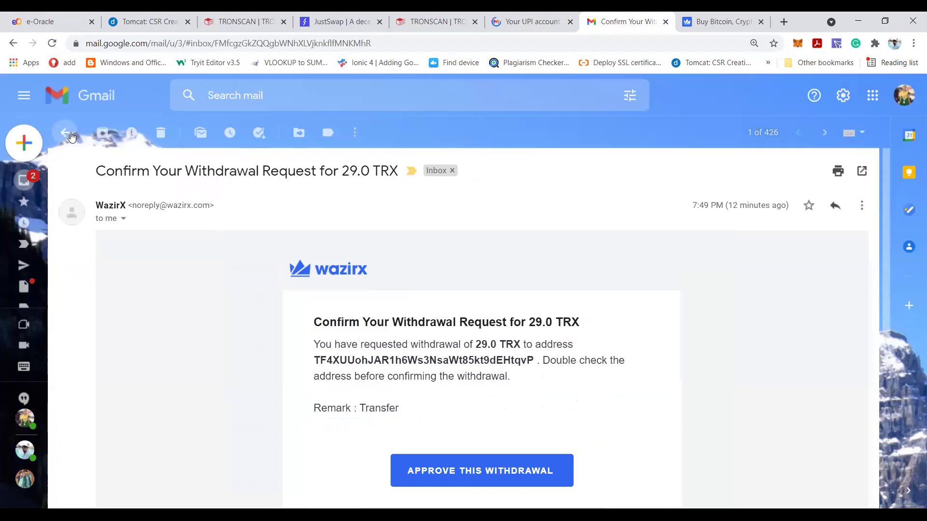
click(70, 136)
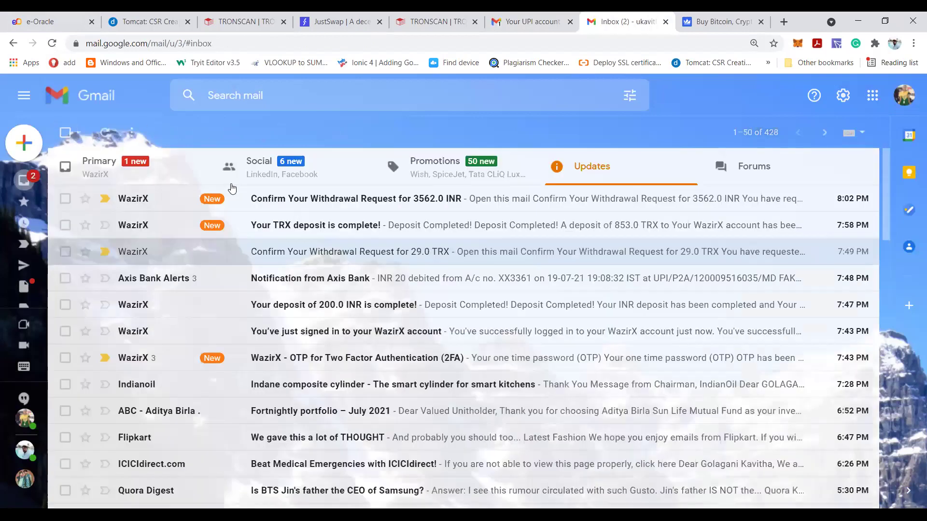
click(268, 202)
click(465, 468)
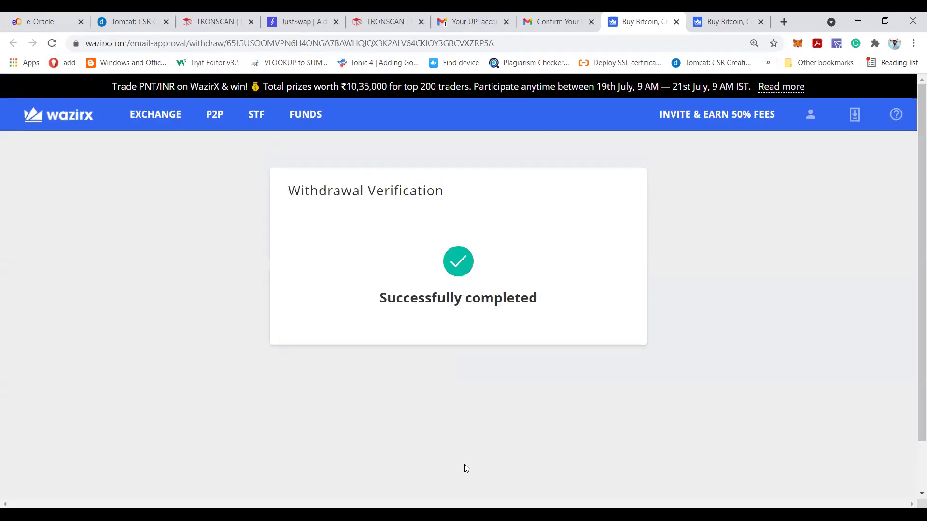
Step: Step back through the browser tabs, leaving the completed WazirX withdrawal verification
key(ctrl+shift+Tab)
key(ctrl+shift+Tab)
key(ctrl+shift+Tab)
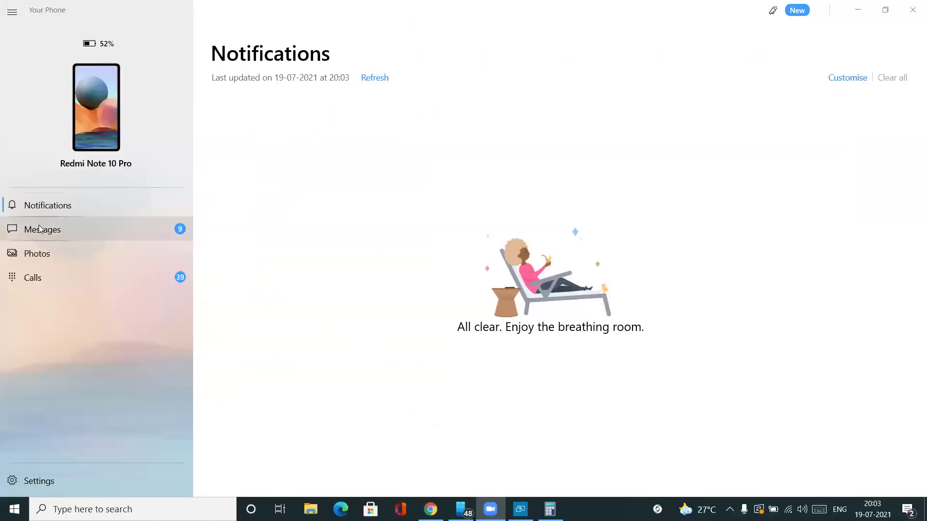
Step: Refresh the Your Phone messages, recheck the WazirX code thread, and return to the Tronscan transaction page
click(39, 229)
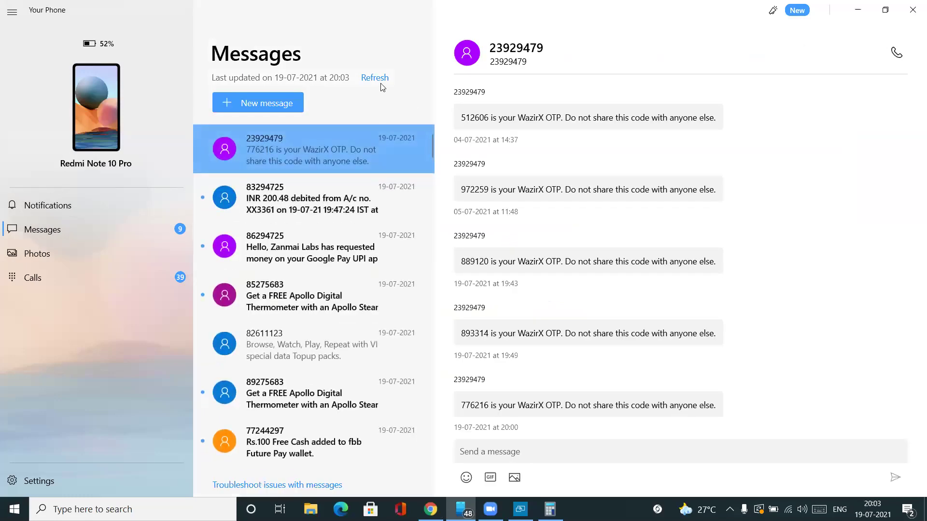
click(378, 80)
click(371, 79)
click(293, 148)
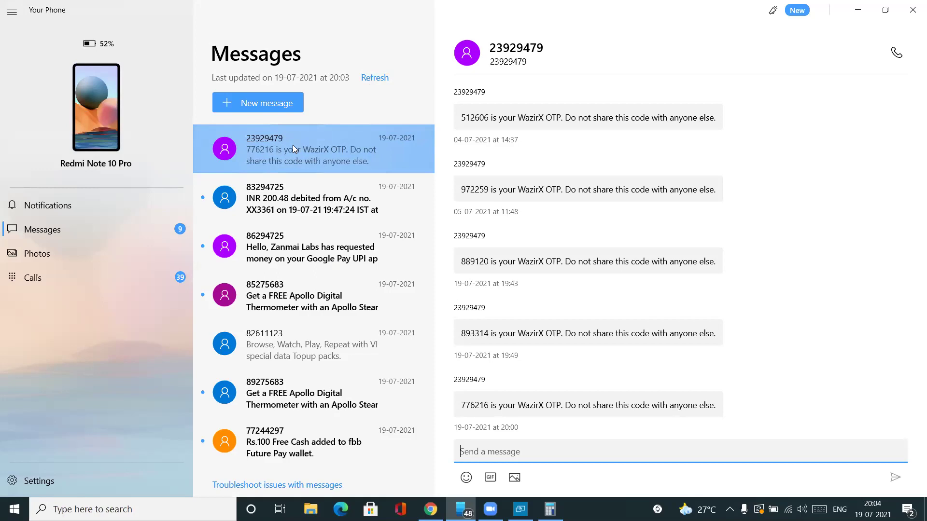
key(alt+Tab)
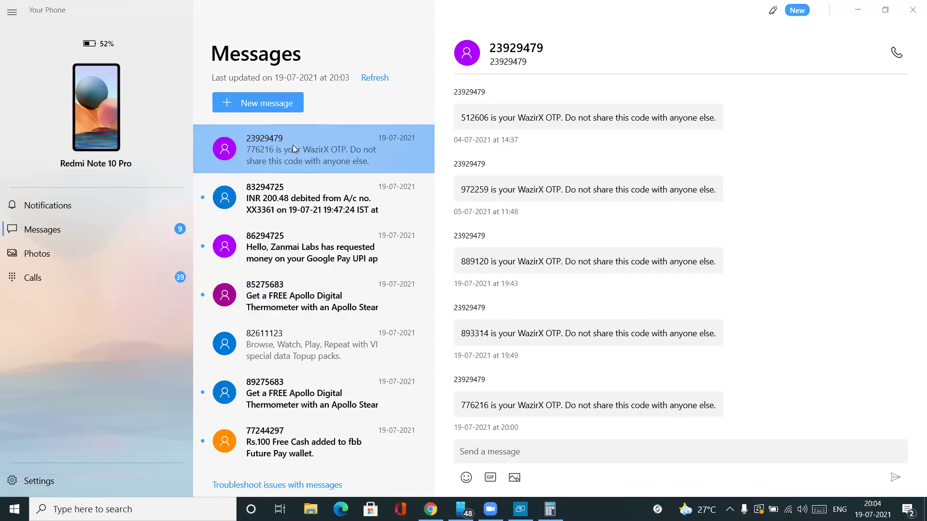
key(alt+Tab)
key(Tab)
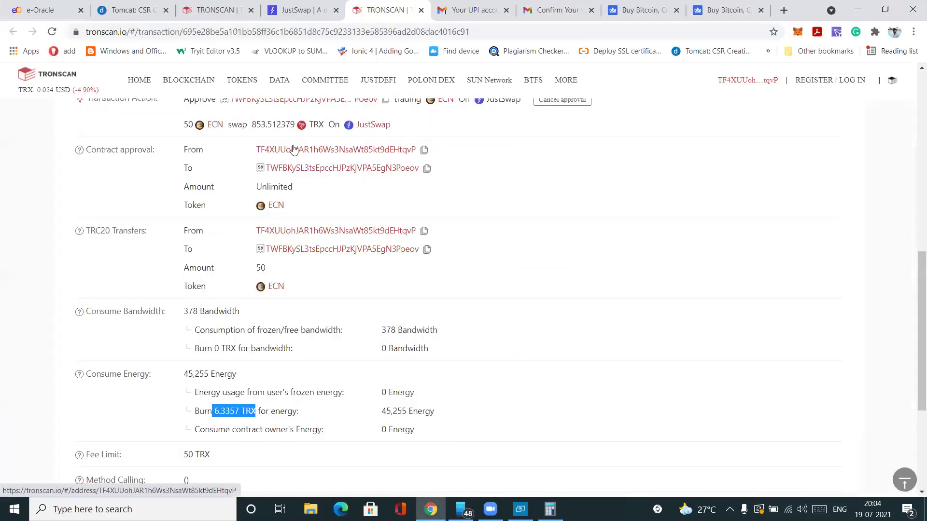
Step: Cycle through the browser tabs until the WazirX Withdrawal Verification page is active
key(ctrl+shift+Tab)
key(ctrl+shift+Tab)
key(ctrl+shift+Tab)
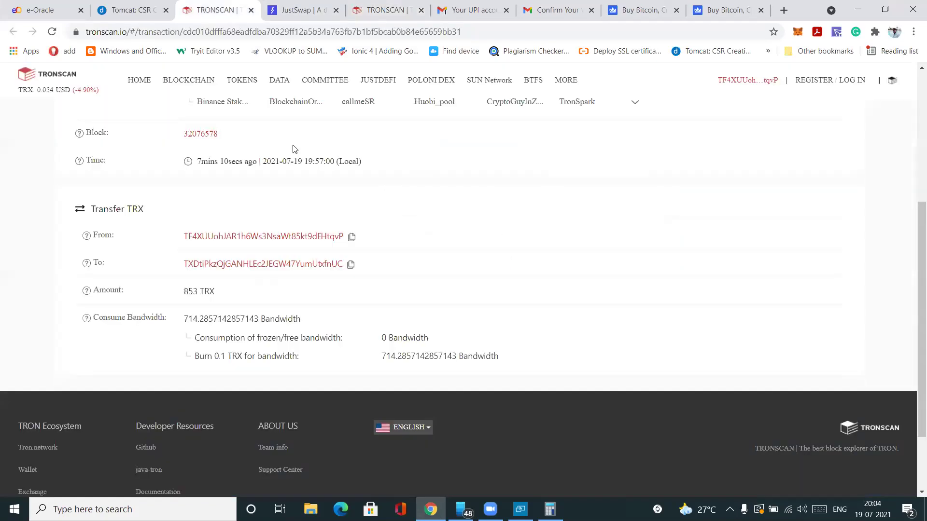
key(ctrl+shift+Tab)
key(ctrl+Tab)
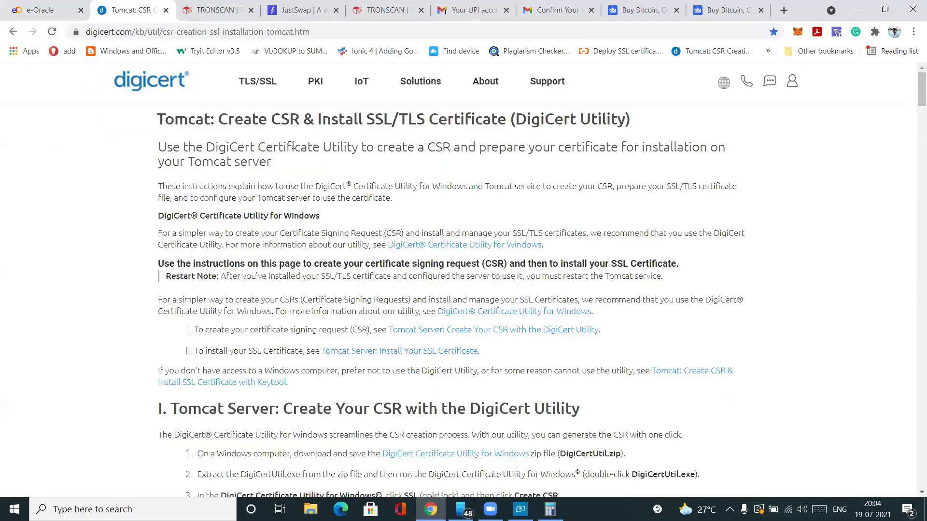
key(ctrl+Tab)
key(ctrl+Tab)
key(ctrl+Tab)
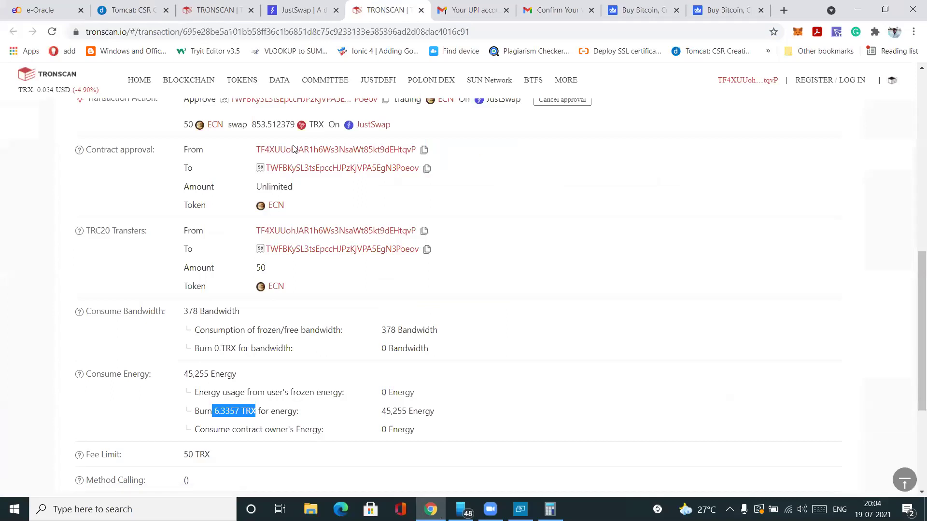
key(ctrl+Tab)
key(ctrl+Tab)
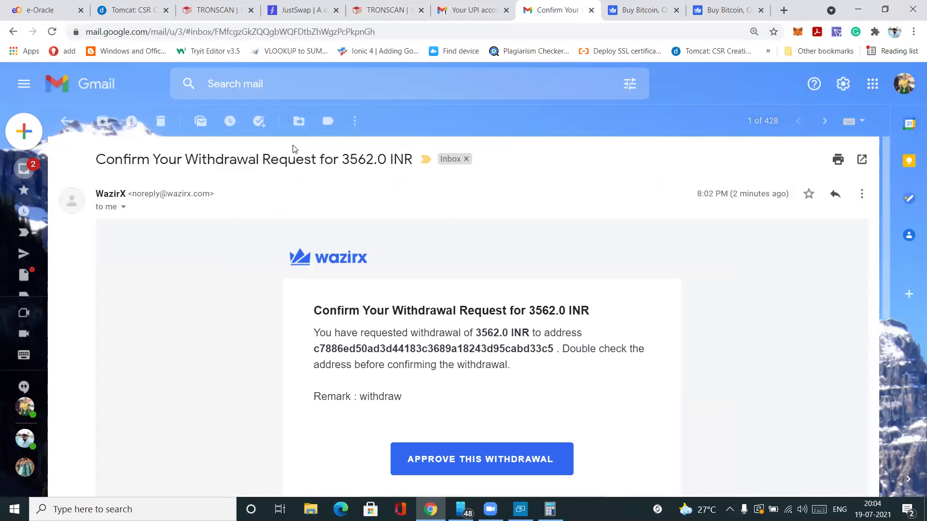
key(ctrl+Tab)
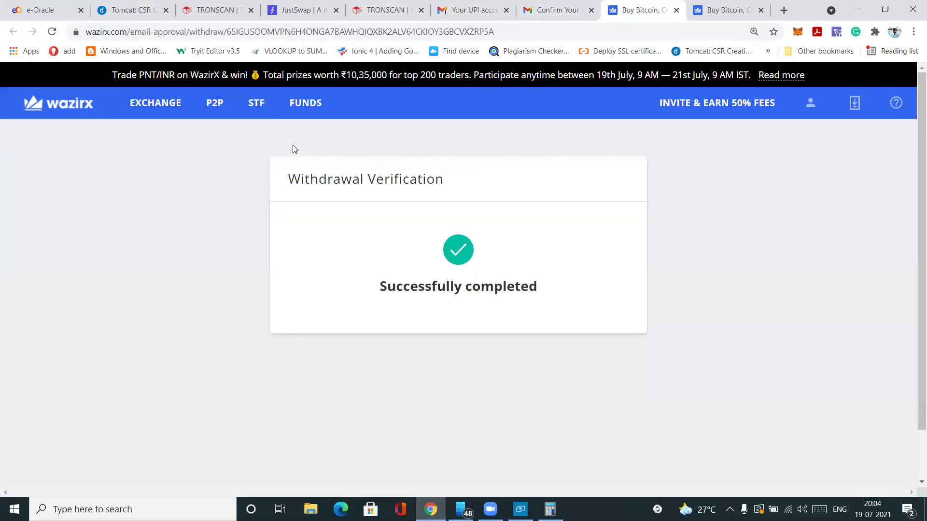
Step: Open the WazirX Funds page, reload it to check the 3,562 INR locked, then open Your Phone
click(313, 100)
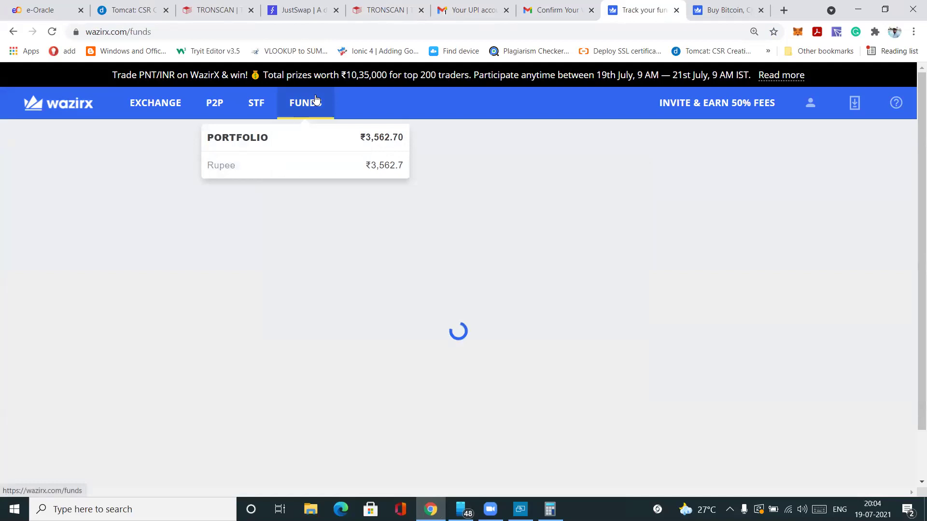
click(52, 31)
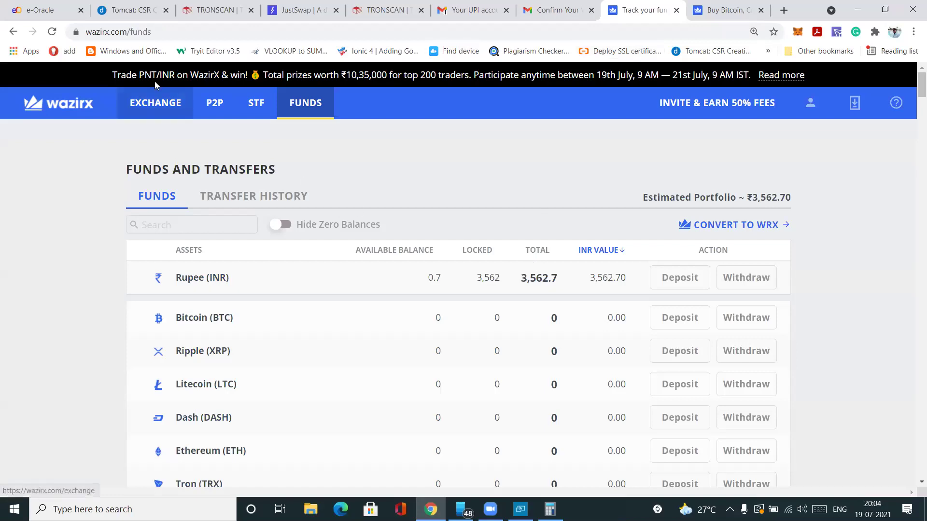
click(52, 32)
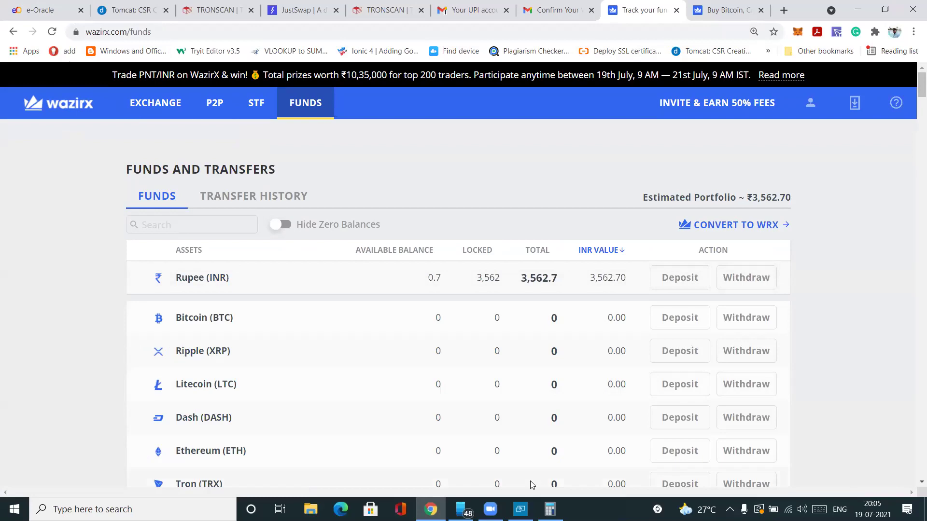
click(462, 509)
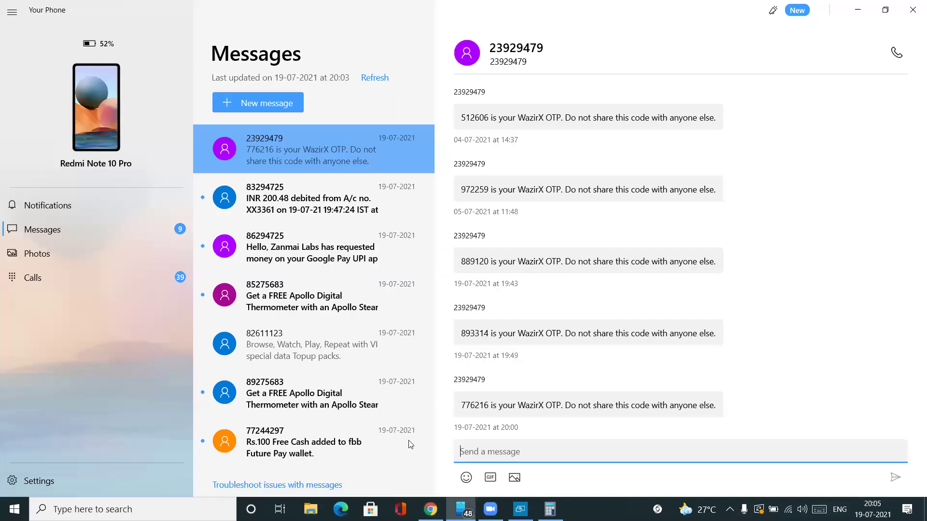
Step: Refresh the phone messages and open the Axis Bank thread confirming INR 3552 credited via IMPS
click(369, 79)
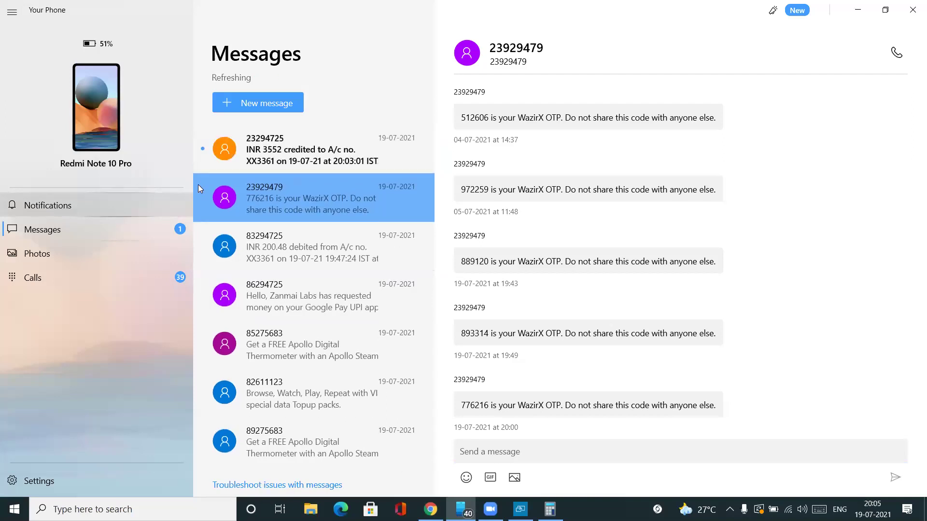
click(286, 154)
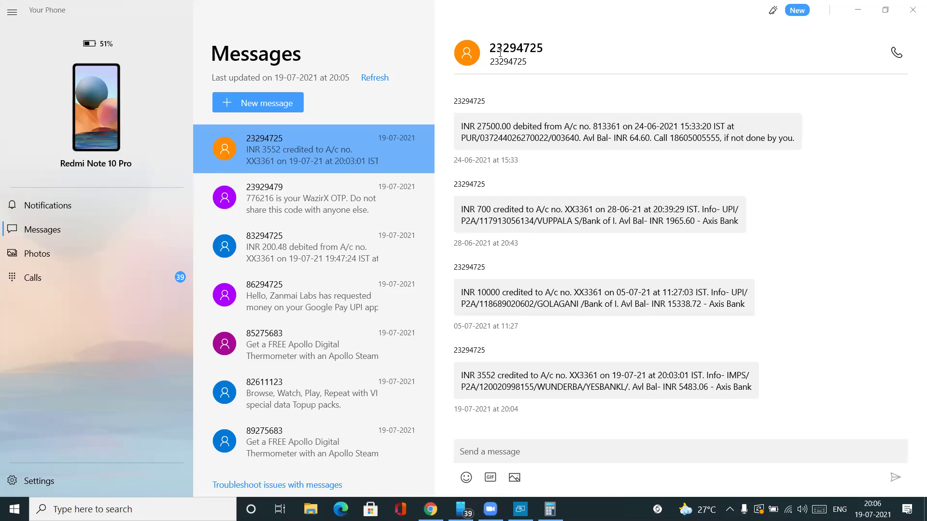
key(alt+Tab)
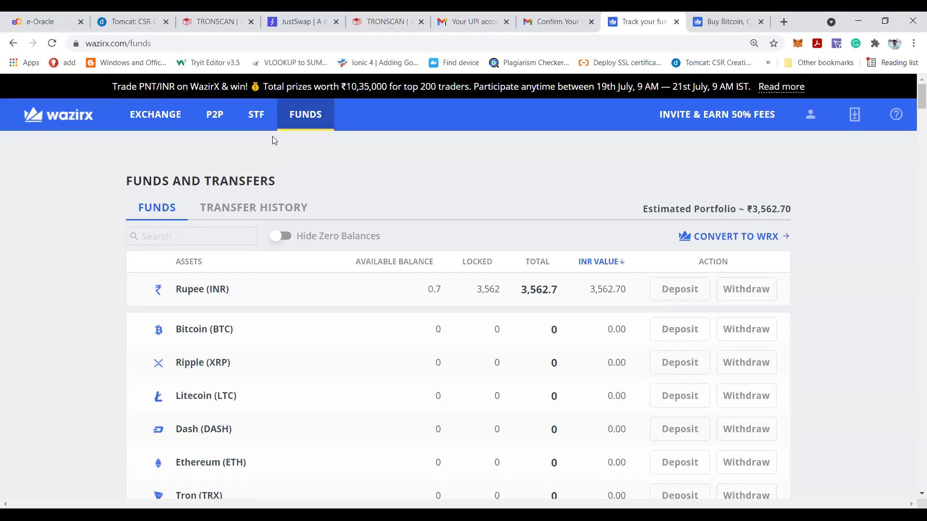
Step: Reload Funds and submit a UPI Instant Deposit of INR 3552 on the Rupee row
click(51, 32)
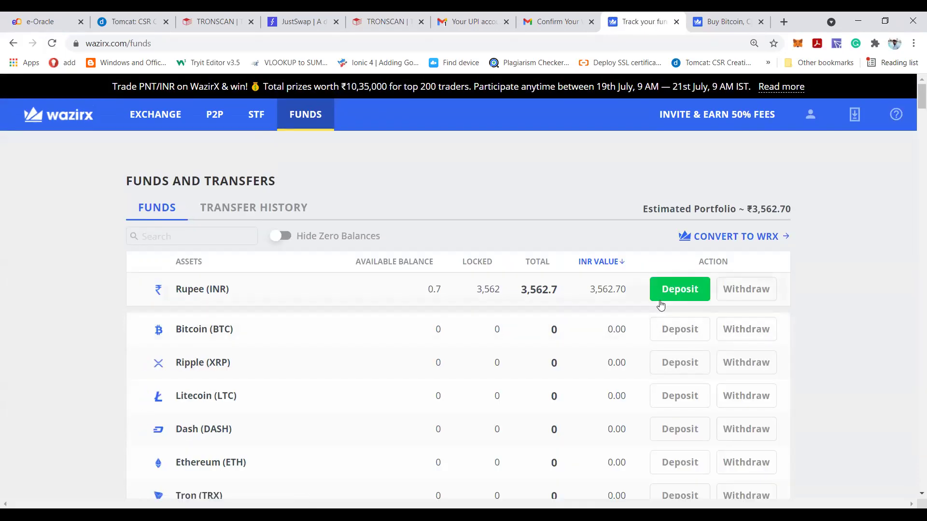
click(660, 303)
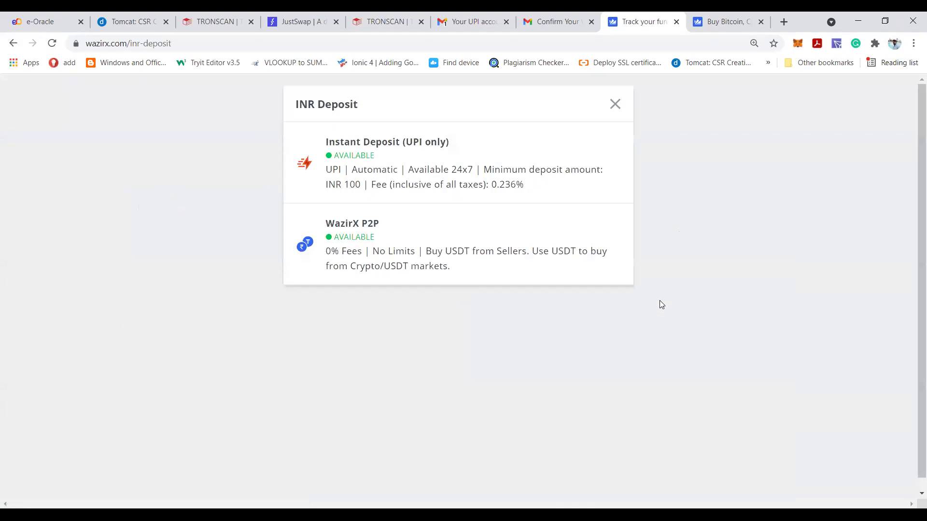
click(468, 168)
click(426, 216)
text(3552)
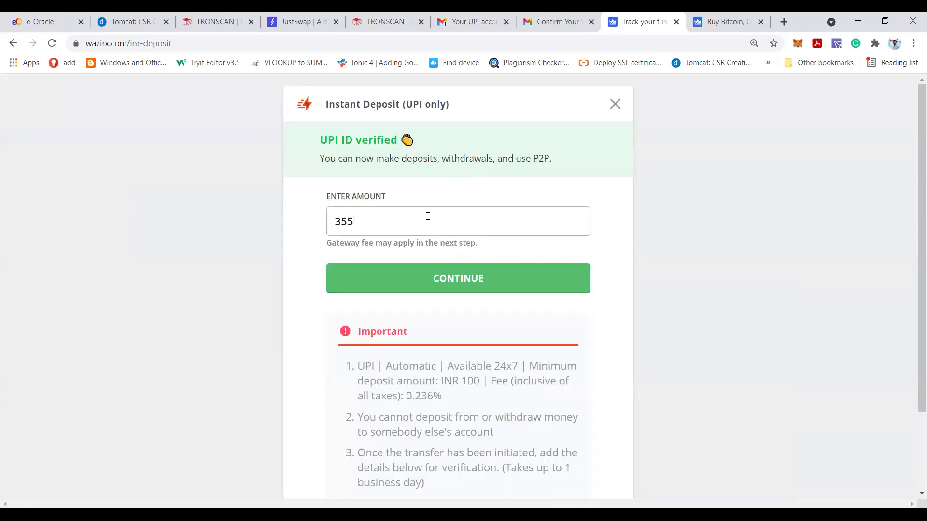
click(462, 286)
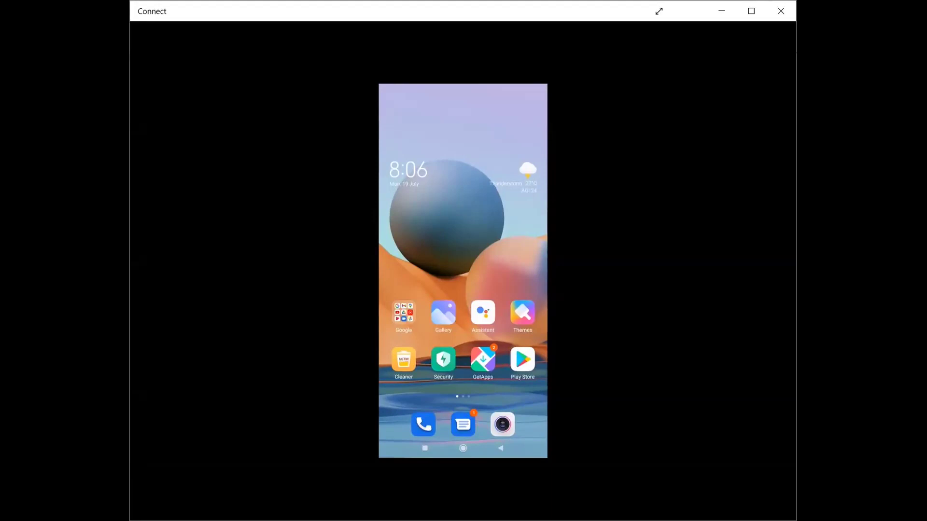
Step: Maximize the Connect window mirroring the phone screen to fill the display
double_click(225, 9)
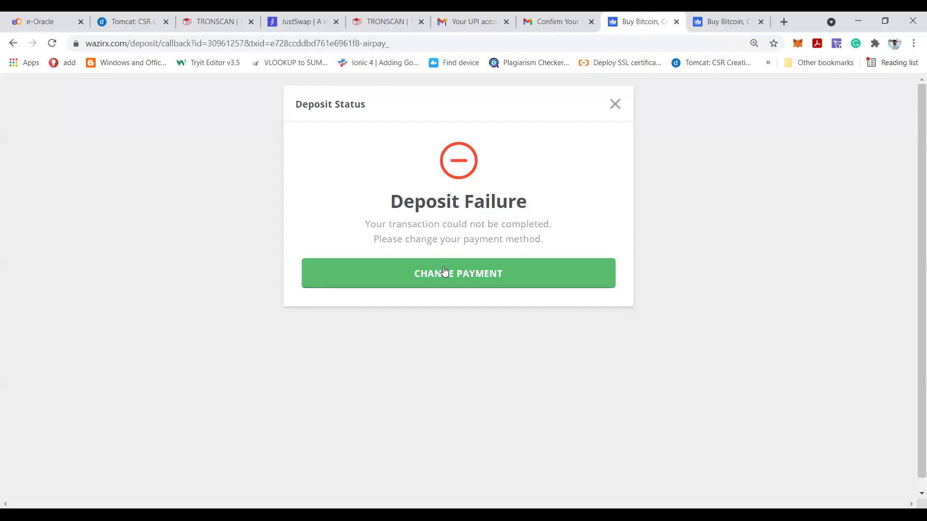
Step: Back out of the failed deposit via Change Payment and close the INR Deposit dialog
click(443, 276)
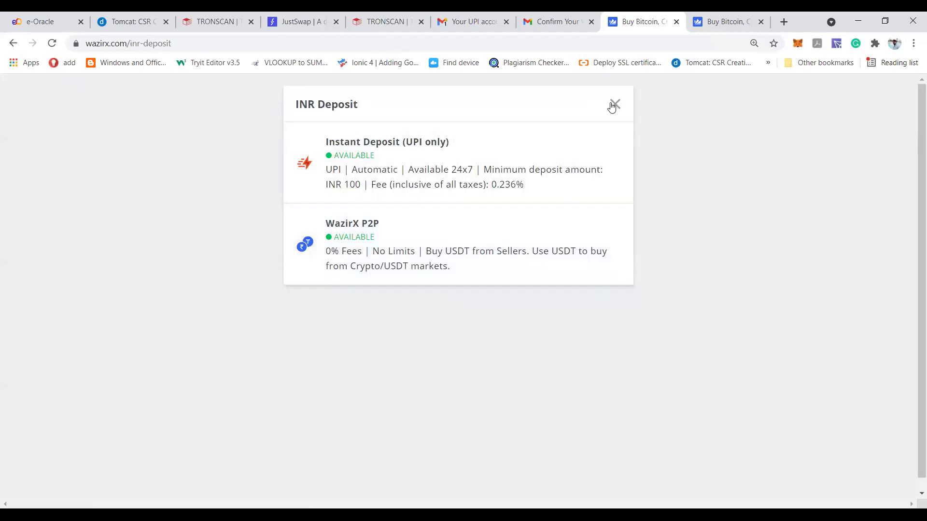
click(613, 105)
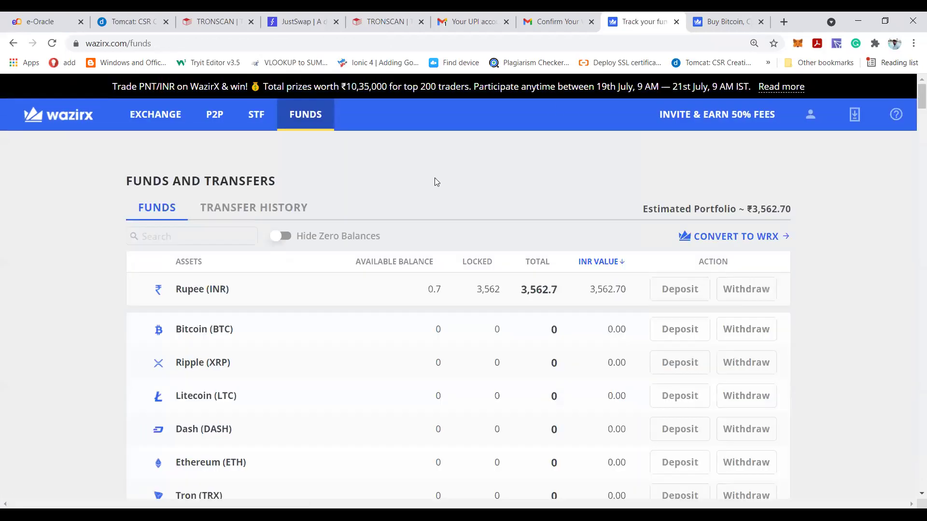
click(52, 44)
click(52, 43)
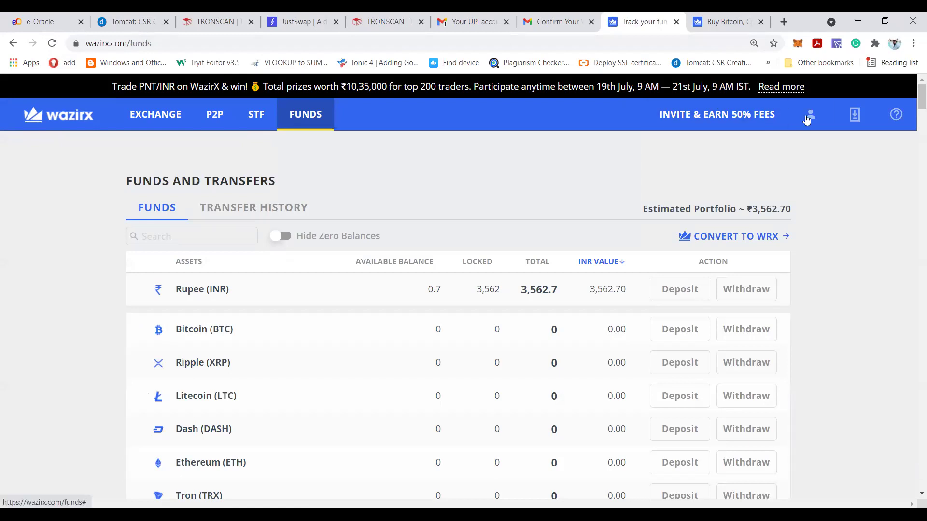
Step: Log out of WazirX on this device only
click(807, 120)
click(729, 307)
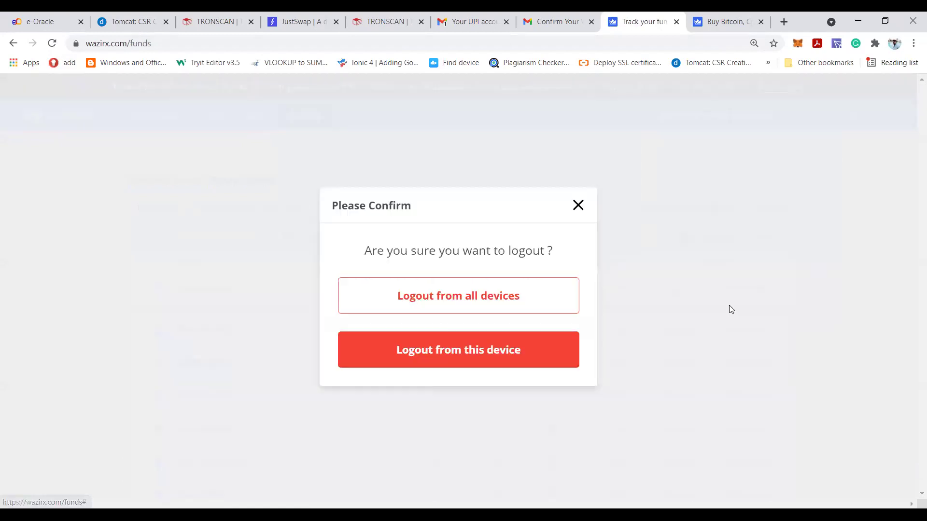
click(453, 360)
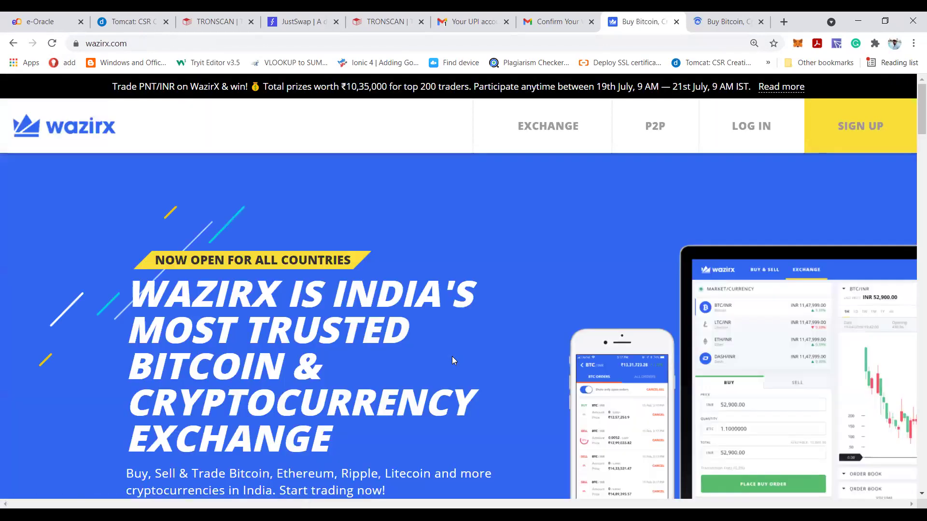
Step: On the login page, enter the account email, correcting the typo in its domain
click(756, 125)
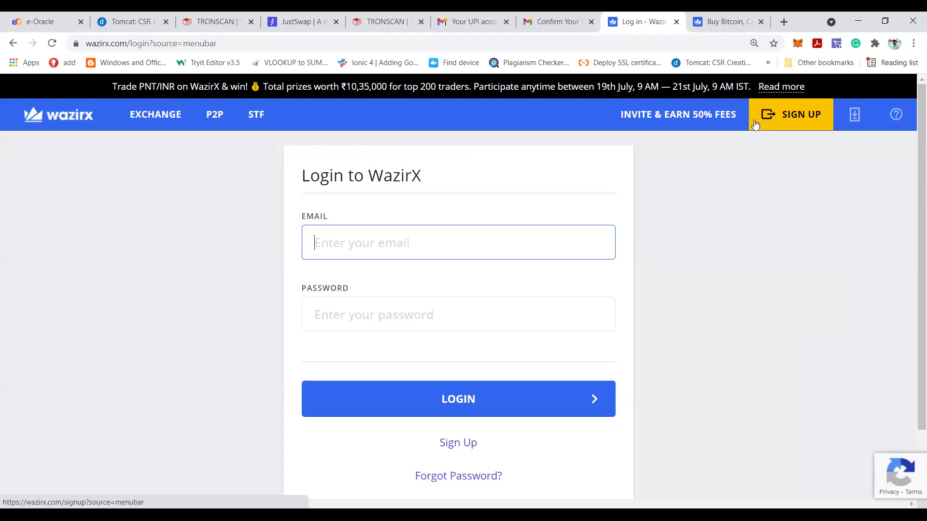
key(Tab)
key(shift+Tab)
key(Right)
key(Left)
key(Left)
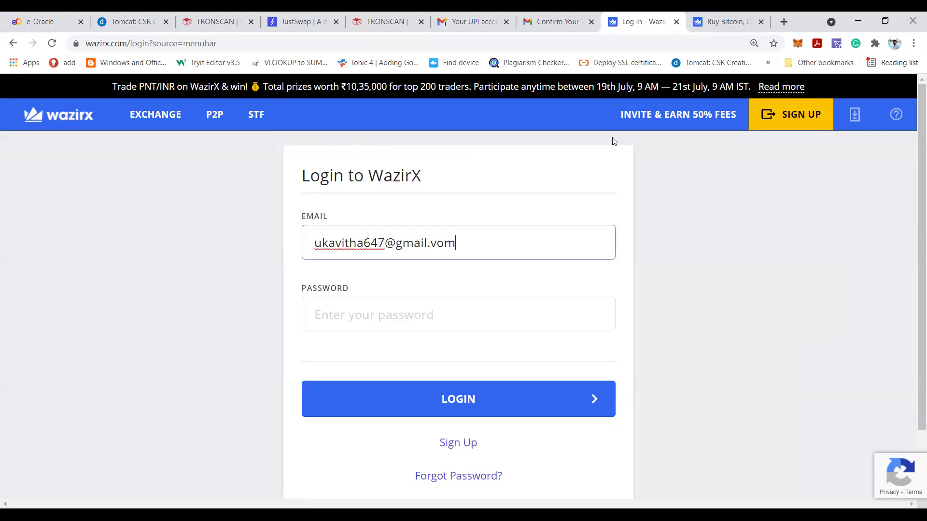
key(BackSpace)
text(c)
key(Tab)
Step: Enter the account password, submit, and authenticate with the two-factor code
text(******)
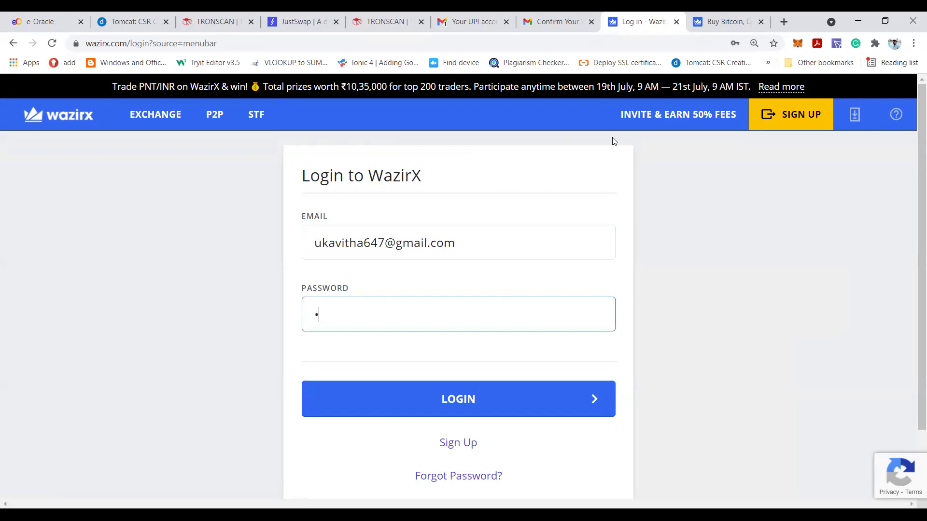
key(BackSpace)
key(BackSpace)
key(BackSpace)
key(BackSpace)
key(BackSpace)
key(BackSpace)
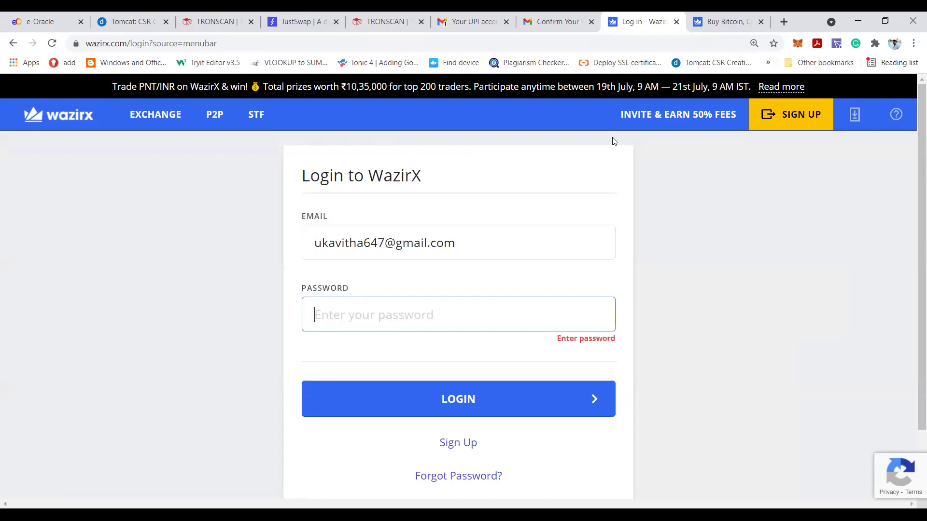
text(*********)
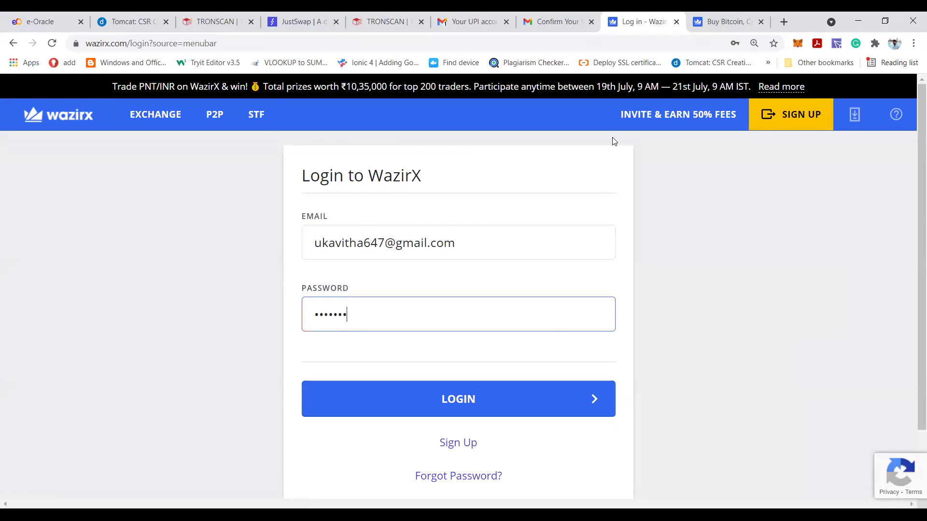
key(Return)
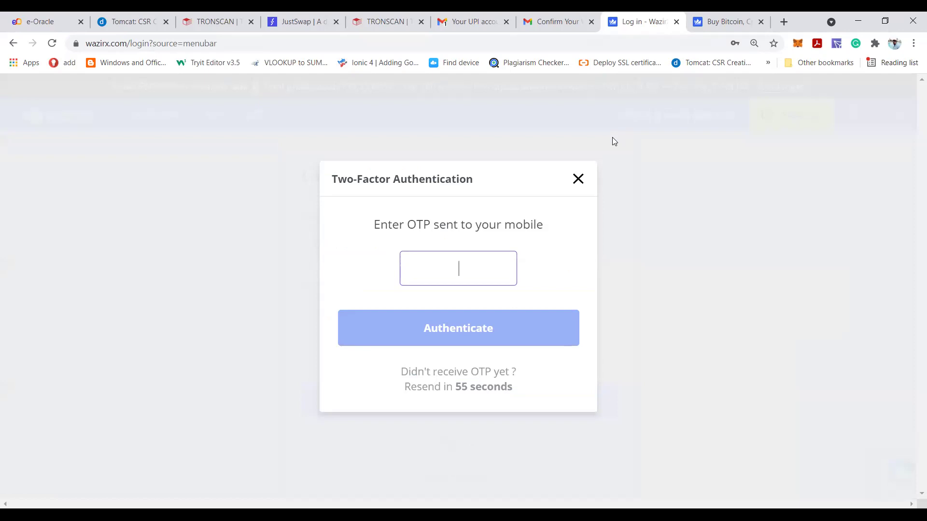
click(481, 326)
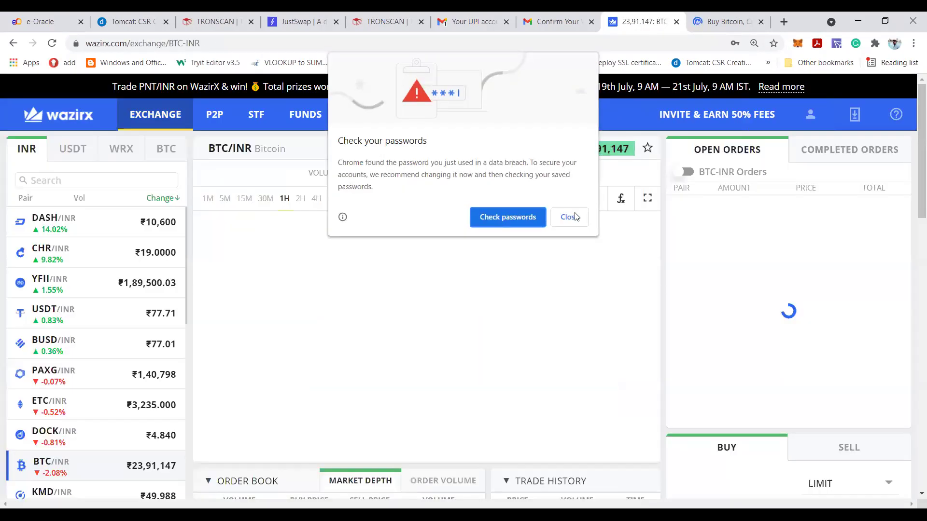
Step: Dismiss the breached-password warning, reload the Funds page and show the transfer history
click(568, 216)
click(296, 112)
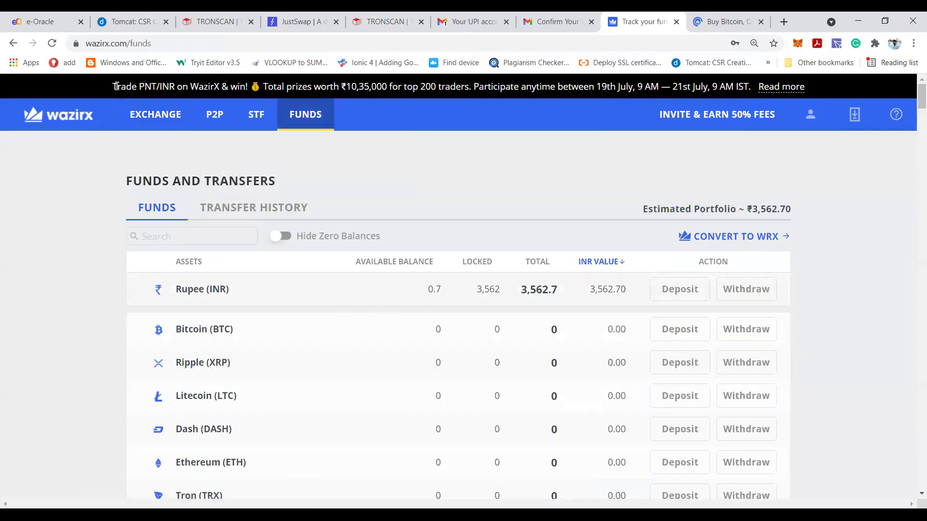
click(52, 43)
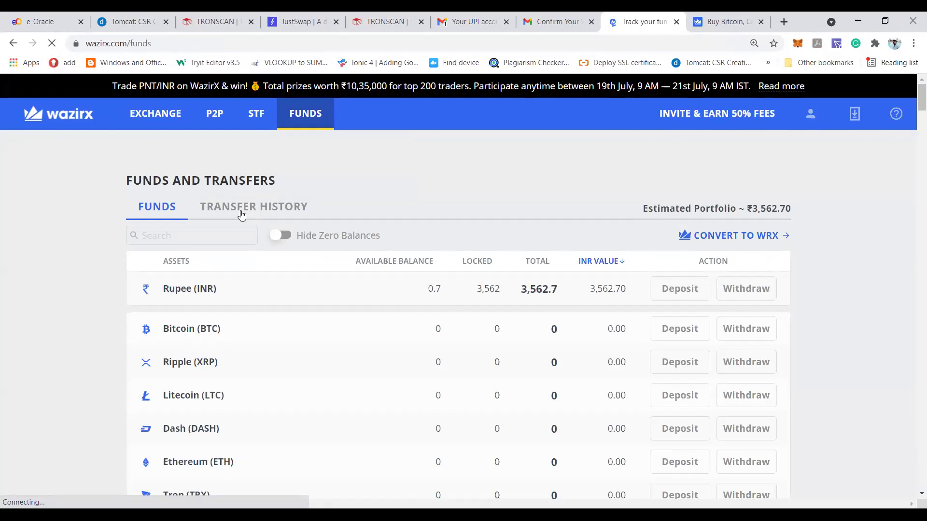
click(242, 213)
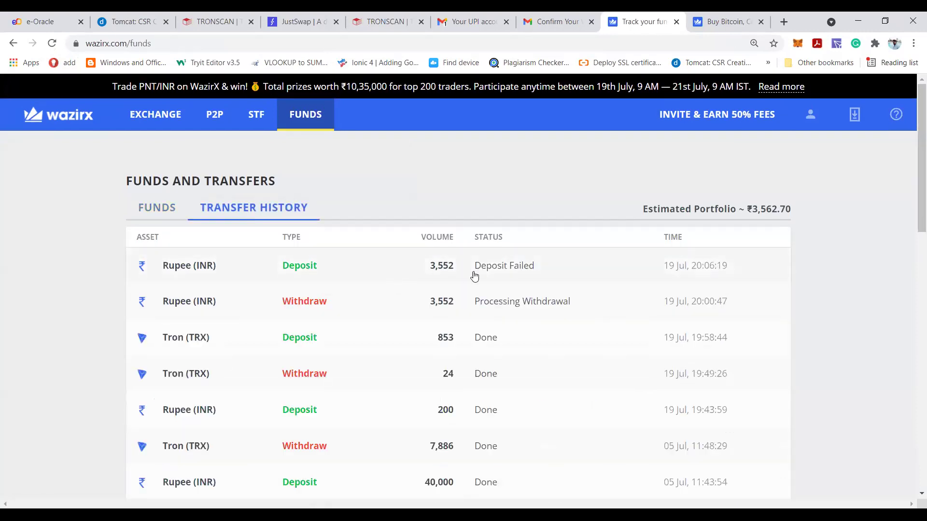
Step: Inspect the details of the failed 3,552 INR deposit and the processing withdrawal
drag(473, 267, 548, 269)
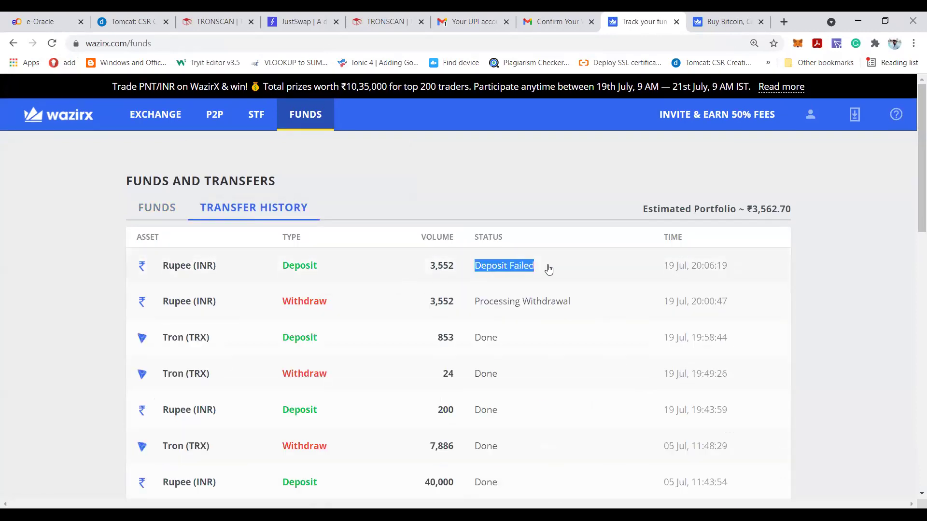
click(549, 268)
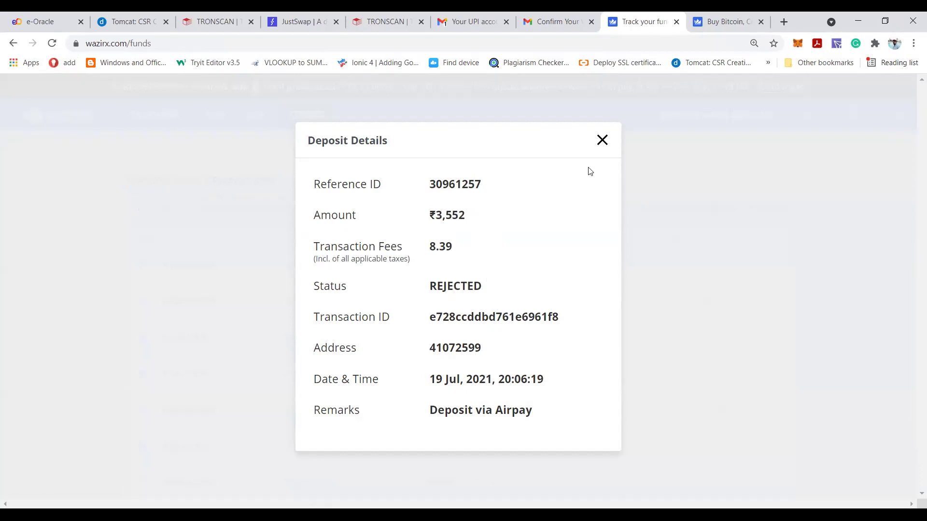
click(601, 140)
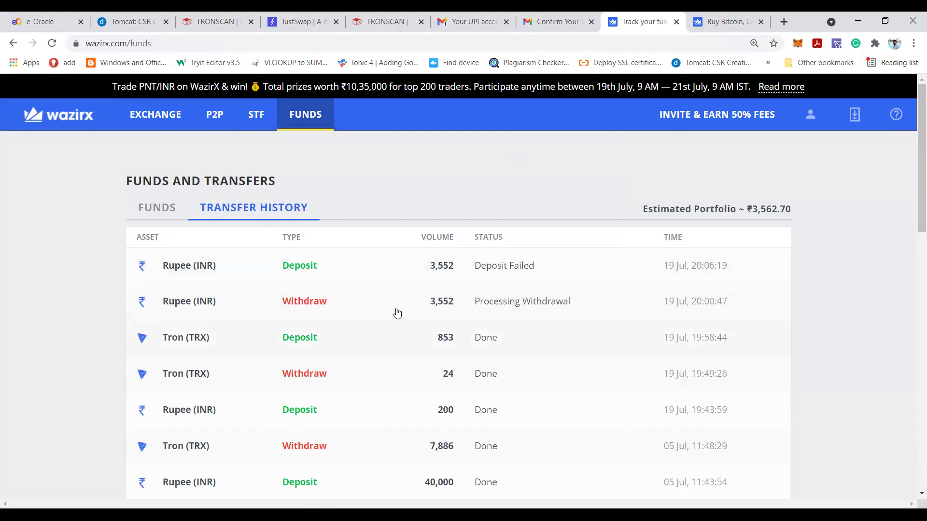
drag(474, 303, 595, 304)
click(596, 304)
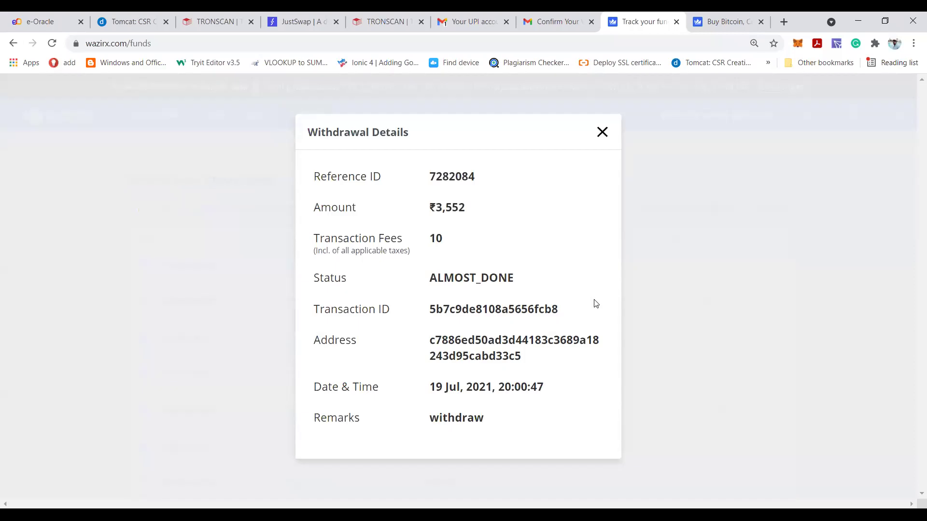
click(602, 133)
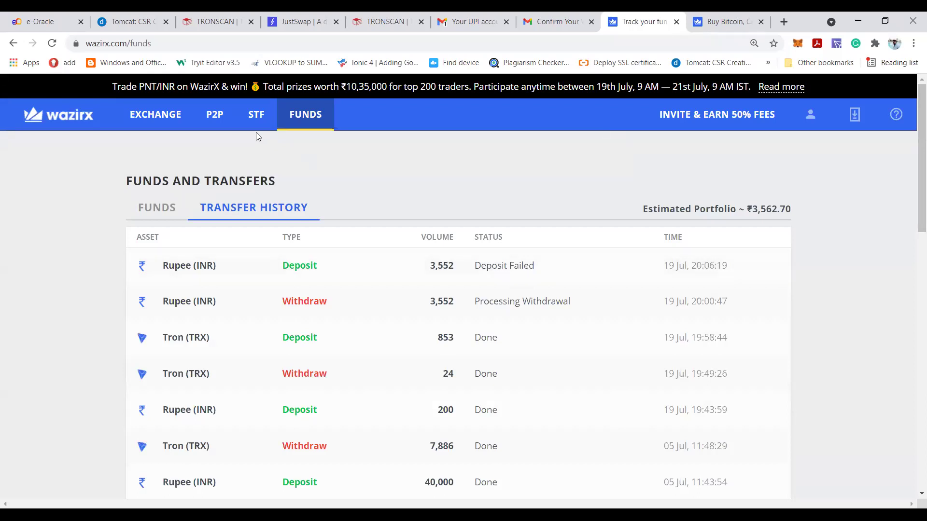
Step: Reload the funds until the ₹3,552 withdrawal shows Done and only 0.7 INR remains
click(51, 44)
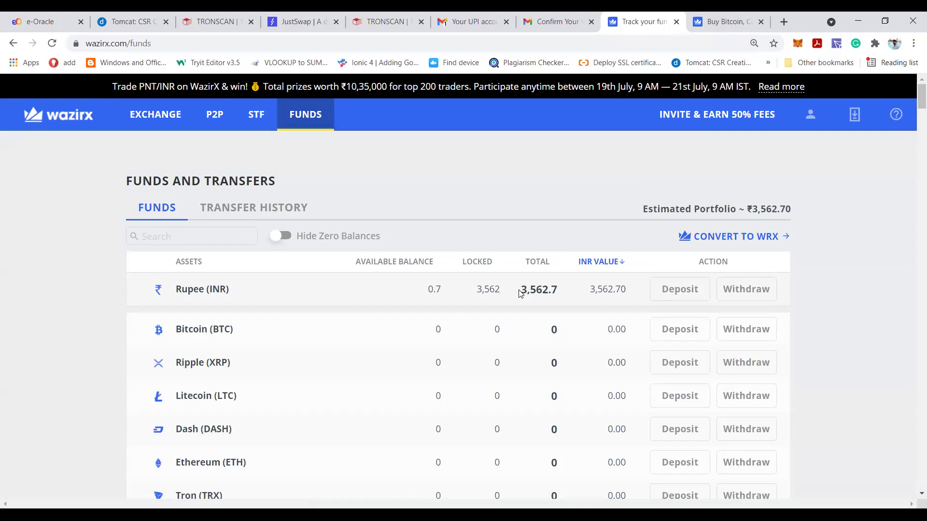
drag(519, 292, 564, 293)
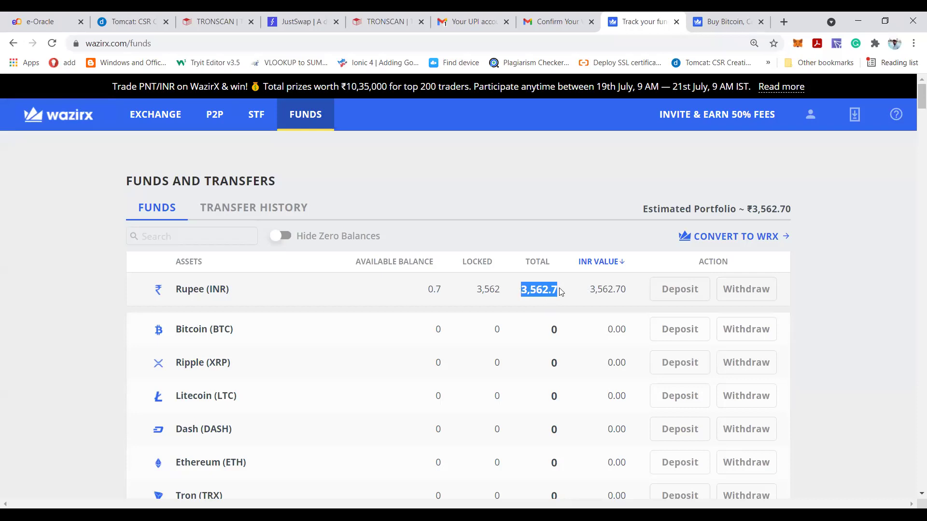
click(52, 43)
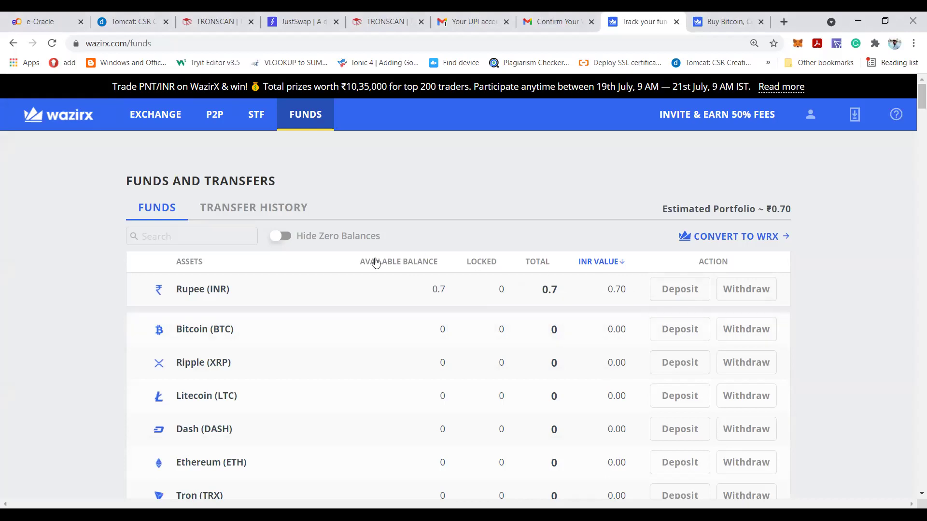
click(273, 210)
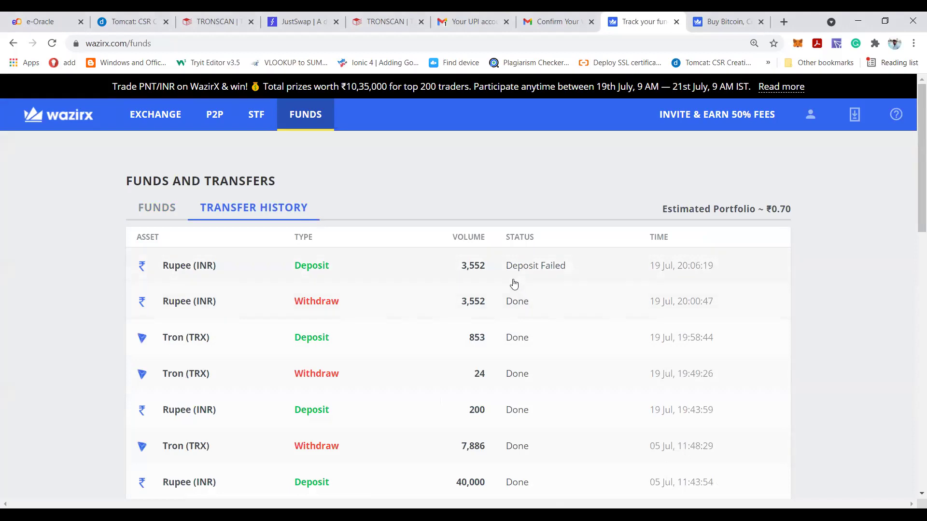
click(159, 210)
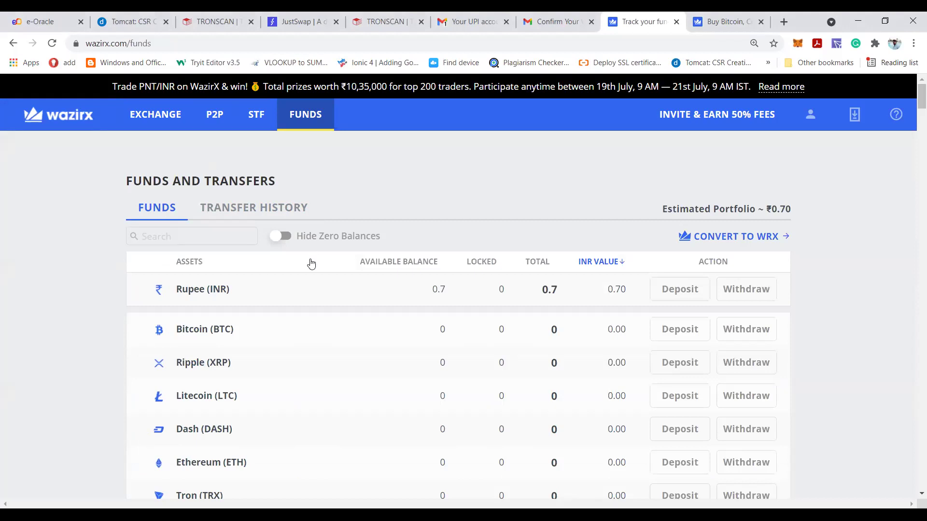
Step: Check the 853 TRX transfer details in TronLink, then launch JustSwap from the wallet
click(147, 124)
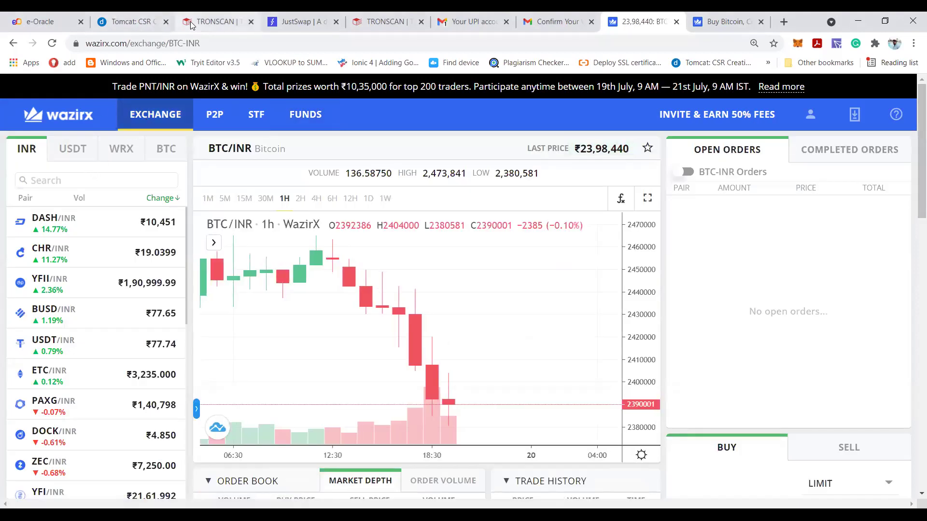
click(837, 45)
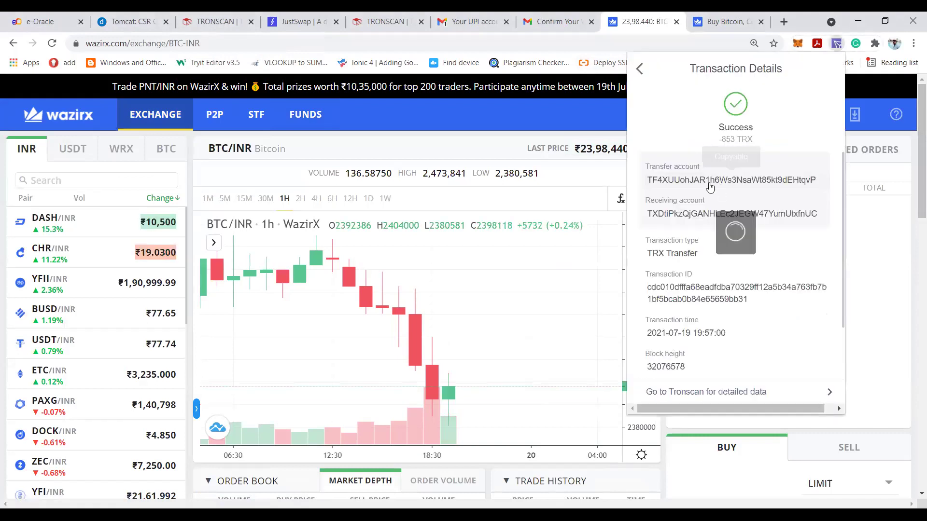
click(640, 70)
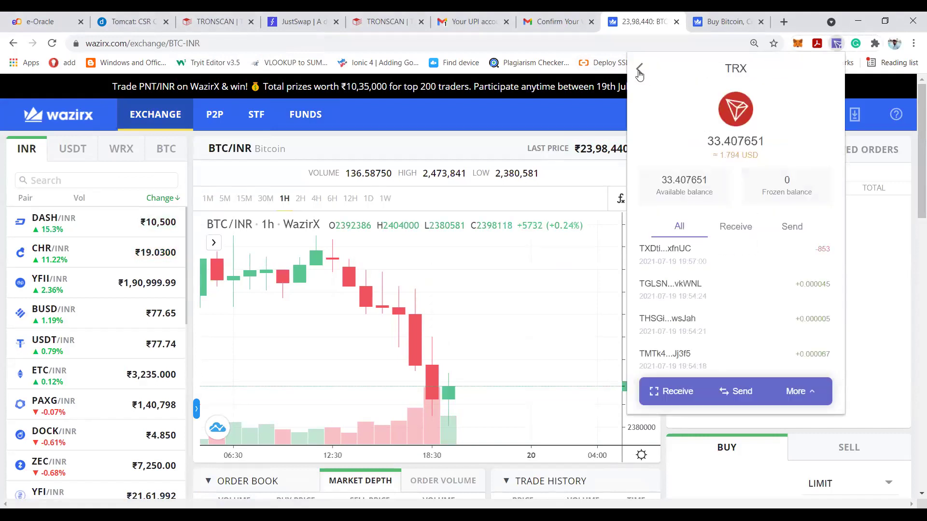
click(640, 70)
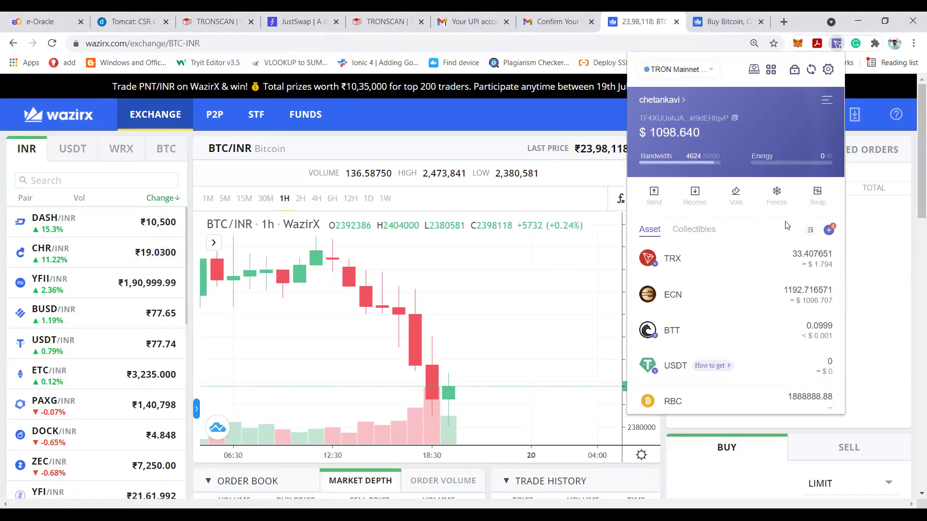
click(817, 193)
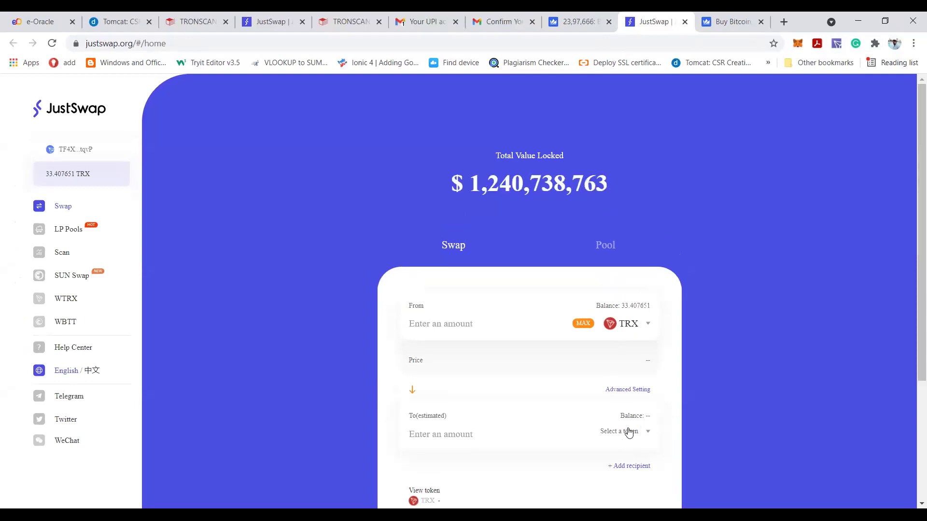
Step: Set up a swap of the maximum 13.407651 TRX into ECN
click(626, 436)
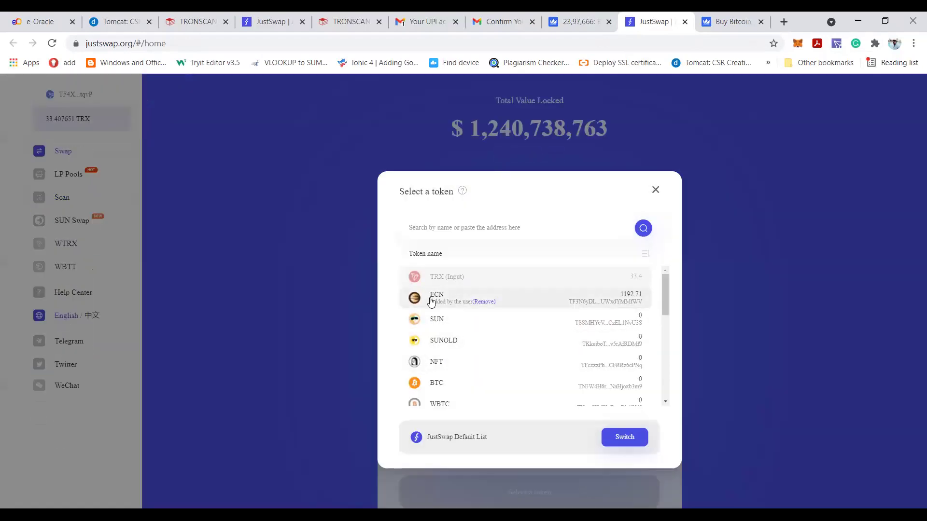
click(431, 299)
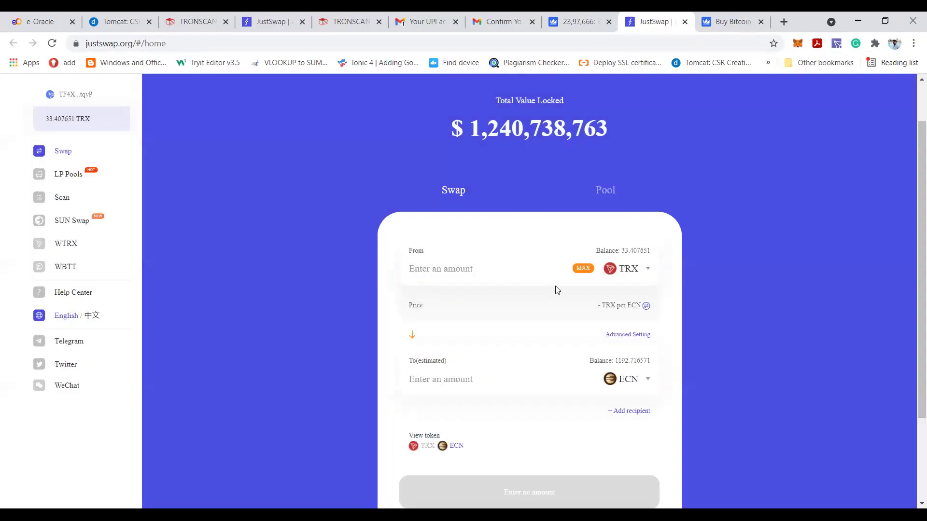
click(584, 273)
drag(621, 259, 642, 257)
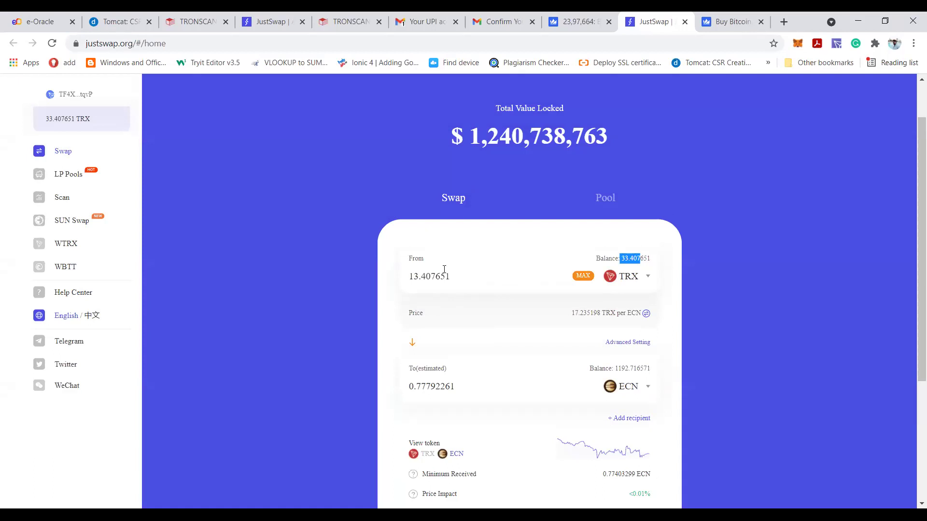
drag(409, 277, 458, 280)
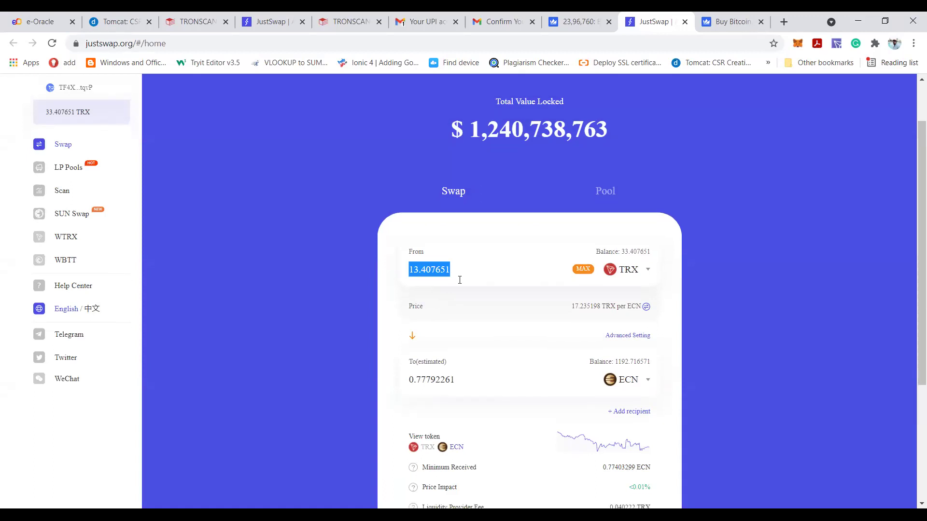
scroll(459, 283, down, 4)
Step: Review the swap confirmation without swapping and check the 1192.716571 ECN balance
click(511, 368)
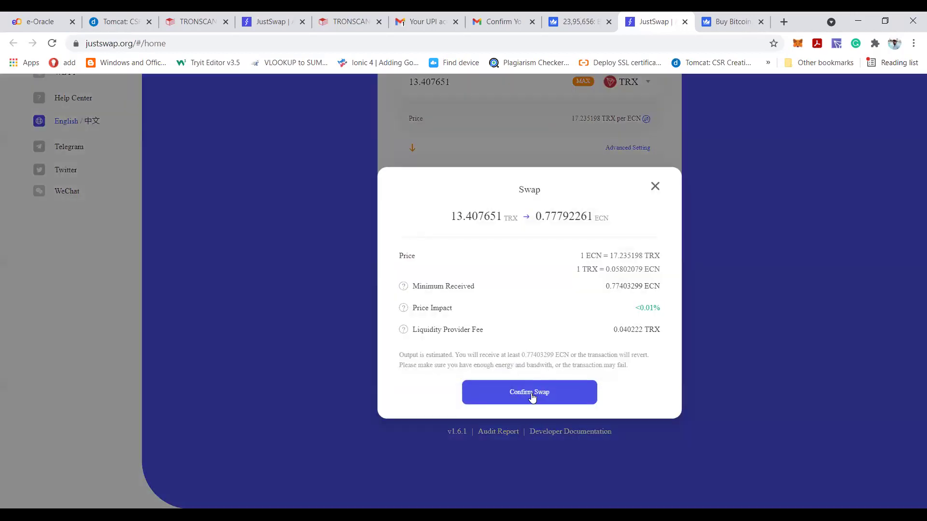
click(656, 186)
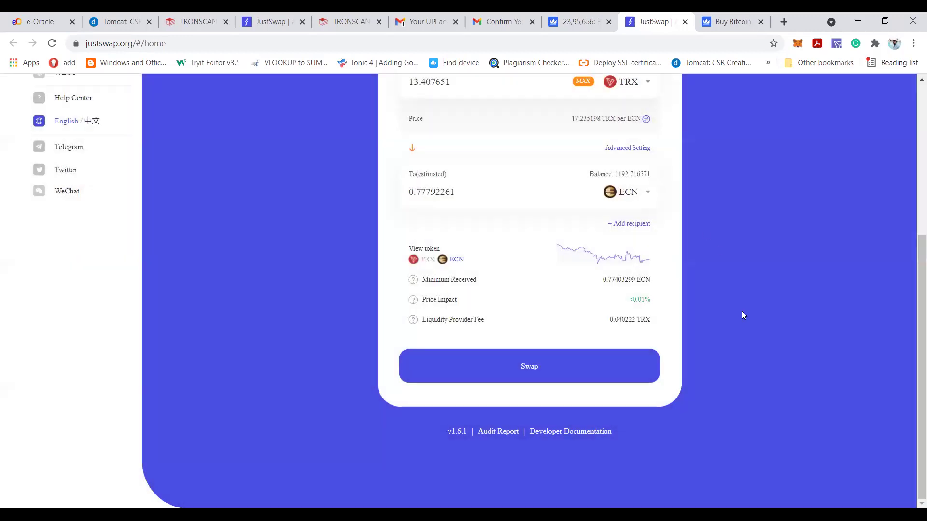
scroll(512, 169, up, 2)
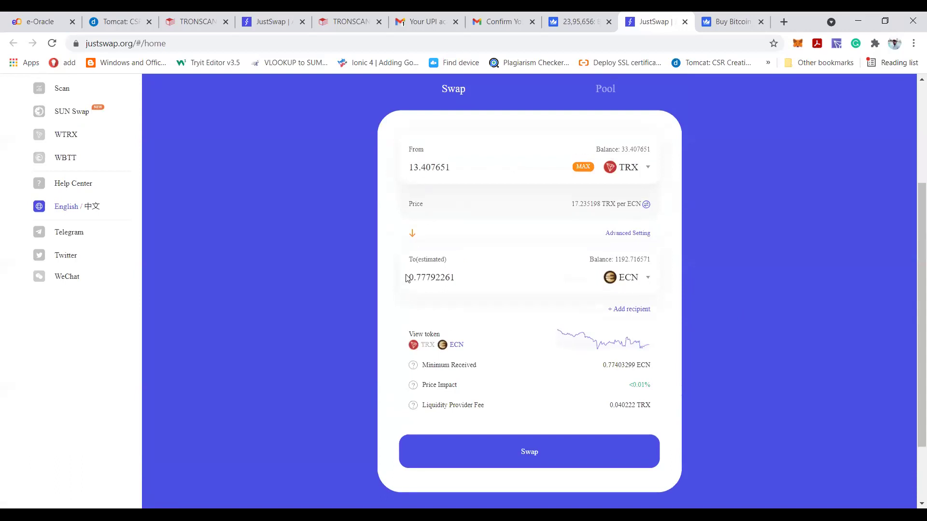
triple_click(446, 277)
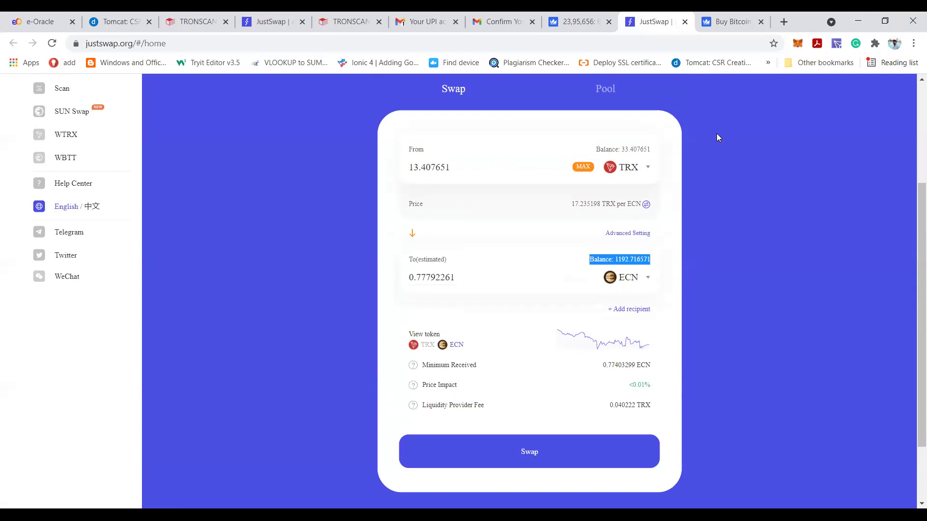
click(836, 45)
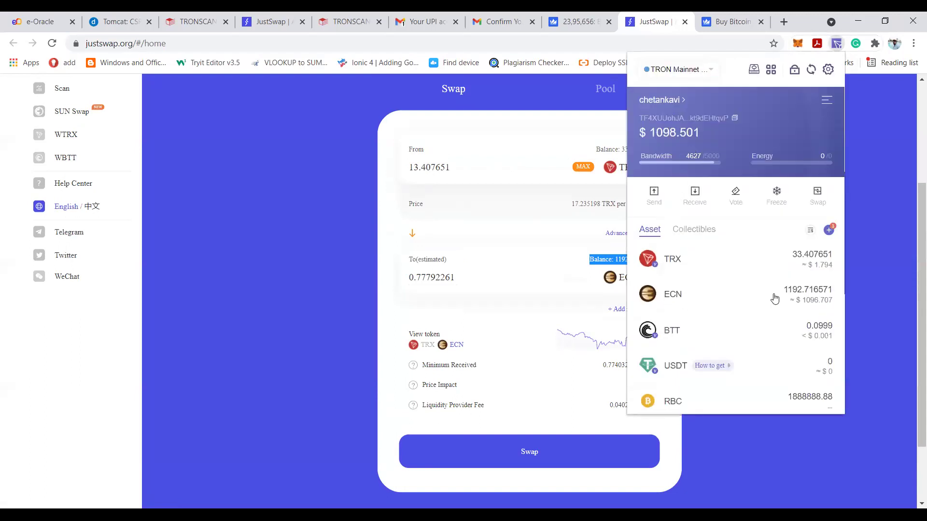
Step: Review the 1192.716571 ECN holding and its transaction history in TronLink, then return to e-Oracle
click(831, 295)
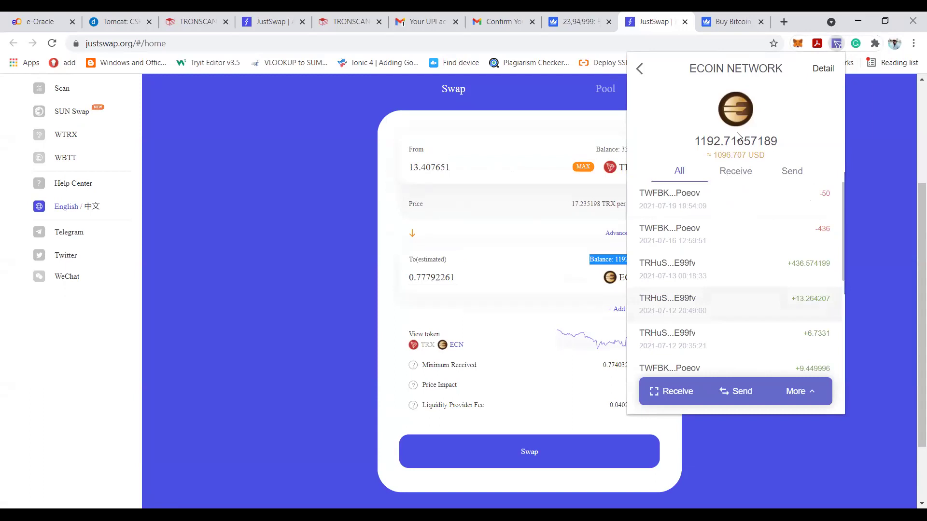
click(640, 69)
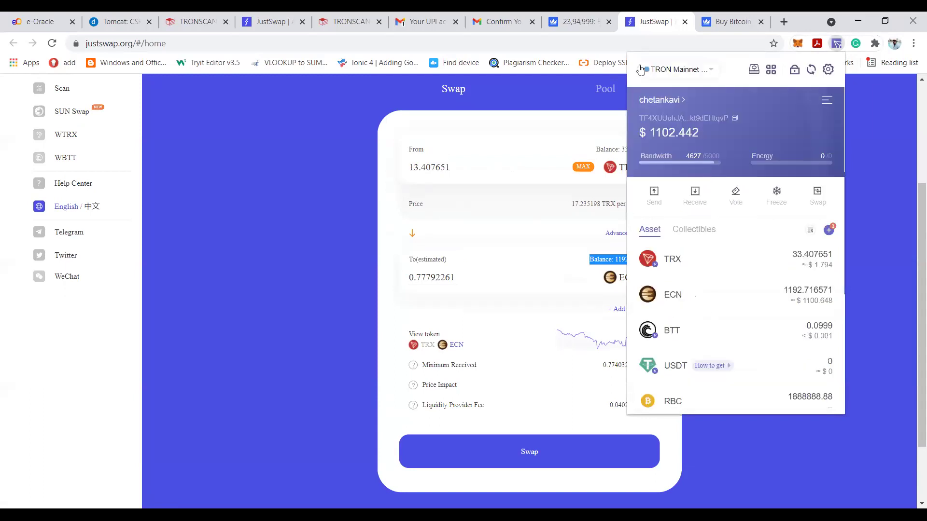
click(38, 23)
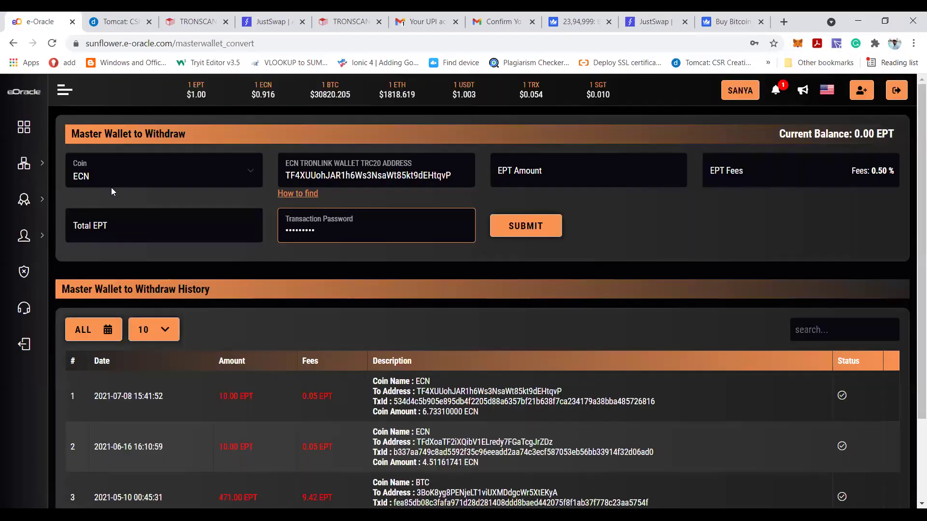
Step: Go to the e-Oracle dashboard from the Master Wallet withdraw page
click(27, 130)
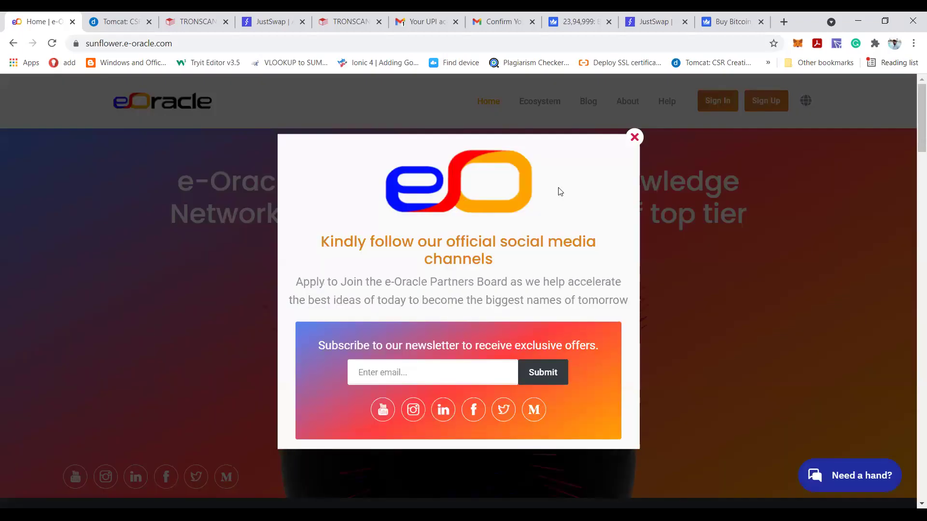
Step: Dismiss the social-media popup and sign in to e-Oracle using the saved username login
click(634, 138)
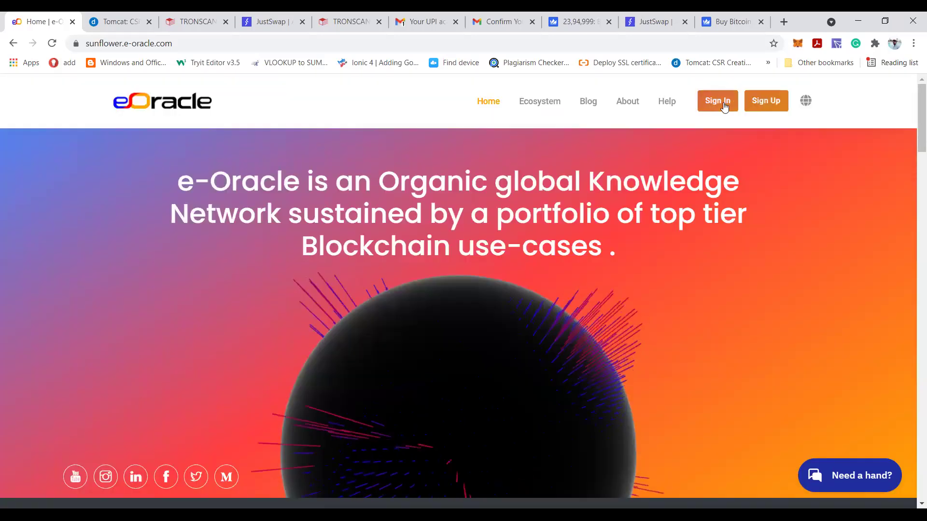
click(718, 101)
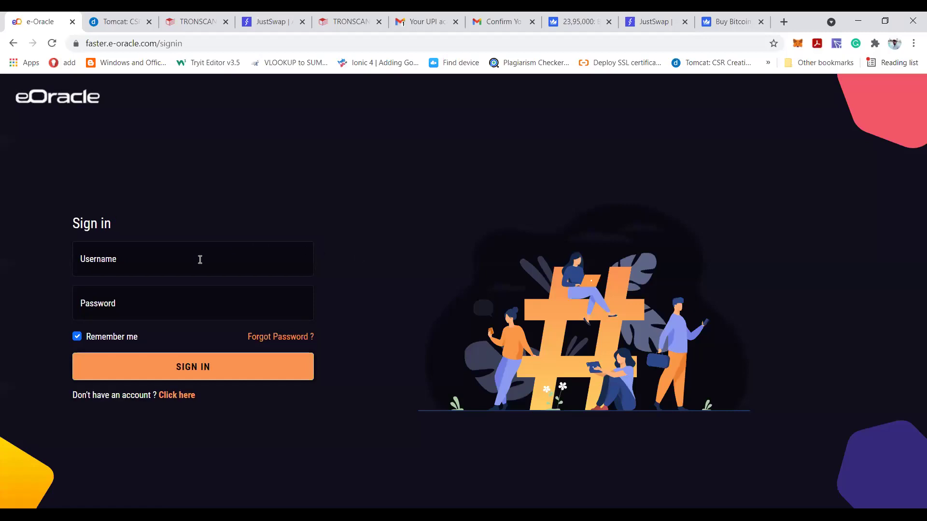
click(200, 260)
text(1kavi)
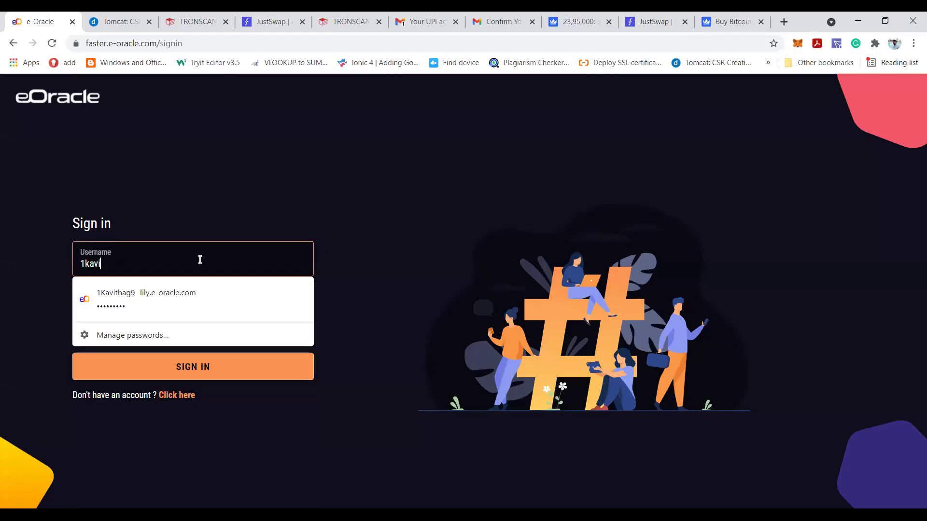
key(Down)
key(Return)
key(Return)
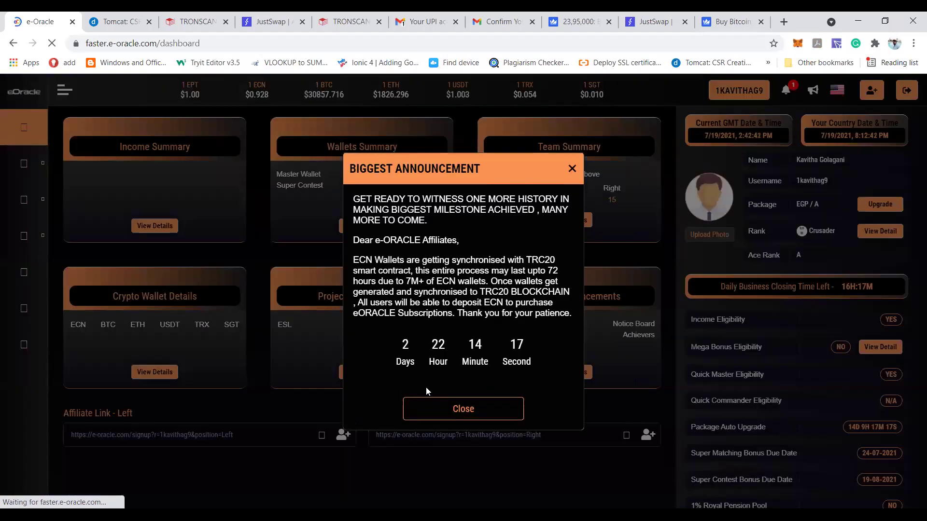
Step: Dismiss the announcement and open the Master Wallet withdrawal form
click(436, 409)
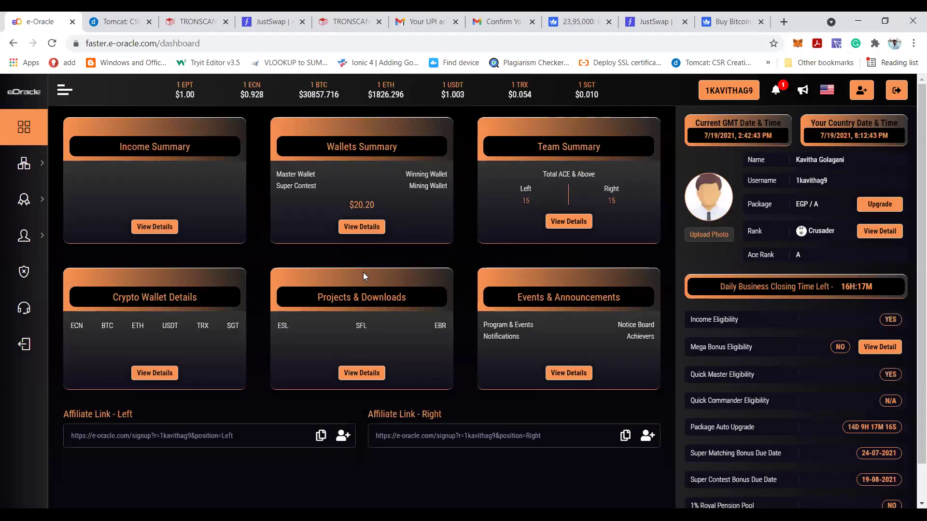
click(360, 228)
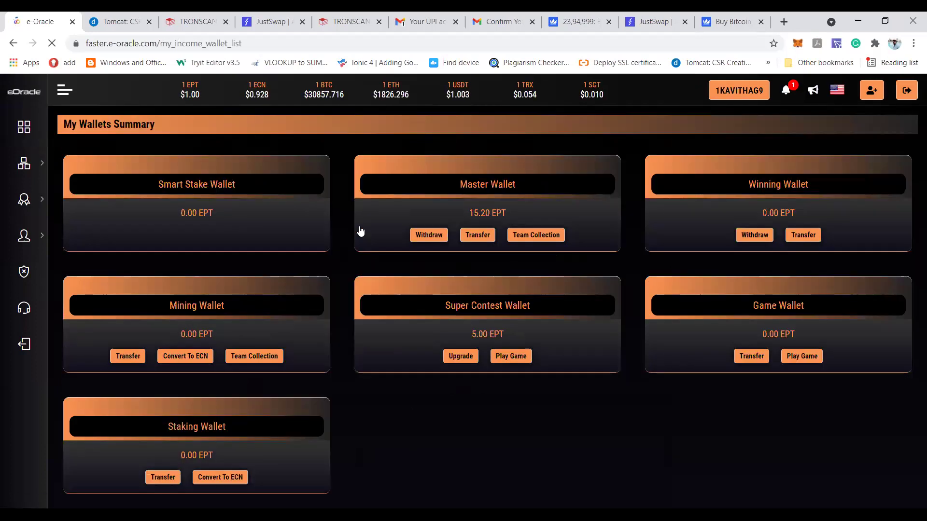
click(436, 237)
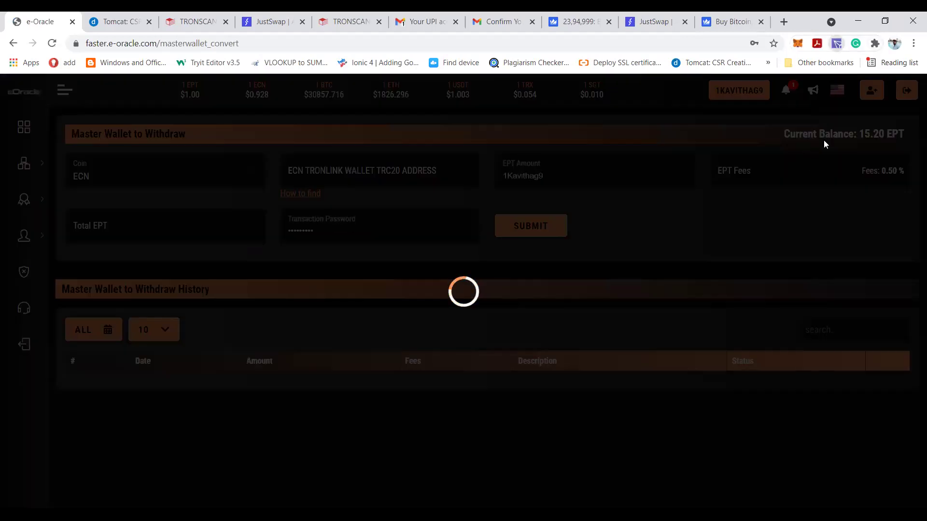
Step: Copy the TronLink ECN receive address and paste it as the withdrawal address
click(836, 43)
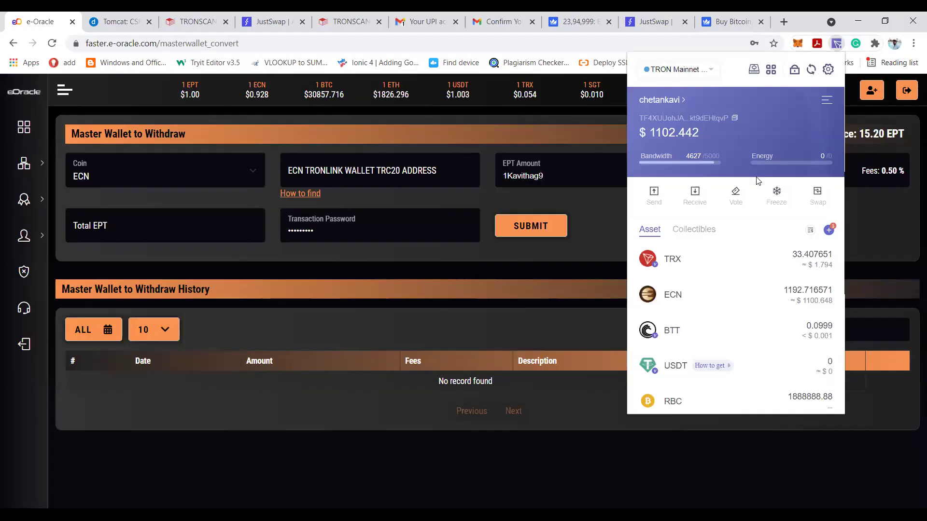
click(673, 303)
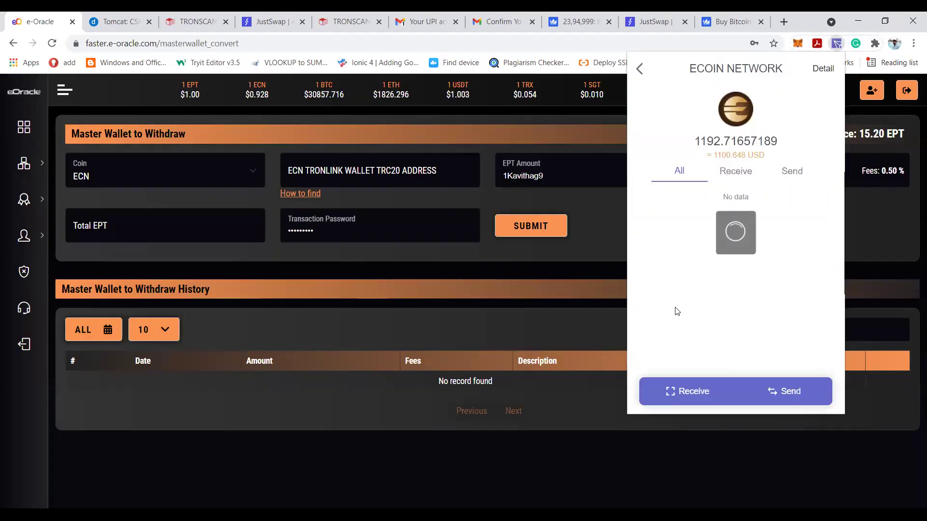
click(668, 392)
click(733, 287)
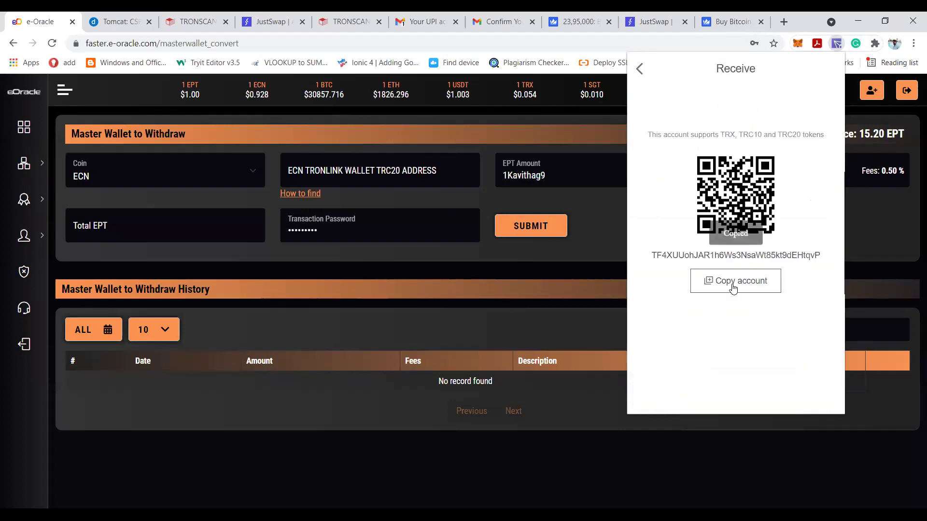
click(313, 170)
key(ctrl+v)
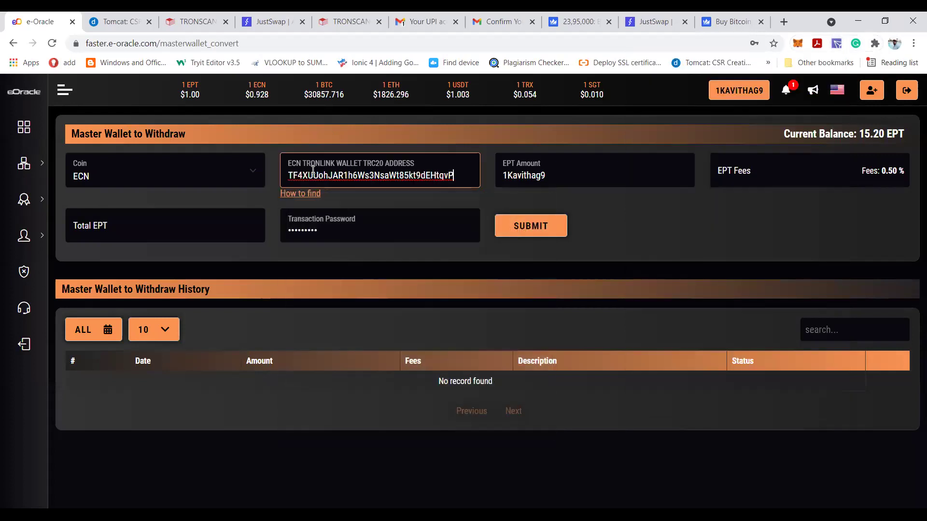
Step: Request a 10 EPT withdrawal, which is rejected because the ECN wallet isn't generated
click(568, 179)
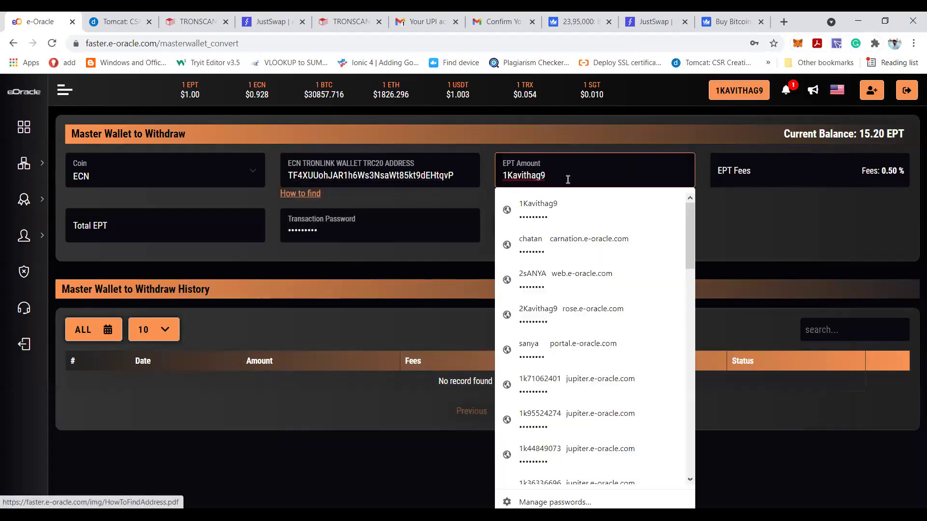
text(10)
key(ctrl+a)
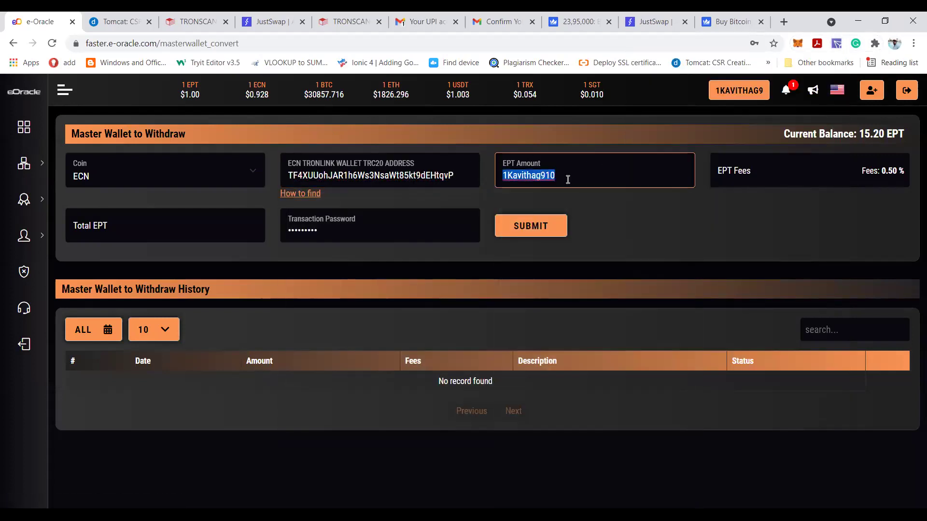
text(10)
key(Tab)
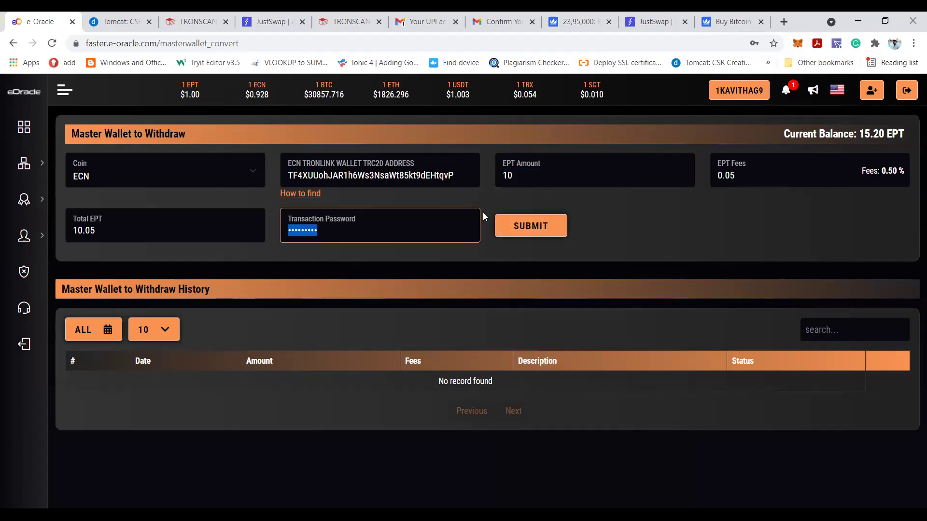
click(533, 224)
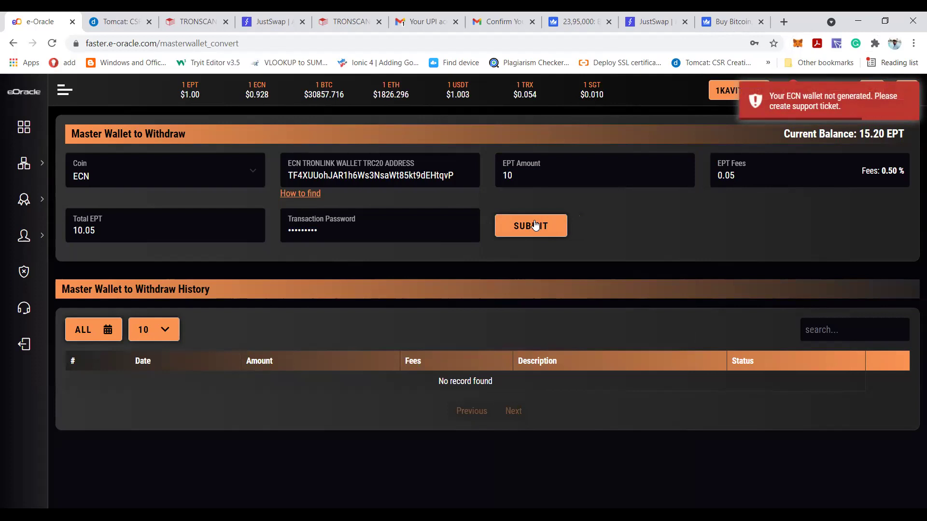
drag(849, 112, 794, 106)
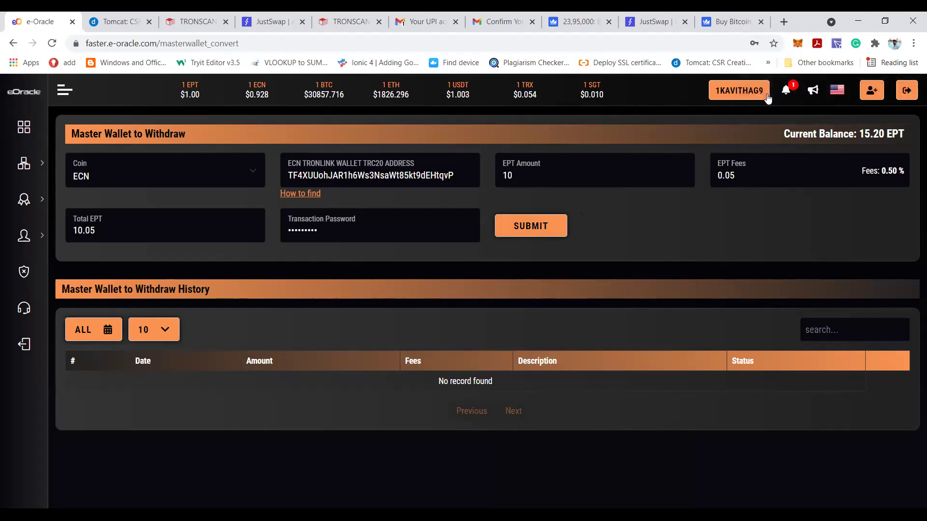
Step: View the ECN wallet's deposit address and 0 ECN balance, then return to the dashboard
click(20, 127)
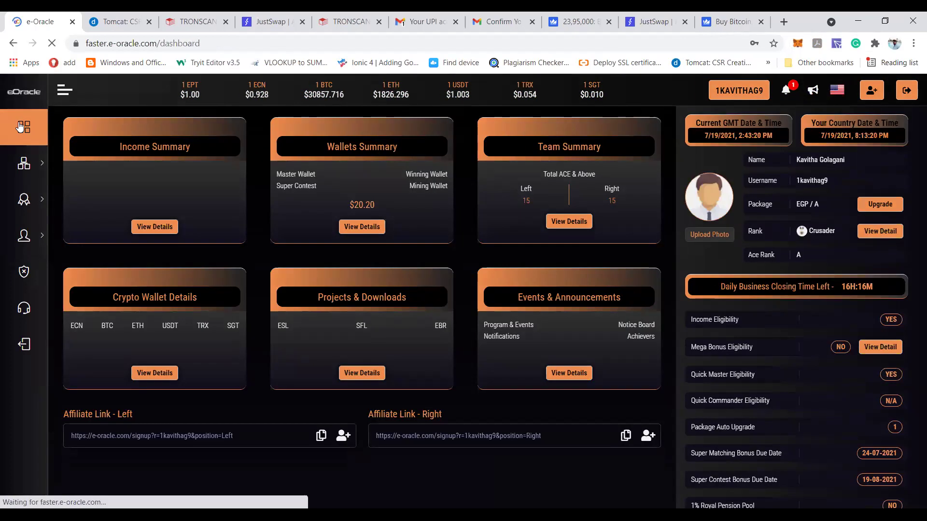
click(424, 409)
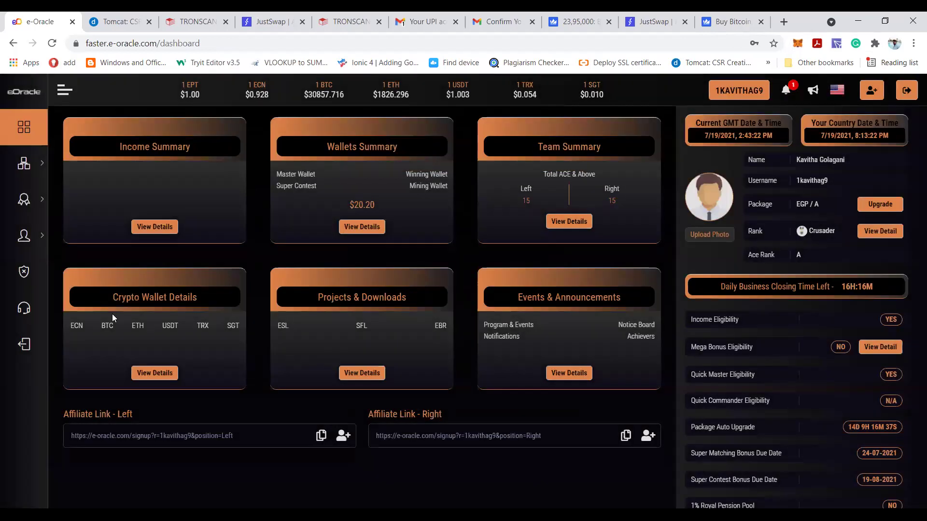
click(146, 378)
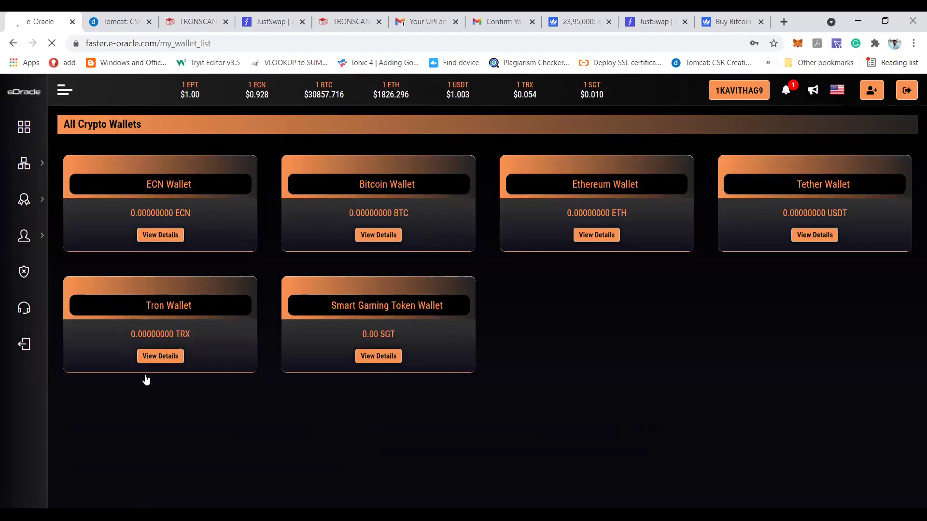
click(160, 241)
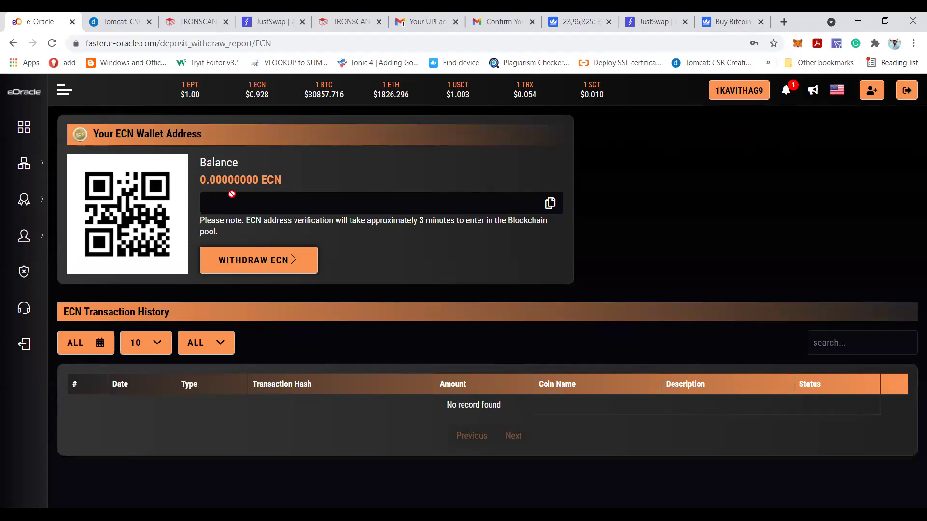
click(240, 208)
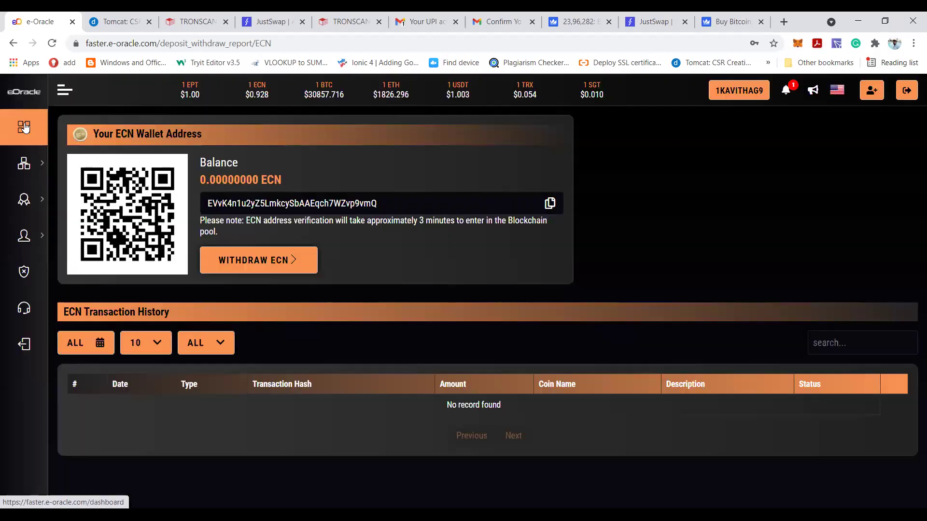
click(26, 127)
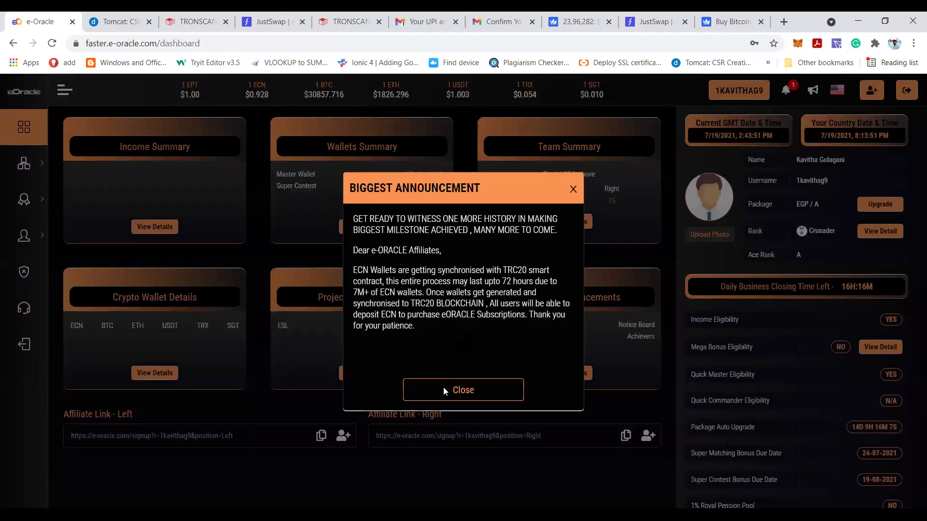
Step: Submit a 10 EPT Master Wallet withdrawal to the pasted TronLink address
click(444, 402)
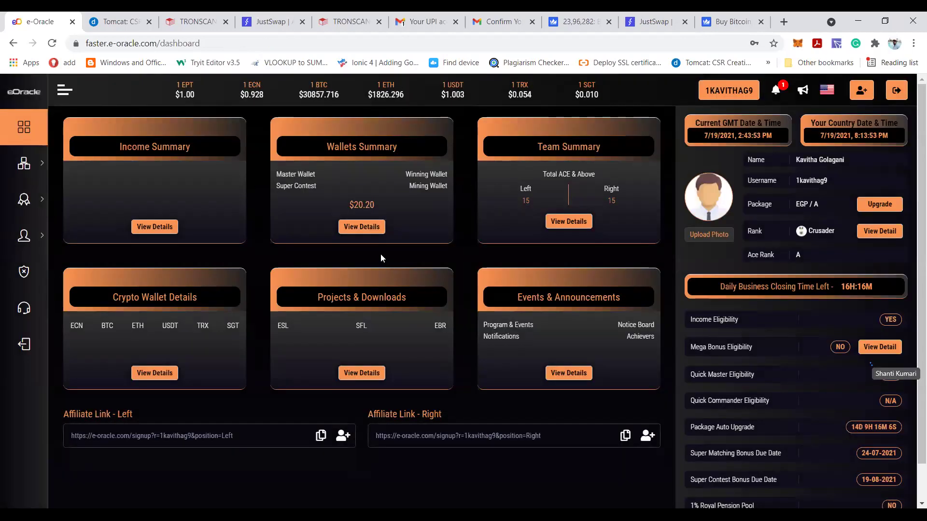
click(365, 236)
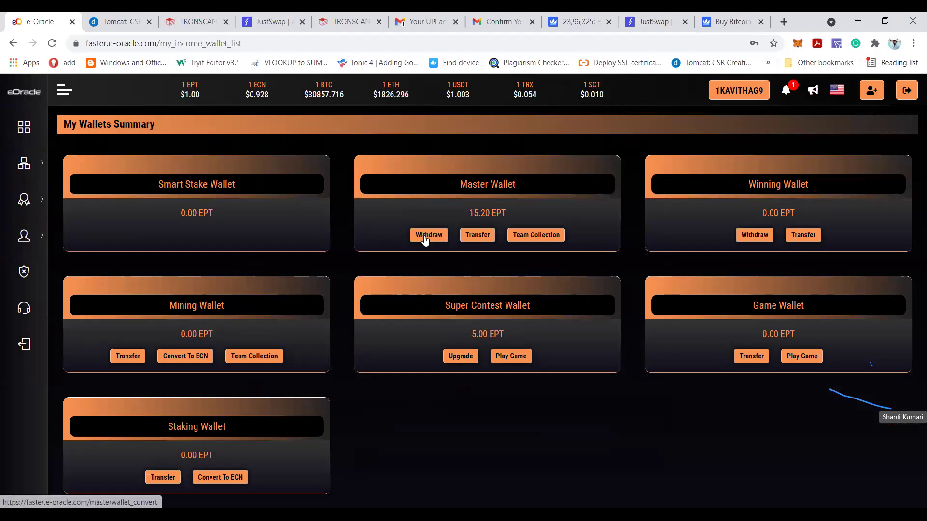
click(425, 239)
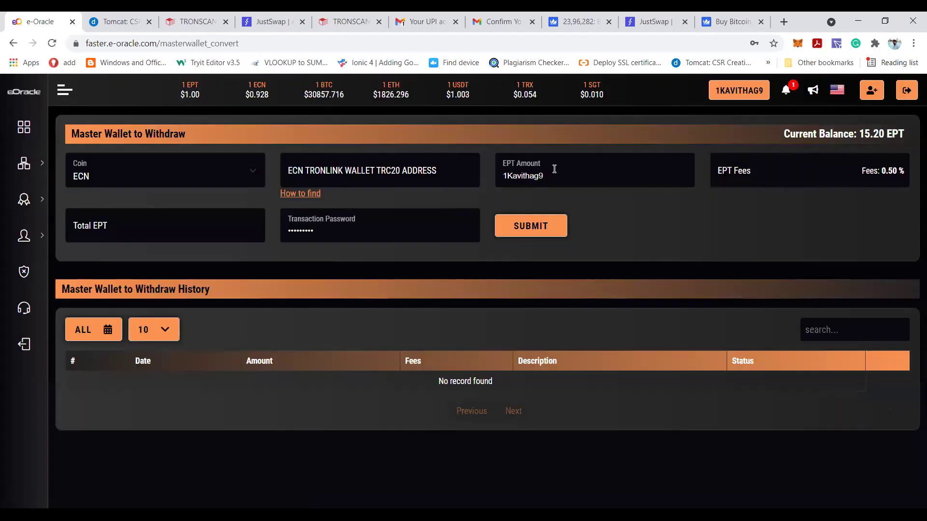
double_click(554, 168)
text(10)
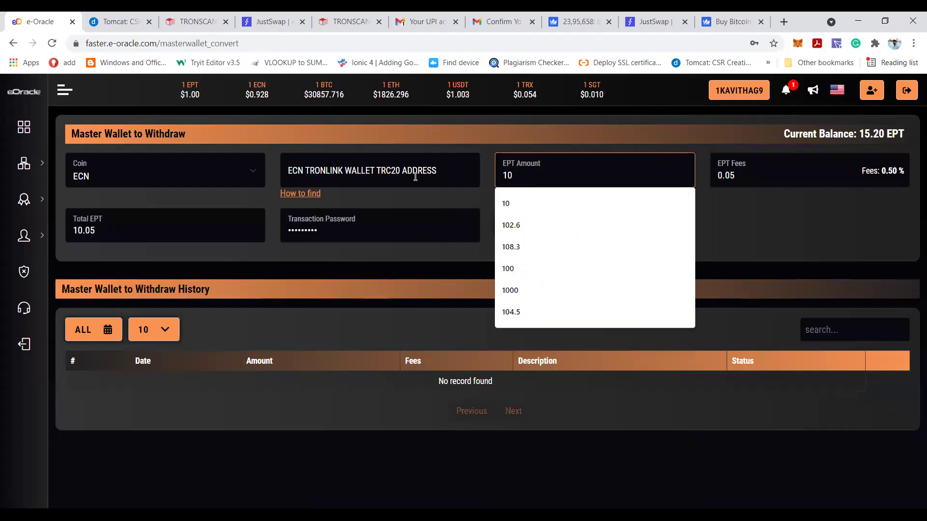
click(415, 177)
key(ctrl+v)
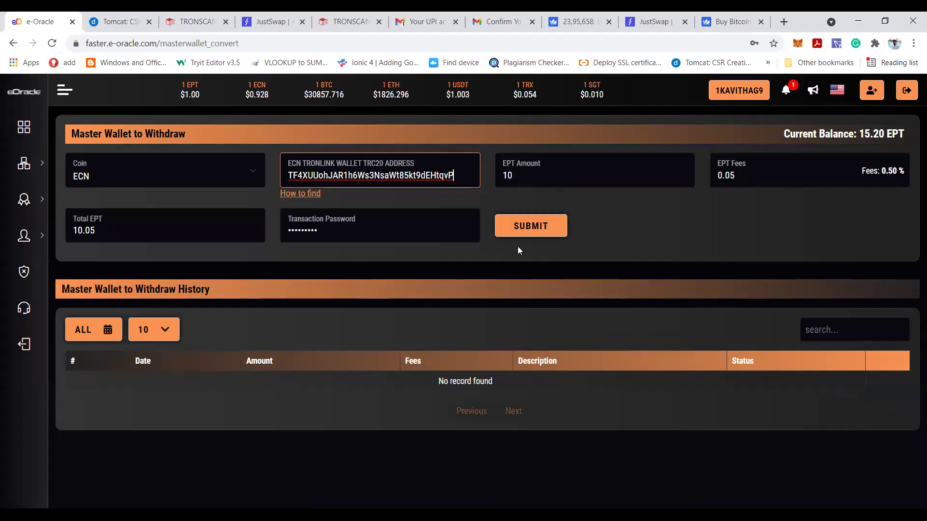
click(537, 236)
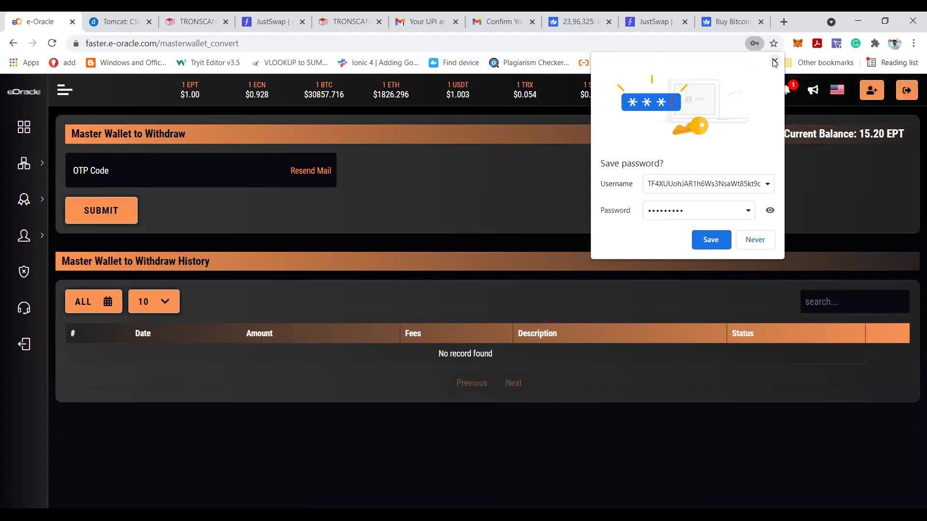
Step: Dismiss Chrome's save-password prompt and close the TronLink popup, leaving the OTP step showing
click(359, 159)
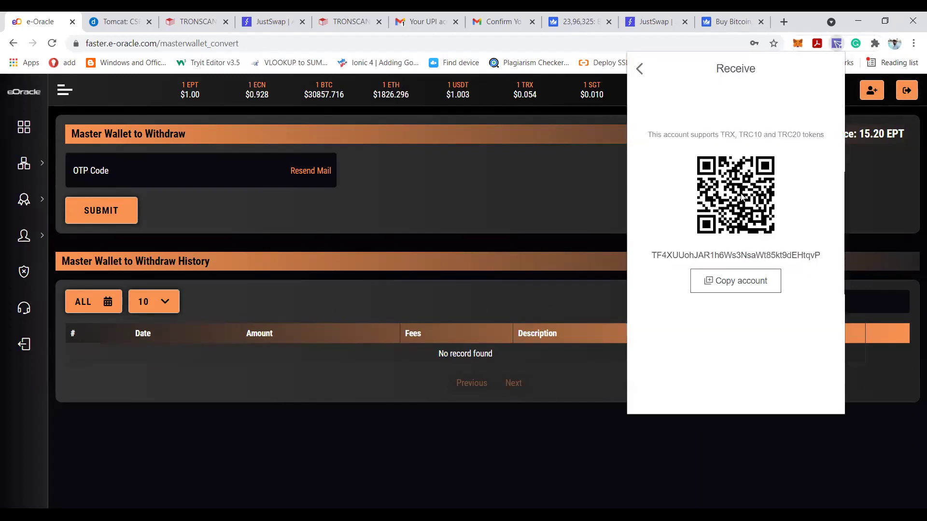
click(638, 72)
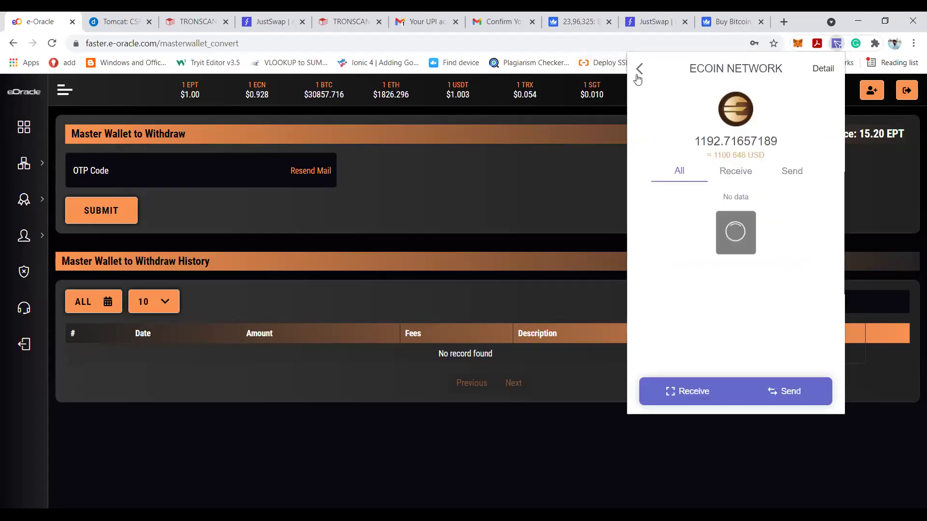
click(638, 72)
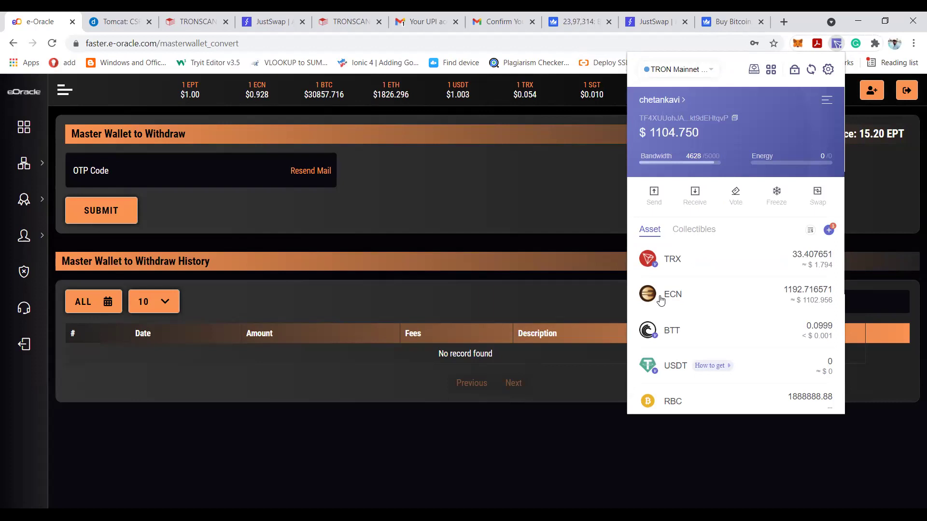
drag(269, 95, 242, 98)
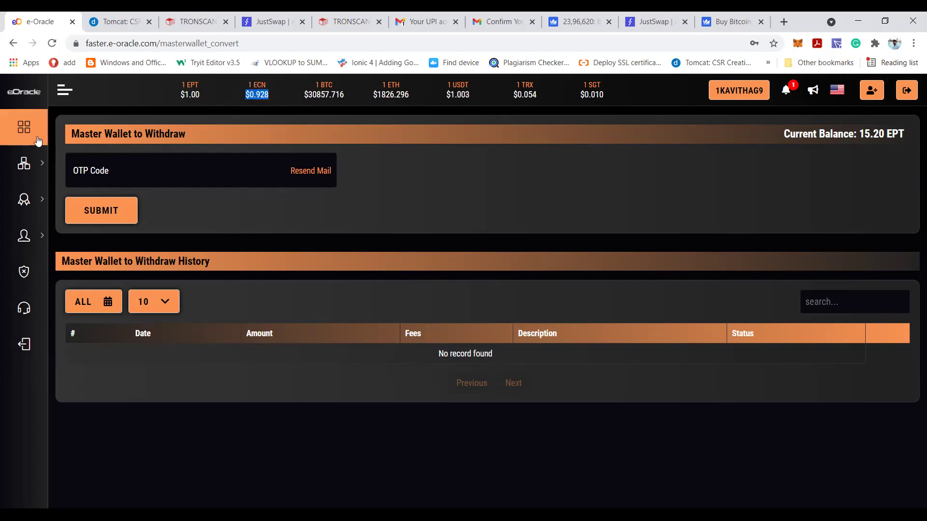
Step: Check the ECN wallet's details from the dashboard, then go back to the dashboard
click(17, 118)
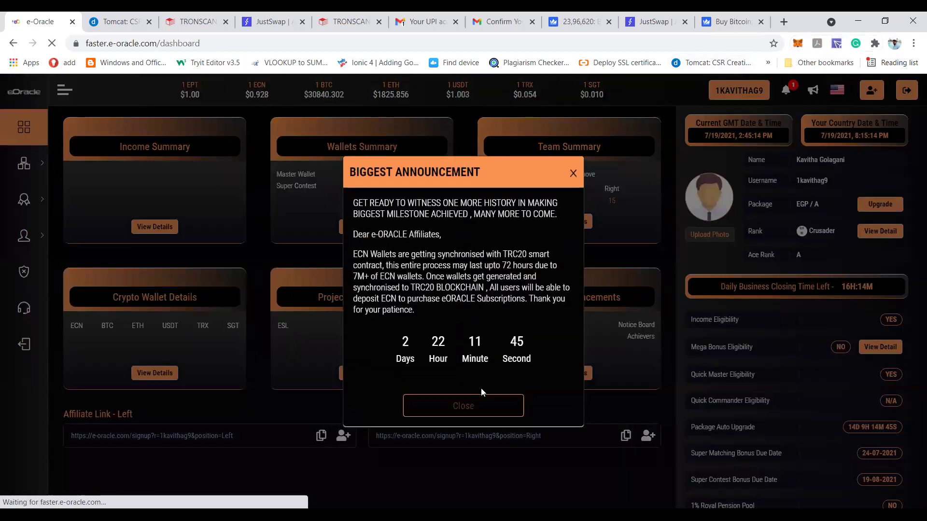
click(457, 410)
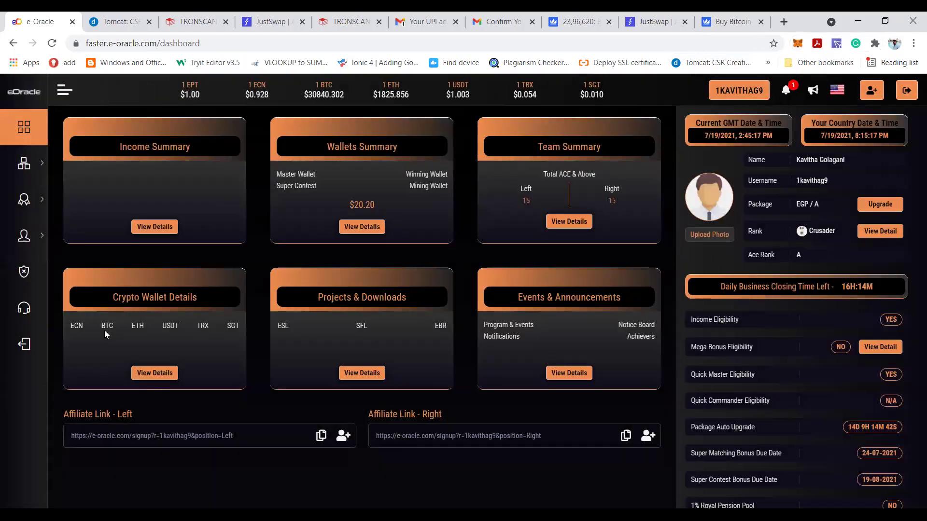
click(165, 379)
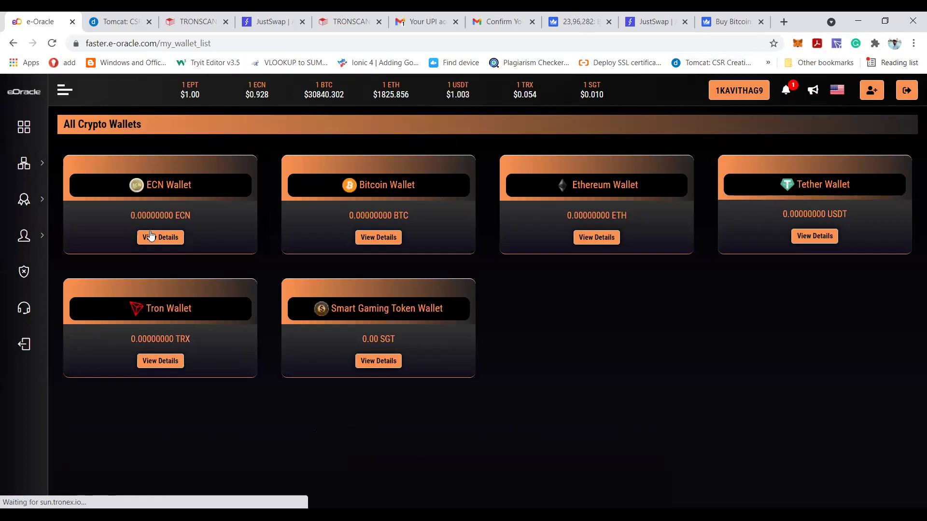
click(150, 236)
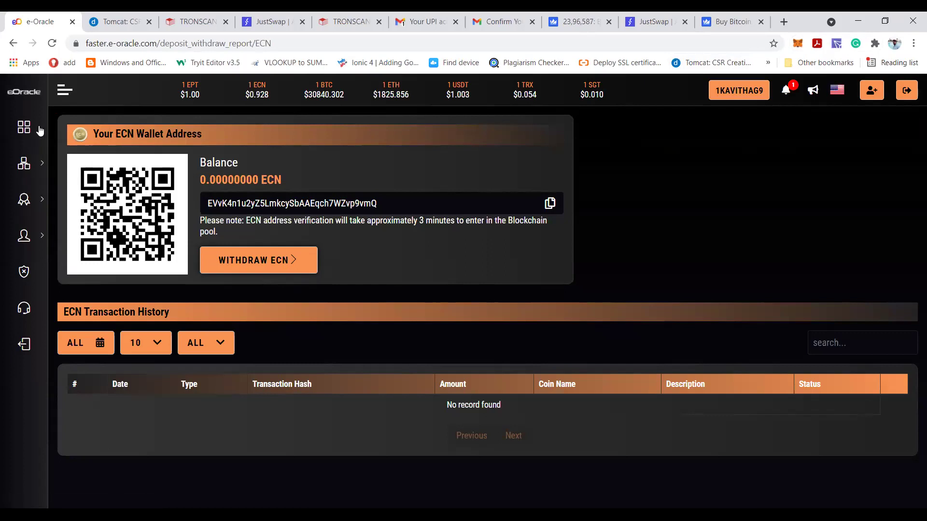
click(25, 138)
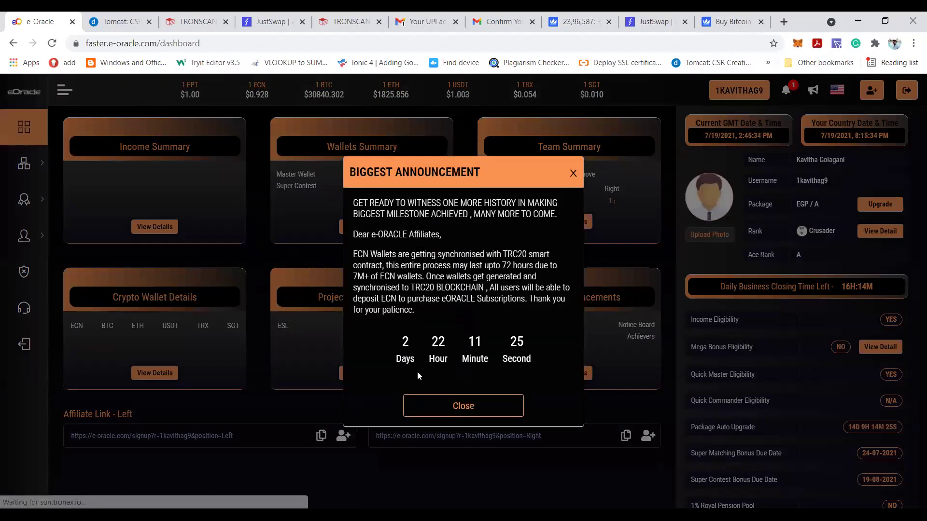
Step: Open the Tron wallet's details and review its TRX-to-EPT conversion form's amount and fee fields
click(435, 406)
click(160, 375)
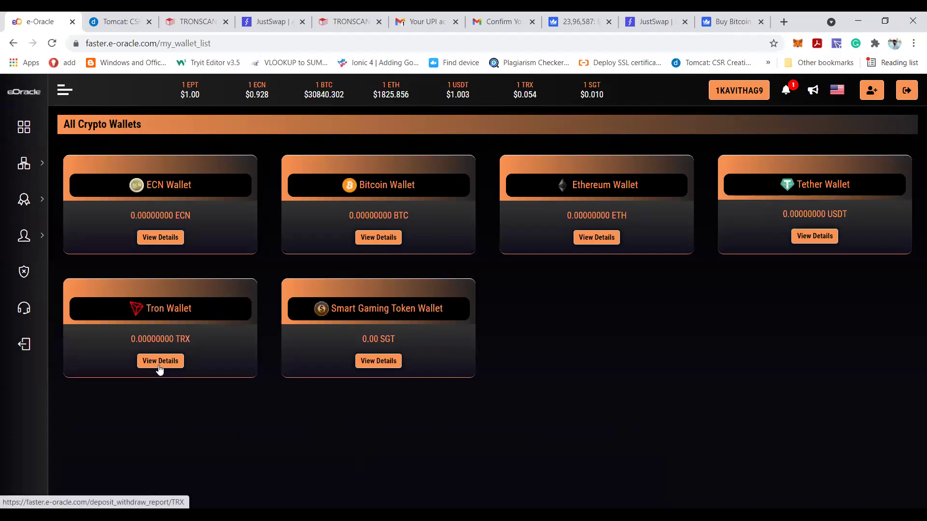
click(160, 362)
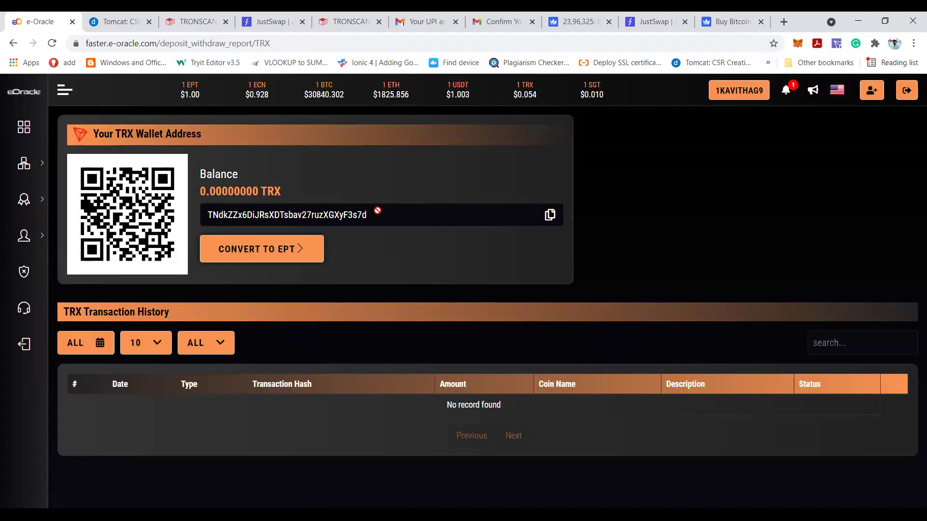
double_click(378, 212)
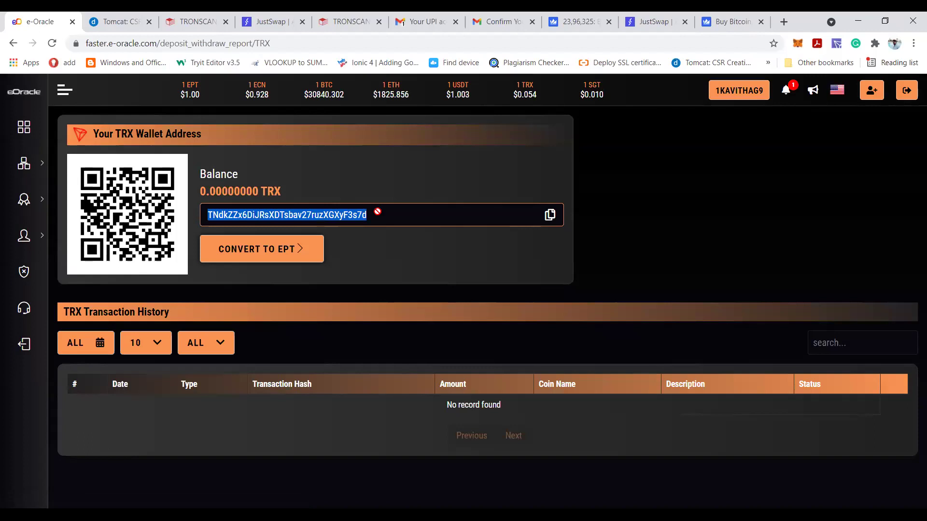
click(263, 255)
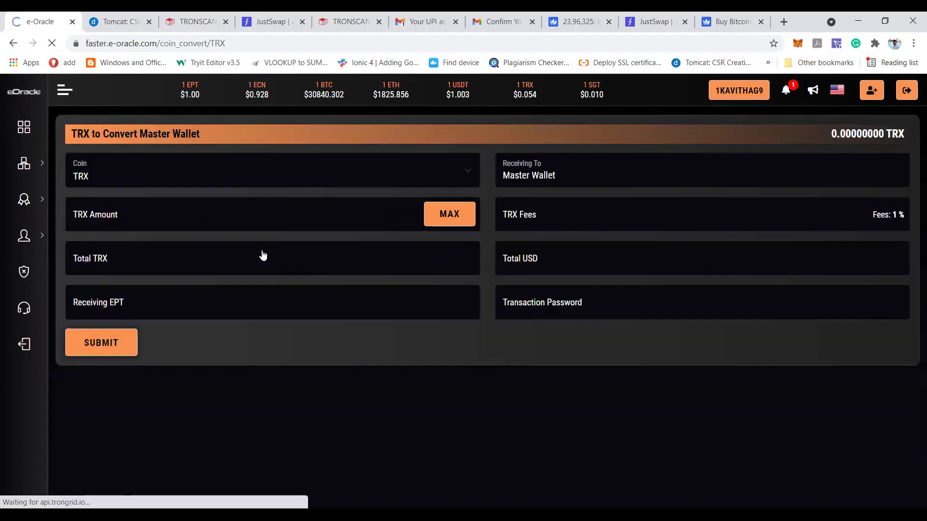
click(123, 214)
click(198, 256)
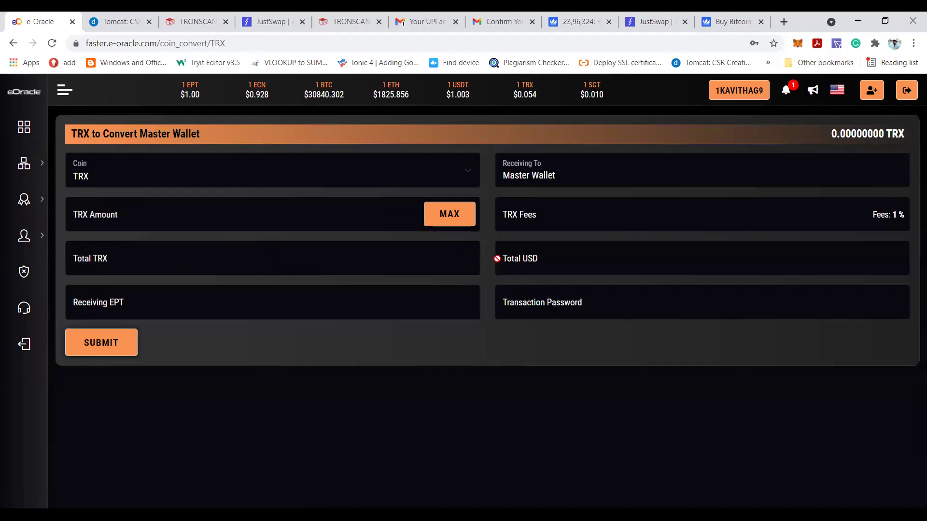
click(572, 216)
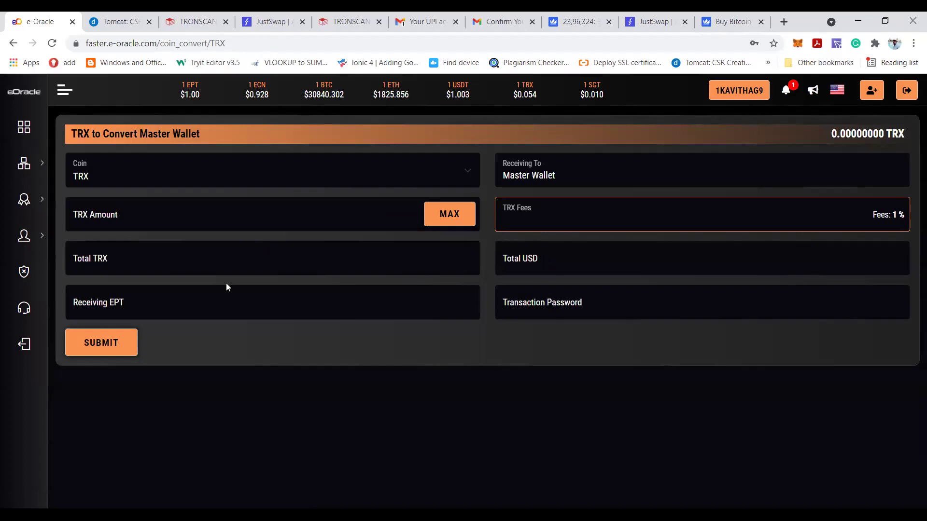
Step: Return to the dashboard, close the announcement, and open the Wallets Summary details
mouse_move(20, 150)
click(23, 134)
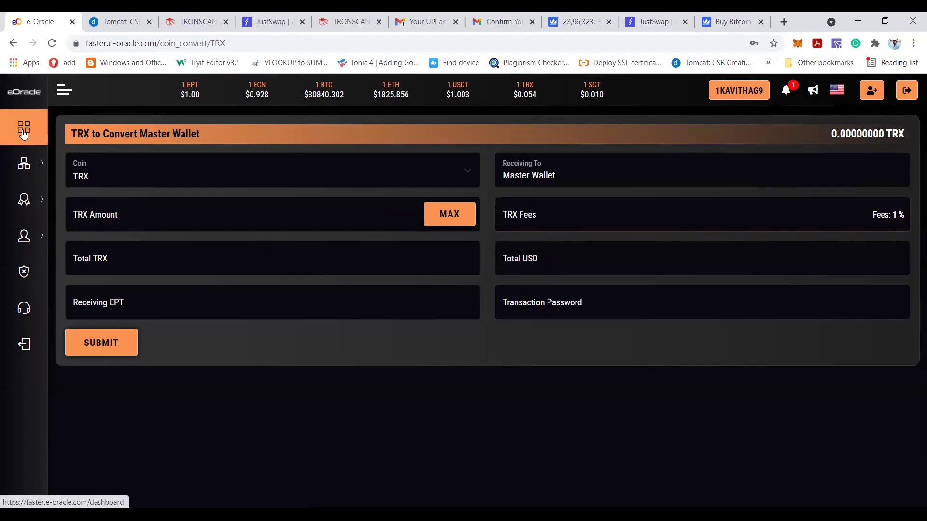
click(23, 134)
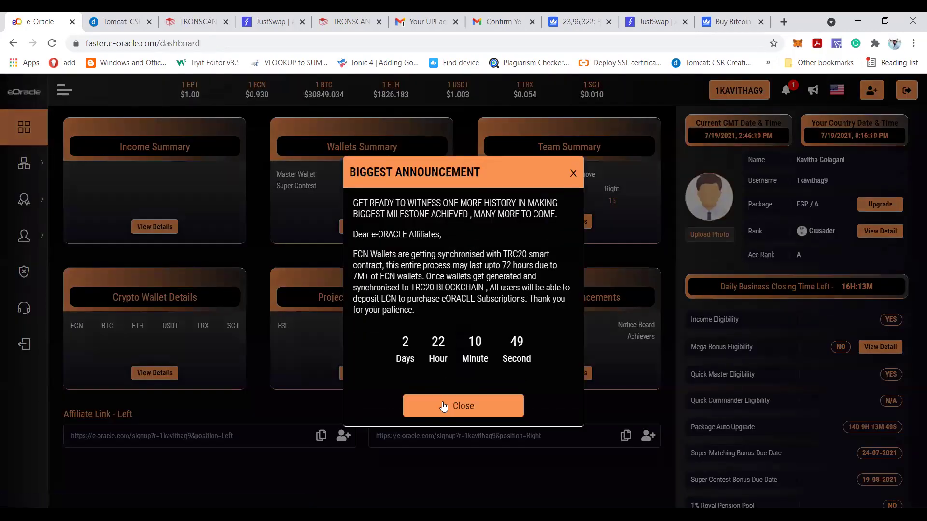
click(443, 407)
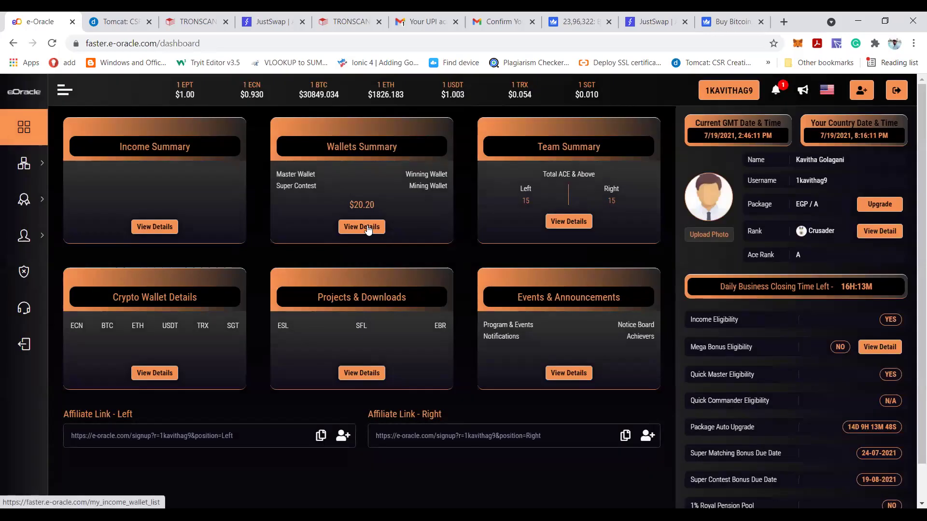
click(368, 230)
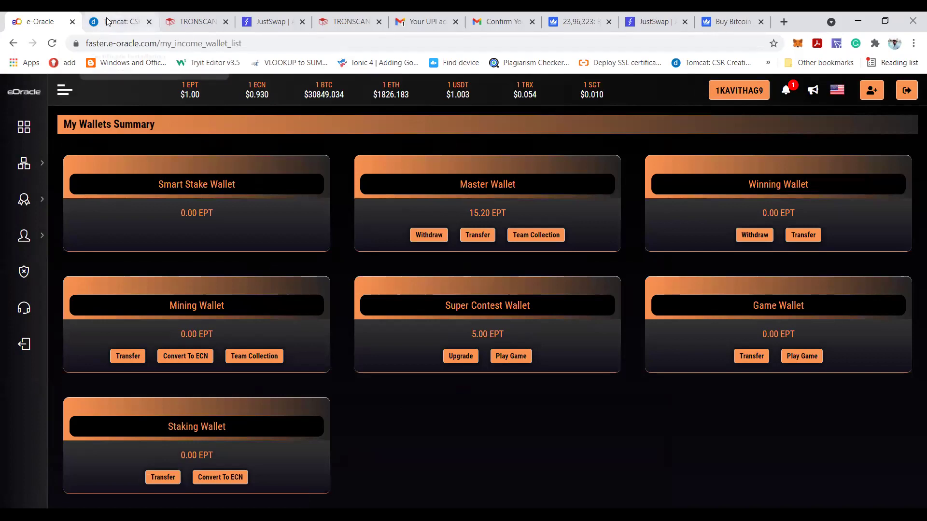
Step: In WazirX, filter the funds list to 'trx' and open the Tron withdrawal form
key(ctrl+Tab)
key(ctrl+Tab)
key(ctrl+Tab)
key(ctrl+Tab)
key(ctrl+Tab)
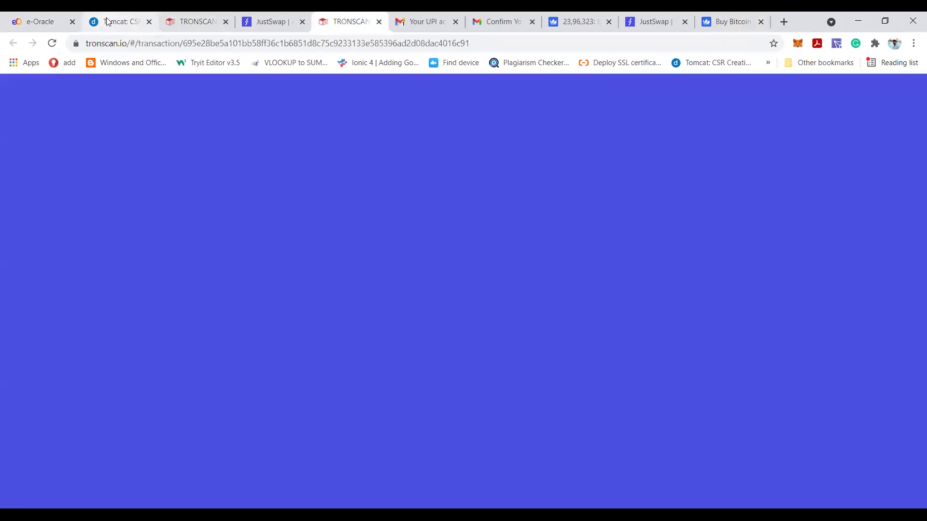
key(ctrl+Tab)
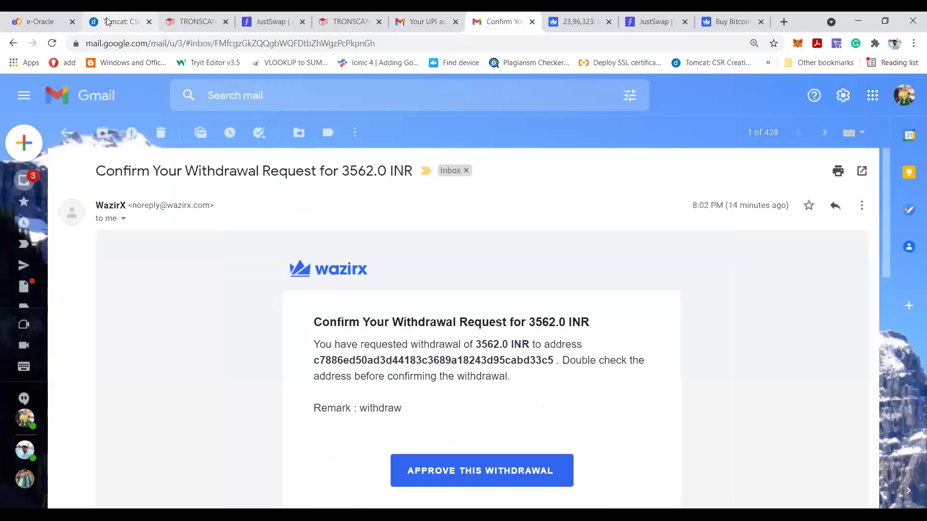
key(ctrl+Tab)
key(ctrl+Tab)
key(ctrl+shift+Tab)
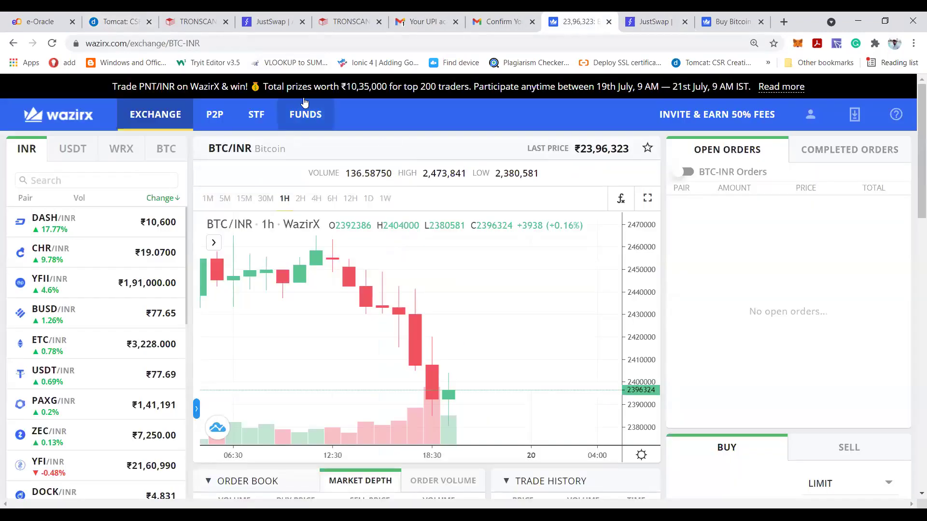
click(300, 118)
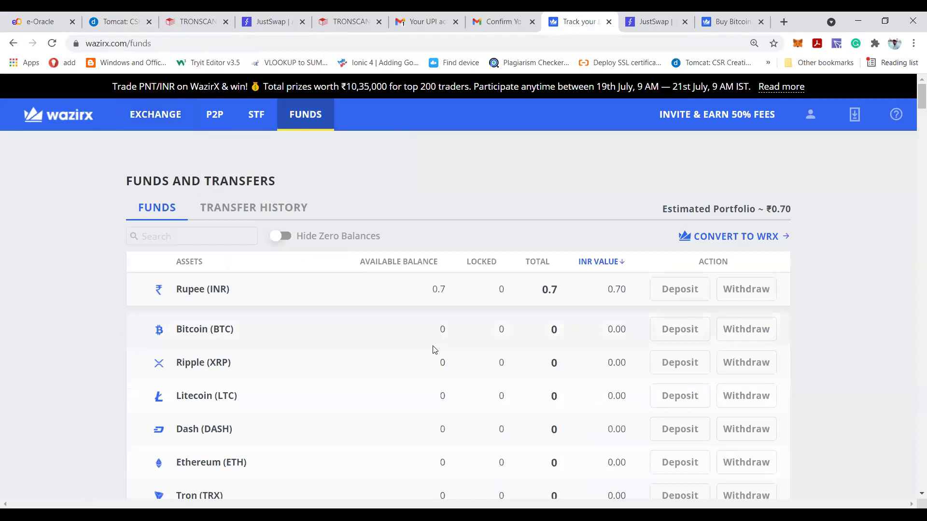
click(200, 235)
text(trx)
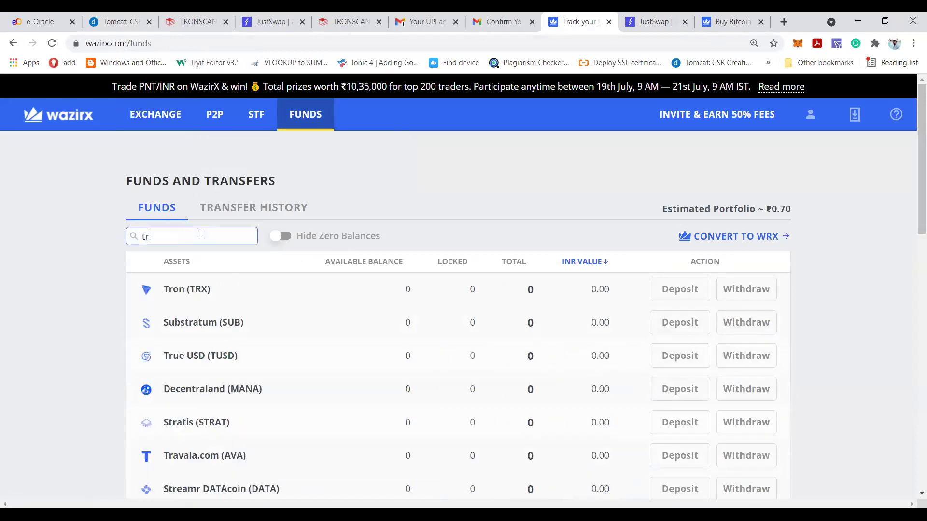
click(746, 289)
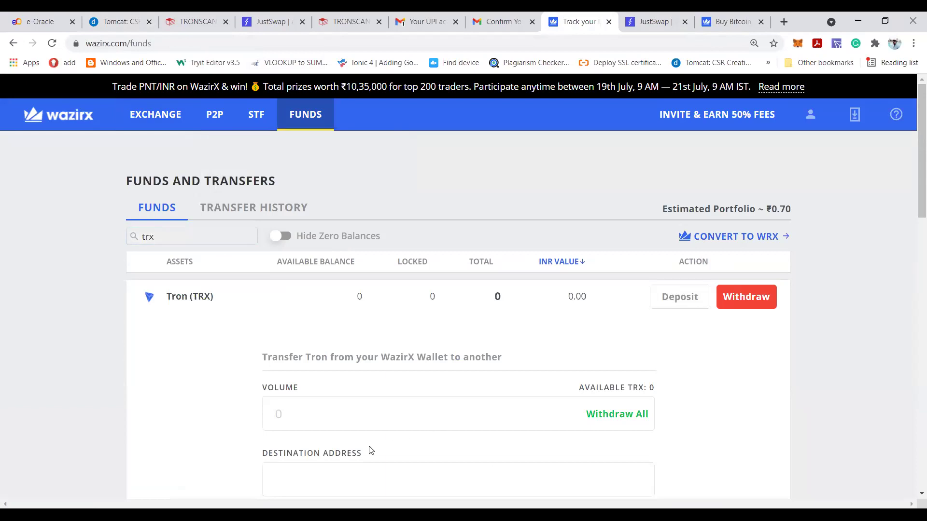
click(340, 410)
click(309, 468)
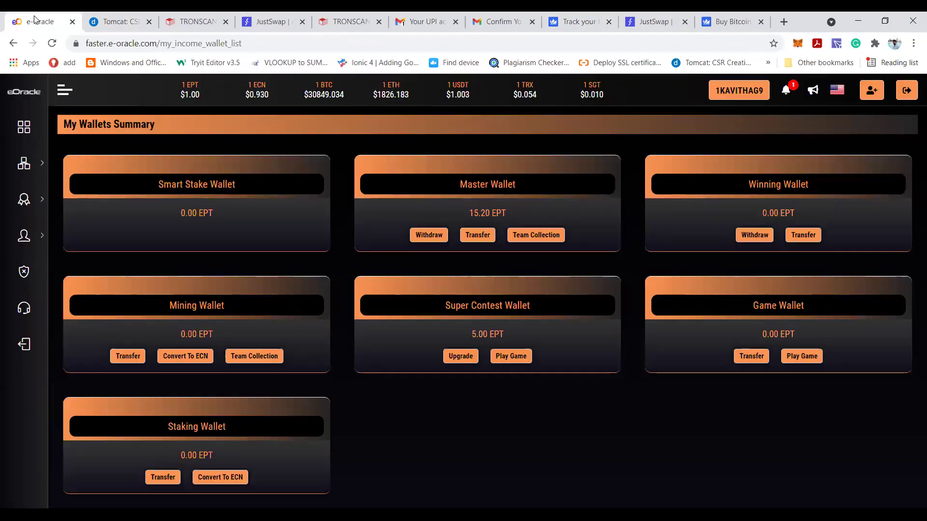
click(39, 22)
Step: From the dashboard, open the Tron wallet's details and copy its TRX address
click(24, 136)
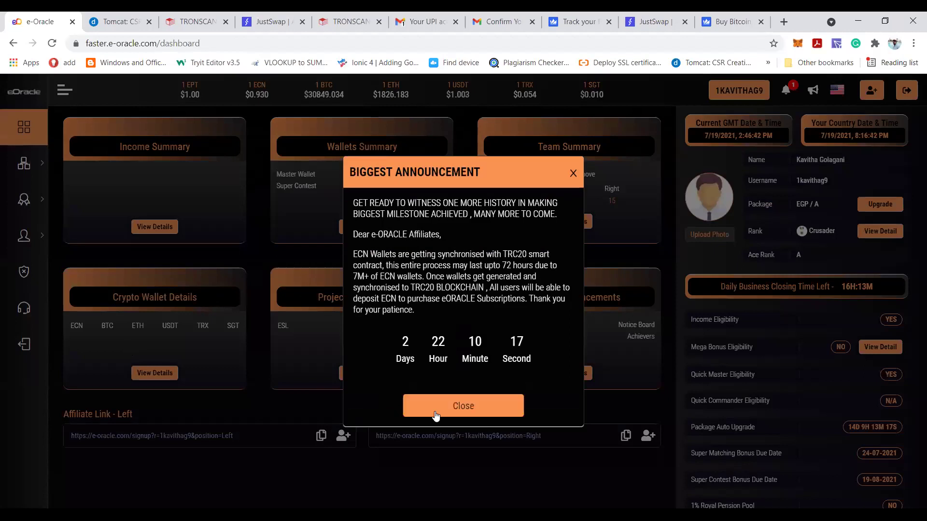
click(413, 408)
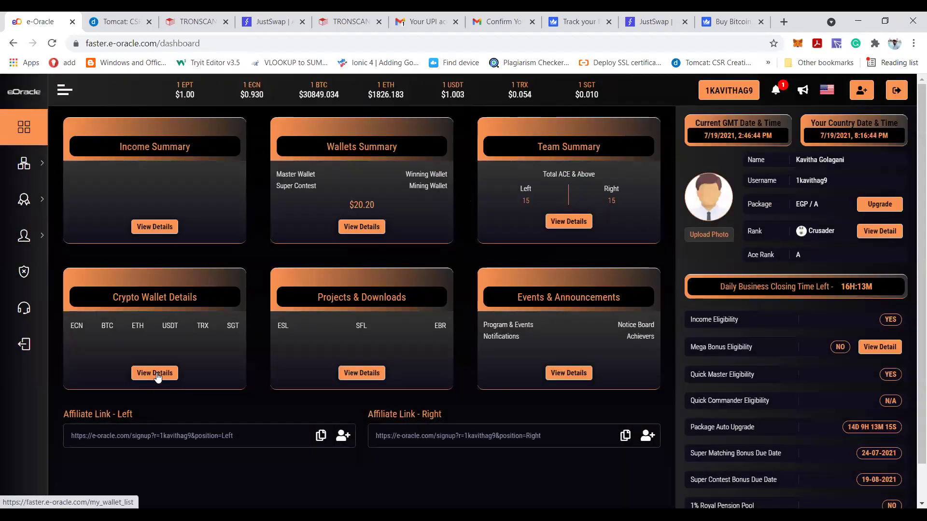
click(156, 375)
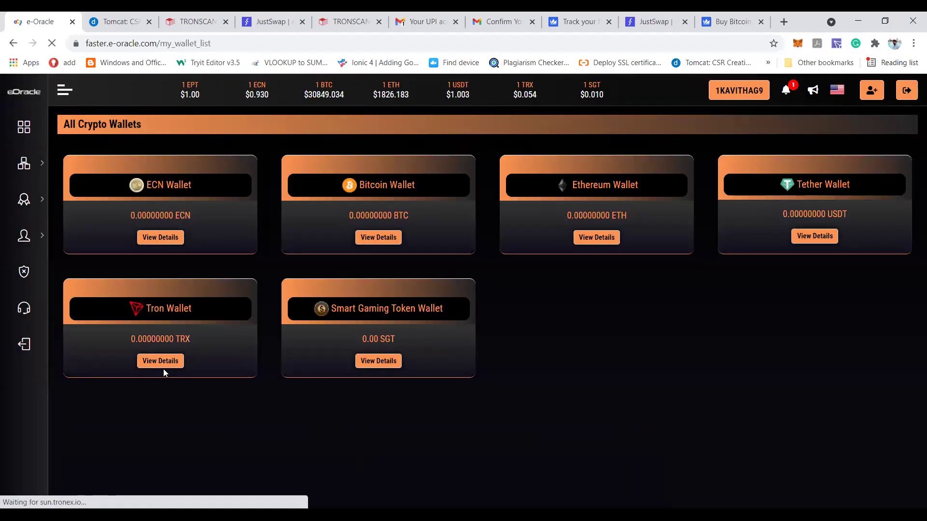
click(169, 367)
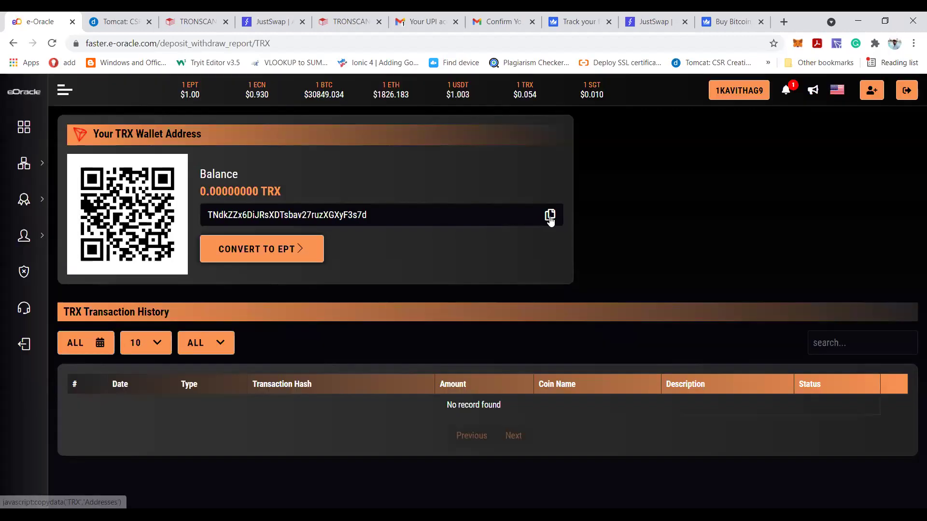
click(549, 215)
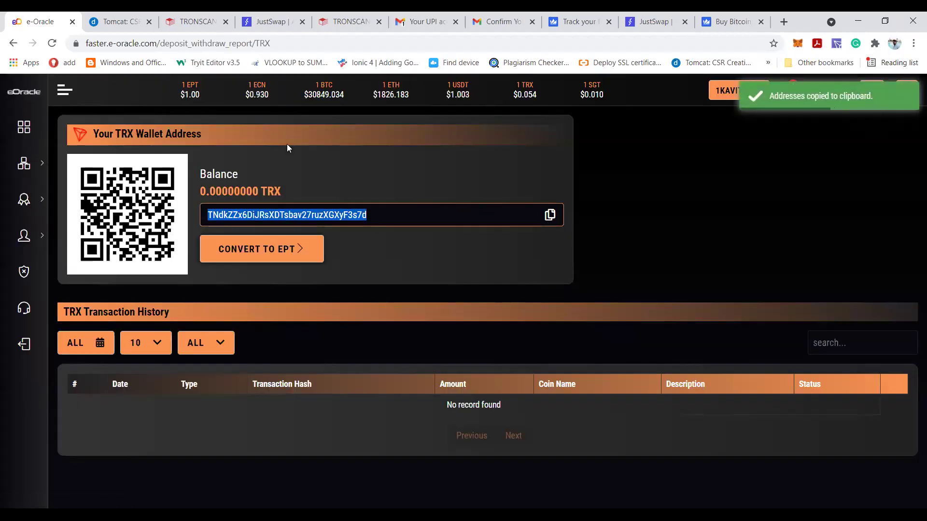
key(ctrl+Tab)
key(ctrl+Tab)
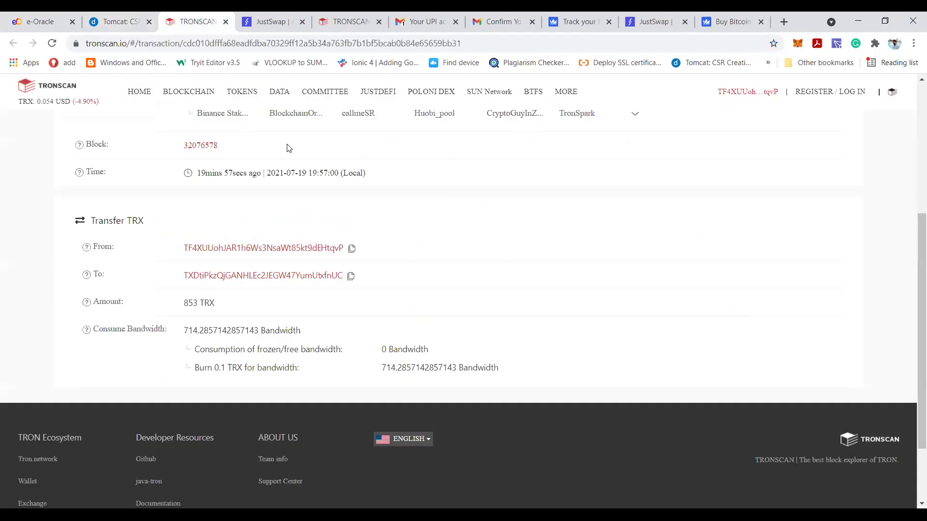
Step: Paste the copied TRX address into WazirX's Tron withdrawal Destination Address field
key(ctrl+Tab)
key(ctrl+Tab)
key(ctrl+Tab)
key(ctrl+Tab)
key(ctrl+Tab)
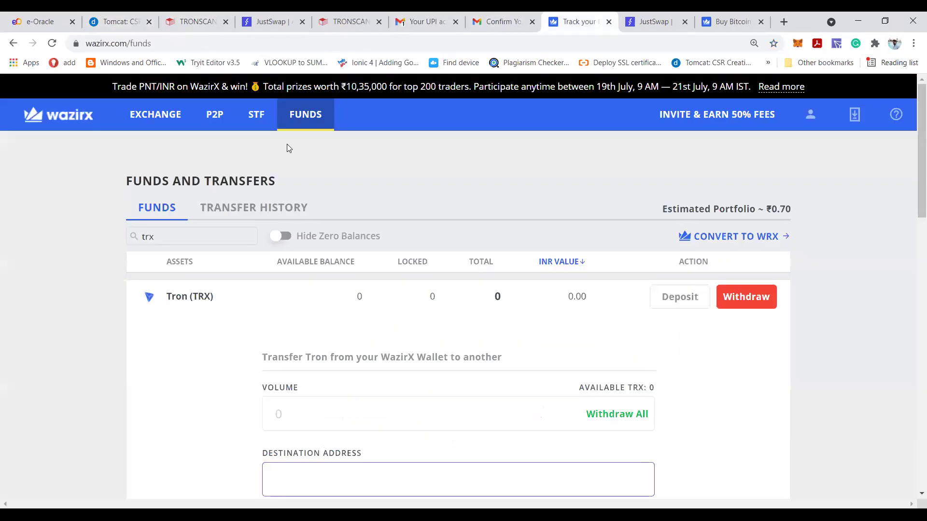
key(ctrl+v)
click(337, 419)
scroll(337, 419, down, 2)
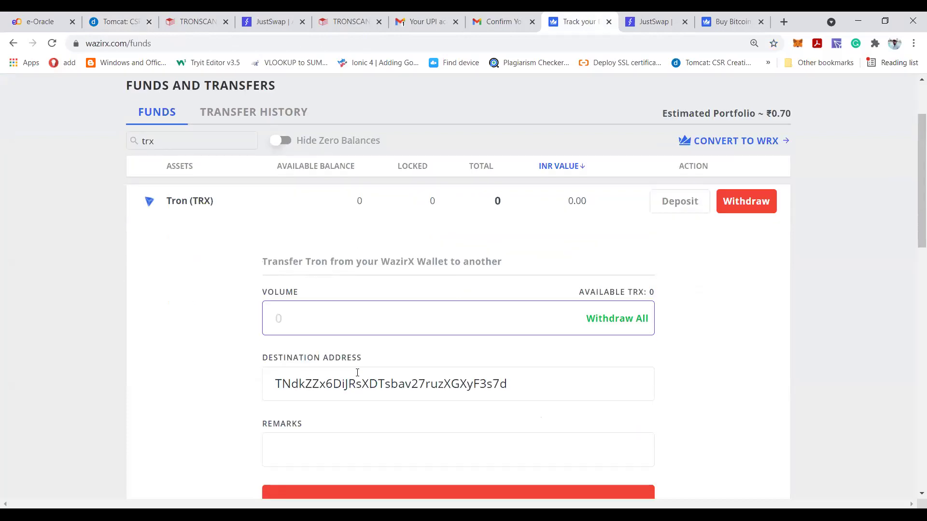
click(38, 21)
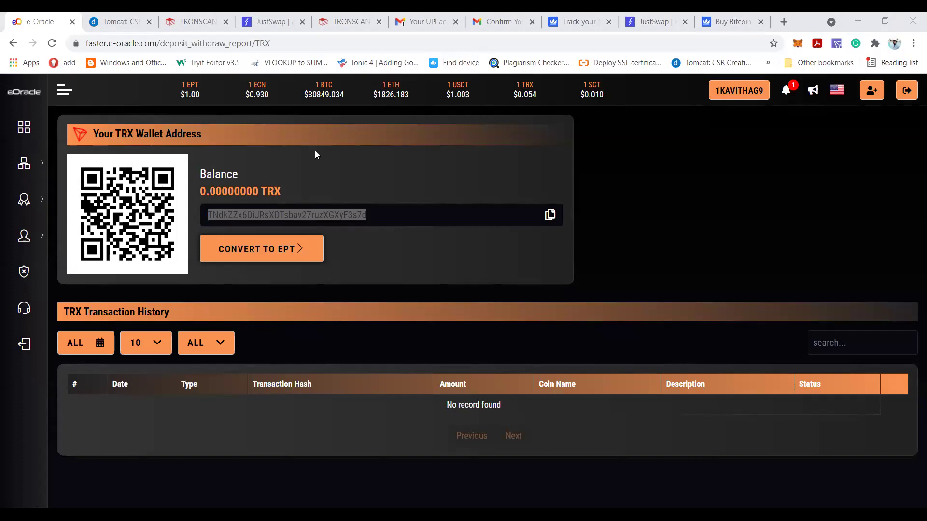
Step: Deselect the wallet address, return to the dashboard, and close the Biggest Announcement popup
click(283, 137)
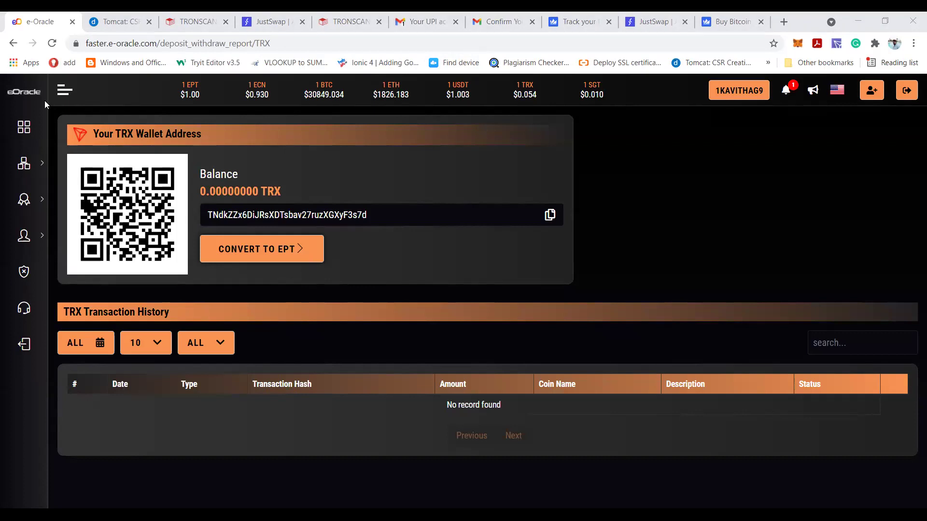
click(22, 138)
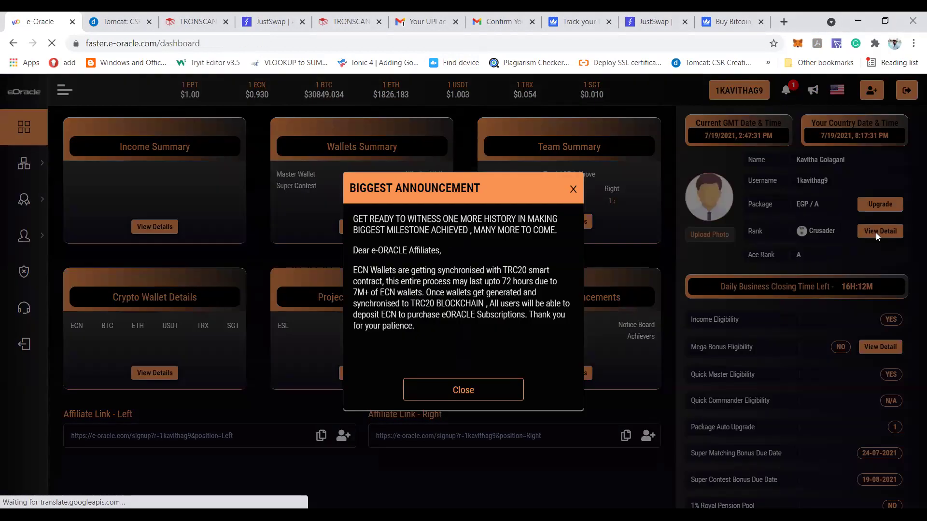
click(461, 392)
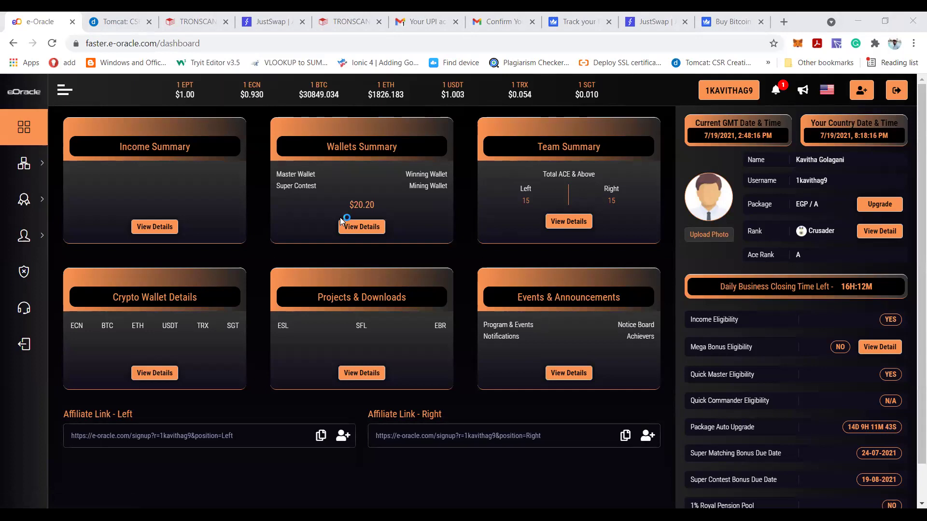
Step: Open the wallets summary, then the Master Wallet's Team Collection page showing 133.00 EPT
click(365, 233)
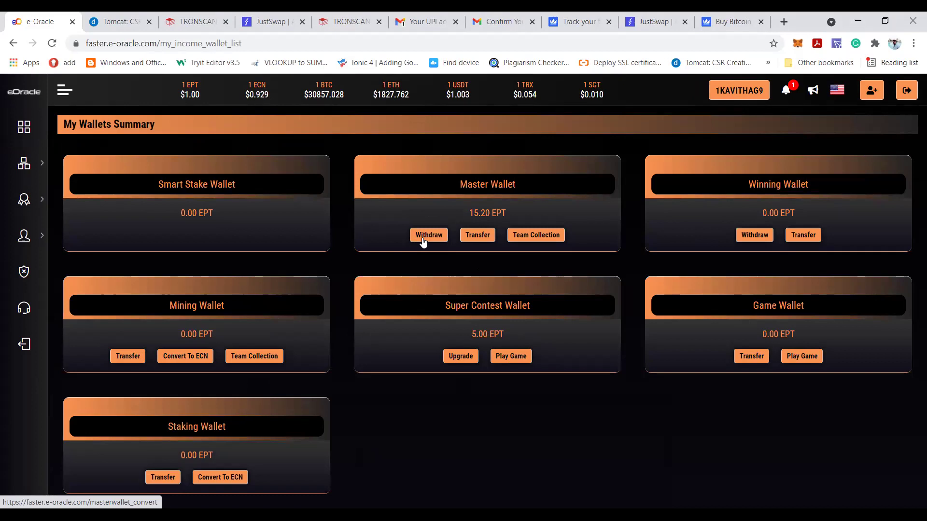
drag(712, 92, 762, 104)
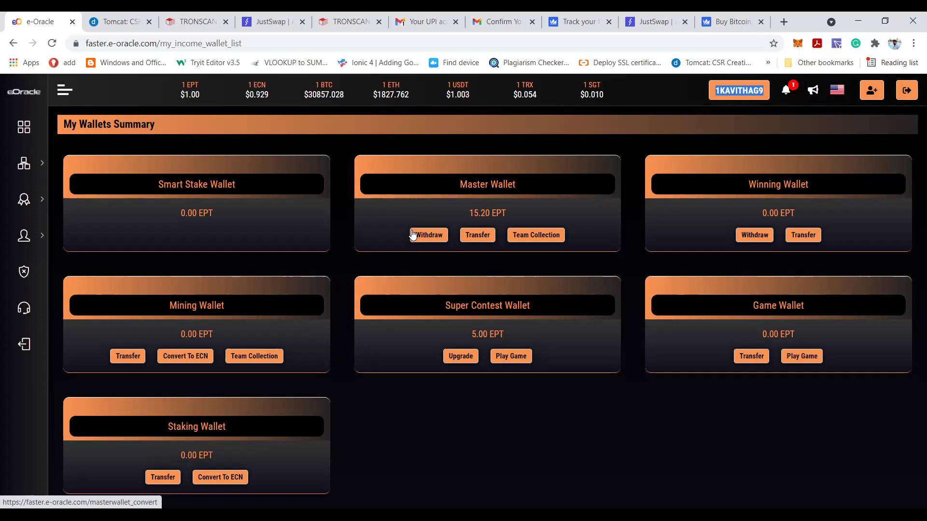
click(533, 237)
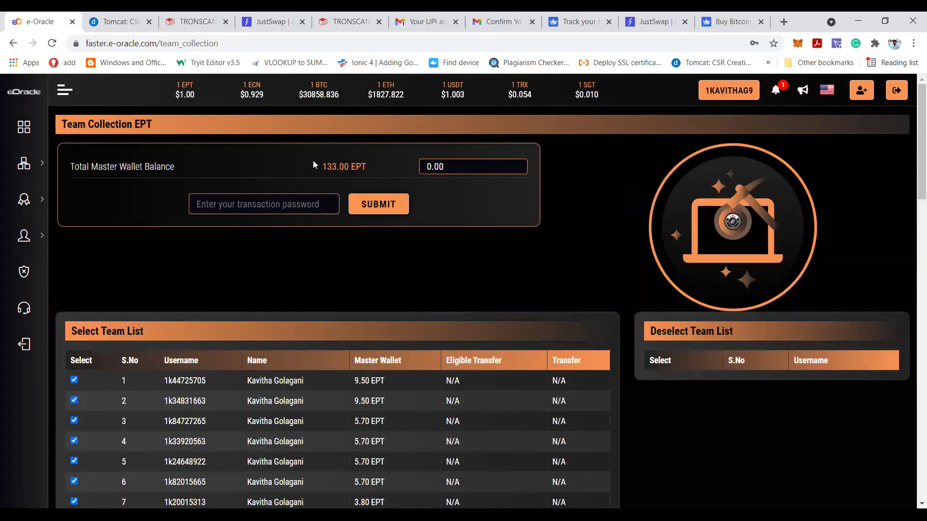
Step: Review the 133.00 EPT balance, 0.00 collection amount and member list, then return to the dashboard
drag(323, 167, 348, 164)
scroll(337, 476, down, 5)
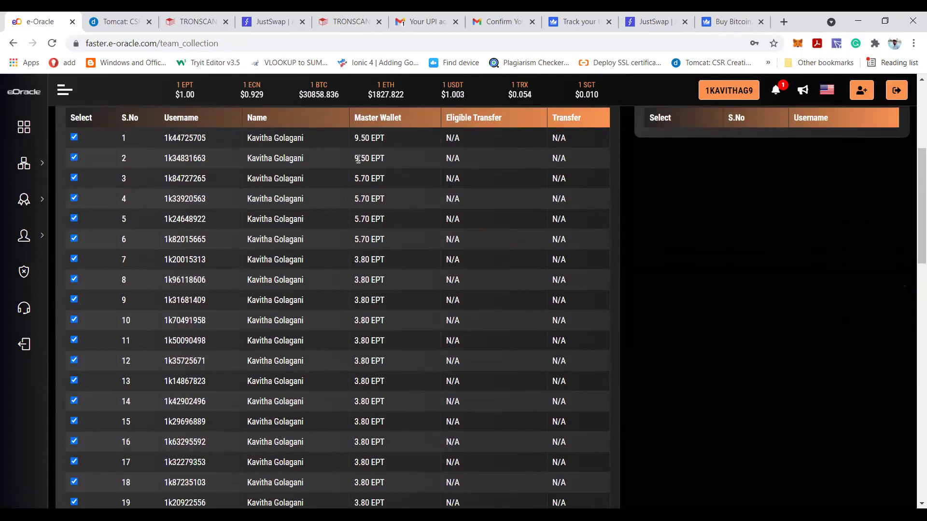
scroll(378, 432, down, 2)
scroll(378, 432, up, 2)
scroll(380, 430, down, 2)
scroll(379, 430, up, 7)
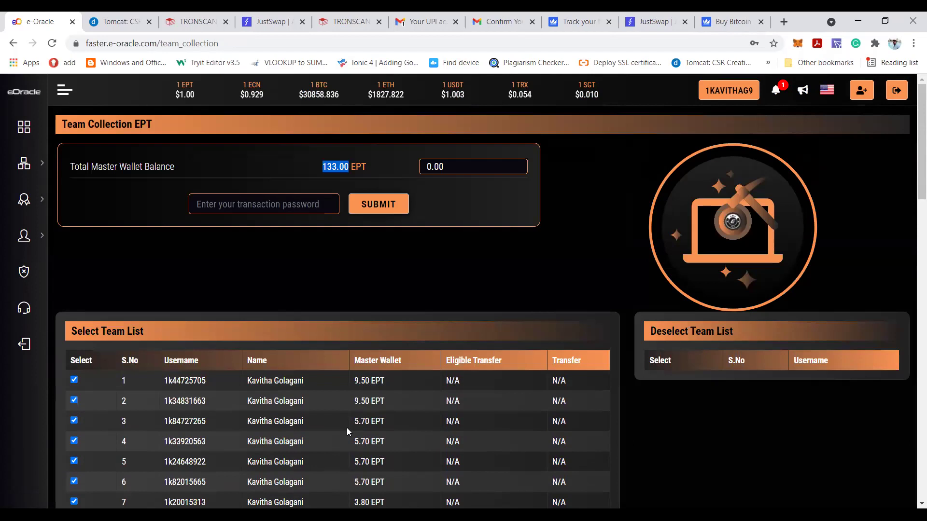
scroll(347, 427, down, 3)
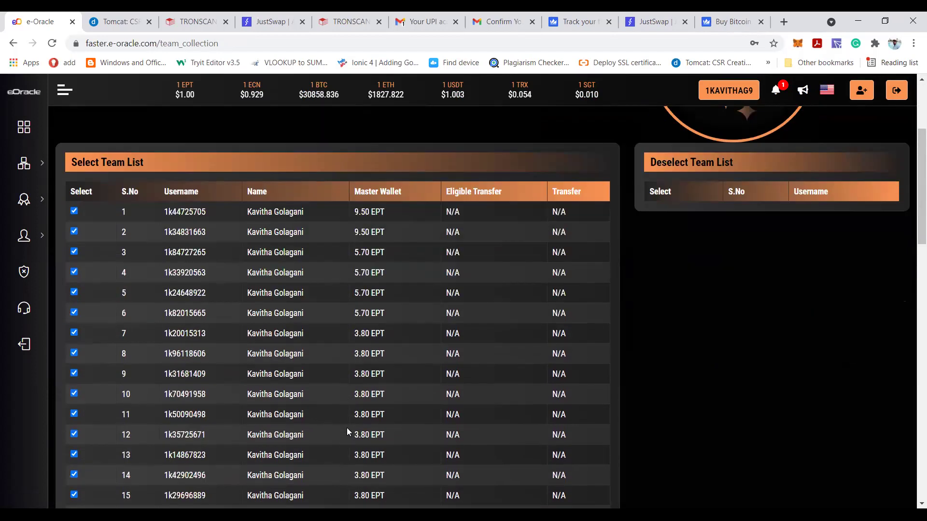
scroll(376, 361, up, 3)
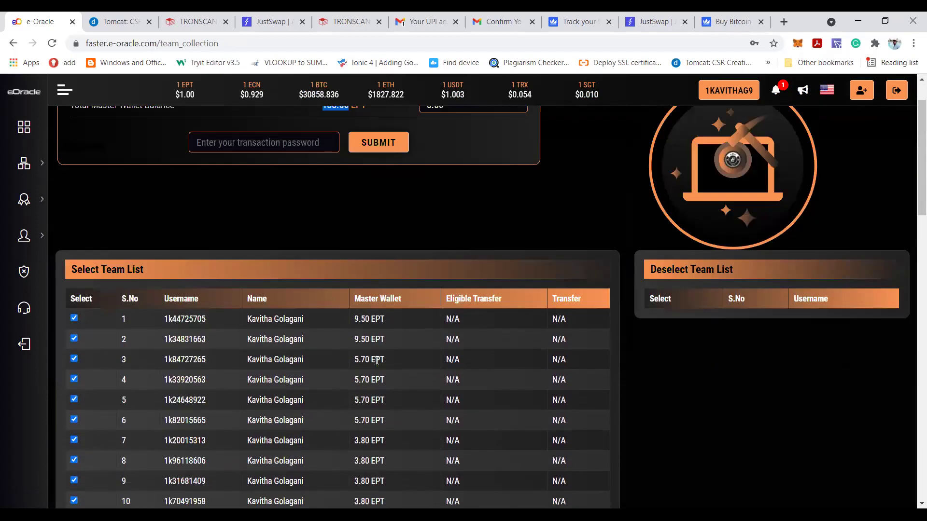
drag(429, 166, 447, 167)
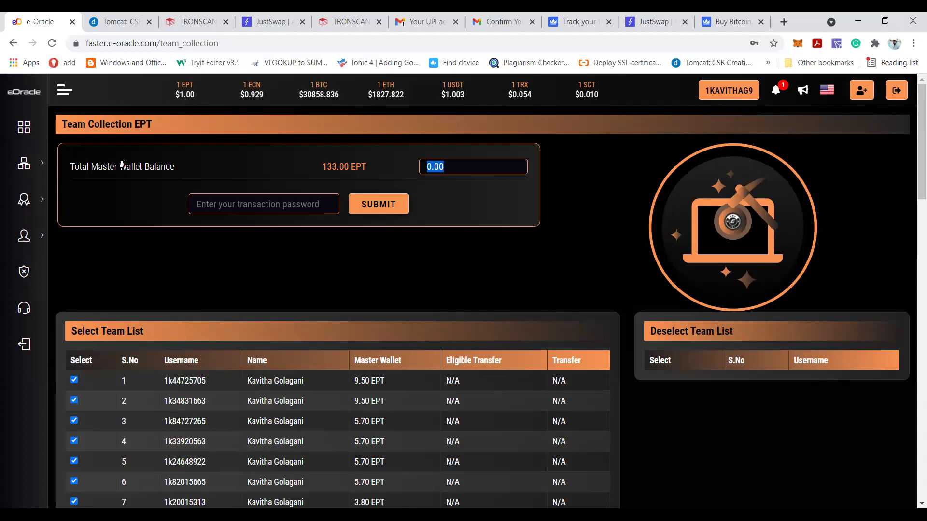
click(35, 135)
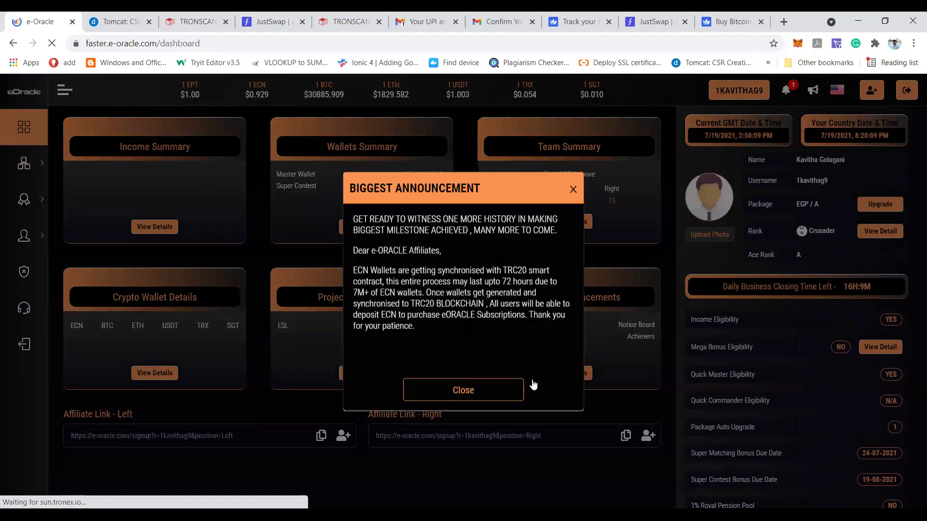
Step: Close the announcement, open the Master Wallet's Team Collection from Wallets Summary, and browse its member list
click(492, 402)
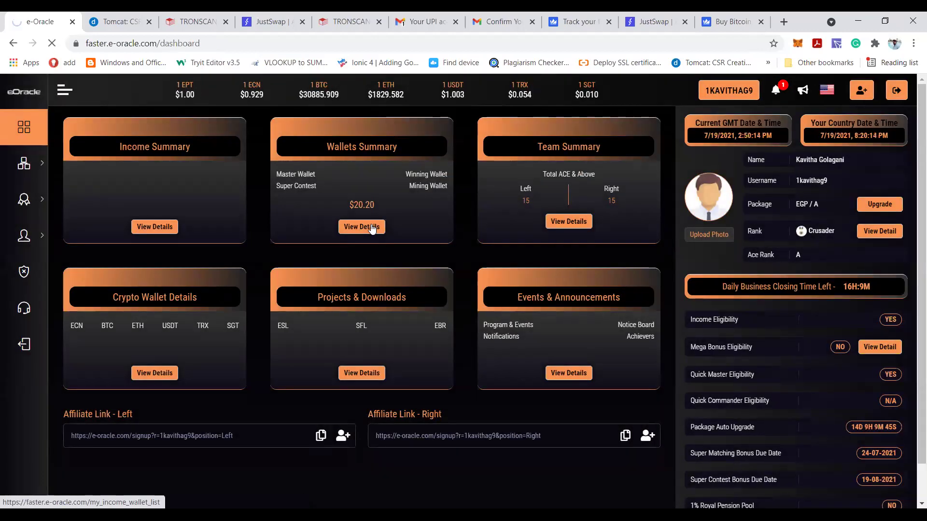
click(372, 228)
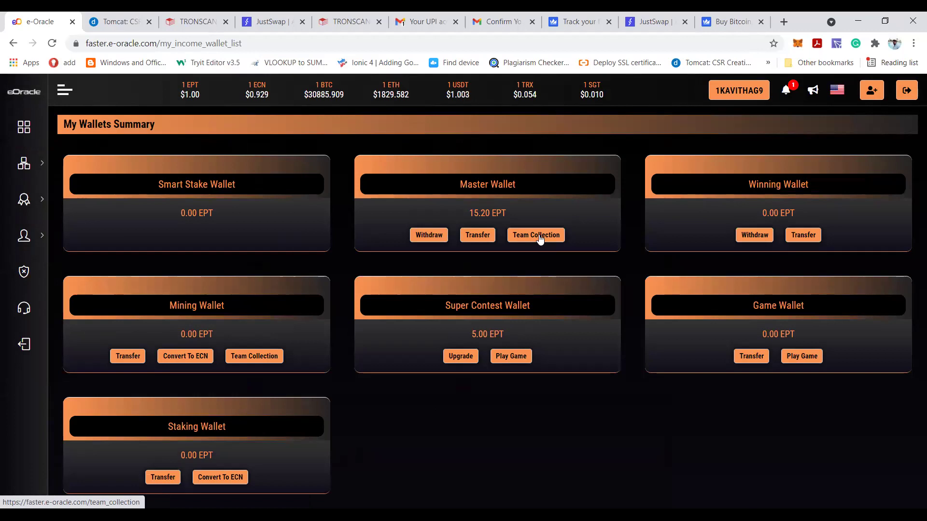
click(539, 239)
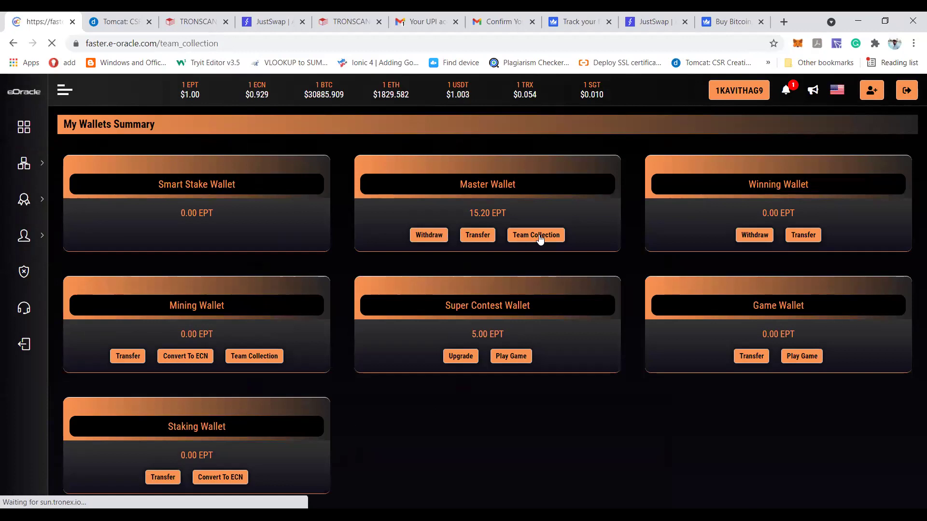
scroll(355, 421, down, 3)
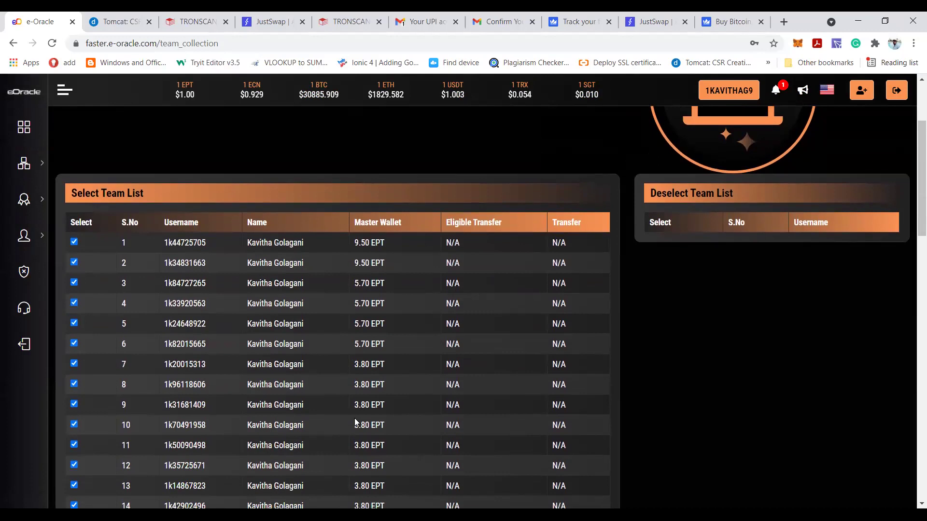
scroll(355, 418, up, 3)
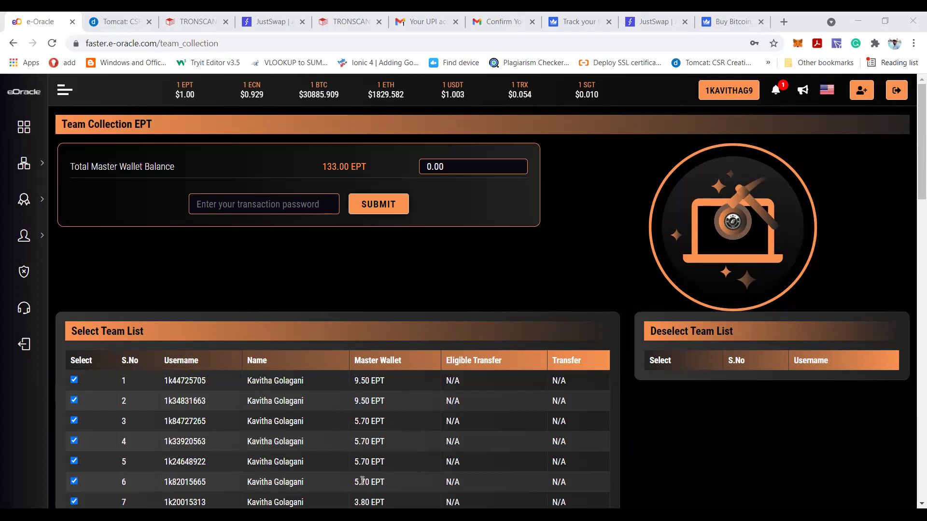
scroll(362, 481, down, 3)
scroll(362, 481, down, 2)
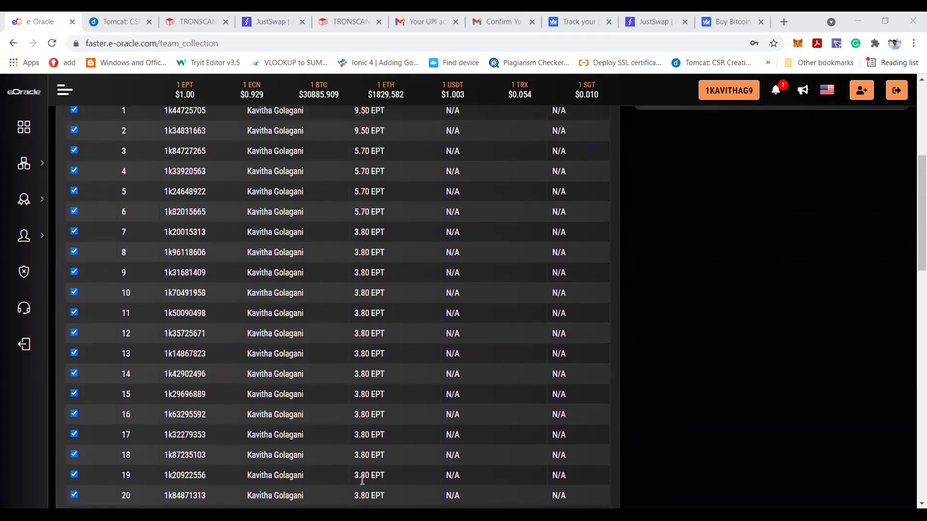
scroll(362, 478, up, 5)
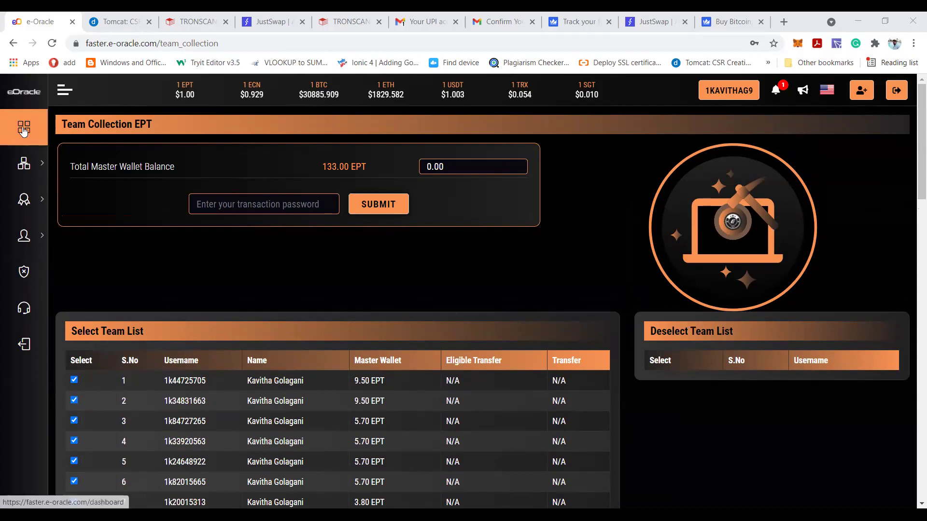
Step: From the dashboard, open the manual Basic Master Node Mining (B) team upgrade in the Upgrade plans
click(22, 130)
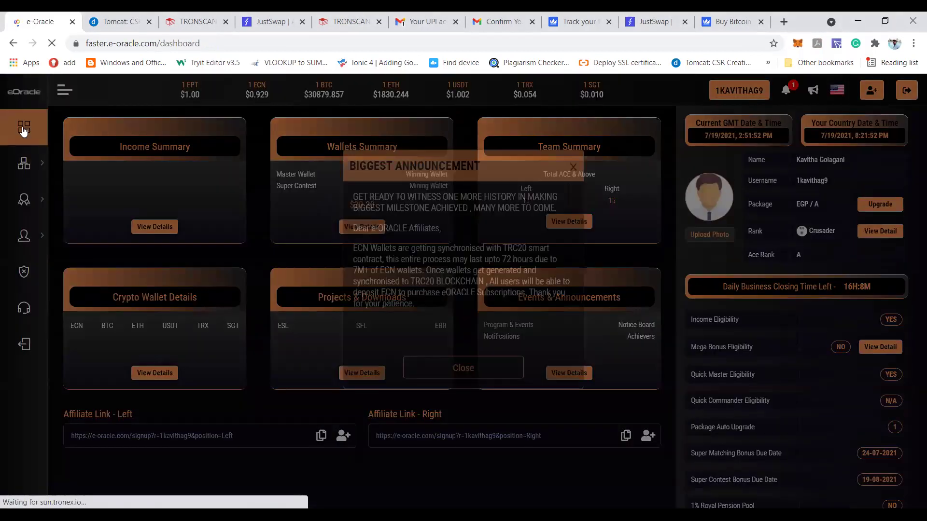
click(439, 387)
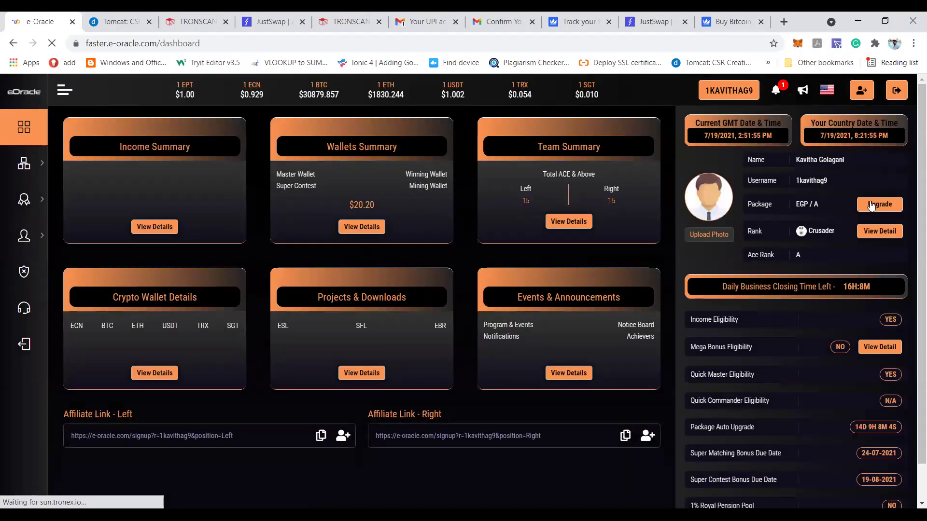
click(871, 205)
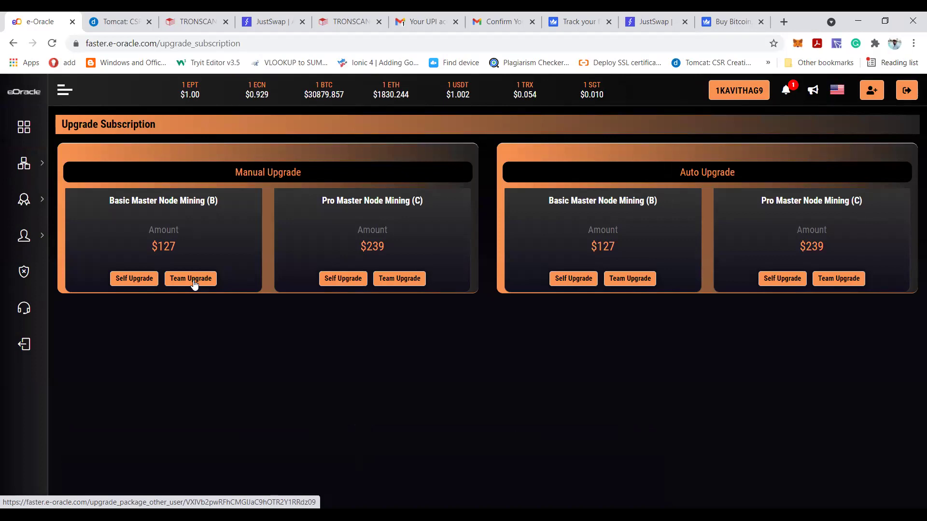
click(195, 284)
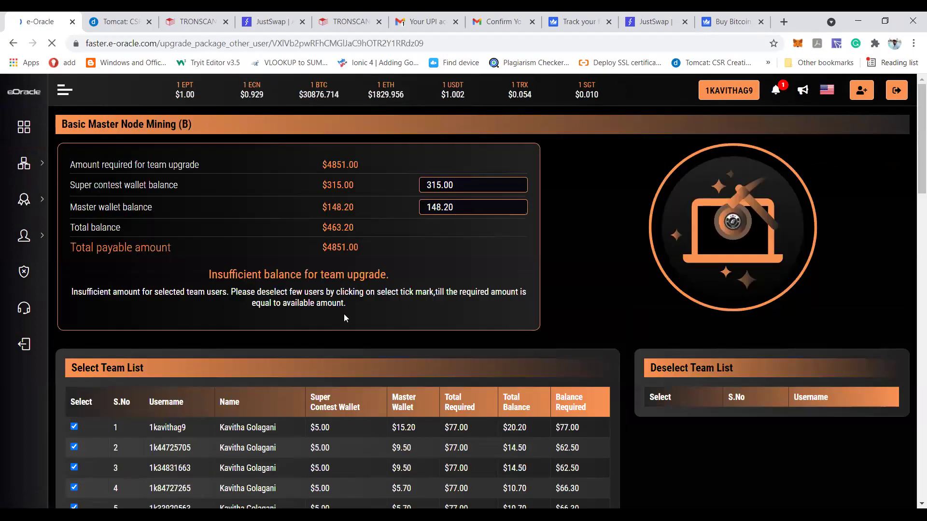
Step: Review the $4851.00 requirement against the $463.20 balance, then return to the dashboard
scroll(372, 442, down, 13)
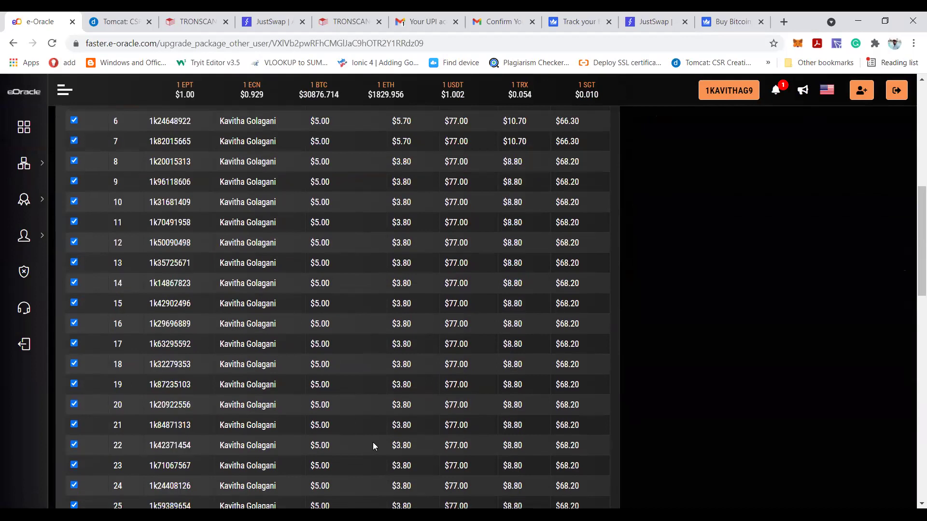
scroll(372, 442, down, 3)
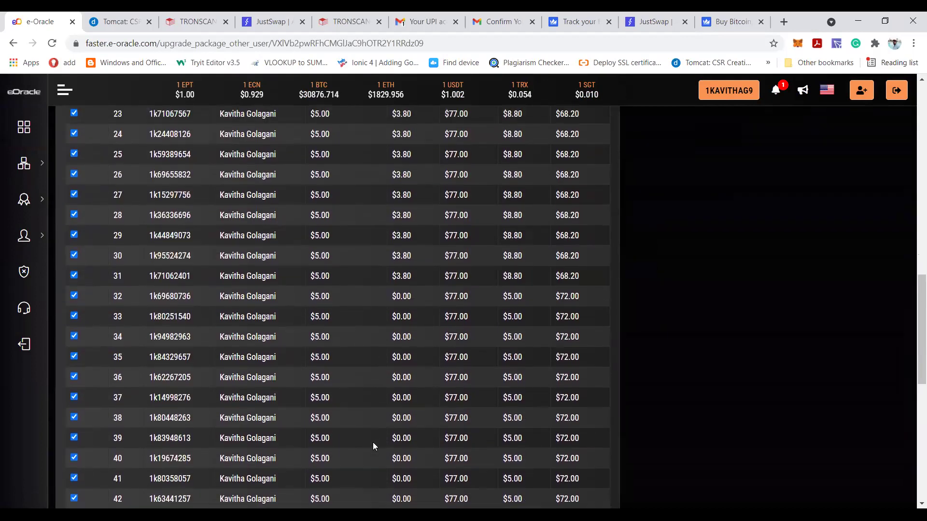
scroll(372, 442, up, 11)
scroll(373, 442, up, 3)
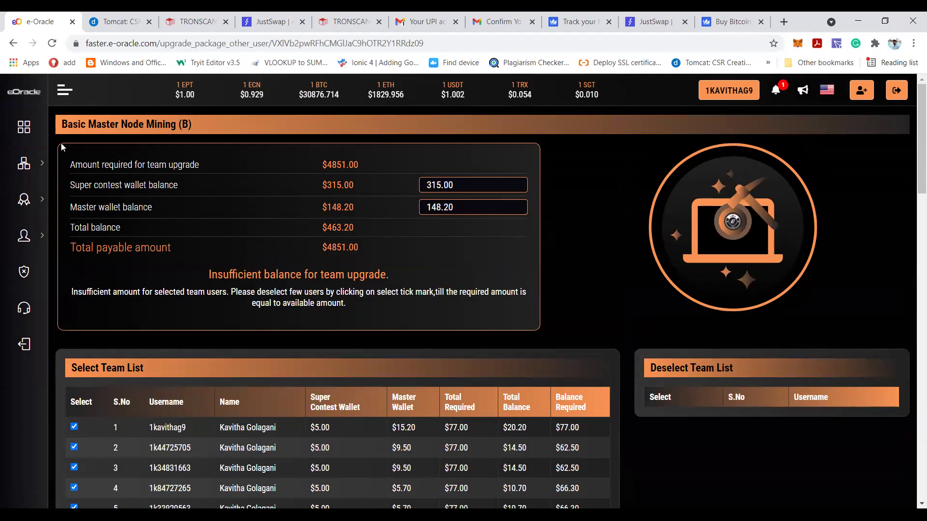
click(19, 130)
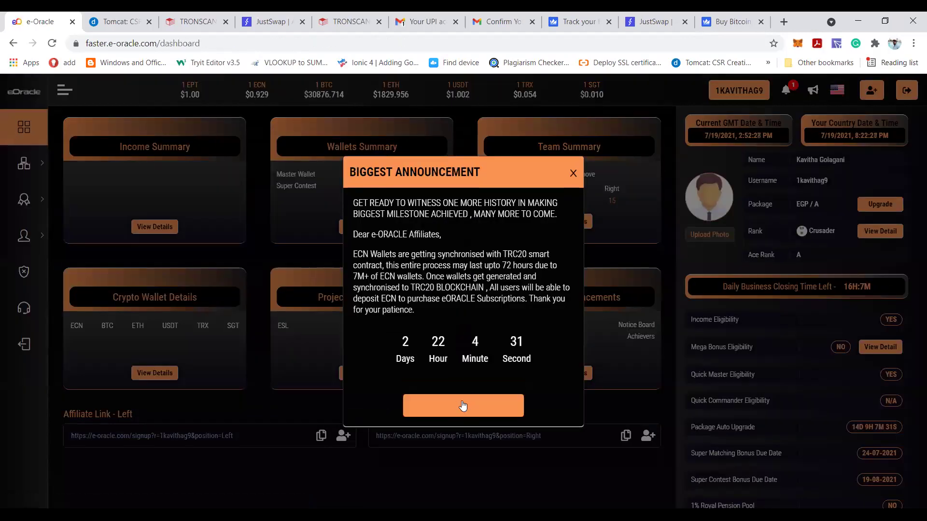
Step: Close the announcement and open the upgrade subscription plans from the profile panel's Package field
click(462, 403)
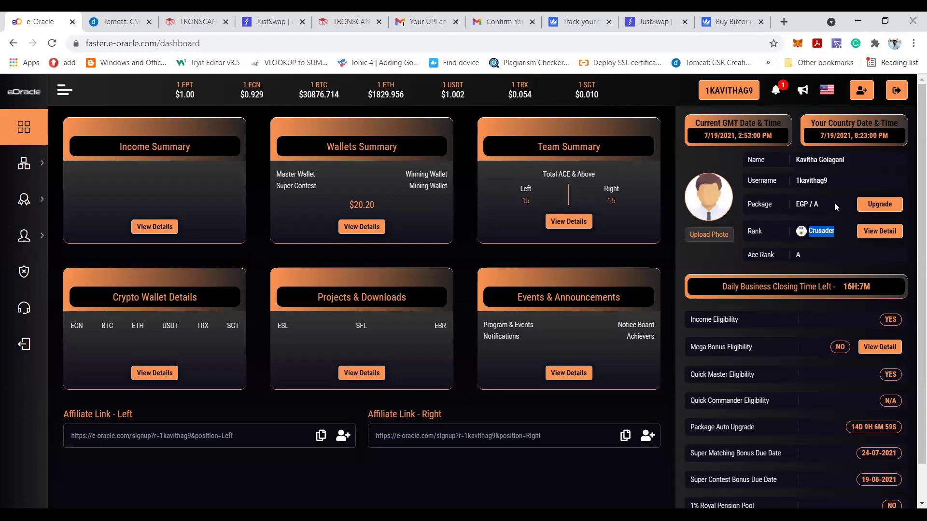
click(878, 205)
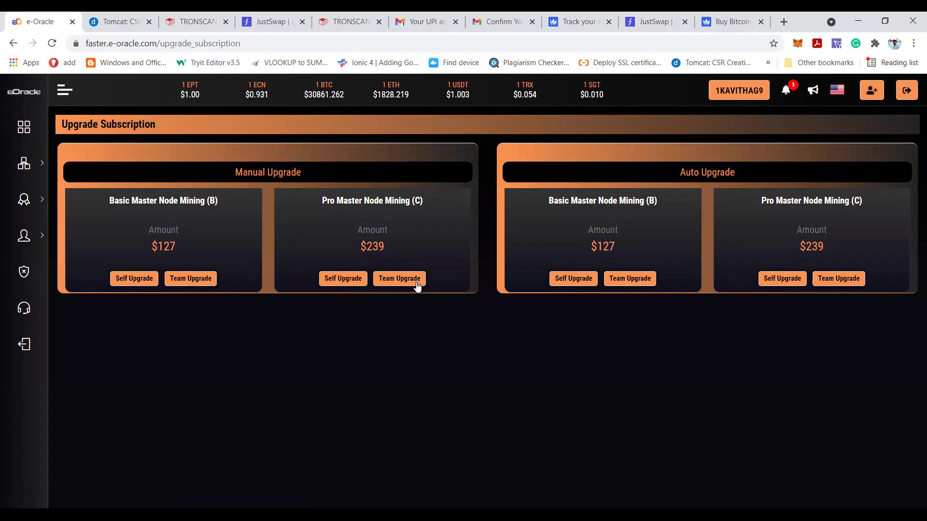
Step: Open the manual Basic Master Node Mining team upgrade and untick member 63 at the list's bottom
click(186, 284)
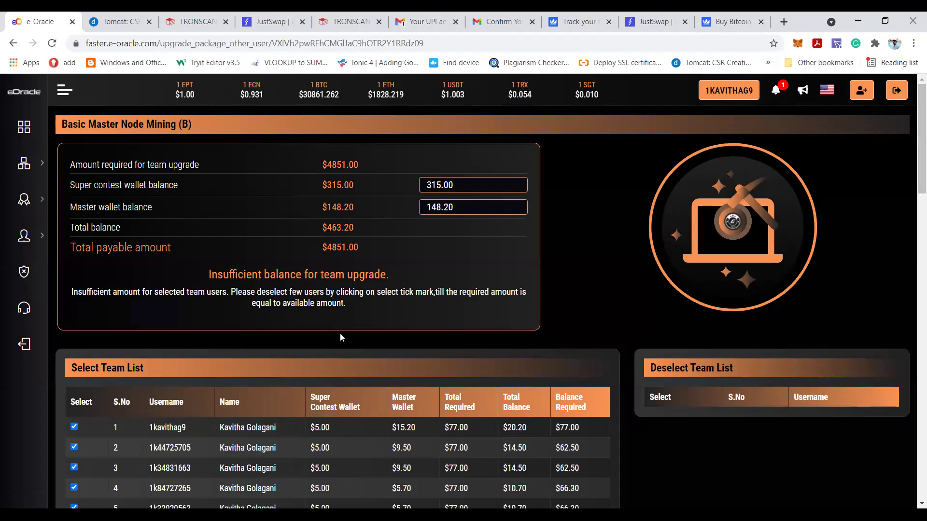
scroll(340, 333, down, 8)
scroll(339, 333, down, 17)
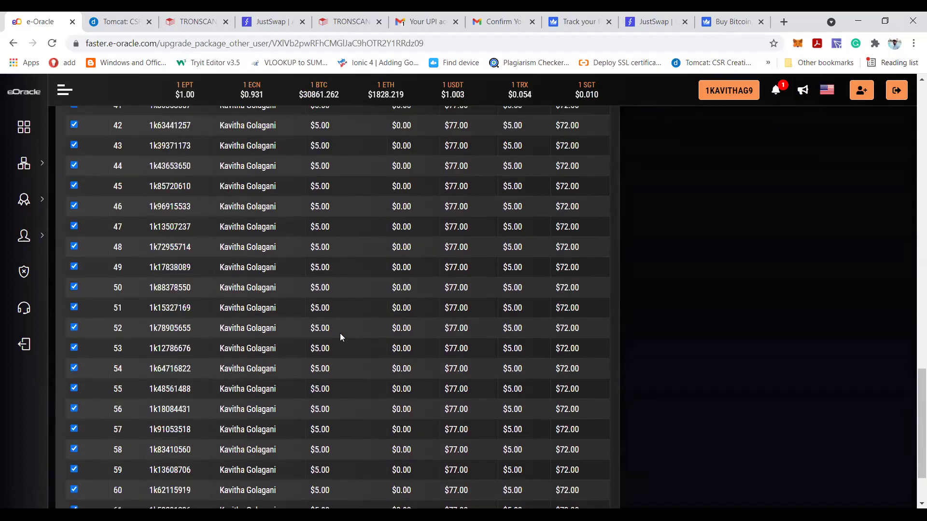
scroll(340, 333, up, 10)
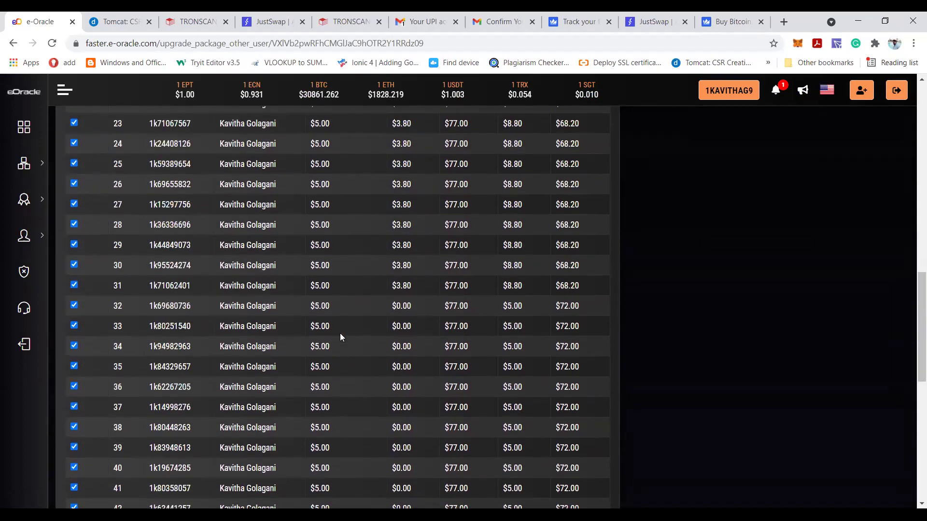
scroll(340, 333, down, 10)
scroll(339, 333, up, 10)
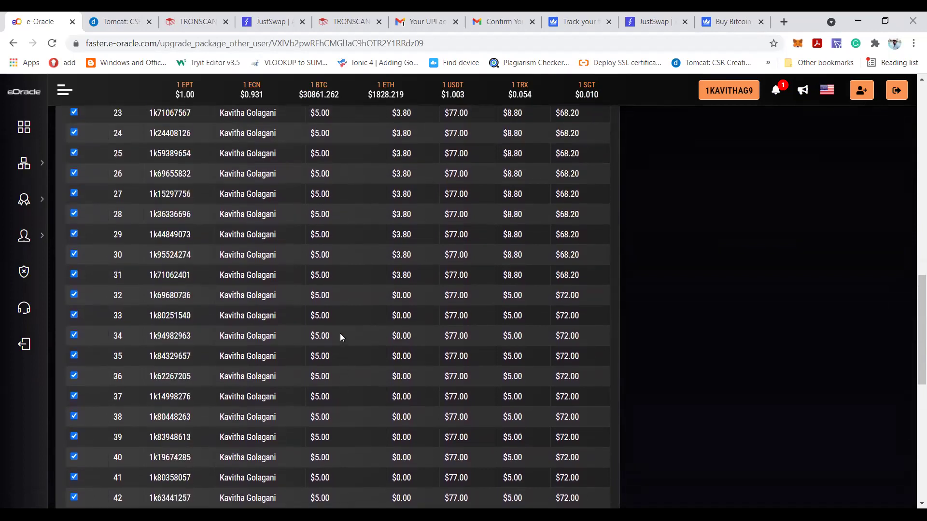
scroll(340, 333, up, 15)
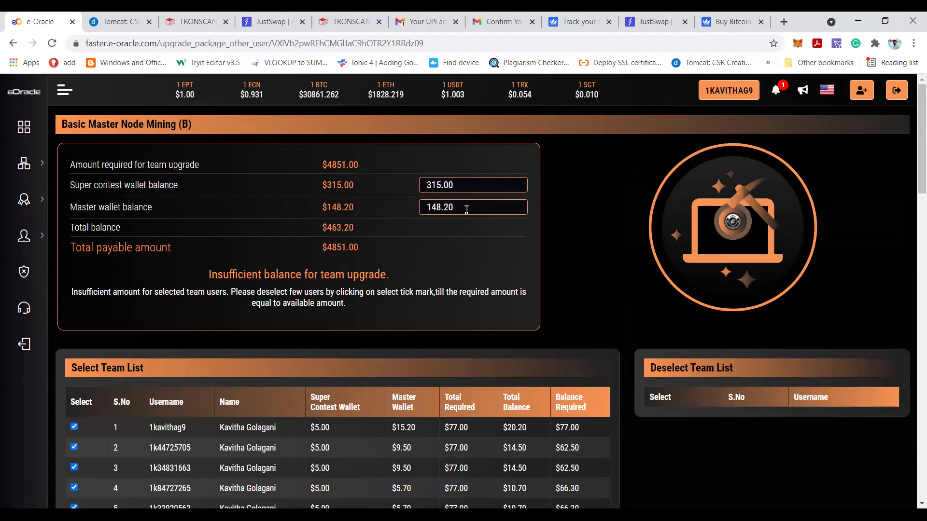
scroll(207, 424, down, 20)
scroll(206, 424, down, 4)
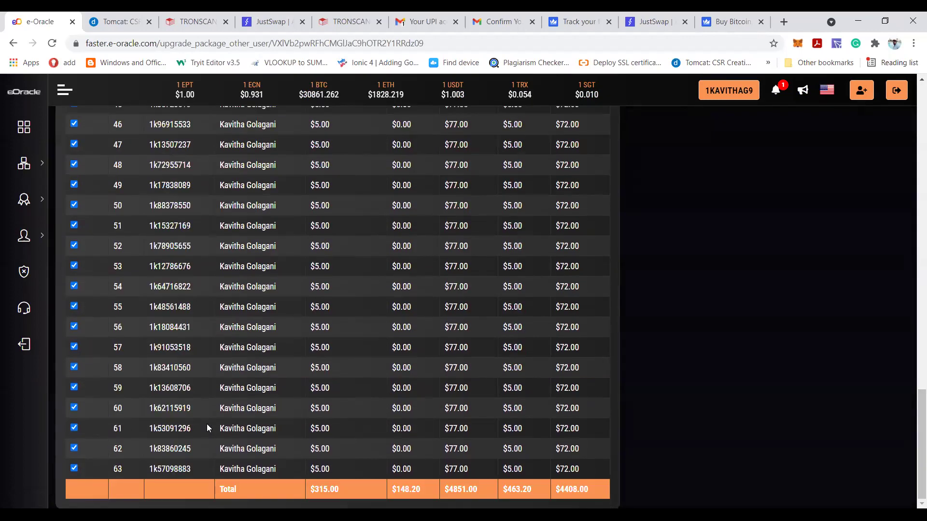
click(75, 467)
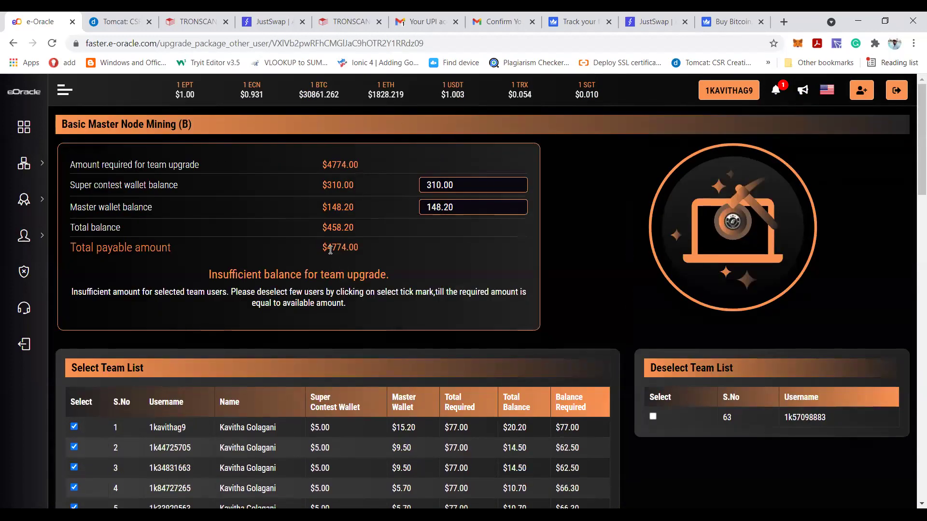
scroll(330, 250, down, 20)
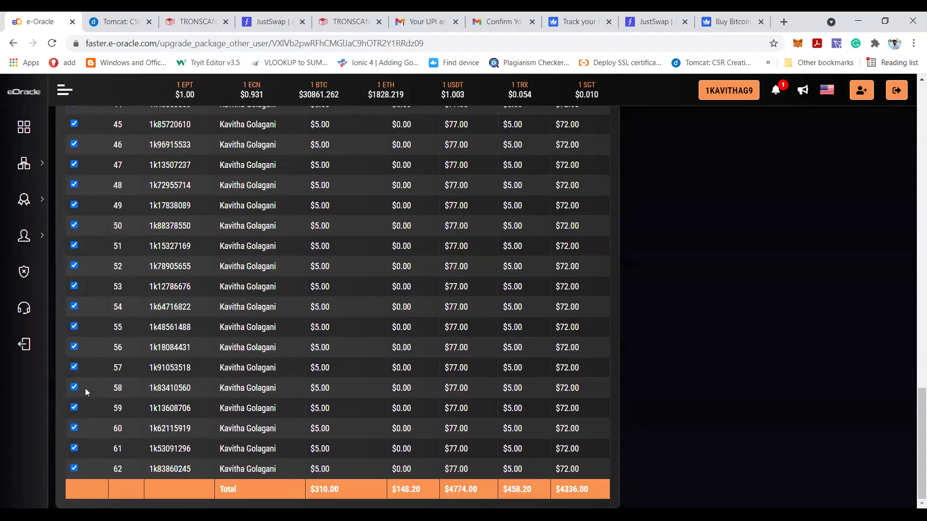
Step: Untick team members 46 down to 32, then member 47, in the Select Team List
click(73, 144)
click(74, 145)
click(74, 144)
click(74, 144)
click(74, 144)
click(74, 144)
click(74, 145)
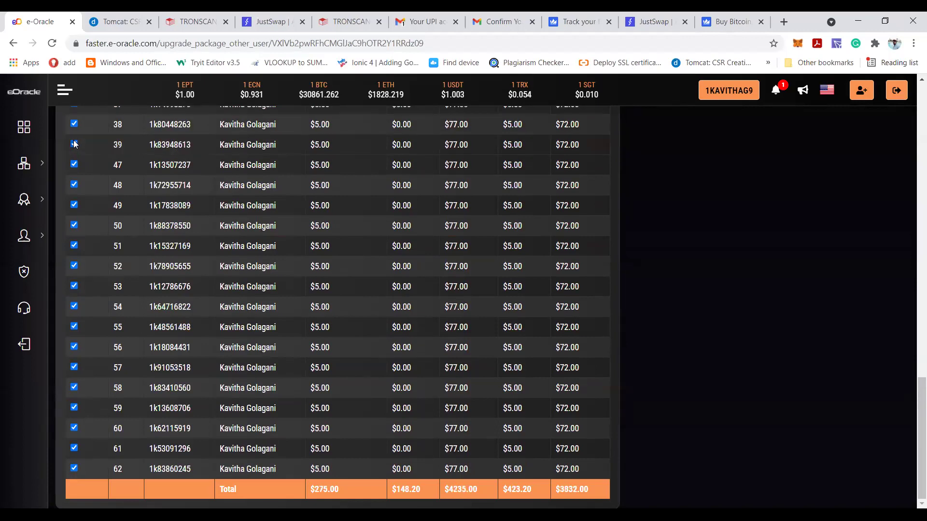
click(74, 145)
click(74, 145)
click(74, 144)
click(74, 145)
click(74, 145)
click(74, 144)
click(74, 144)
click(74, 145)
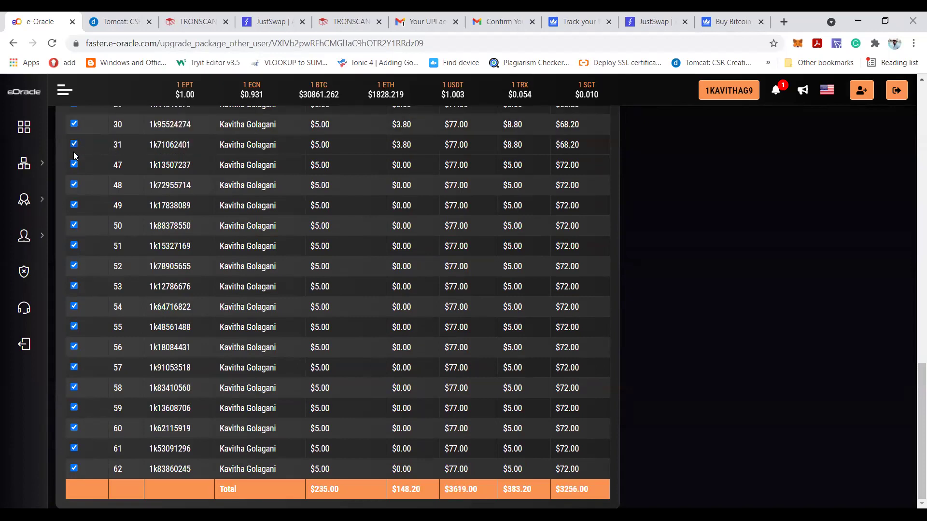
click(74, 165)
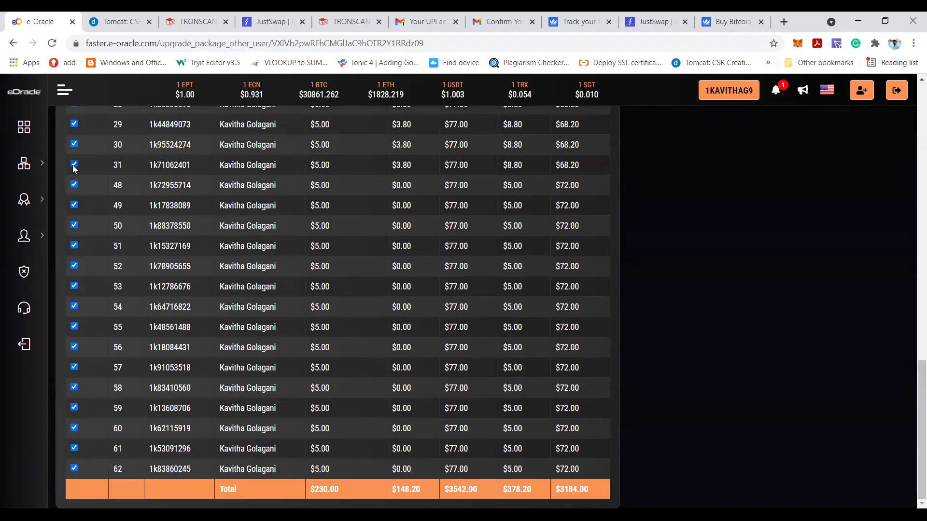
Step: Deselect members 48 through 62, leaving only members 1–31 selected at $2387.00 payable
scroll(74, 167, up, 15)
scroll(86, 358, down, 4)
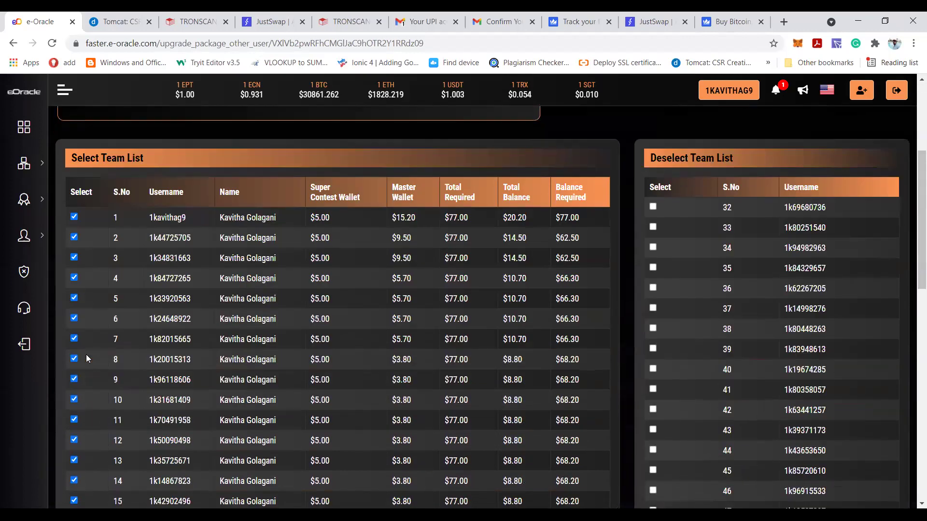
scroll(86, 356, down, 7)
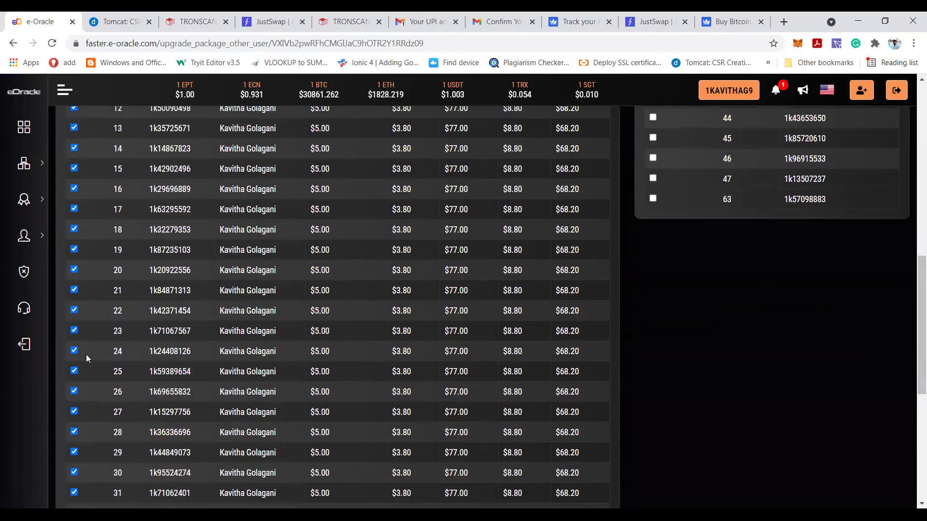
scroll(79, 492, down, 1)
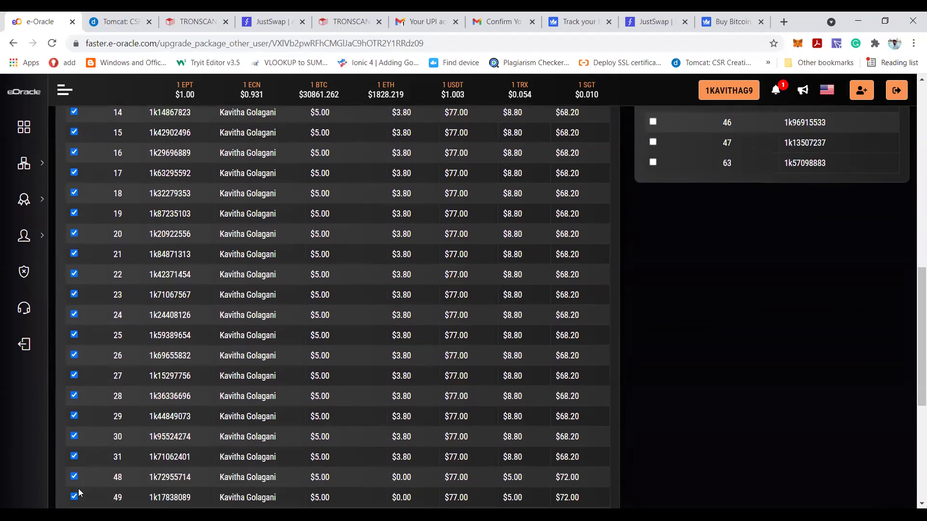
click(73, 461)
click(73, 462)
click(74, 462)
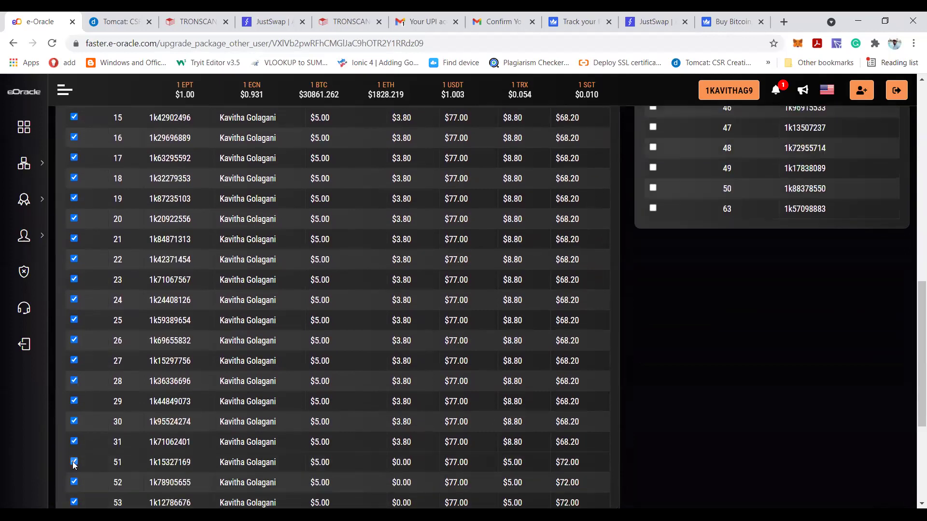
click(73, 462)
click(74, 462)
click(74, 461)
click(74, 462)
click(74, 462)
click(74, 462)
click(74, 462)
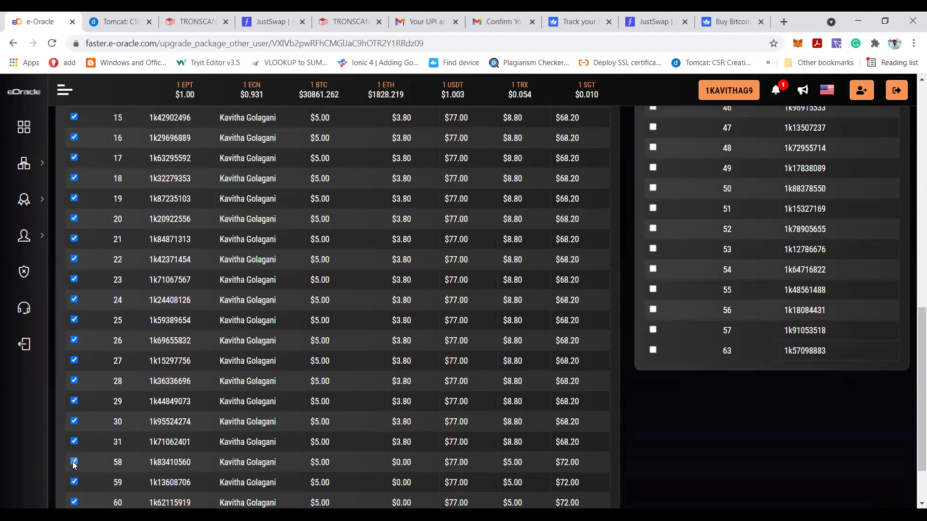
click(74, 462)
click(74, 462)
click(74, 462)
click(73, 462)
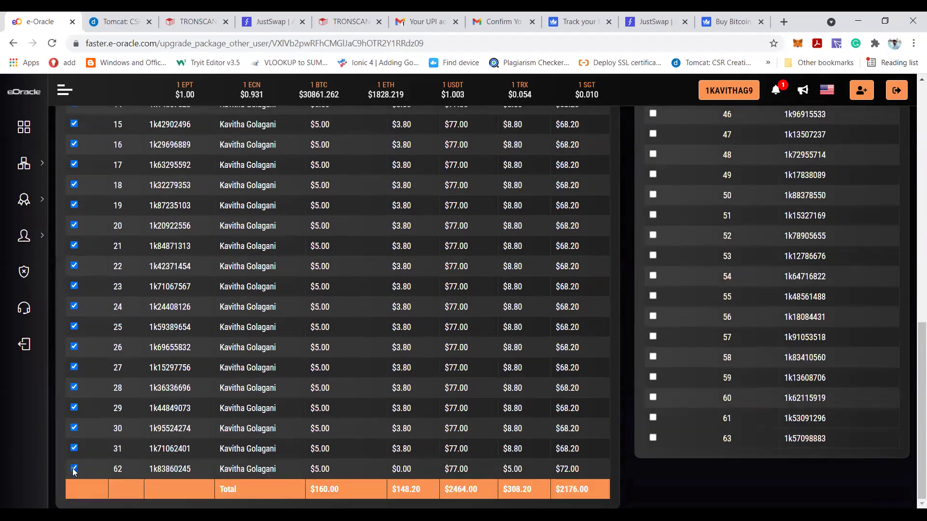
click(74, 467)
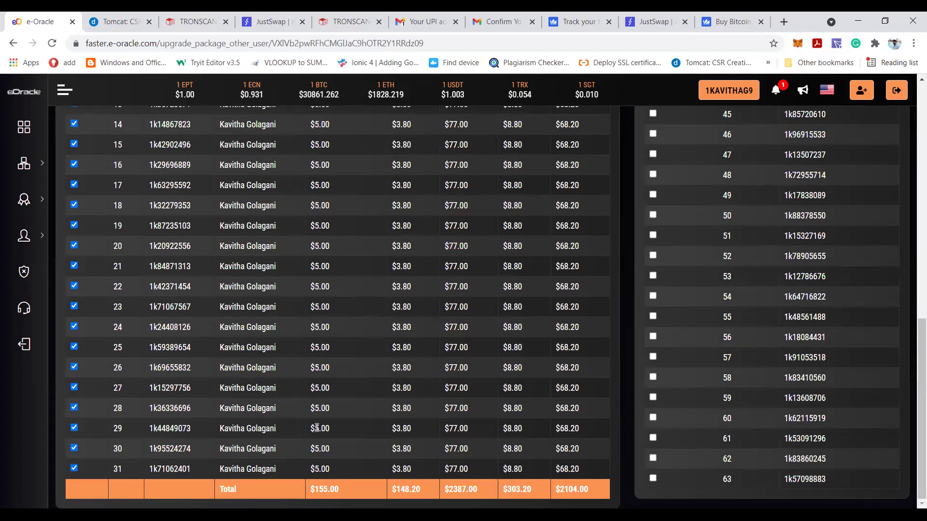
scroll(316, 428, up, 12)
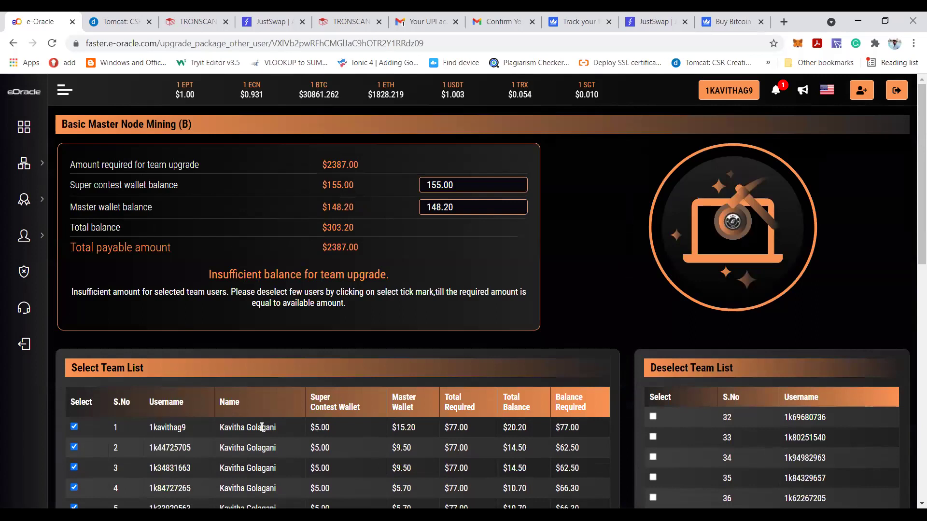
drag(326, 248, 388, 255)
scroll(470, 470, down, 5)
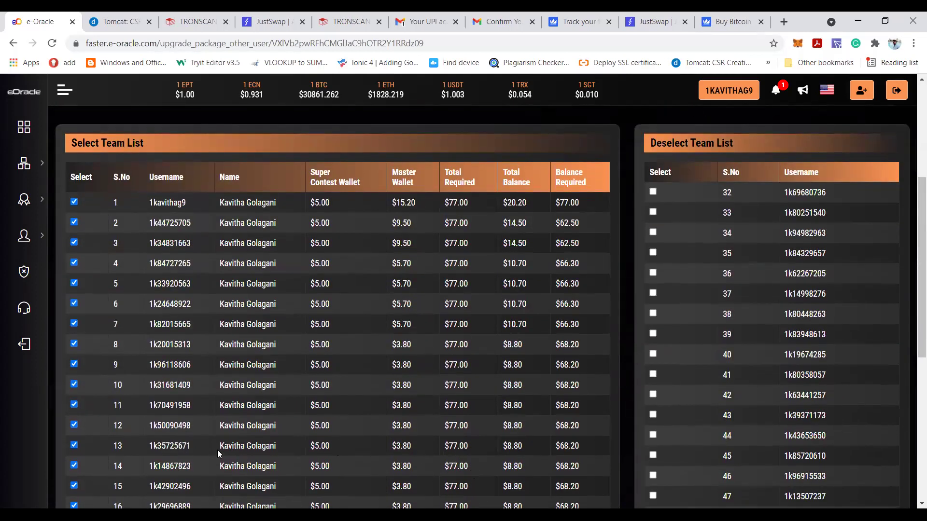
drag(198, 443, 144, 447)
scroll(251, 394, up, 4)
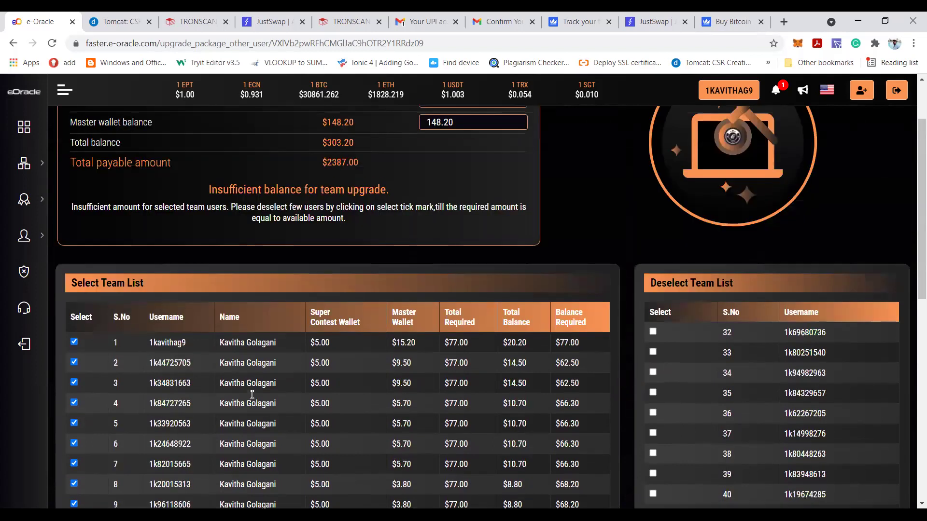
scroll(251, 394, down, 7)
scroll(251, 394, down, 4)
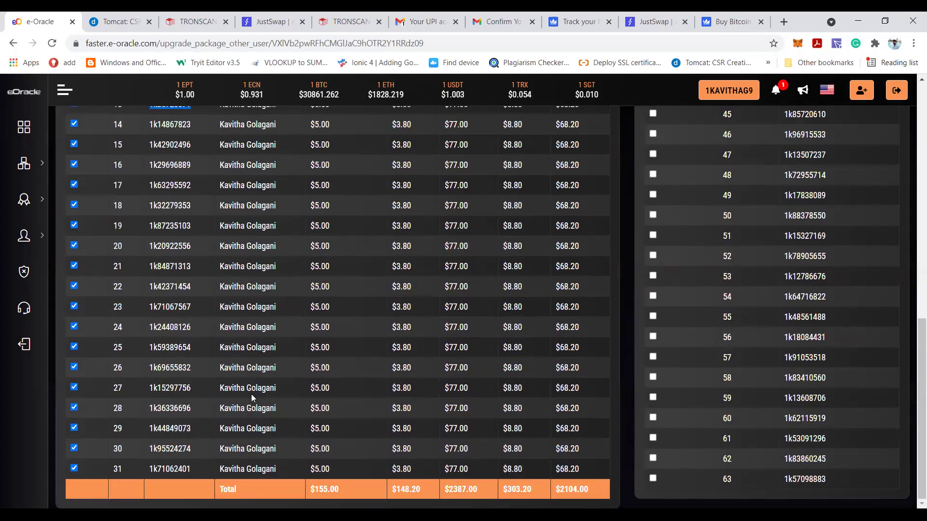
scroll(260, 386, up, 13)
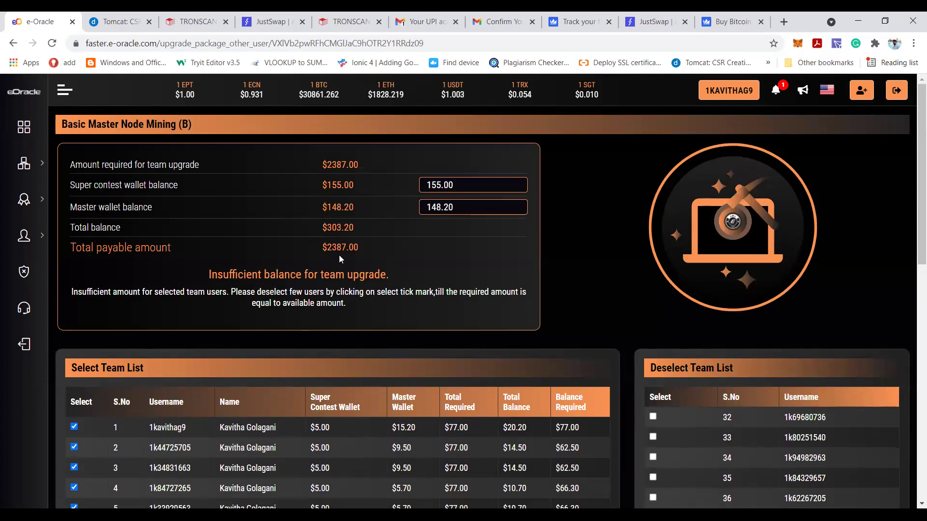
triple_click(372, 251)
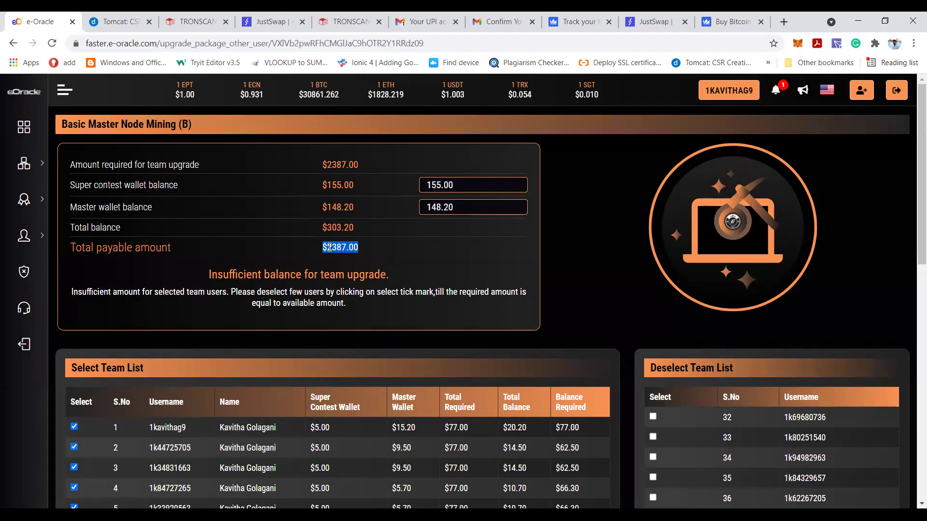
scroll(286, 404, down, 10)
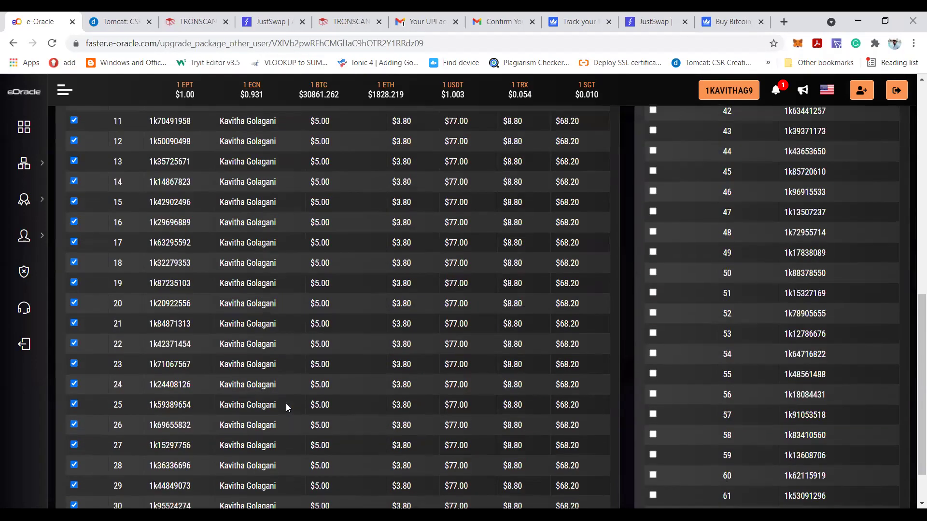
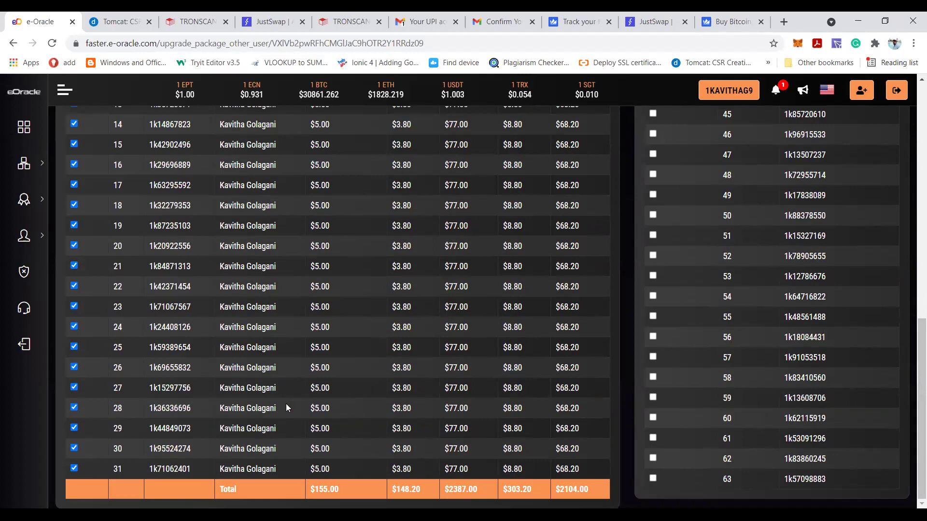
Step: Log out of the first e-Oracle account from the team-upgrade page's top bar
scroll(285, 403, up, 10)
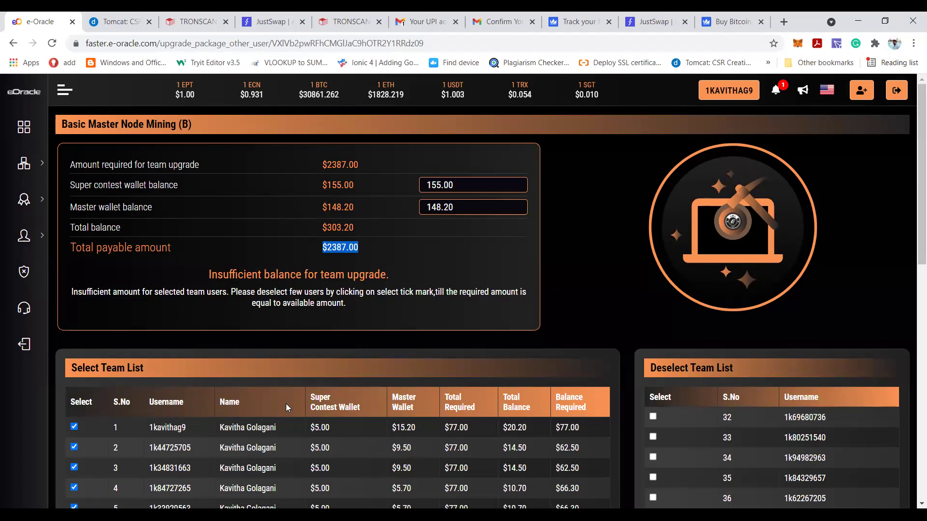
click(891, 97)
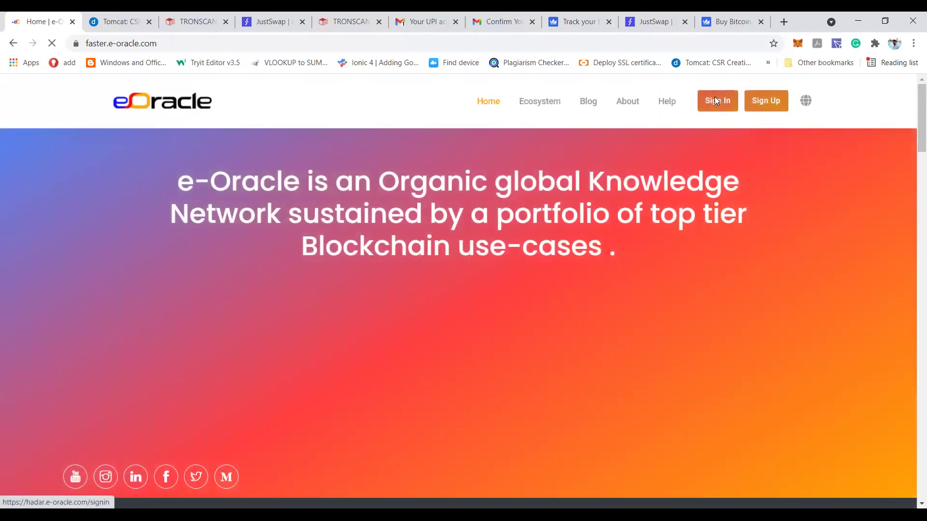
Step: Sign in to the second e-Oracle account and dismiss the announcement popup
click(715, 100)
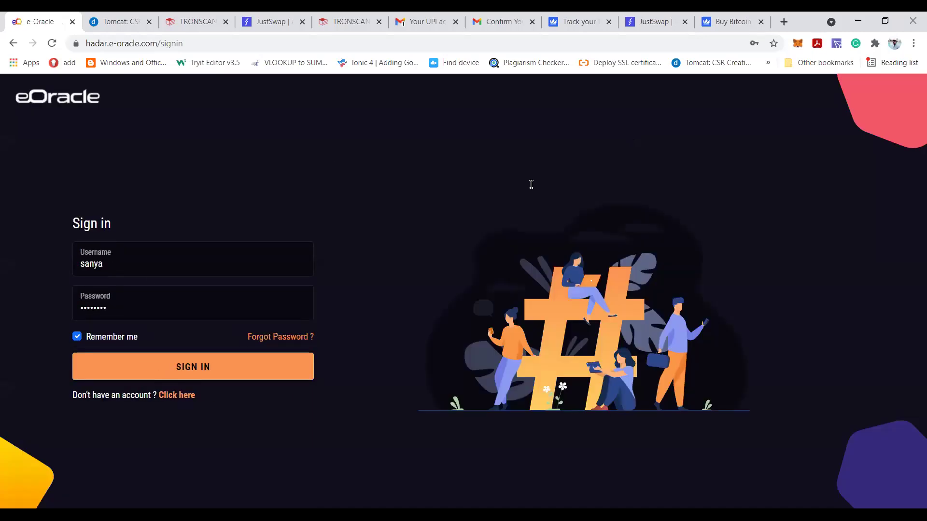
key(Return)
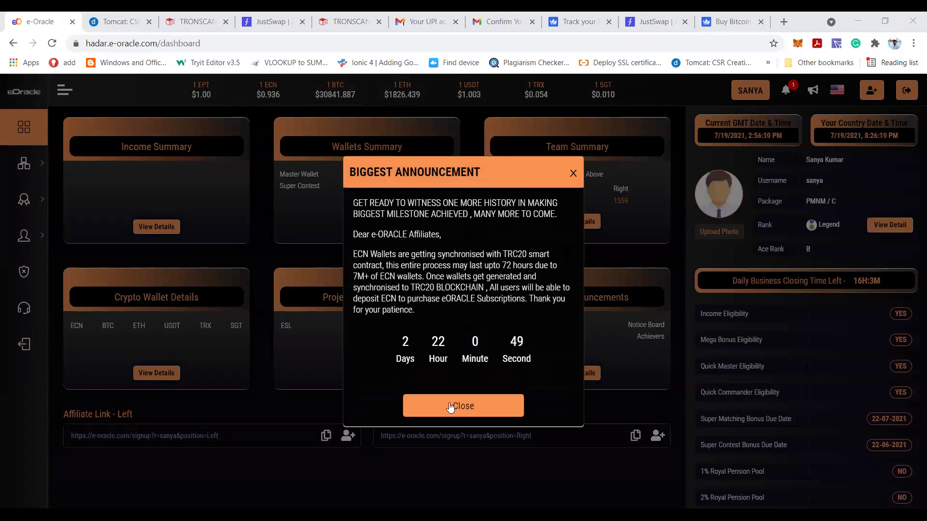
click(450, 407)
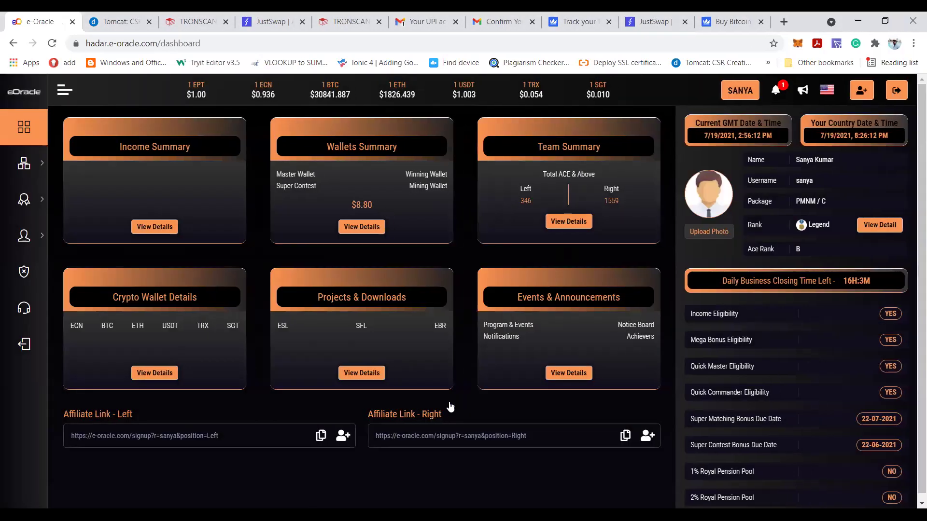
Step: Check the Mining Wallet's 3.80 EPT in Wallets Summary, then return to the dashboard
click(353, 230)
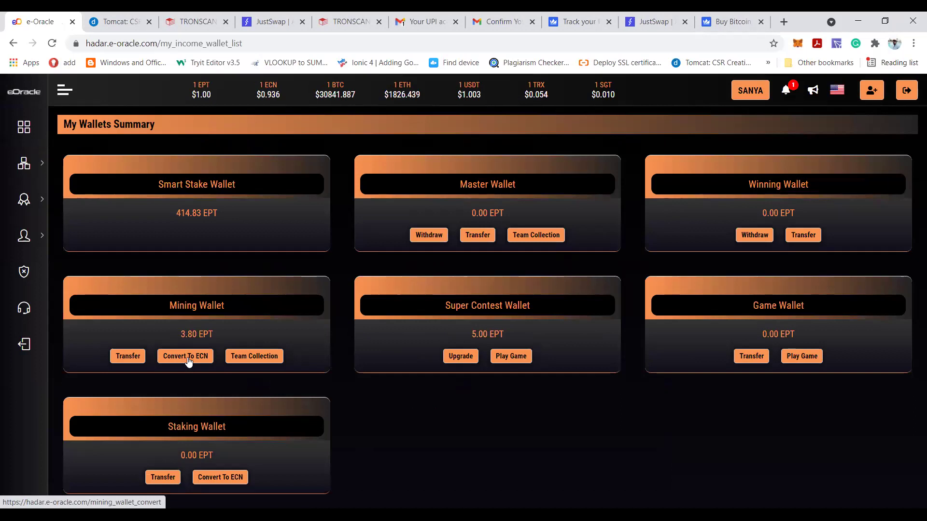
mouse_move(35, 146)
click(21, 128)
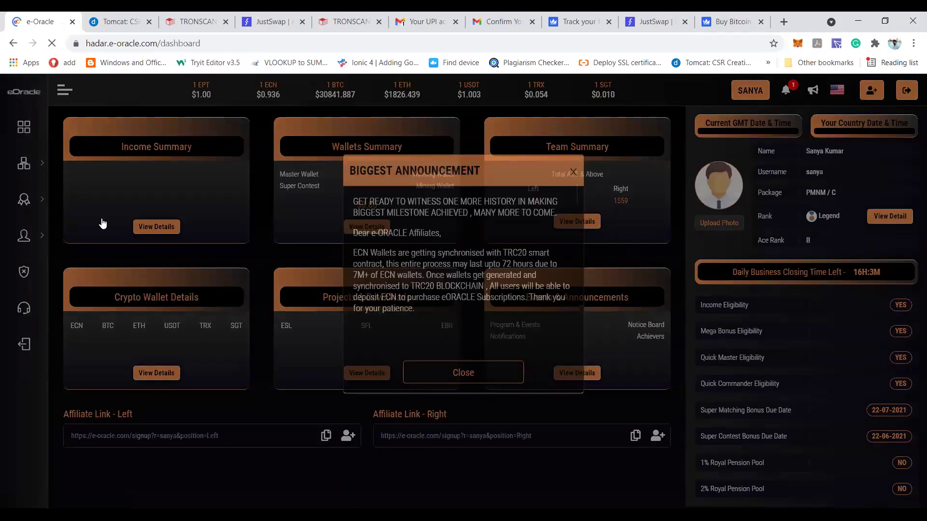
click(481, 408)
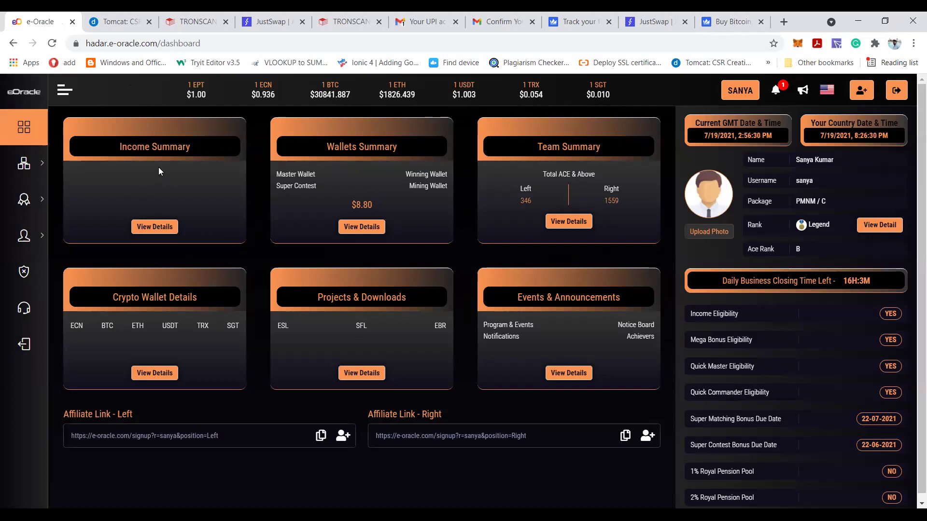
Step: View the Super Matching Bonus history, then reopen My Income Summary from the dashboard
click(154, 228)
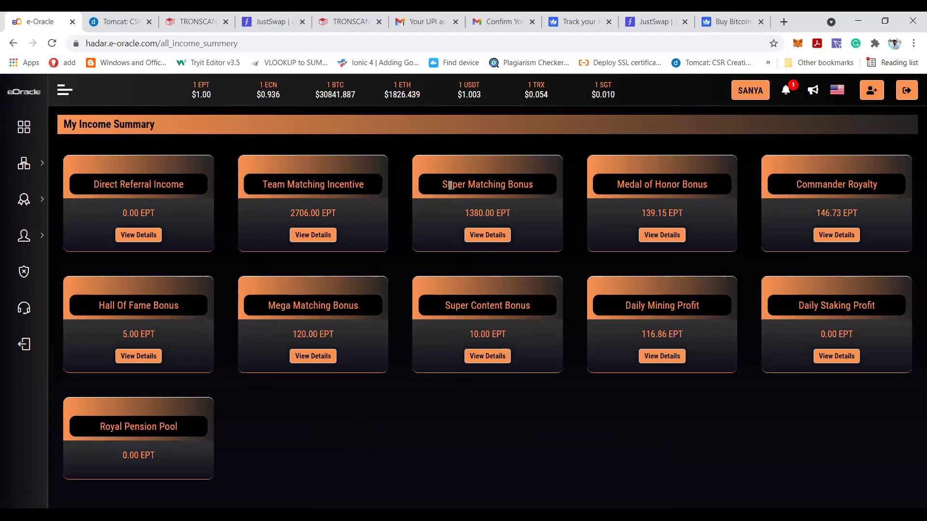
click(481, 236)
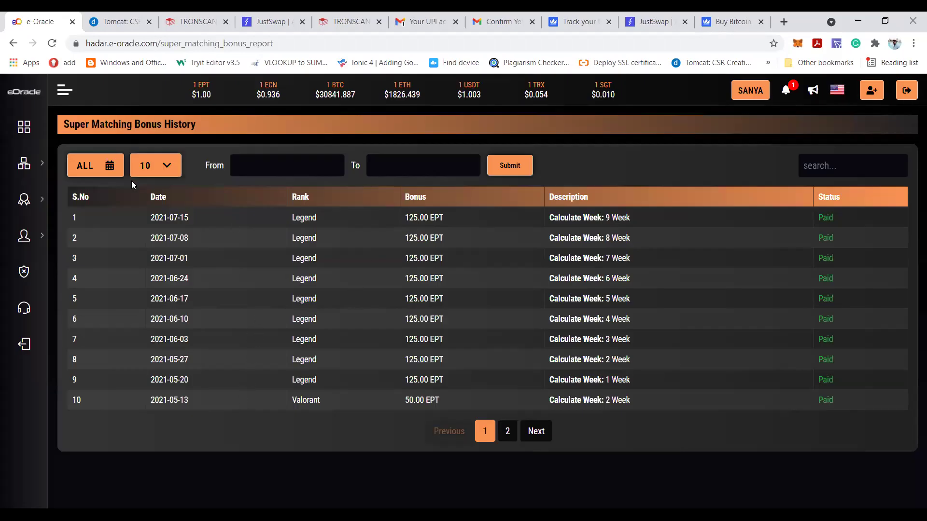
click(18, 133)
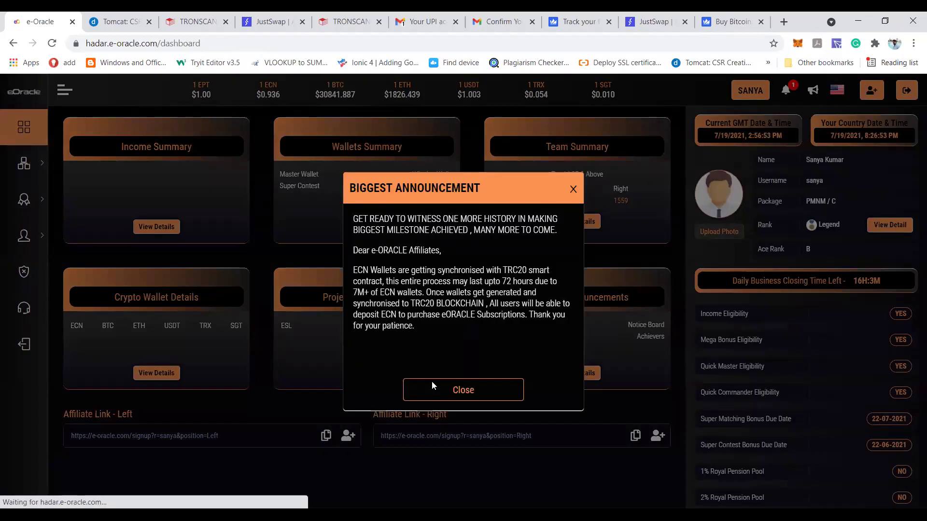
click(443, 405)
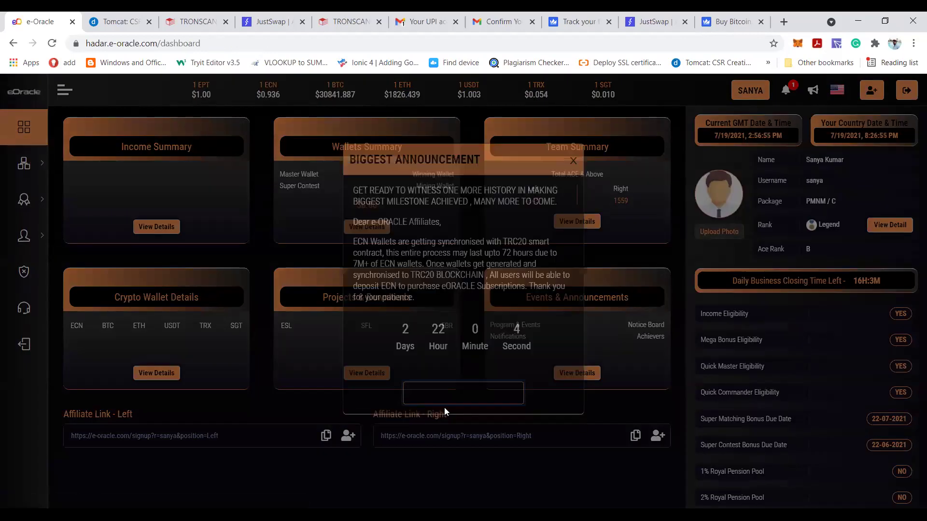
click(154, 226)
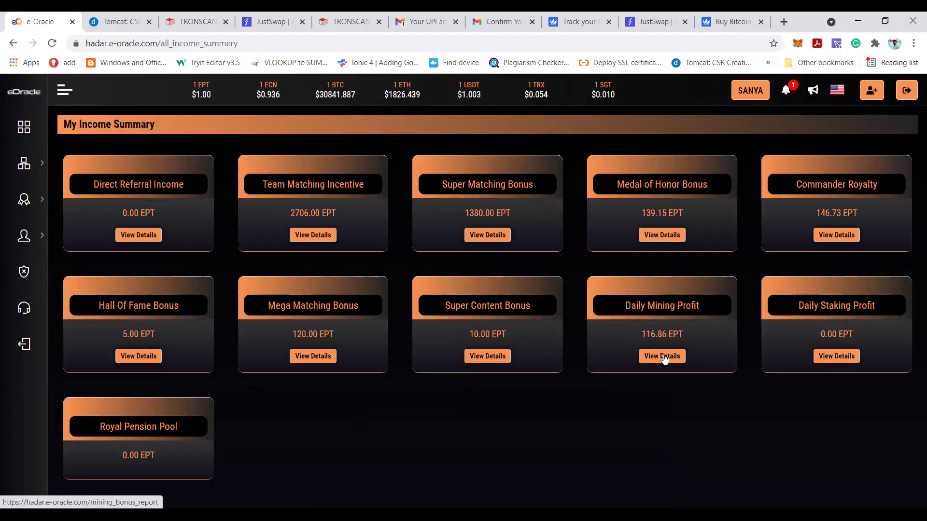
Step: Open the Daily Mining Profit history and highlight row 10's date and credit date
click(663, 360)
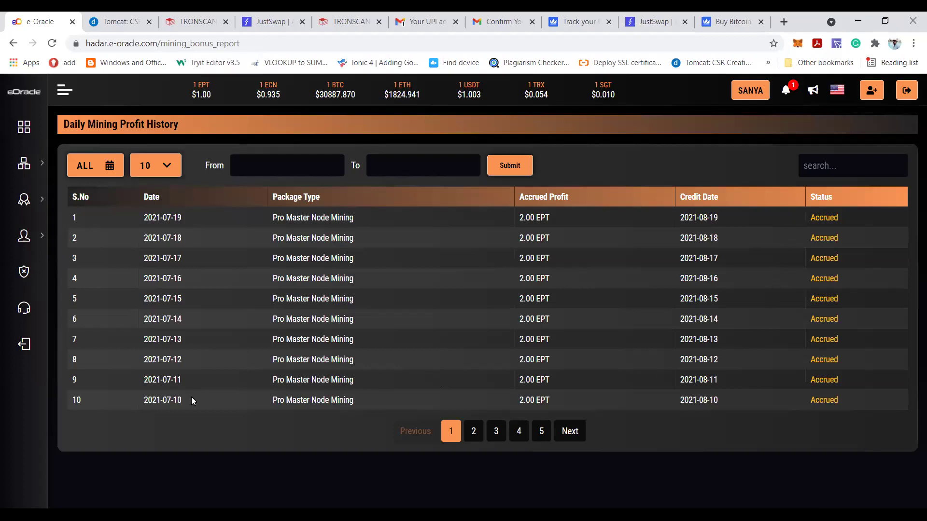
drag(190, 397, 134, 398)
drag(723, 400, 675, 402)
Step: Page through history pages 5, 4 and 3, highlighting rows 29–30's 2.00 EPT entries, then return
click(543, 430)
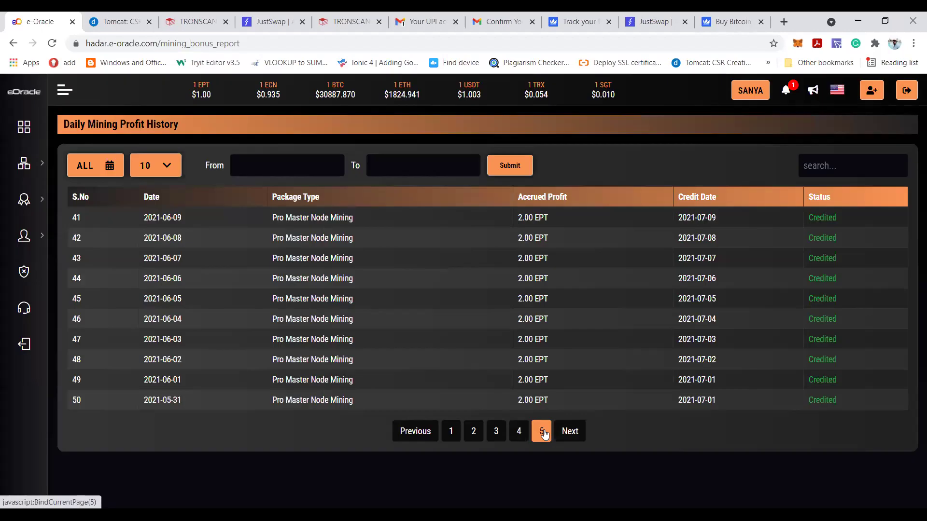
click(513, 432)
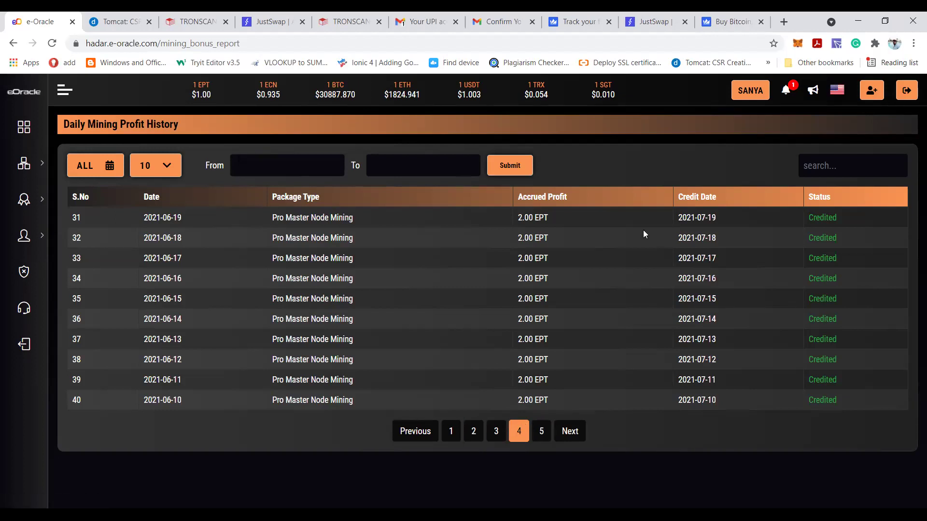
click(496, 437)
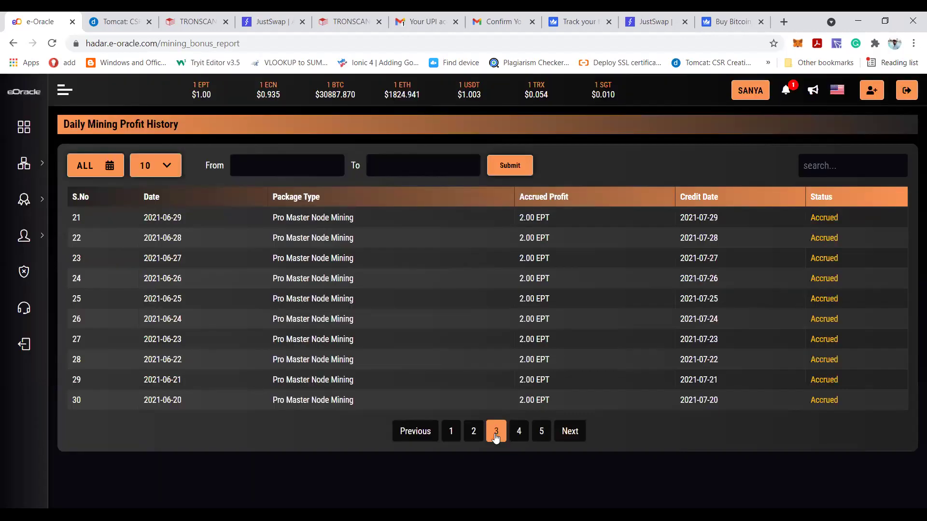
drag(724, 400, 493, 395)
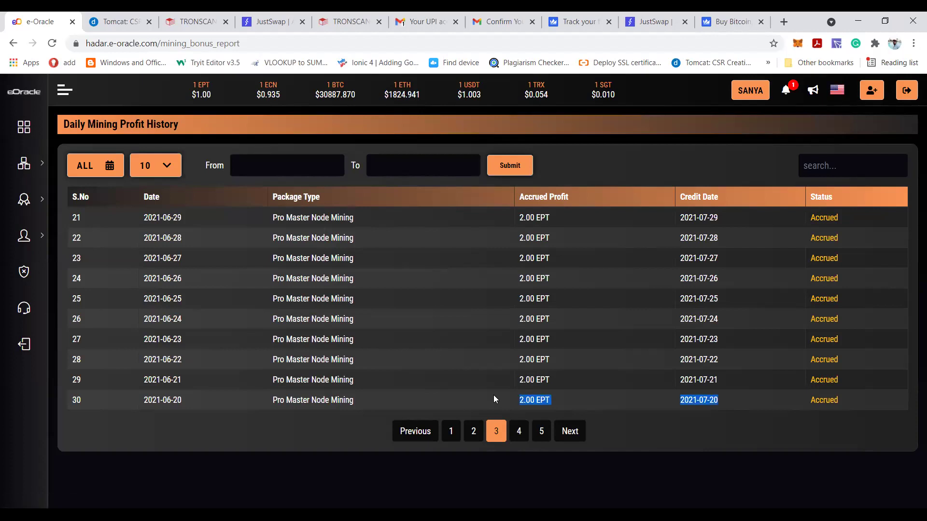
click(555, 401)
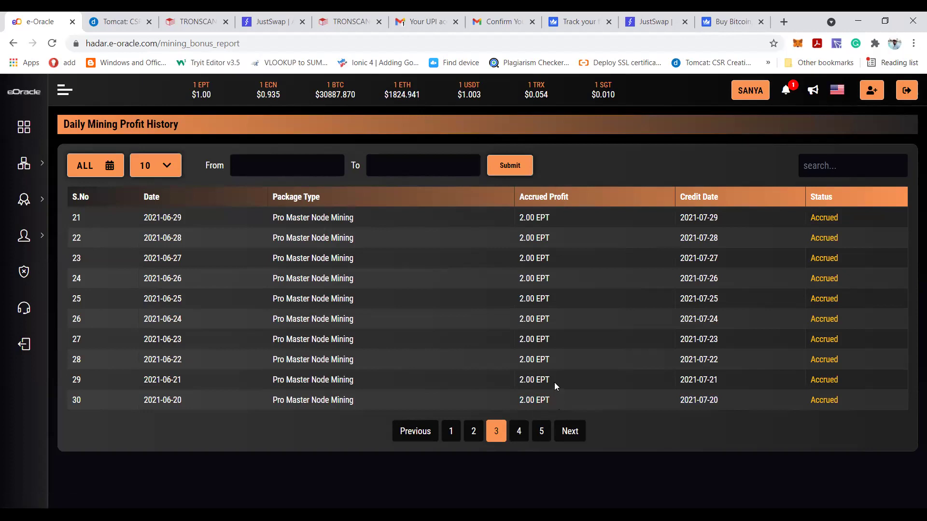
drag(180, 380, 146, 382)
drag(722, 378, 677, 386)
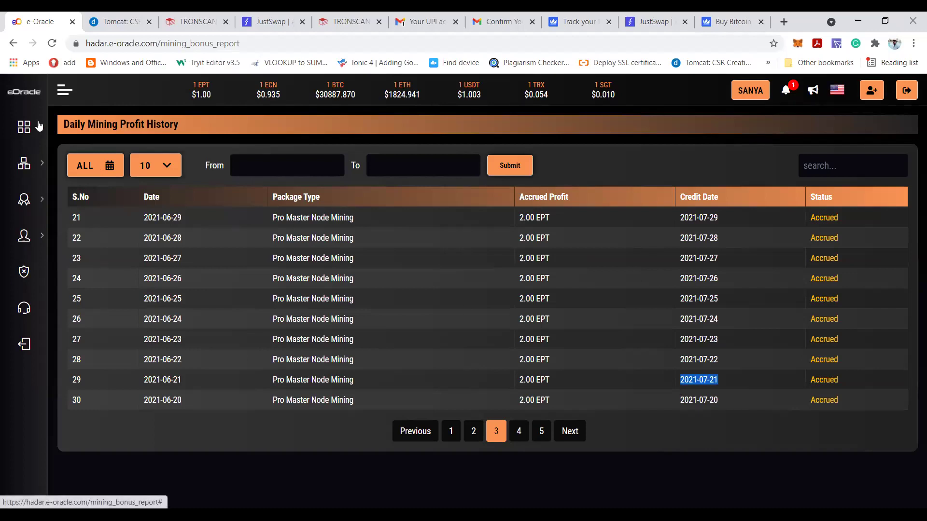
click(25, 134)
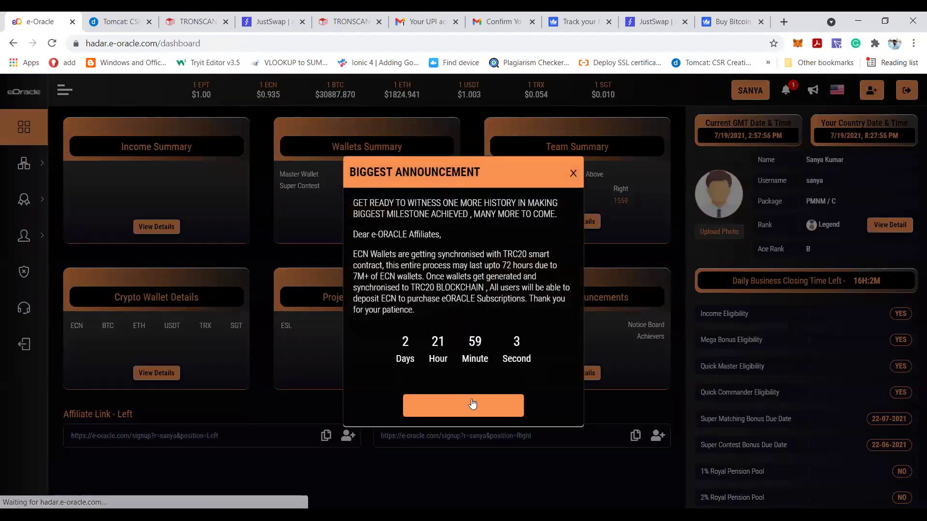
Step: Open the Mining Wallet's Convert To ECN form from the Wallets Summary showing 3.80 EPT
click(471, 404)
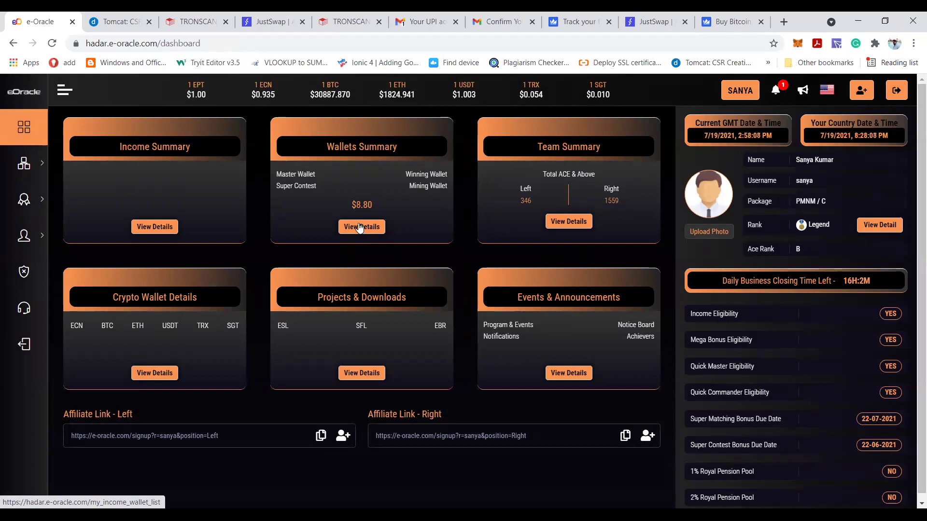
click(359, 228)
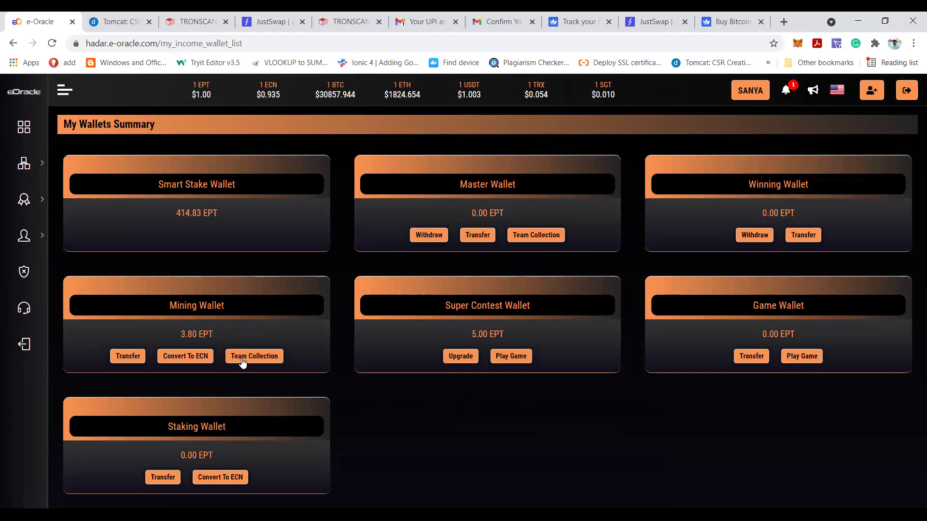
click(180, 358)
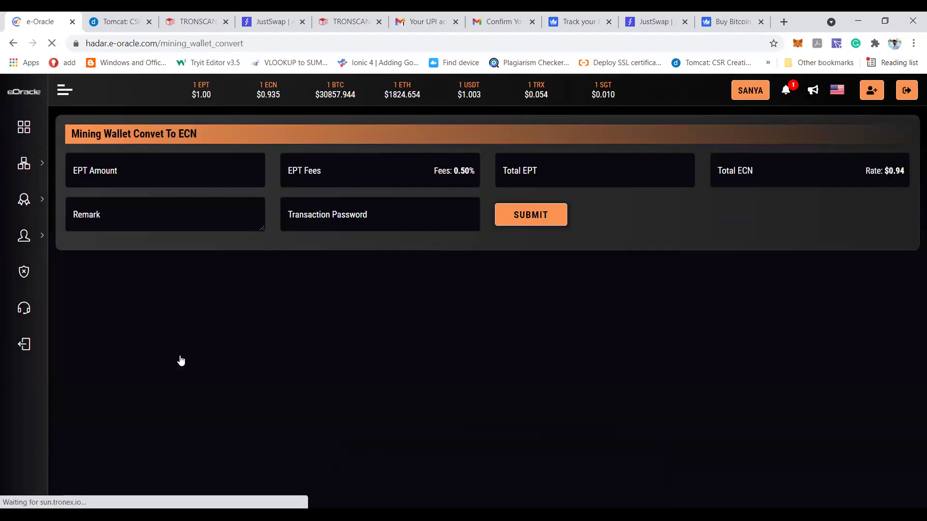
Step: Enter 1.20 EPT, retype the transaction password, and submit the Mining Wallet conversion
double_click(115, 178)
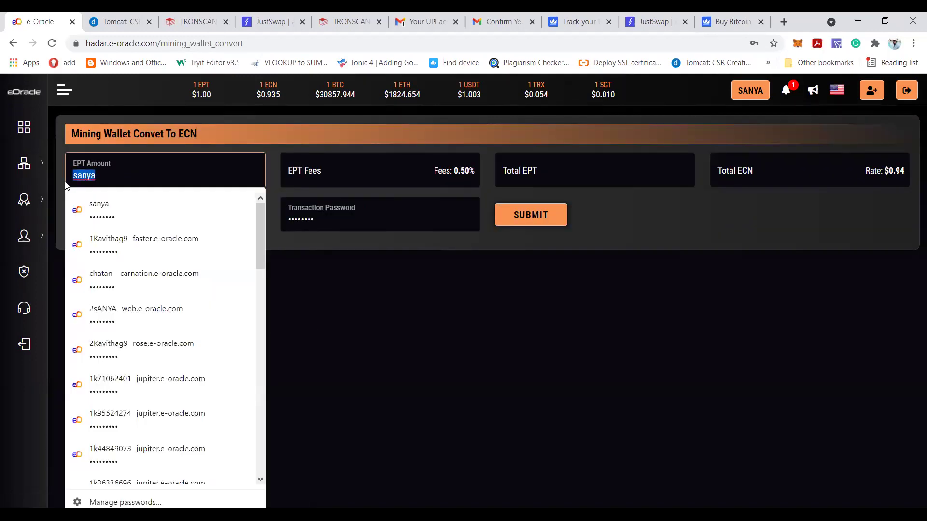
text(1)
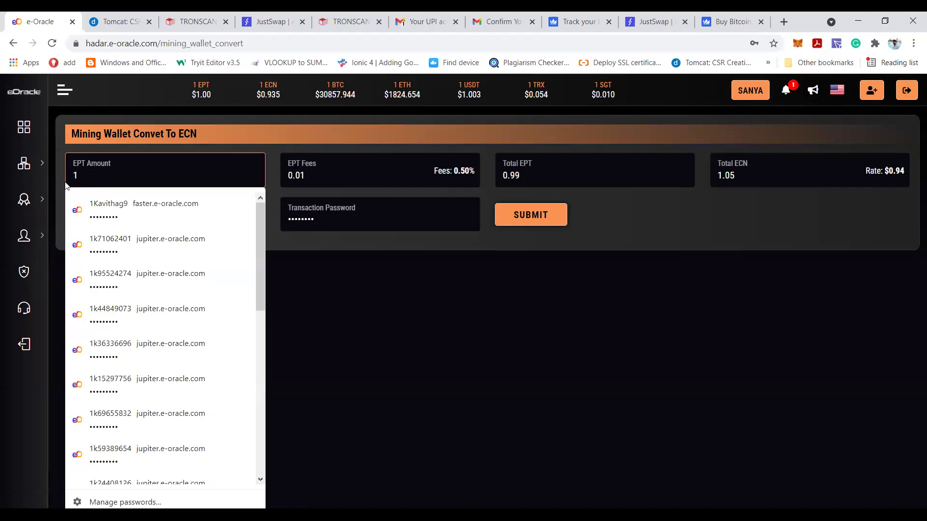
text(.)
key(BackSpace)
key(BackSpace)
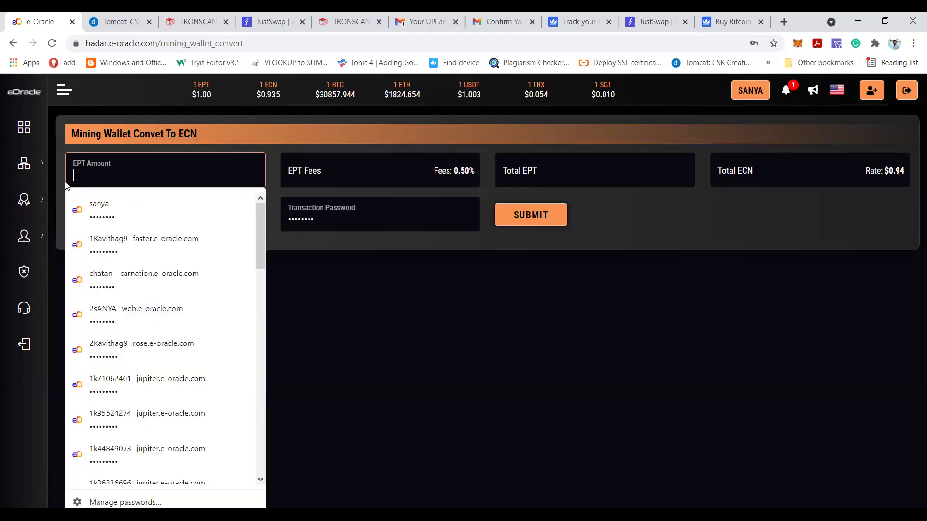
text(1)
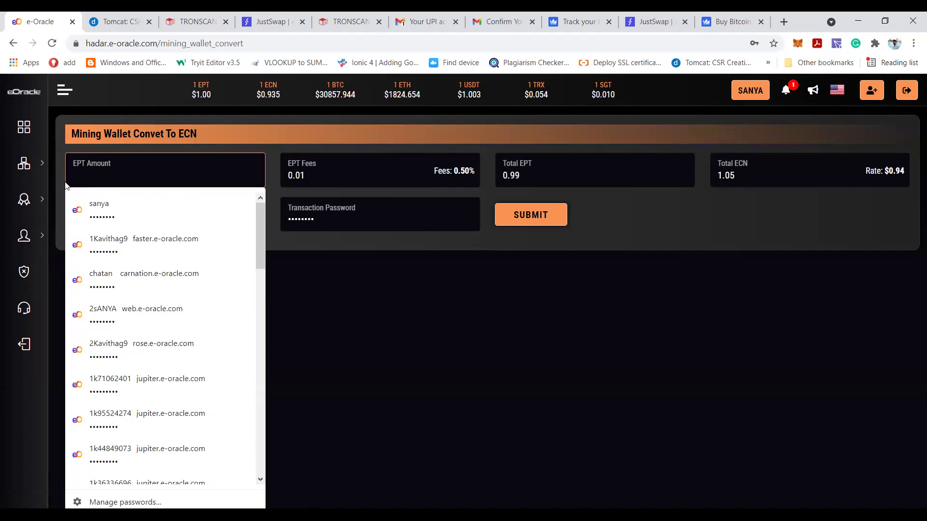
text(2)
key(Tab)
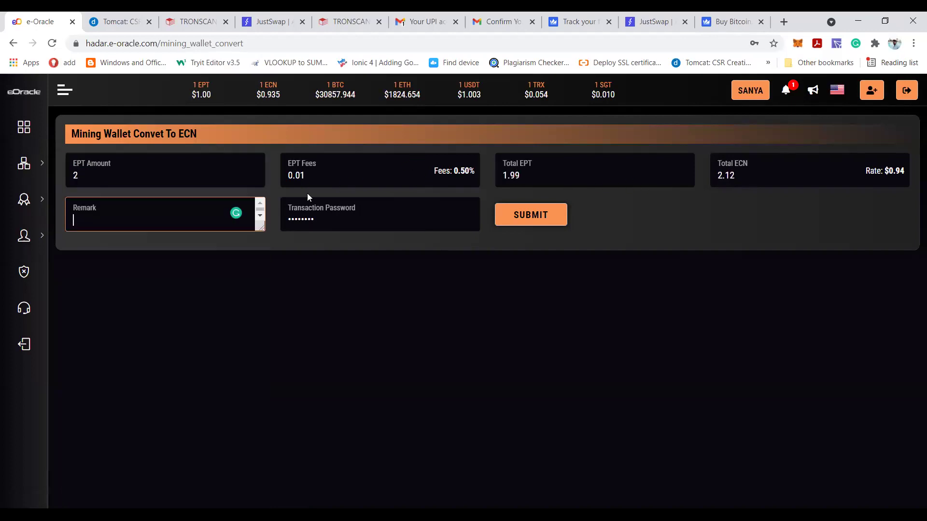
click(523, 220)
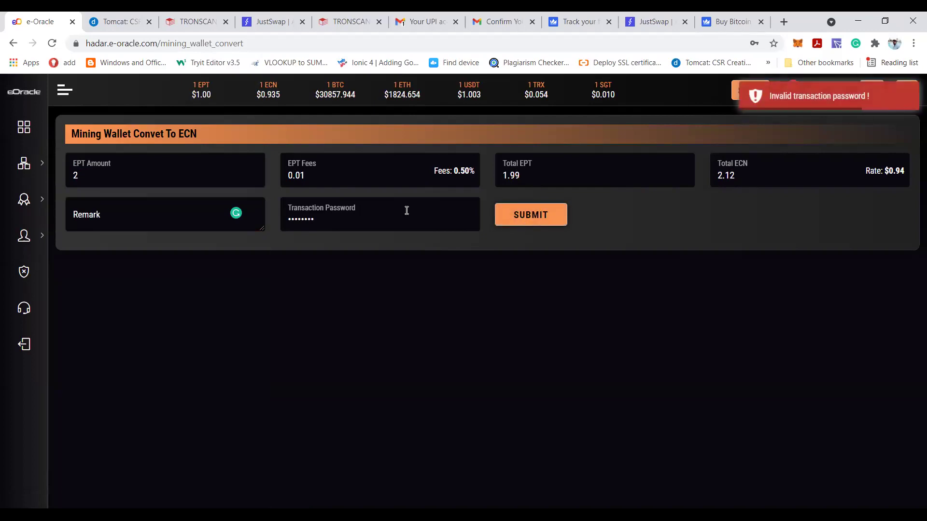
double_click(333, 221)
text(••••••)
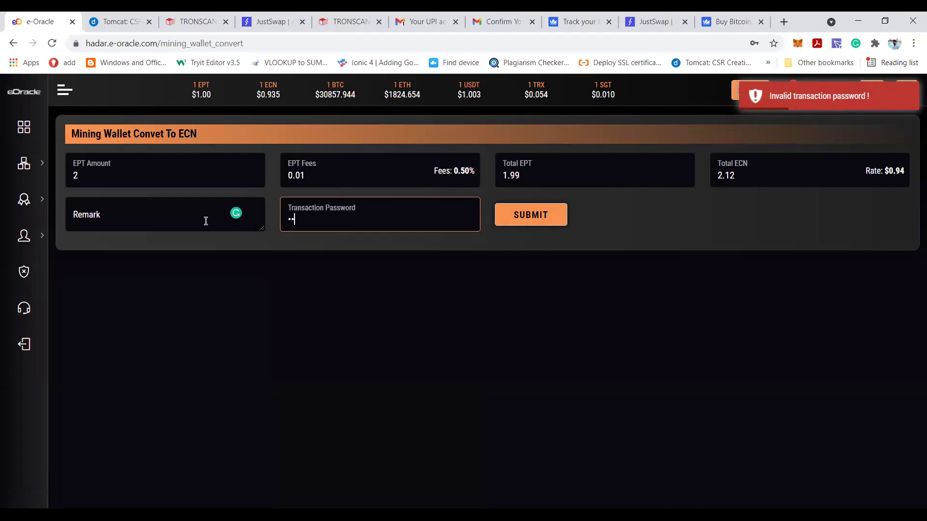
text(•••)
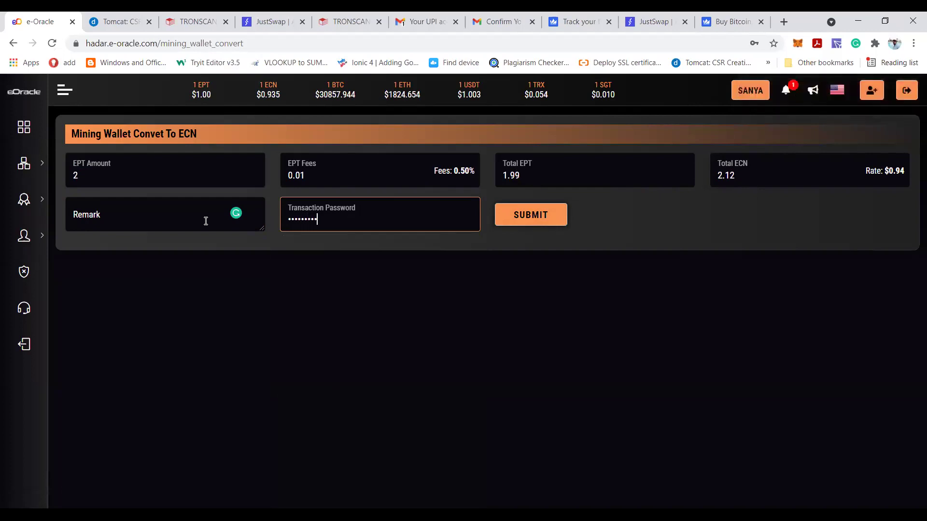
key(Return)
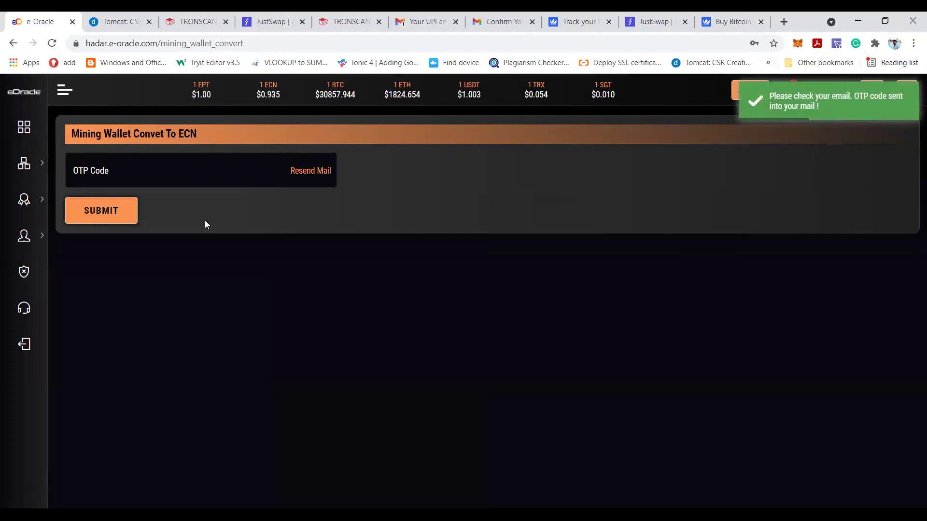
Step: Confirm the conversion with the emailed OTP code
click(150, 170)
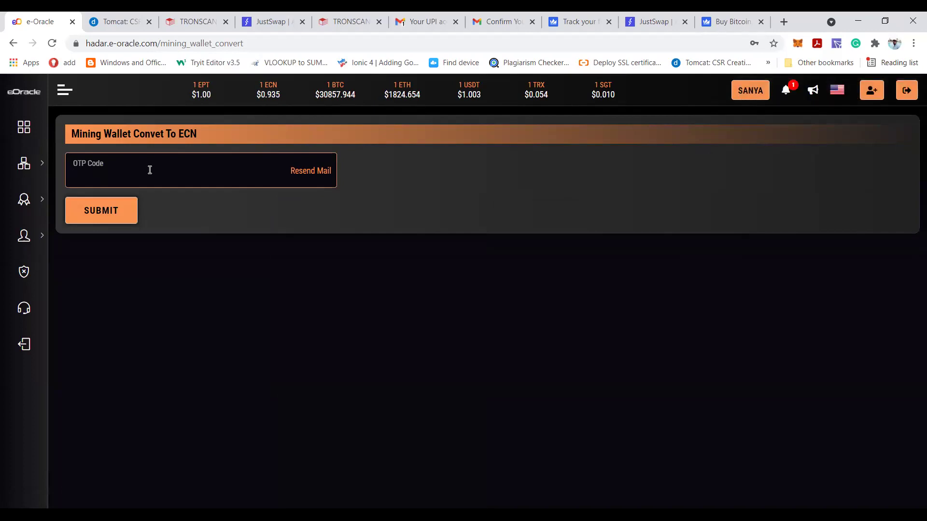
click(100, 211)
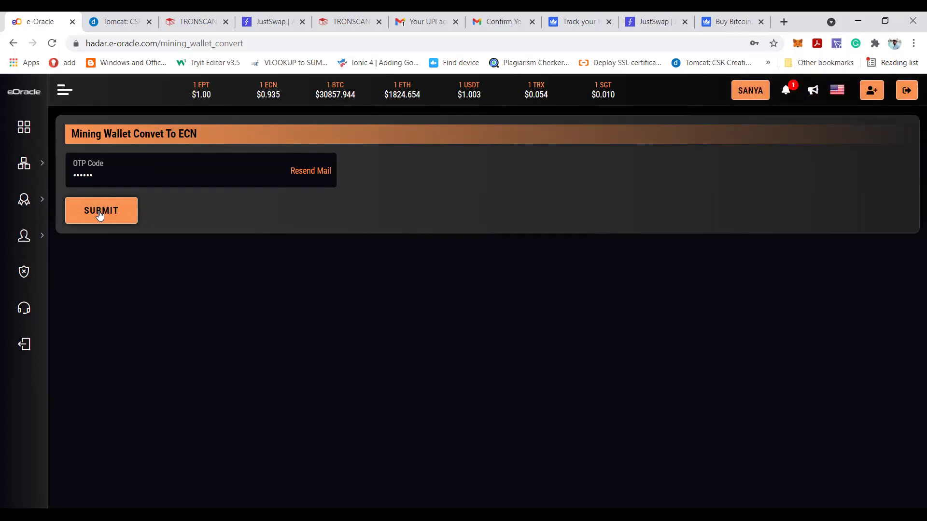
mouse_move(5, 177)
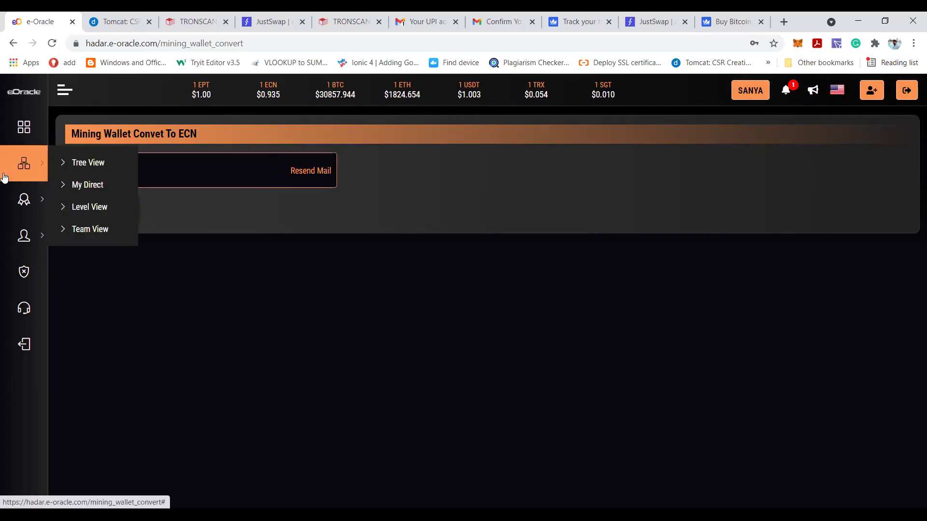
text(•••••)
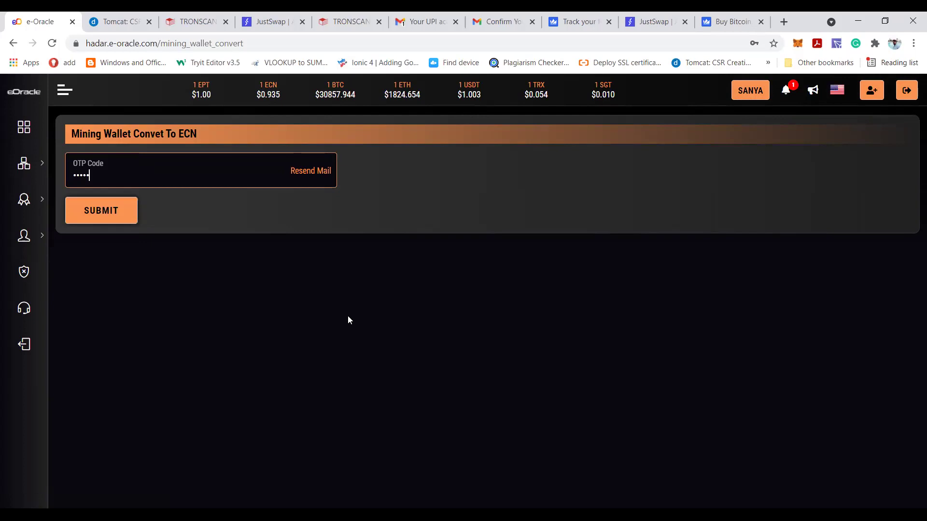
click(106, 210)
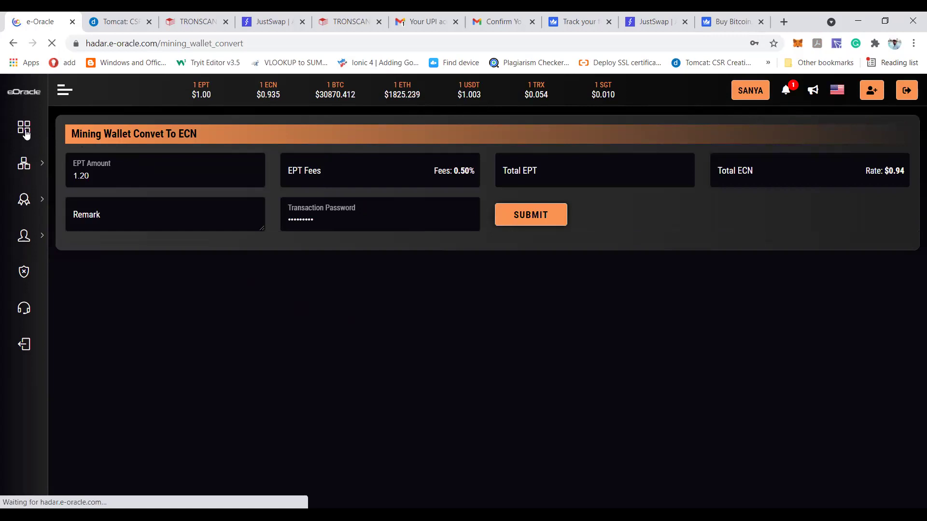
Step: Return to the dashboard and open the Crypto Wallet Details list
click(25, 130)
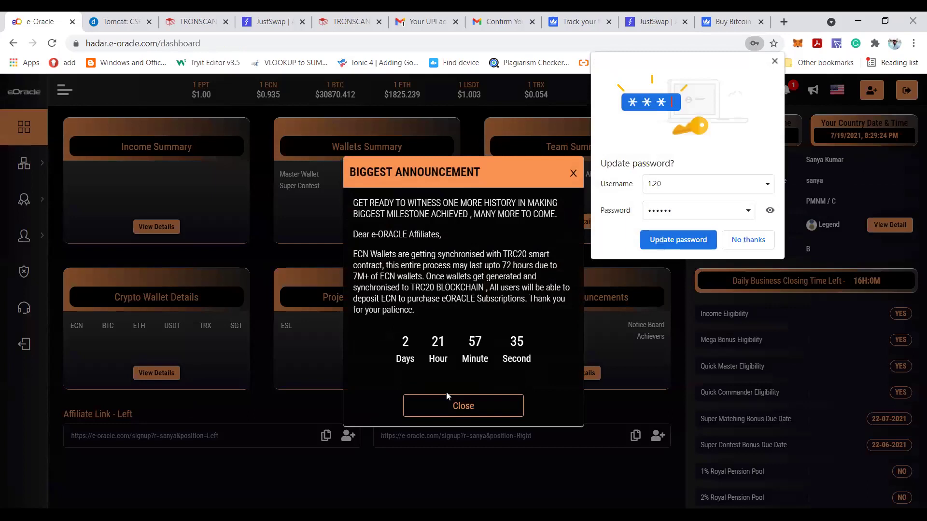
click(448, 404)
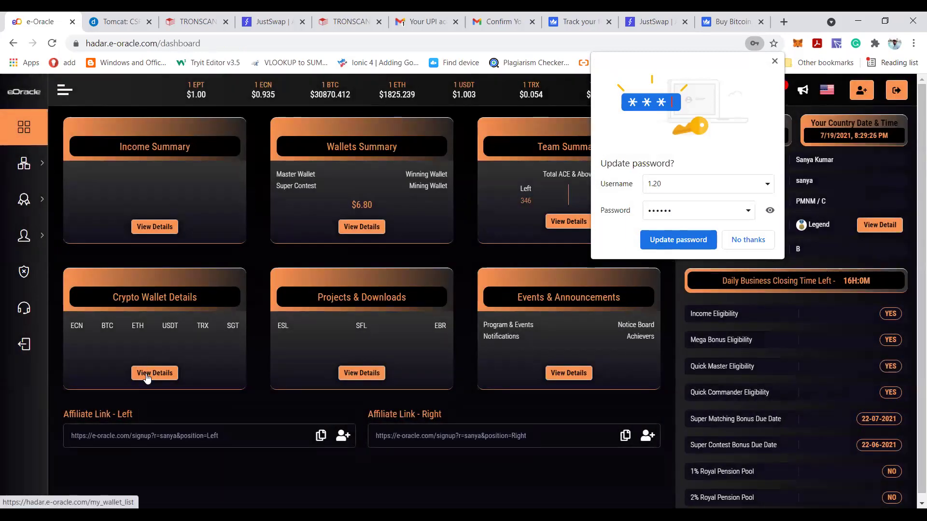
click(147, 376)
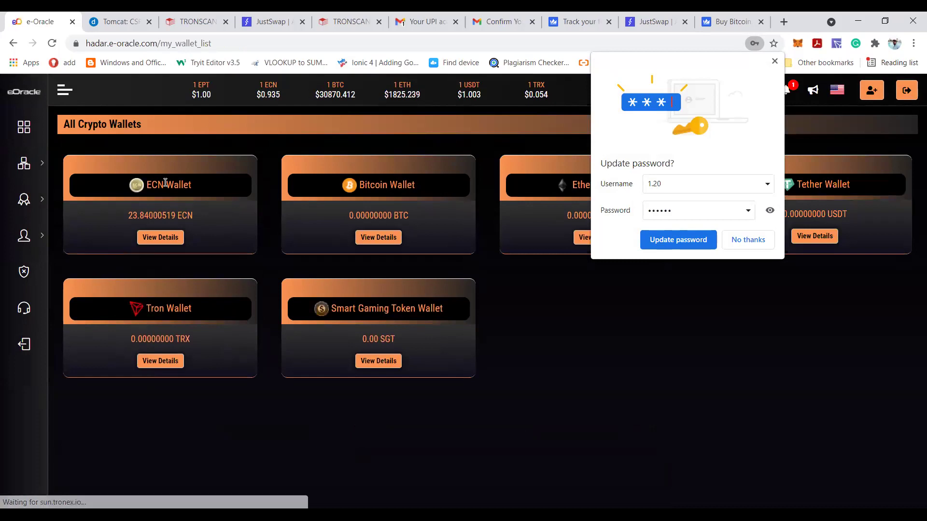
Step: Open the ECN wallet and highlight the 2.11702128 ECN deposit dated 2021-07-19, then return
click(152, 241)
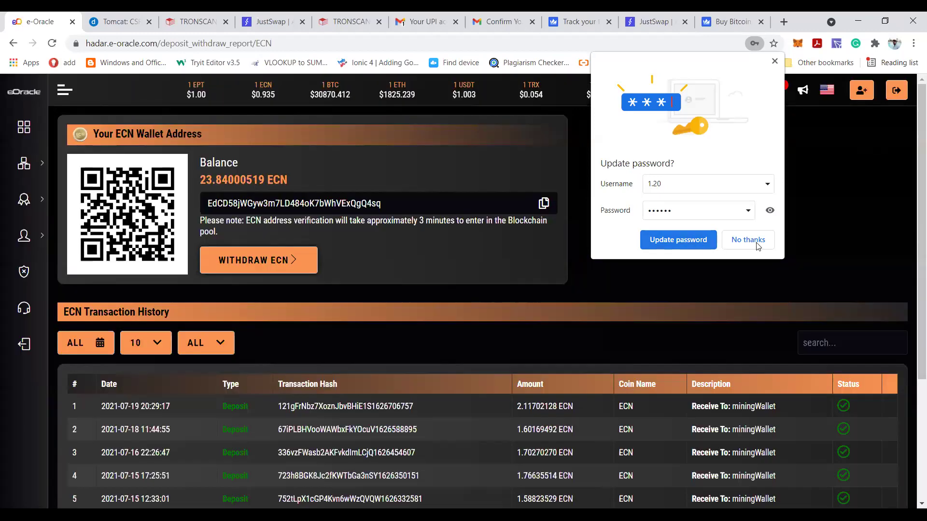
click(758, 245)
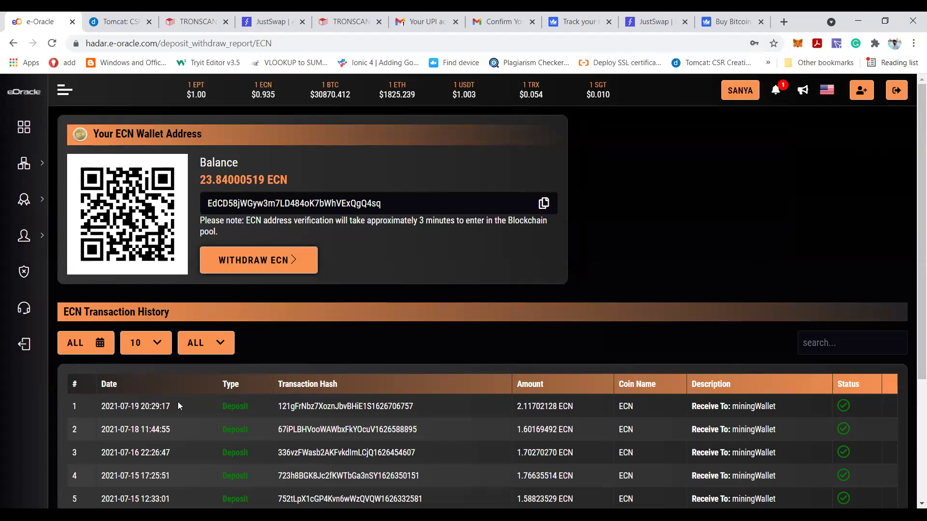
drag(171, 407, 109, 413)
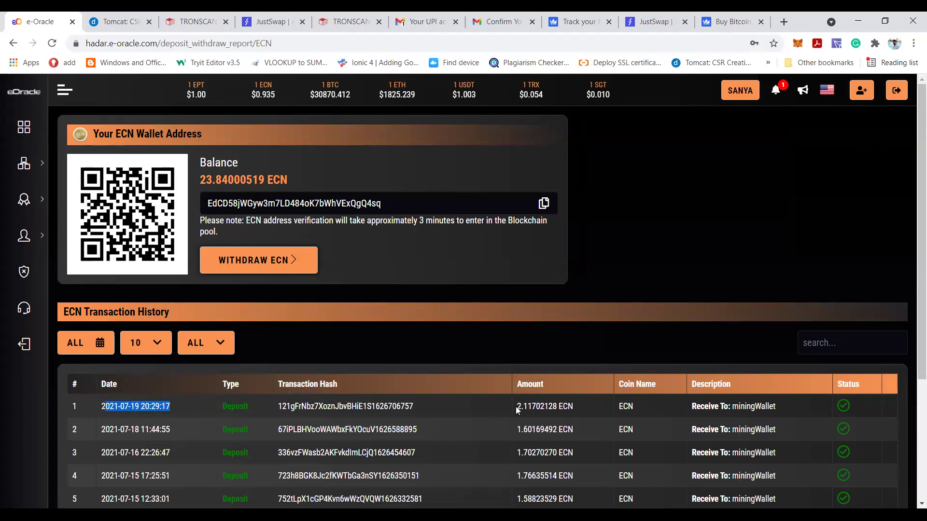
drag(516, 408, 544, 406)
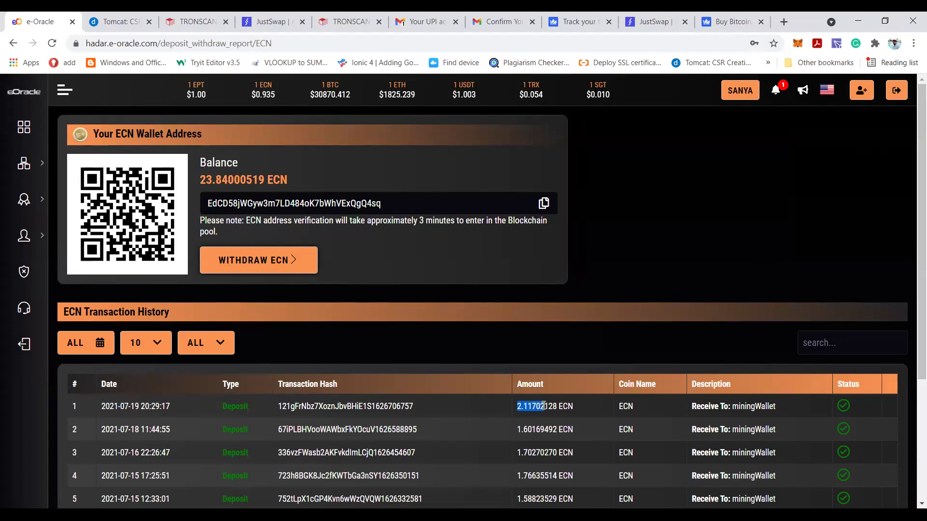
click(26, 126)
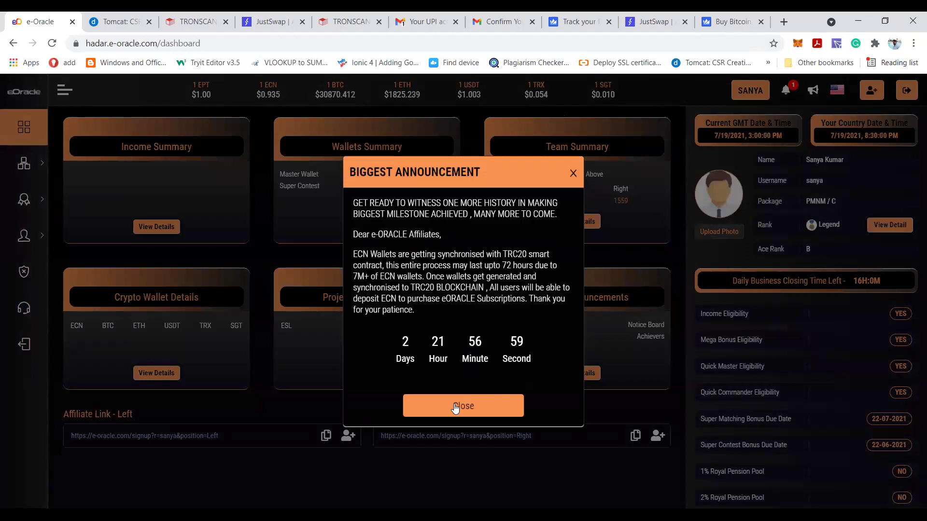
click(455, 407)
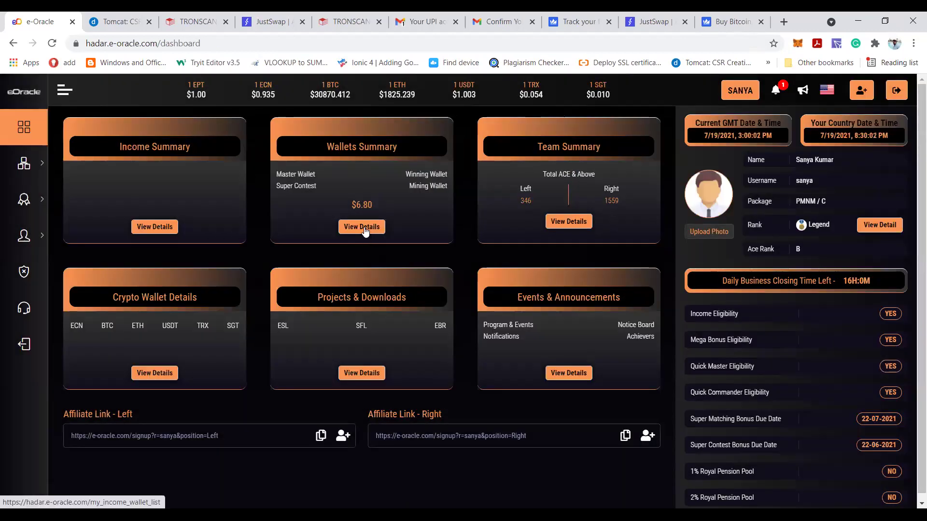
click(363, 227)
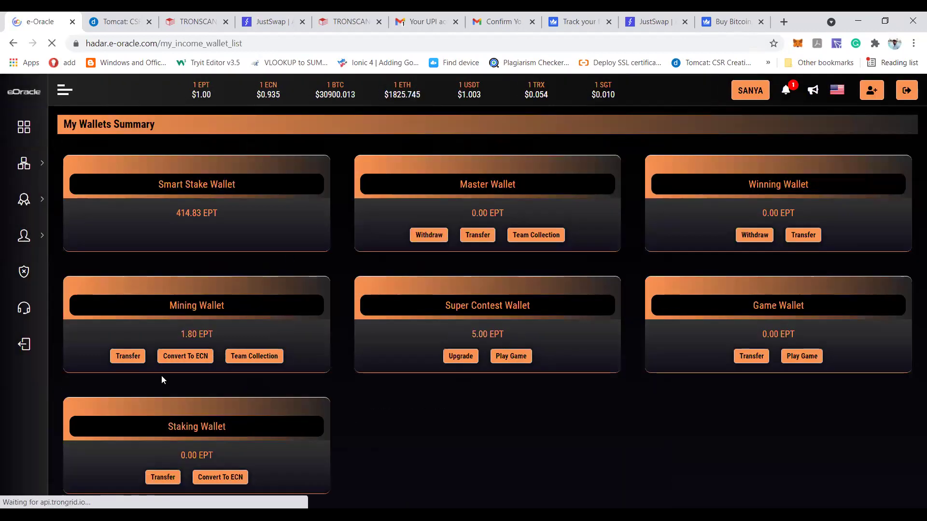
click(126, 360)
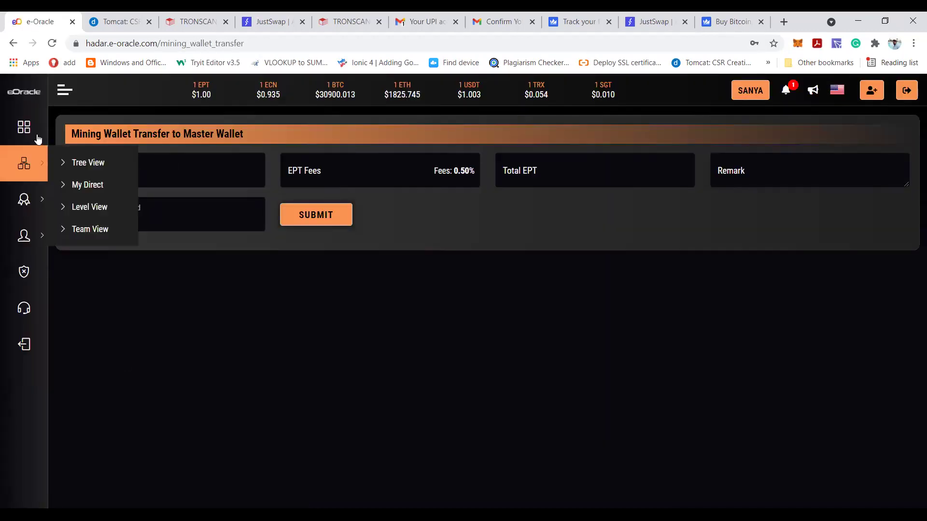
double_click(102, 176)
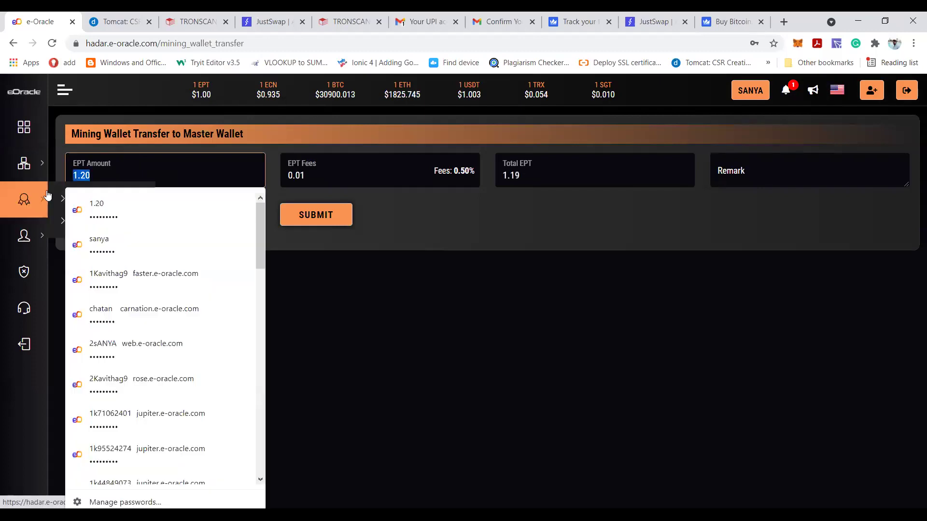
text(1.8)
key(Tab)
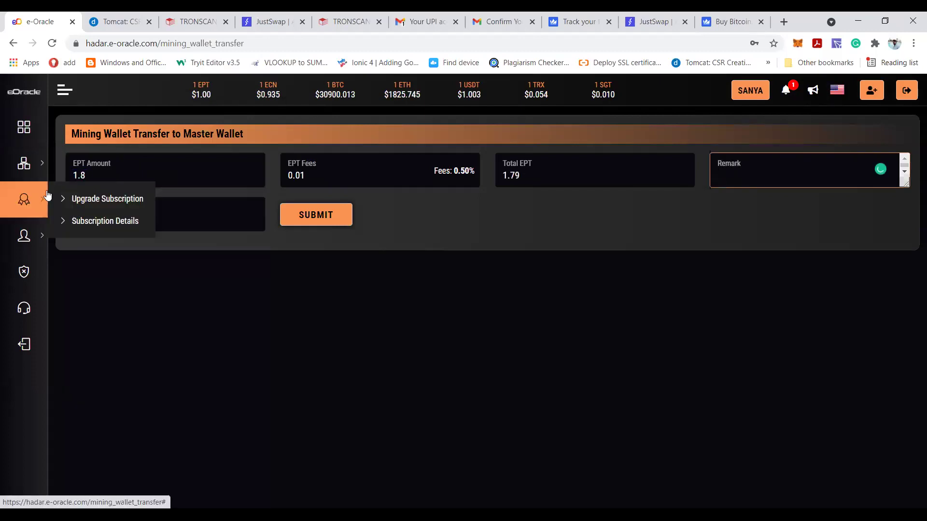
click(131, 221)
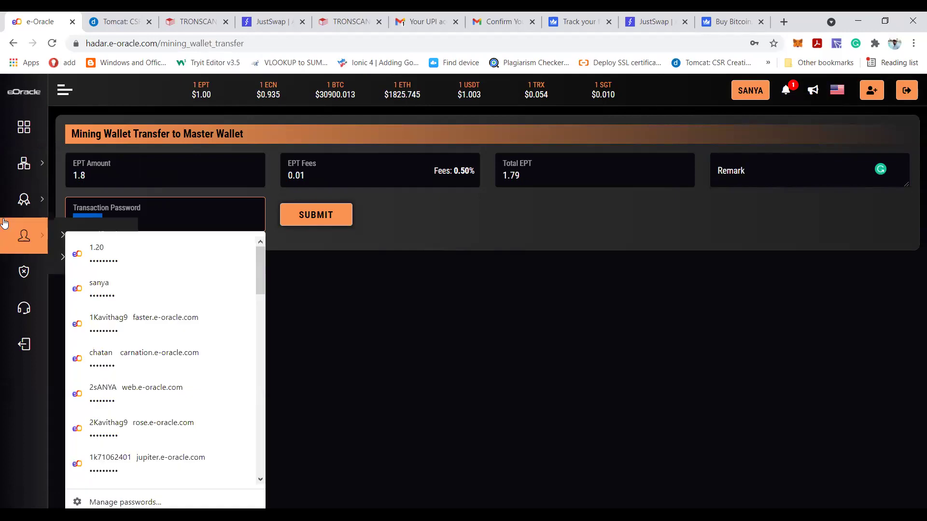
key(Escape)
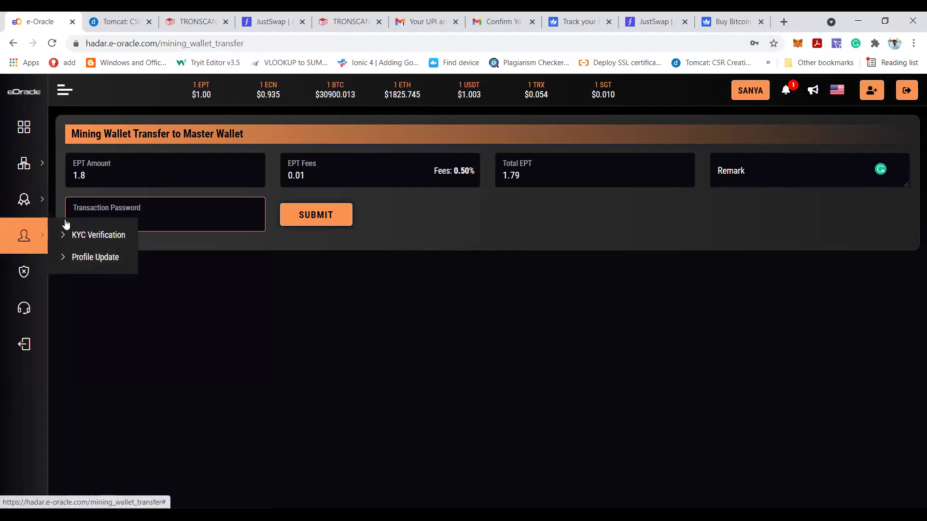
key(ctrl+v)
drag(457, 176, 475, 172)
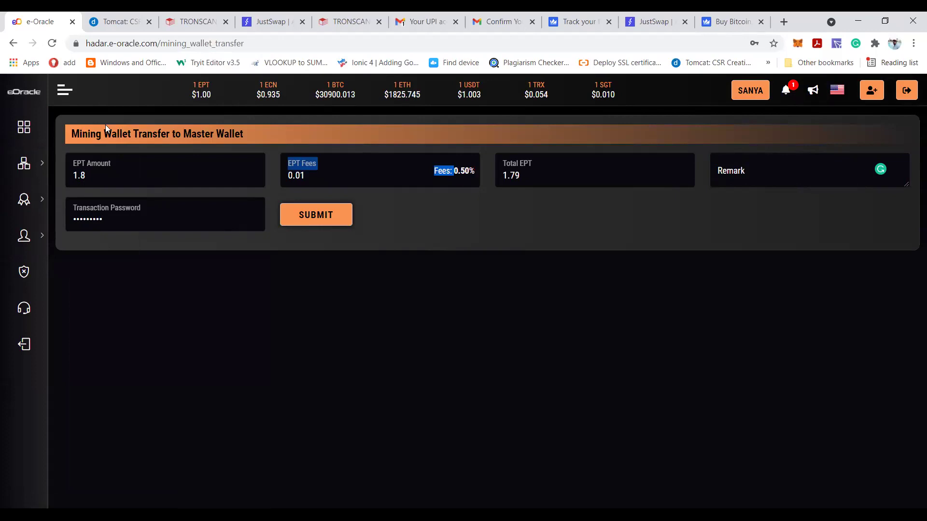
click(25, 128)
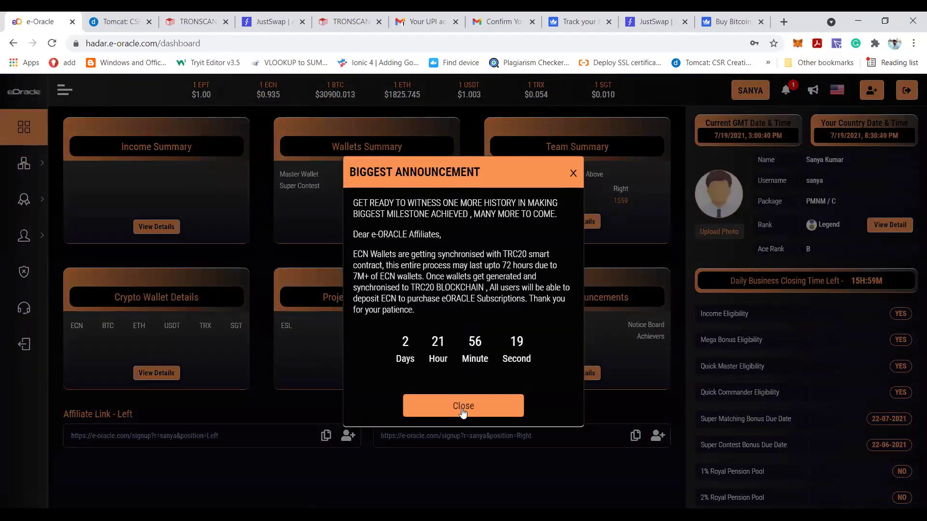
Step: In the Mining Wallet Convert To ECN form, enter 1.20 EPT and the transaction password, then submit
click(457, 405)
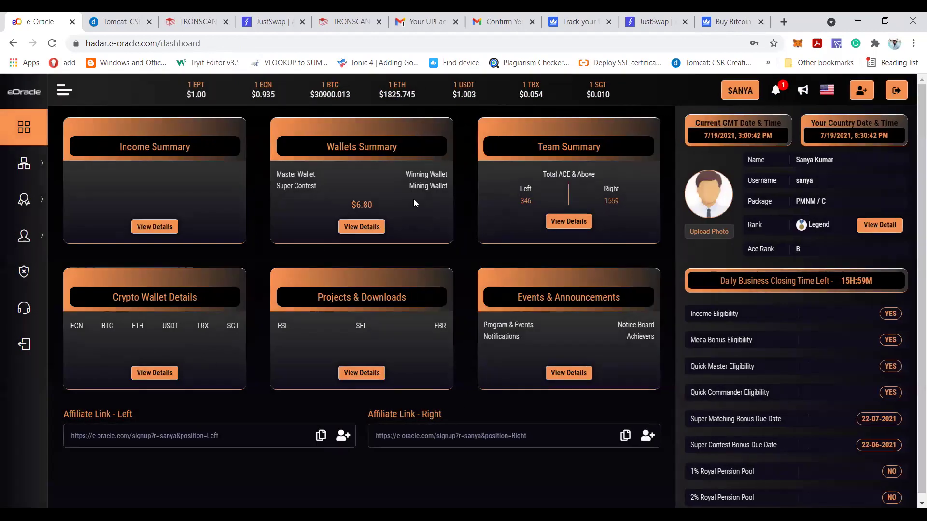
click(358, 235)
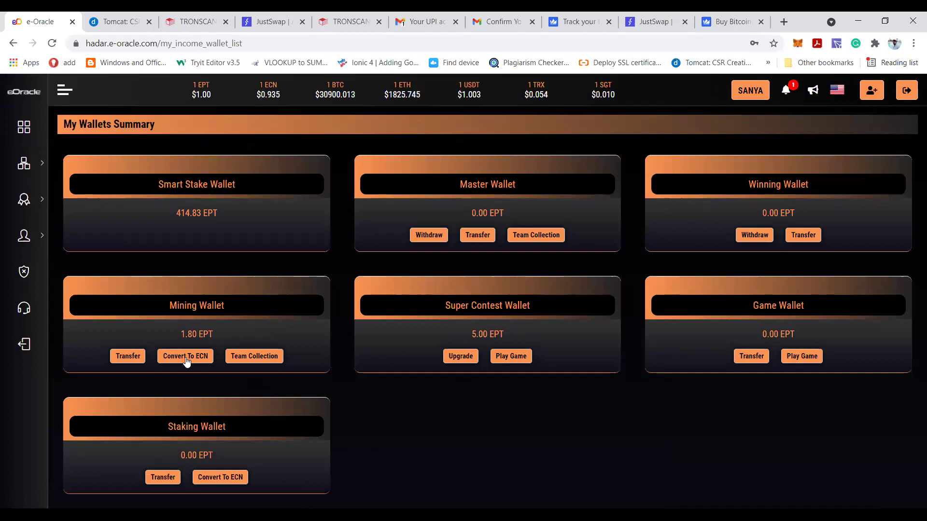
click(174, 360)
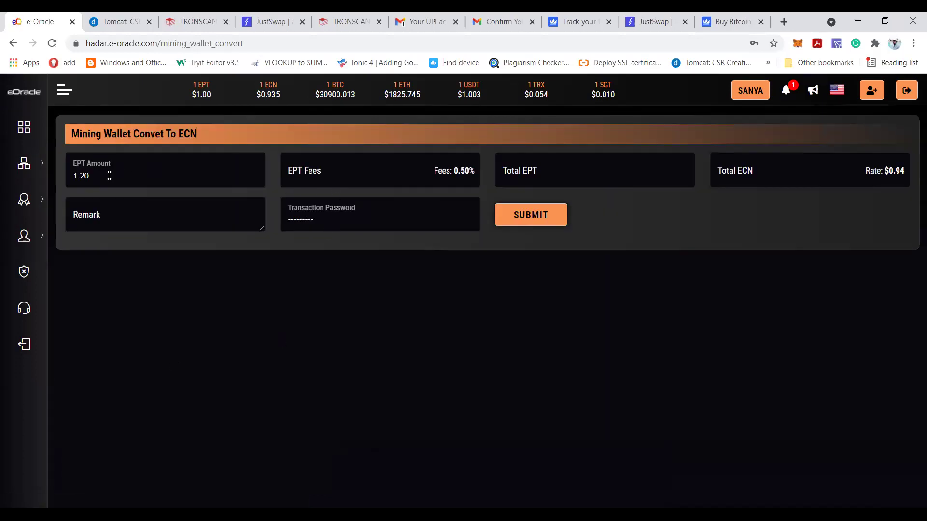
click(108, 174)
key(BackSpace)
text(8)
key(Tab)
click(317, 216)
key(ctrl+a)
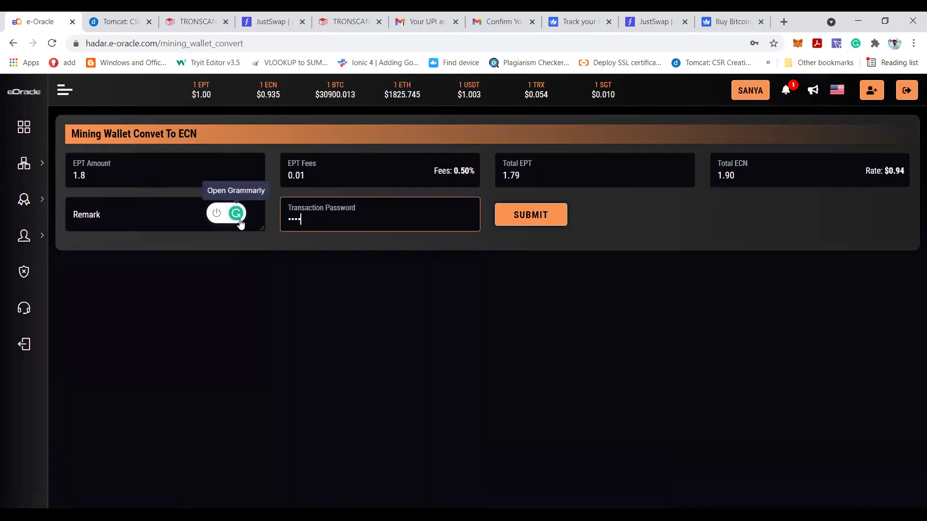
key(Return)
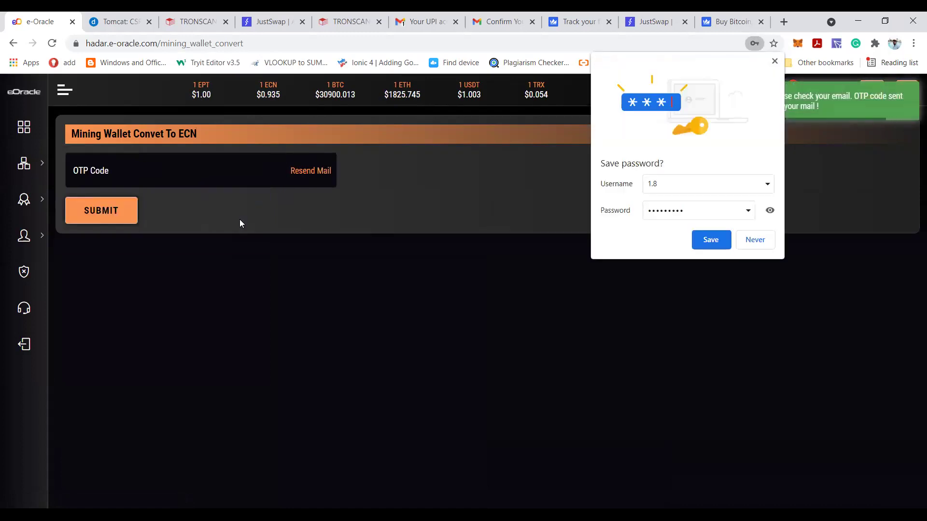
Step: Confirm the conversion by entering the emailed OTP code
click(112, 173)
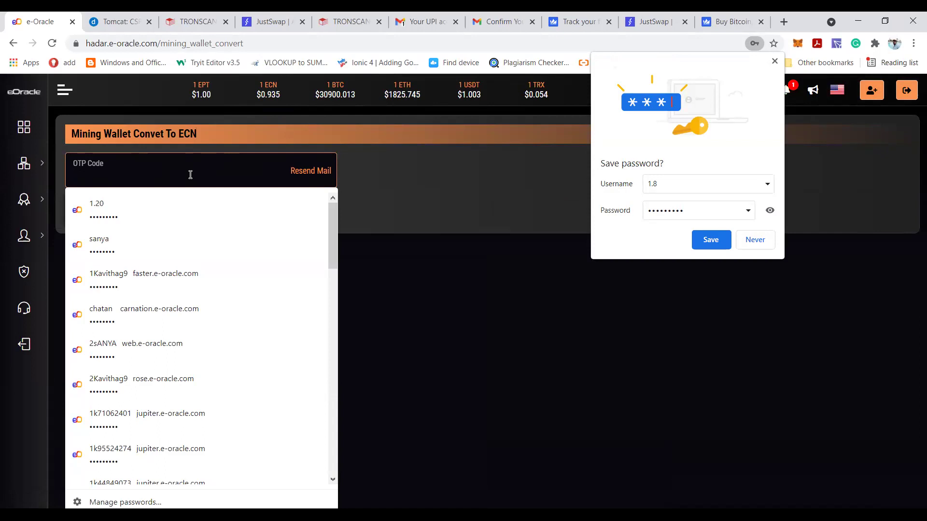
text(••••••)
key(Return)
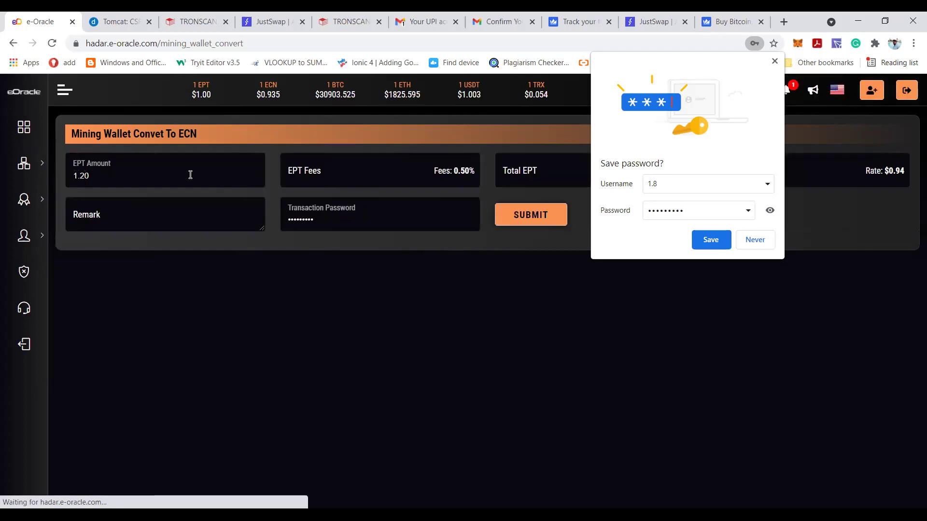
Step: Open the ECN wallet's details via Crypto Wallet Details and select the latest deposit's date
click(32, 139)
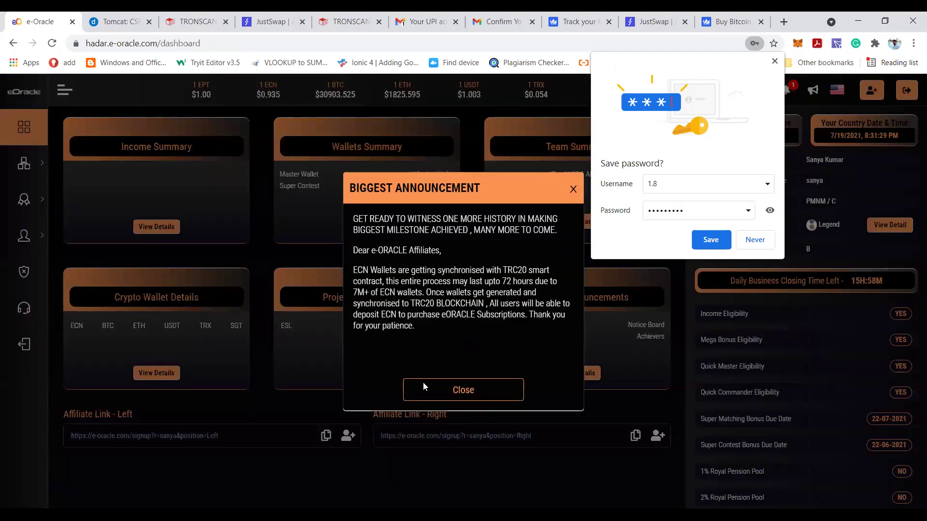
click(446, 407)
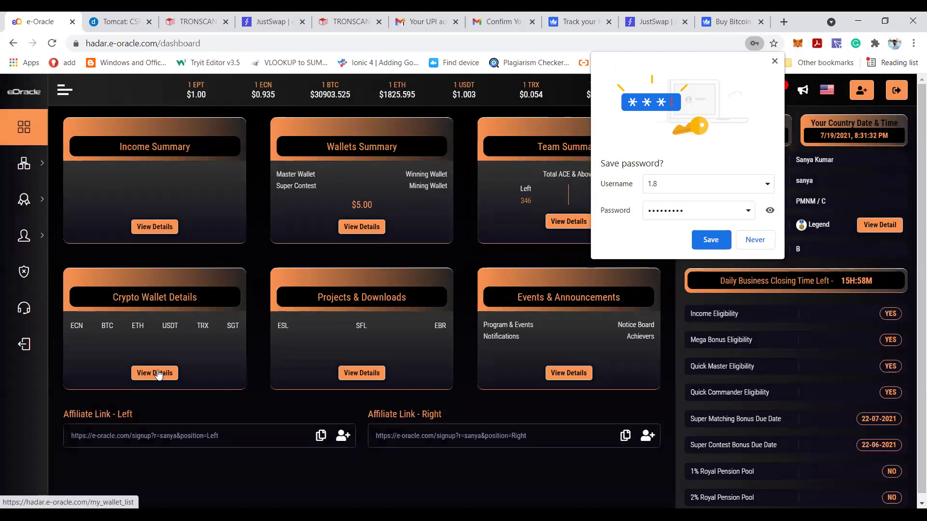
click(158, 373)
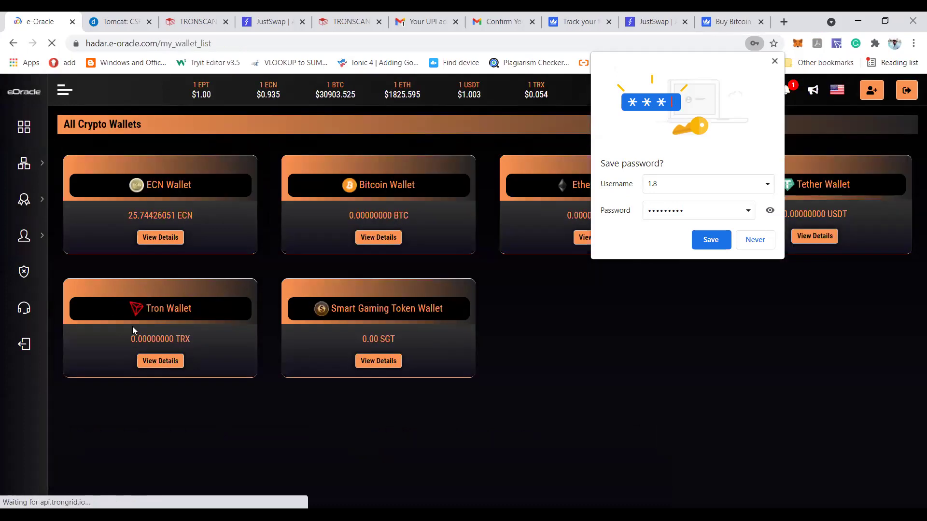
click(153, 245)
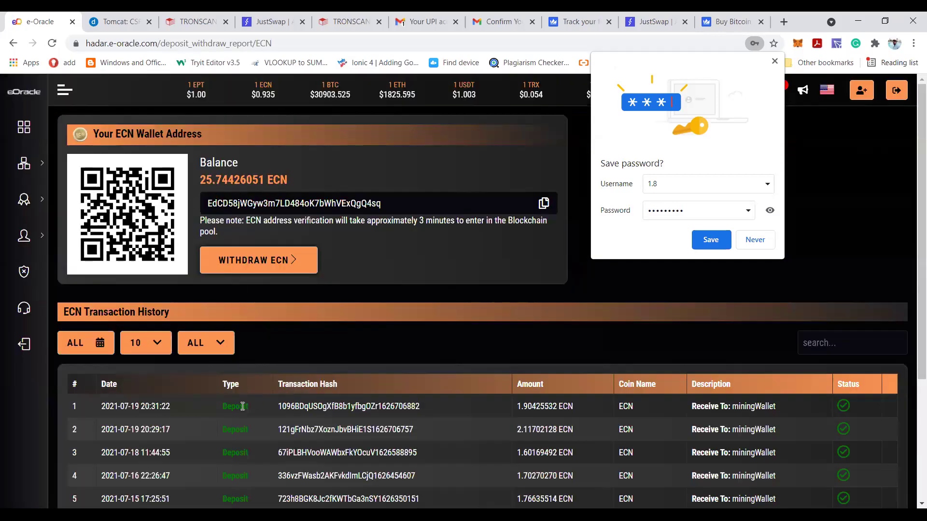
drag(174, 405, 94, 406)
Step: Paste the TronLink wallet's receiving address into the Withdraw ECN form's TRC20 address field
click(251, 265)
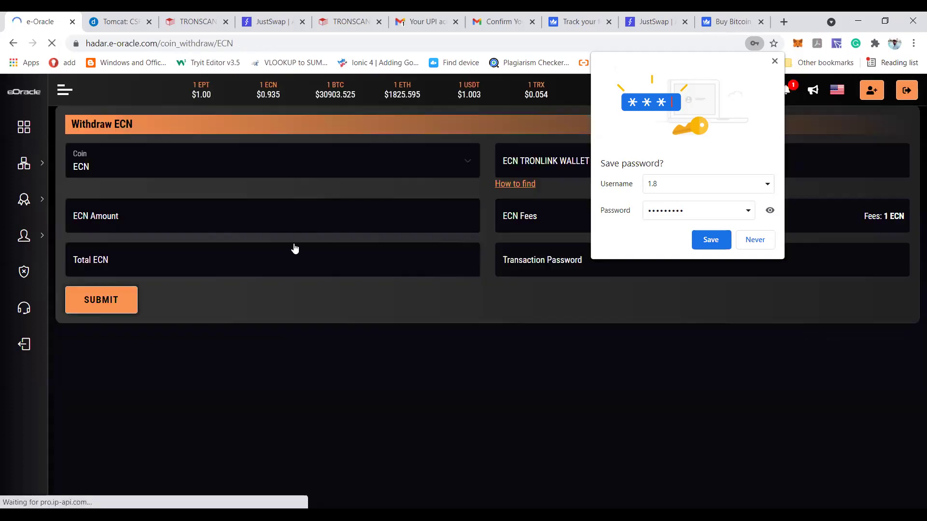
click(837, 45)
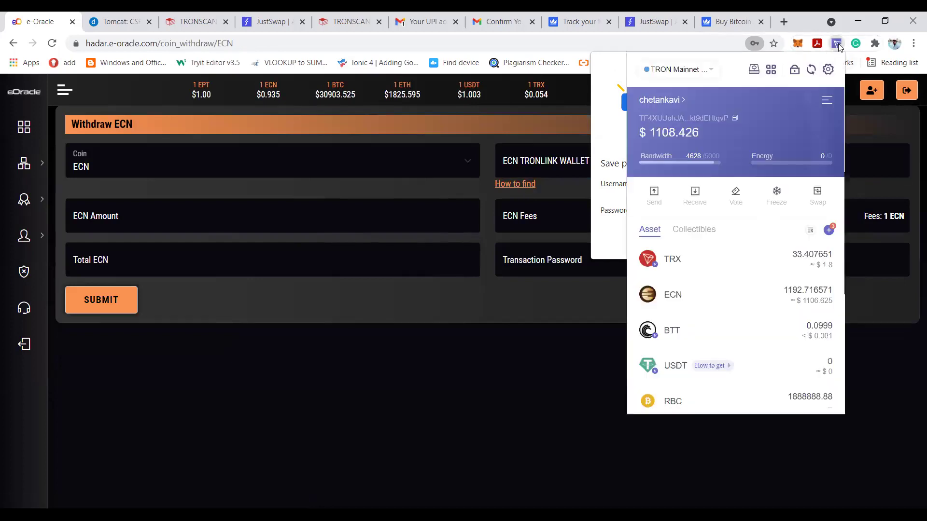
click(676, 298)
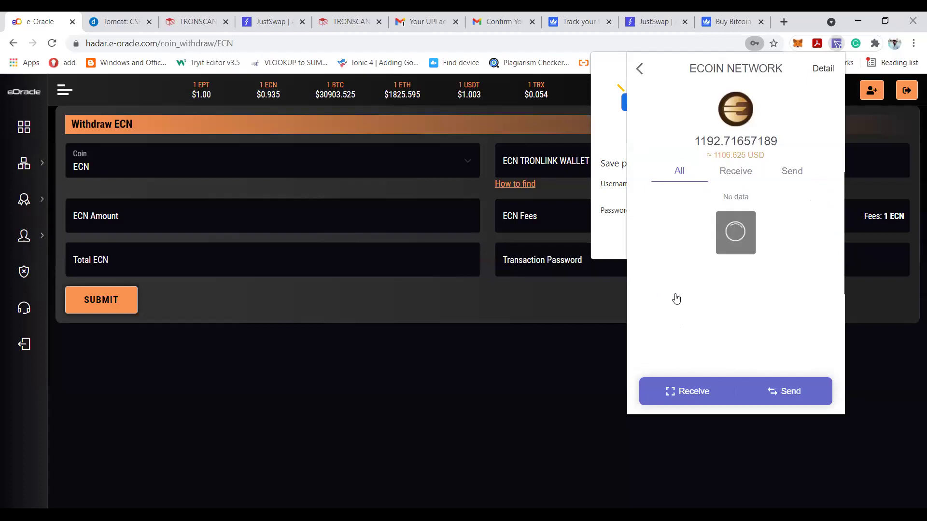
click(675, 397)
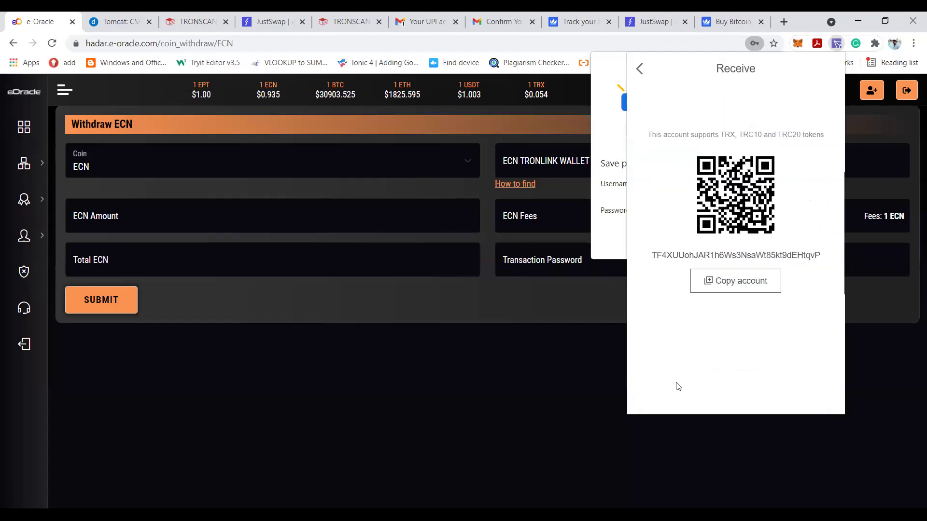
click(731, 280)
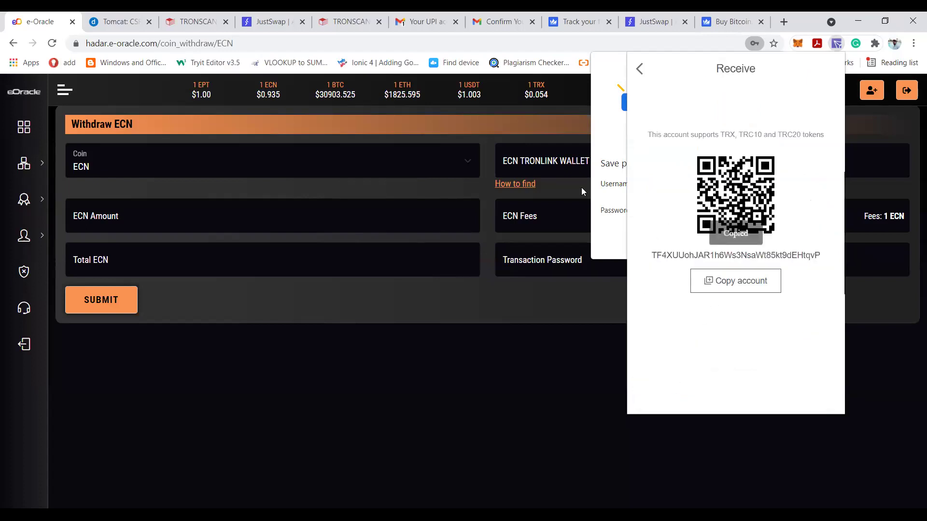
click(542, 160)
key(ctrl+v)
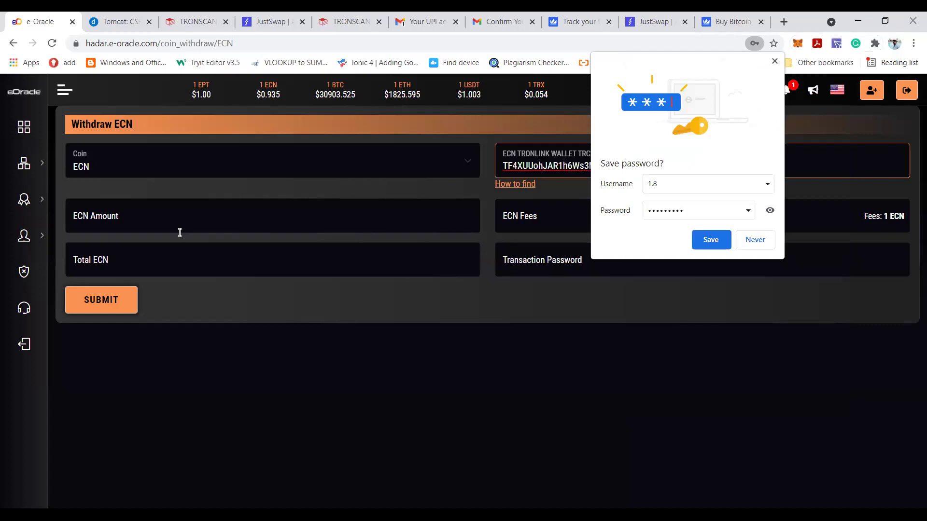
Step: Enter 23 as the ECN amount, totalling 24 ECN with the fee, and decline saving the password
click(178, 231)
text(23)
key(Tab)
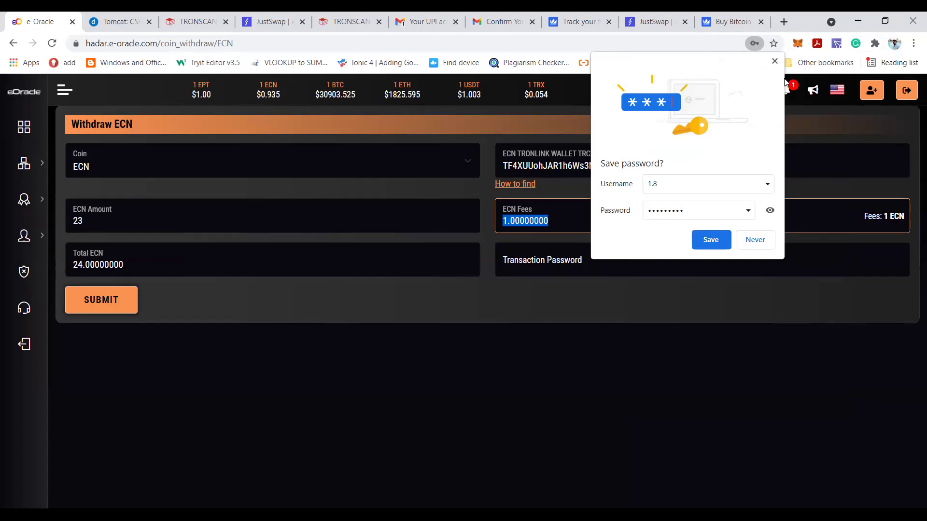
click(837, 44)
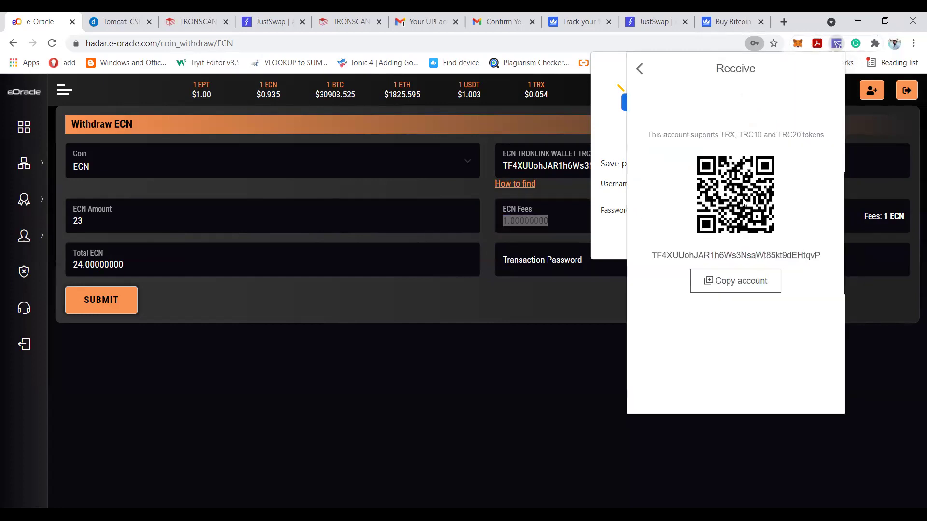
click(640, 69)
click(642, 70)
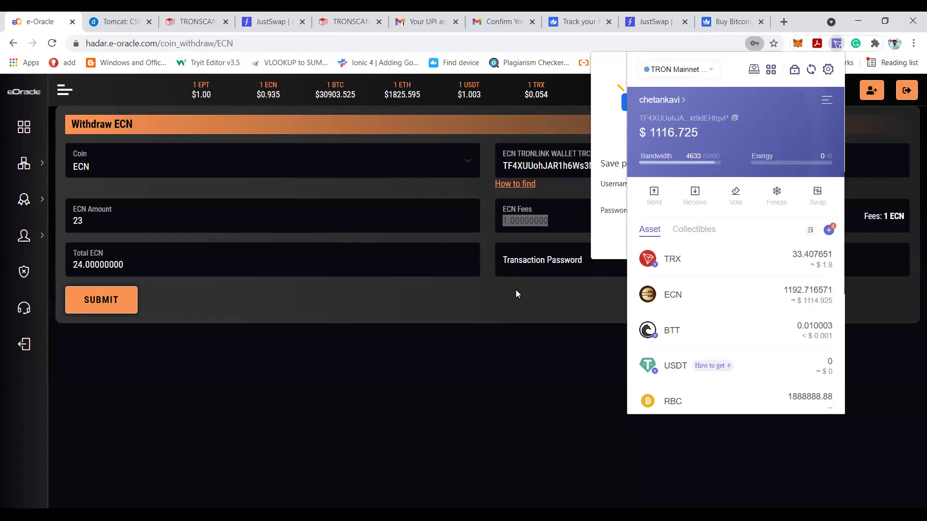
click(458, 382)
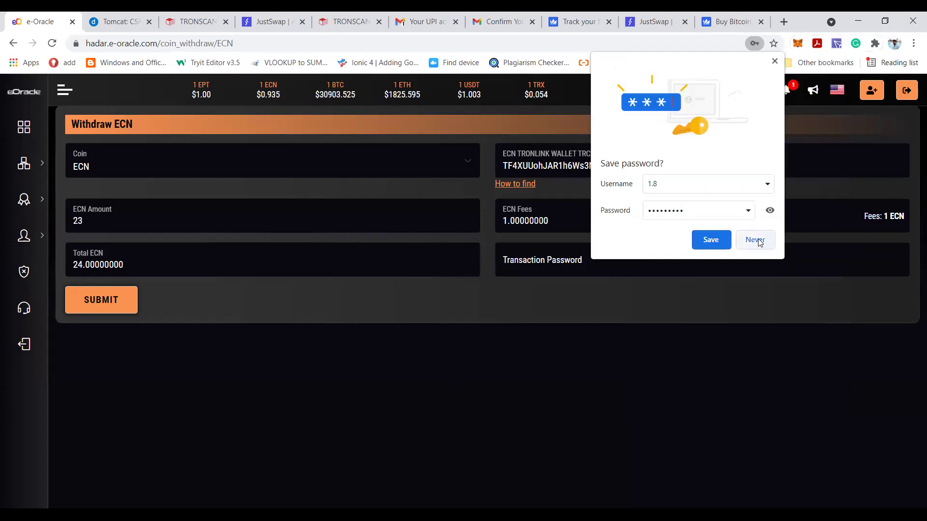
click(756, 240)
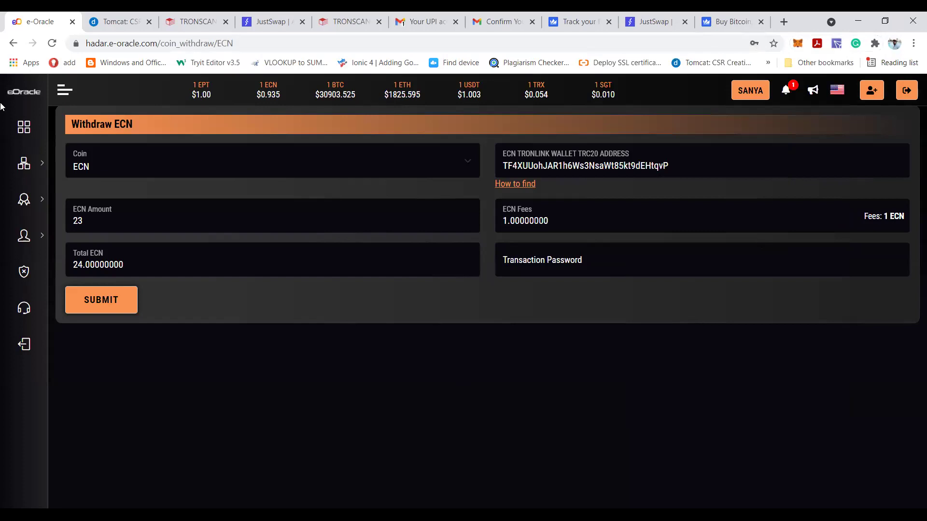
Step: Check the ECN wallet details, which still show 25.74426051 ECN with mining-wallet deposits
click(23, 127)
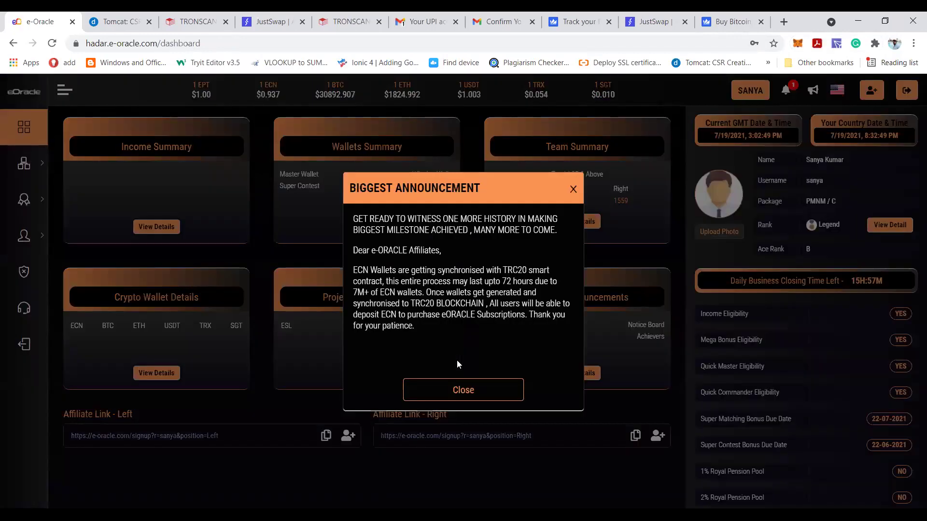
click(434, 405)
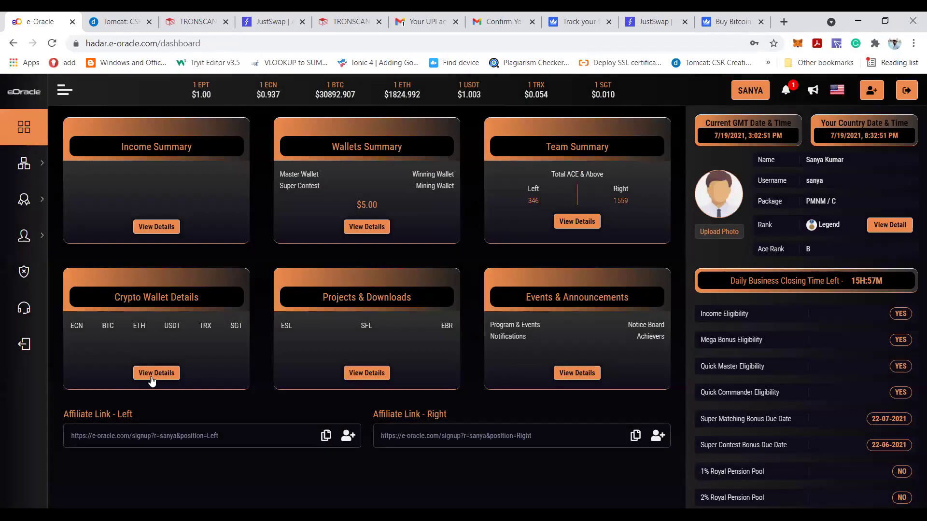
click(155, 379)
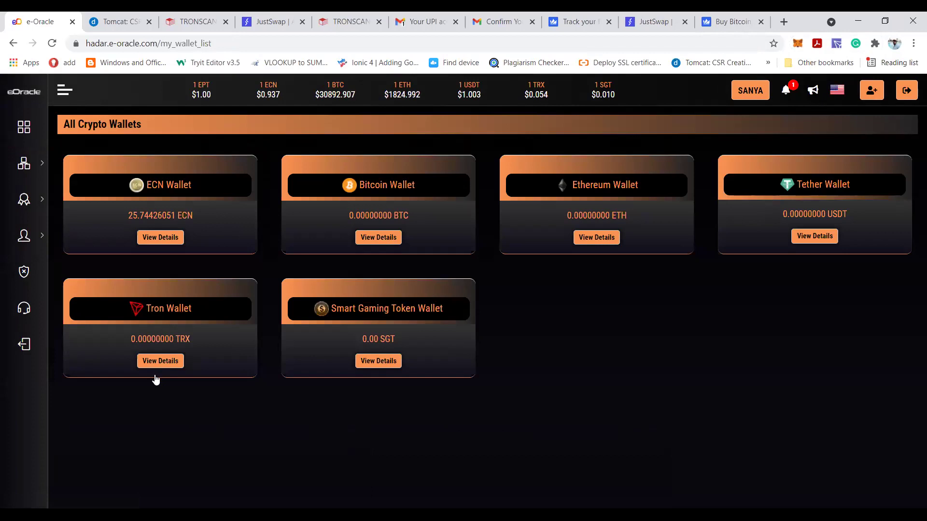
click(159, 237)
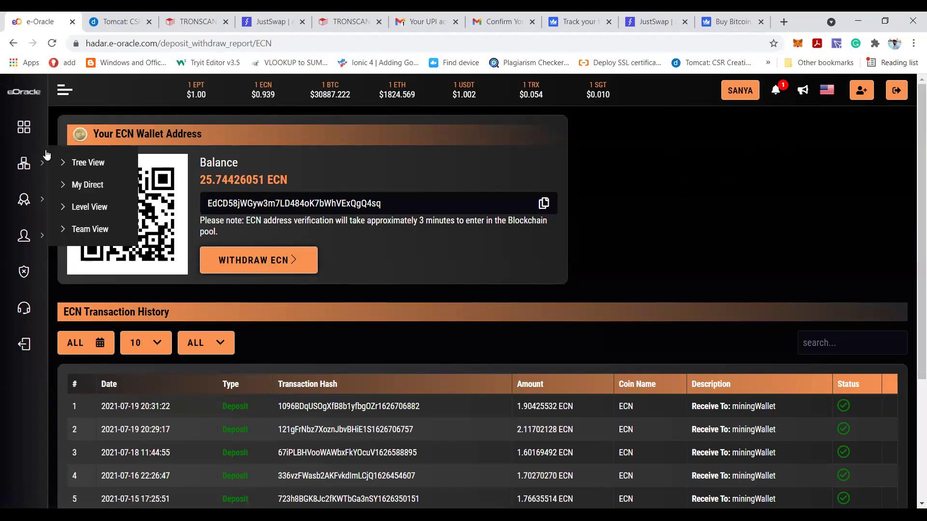
click(27, 133)
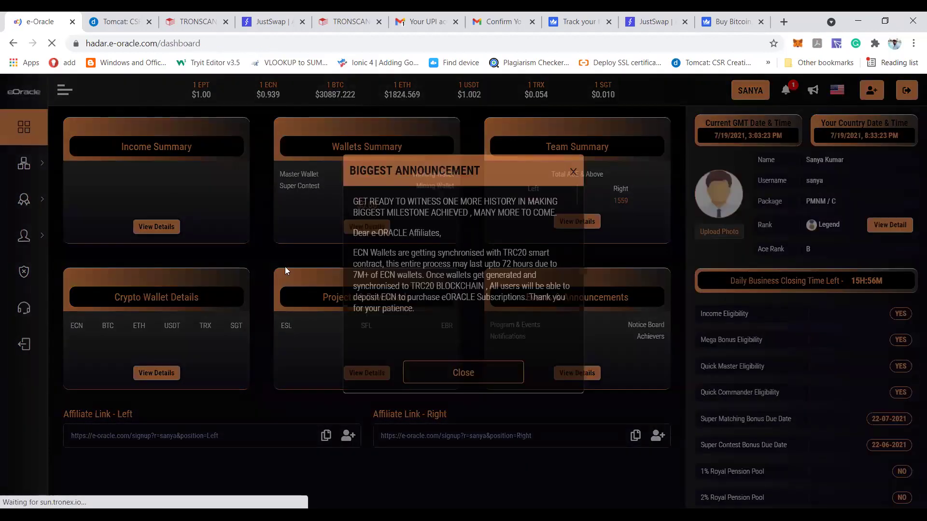
Step: Confirm the Tron wallet holds 0 TRX, then switch to the WazirX tab
click(443, 404)
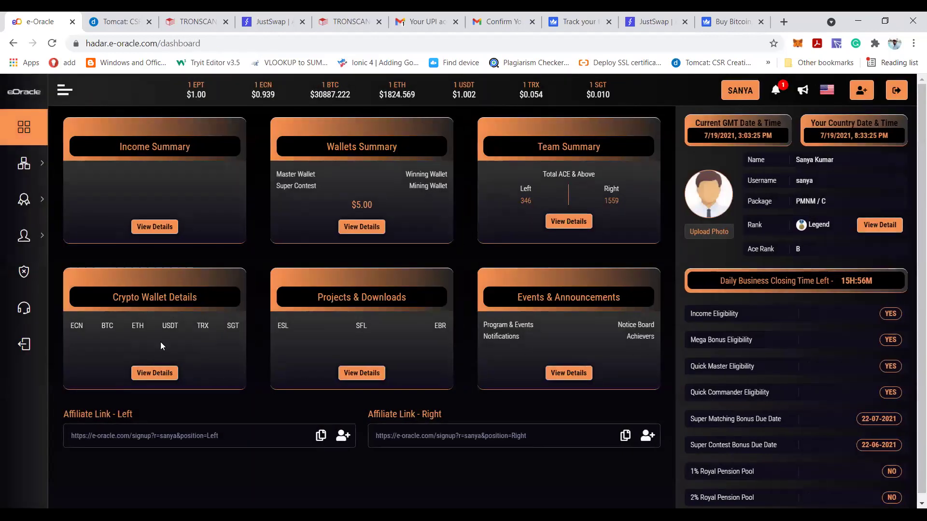
click(153, 375)
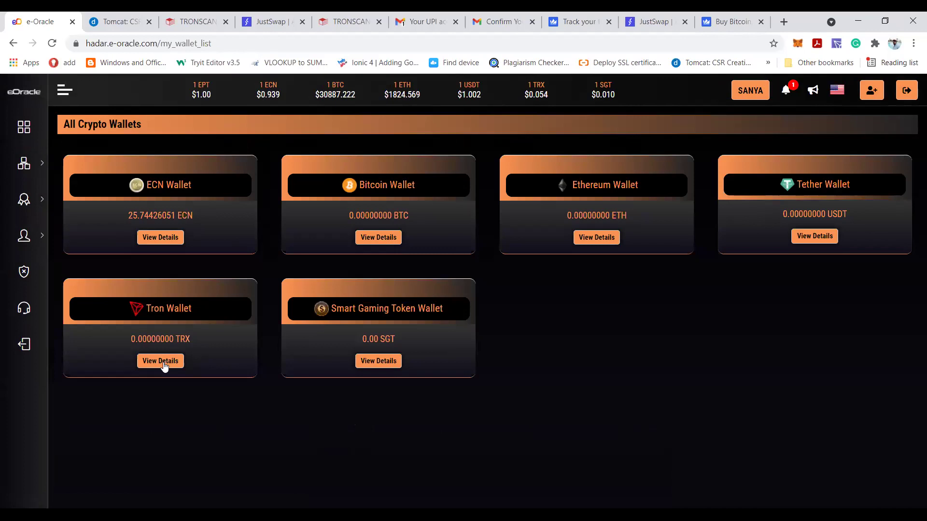
click(163, 365)
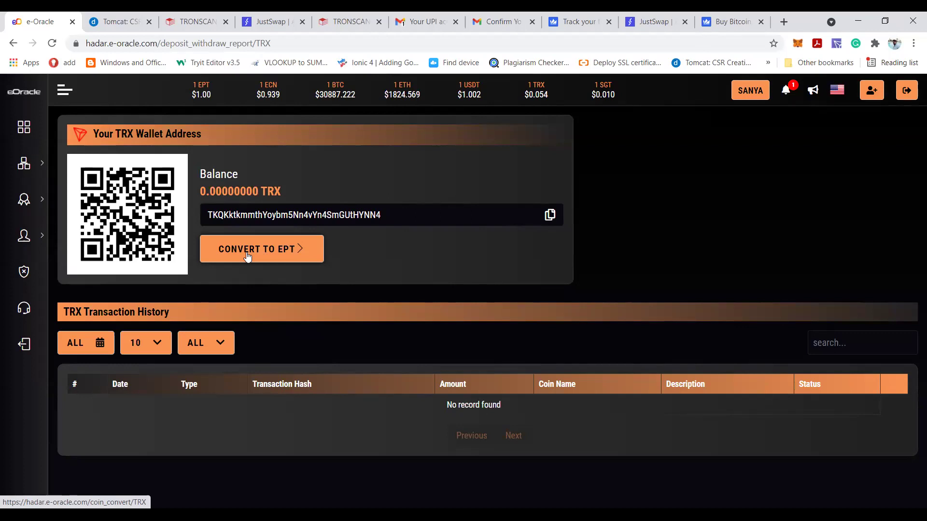
key(ctrl+9)
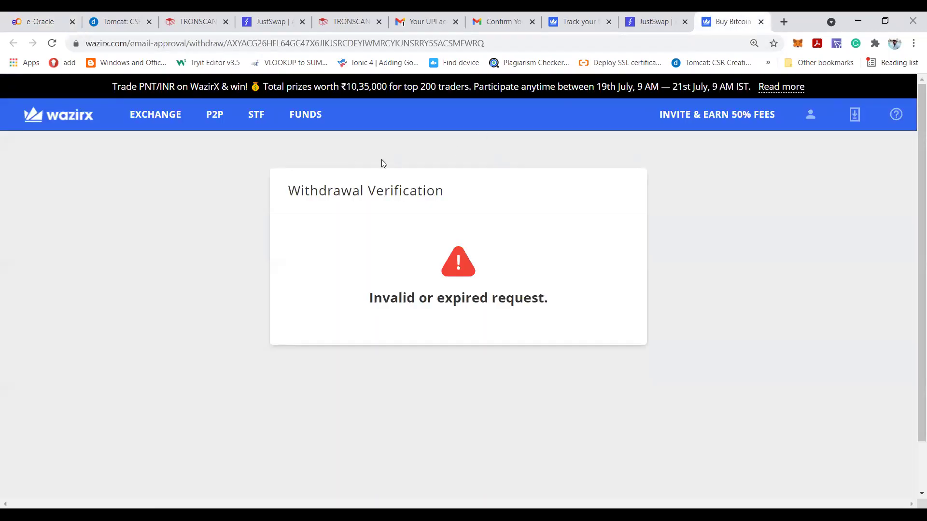
Step: Search WazirX funds for TRX and open the Tron withdrawal form, which shows 0 TRX available
click(299, 120)
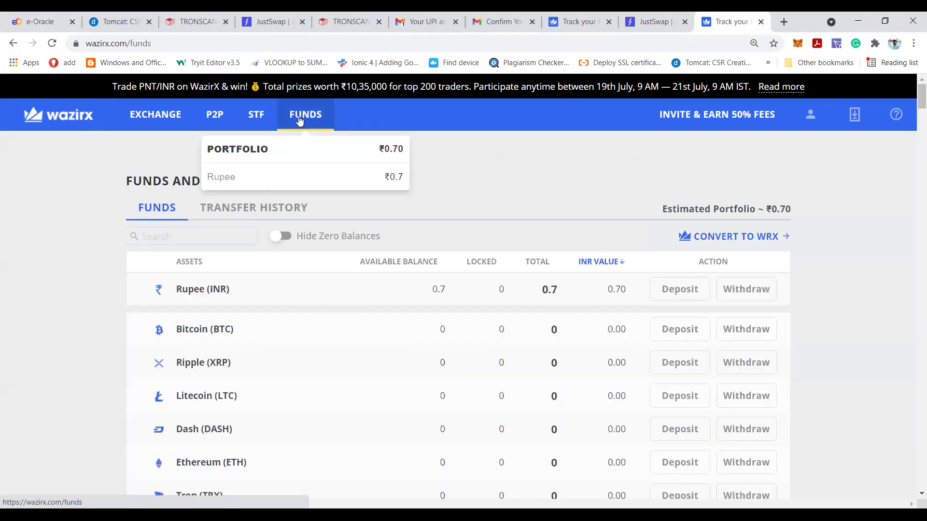
click(238, 234)
text(ttr)
key(BackSpace)
key(BackSpace)
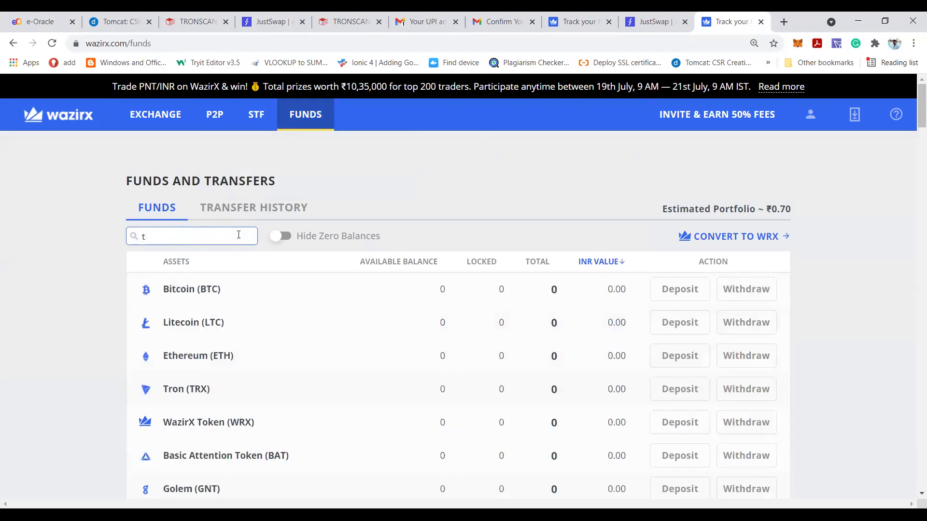
text(rx)
double_click(497, 291)
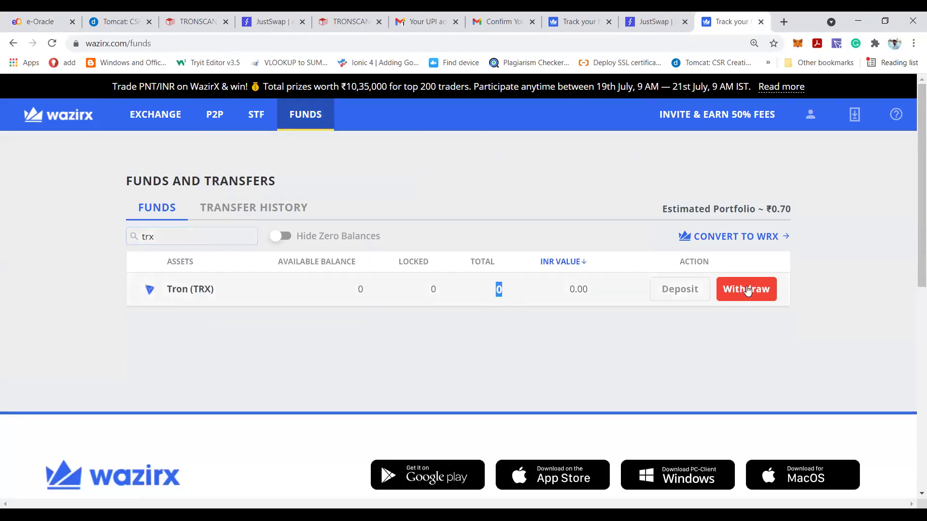
click(747, 291)
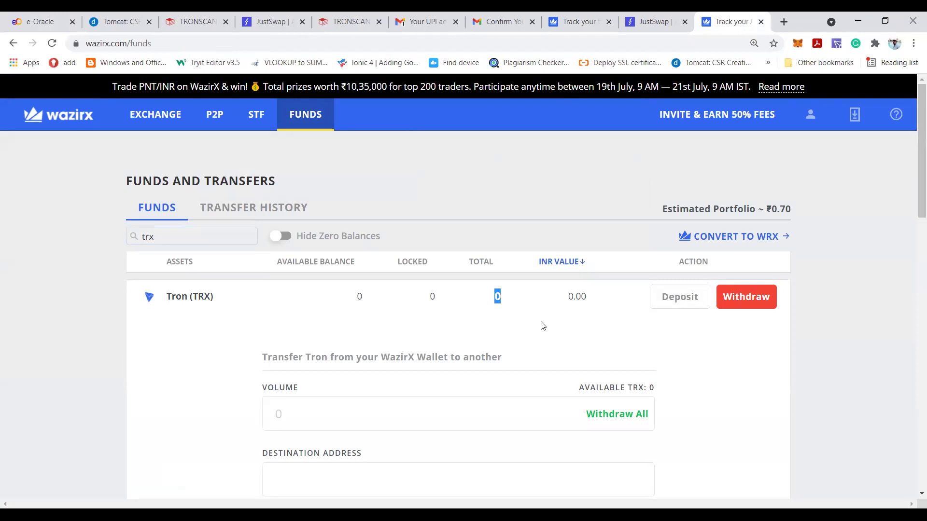
click(304, 411)
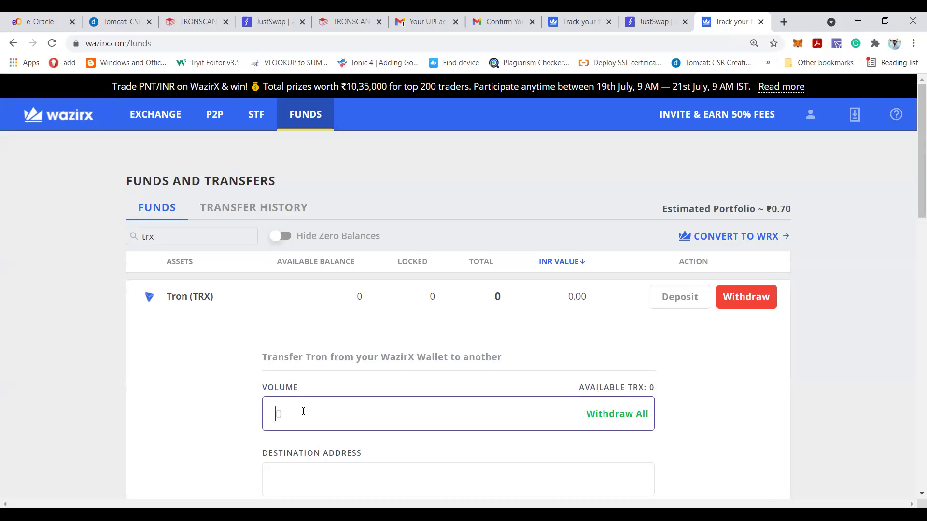
key(ctrl+t)
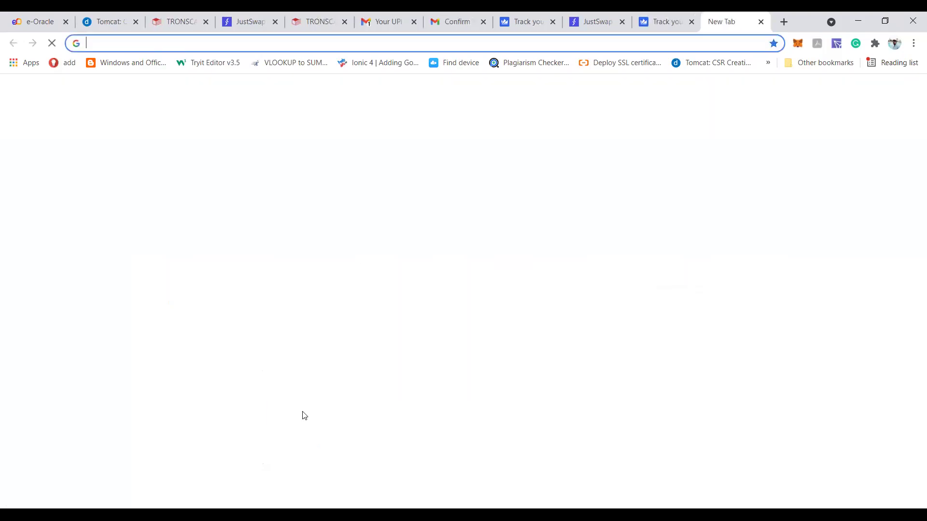
Step: Convert 6350 US dollars to Indian rupees on Google, getting 475393.07 INR
text(usd to)
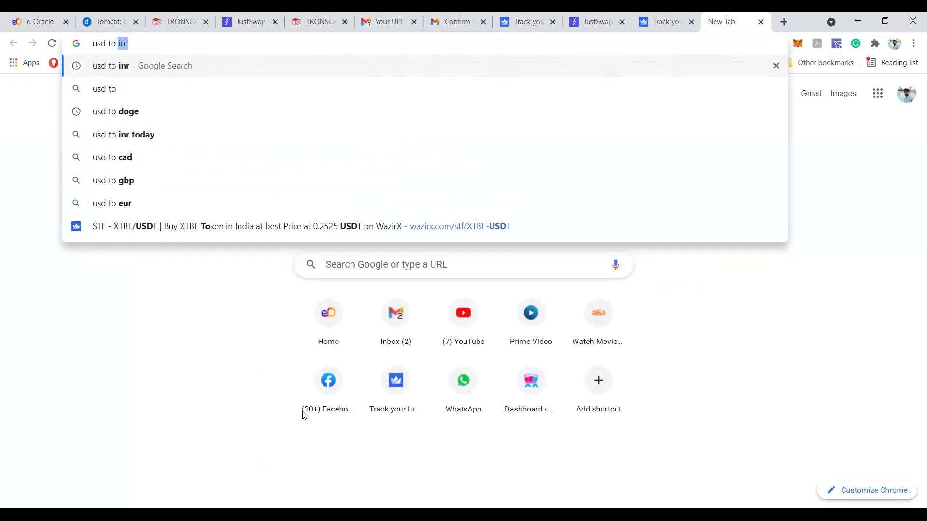
key(Return)
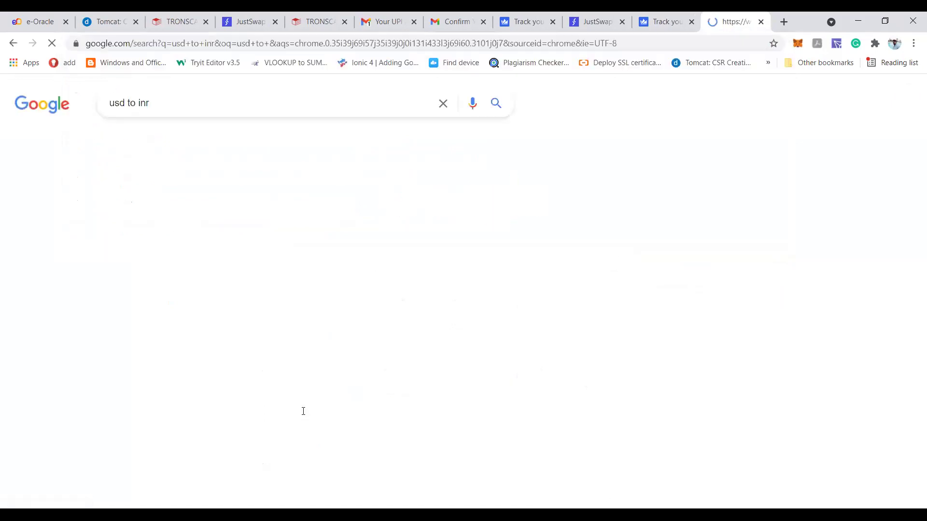
click(131, 274)
key(ctrl+a)
text(6350)
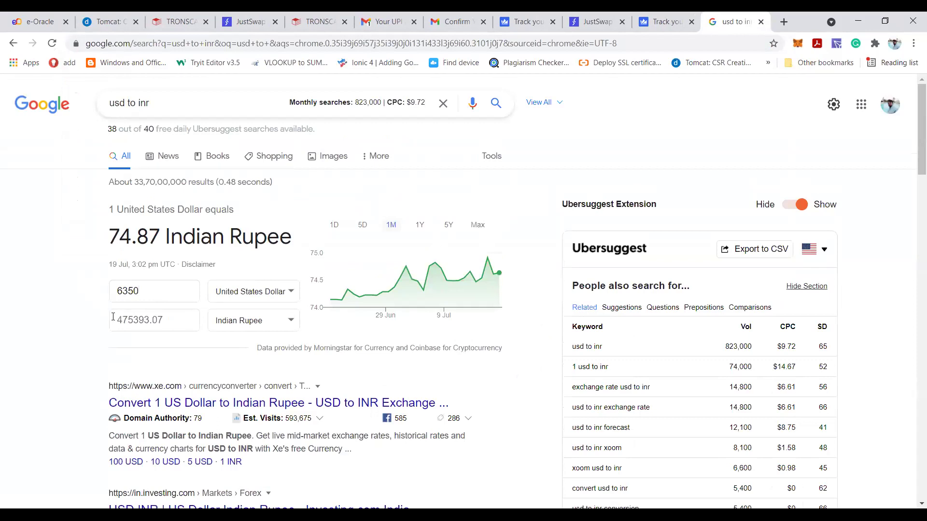
drag(114, 320, 167, 335)
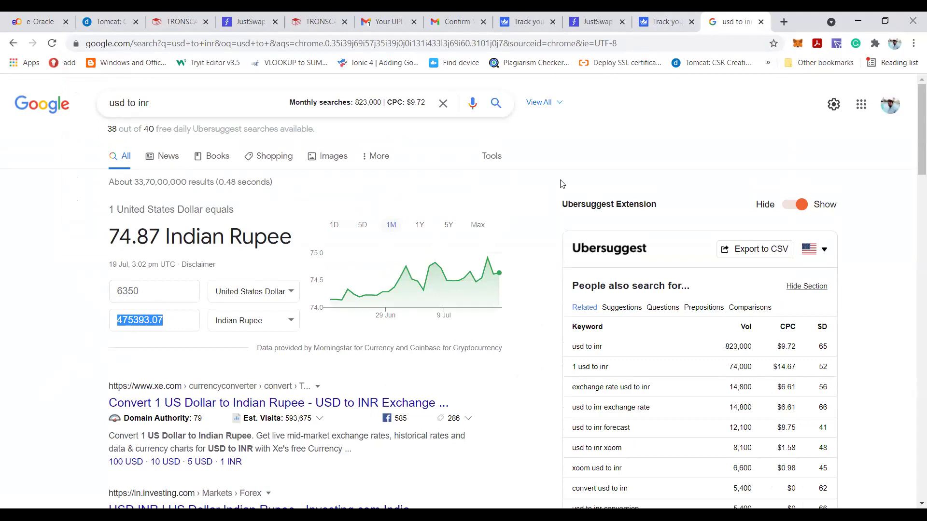
key(ctrl+shift+Tab)
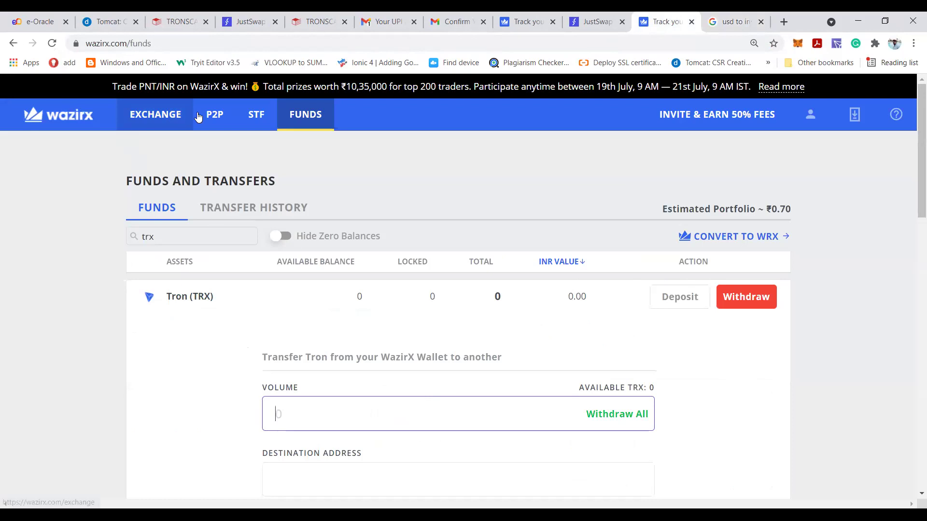
Step: Clear the TRX filter, enter 480000 in the INR Instant Deposit form, then close it
drag(167, 238, 95, 242)
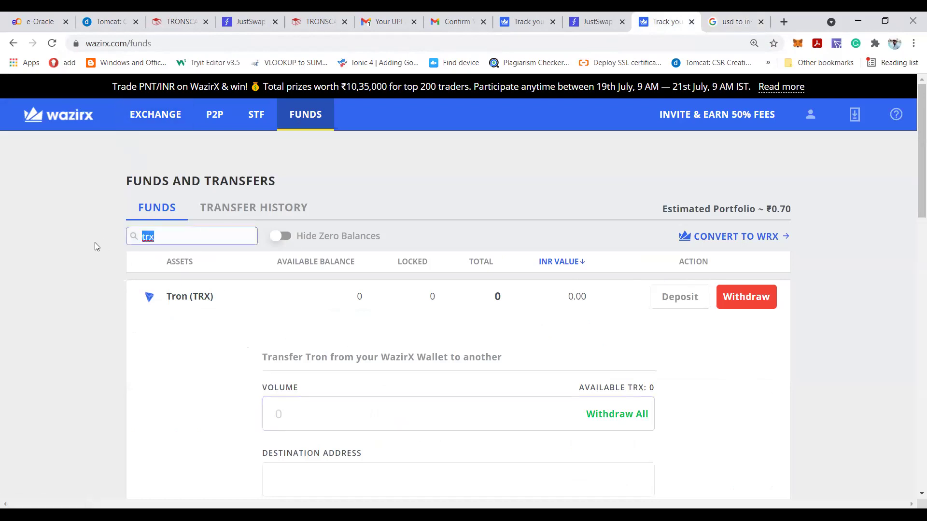
key(BackSpace)
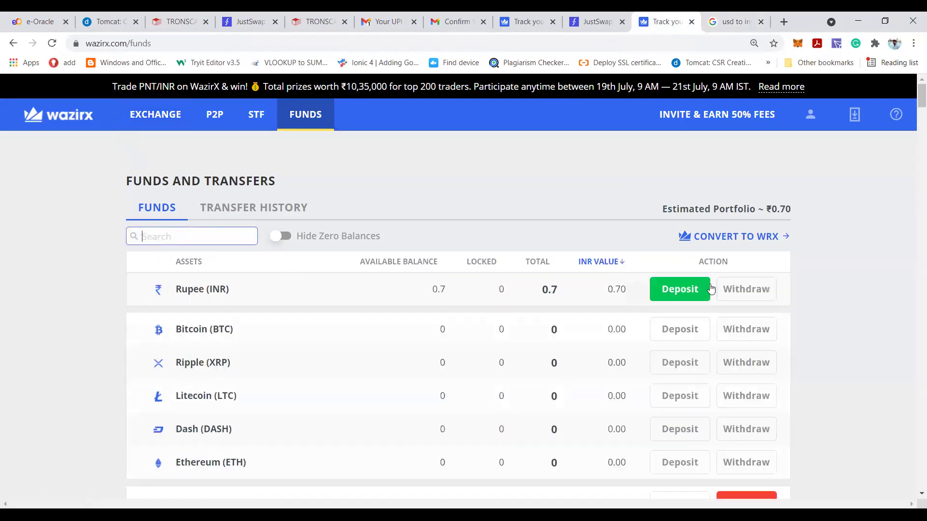
click(680, 292)
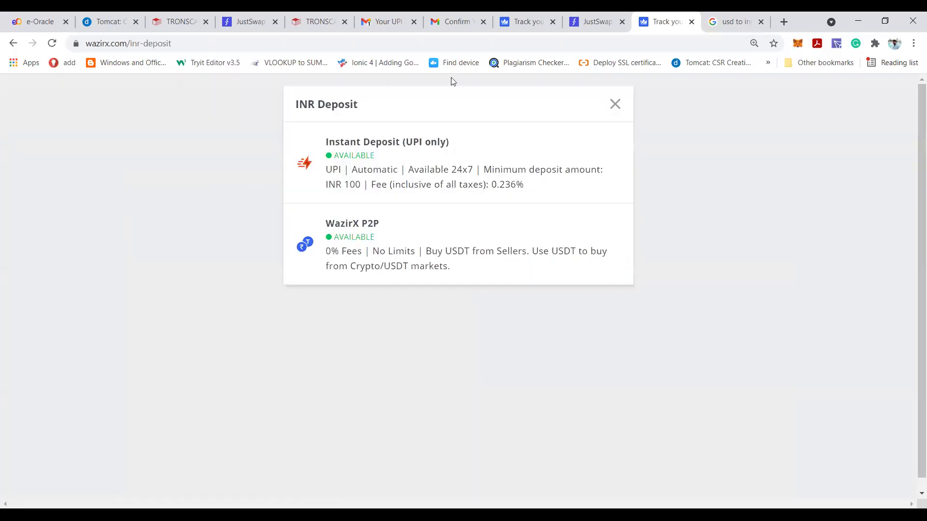
click(395, 189)
click(354, 211)
text(480000)
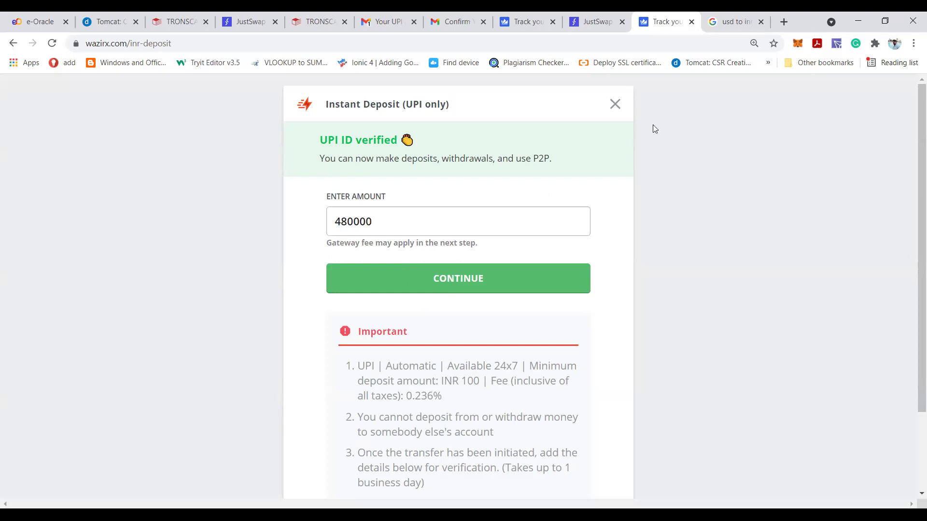
click(613, 105)
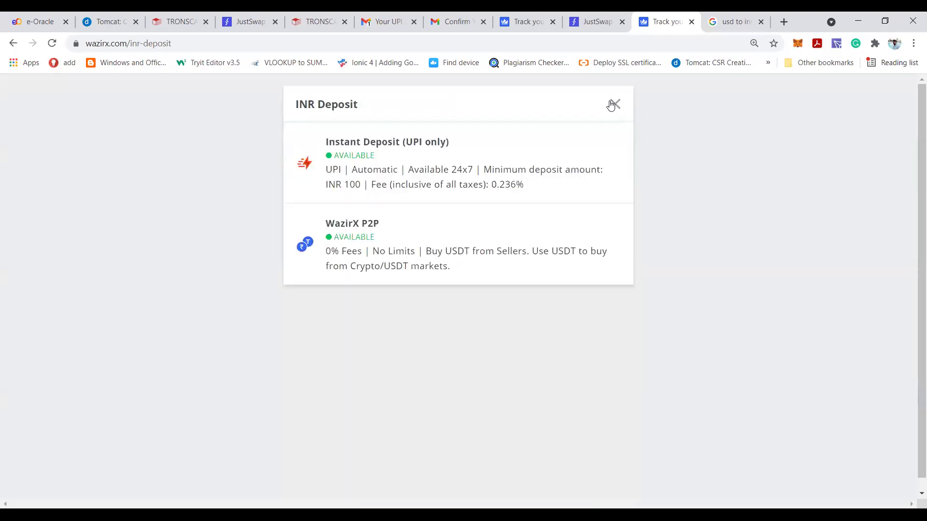
Step: Close the INR deposit options and go to the exchange's BTC/INR market
click(612, 105)
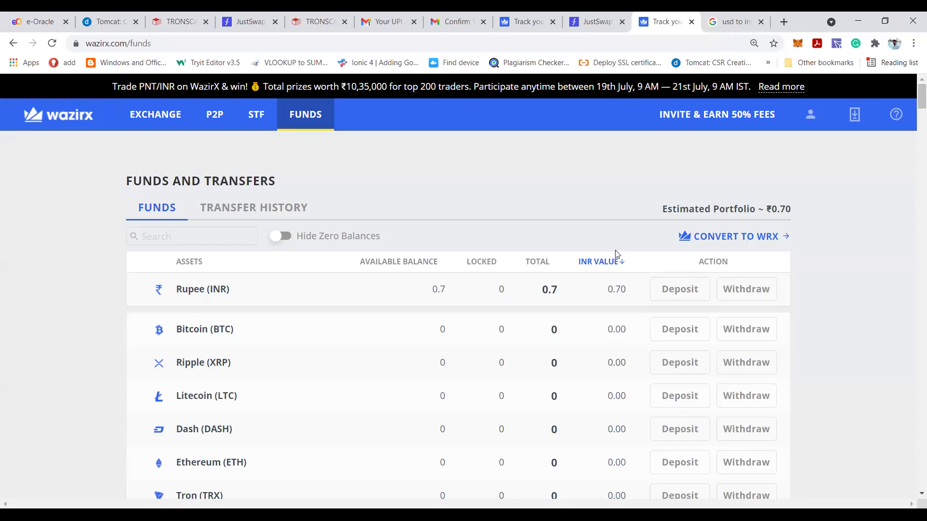
click(680, 289)
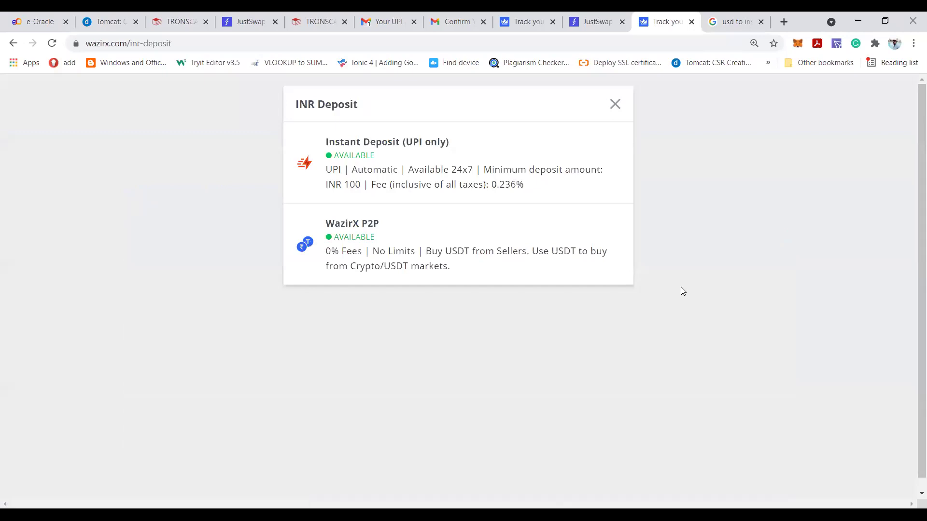
click(613, 105)
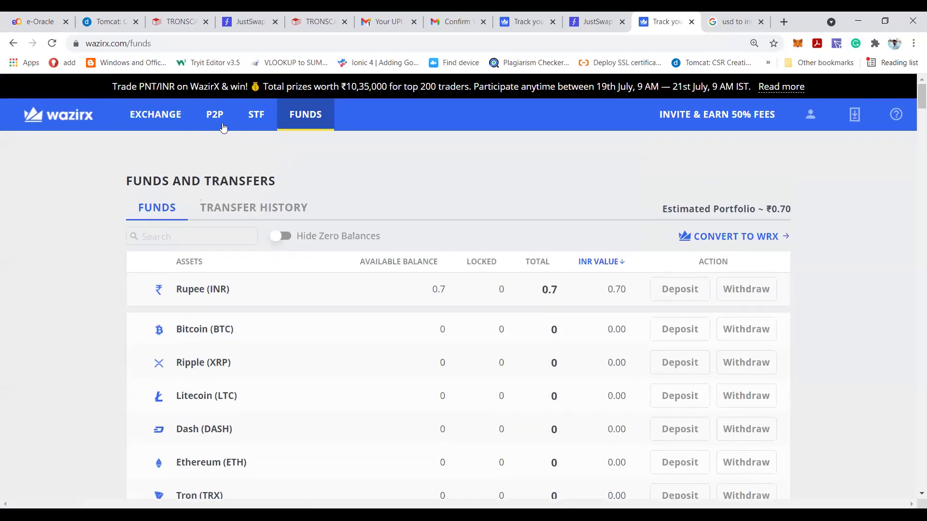
click(158, 116)
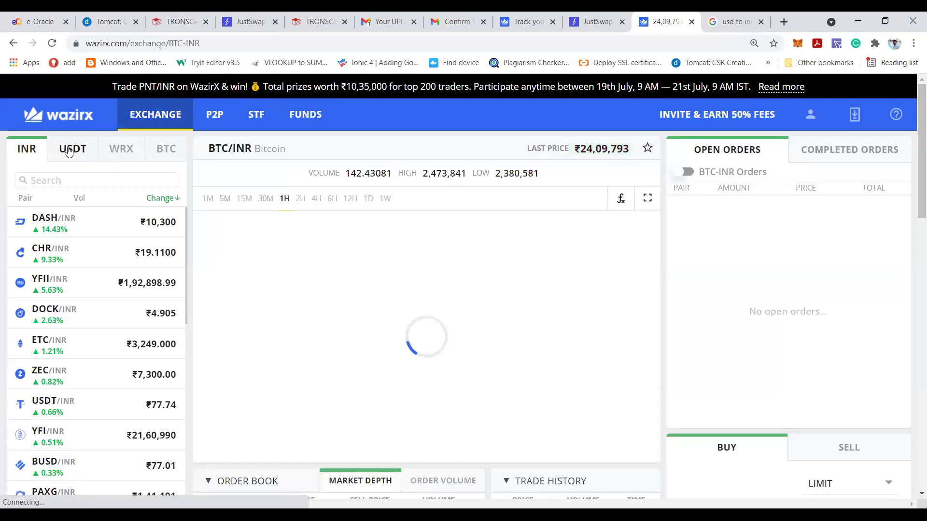
Step: Open the TRX/USDT market from the USDT trading pairs
click(69, 151)
click(59, 179)
text(trx)
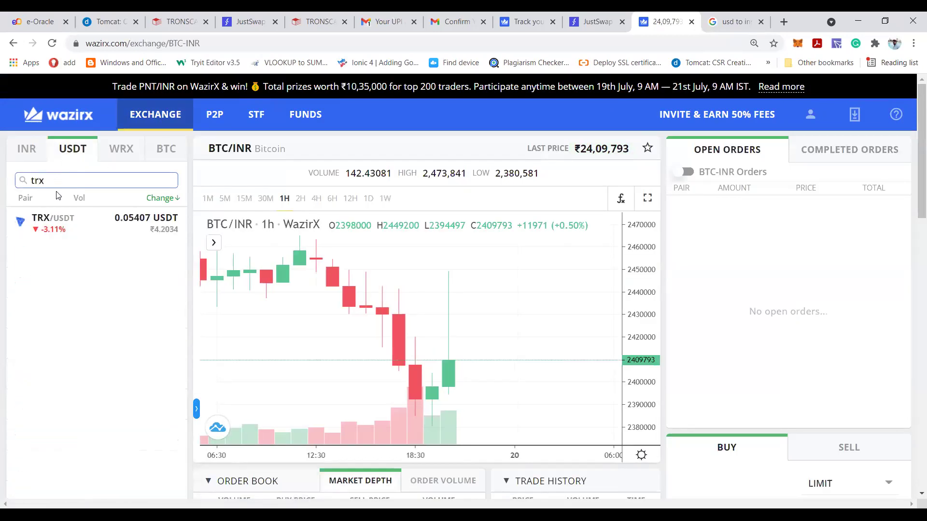
click(54, 225)
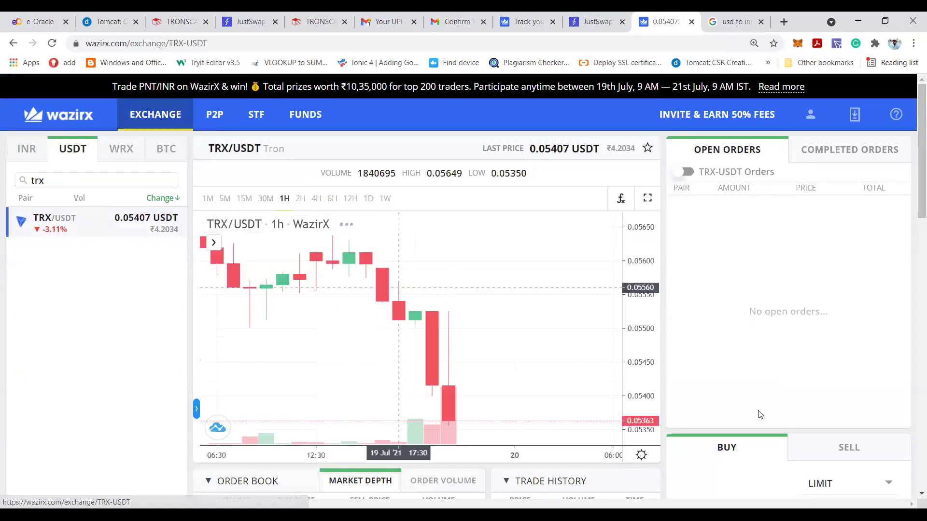
Step: Set the buy total to 6350 USDT, giving 117440 TRX worth about ₹4,93,649
scroll(757, 439, down, 3)
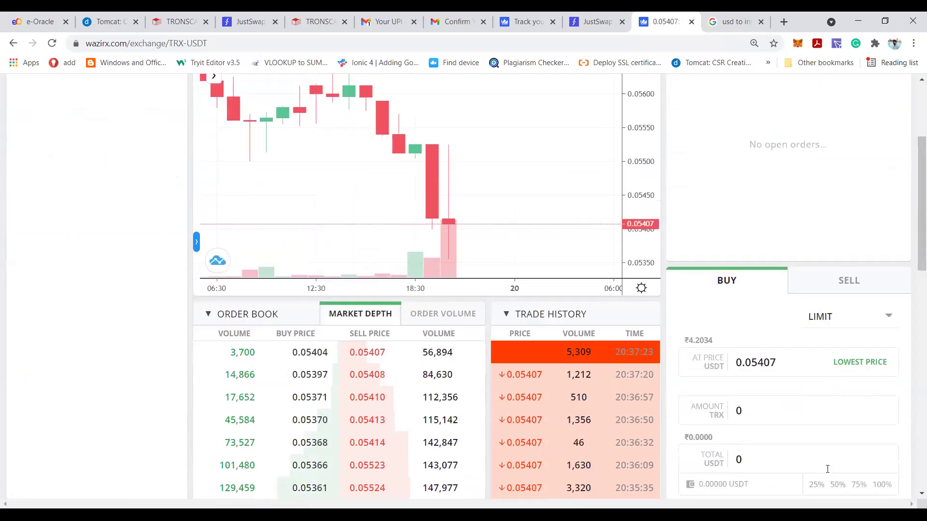
click(740, 458)
key(BackSpace)
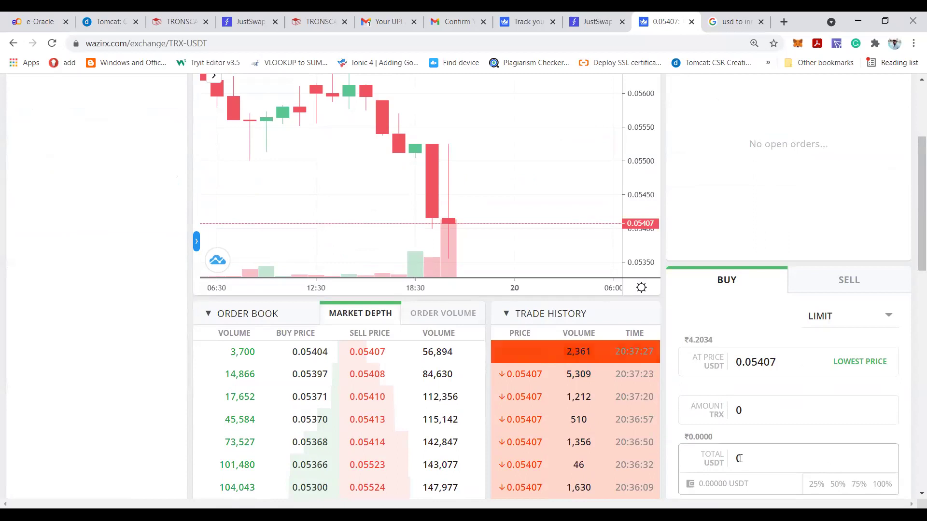
text(3)
key(BackSpace)
text(6350)
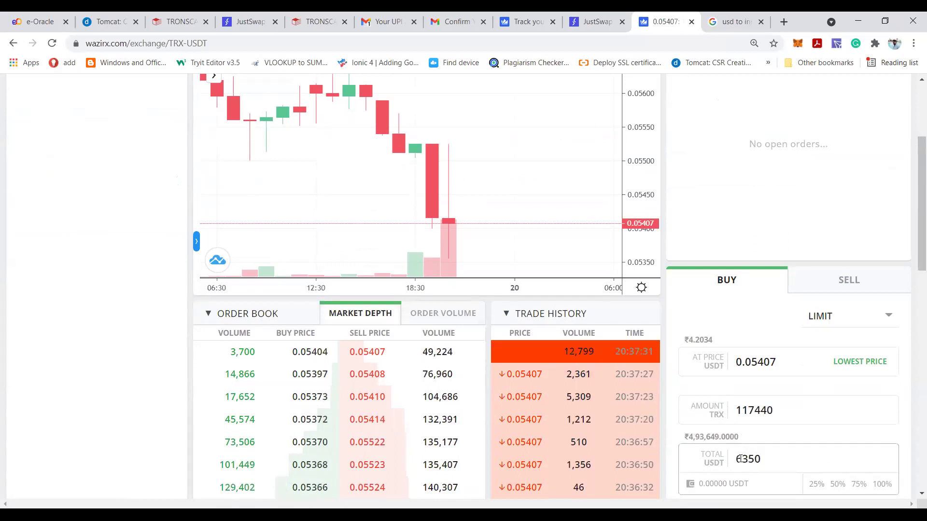
drag(690, 436, 738, 437)
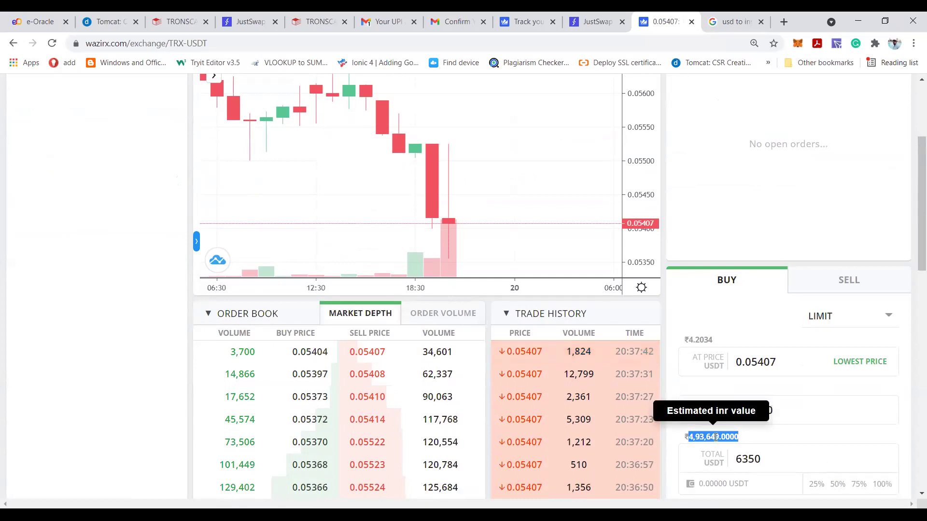
scroll(544, 335, up, 4)
Step: Start a rupee Instant Deposit (UPI only) on WazirX with 495000 entered as the amount
mouse_move(299, 127)
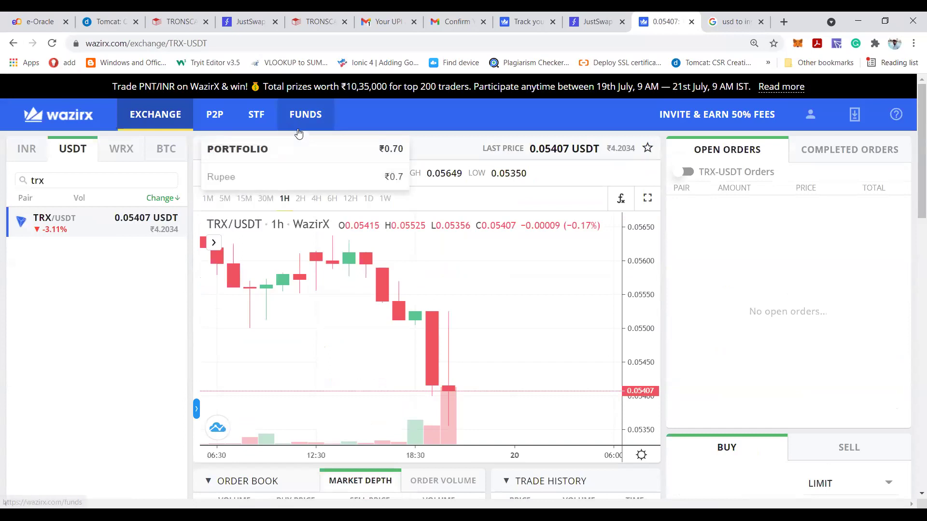
click(299, 126)
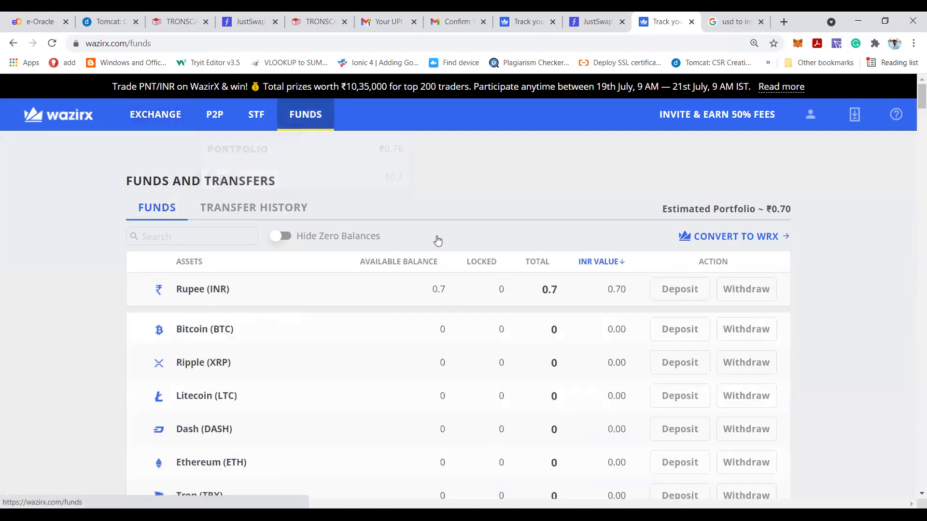
click(664, 292)
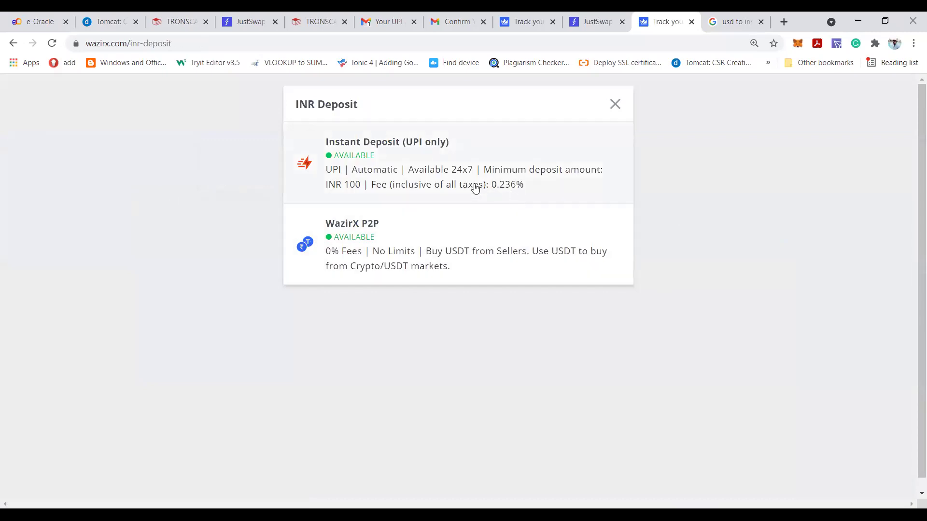
click(434, 176)
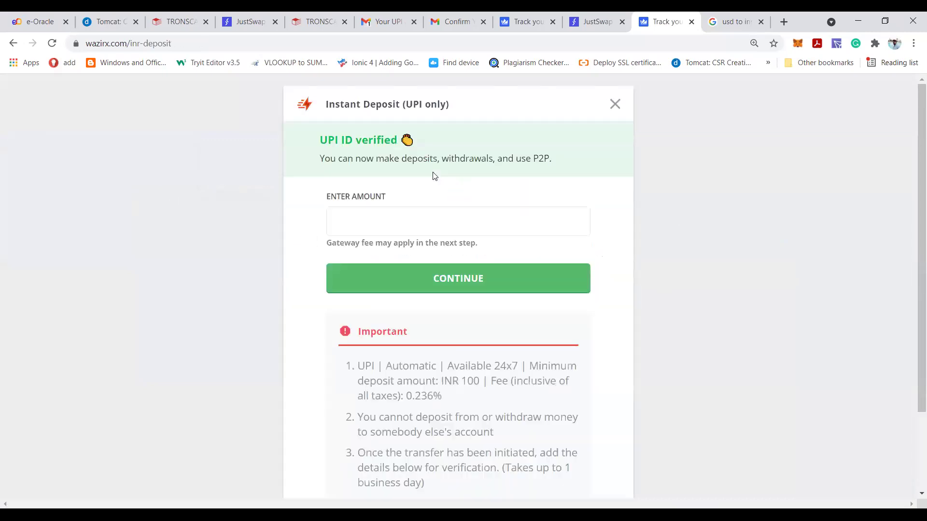
click(410, 217)
text(4163859)
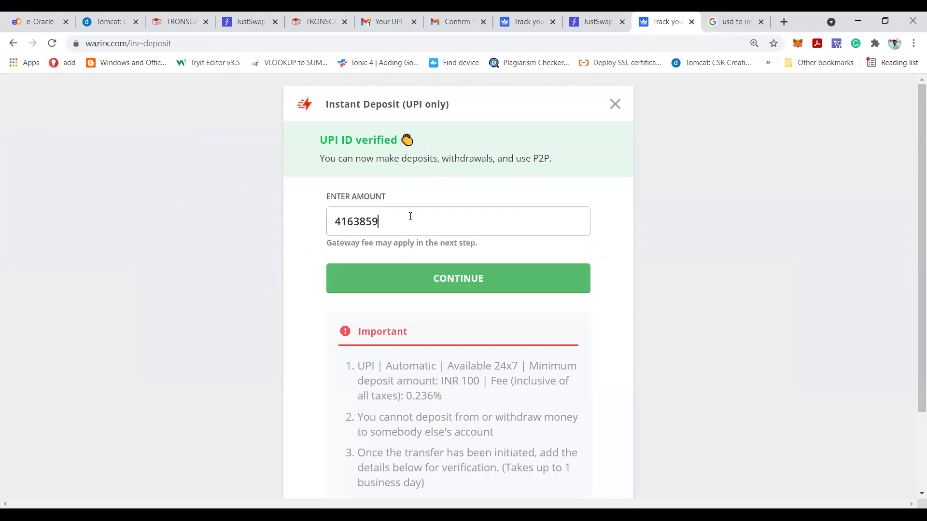
key(BackSpace)
key(BackSpace)
key(BackSpace)
key(BackSpace)
key(BackSpace)
key(BackSpace)
key(BackSpace)
text(4930)
key(BackSpace)
key(BackSpace)
key(BackSpace)
text(950000)
key(BackSpace)
Step: Open e-Oracle's TRX to EPT conversion form, then close WazirX's Instant Deposit form
click(49, 20)
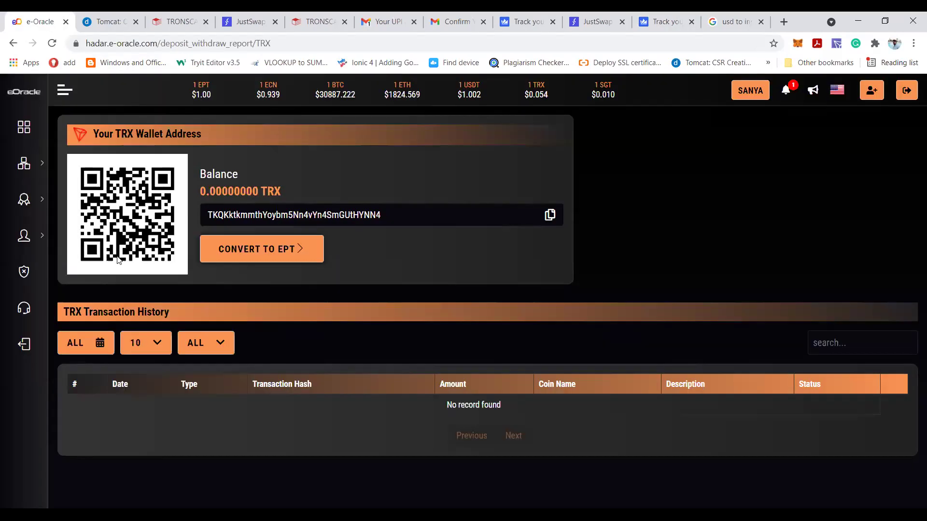
click(254, 250)
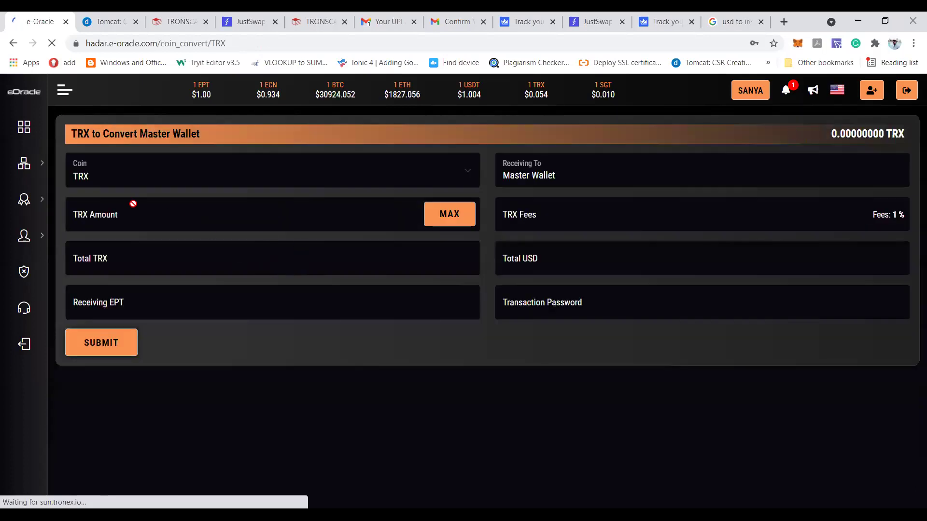
click(193, 226)
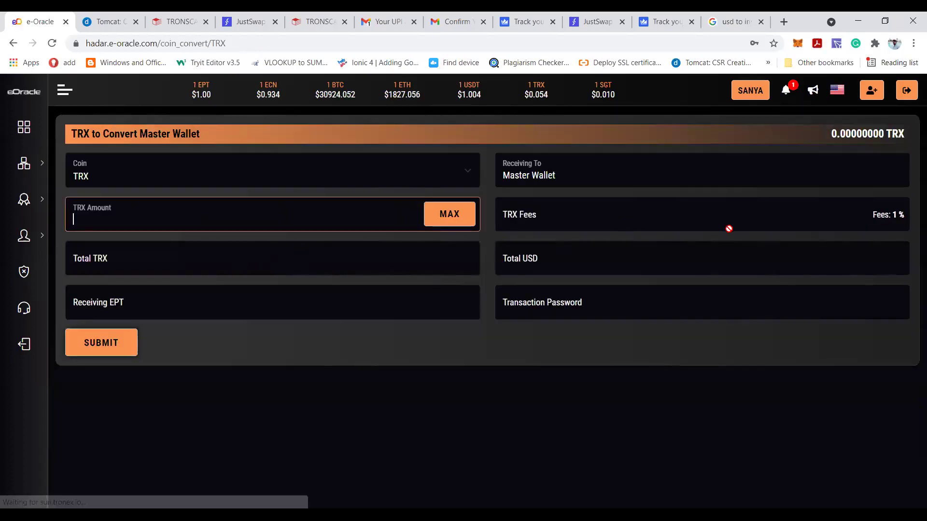
click(291, 207)
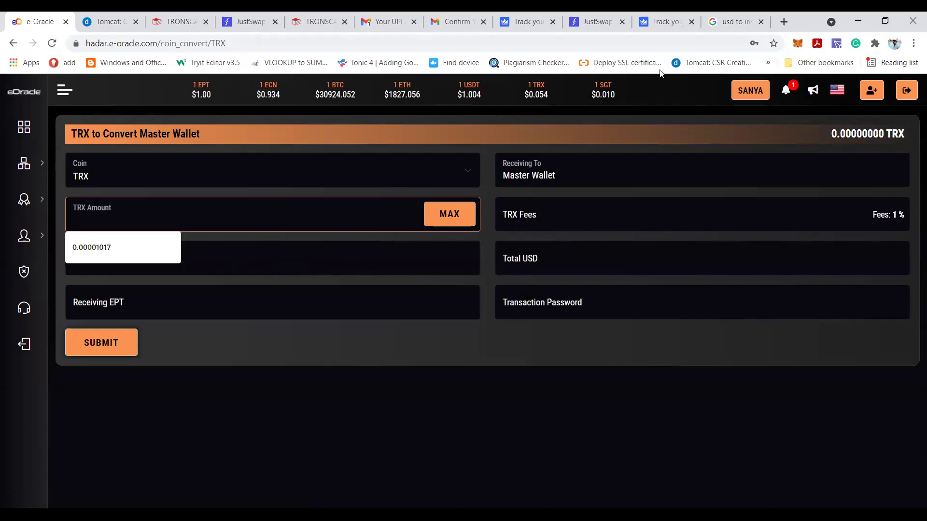
click(666, 21)
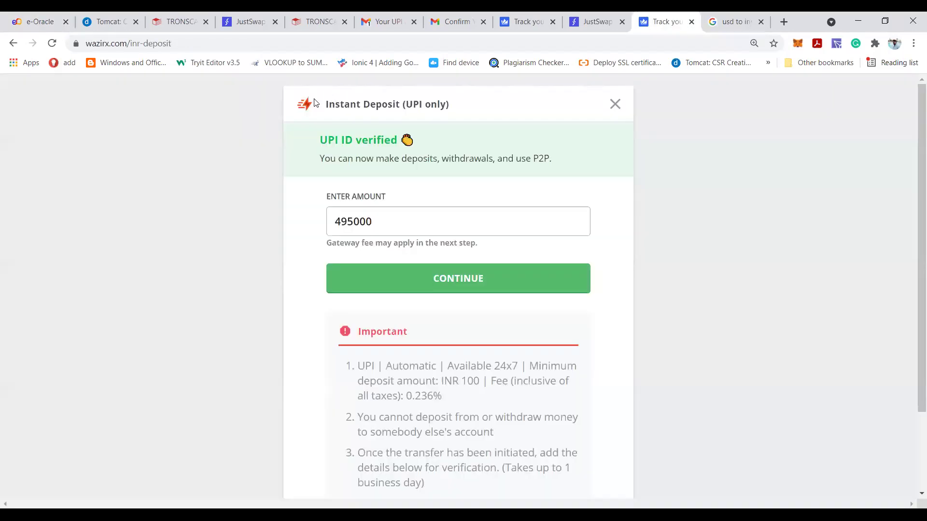
click(611, 112)
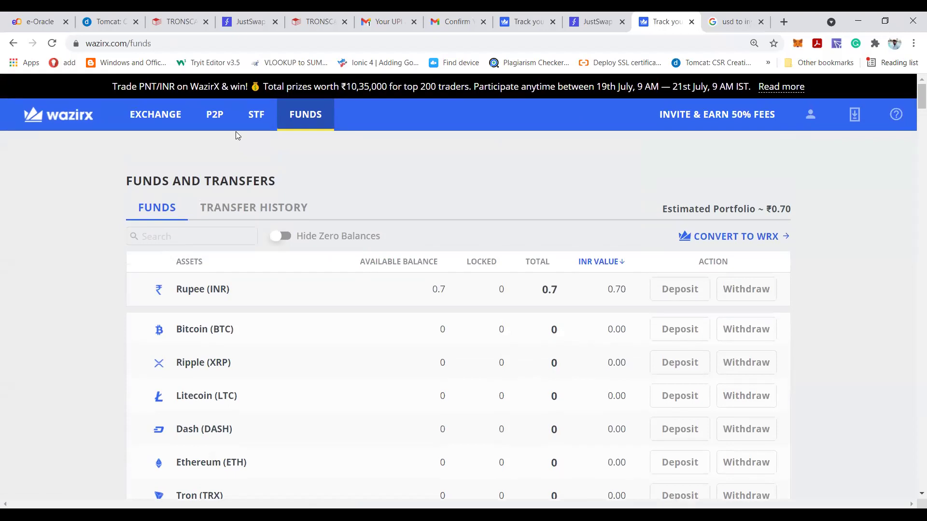
Step: Set a 6350 USDT buy on the TRX/USDT market and copy the 117201 TRX amount
click(138, 129)
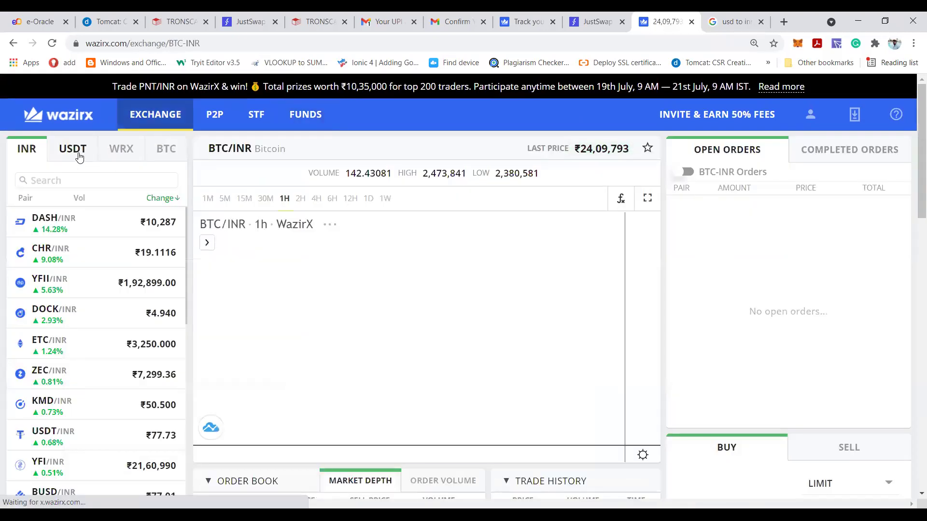
click(75, 153)
click(65, 184)
text(trx)
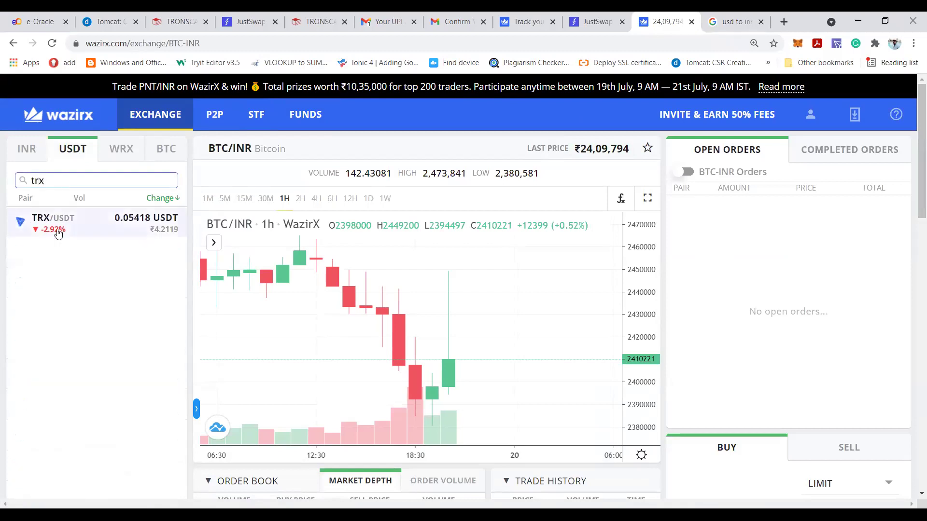
click(57, 227)
scroll(711, 436, down, 2)
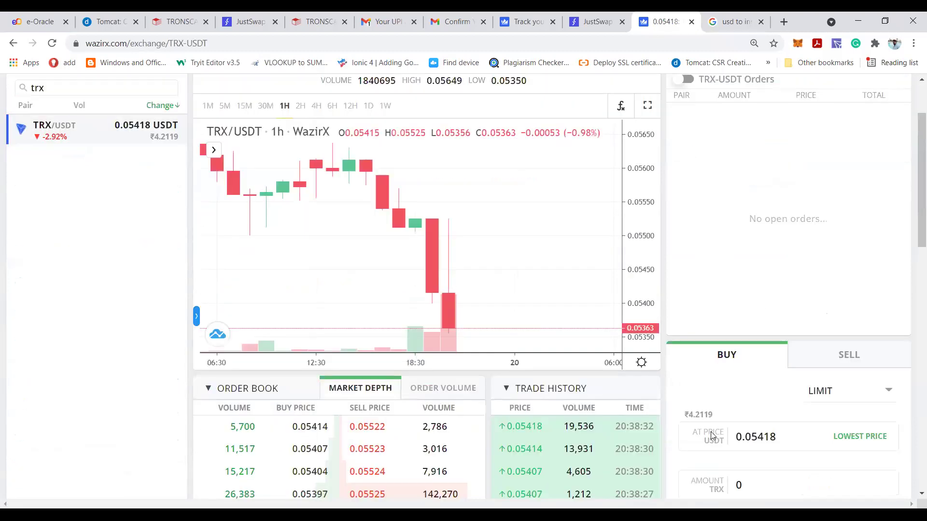
scroll(712, 436, down, 2)
click(741, 444)
text(6350)
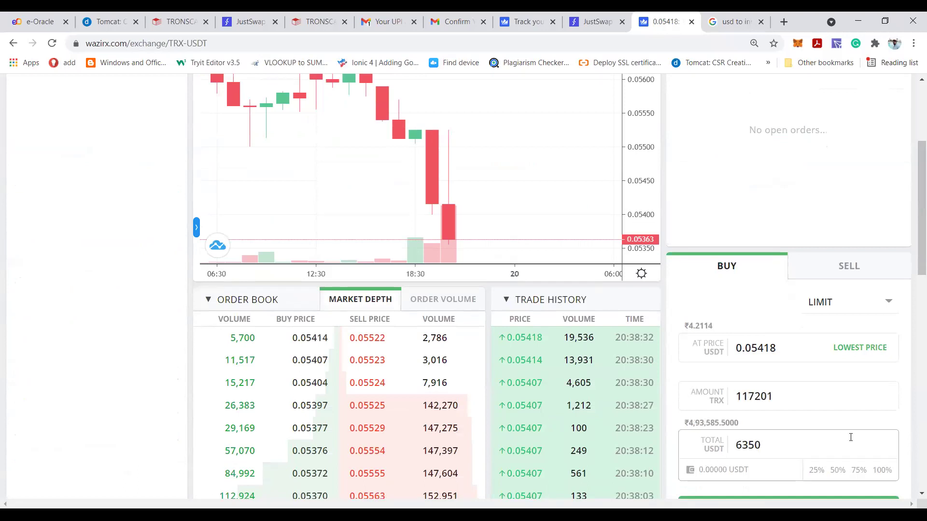
drag(781, 394, 712, 393)
key(ctrl+c)
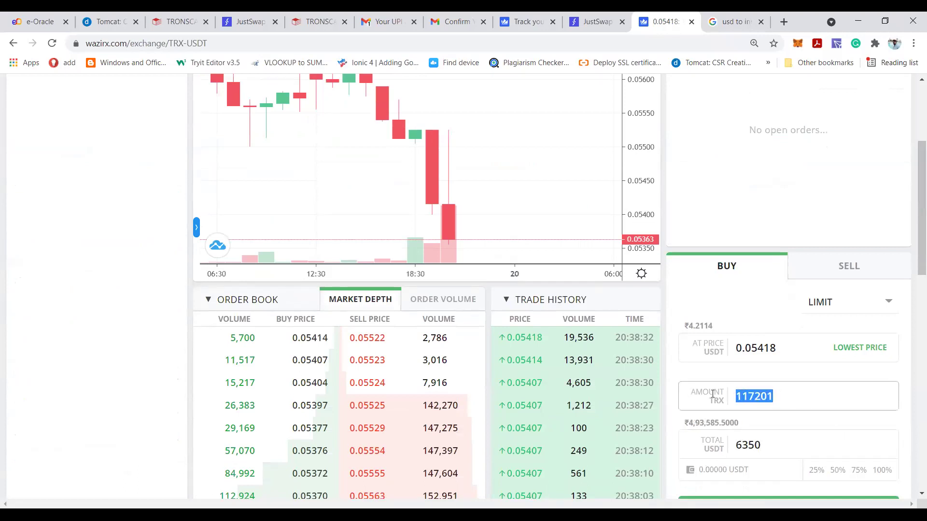
Step: Paste 117201 into e-Oracle's TRX Amount, showing 6328.85 EPT receivable
click(30, 21)
click(94, 219)
key(ctrl+v)
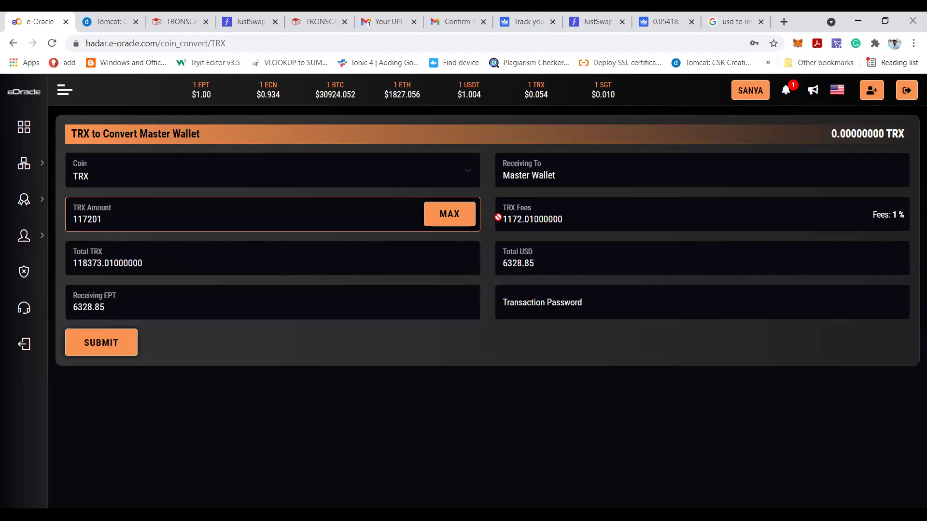
Step: Copy the 1172.01 TRX fee for 117201 TRX (6328.85 EPT), then head back to WazirX
drag(501, 219, 530, 227)
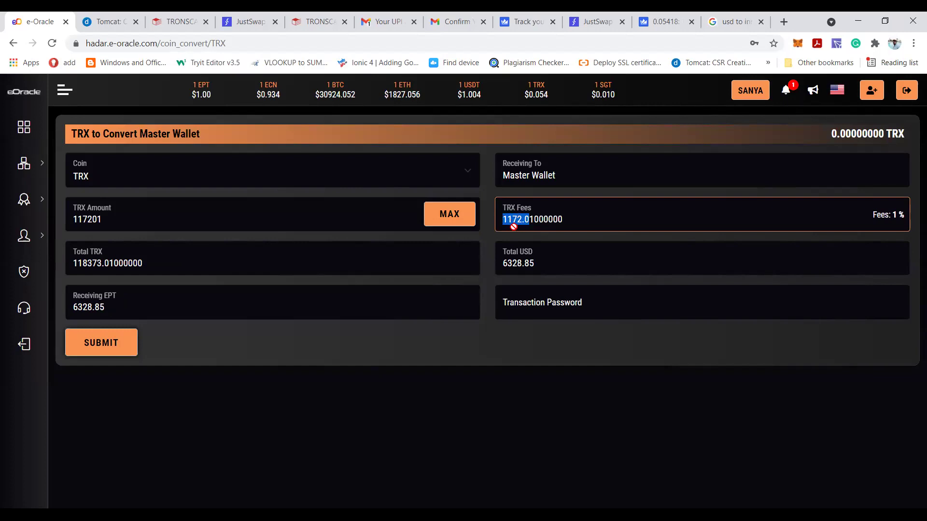
click(689, 31)
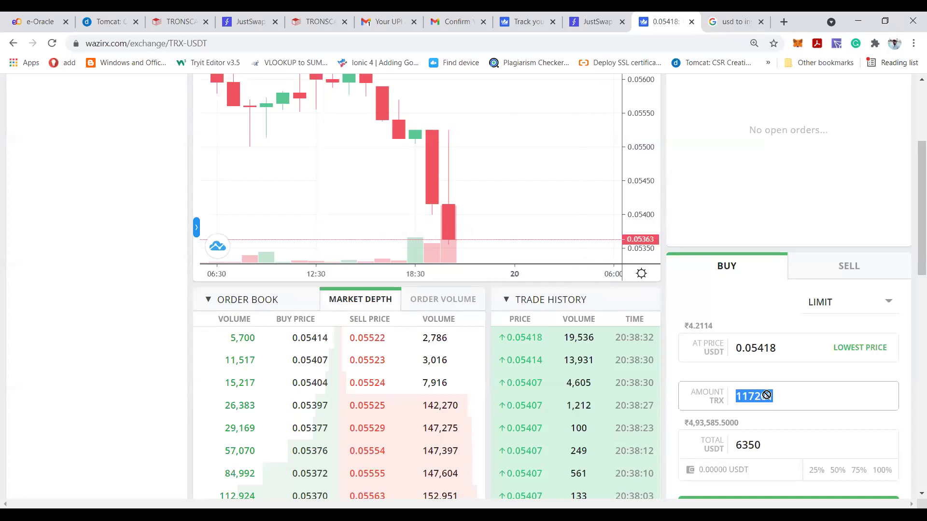
Step: Enter 1172 TRX in the TRX/USDT buy form, giving a 63.49896 USDT total
text(1172)
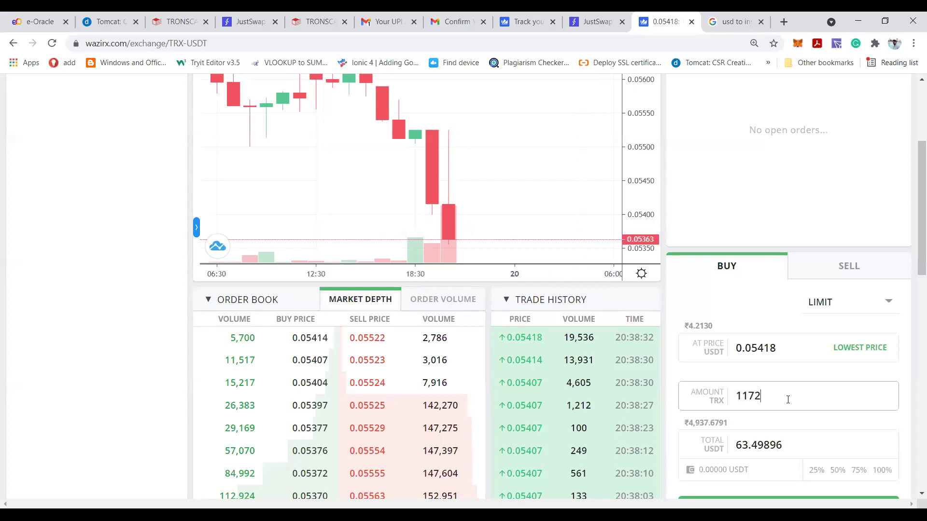
drag(734, 445, 757, 445)
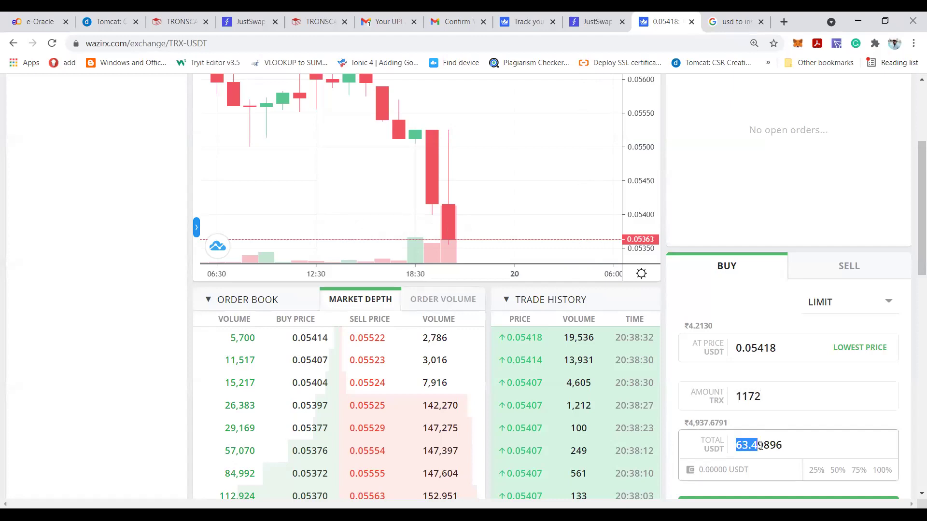
scroll(43, 140, up, 4)
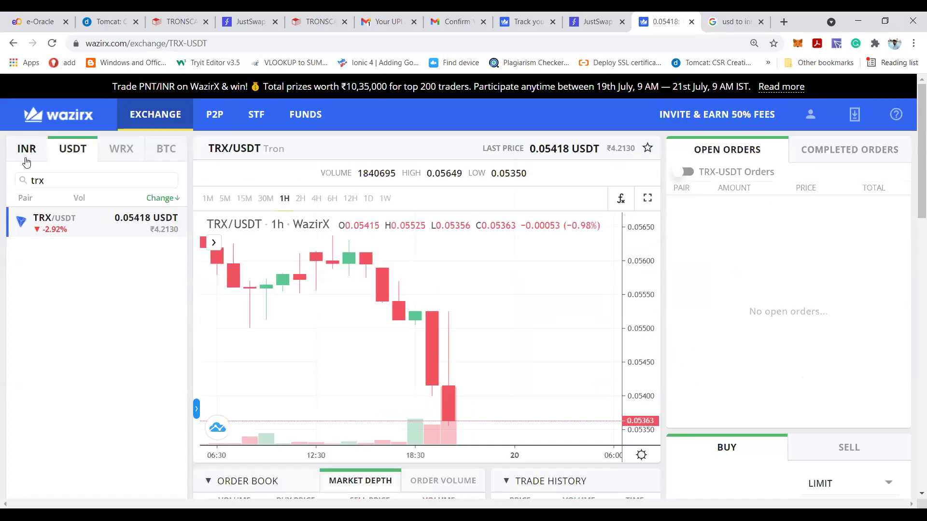
Step: Price the 1172 TRX fee on the TRX/INR market at ₹4939.98
click(27, 151)
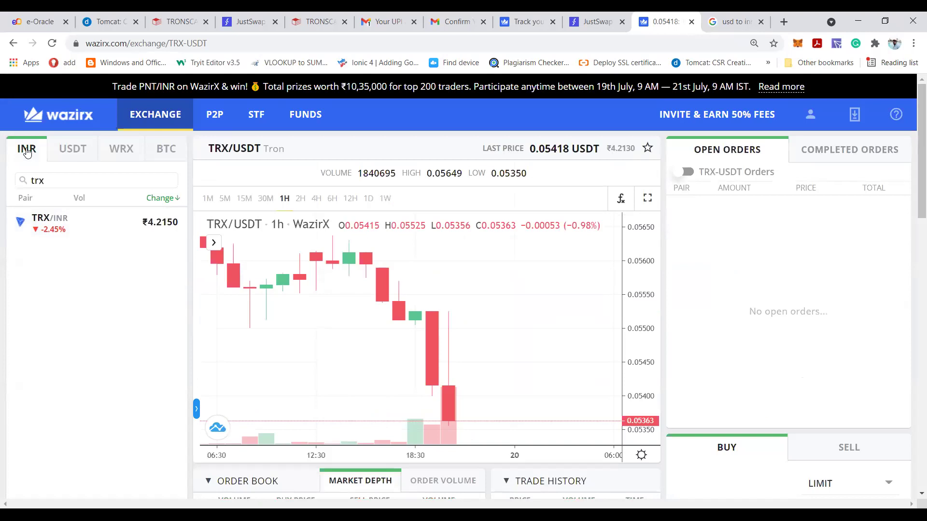
click(71, 229)
scroll(769, 425, down, 5)
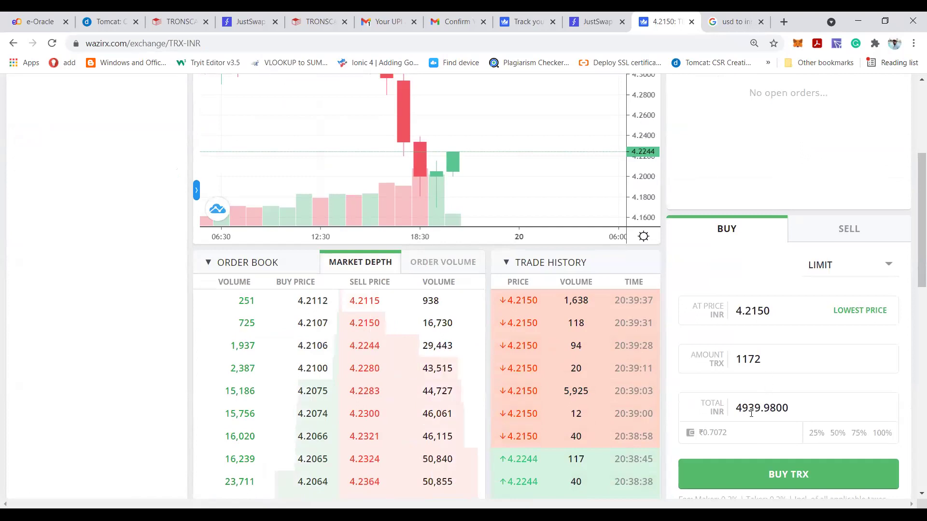
double_click(732, 407)
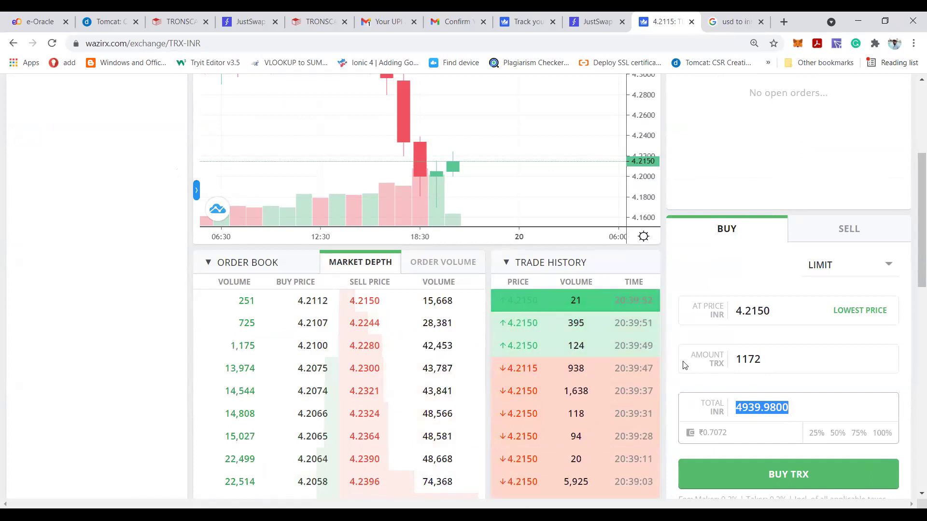
Step: Switch the market list back to USDT pairs and reopen TRX/USDT
scroll(600, 351, up, 5)
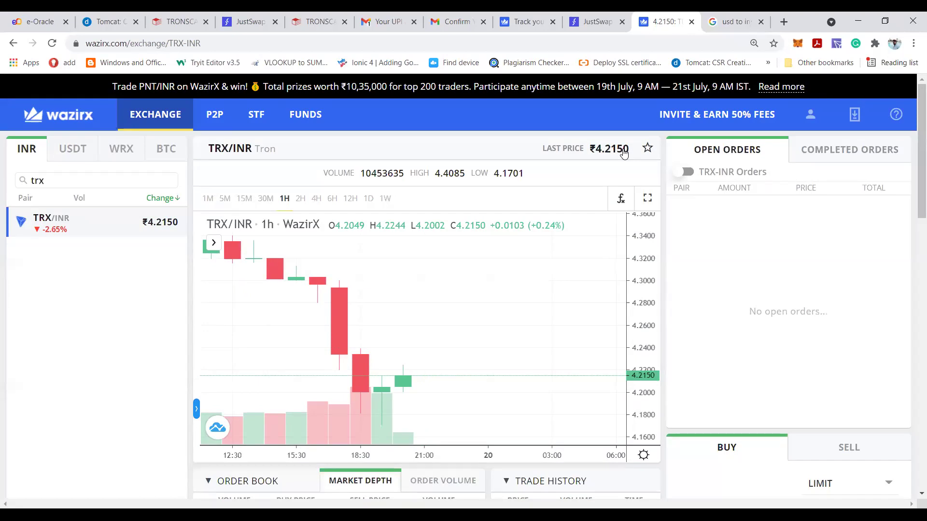
scroll(682, 251, down, 5)
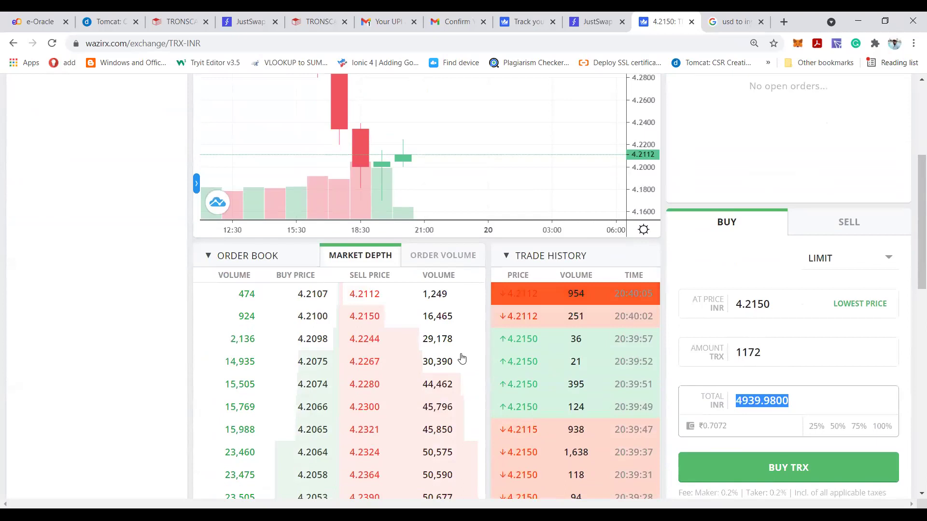
scroll(455, 360, up, 6)
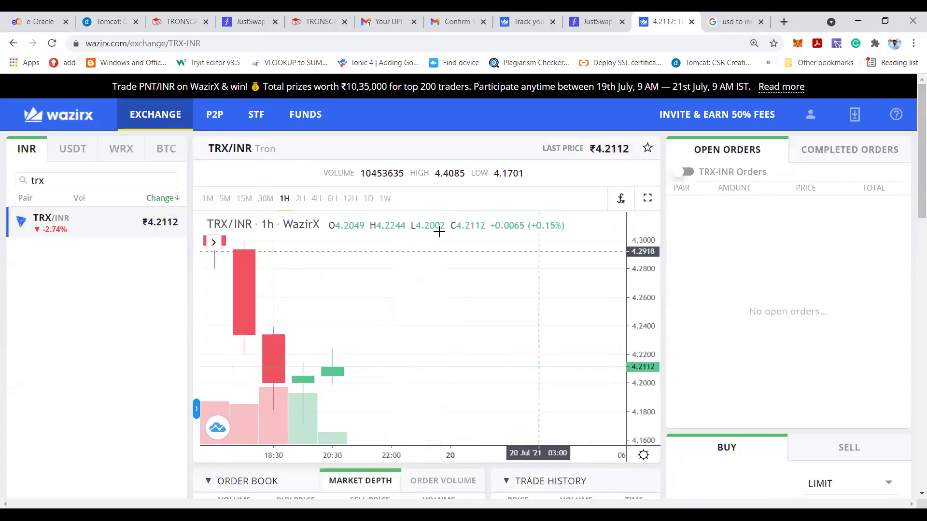
click(70, 152)
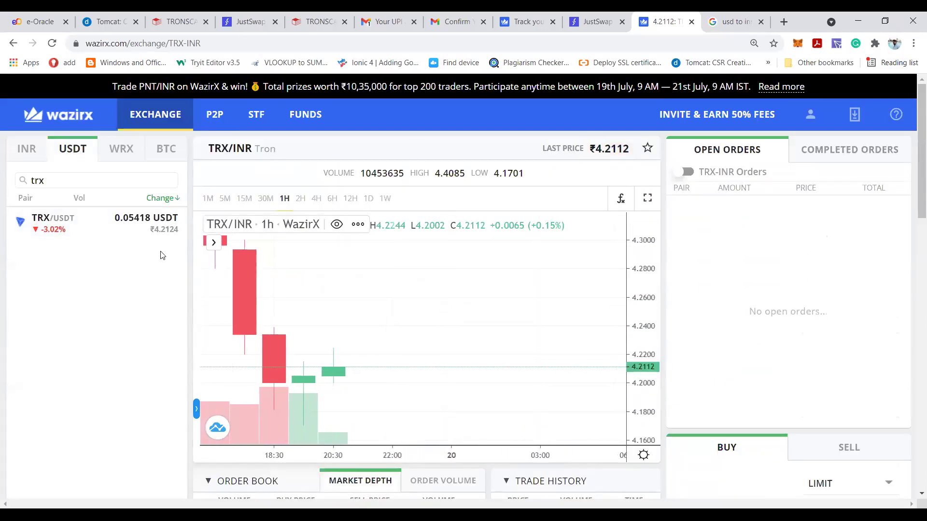
click(72, 214)
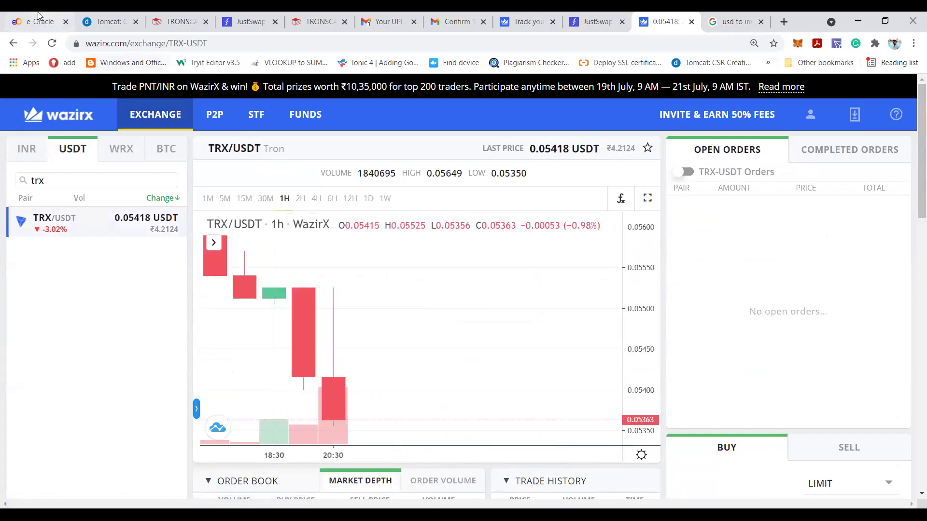
Step: Back in e-Oracle, note the $0.054 TRX price and select the 117201 TRX amount
click(25, 22)
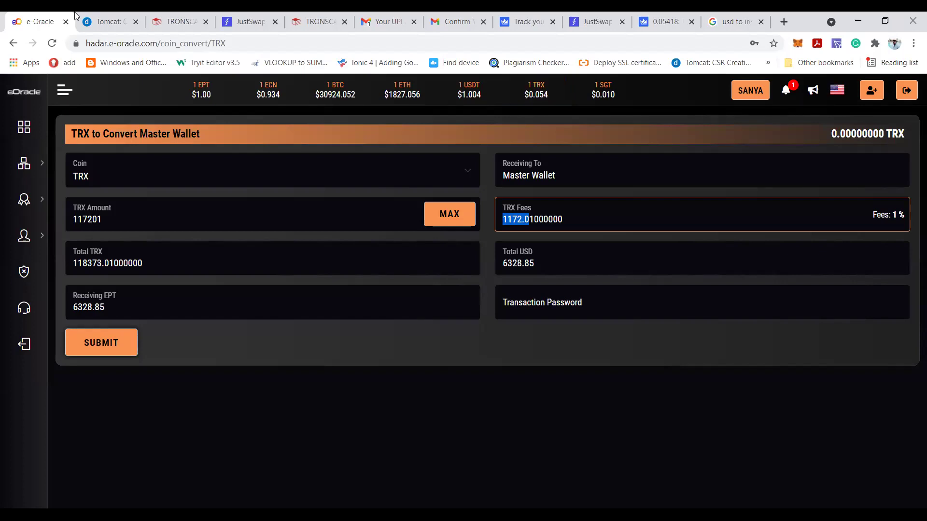
click(647, 27)
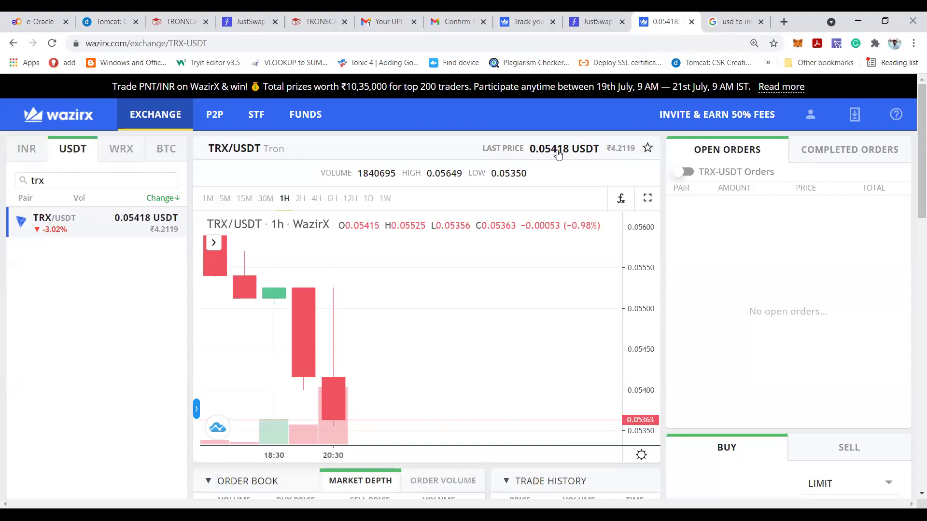
click(35, 24)
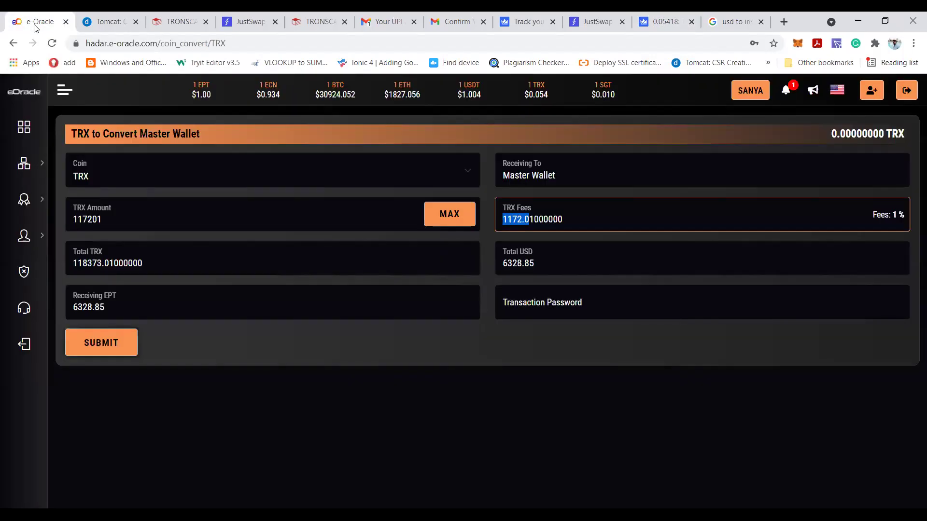
click(553, 98)
drag(553, 98, 521, 99)
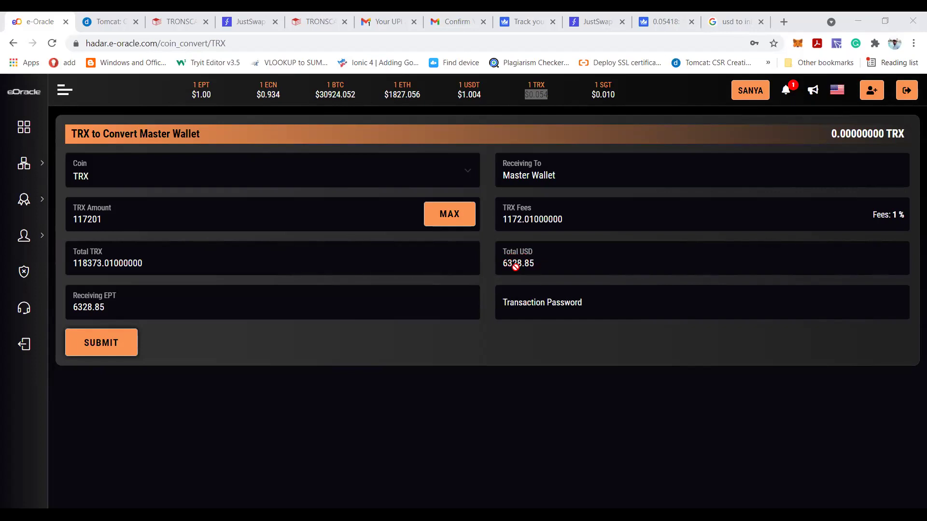
click(108, 219)
double_click(224, 231)
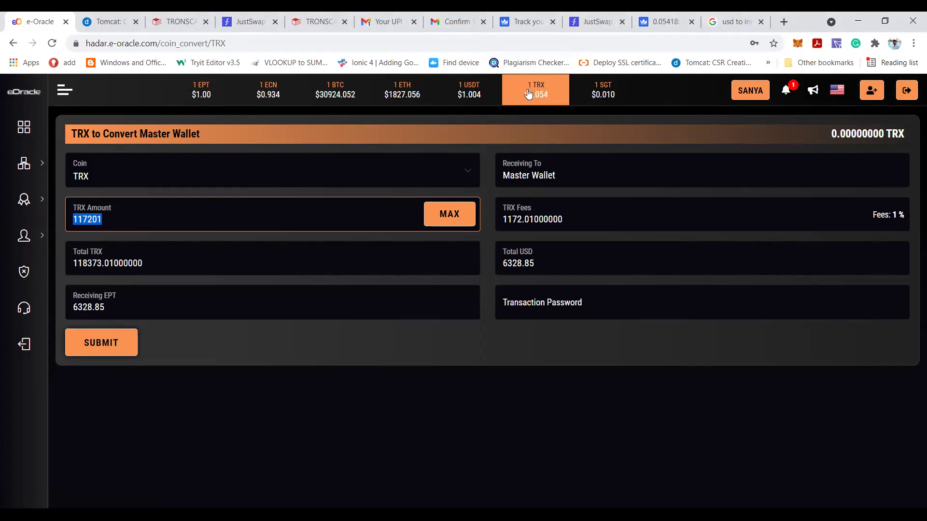
Step: Change the TRX Amount from 117201 to 117600 and select the new value
click(104, 219)
key(BackSpace)
key(BackSpace)
key(BackSpace)
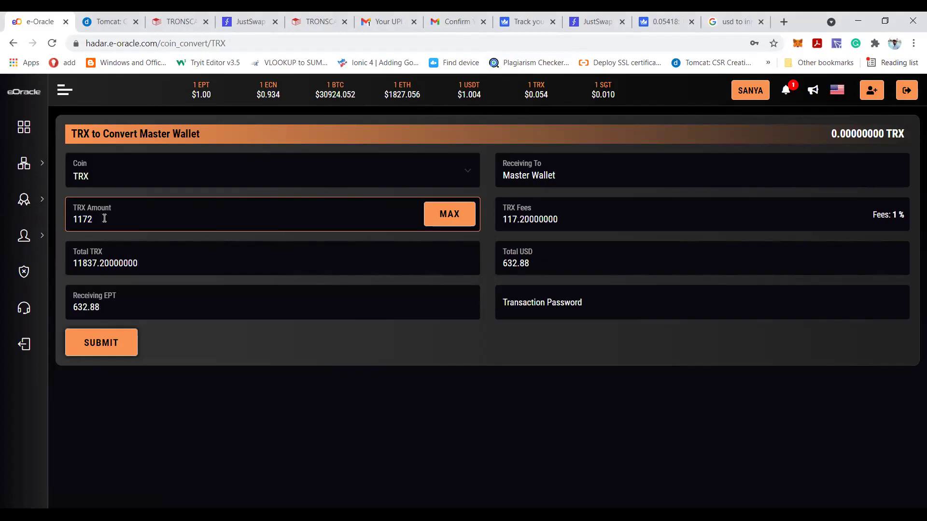
text(300)
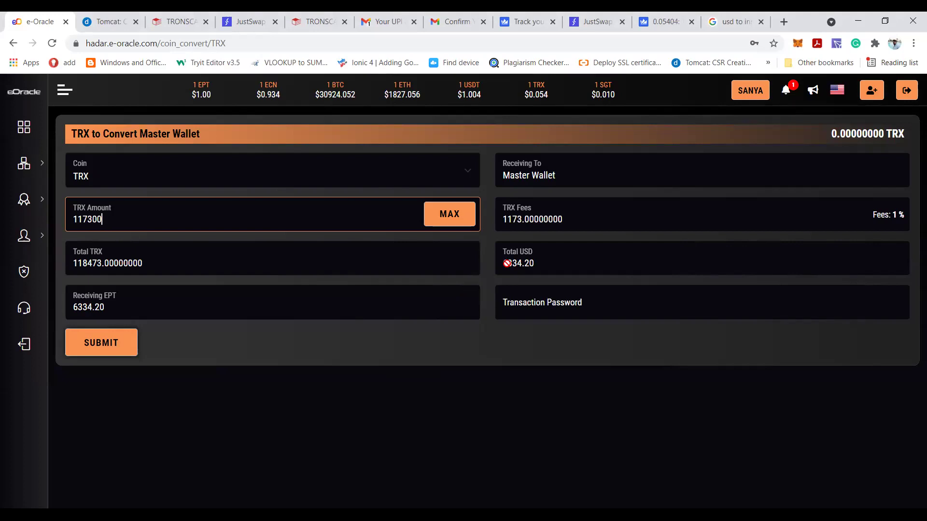
key(BackSpace)
key(BackSpace)
key(BackSpace)
text(500)
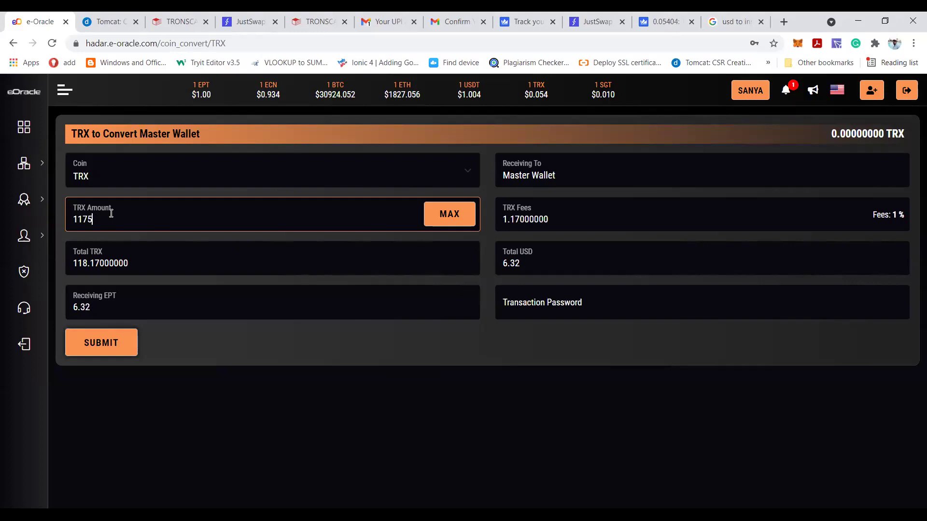
key(BackSpace)
key(BackSpace)
key(BackSpace)
text(600)
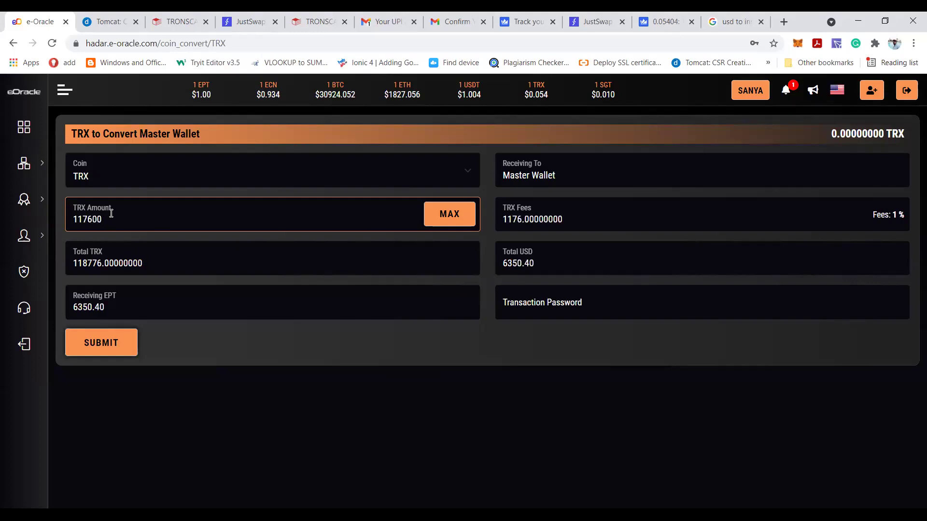
drag(101, 219, 66, 216)
Step: Enter 117600 TRX in WazirX's TRX/USDT buy form, totalling 6371.568 USDT (about ₹4,95,134.55)
click(109, 214)
double_click(109, 215)
click(637, 28)
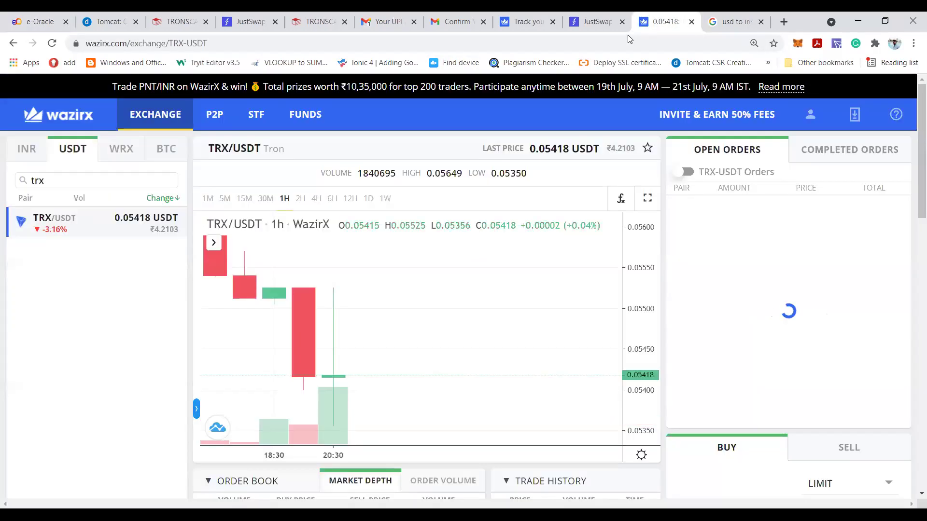
scroll(755, 325, down, 6)
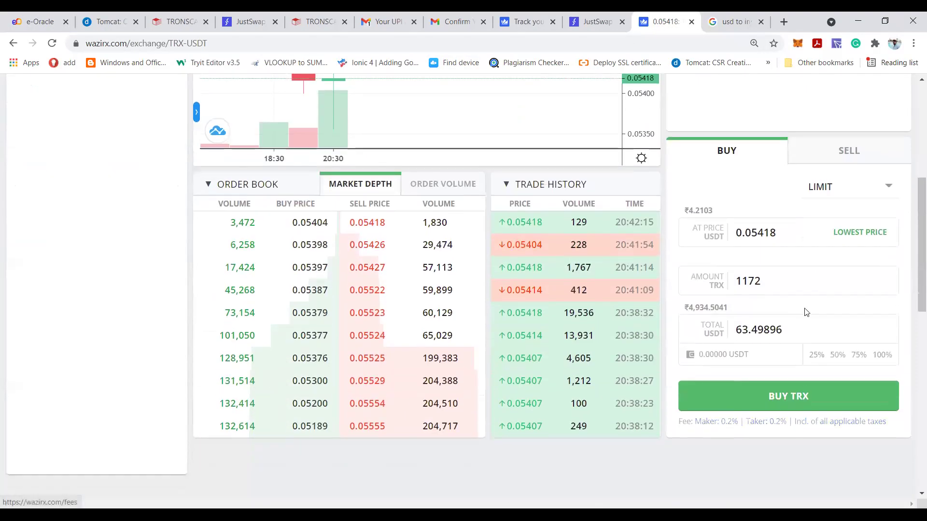
double_click(785, 282)
text(117600)
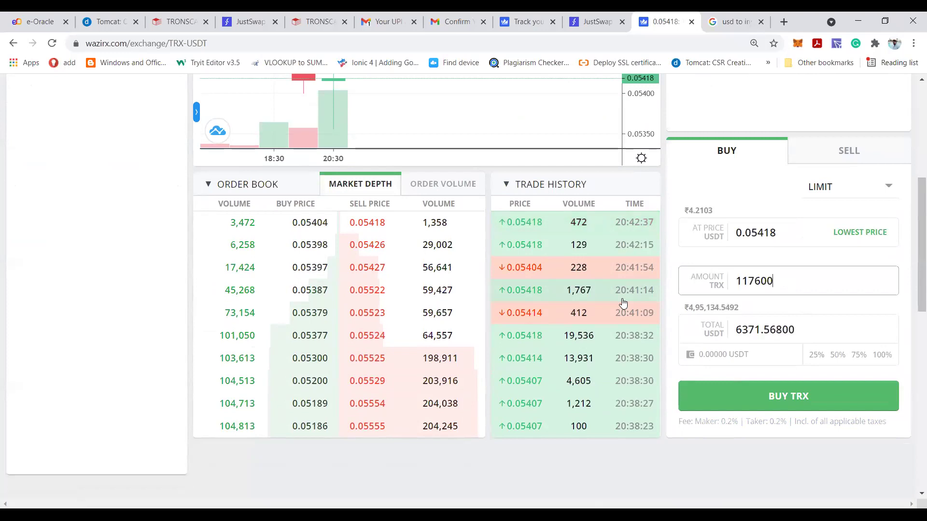
drag(685, 307, 744, 310)
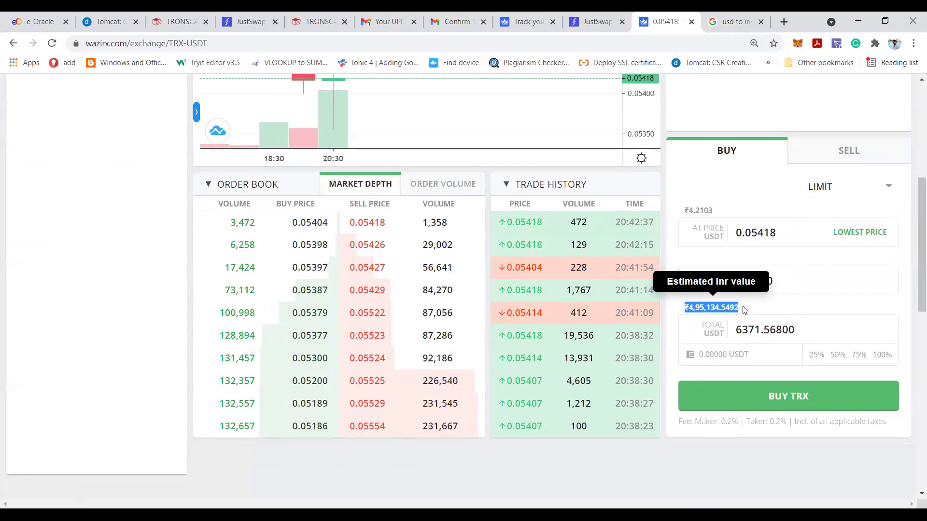
Step: Switch WazirX's market list to INR pairs, showing TRX/INR at ₹4.2244
click(848, 237)
triple_click(848, 237)
scroll(420, 290, up, 6)
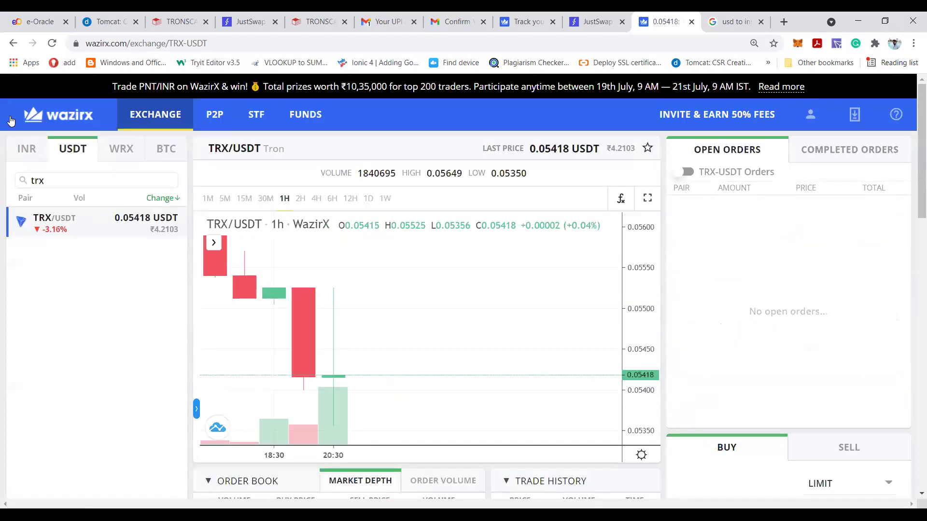
click(26, 152)
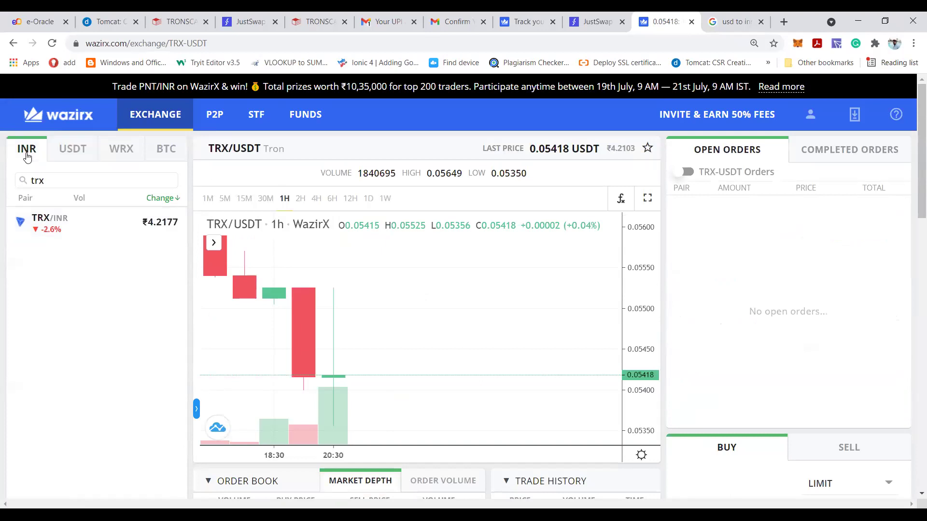
Step: On the TRX/INR market, check the 117600 TRX amount and its ₹496789.44 buy total
click(63, 224)
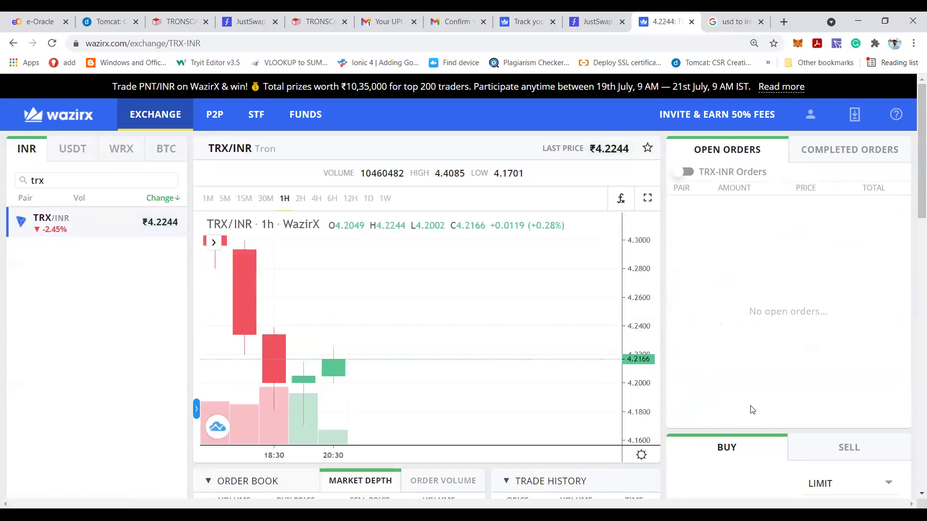
scroll(752, 410, down, 5)
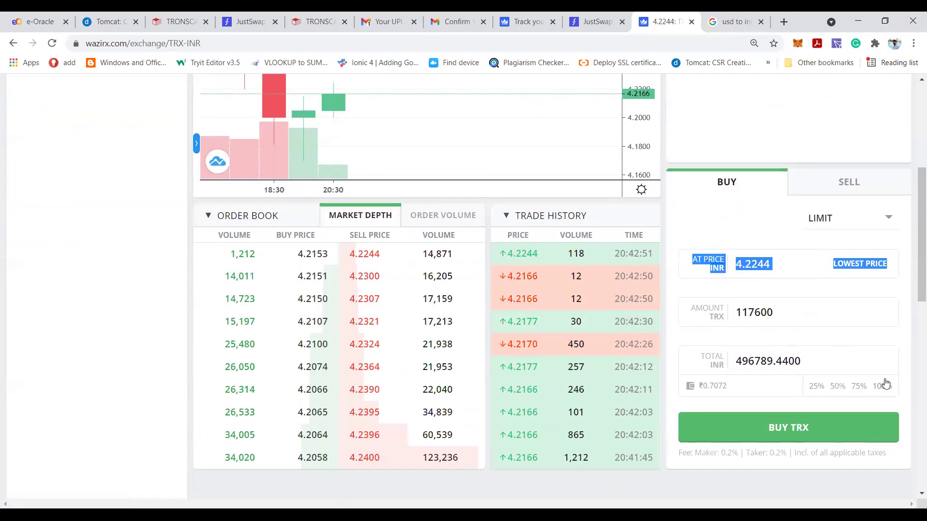
click(753, 312)
double_click(753, 311)
click(592, 330)
drag(738, 360, 802, 357)
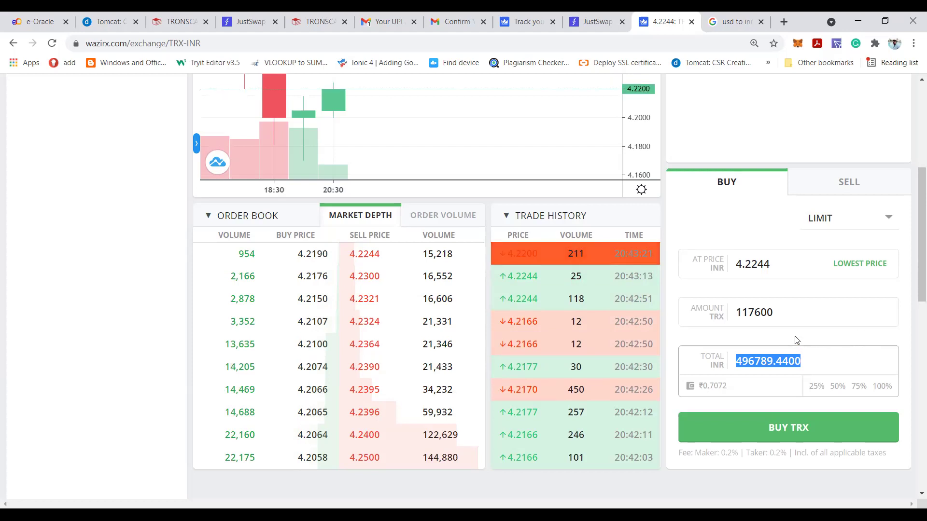
click(796, 340)
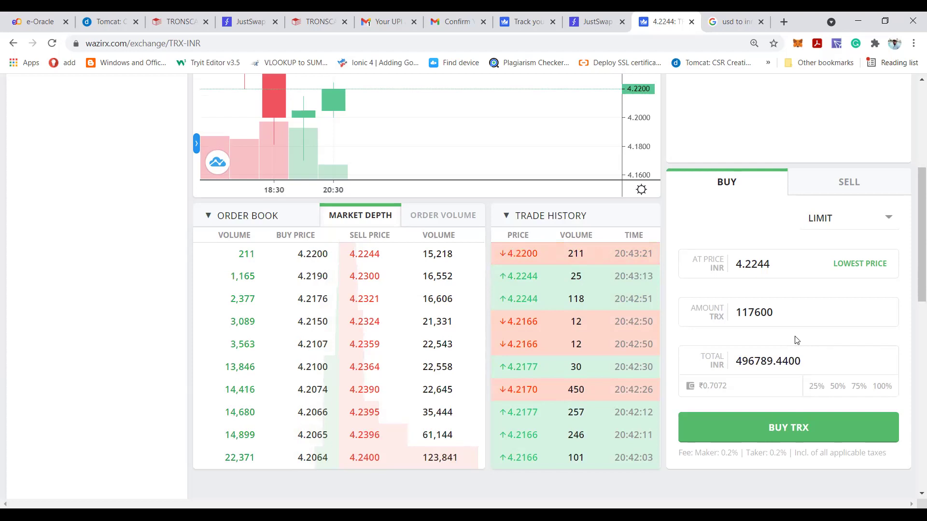
scroll(647, 247, up, 5)
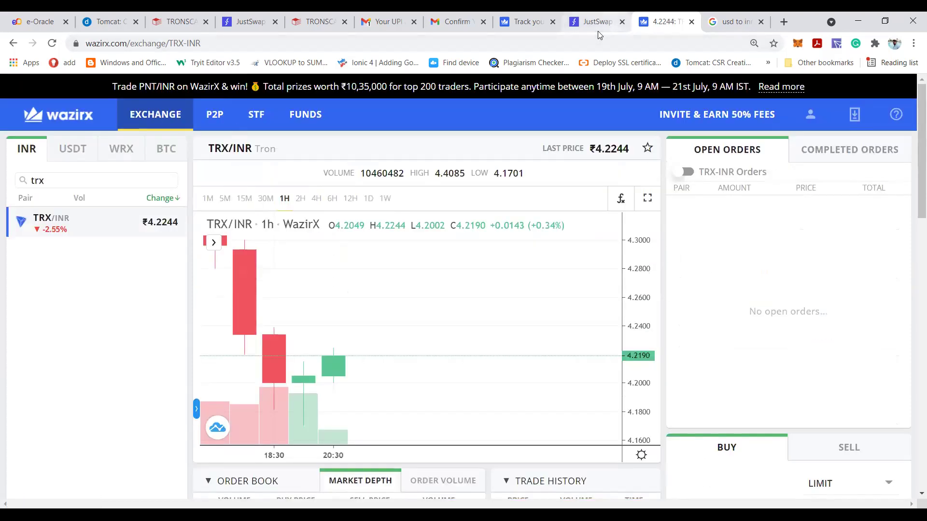
Step: Check Google's 74.87 rate (6350 USD = ₹475393.07), then switch back to e-Oracle
click(734, 21)
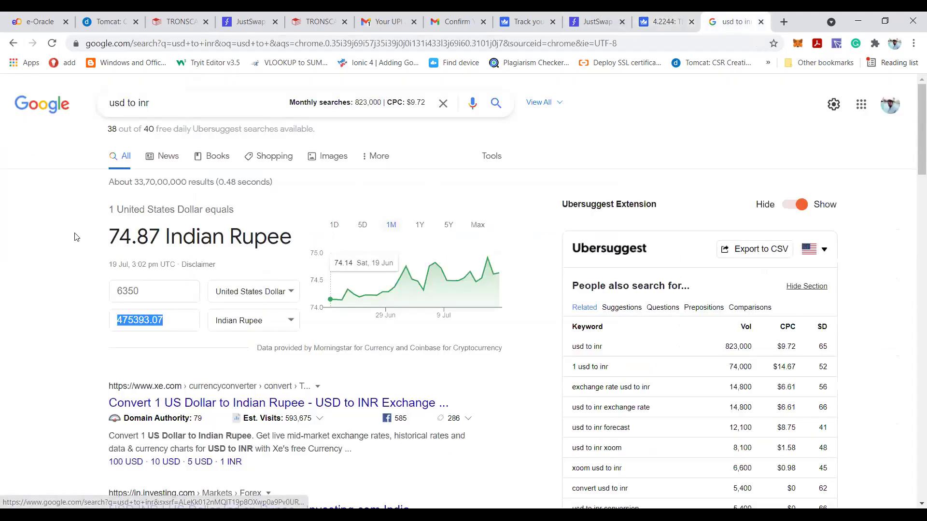
drag(123, 239, 150, 243)
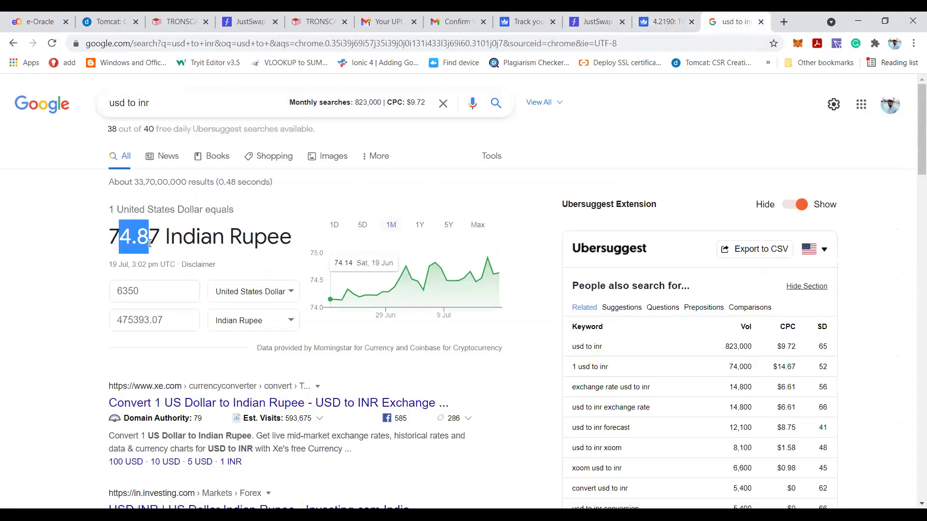
click(34, 22)
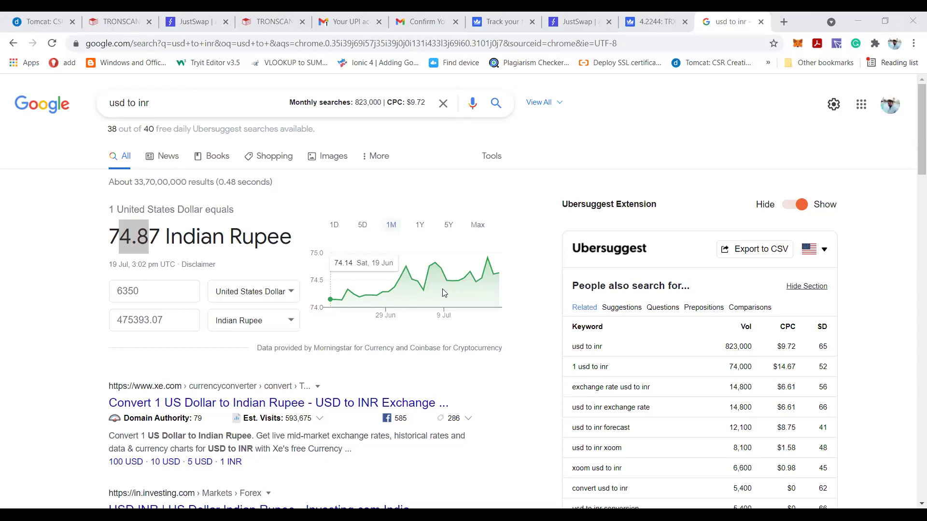
key(alt+Tab)
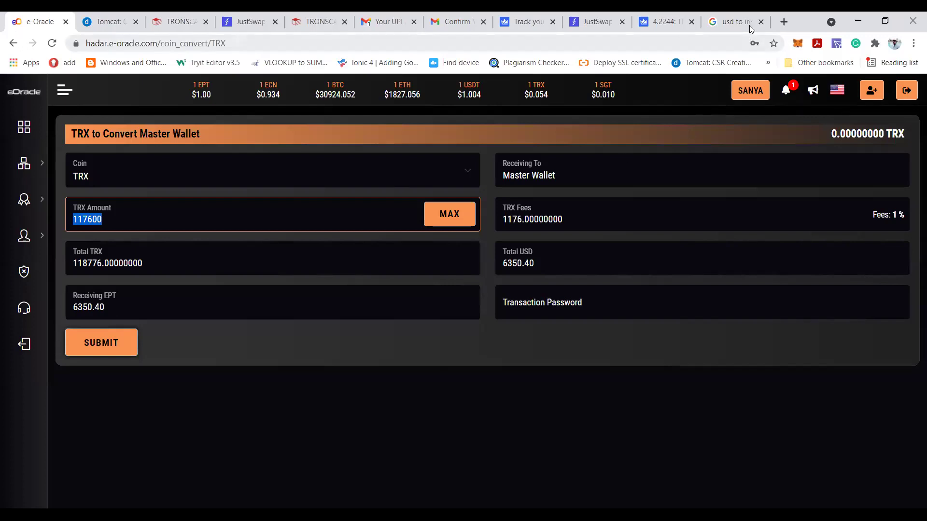
key(alt+Tab)
scroll(764, 498, down, 3)
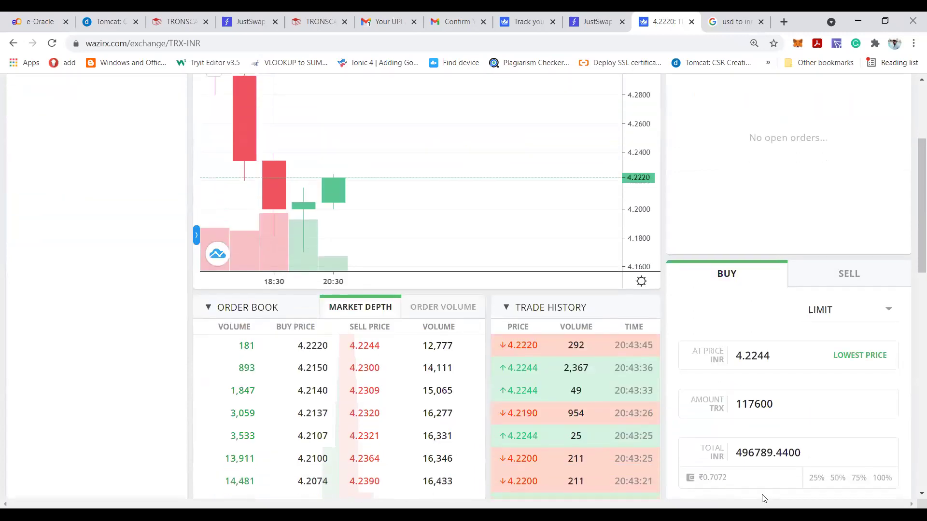
scroll(763, 498, down, 1)
drag(741, 422, 760, 422)
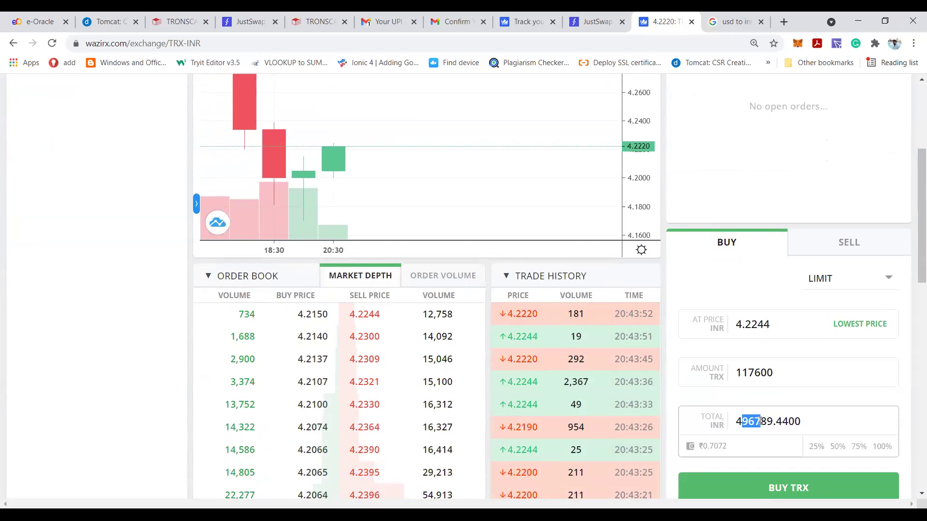
click(754, 284)
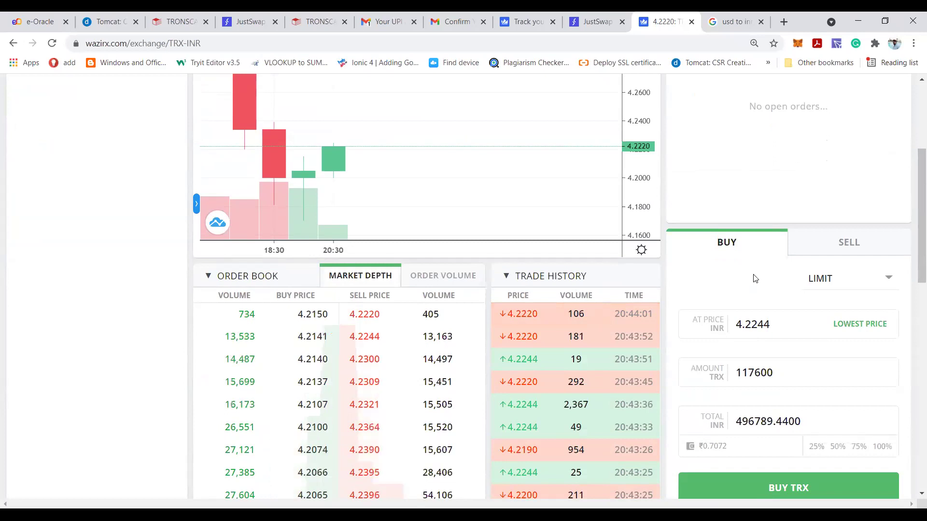
click(19, 28)
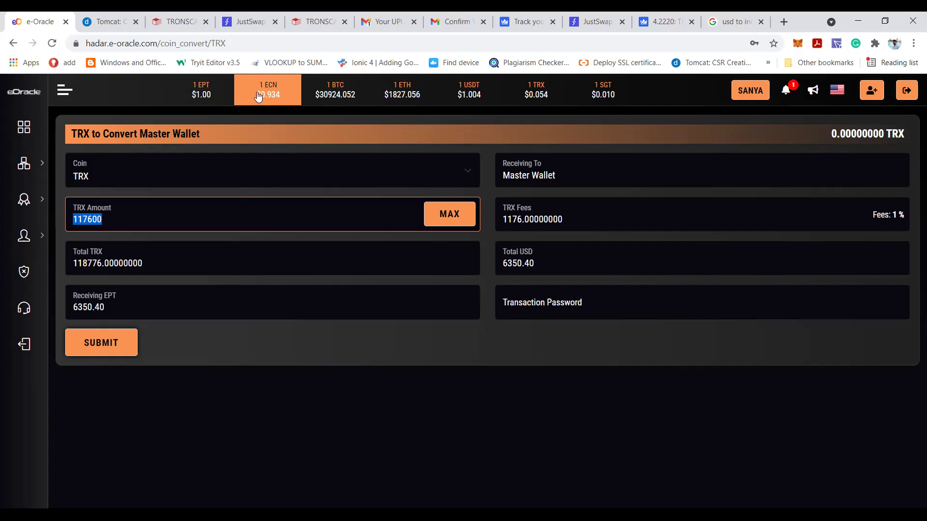
Step: From the dashboard, open the wallets summary and attempt a Master Wallet transfer, which isn't allowed
click(29, 127)
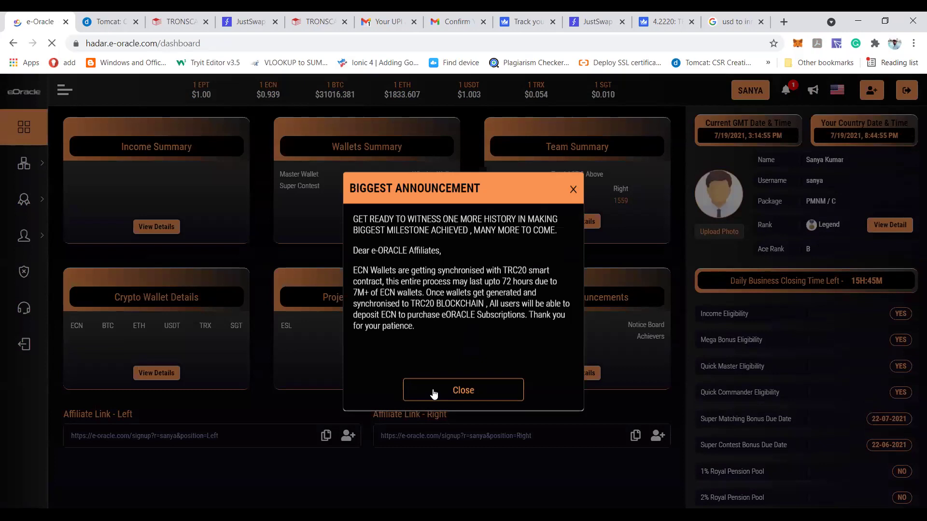
click(460, 401)
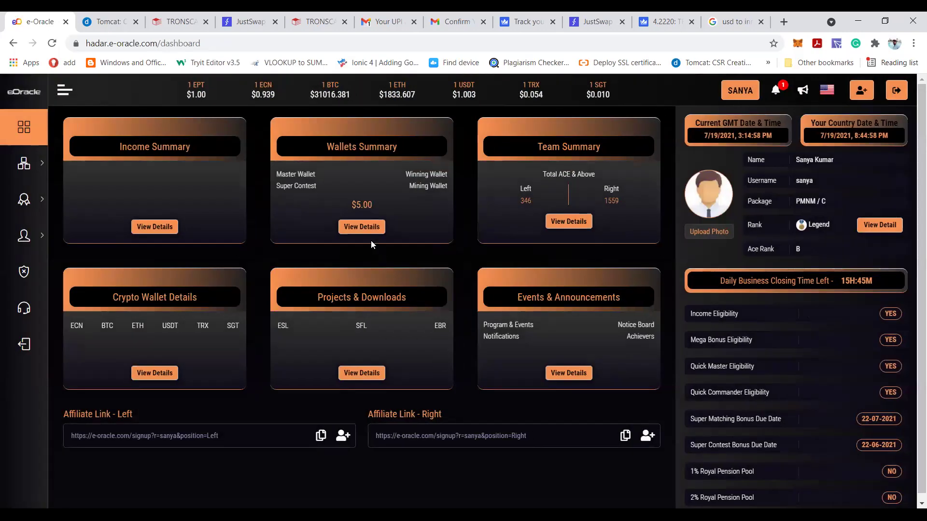
click(361, 226)
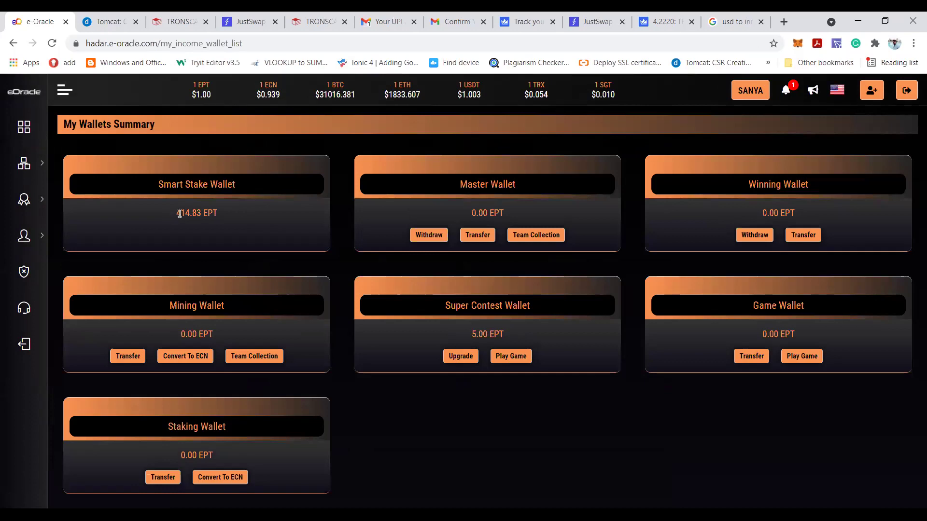
drag(175, 214, 216, 213)
drag(153, 183, 244, 179)
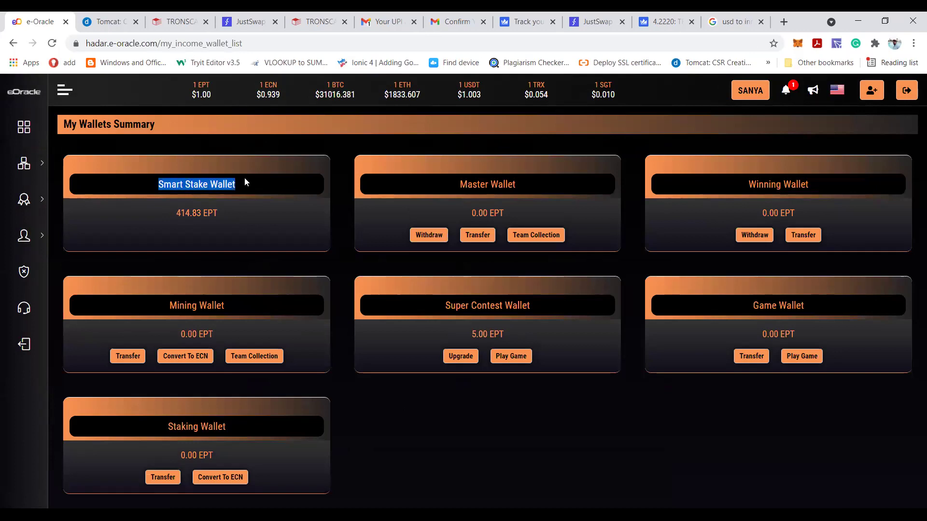
click(210, 214)
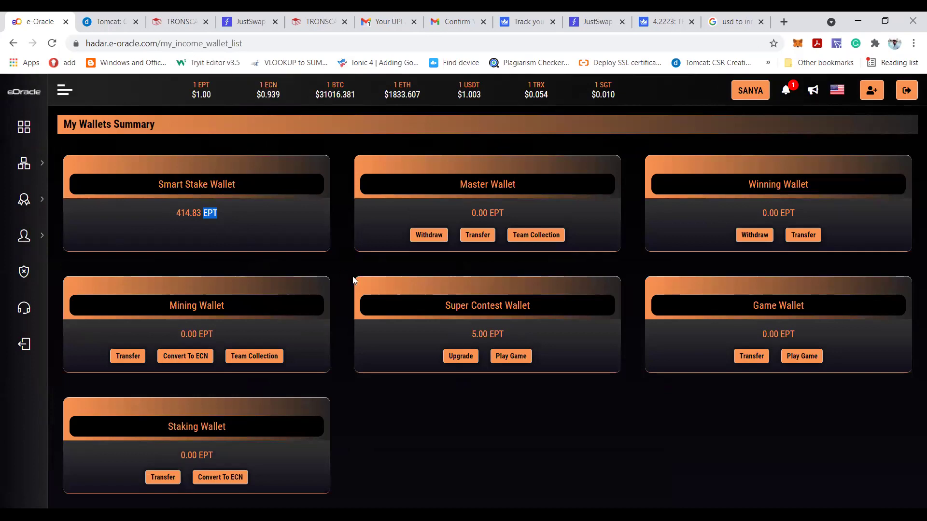
click(478, 236)
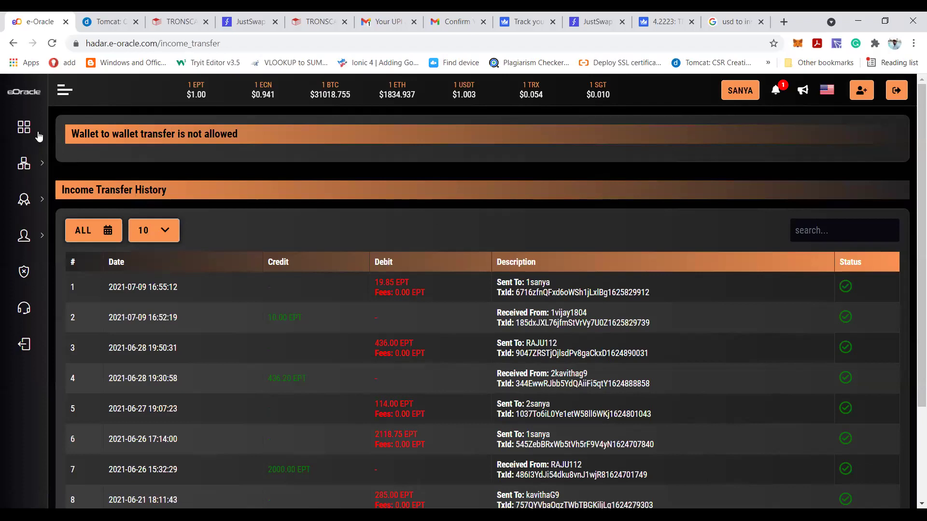
Step: Reopen My Wallets Summary from the dashboard, showing Smart Stake at 414.83 EPT
click(27, 131)
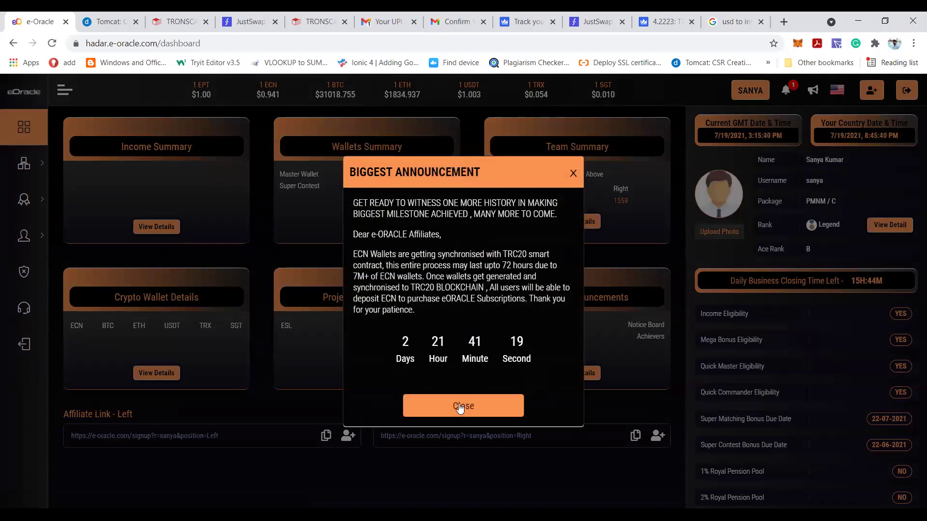
click(460, 408)
click(359, 233)
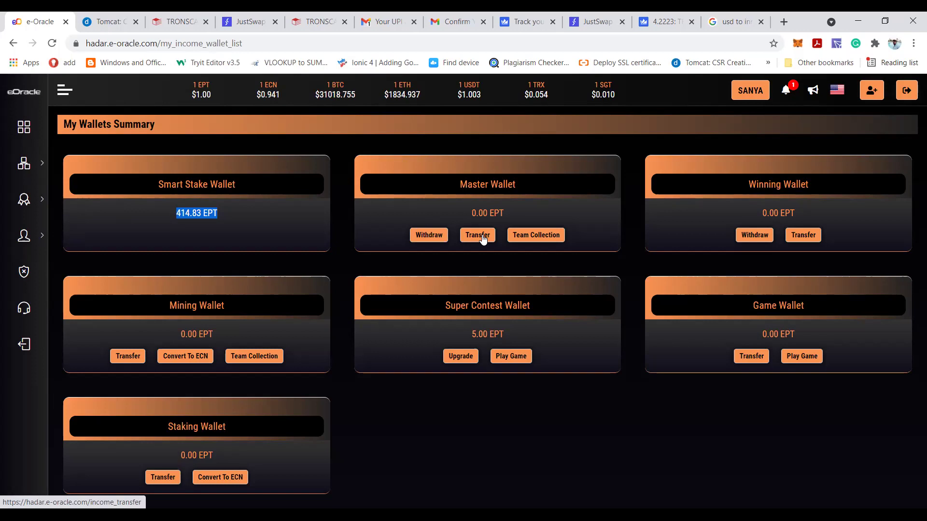
Step: View the Master Wallet team collection (0.00 EPT, no members), then revisit the wallets summary and dashboard
click(528, 235)
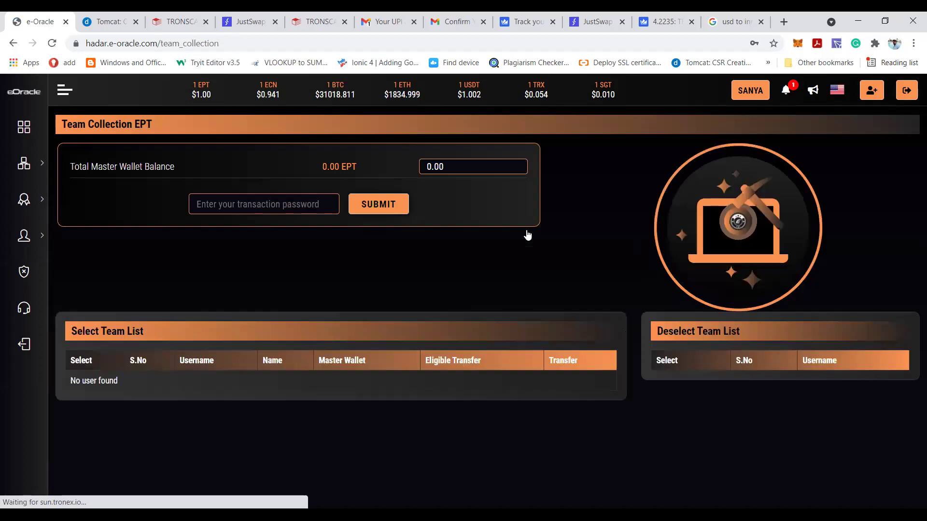
click(33, 127)
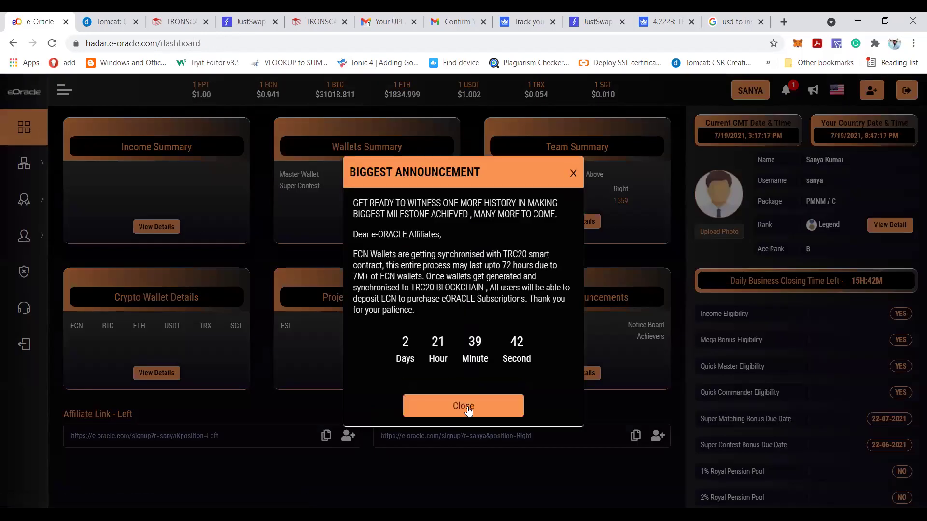
click(467, 406)
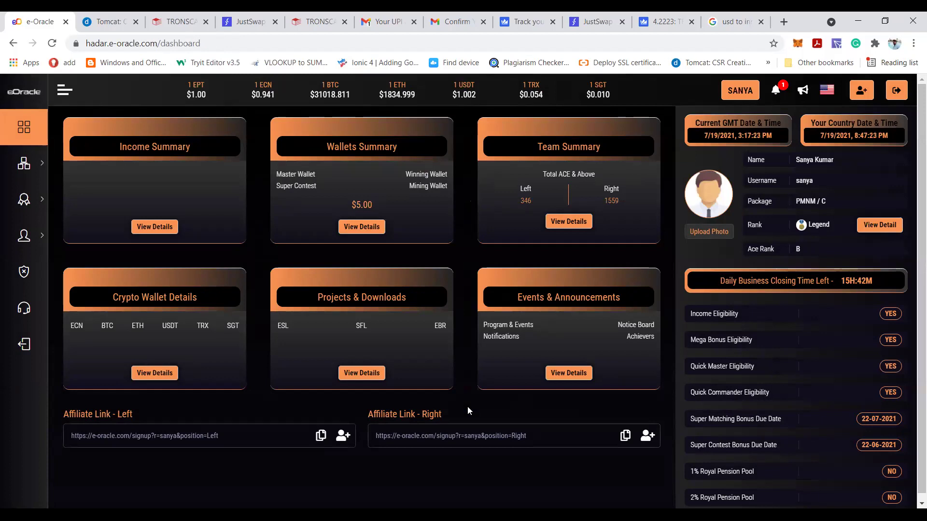
click(355, 234)
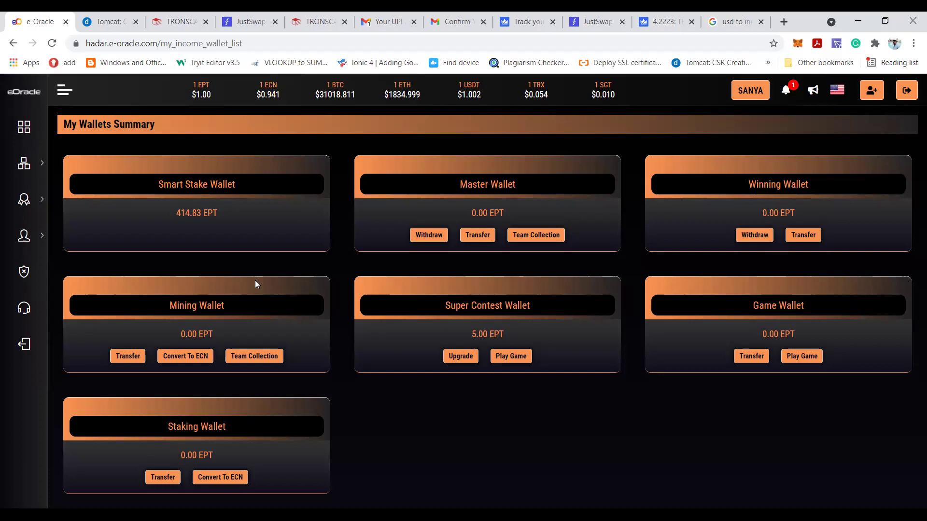
click(27, 130)
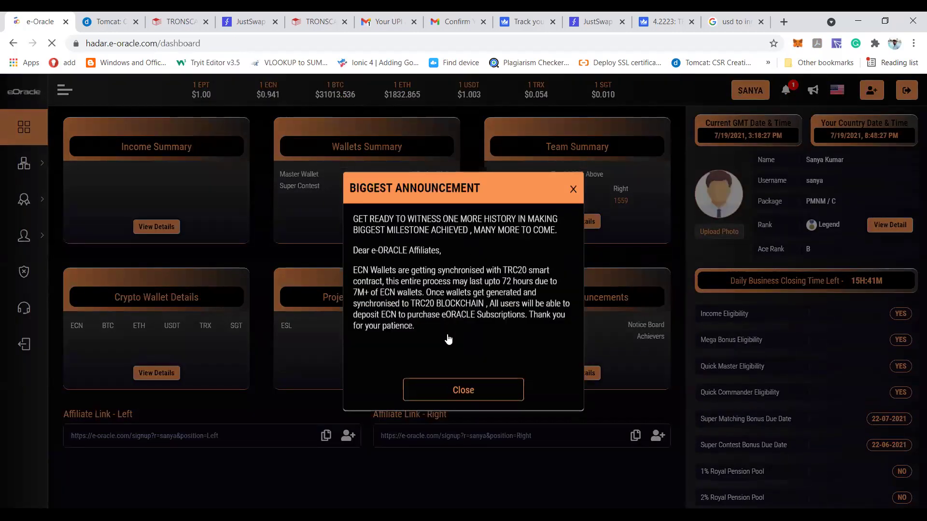
Step: Dismiss the announcement and review the ECN wallet report, then the Bitcoin wallet details
click(449, 398)
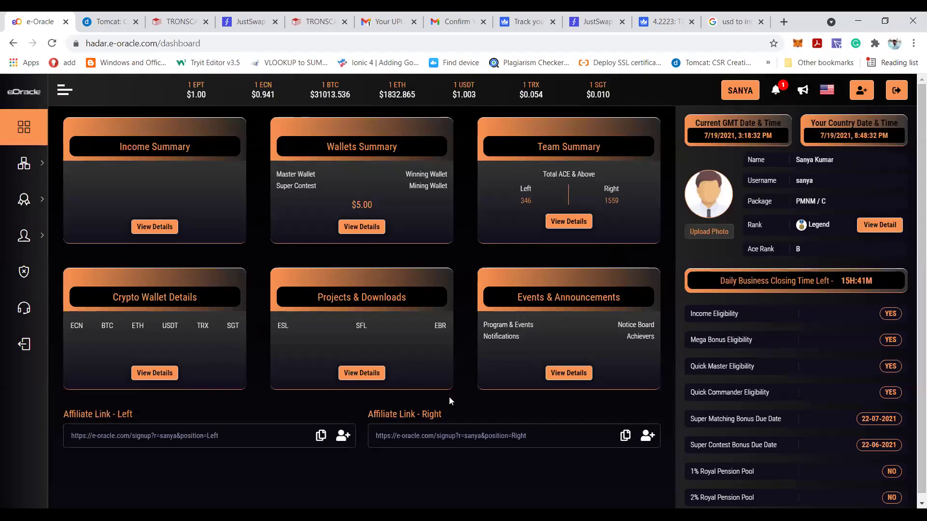
click(161, 380)
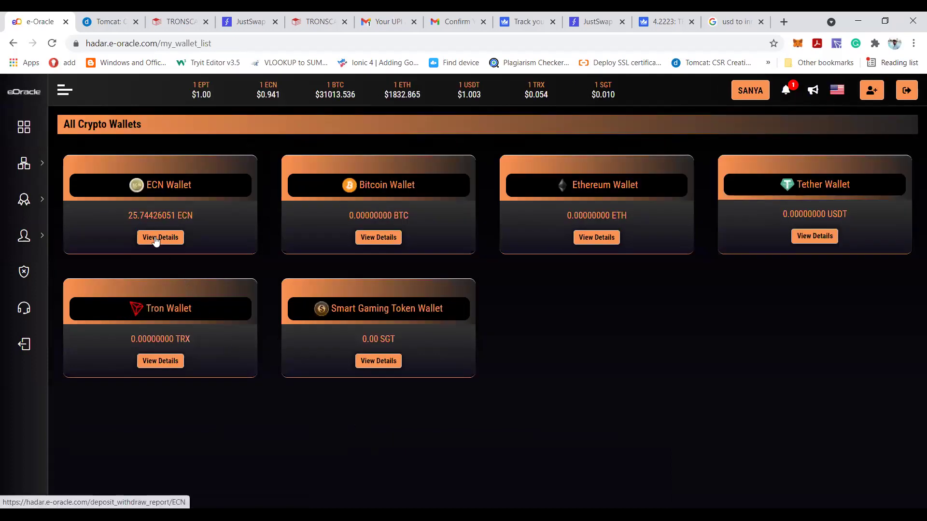
click(155, 239)
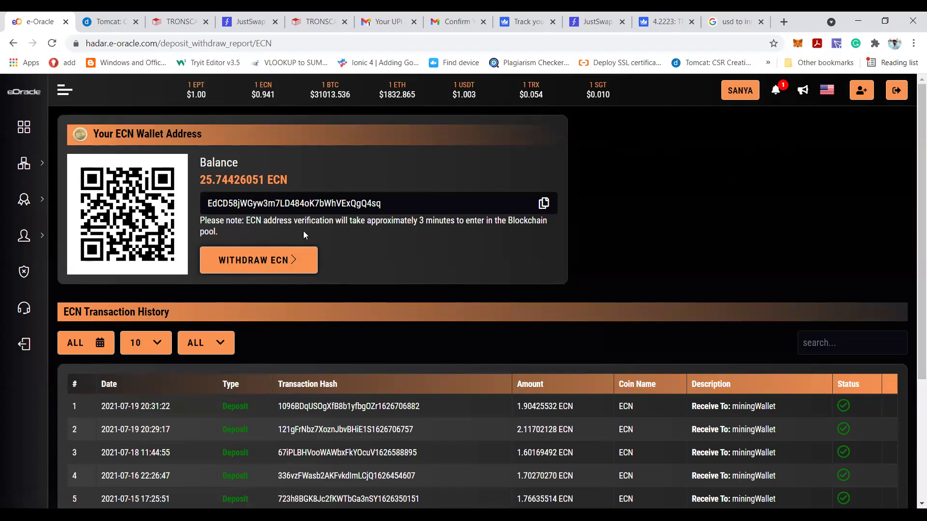
click(24, 129)
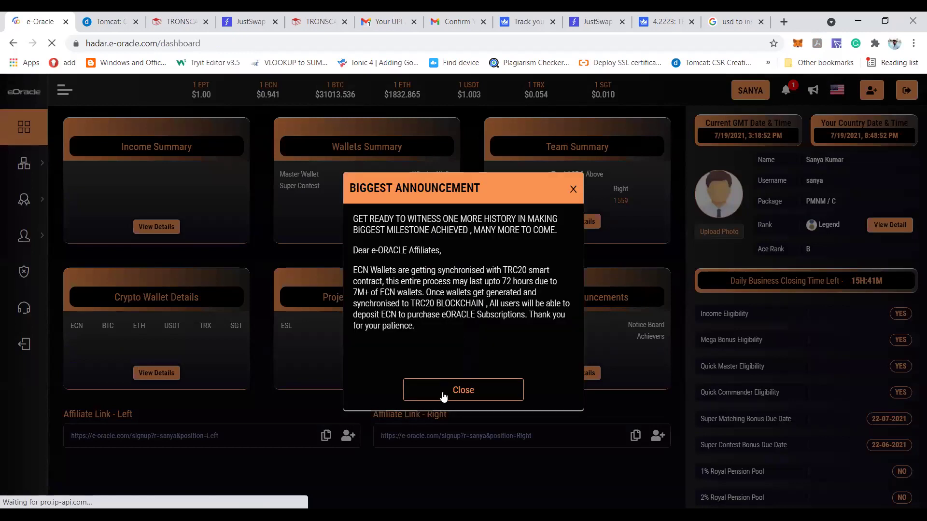
click(453, 409)
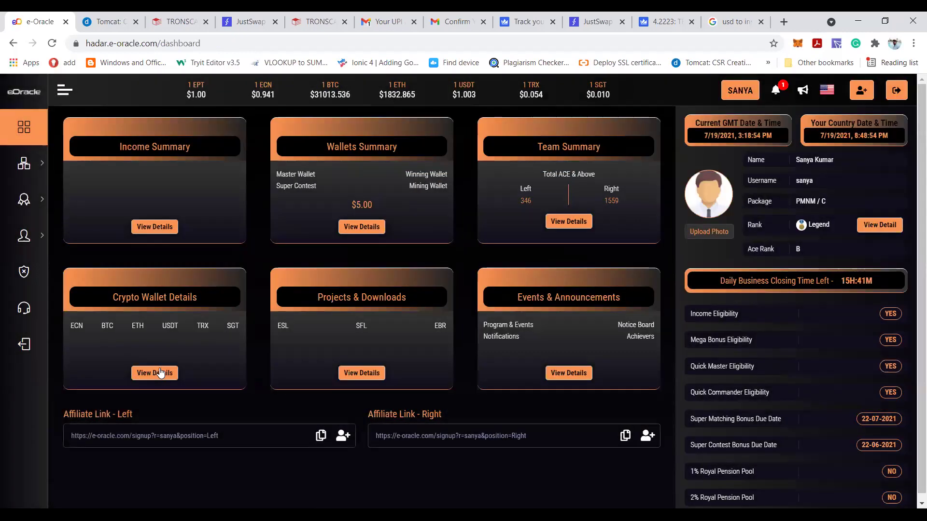
click(160, 373)
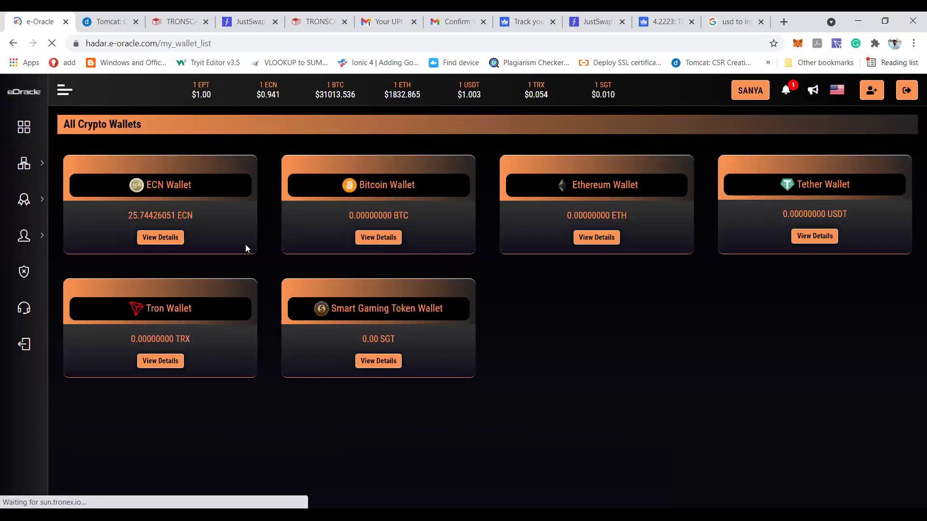
click(371, 239)
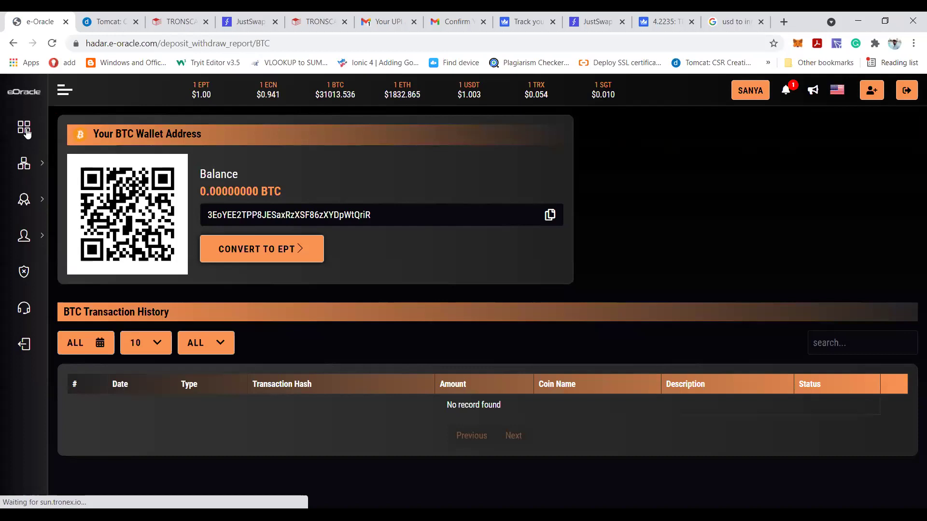
Step: Recheck the ECN wallet holding 25.74426051 ECN, then return to the announcement-free dashboard
click(25, 129)
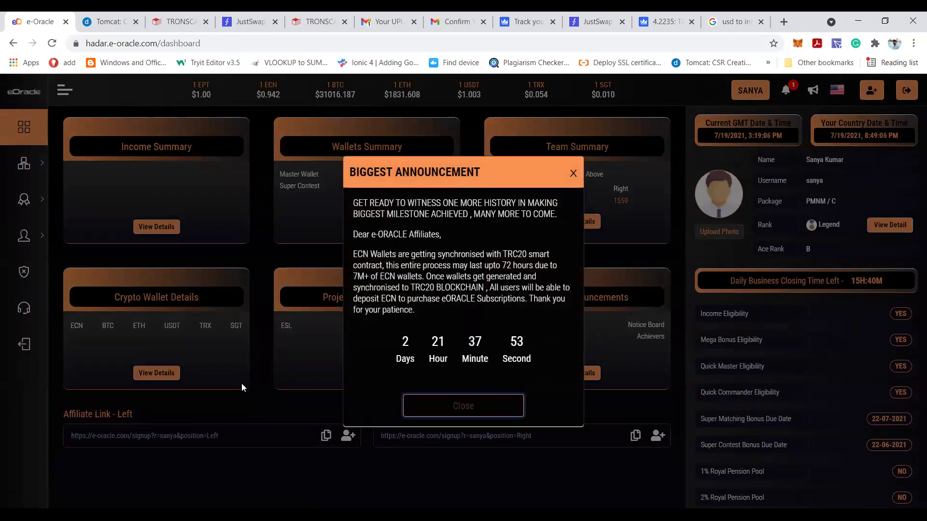
click(463, 406)
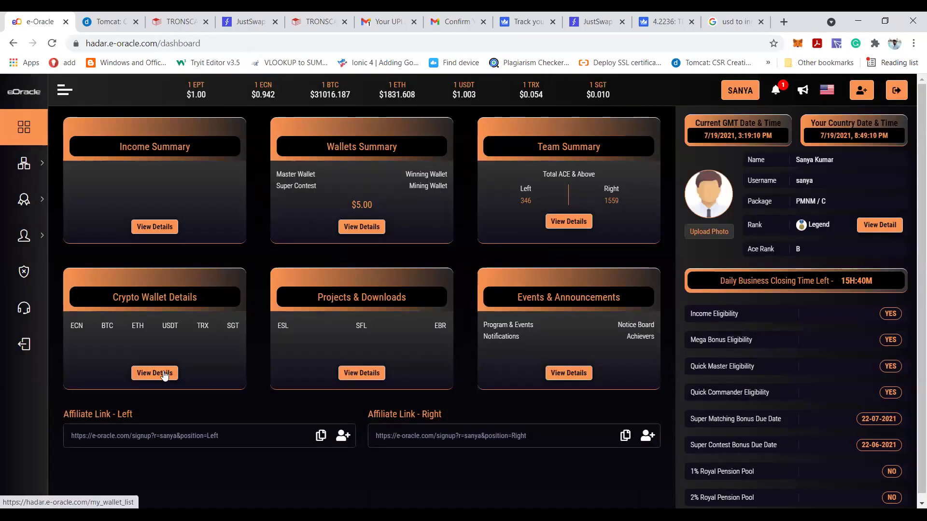
click(164, 374)
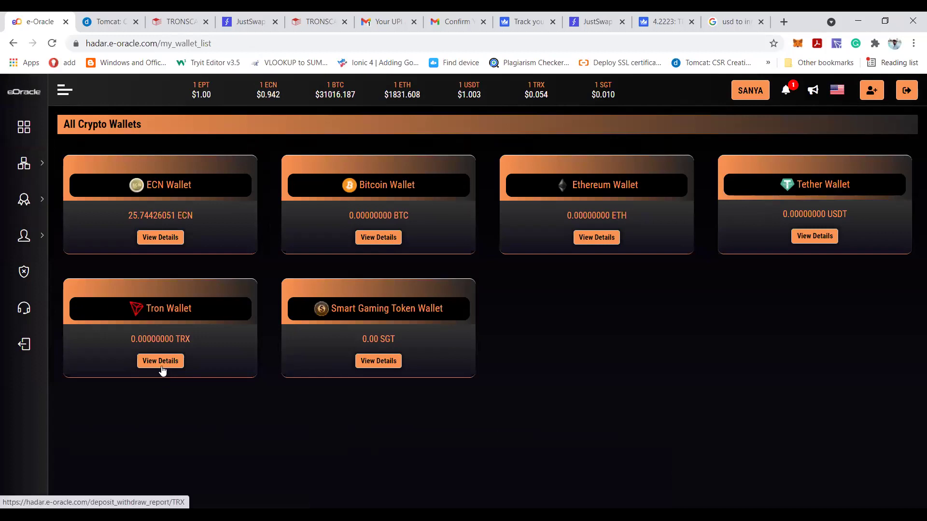
click(161, 238)
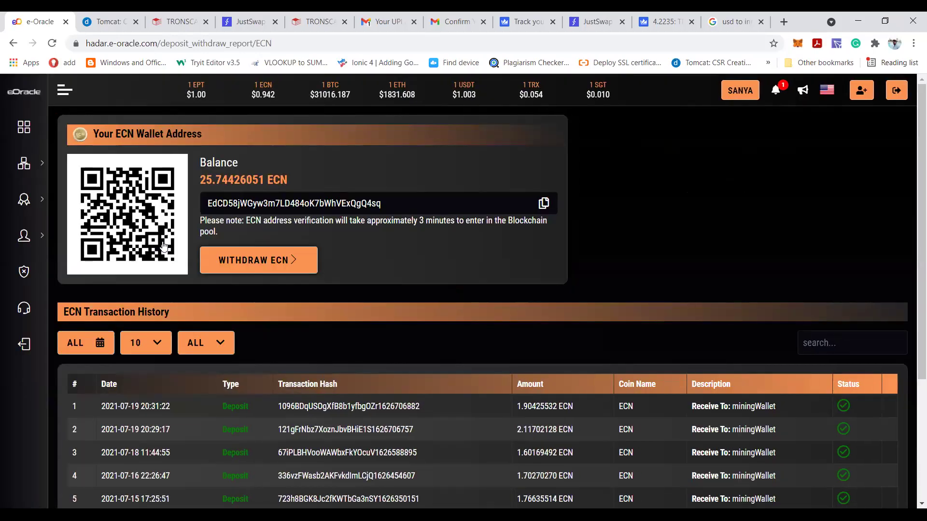
click(24, 126)
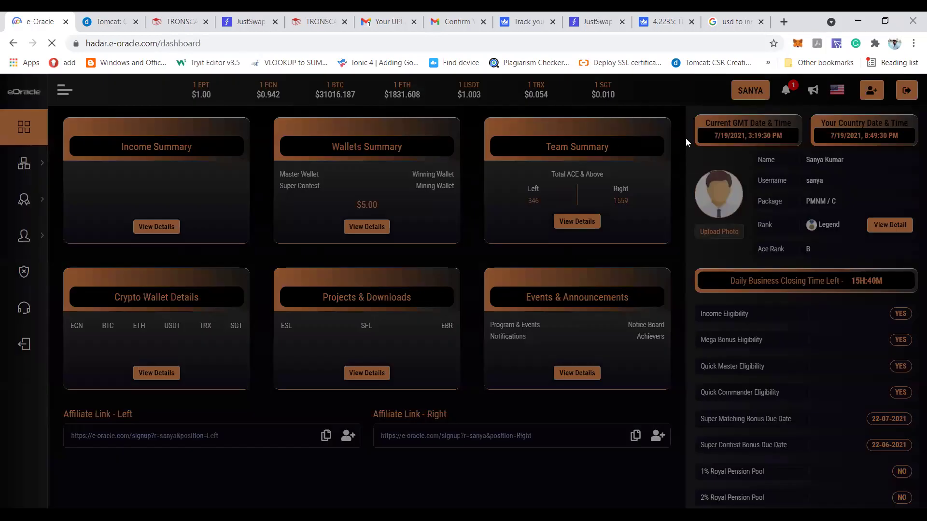
click(490, 408)
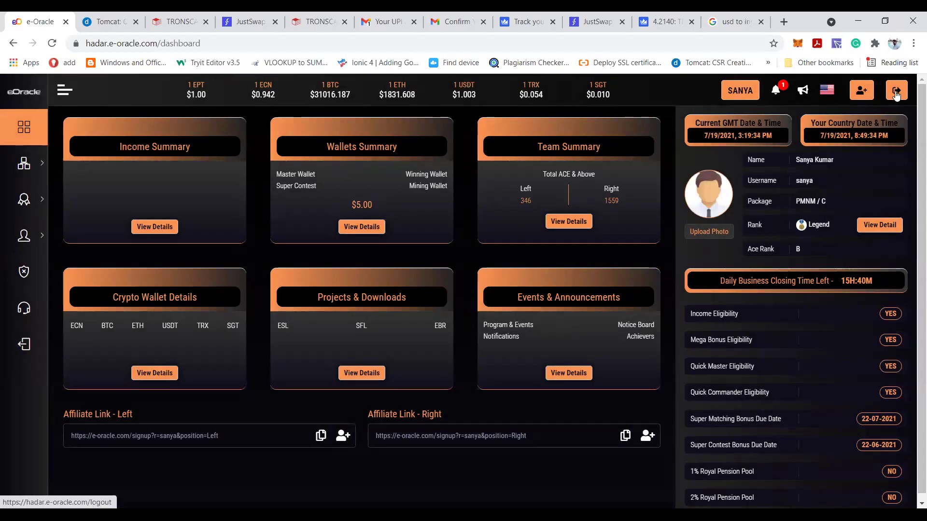
Step: Log out and close the newsletter popup on the public homepage
click(896, 94)
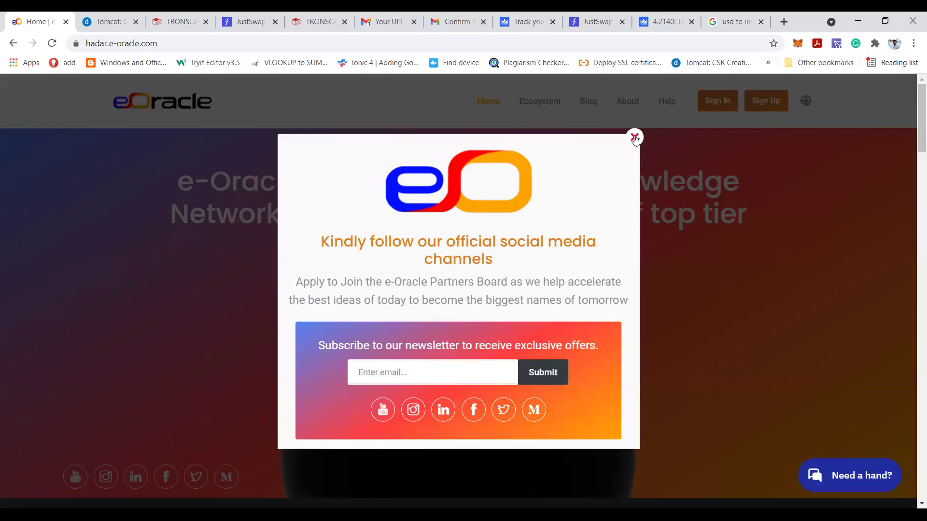
click(634, 137)
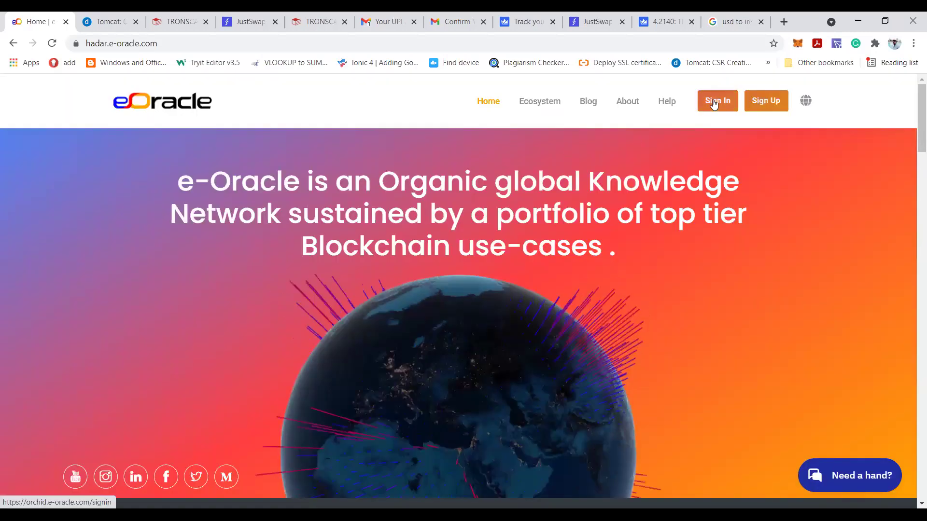
Step: Sign in to the second account with the saved credentials and dismiss the announcement
click(716, 101)
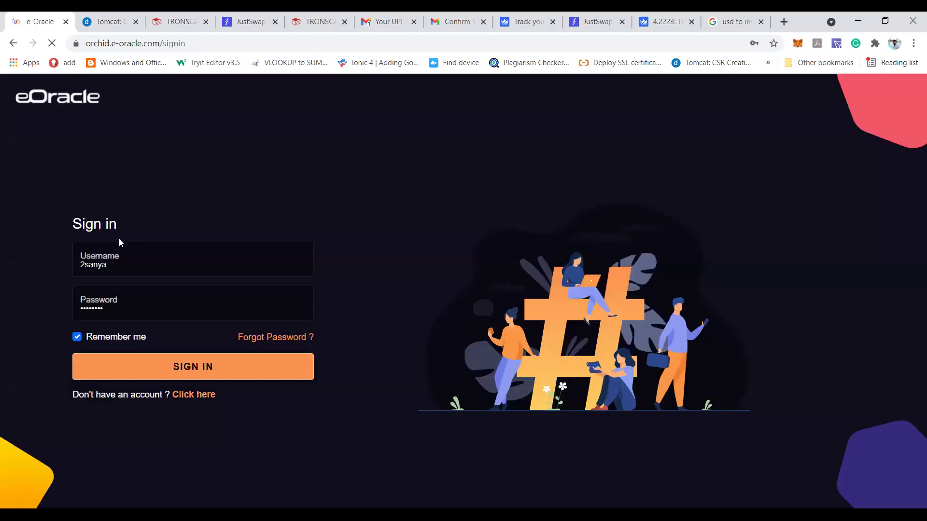
click(109, 359)
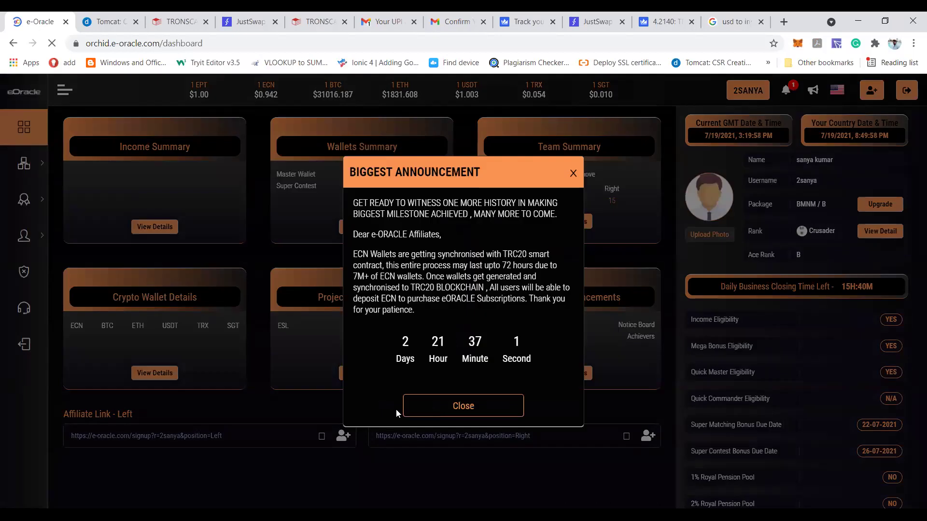
click(454, 407)
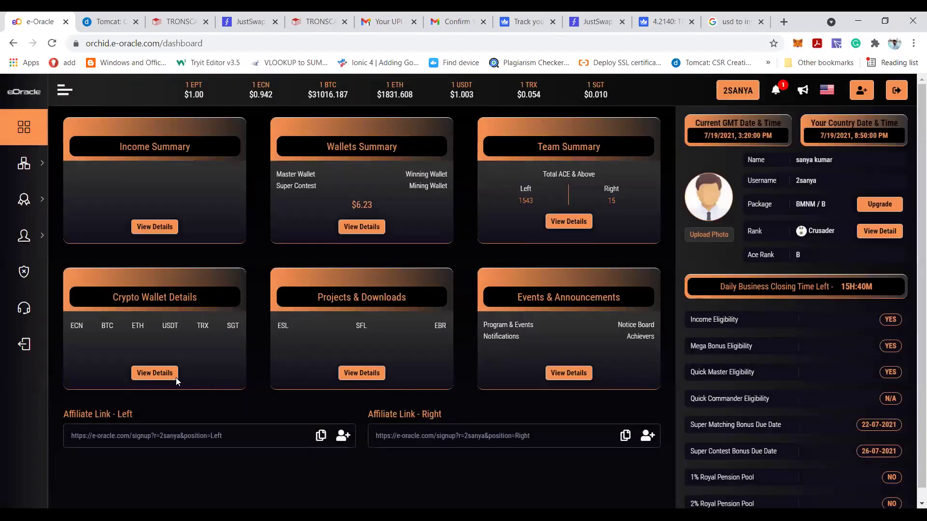
click(162, 375)
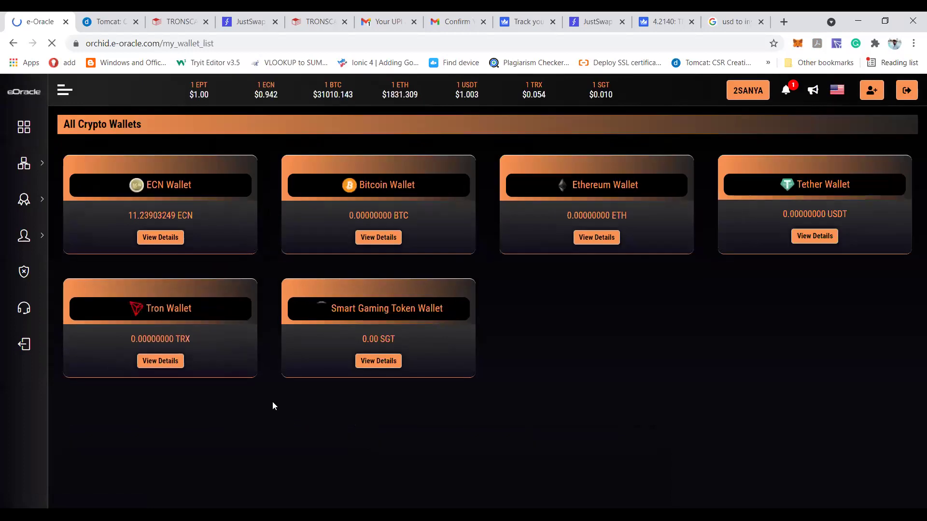
click(32, 130)
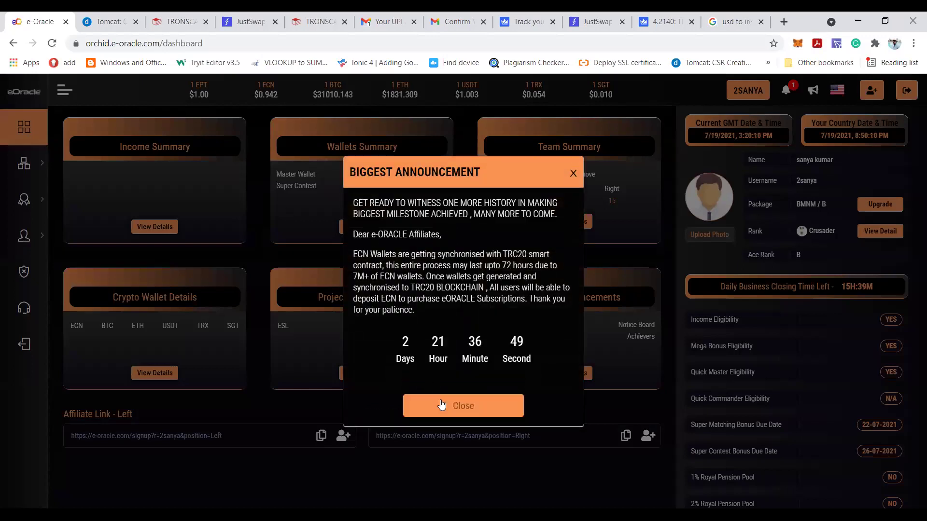
click(445, 406)
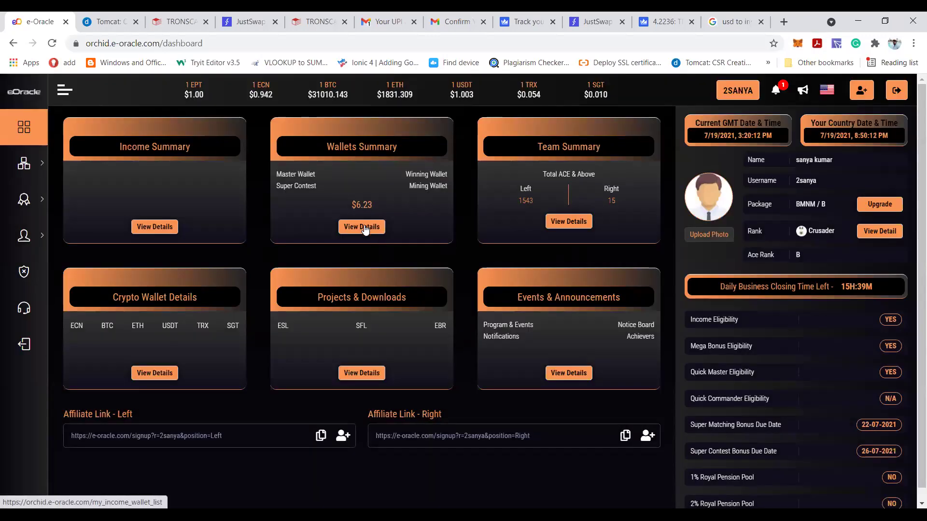
click(365, 229)
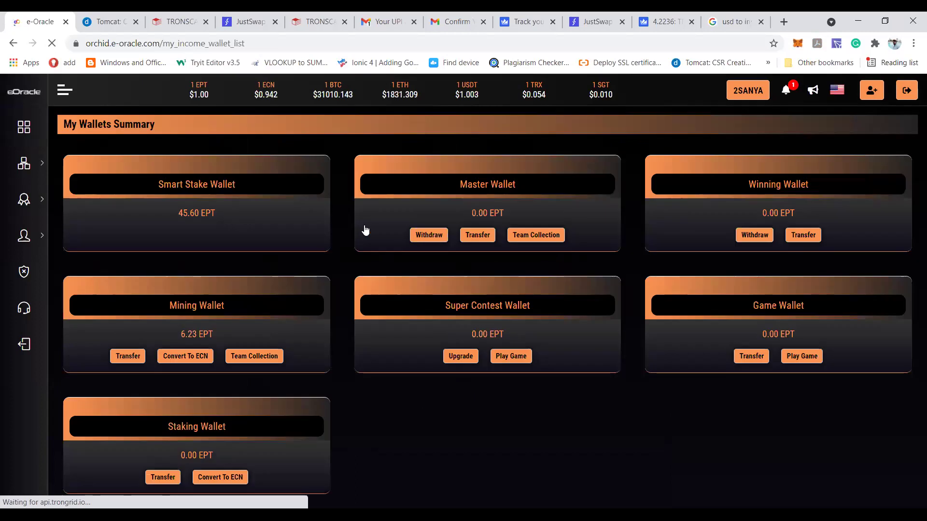
Step: Check the Mining Team Collection page showing 0.00 EPT total, then log out
click(242, 356)
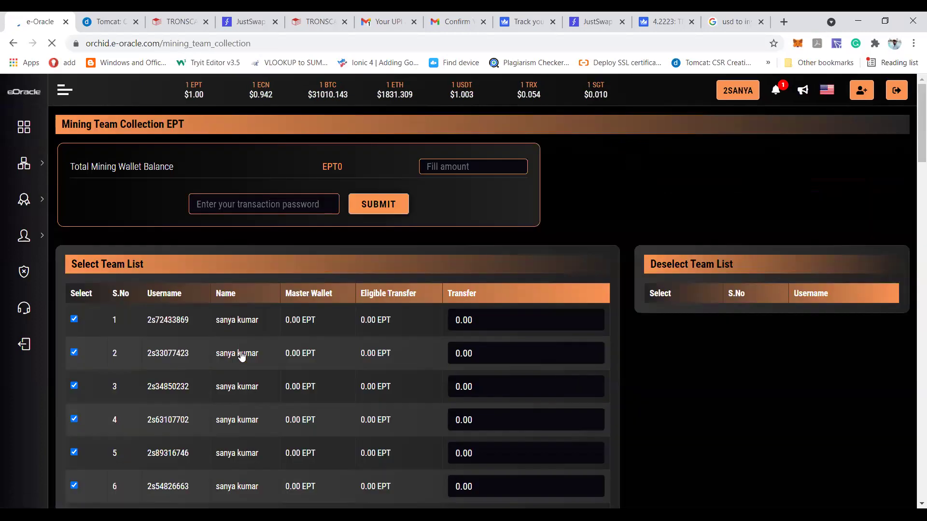
scroll(368, 418, down, 14)
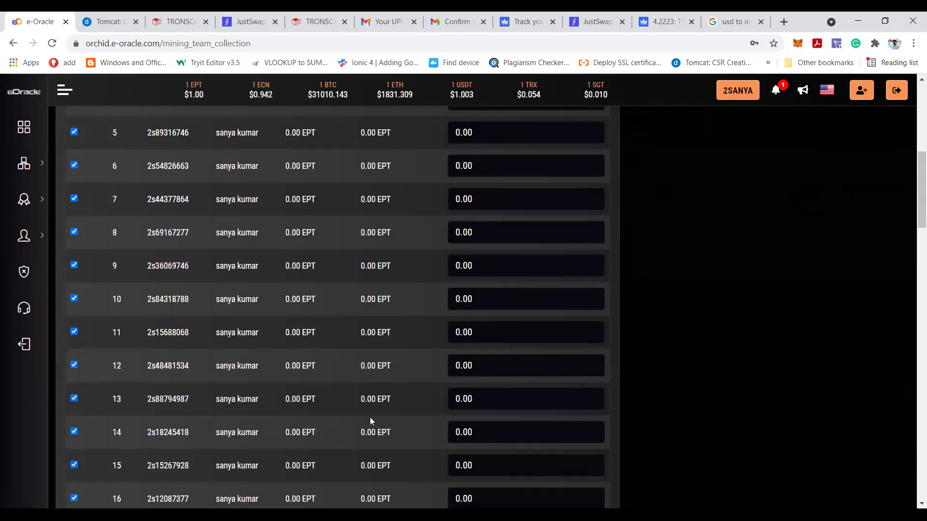
scroll(674, 348, up, 14)
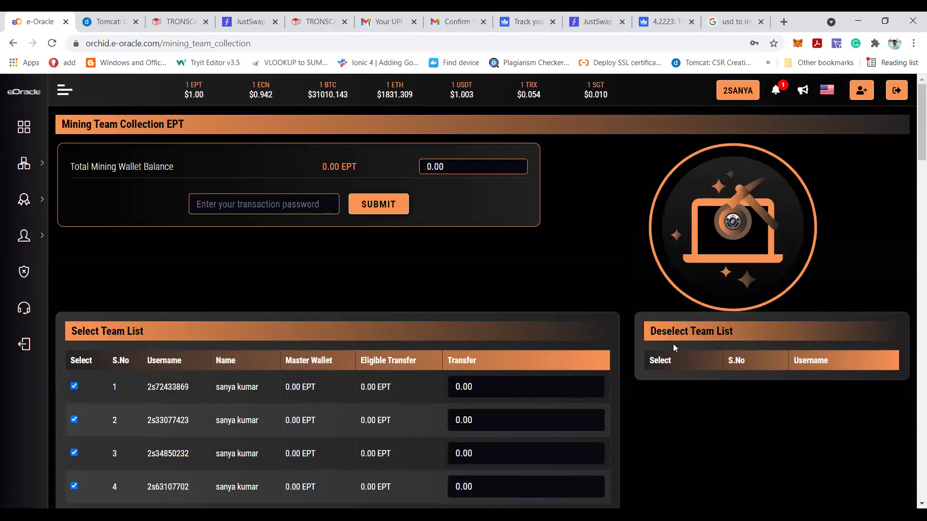
click(895, 88)
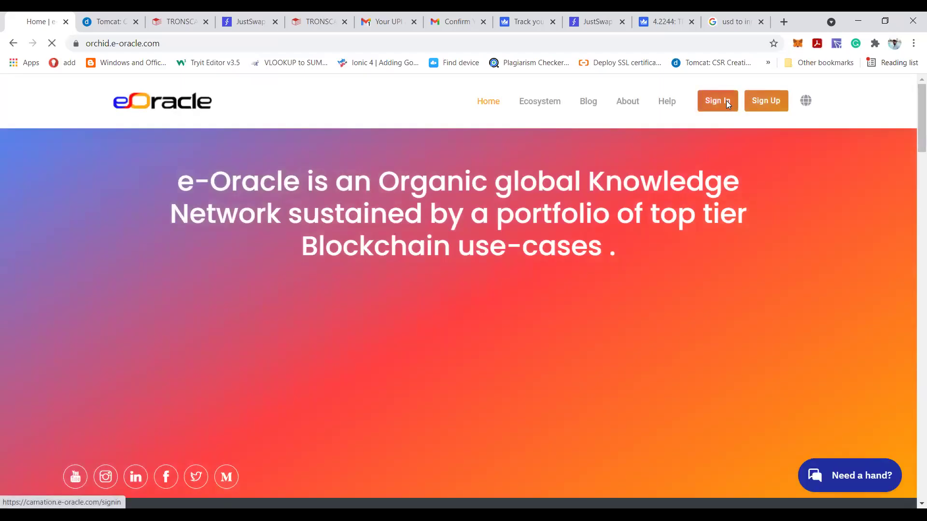
Step: Sign in to the third account with its saved username, closing the newsletter and announcement popups
click(727, 102)
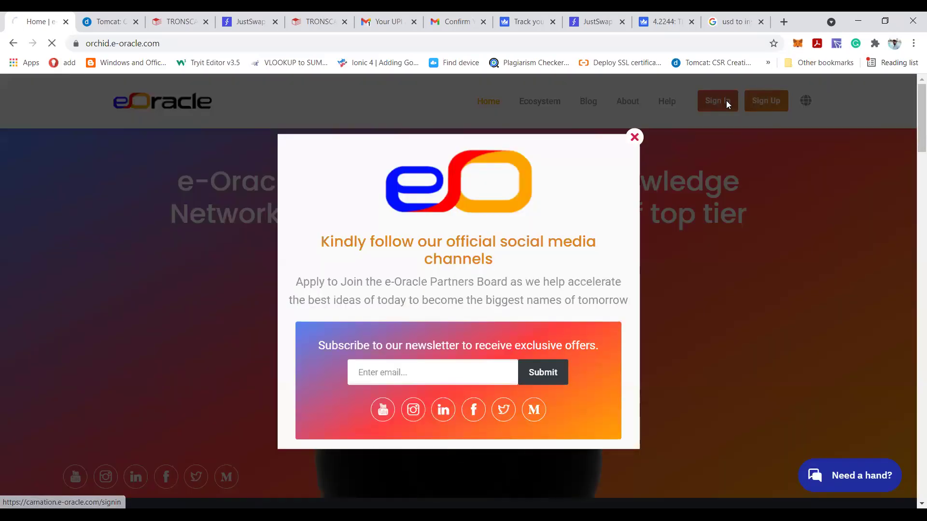
click(634, 138)
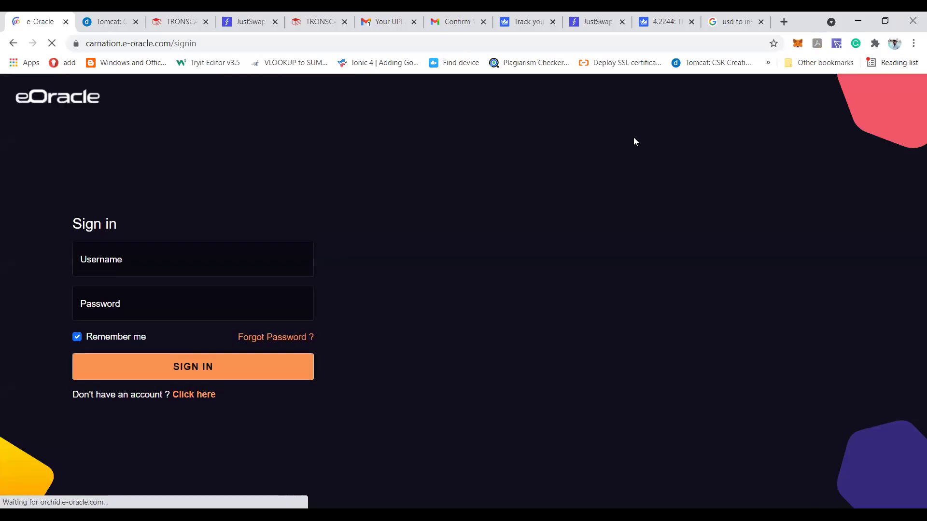
click(127, 270)
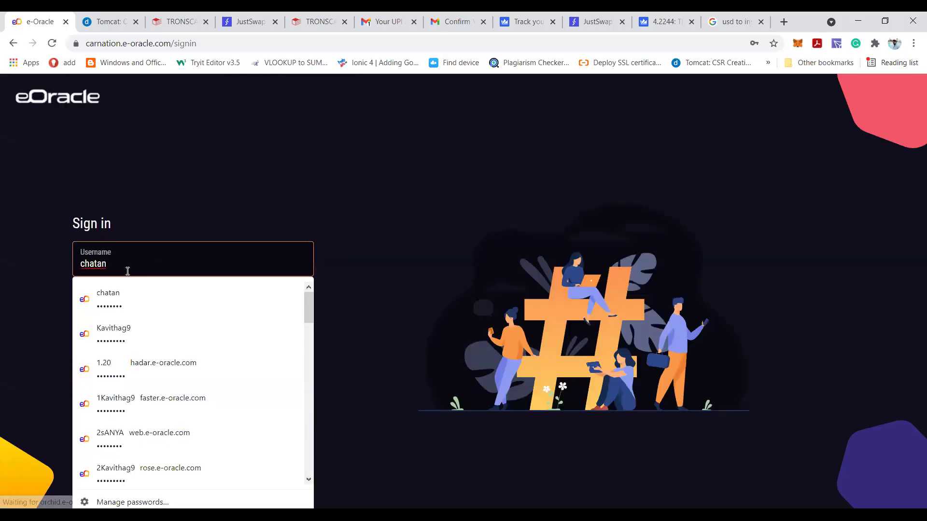
key(BackSpace)
key(BackSpace)
key(BackSpace)
key(BackSpace)
key(BackSpace)
key(BackSpace)
text(1SANYA)
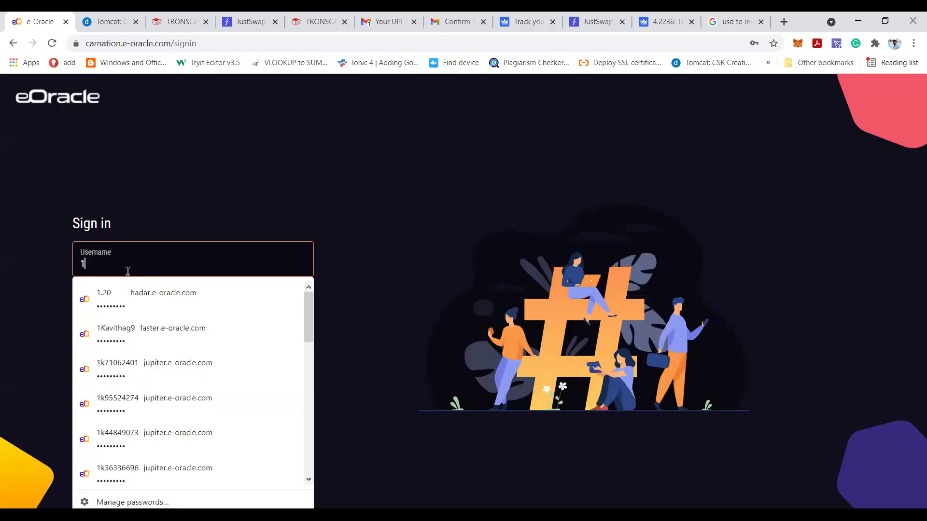
key(Return)
key(Return)
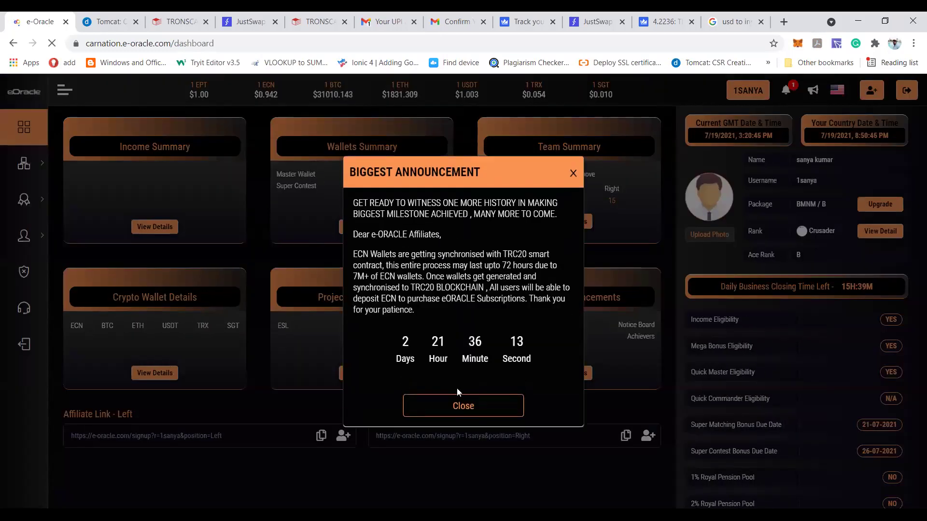
click(461, 406)
click(363, 227)
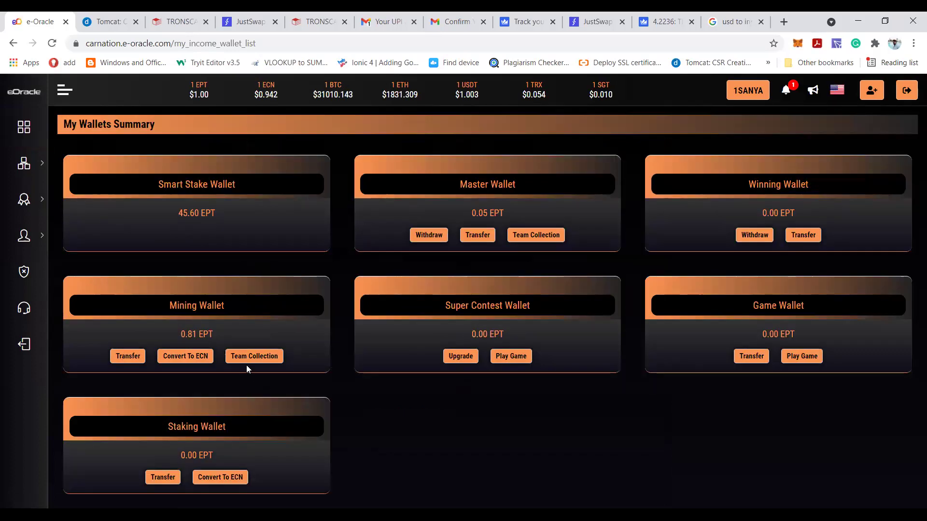
click(247, 361)
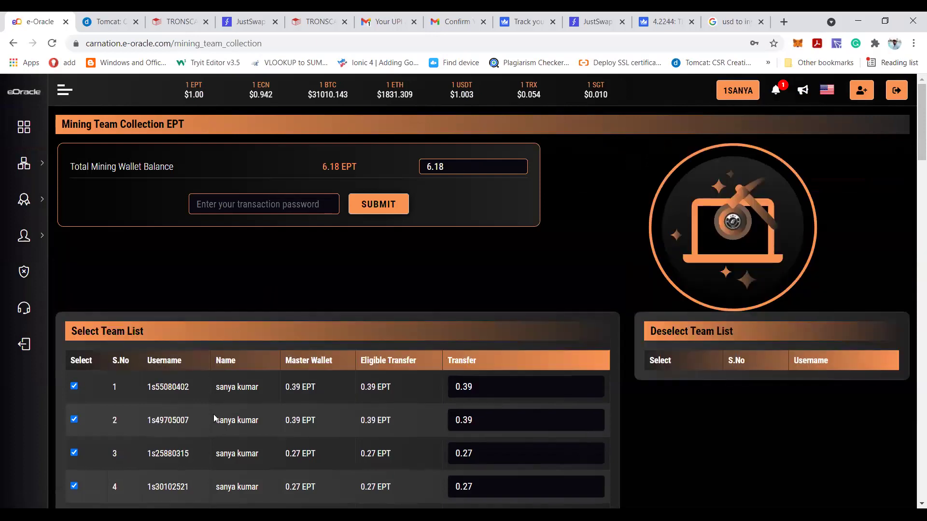
scroll(214, 418, down, 10)
scroll(273, 404, down, 5)
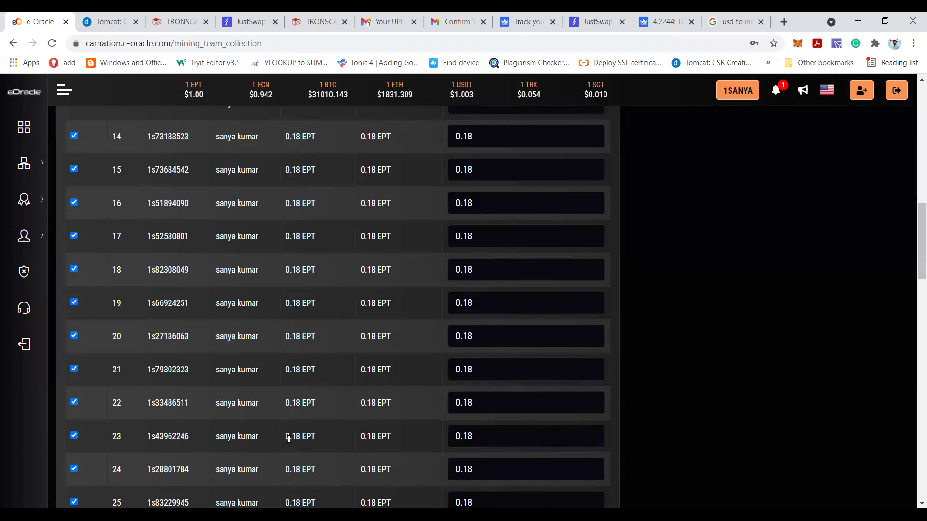
drag(286, 436, 306, 436)
scroll(306, 436, up, 5)
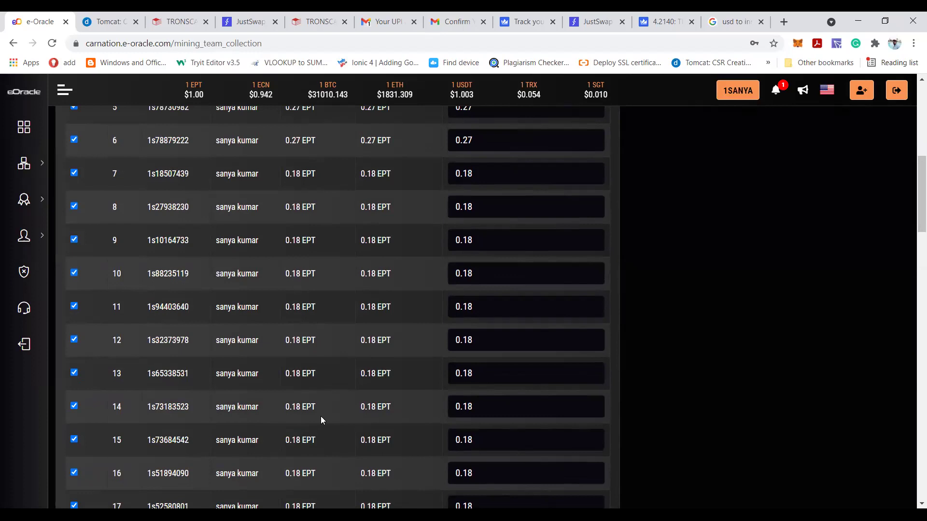
drag(286, 407, 302, 406)
scroll(300, 408, up, 2)
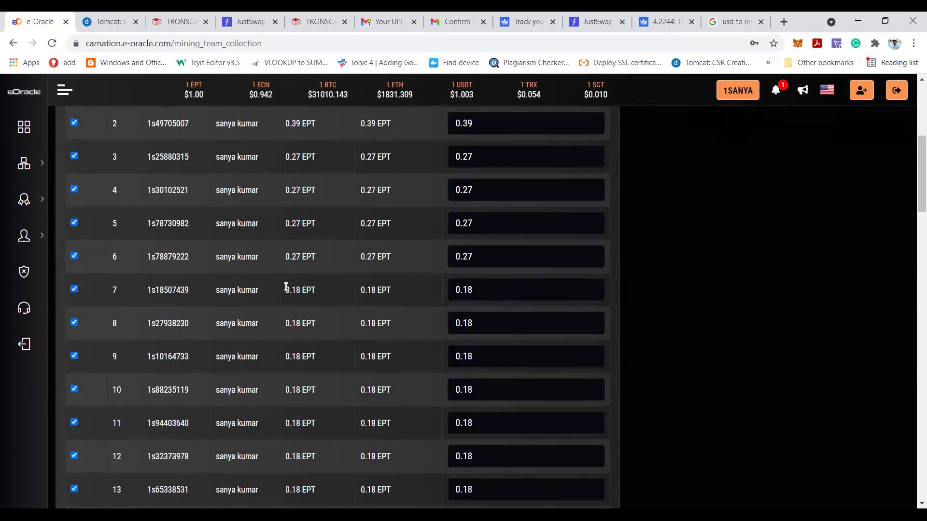
scroll(286, 233, up, 5)
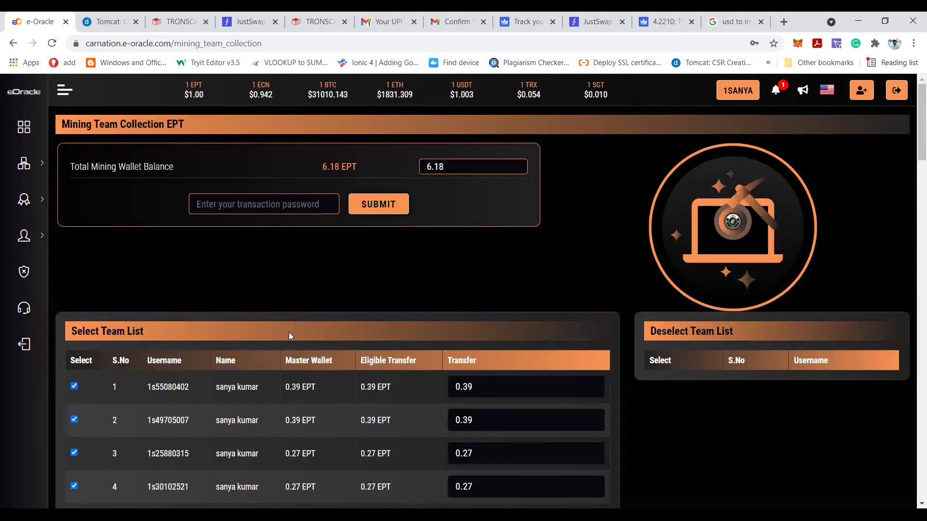
scroll(289, 332, down, 3)
drag(285, 250, 302, 254)
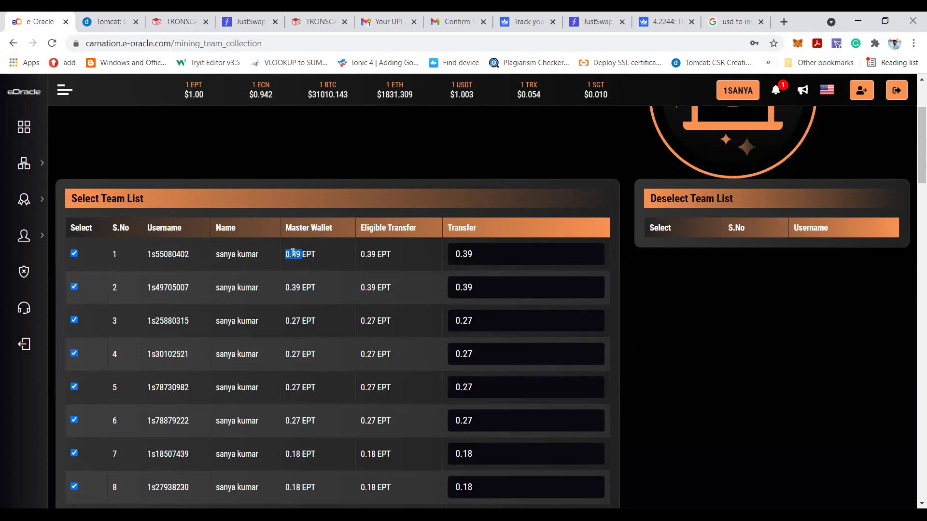
drag(285, 321, 301, 323)
Step: Enter the transaction password and submit collecting the team's 6.18 EPT into the Mining Wallet
click(288, 452)
drag(289, 453, 308, 456)
scroll(309, 456, up, 3)
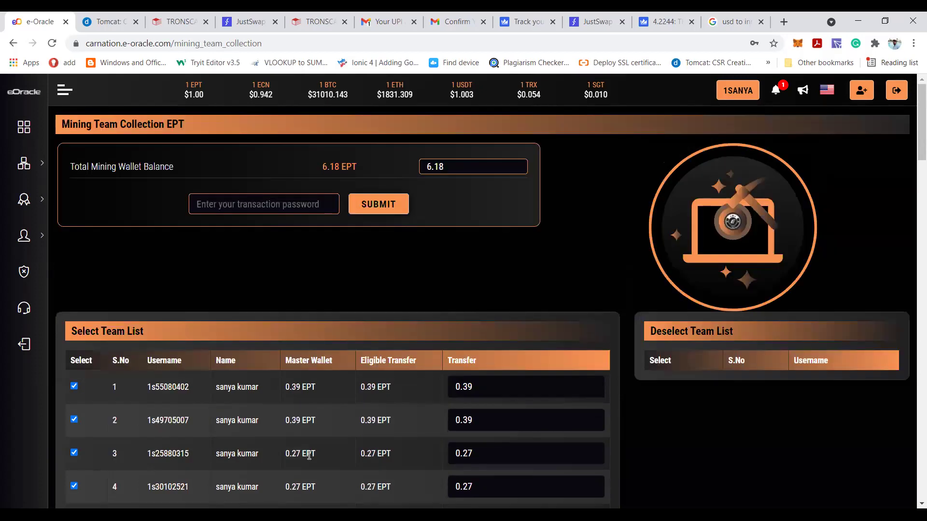
click(250, 204)
text(*********)
key(Return)
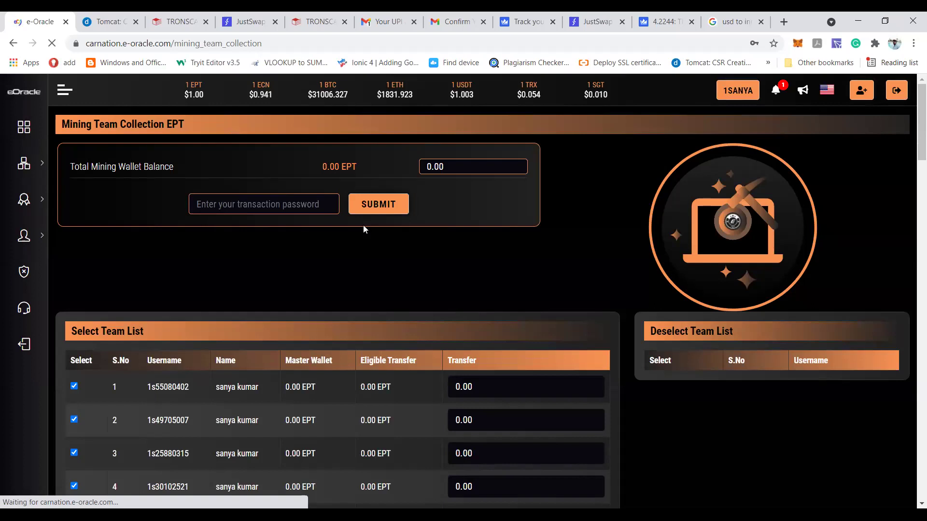
Step: Return to the dashboard and open the Wallets Summary showing the Mining Wallet at 6.99 EPT
click(6, 132)
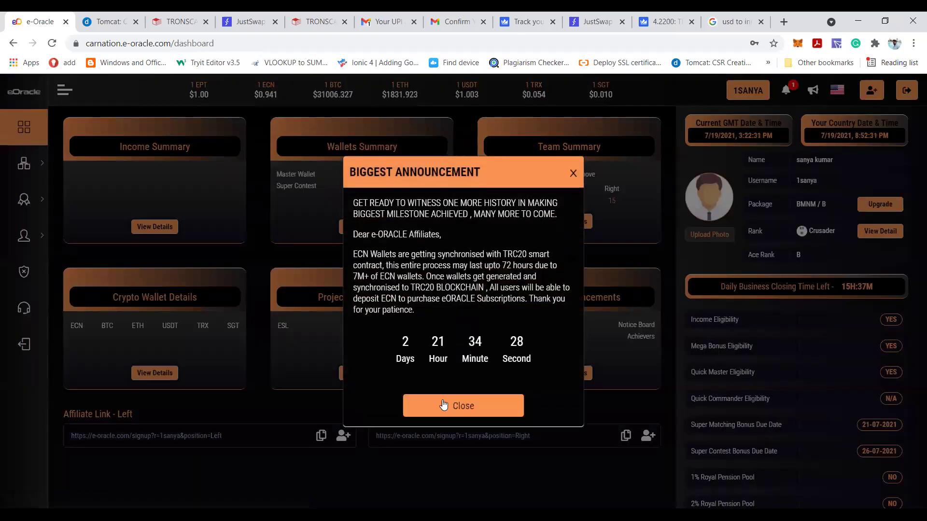
click(441, 404)
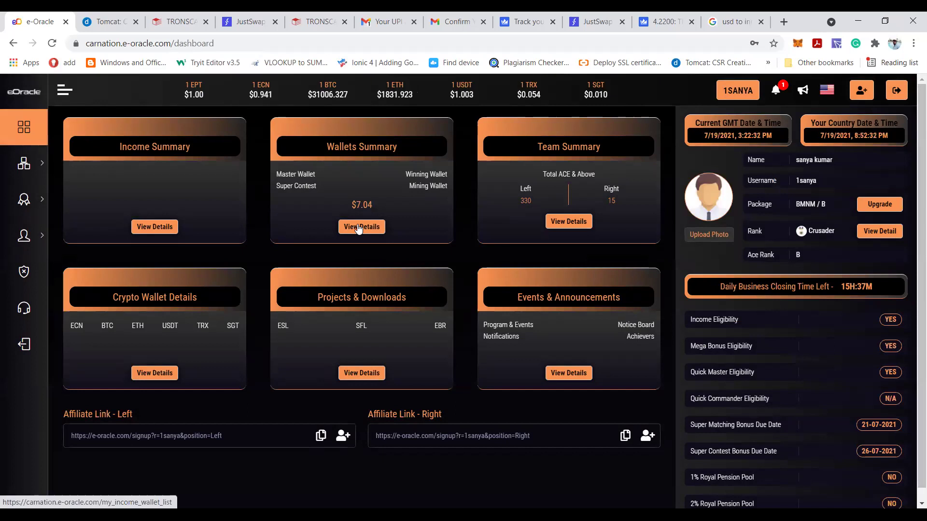
click(359, 227)
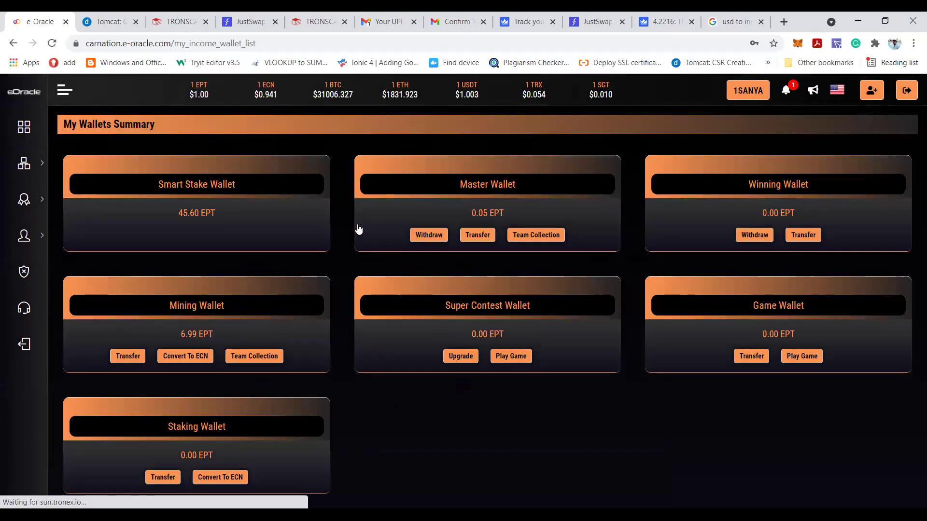
click(191, 357)
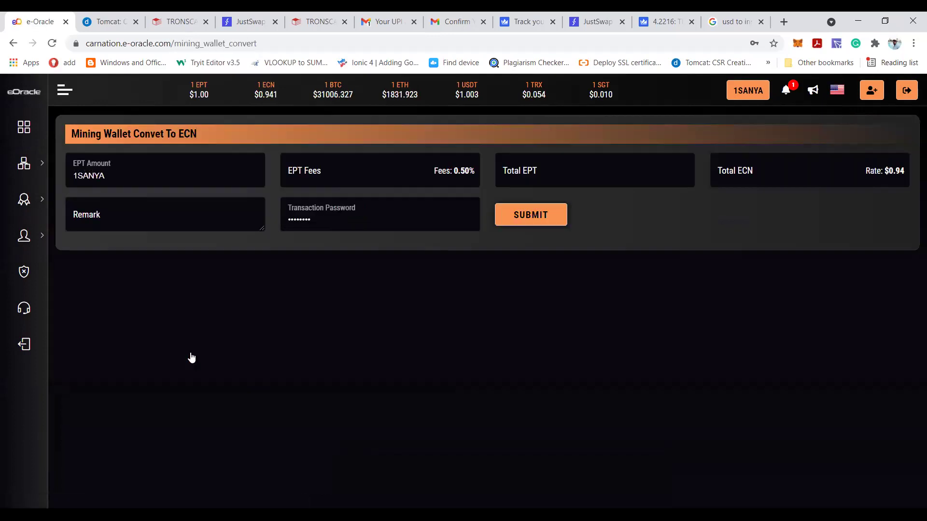
click(25, 122)
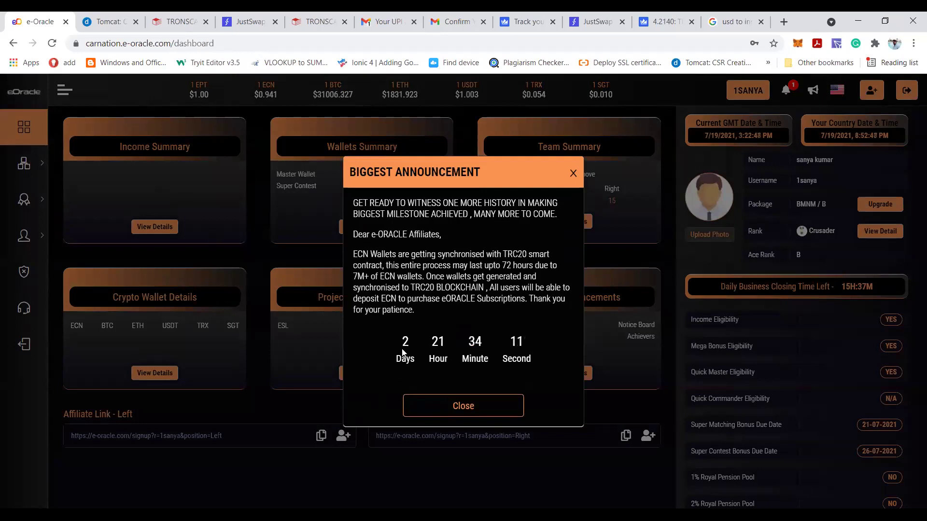
drag(353, 276, 380, 276)
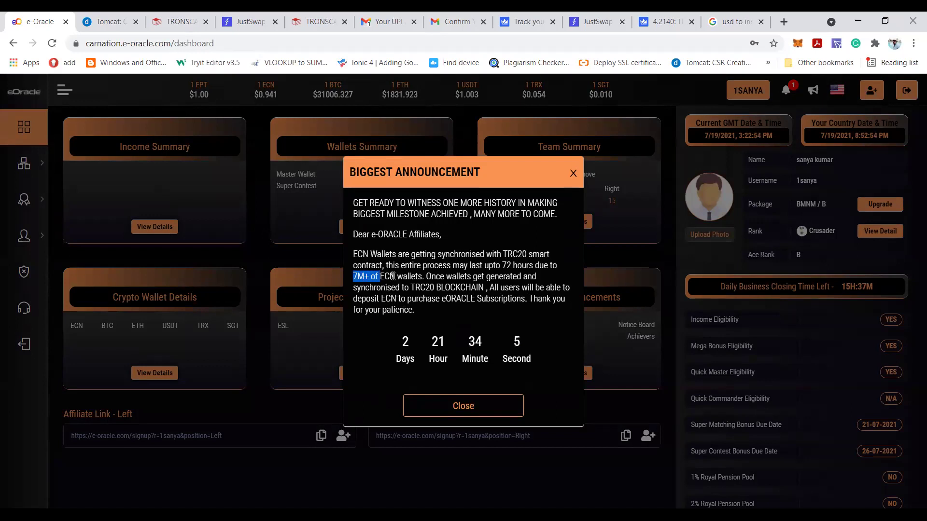
click(424, 405)
click(364, 232)
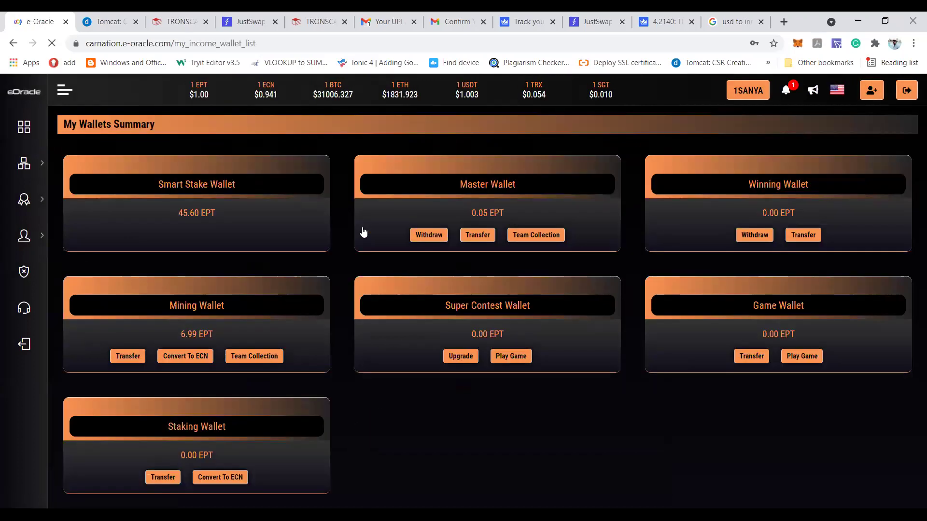
Step: Request converting 7 EPT from the Mining Wallet to ECN with the transaction password
click(186, 354)
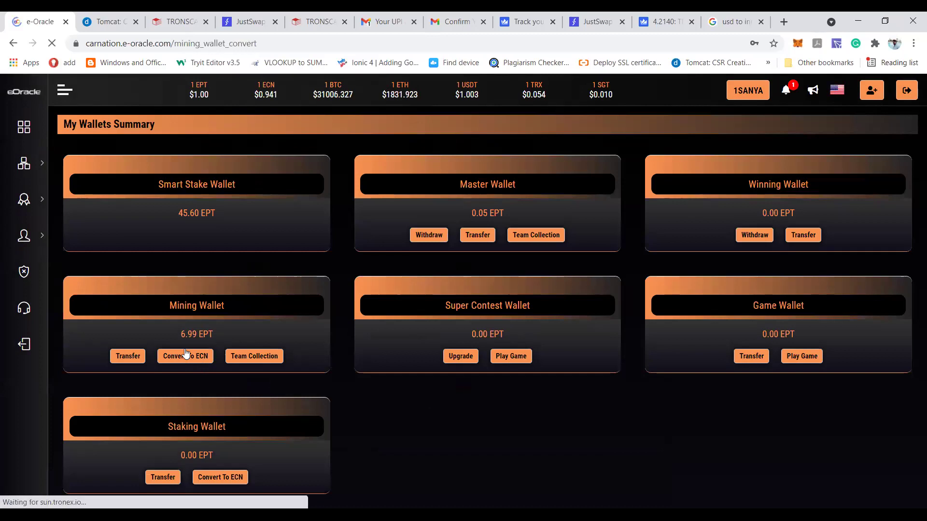
click(117, 175)
mouse_move(41, 182)
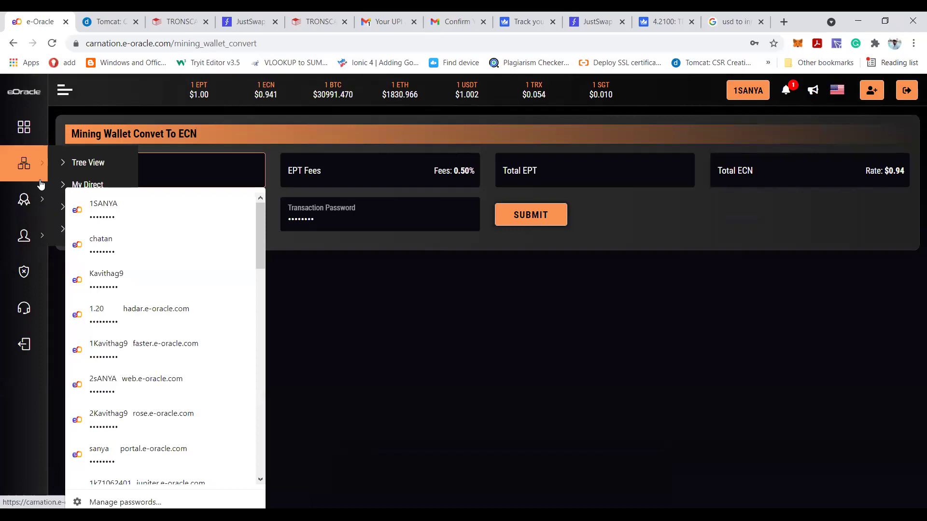
text(7)
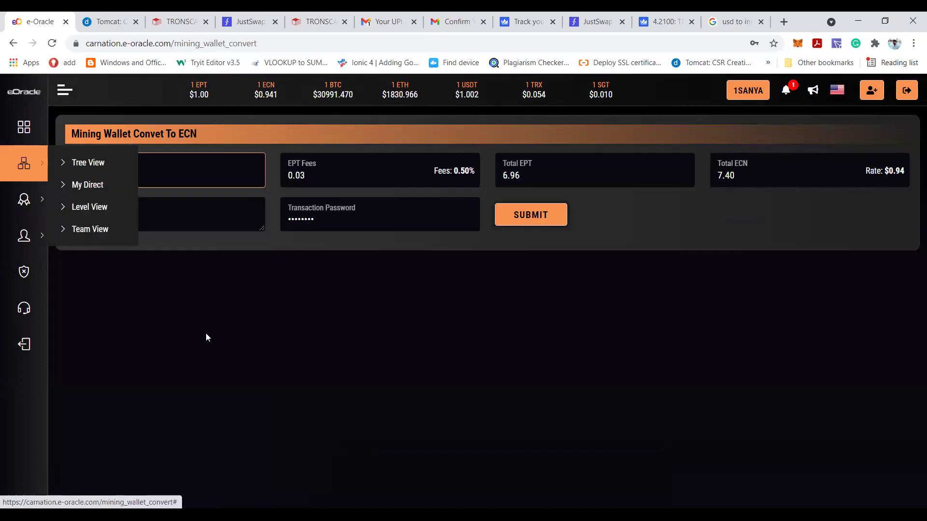
key(Tab)
key(Tab)
text(•••••••)
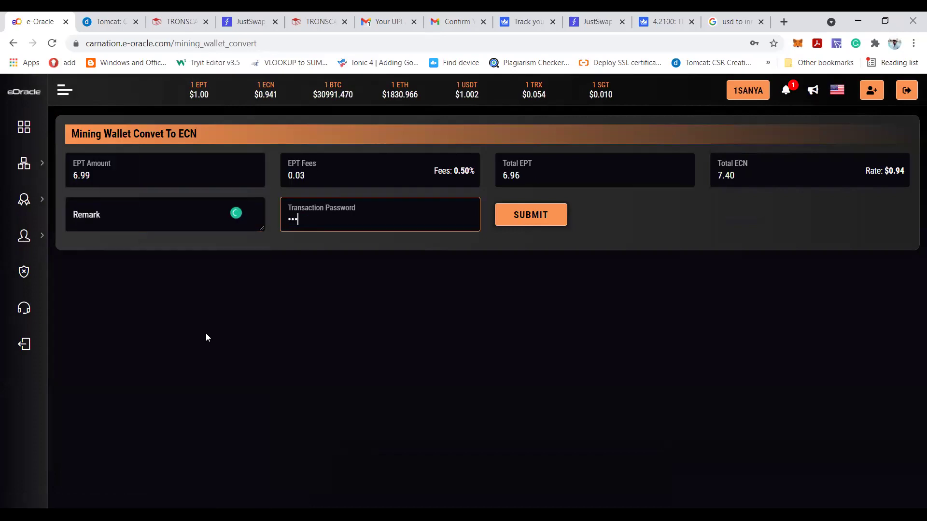
text(••)
click(517, 218)
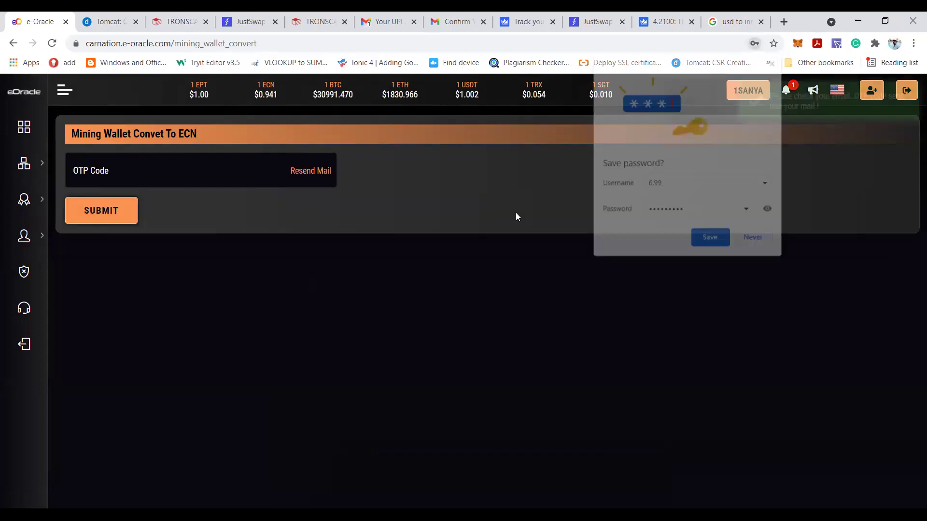
Step: Confirm the conversion with the emailed OTP and dismiss Chrome's save-password prompt
click(201, 182)
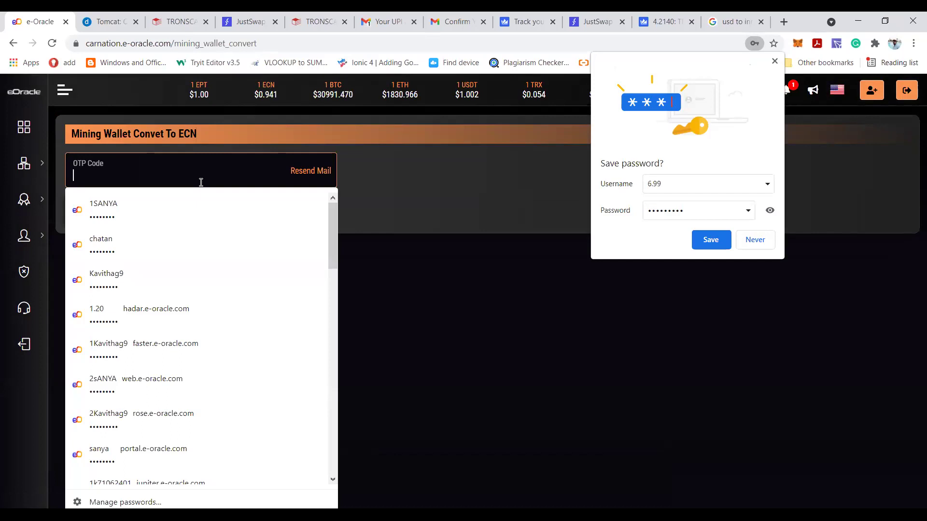
text(•••)
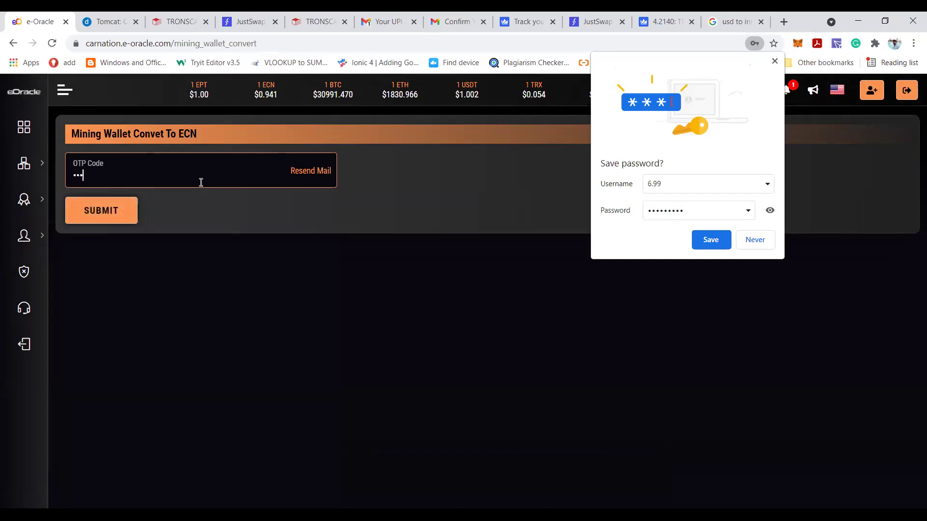
text(•••)
click(87, 214)
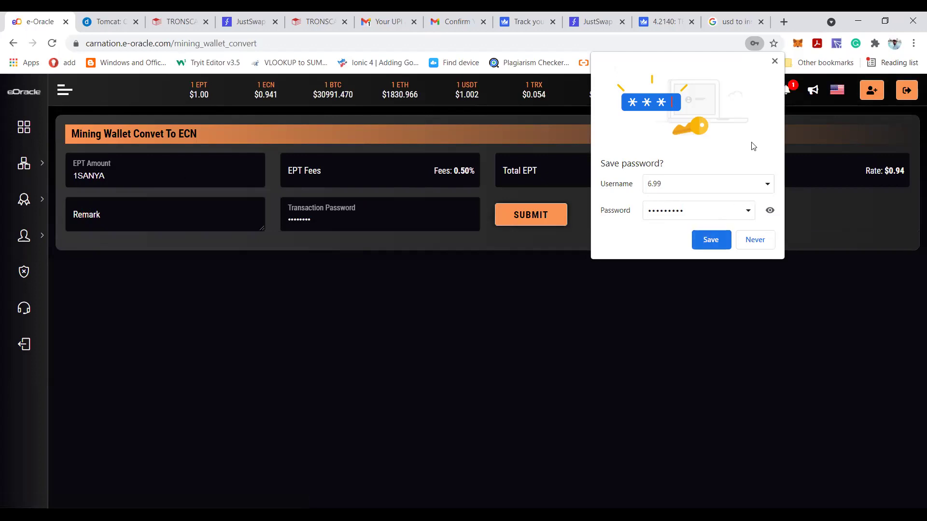
click(775, 60)
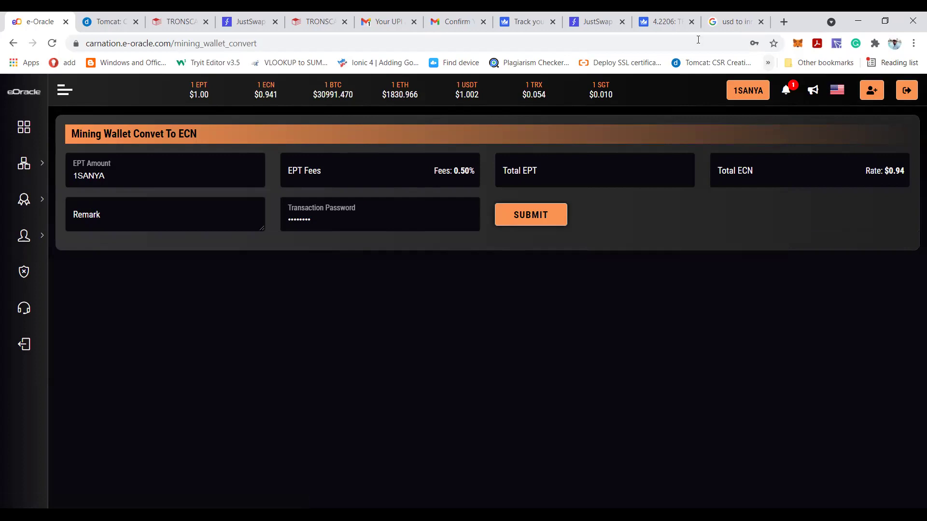
Step: Reopen the Wallets Summary to confirm the Mining Wallet at 0.00 EPT and Master Wallet at 0.05 EPT
click(28, 133)
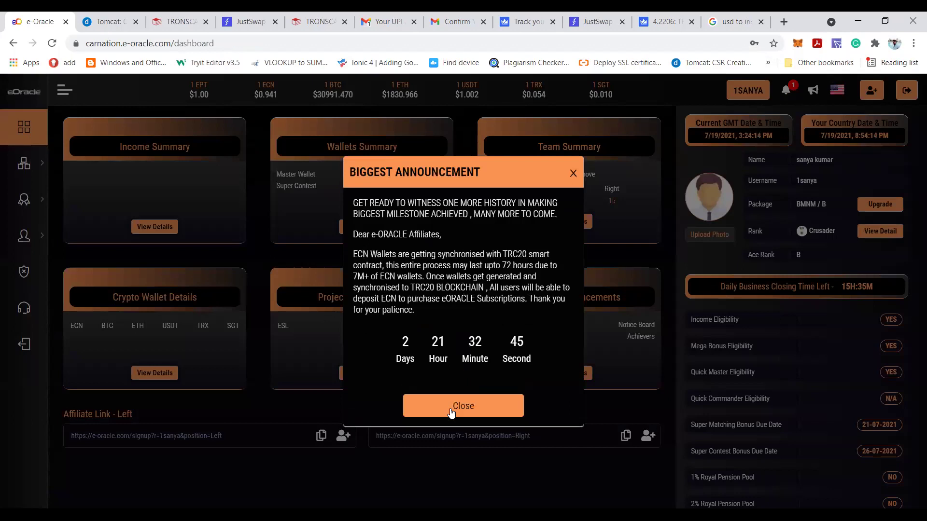
click(451, 410)
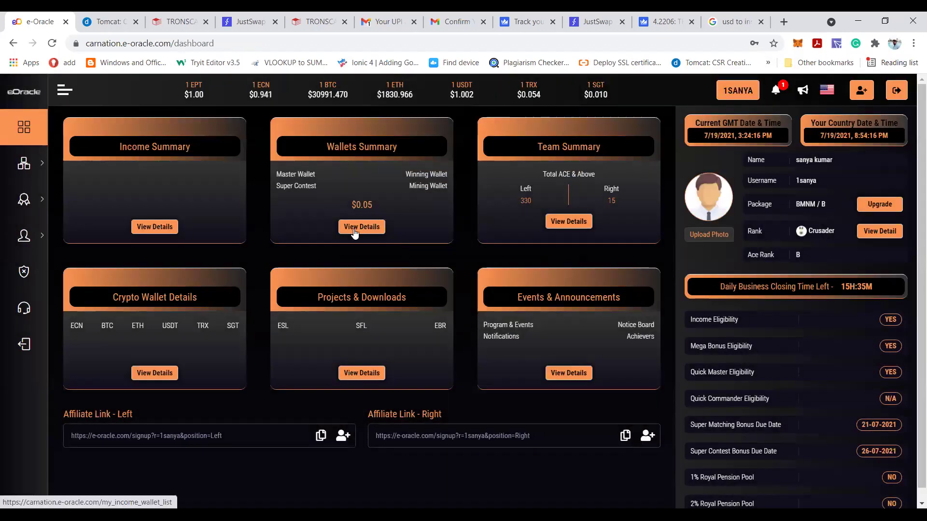
click(355, 230)
drag(166, 213, 216, 215)
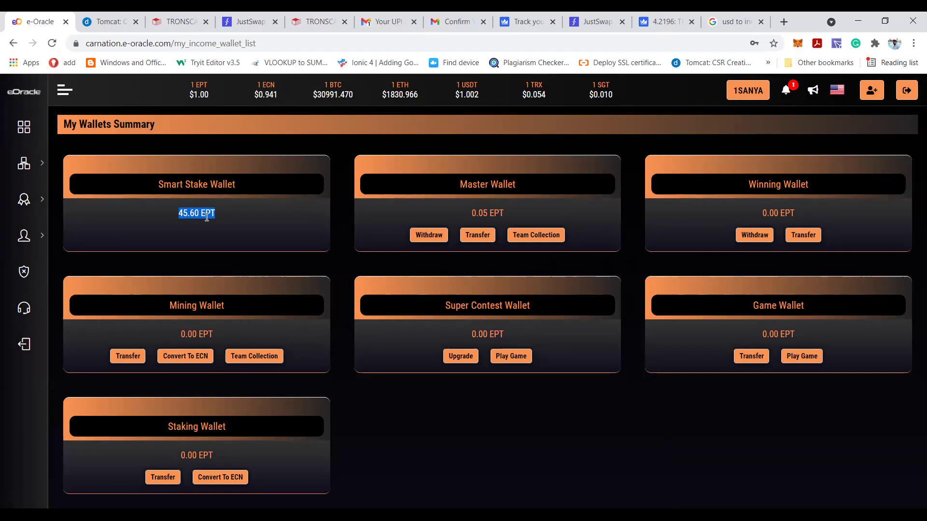
Step: Mark the 45.60 EPT Smart Stake balance, then go via the dashboard to Crypto Wallet Details
click(206, 217)
drag(174, 212, 224, 219)
mouse_move(26, 150)
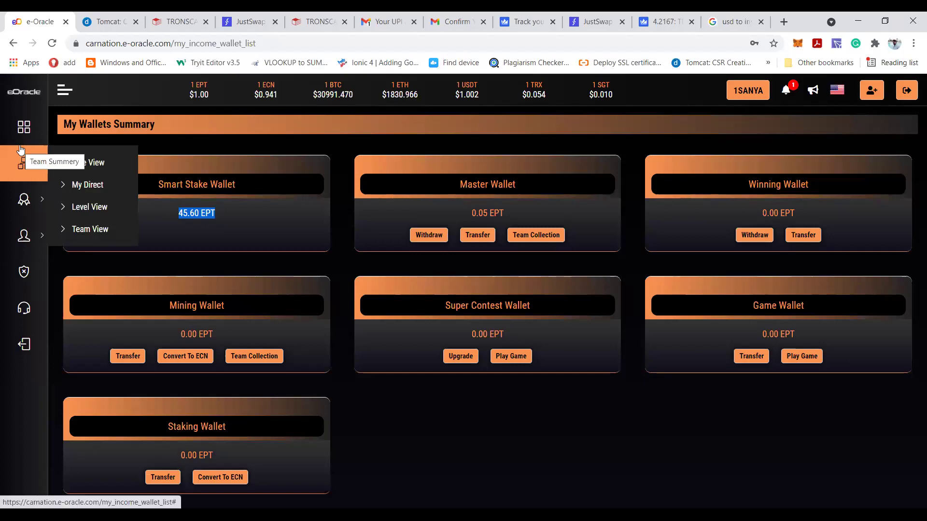
click(26, 127)
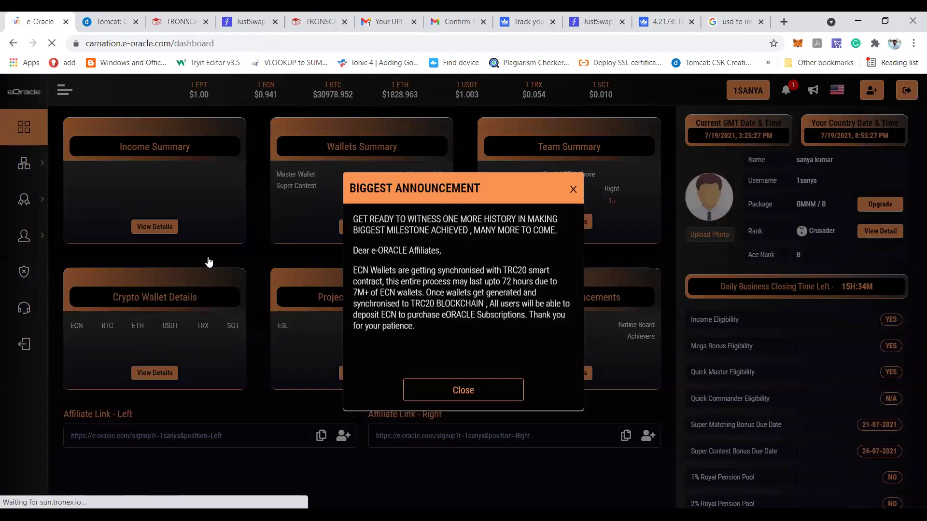
click(437, 401)
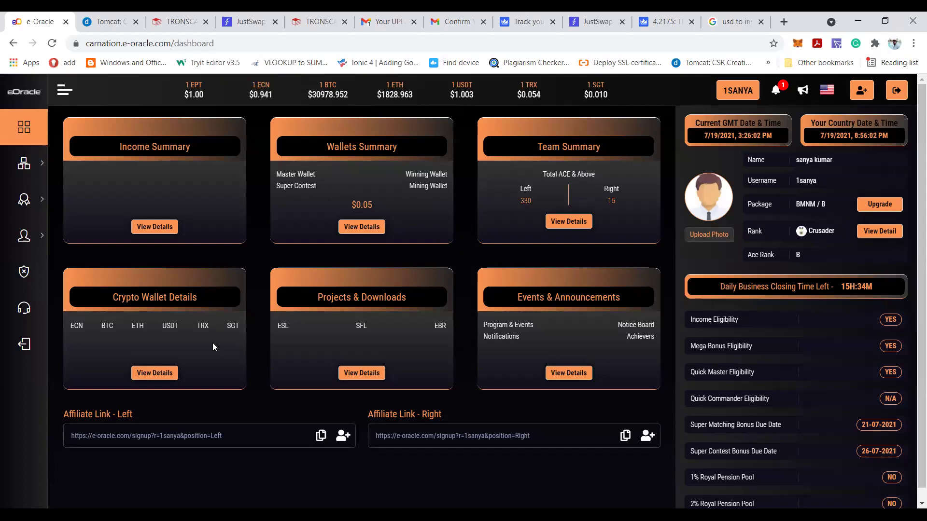
click(162, 374)
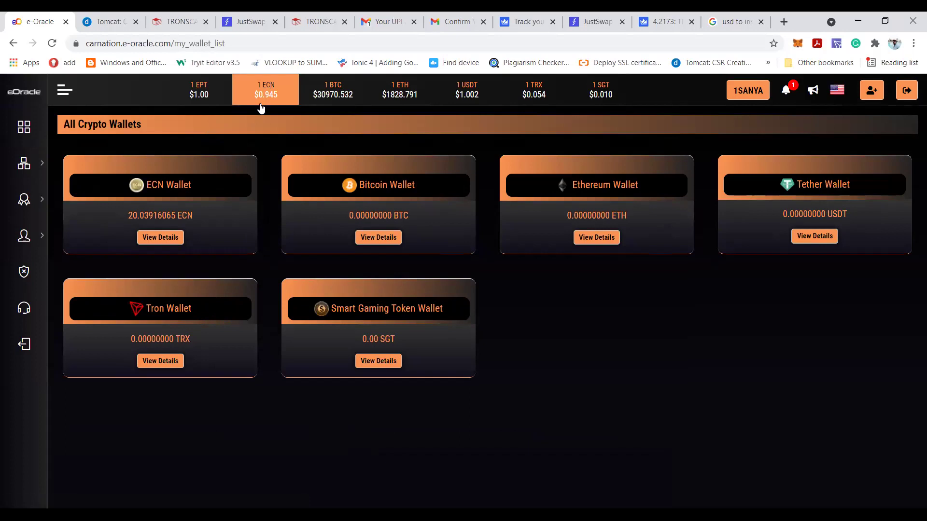
drag(275, 96, 256, 102)
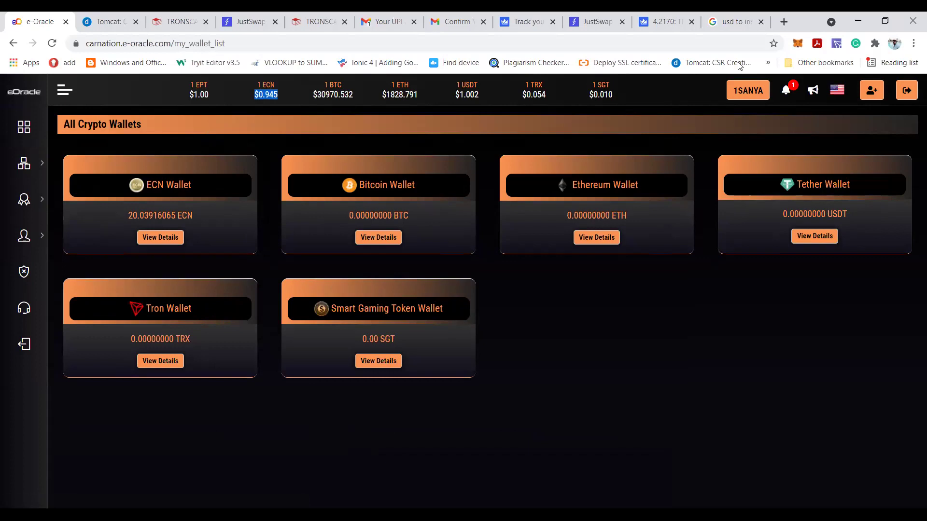
click(836, 44)
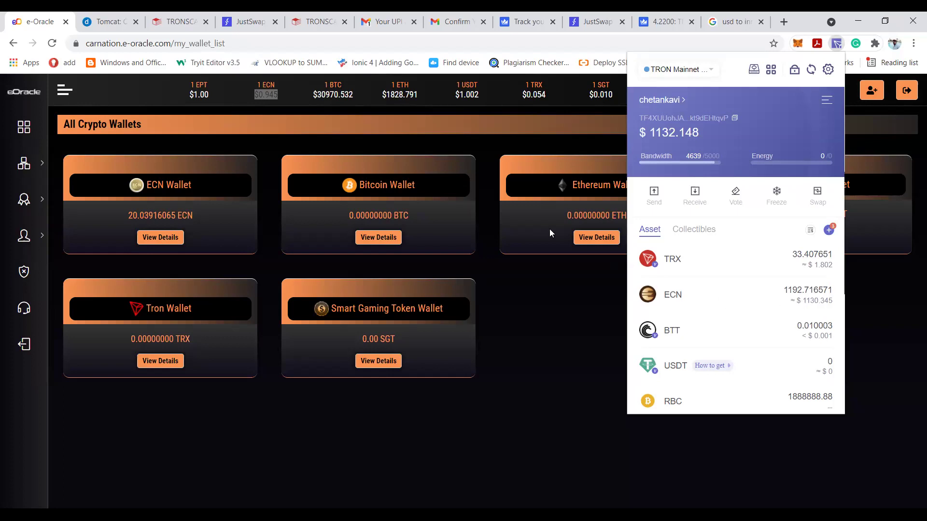
drag(127, 219, 179, 219)
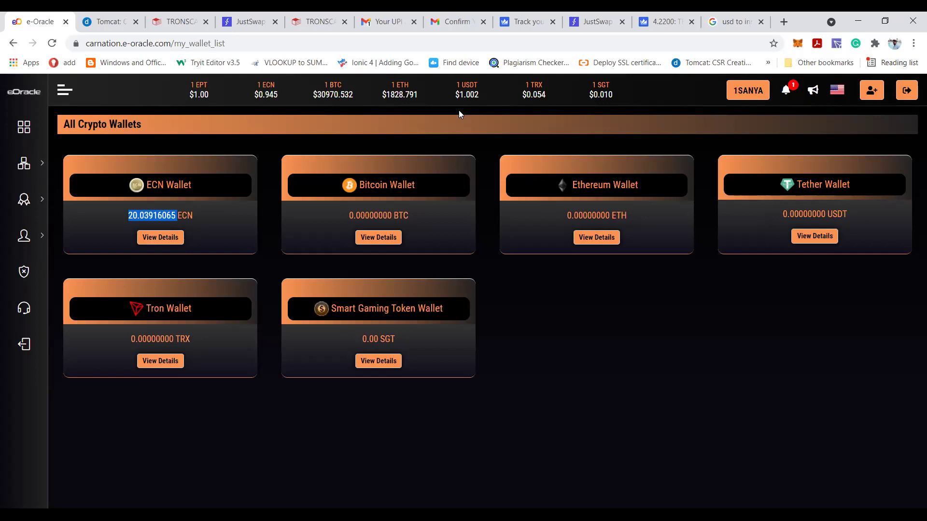
Step: Check the ECN wallet's details, then return via the dashboard to the Wallets Summary details
click(160, 240)
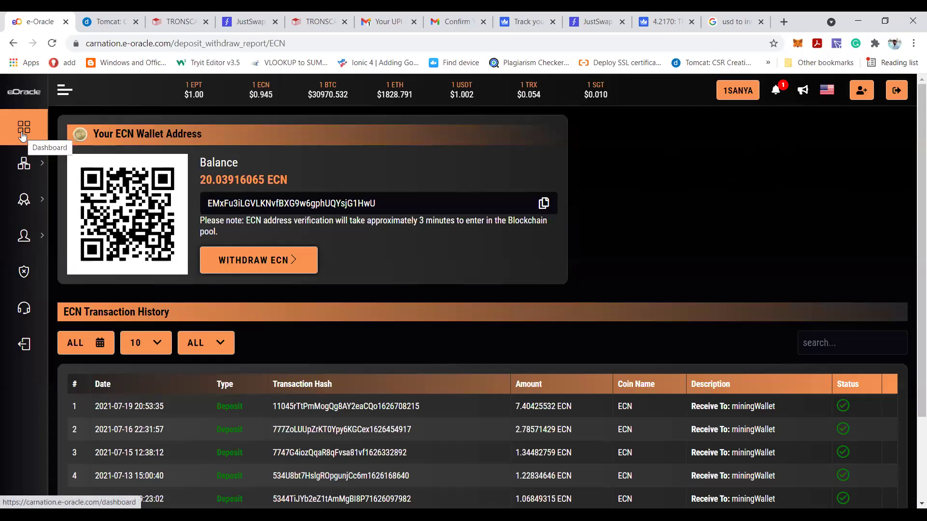
click(22, 137)
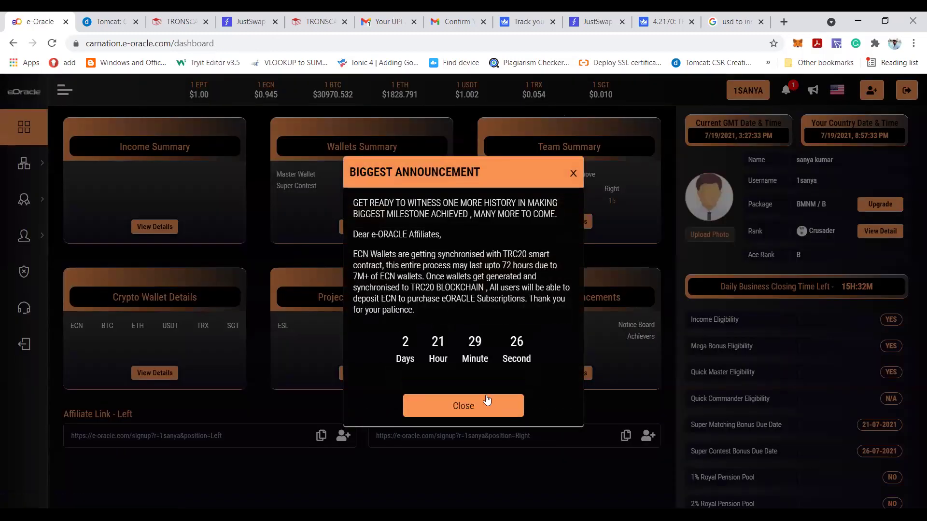
click(485, 396)
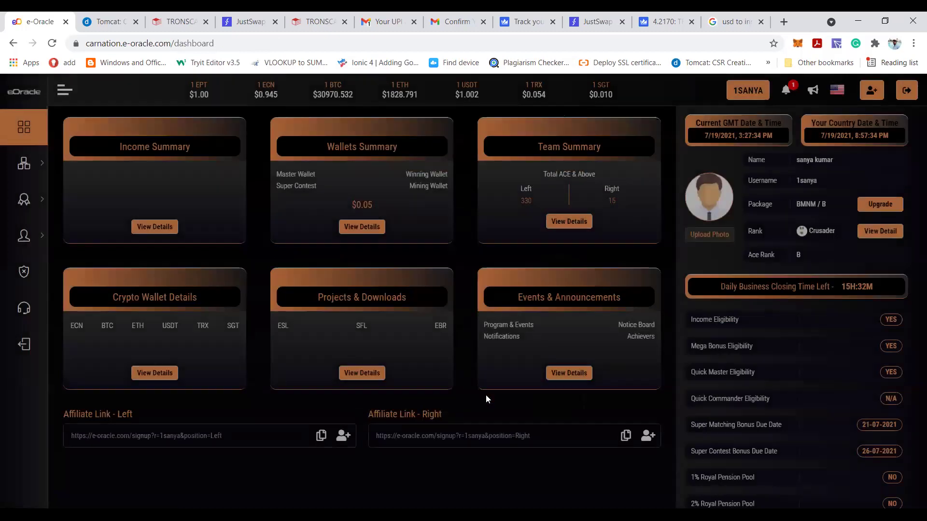
click(346, 225)
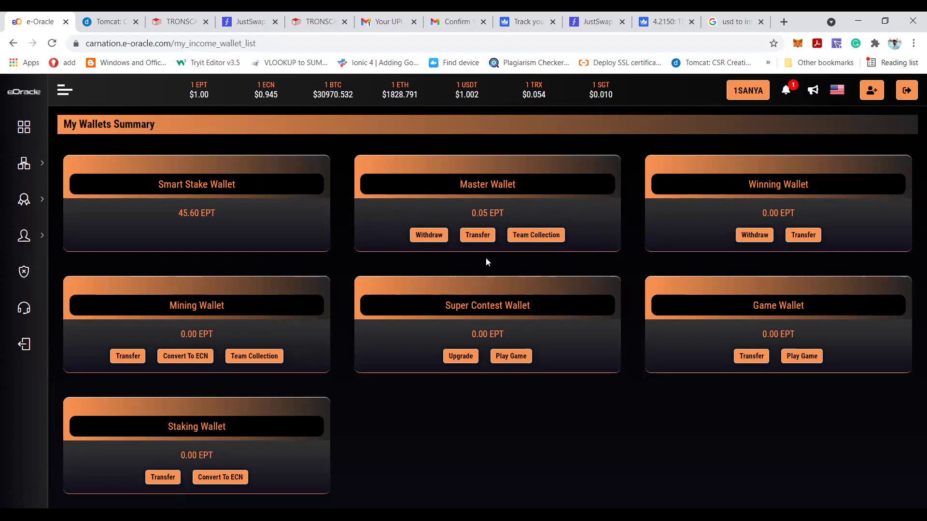
Step: Try a Master Wallet transfer, then reopen Wallets Summary and the Master Wallet withdrawal form
click(482, 237)
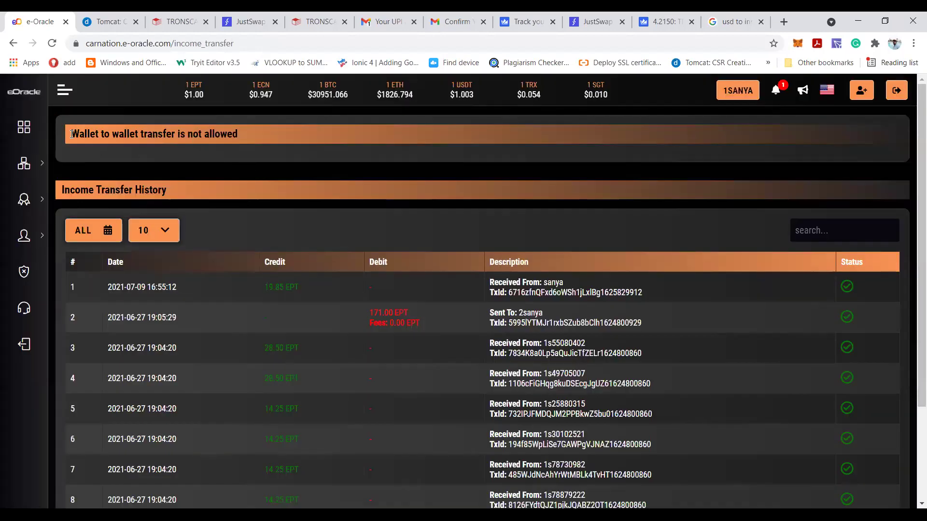
click(13, 126)
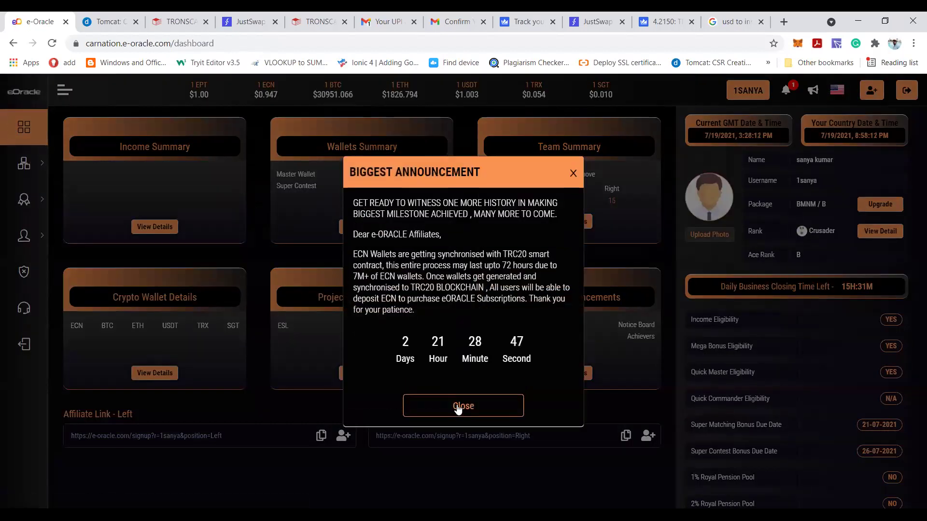
click(461, 405)
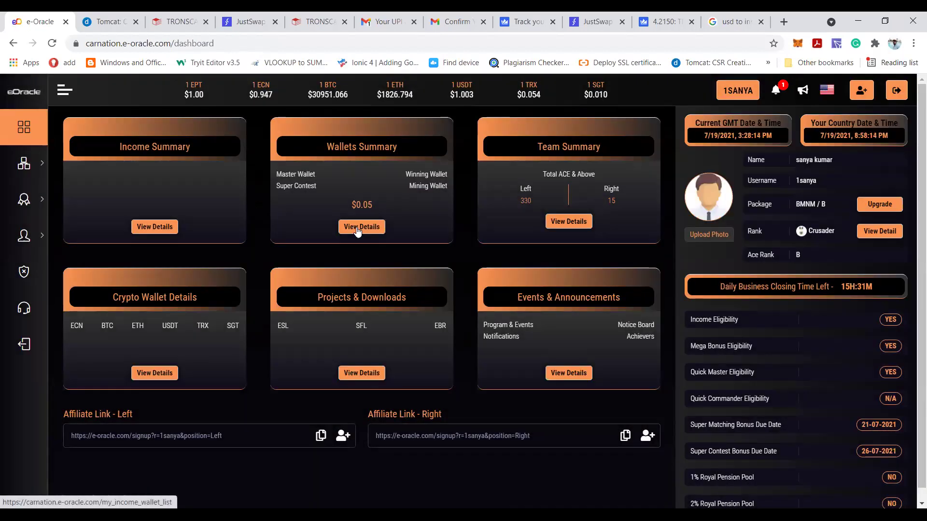
click(358, 228)
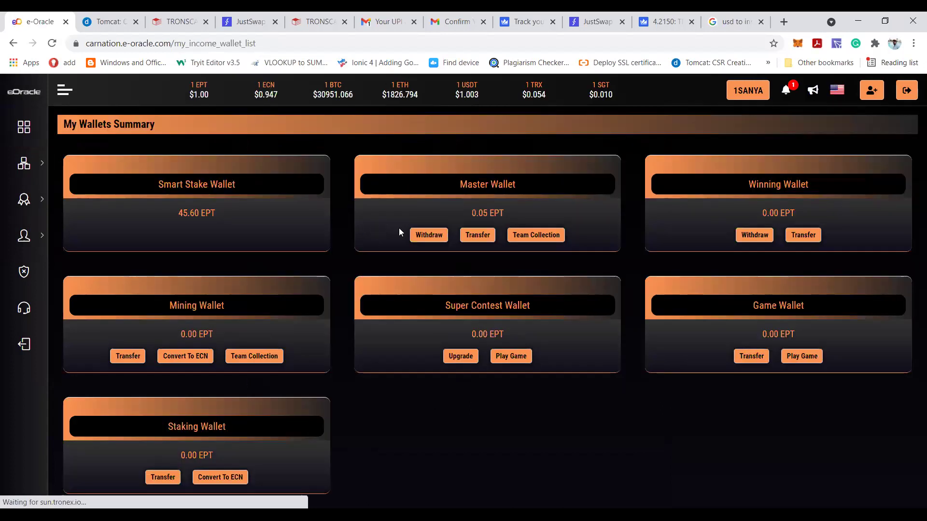
click(426, 238)
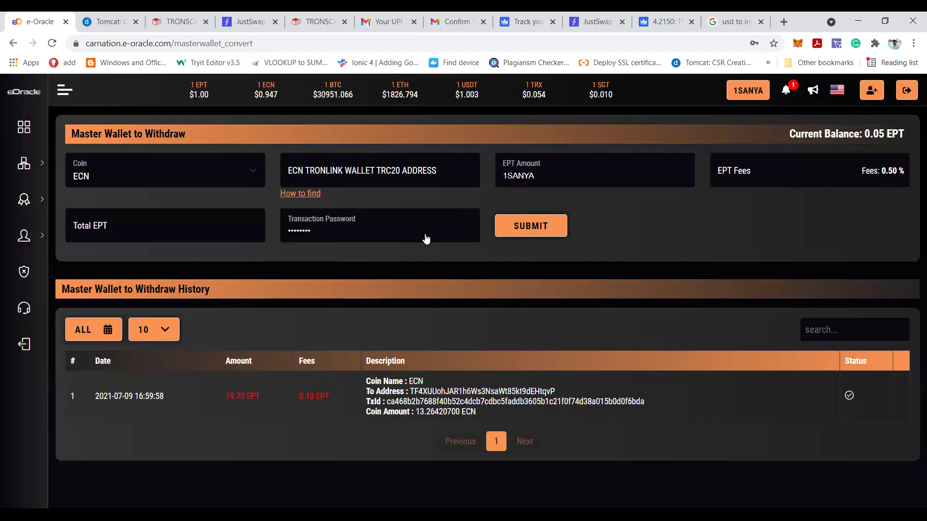
Step: Start filling the TRC20 address, looking up TronLink's ECN token and receiving address
click(290, 176)
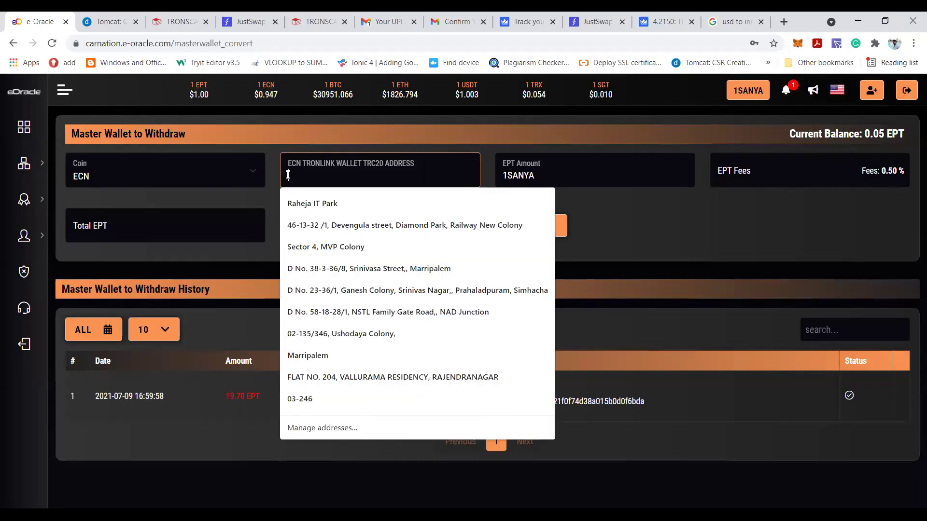
key(Escape)
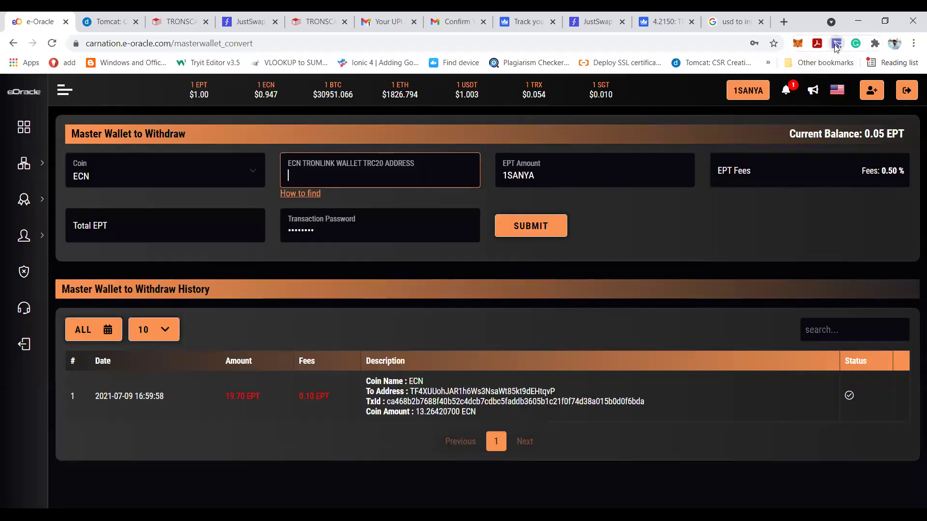
click(836, 43)
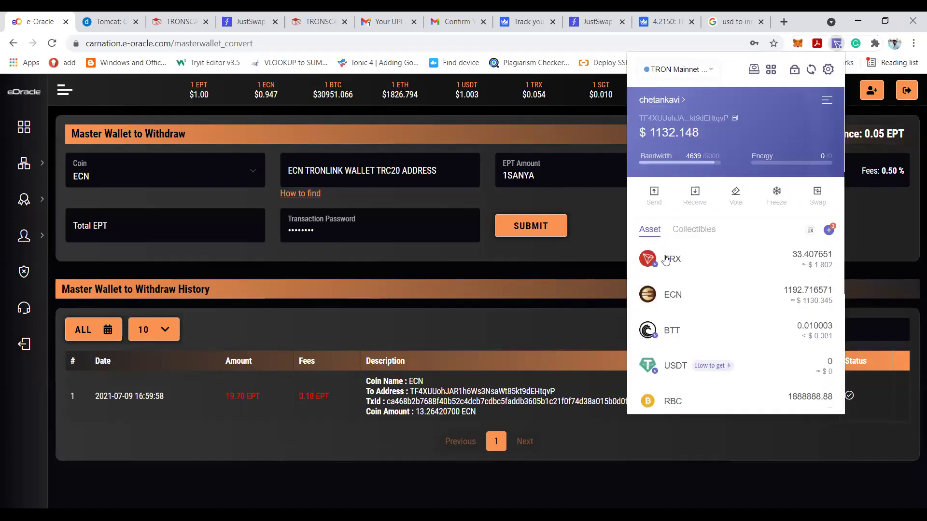
click(664, 303)
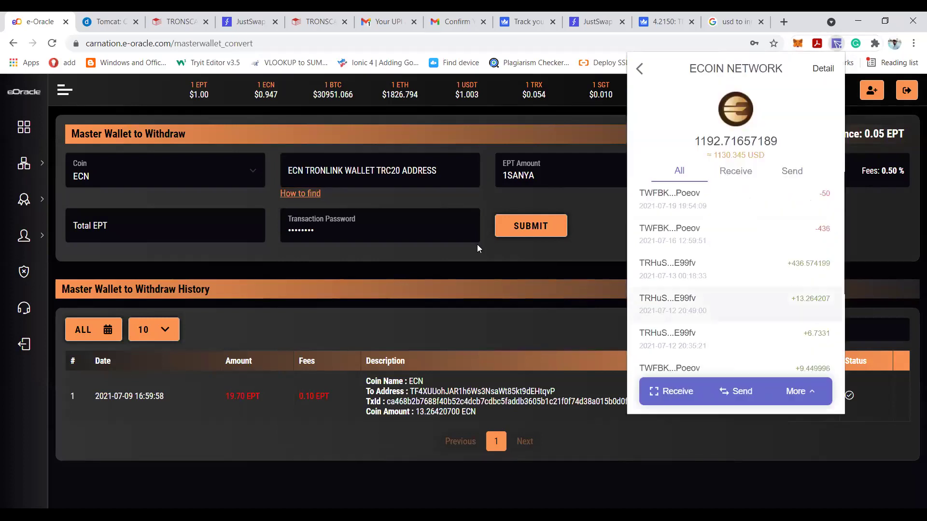
click(678, 391)
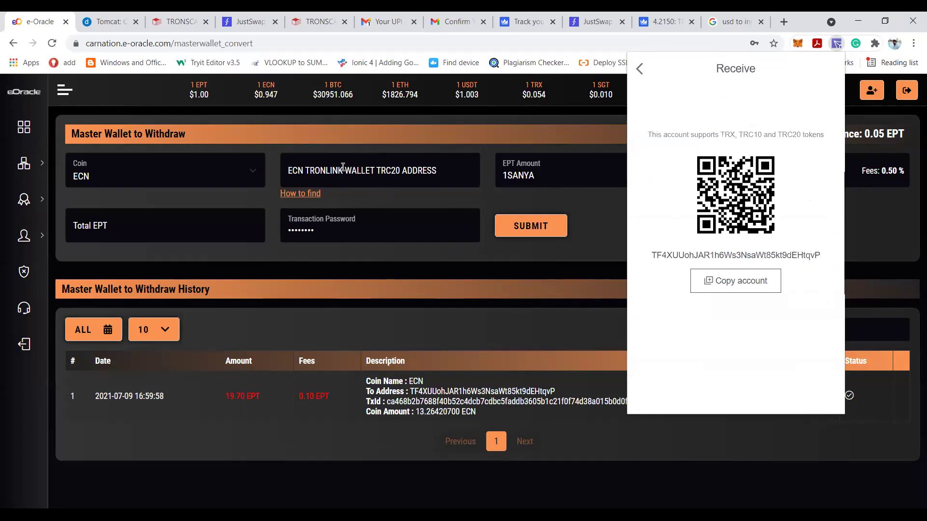
double_click(542, 176)
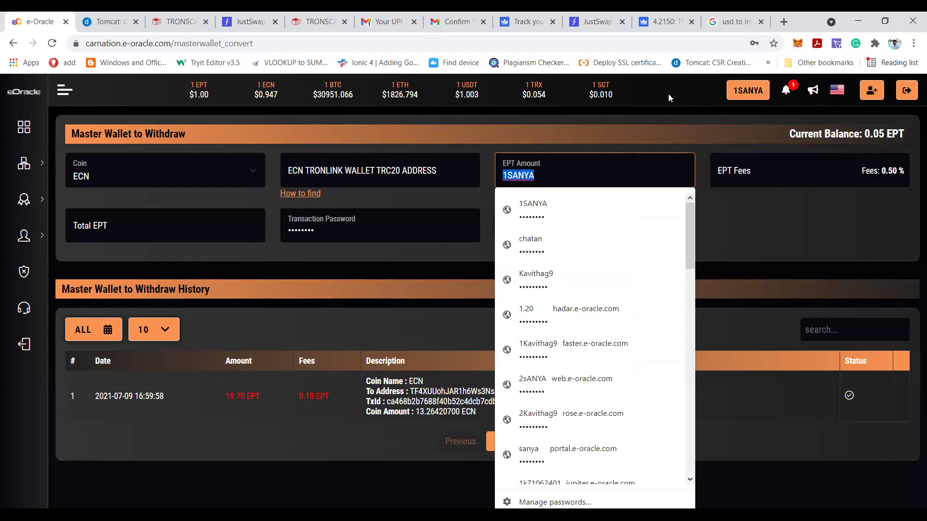
click(835, 45)
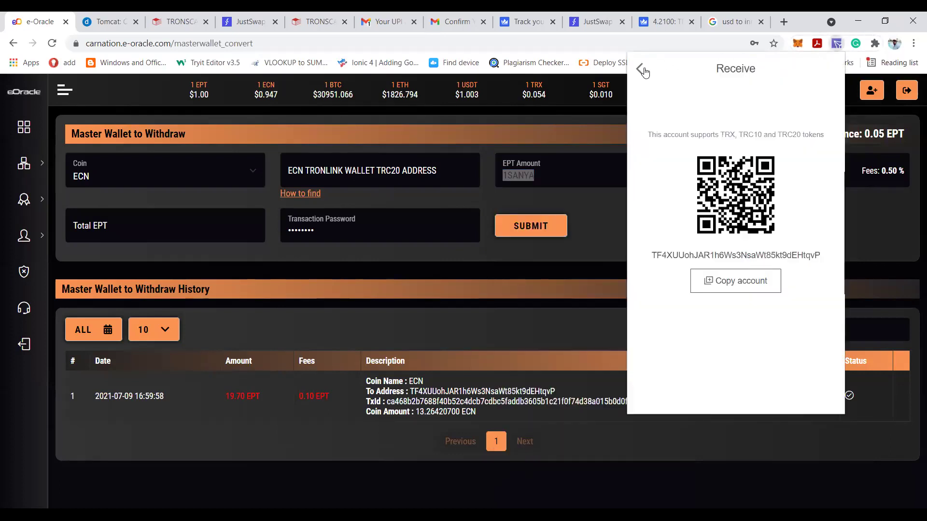
click(642, 70)
click(641, 70)
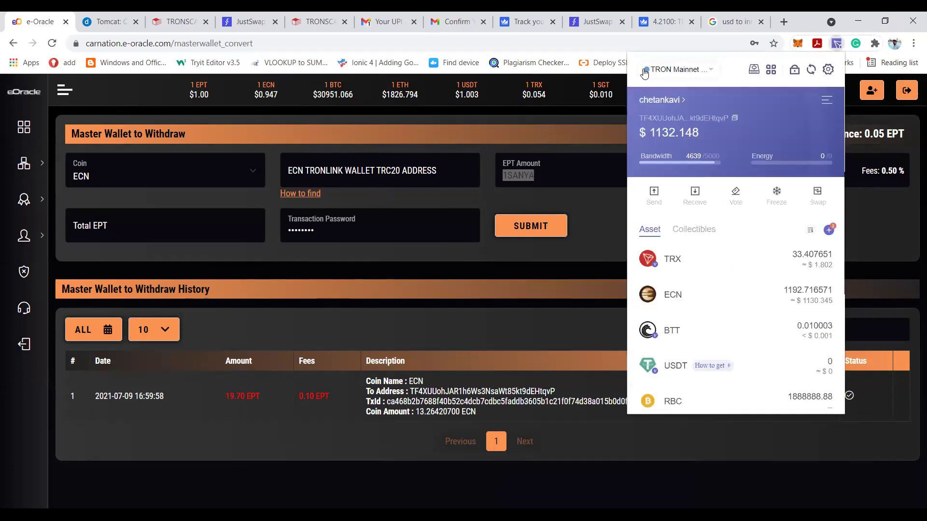
Step: Scroll TronLink's asset list to the bottom and back up to the TRX and ECN totals
scroll(728, 323, down, 5)
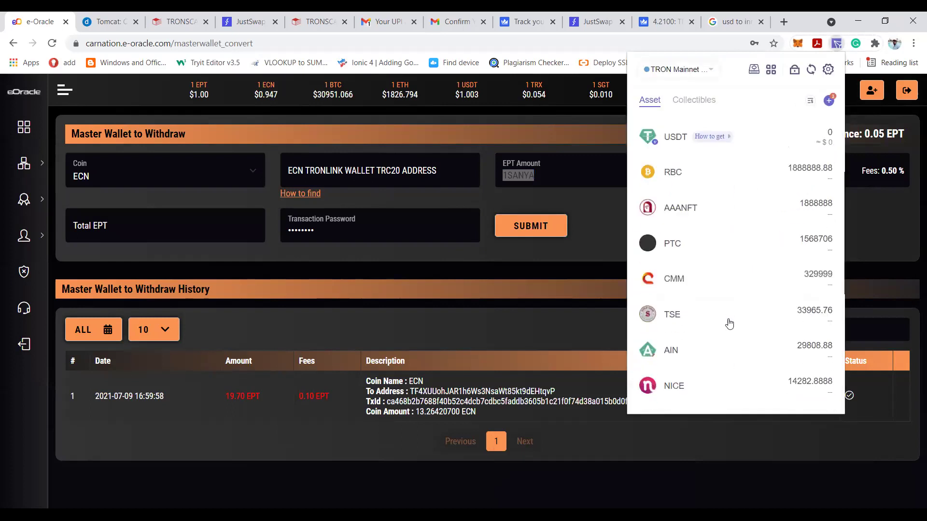
scroll(729, 323, down, 5)
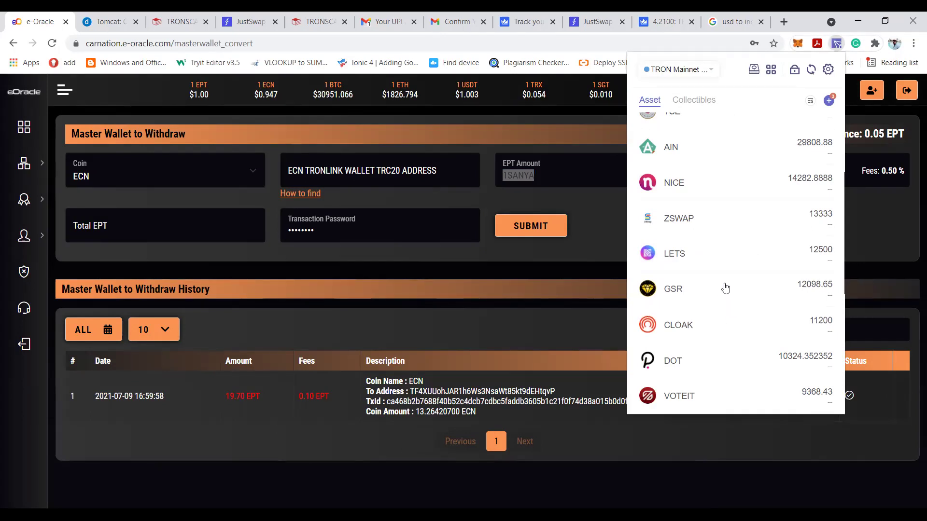
scroll(725, 288, down, 4)
scroll(725, 288, up, 4)
scroll(726, 288, up, 5)
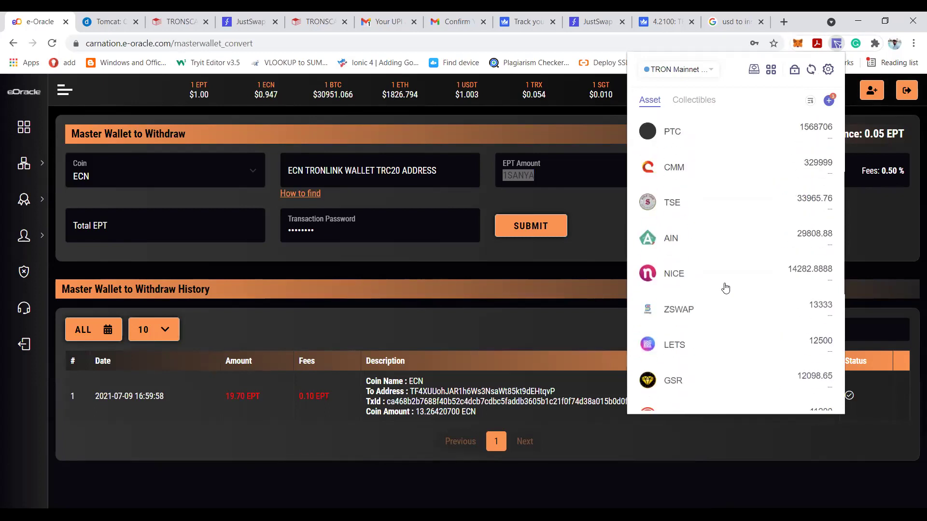
scroll(725, 288, down, 7)
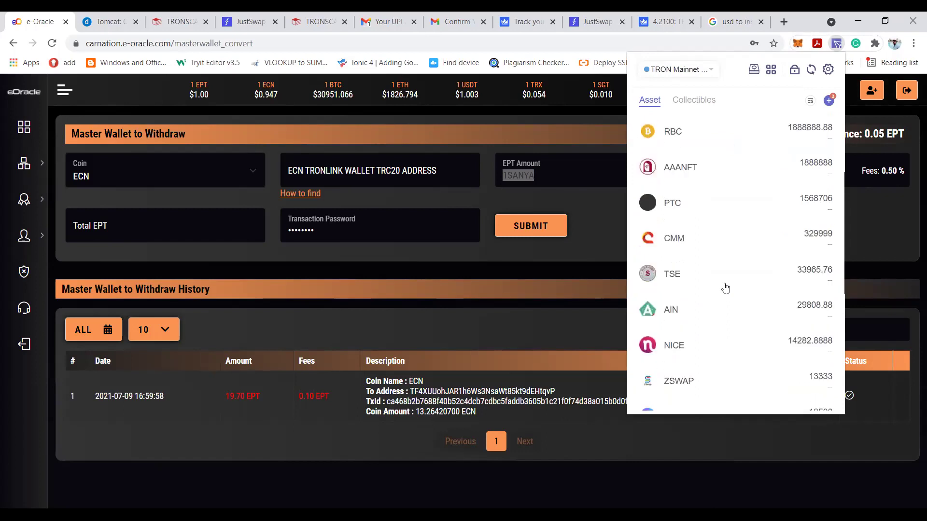
scroll(725, 288, down, 10)
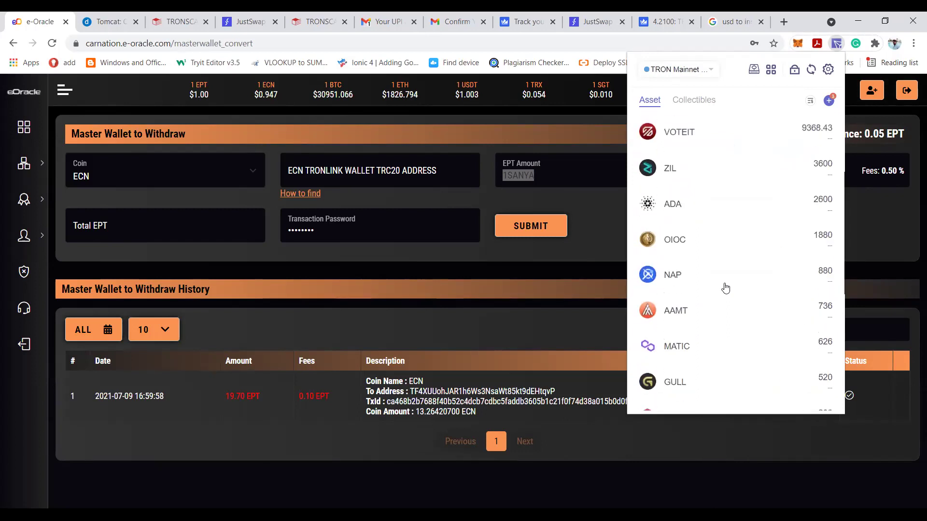
scroll(726, 288, down, 1)
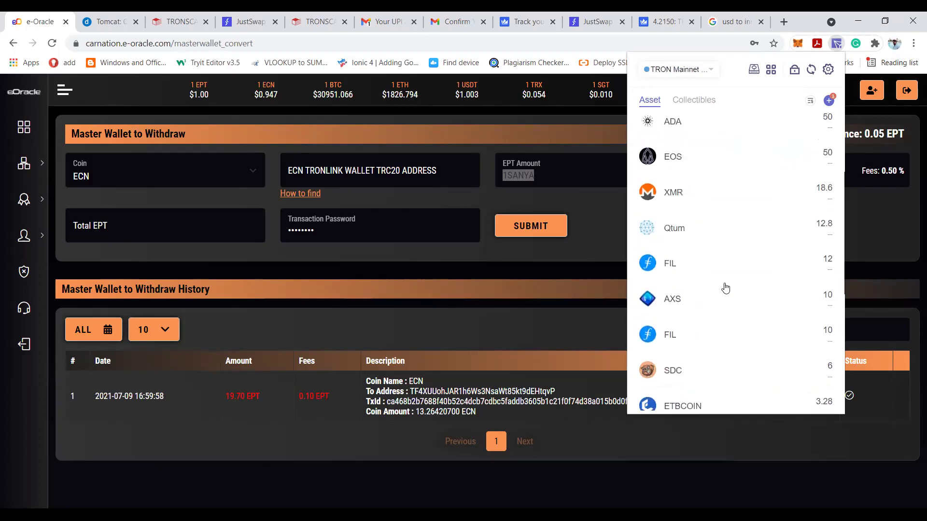
scroll(725, 288, down, 2)
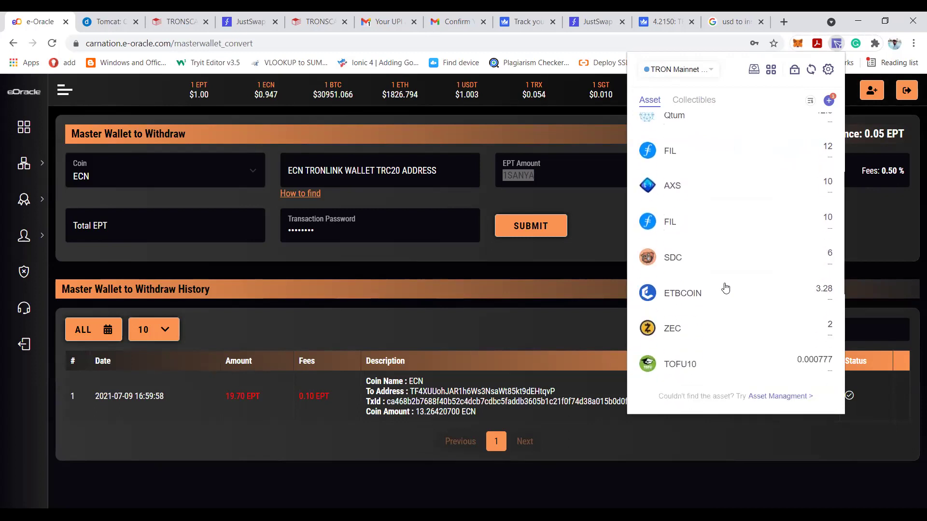
scroll(725, 288, up, 15)
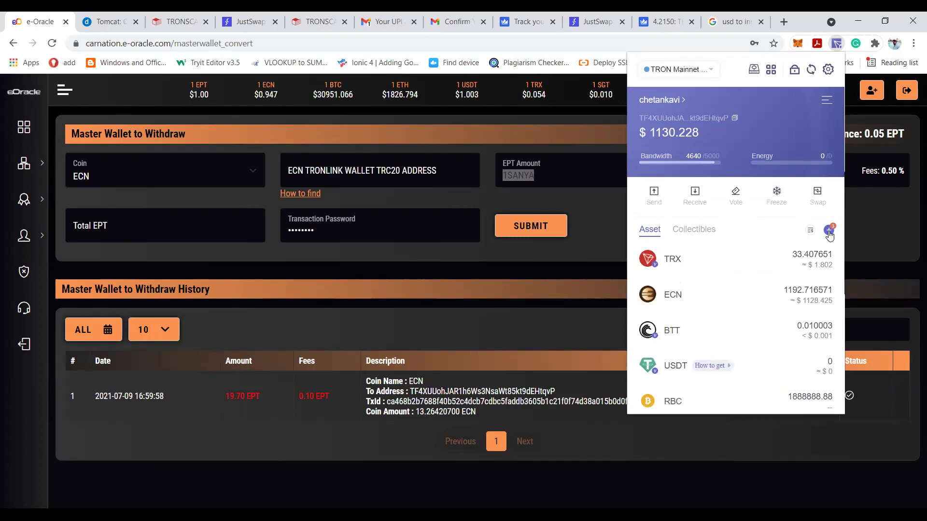
Step: Add the TENC, ADG and GXC tokens to TronLink's displayed assets
click(829, 230)
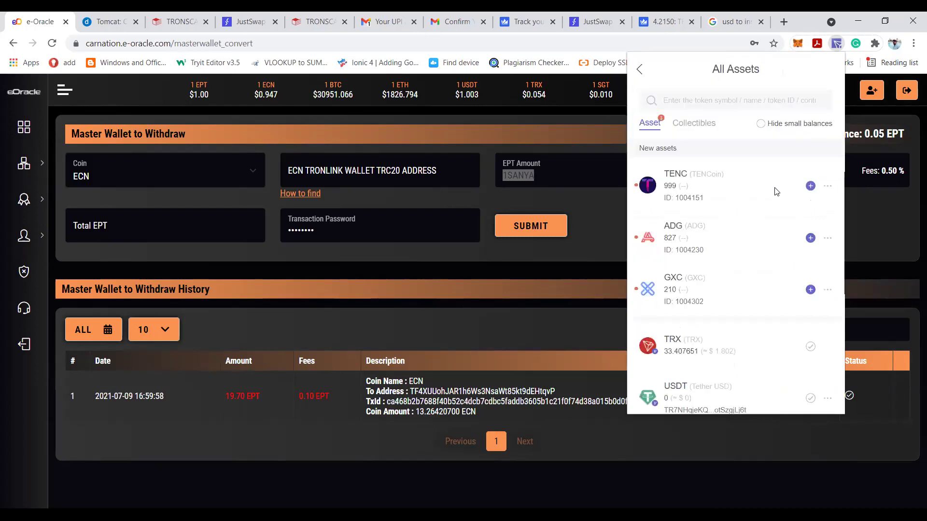
click(809, 187)
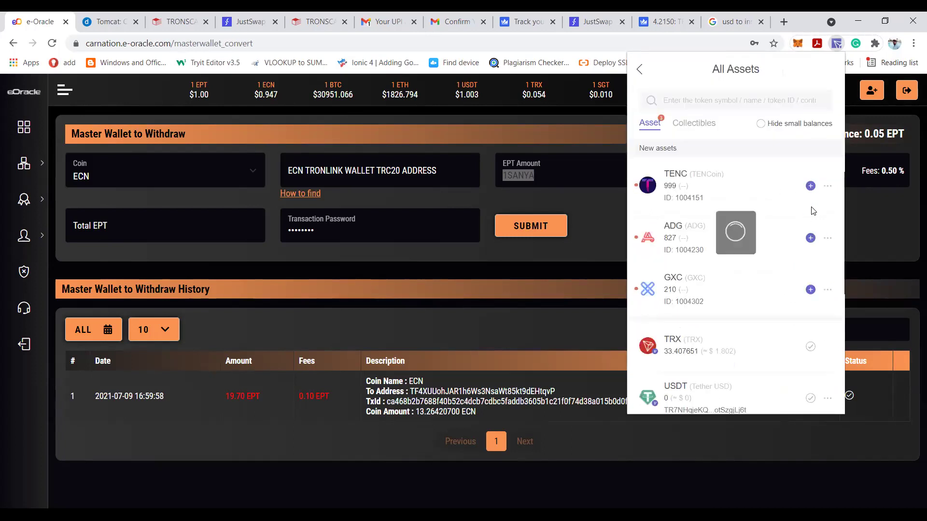
click(811, 241)
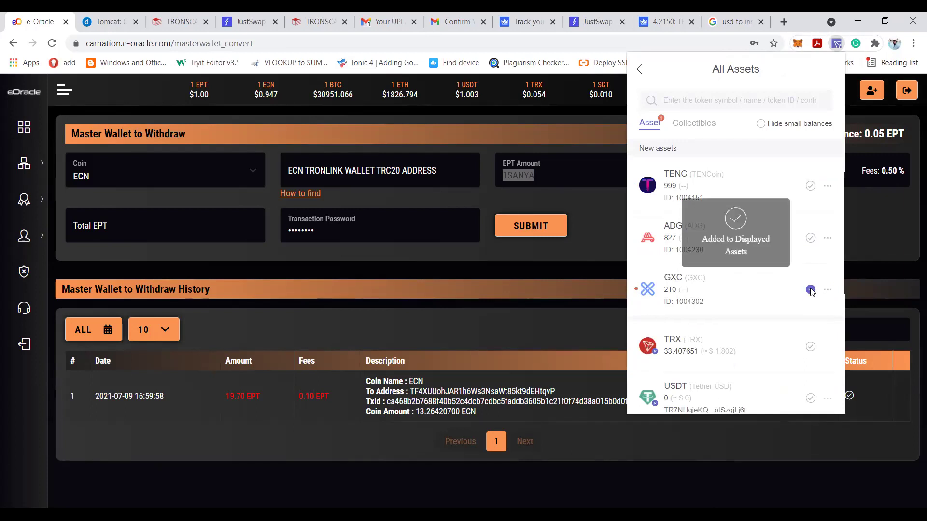
click(810, 290)
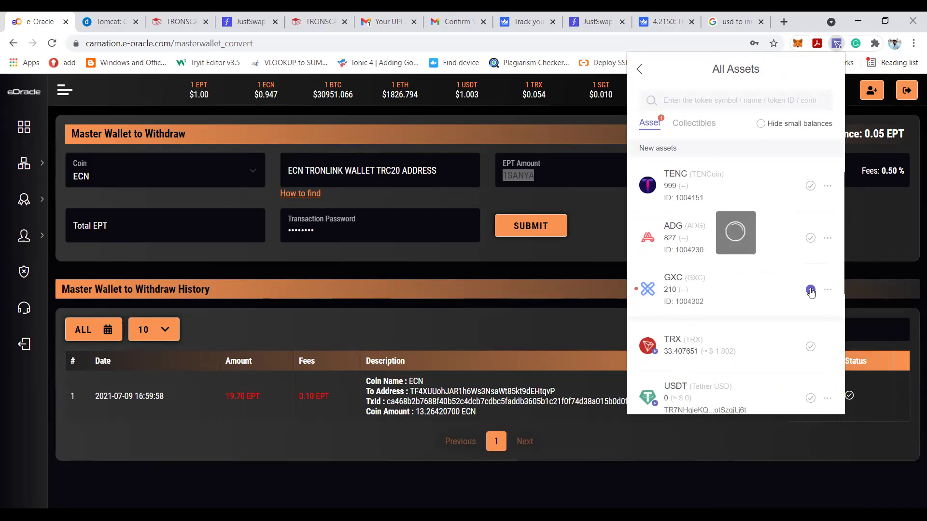
click(638, 72)
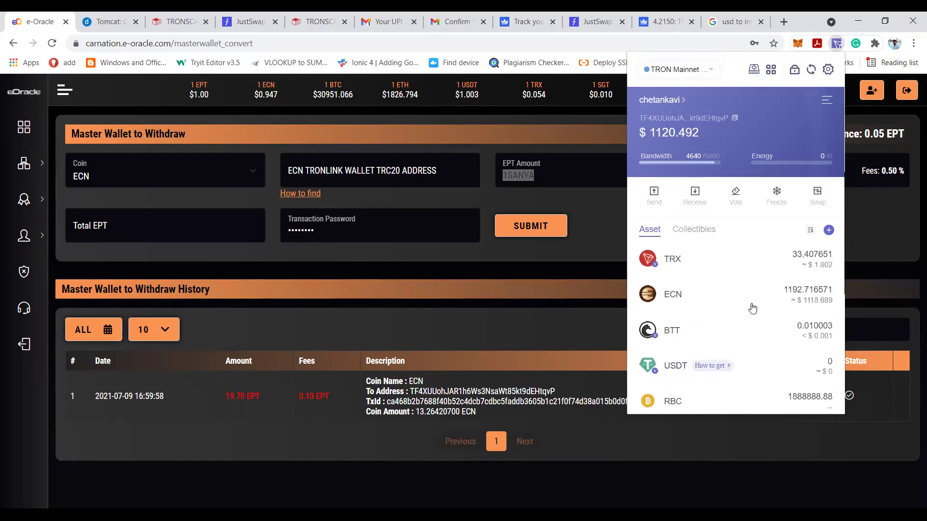
Step: Open the ETB token's page to see its scam warning, then return to the assets
scroll(751, 306, down, 10)
scroll(752, 308, down, 10)
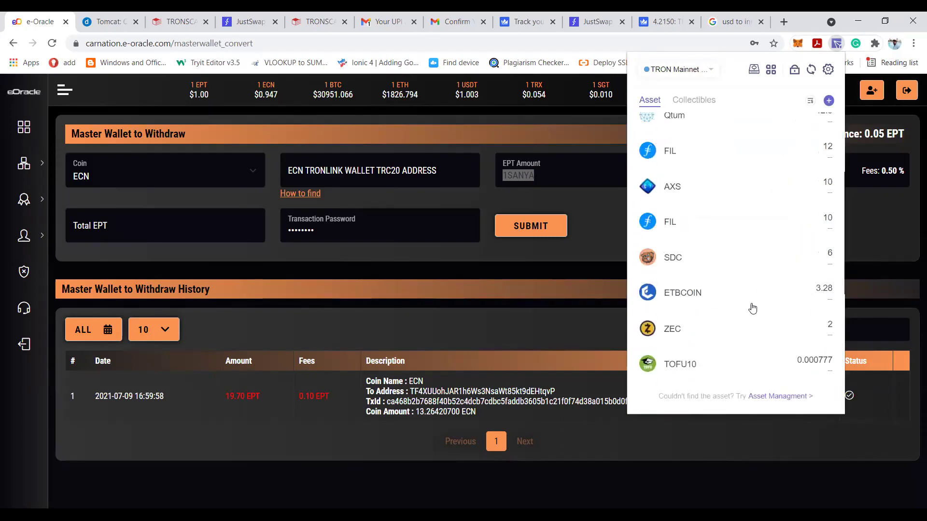
click(752, 308)
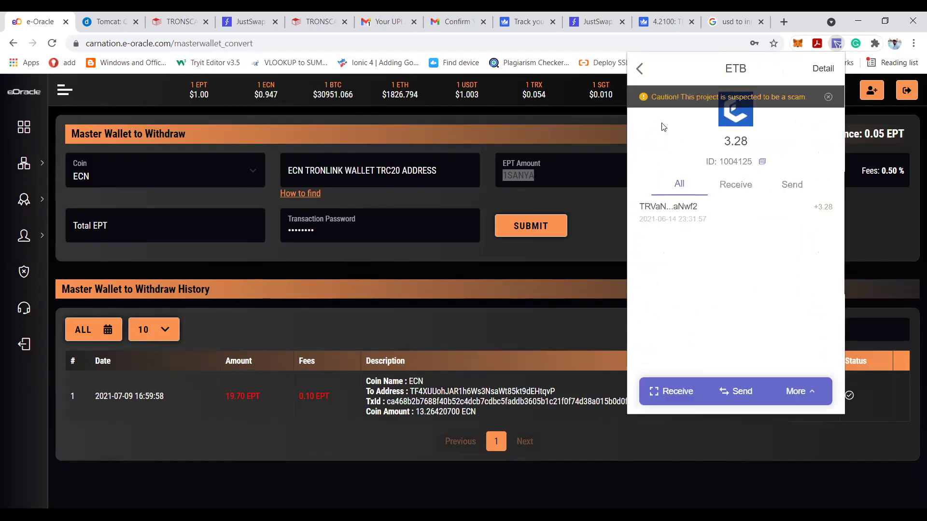
click(641, 73)
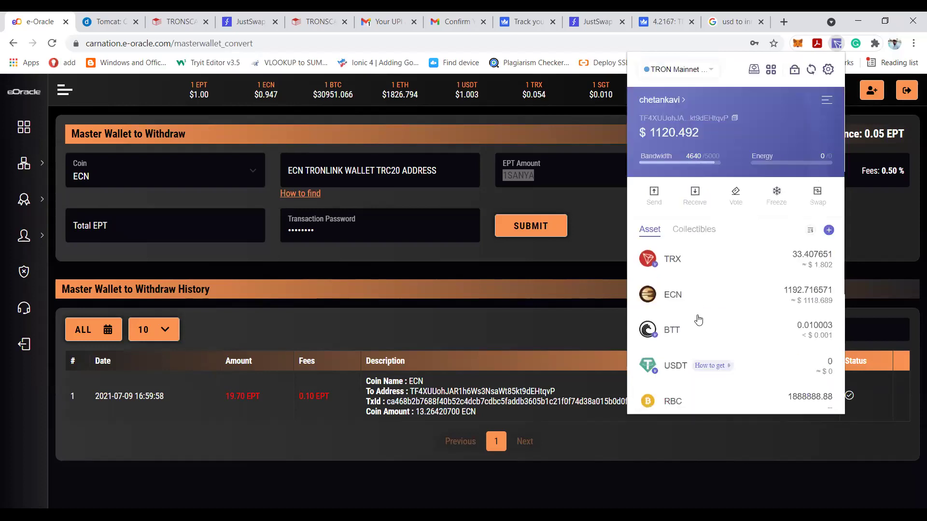
scroll(697, 321, down, 2)
scroll(698, 319, down, 3)
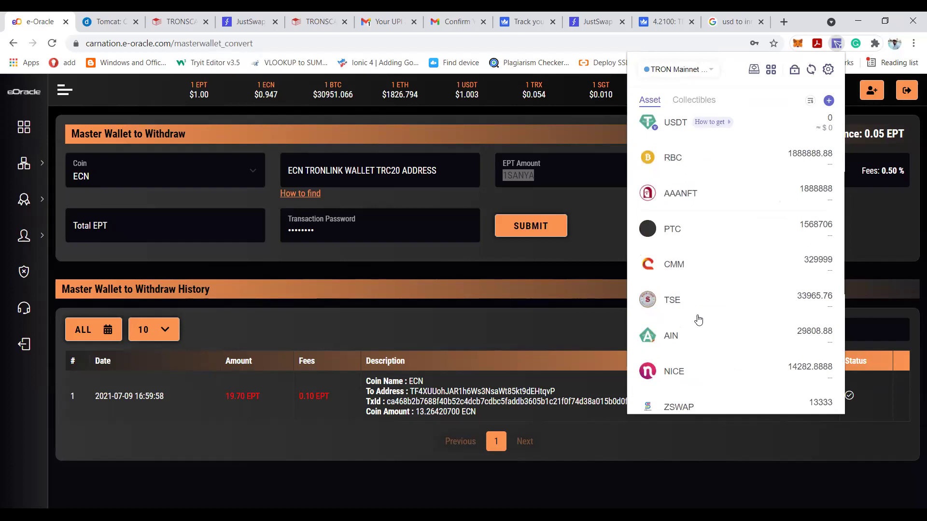
scroll(747, 285, up, 5)
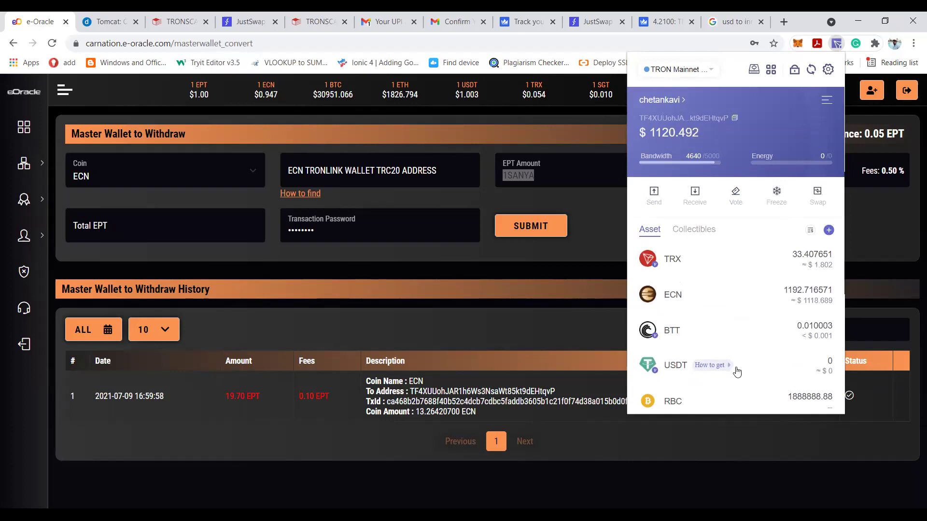
Step: Open the GXC token's page showing 210 GXC and dismiss its scam caution banner
scroll(737, 372, down, 5)
scroll(737, 371, up, 5)
scroll(724, 365, down, 5)
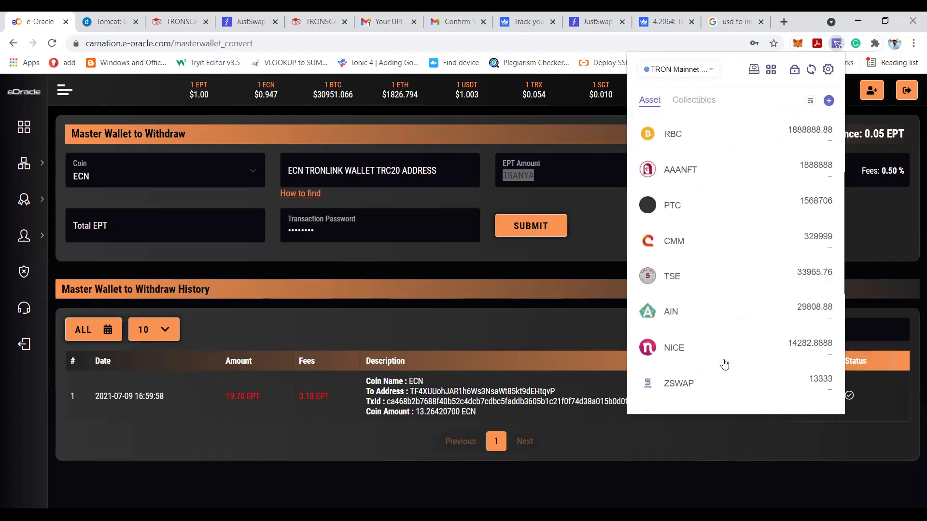
scroll(724, 364, down, 7)
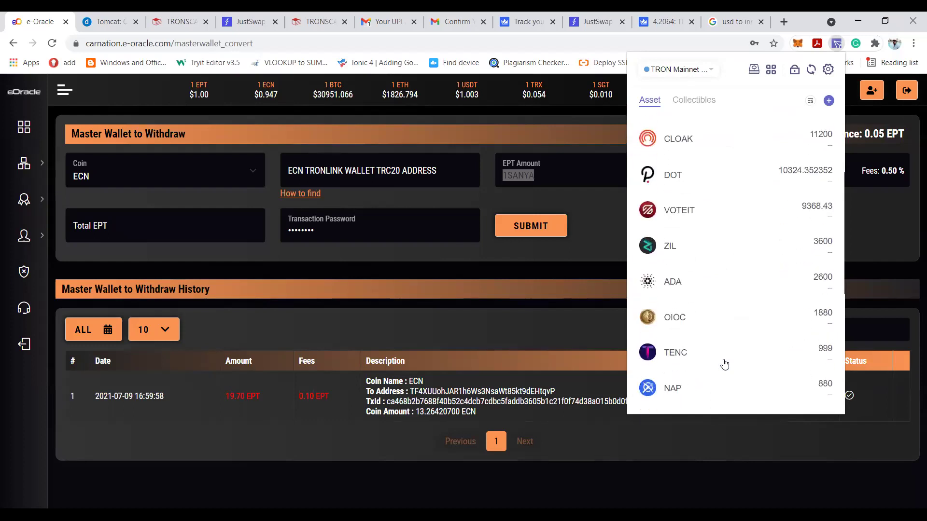
scroll(724, 364, down, 3)
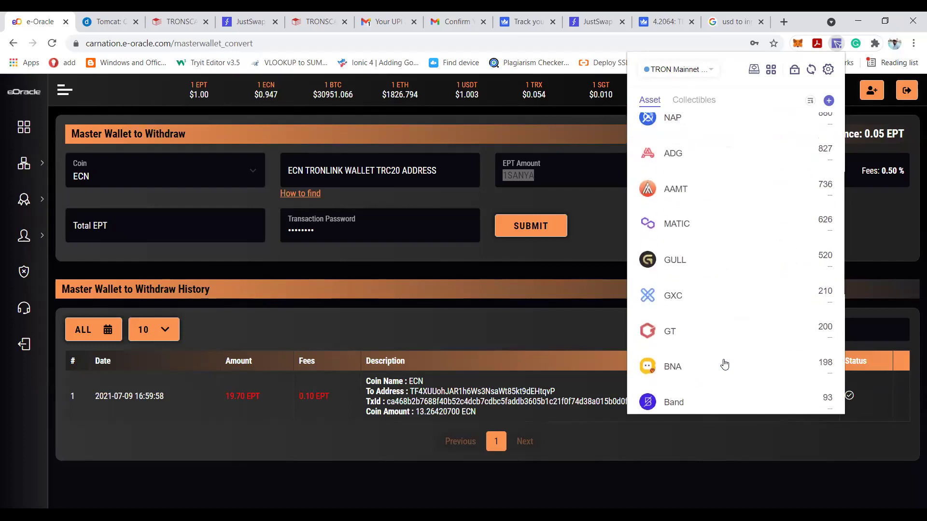
click(693, 303)
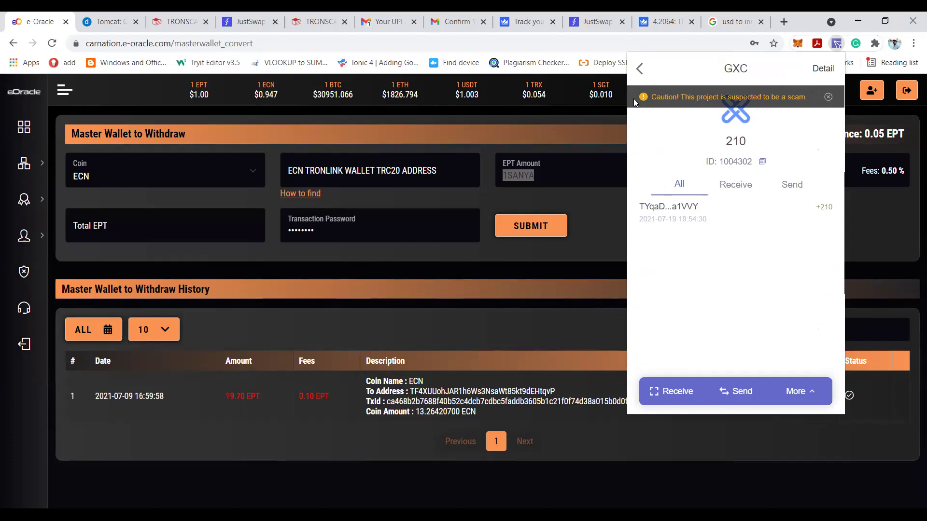
click(828, 97)
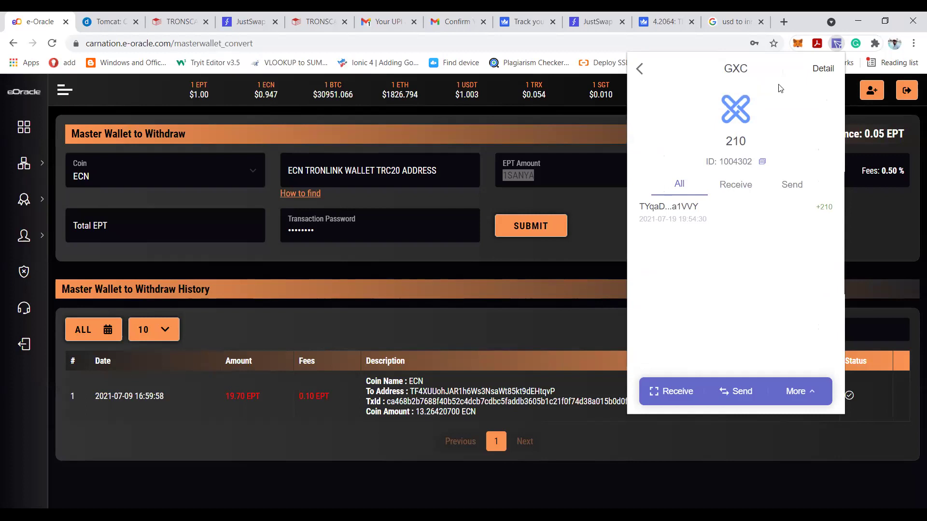
Step: Back on the asset list, scroll through the holdings and open the VOTEIT token's details
click(637, 73)
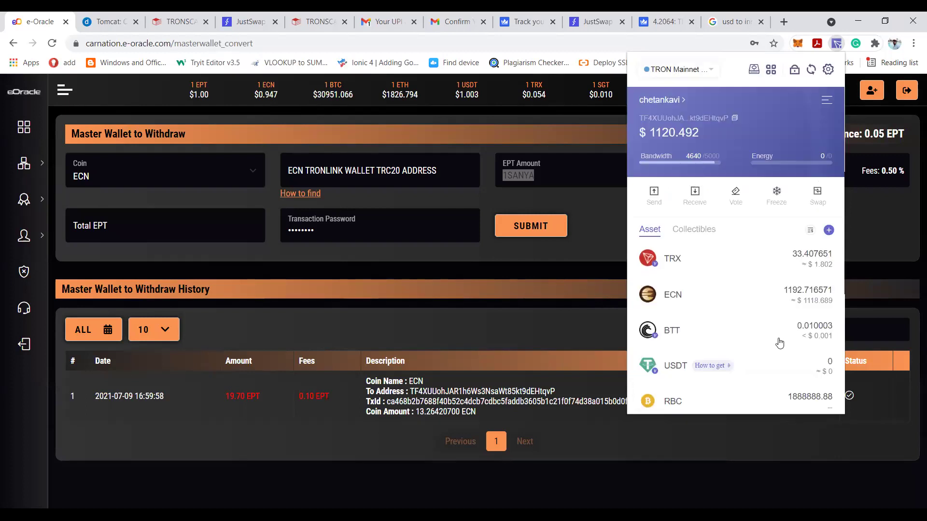
scroll(807, 363, down, 5)
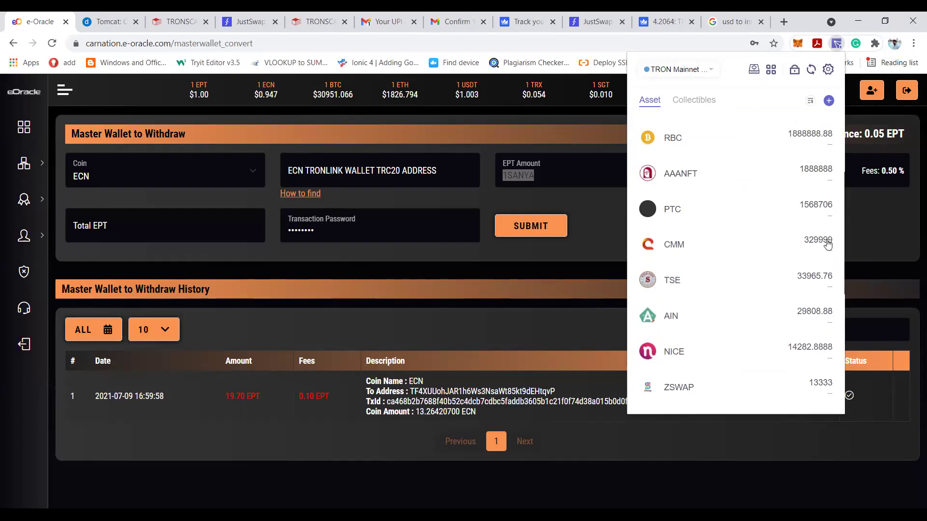
scroll(827, 260, up, 5)
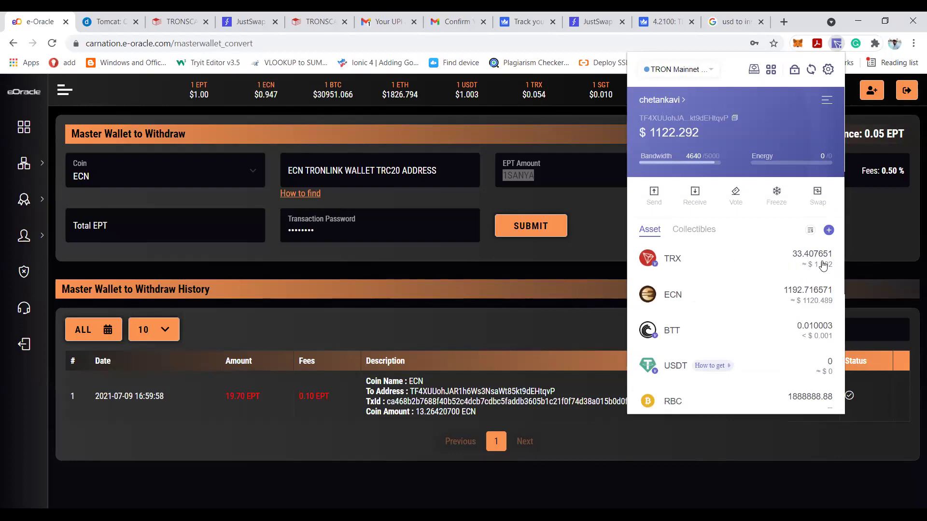
scroll(823, 279, down, 5)
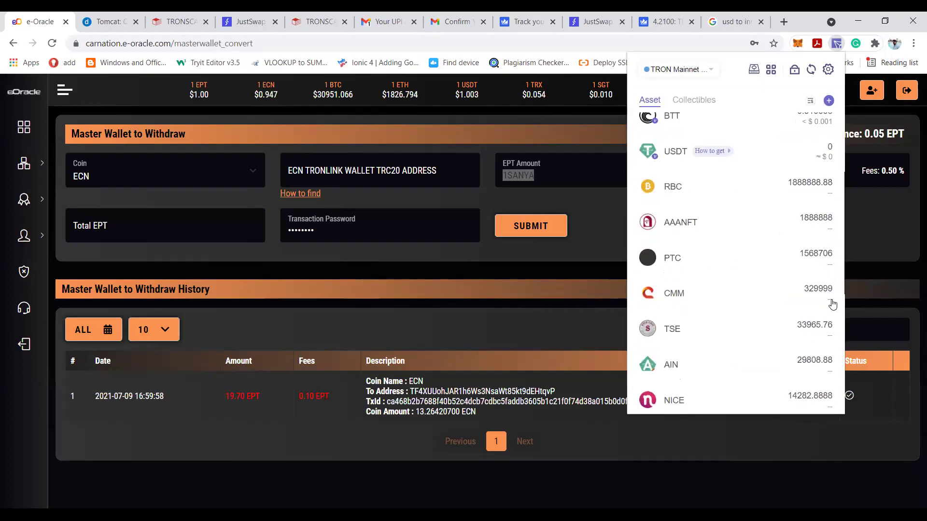
scroll(824, 342, up, 5)
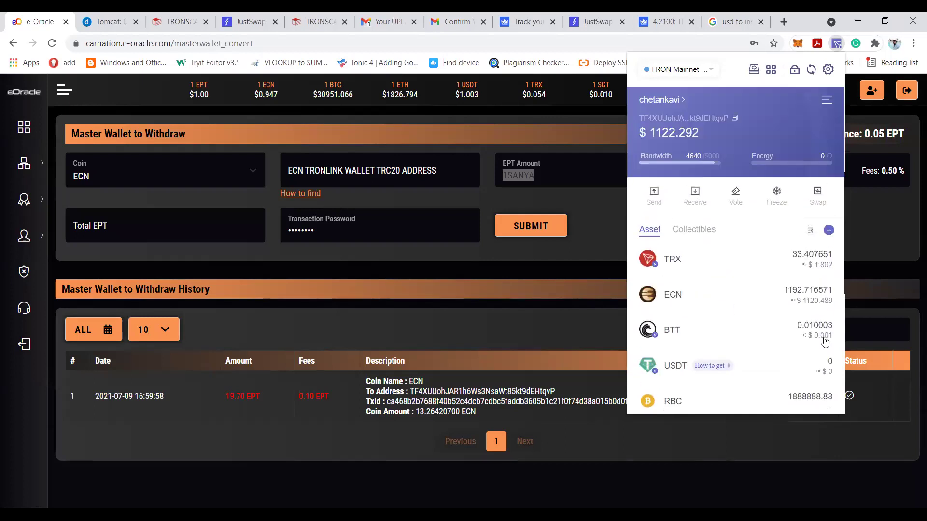
scroll(825, 340, down, 6)
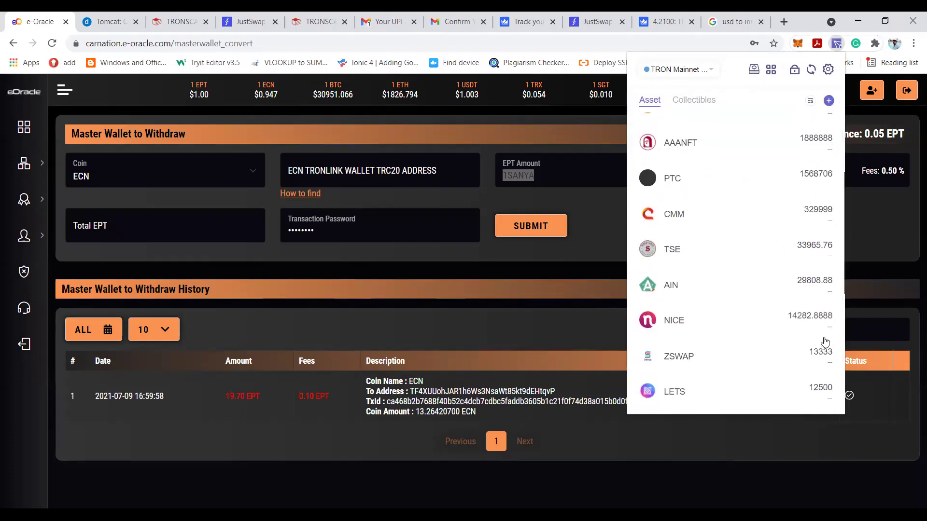
scroll(824, 341, down, 10)
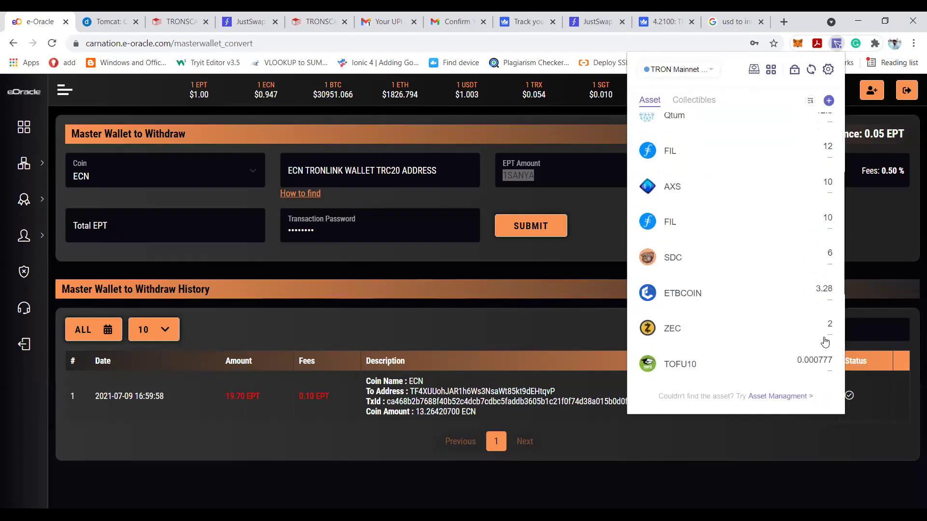
scroll(824, 340, up, 15)
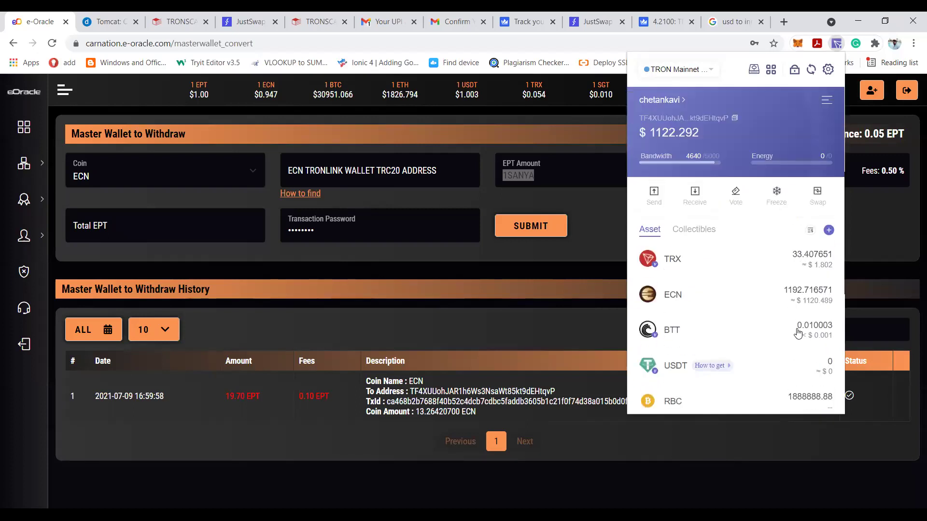
scroll(797, 332, down, 8)
scroll(797, 332, down, 10)
scroll(798, 332, up, 10)
scroll(797, 332, up, 6)
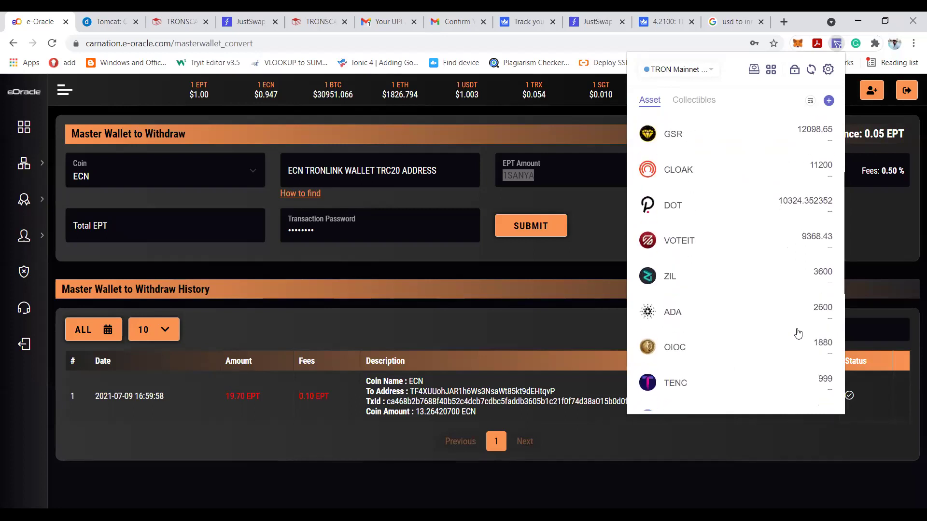
scroll(797, 332, up, 2)
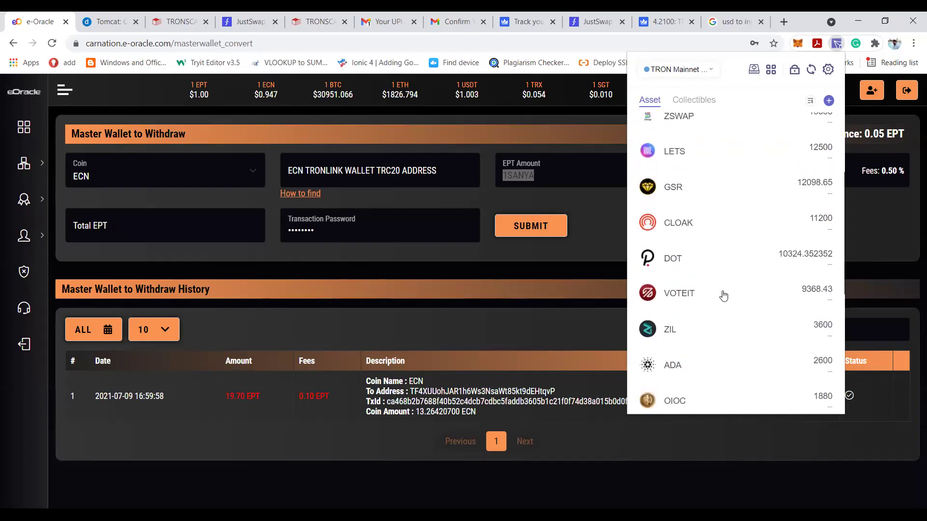
click(723, 295)
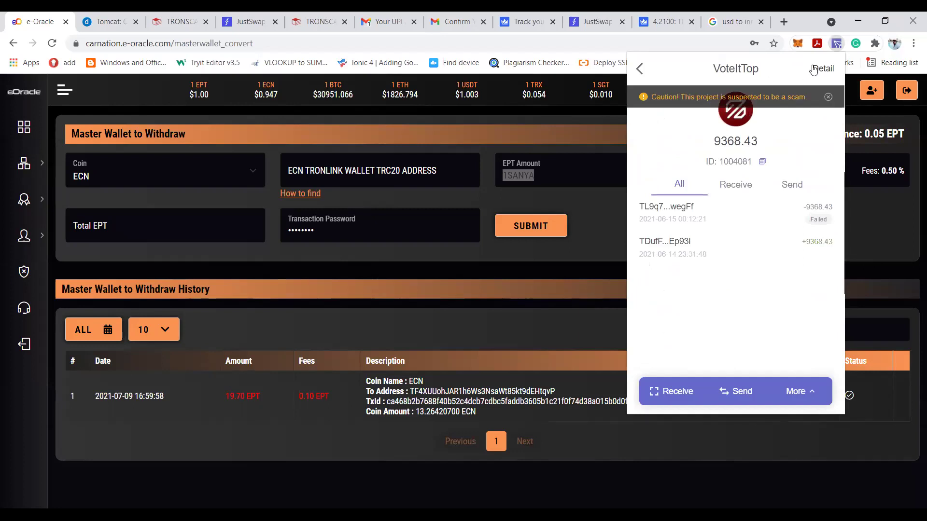
Step: Inspect VOTEIT on Tronscan, including its Token Transfers, then close the Tronscan tab
click(814, 69)
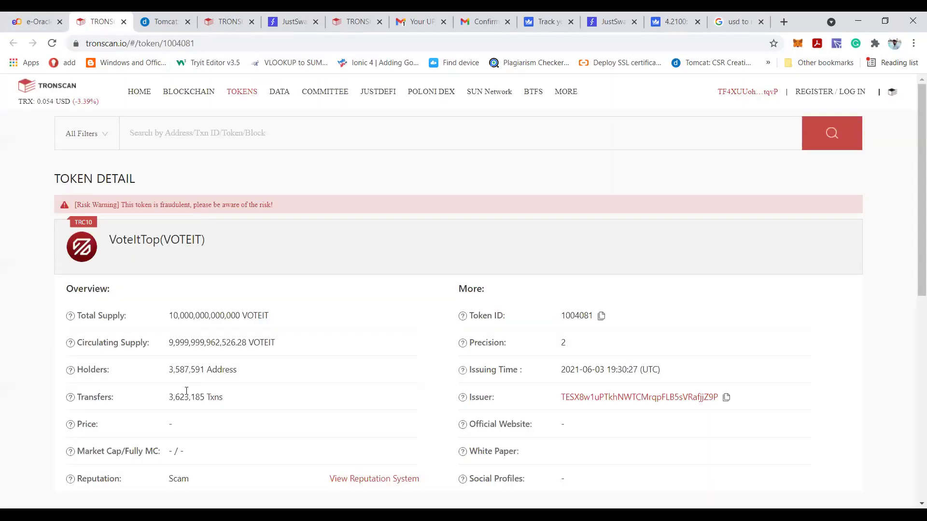
scroll(186, 391, down, 1)
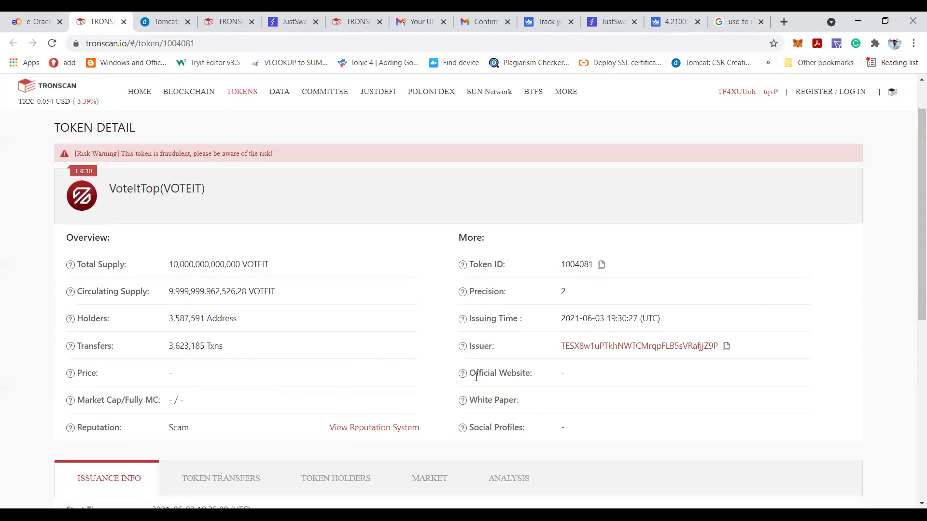
scroll(277, 347, down, 5)
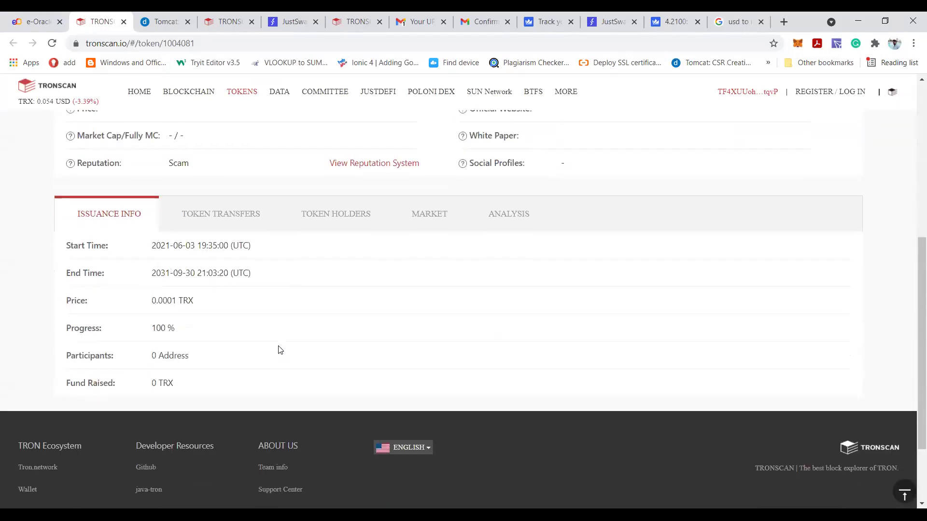
scroll(220, 239, up, 4)
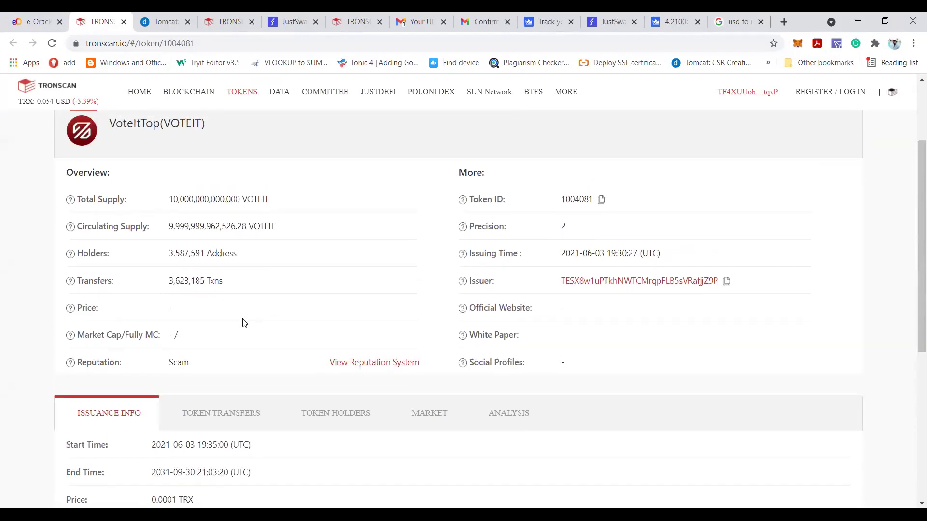
click(230, 421)
scroll(362, 459, down, 4)
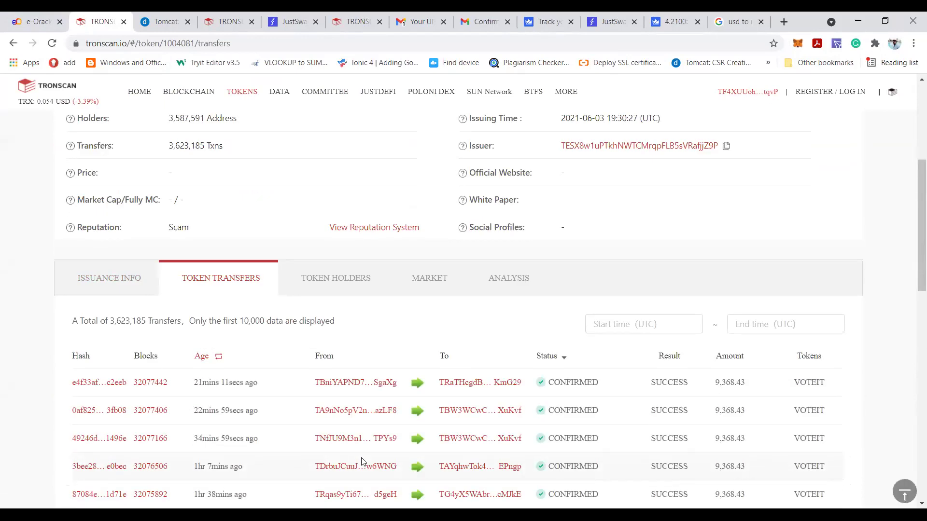
scroll(361, 462, up, 2)
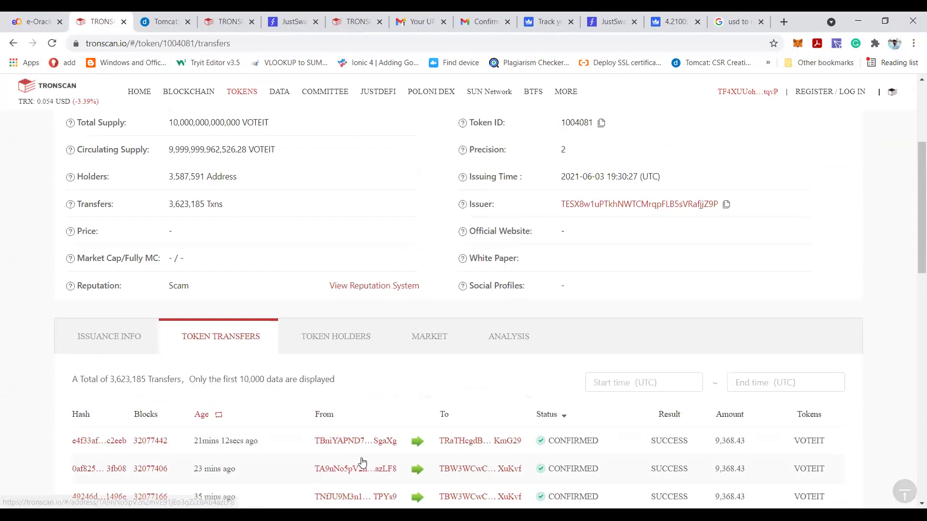
scroll(323, 258, up, 4)
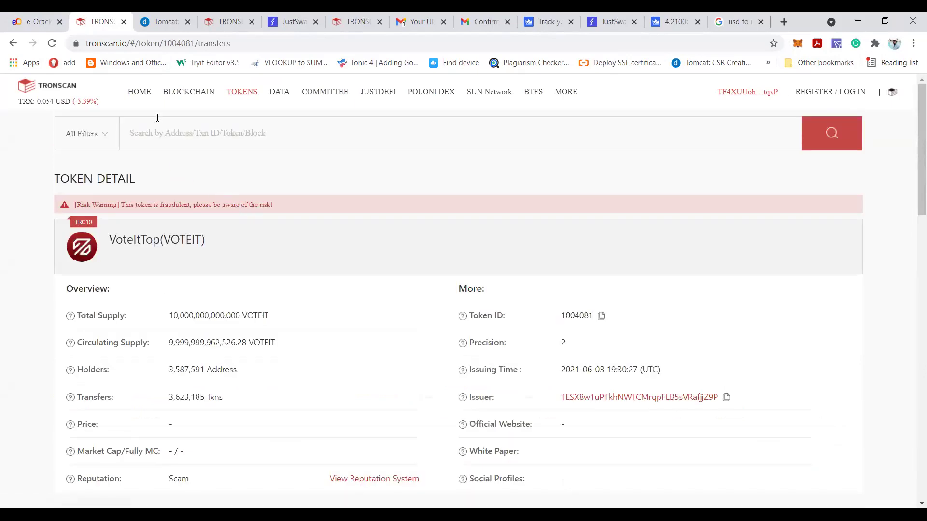
click(124, 22)
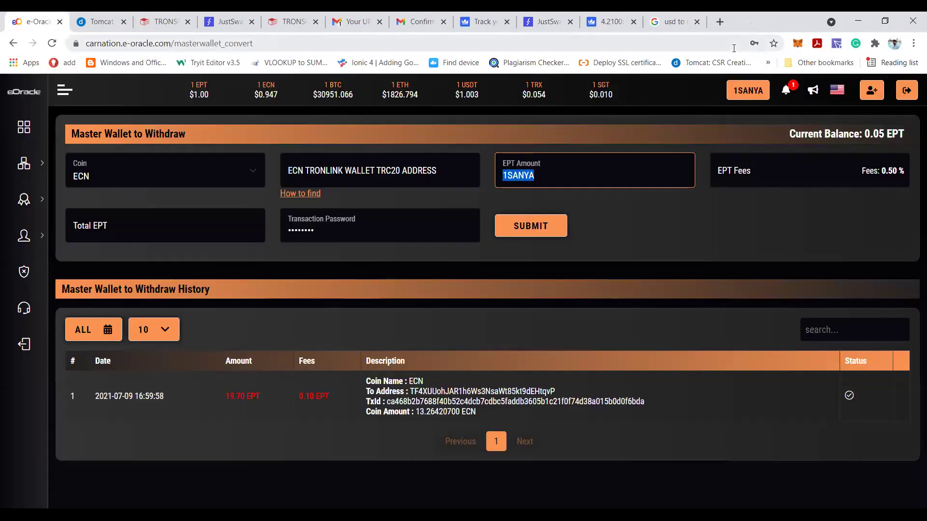
Step: In TronLink's VOTEIT page, toggle More, then open and close its explorer Detail page
click(838, 45)
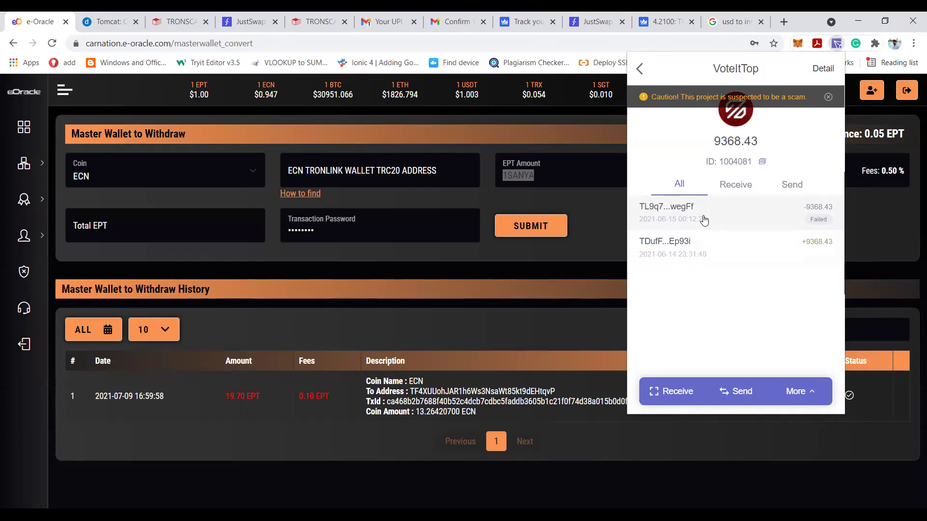
click(805, 395)
click(801, 393)
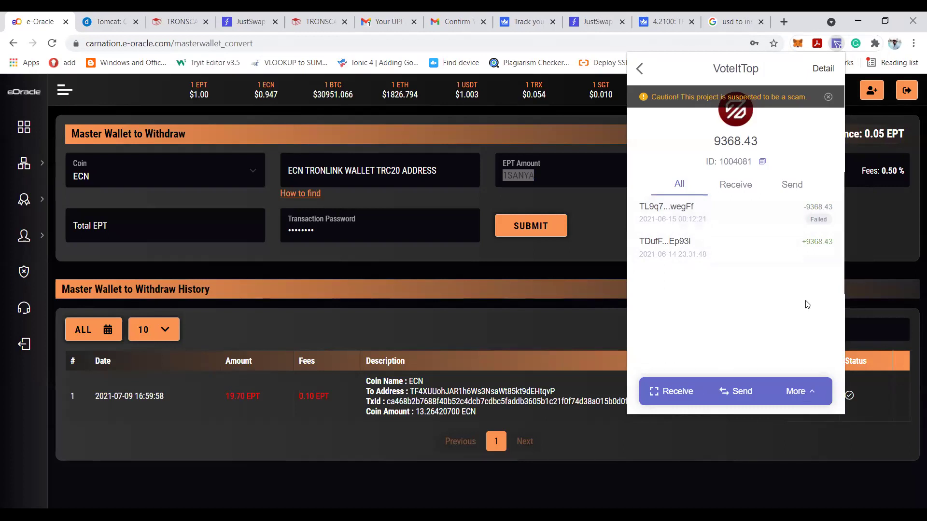
click(823, 70)
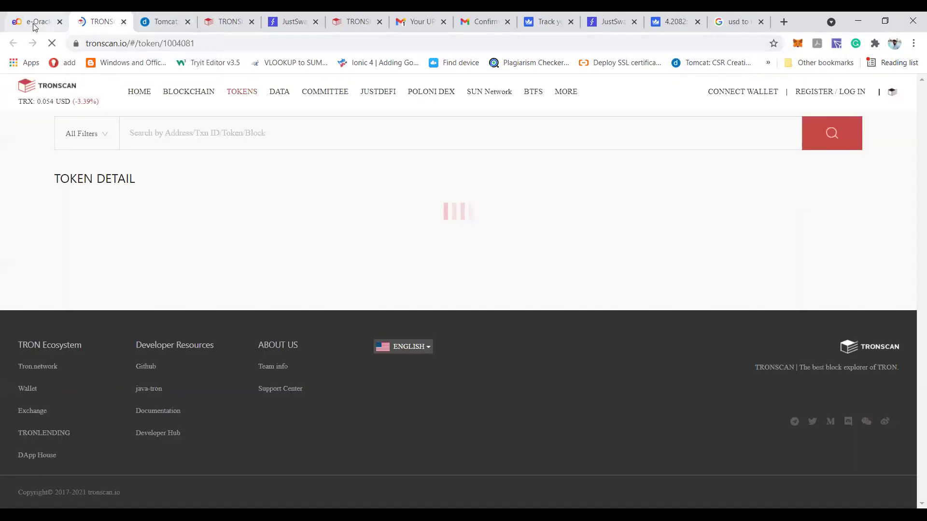
click(124, 22)
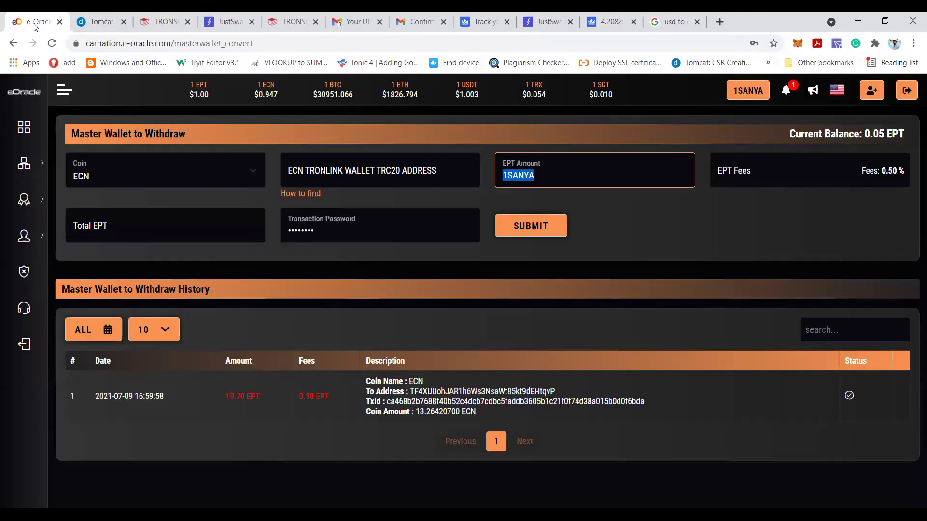
Step: Reopen TronLink and scroll the main asset list showing 9368.43 VOTEIT, DOT and ZIL
click(836, 44)
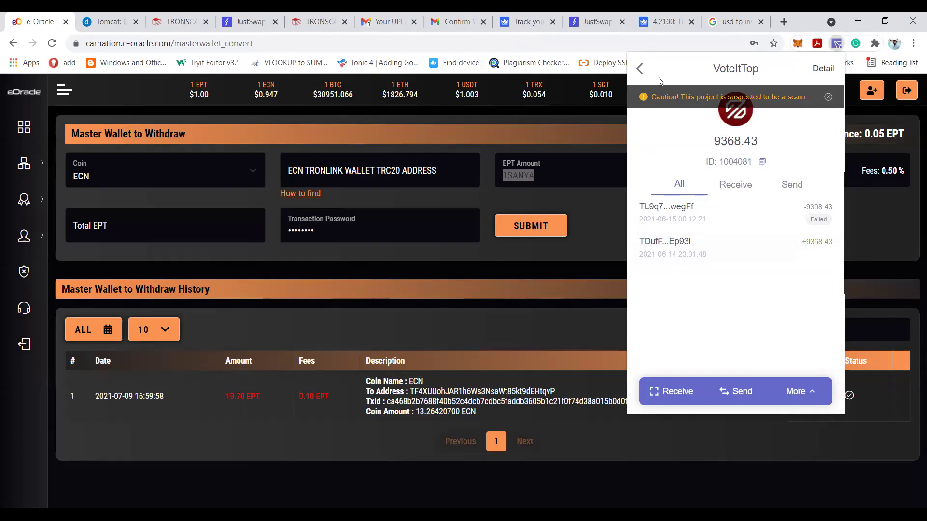
click(639, 70)
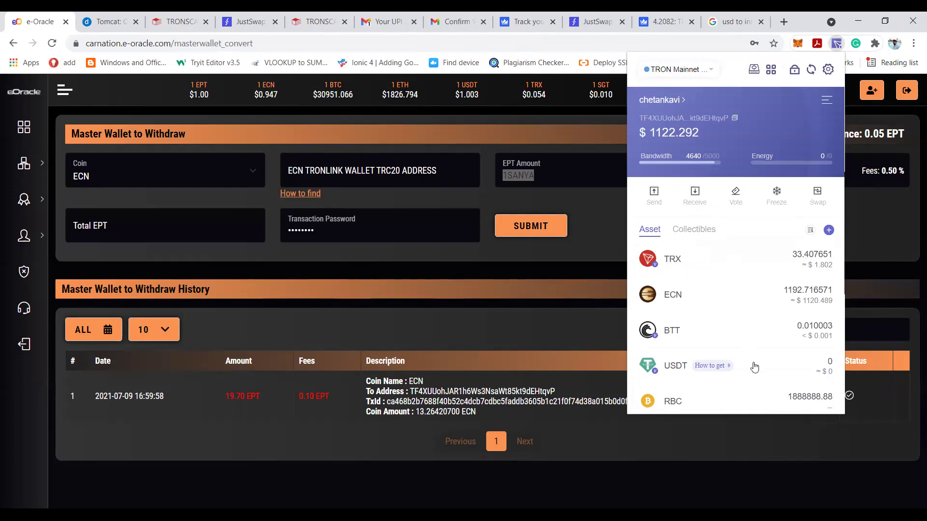
scroll(753, 368, down, 8)
scroll(754, 367, down, 10)
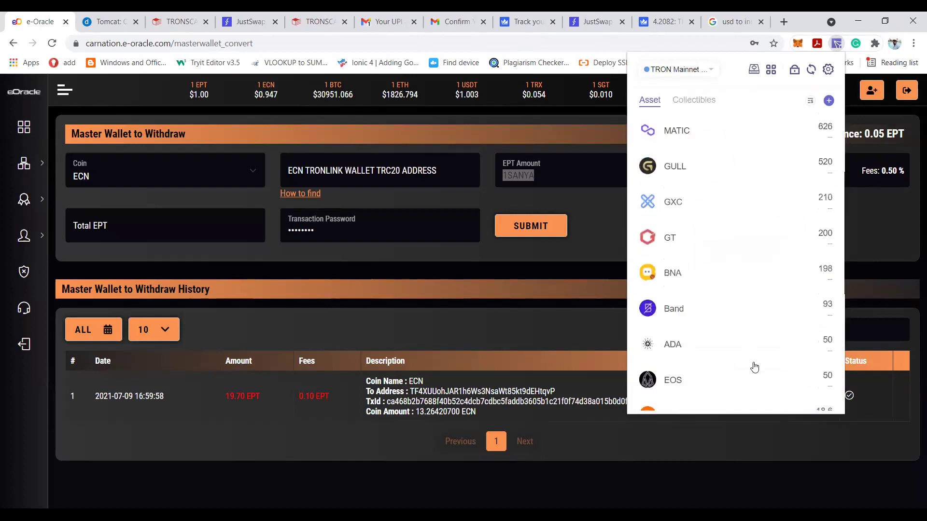
scroll(754, 368, up, 10)
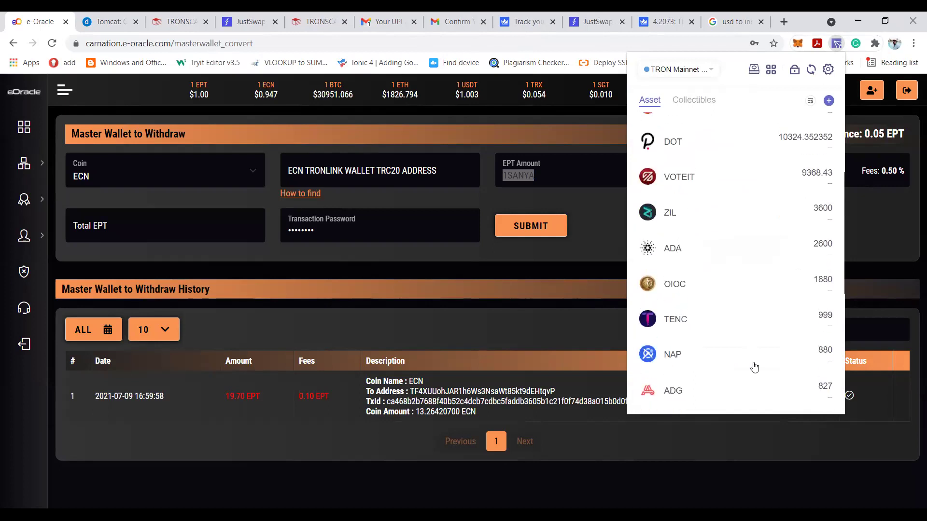
Step: Return to the dashboard, close the announcement, and show TronLink's $1123.309 total balance
click(23, 127)
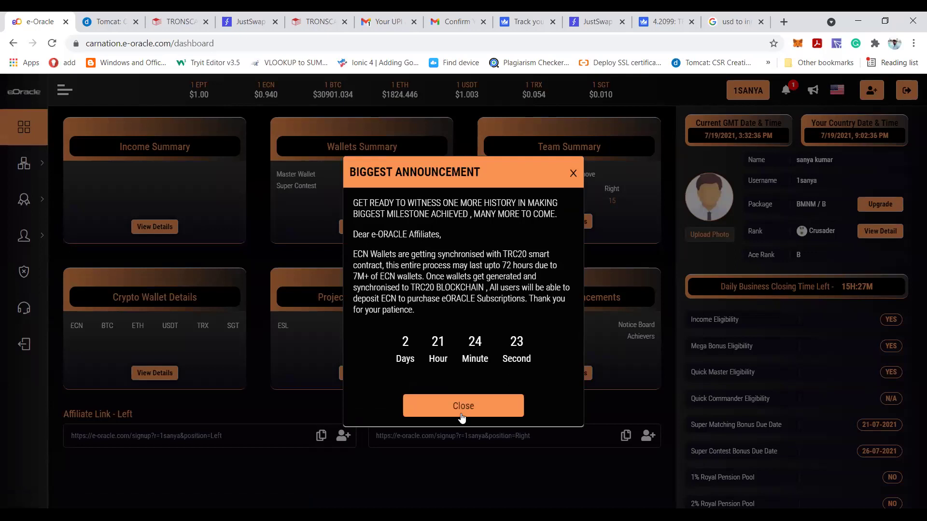
click(461, 413)
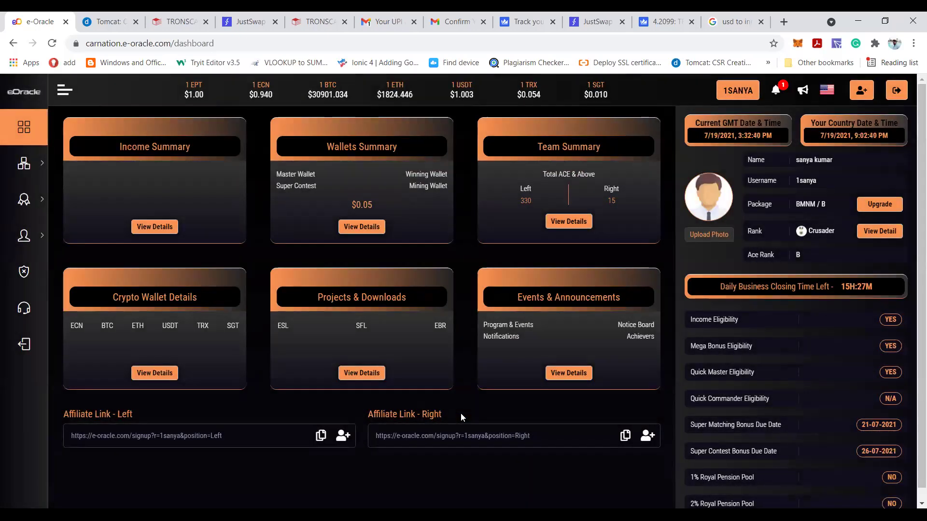
click(838, 44)
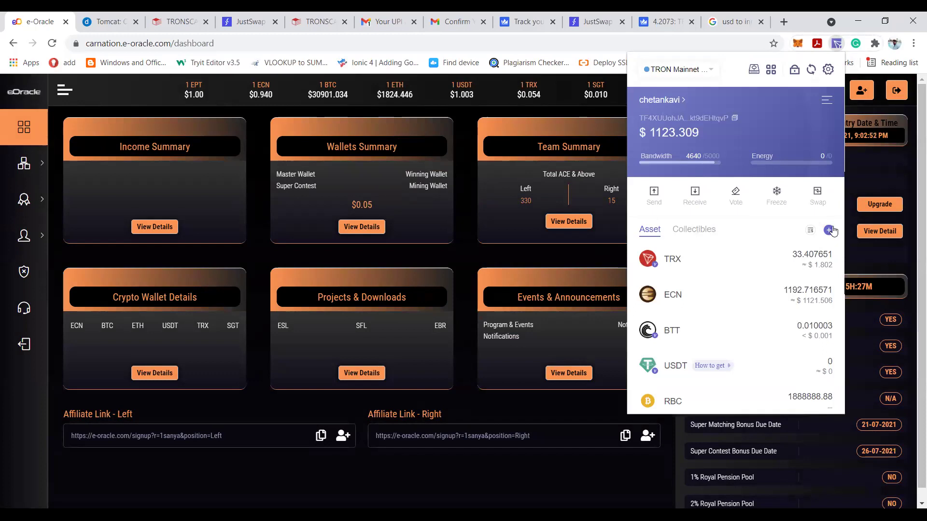
click(830, 231)
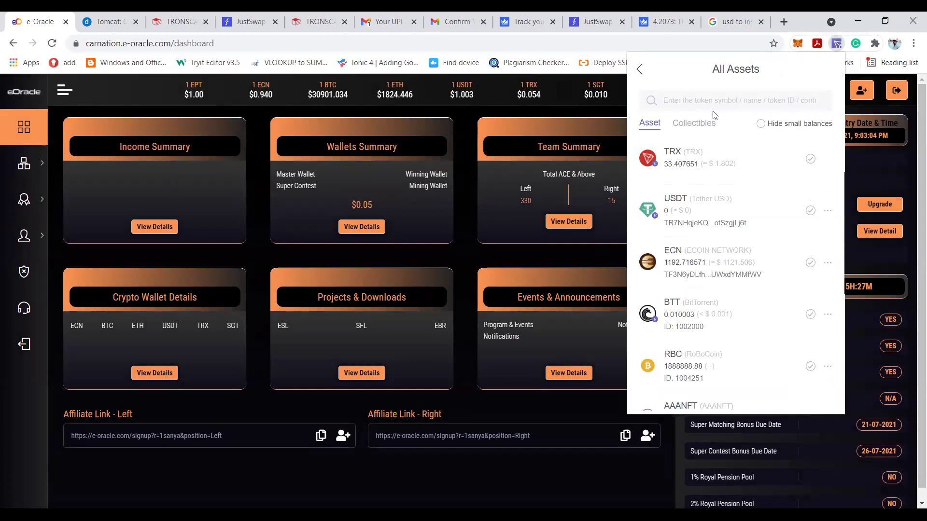
click(639, 70)
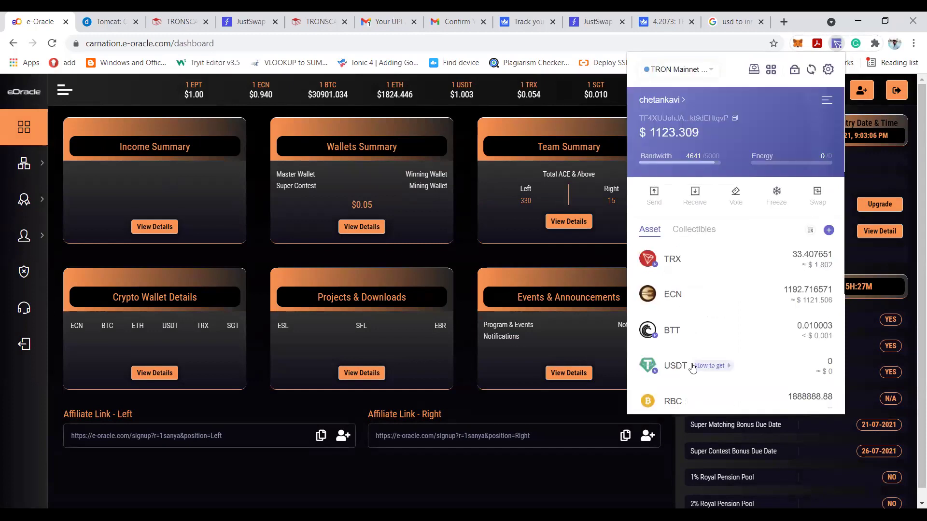
scroll(693, 368, down, 10)
scroll(692, 368, down, 5)
scroll(693, 368, up, 15)
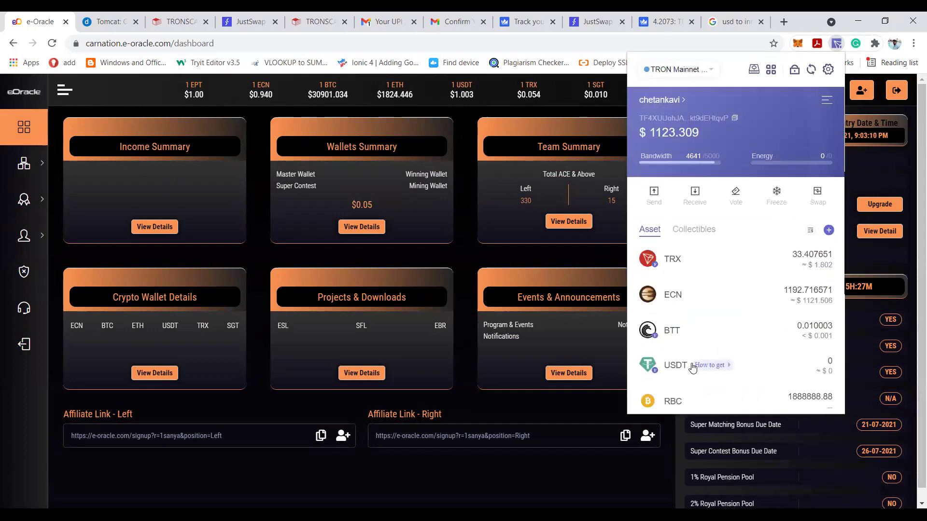
scroll(692, 368, down, 10)
scroll(693, 368, up, 10)
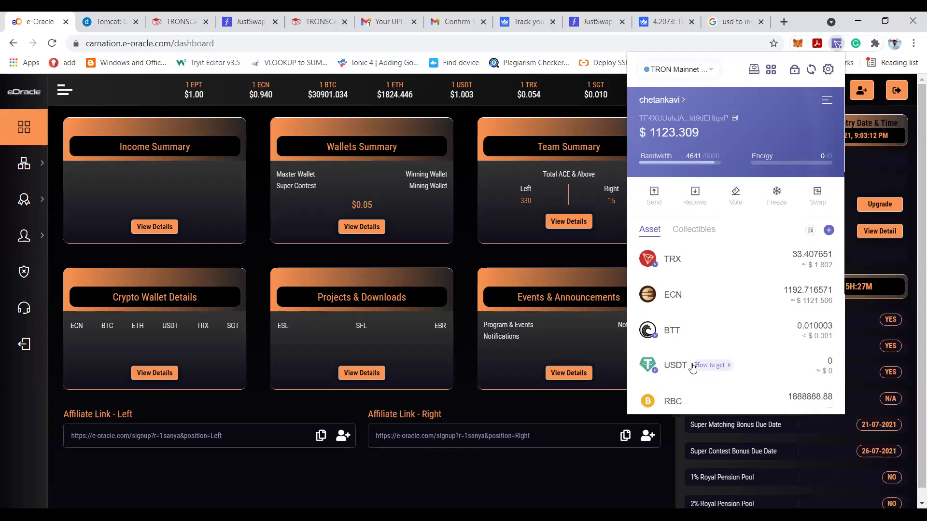